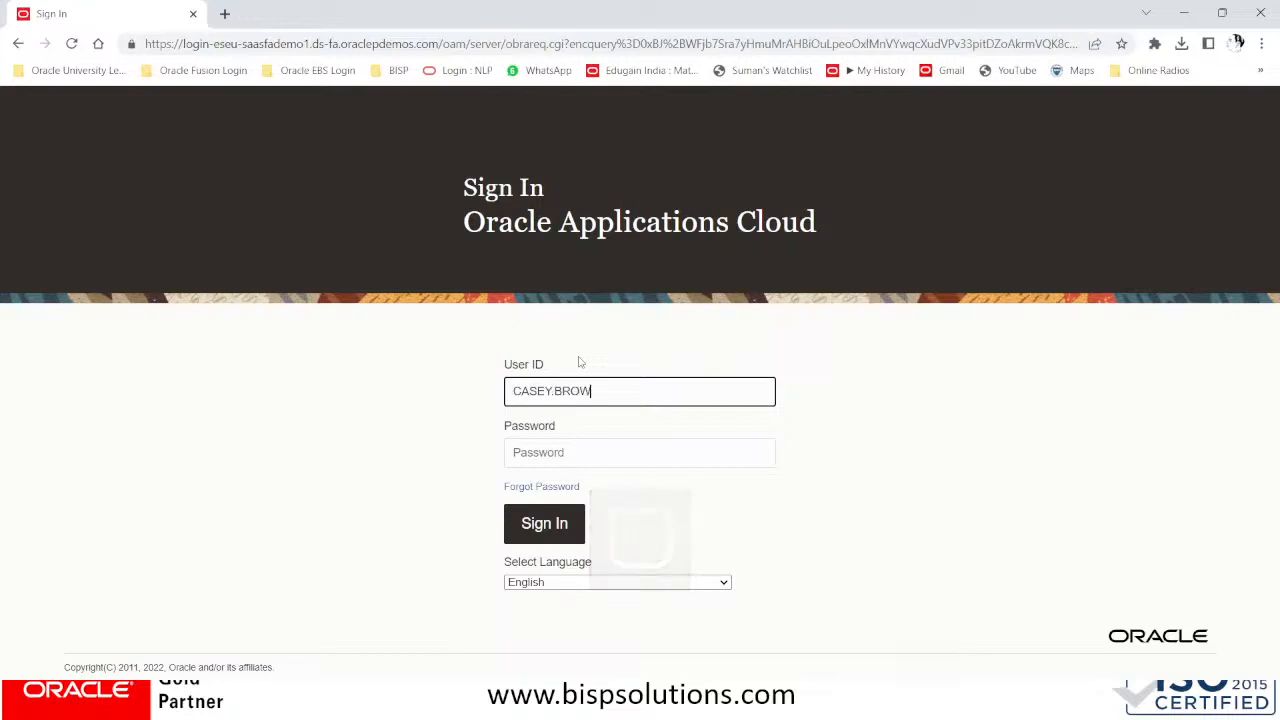
Paste the saved password and submit the first sign-in attempt
key("Tab")
key("super+v")
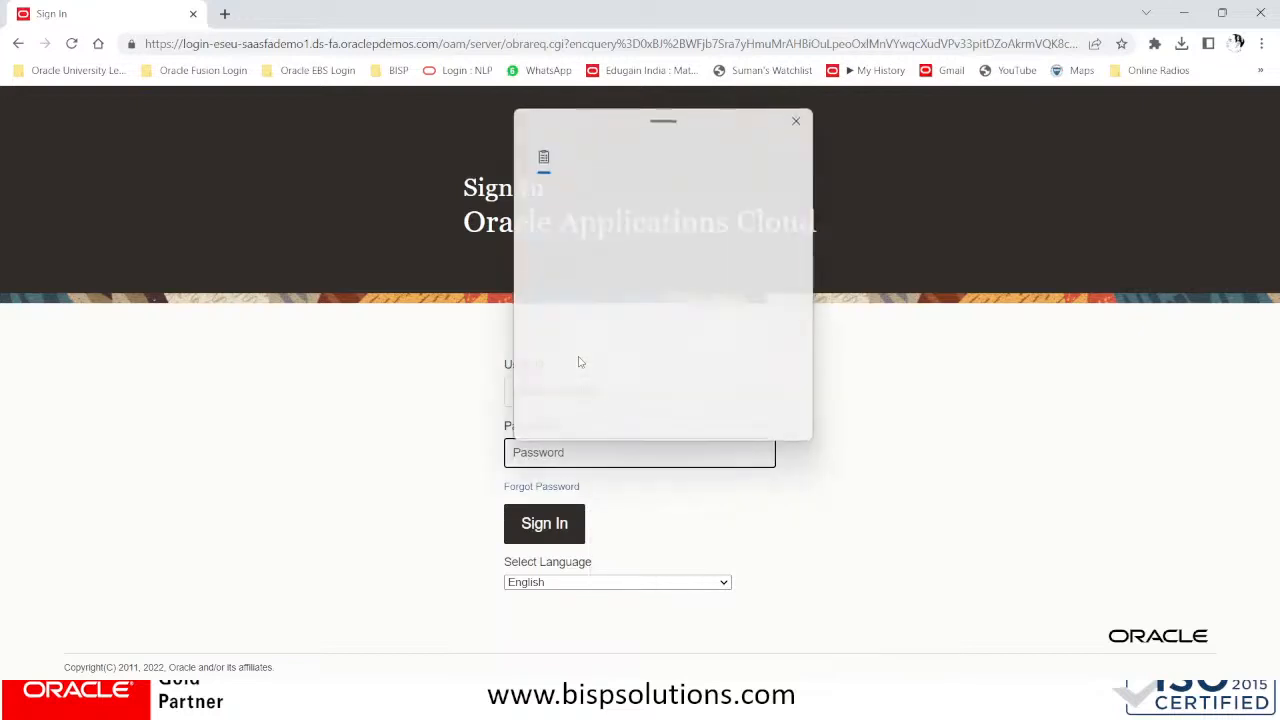
left_click(587, 353)
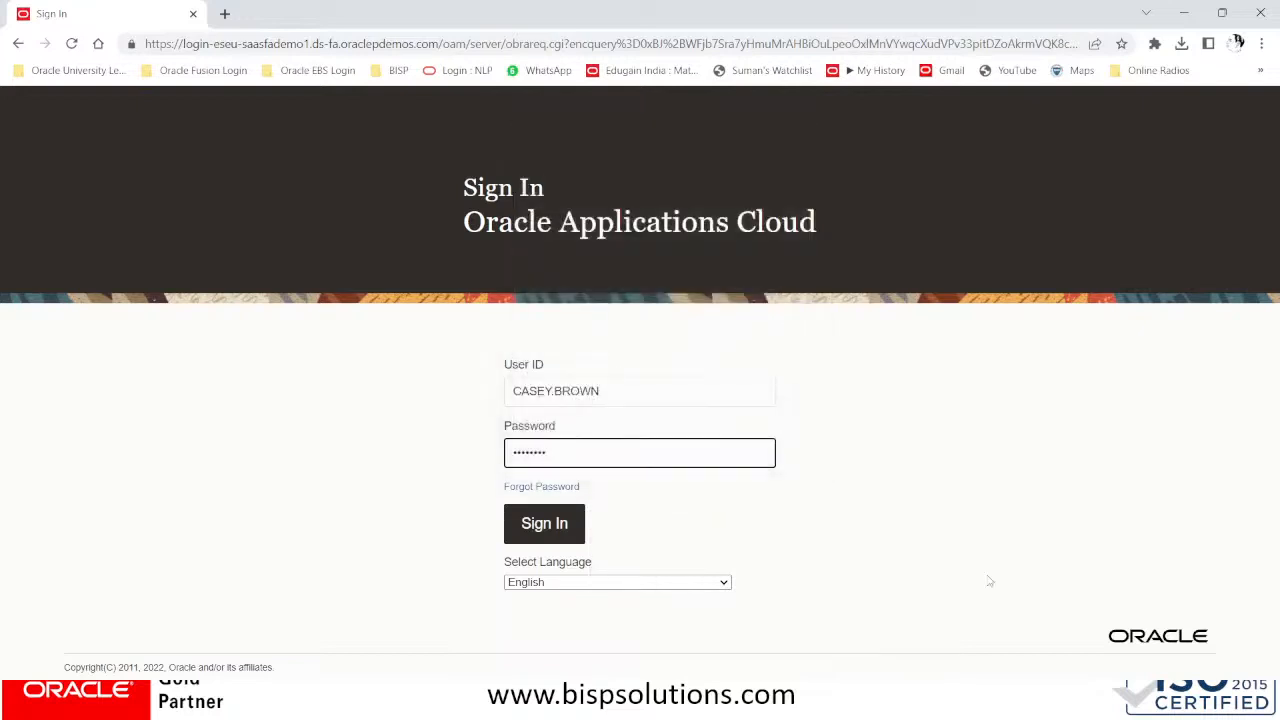
left_click(566, 535)
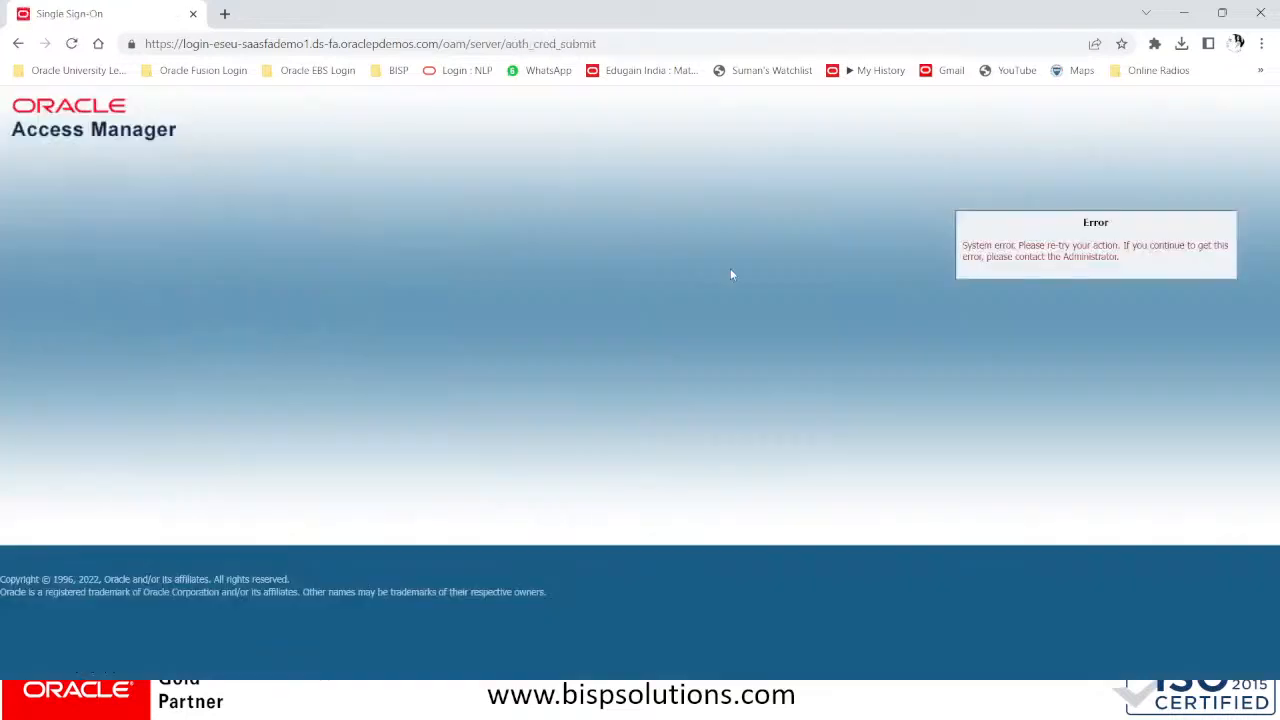
Trim the sign-in path from the address and reload the base site
left_click(439, 44)
left_click_drag(437, 44, 780, 51)
key("BackSpace")
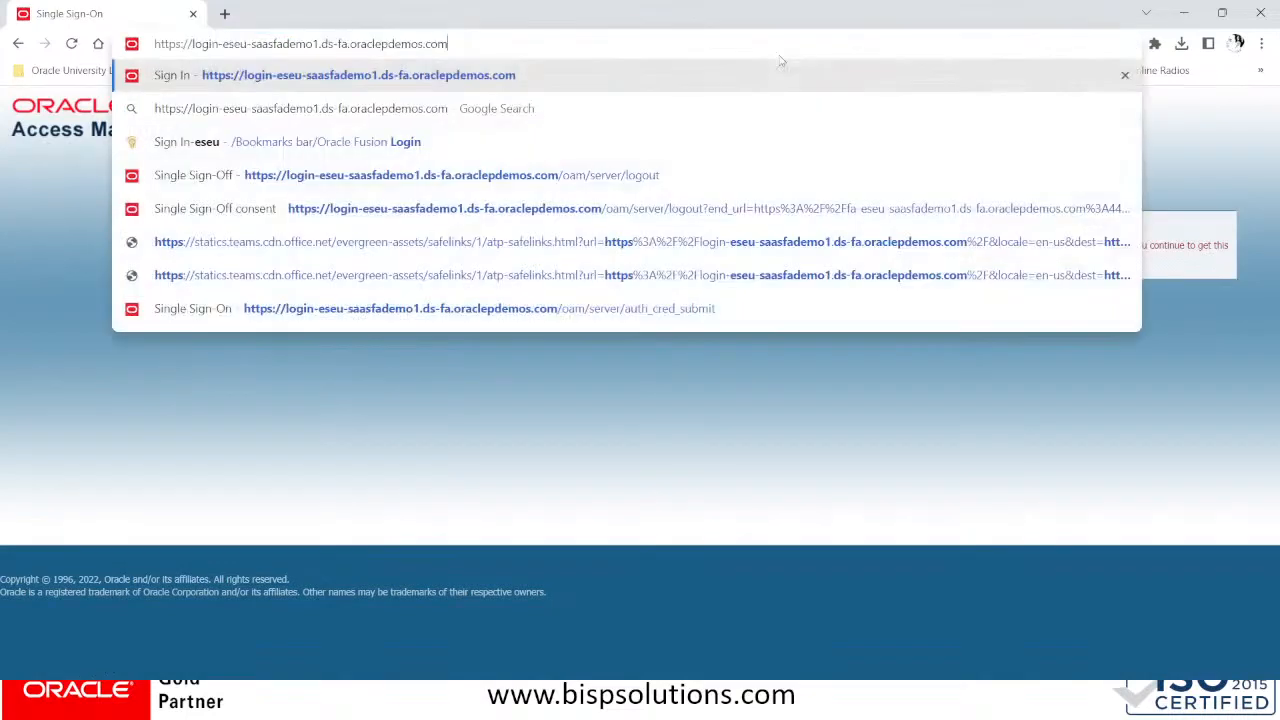
key("Return")
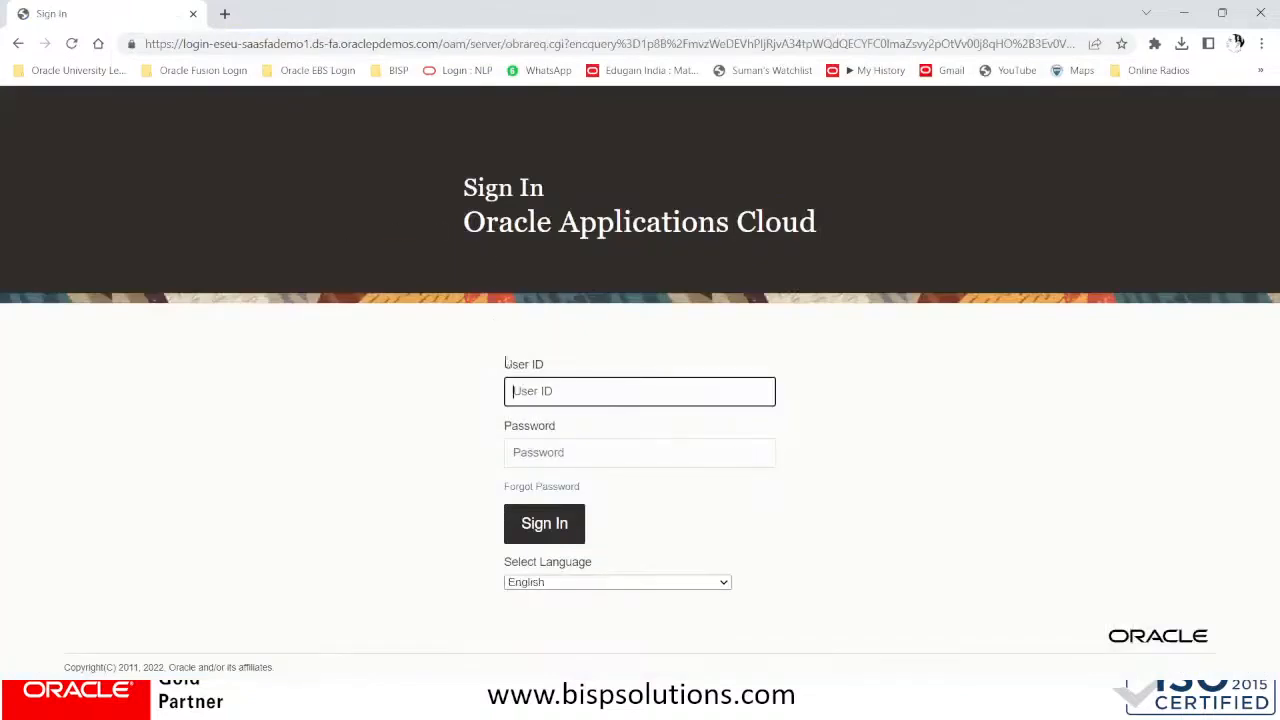
Re-enter the user ID, paste the password from clipboard history, and sign in
key("Tab")
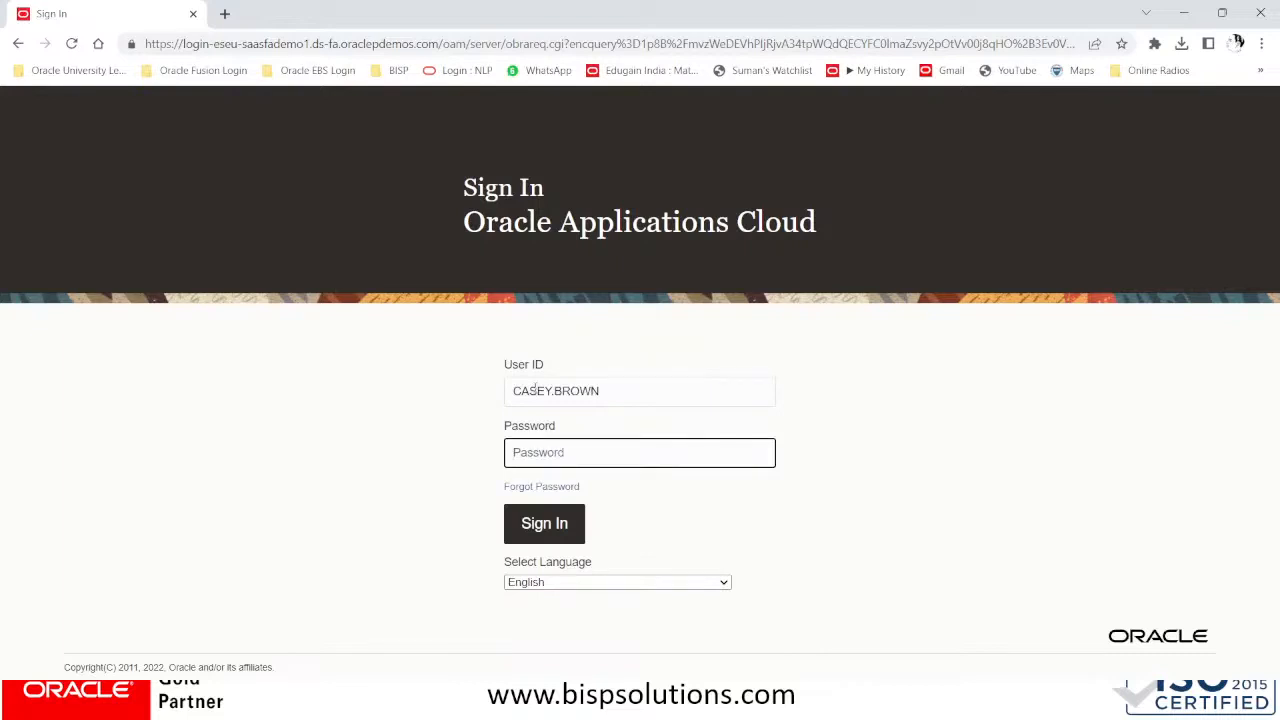
key("super+v")
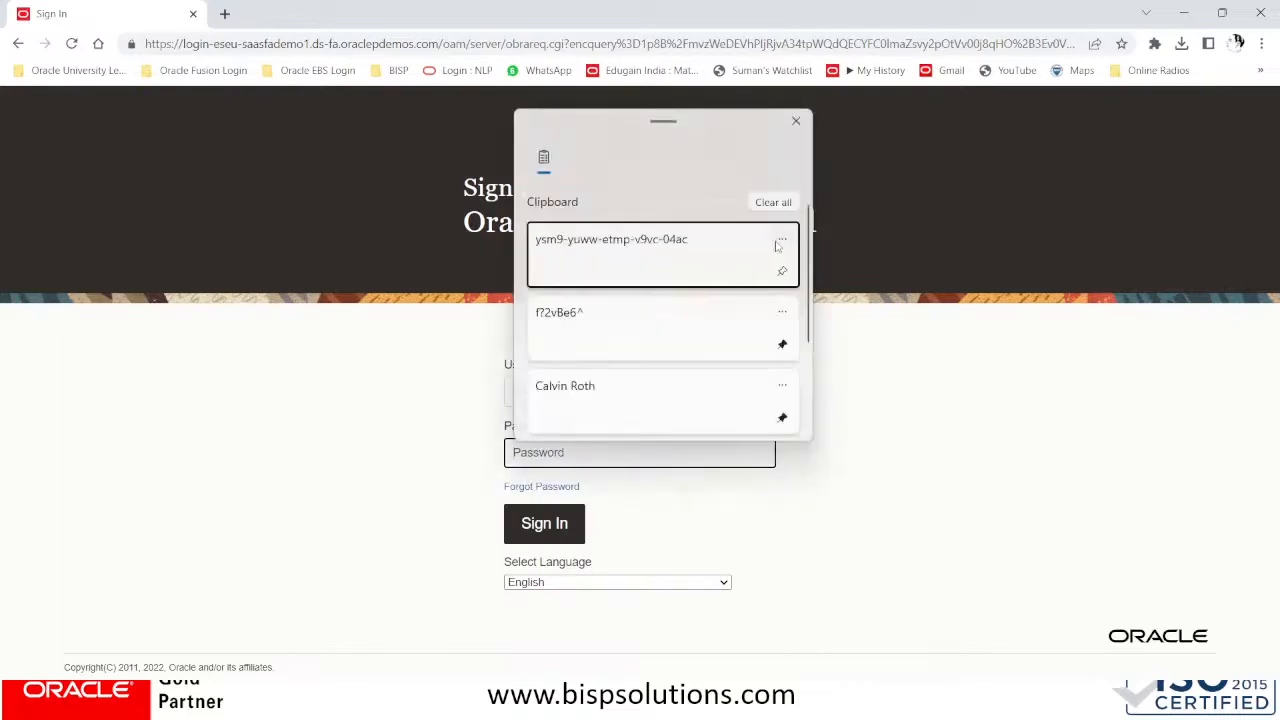
left_click(765, 254)
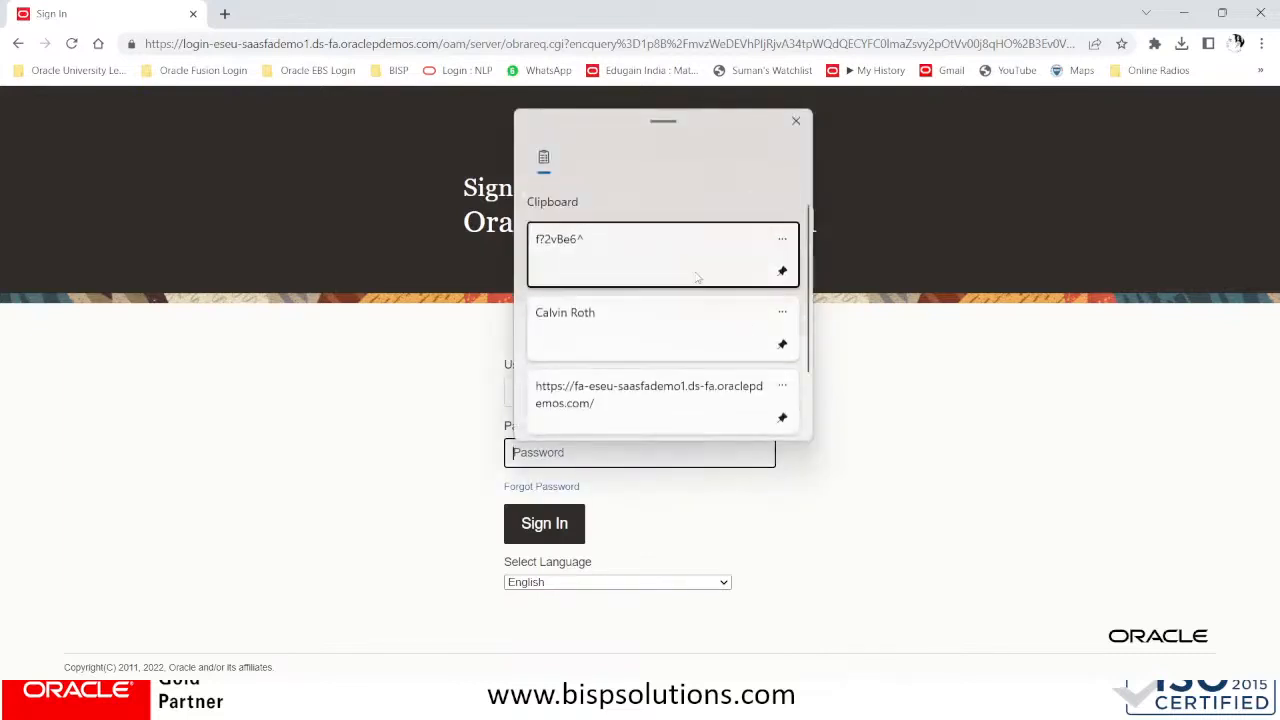
left_click(696, 271)
left_click(560, 519)
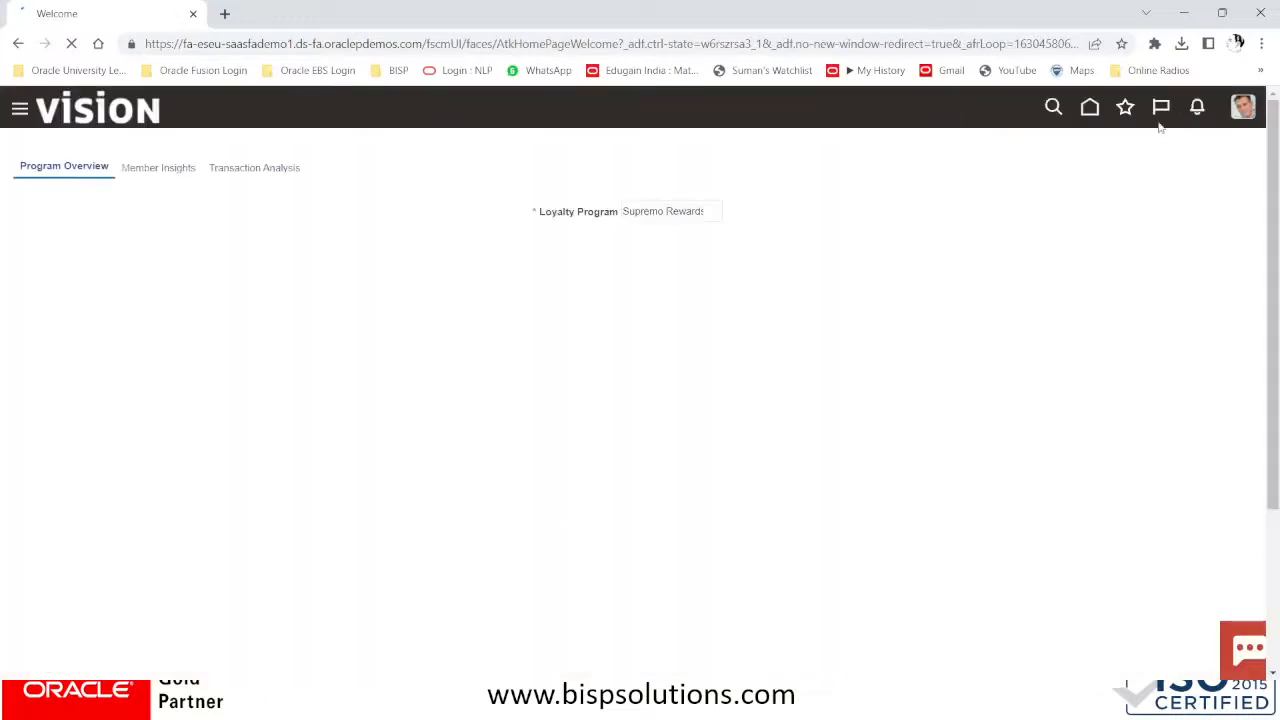
Leave the current page for Home and open Payables > Invoices from the Navigator
left_click(1096, 108)
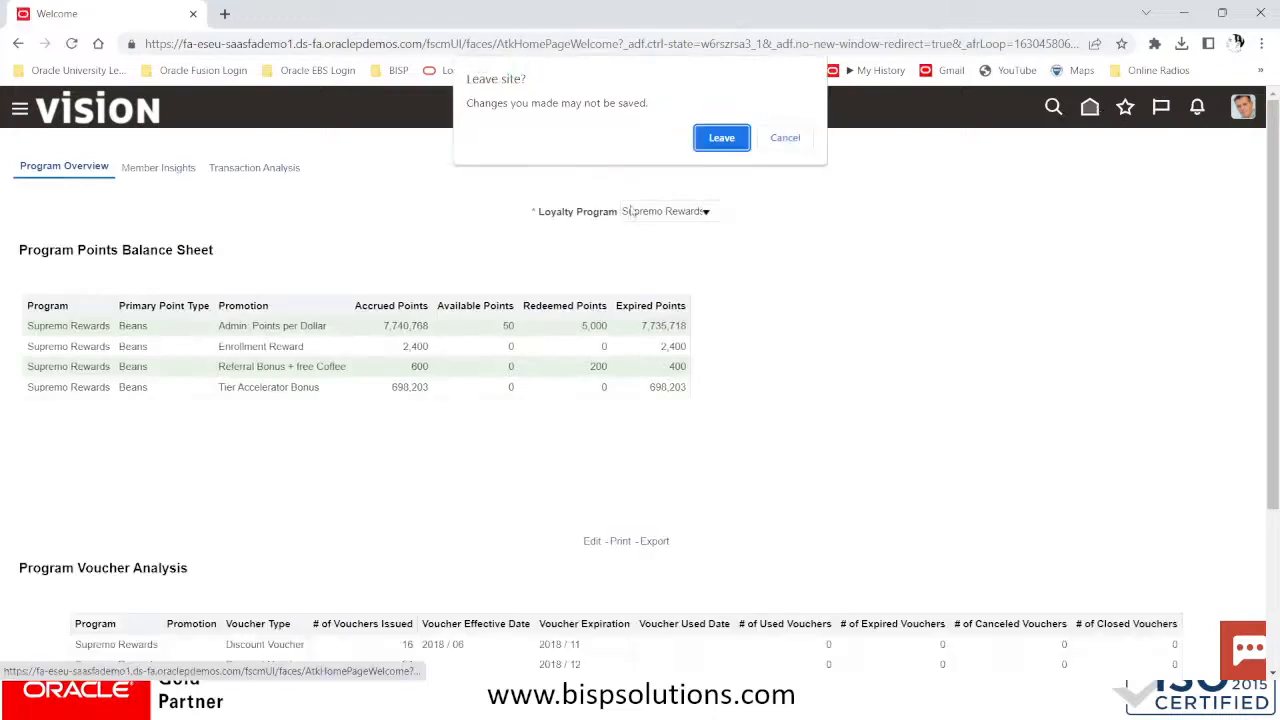
left_click(712, 135)
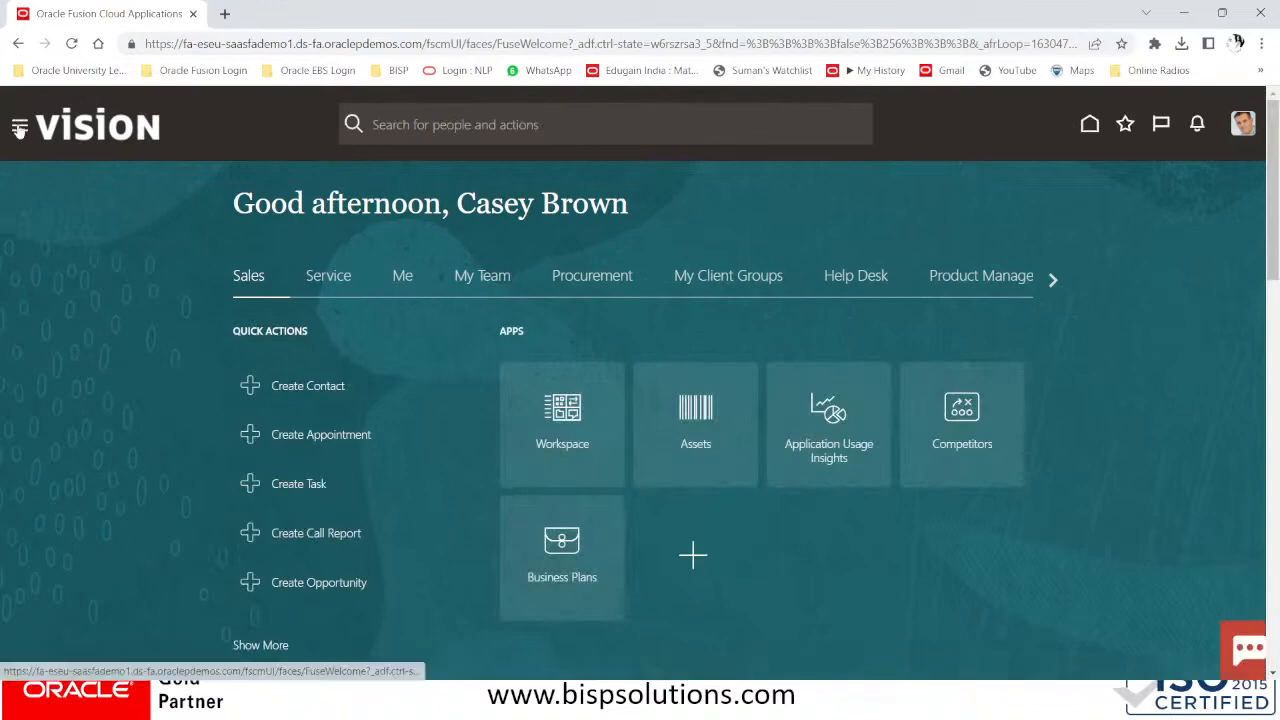
left_click(19, 128)
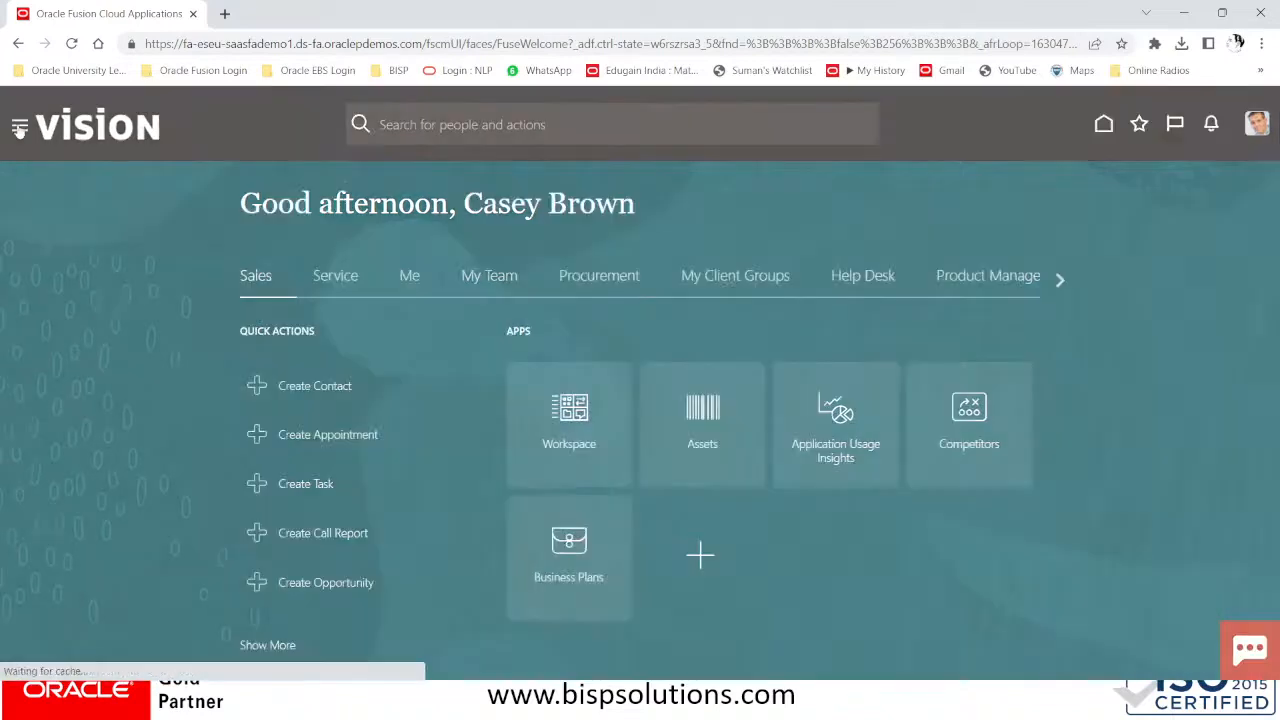
scroll(90, 333, "down", 3)
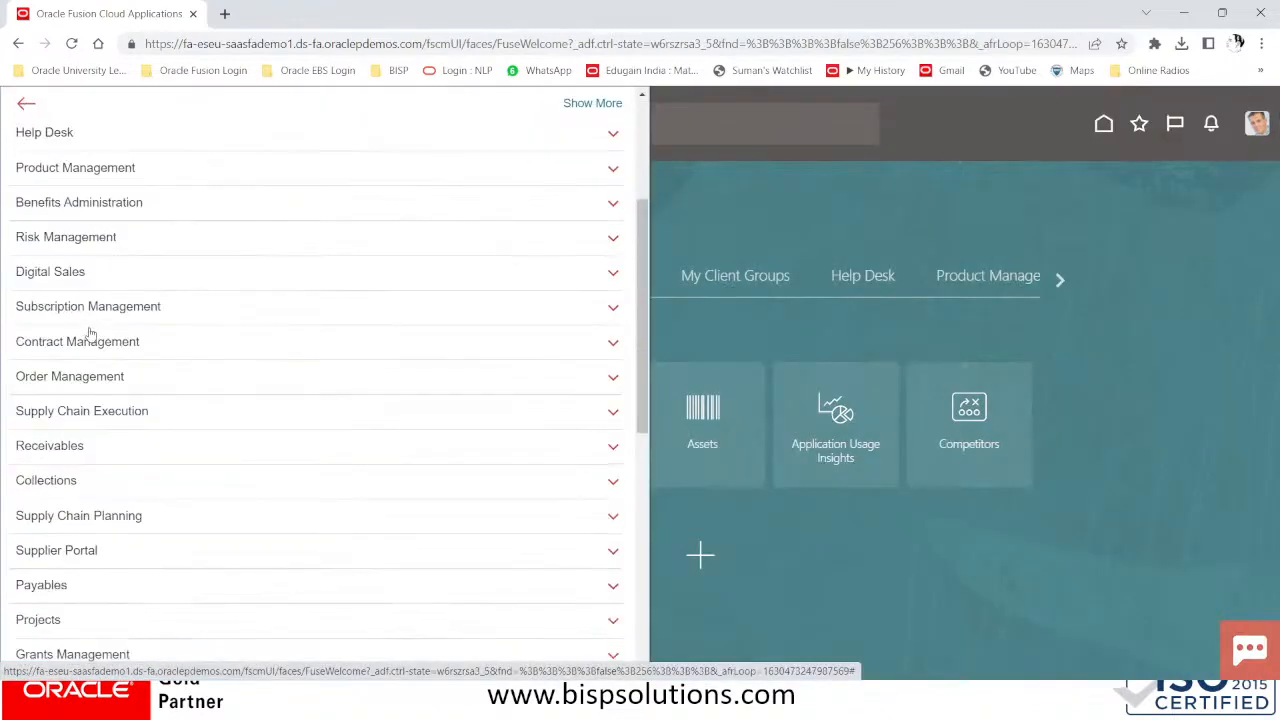
scroll(90, 333, "down", 3)
left_click(88, 336)
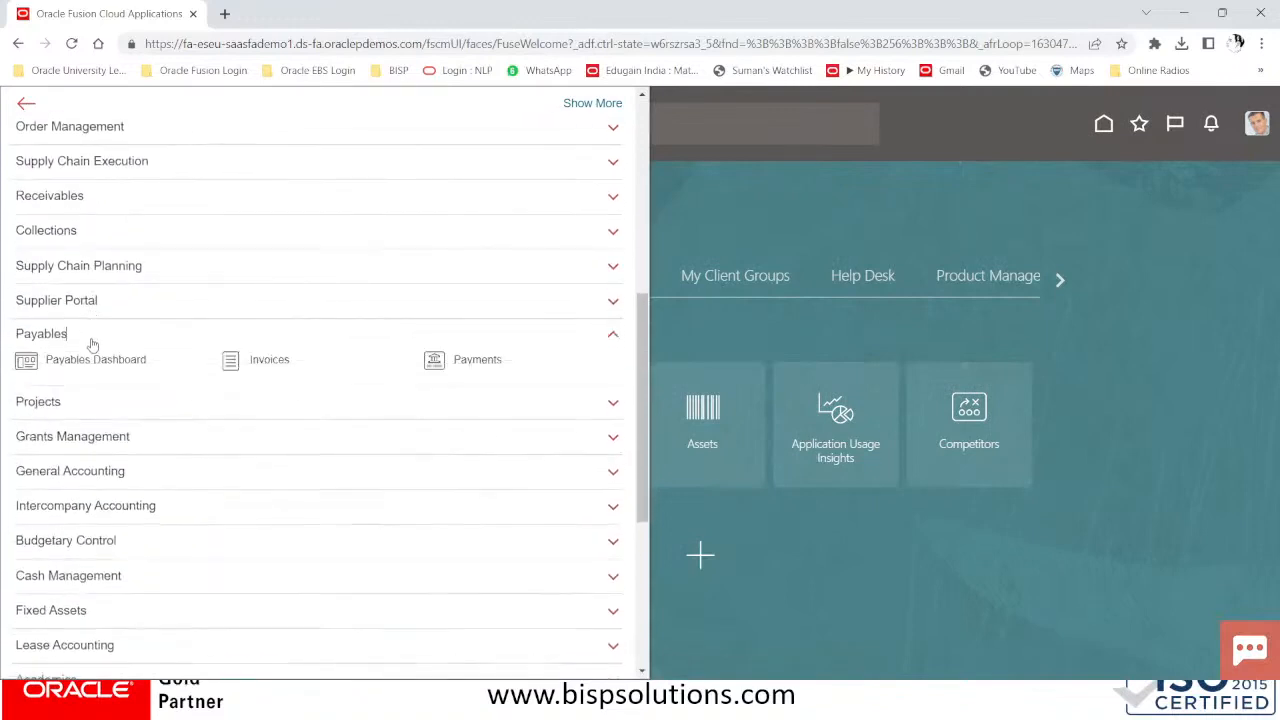
left_click(272, 362)
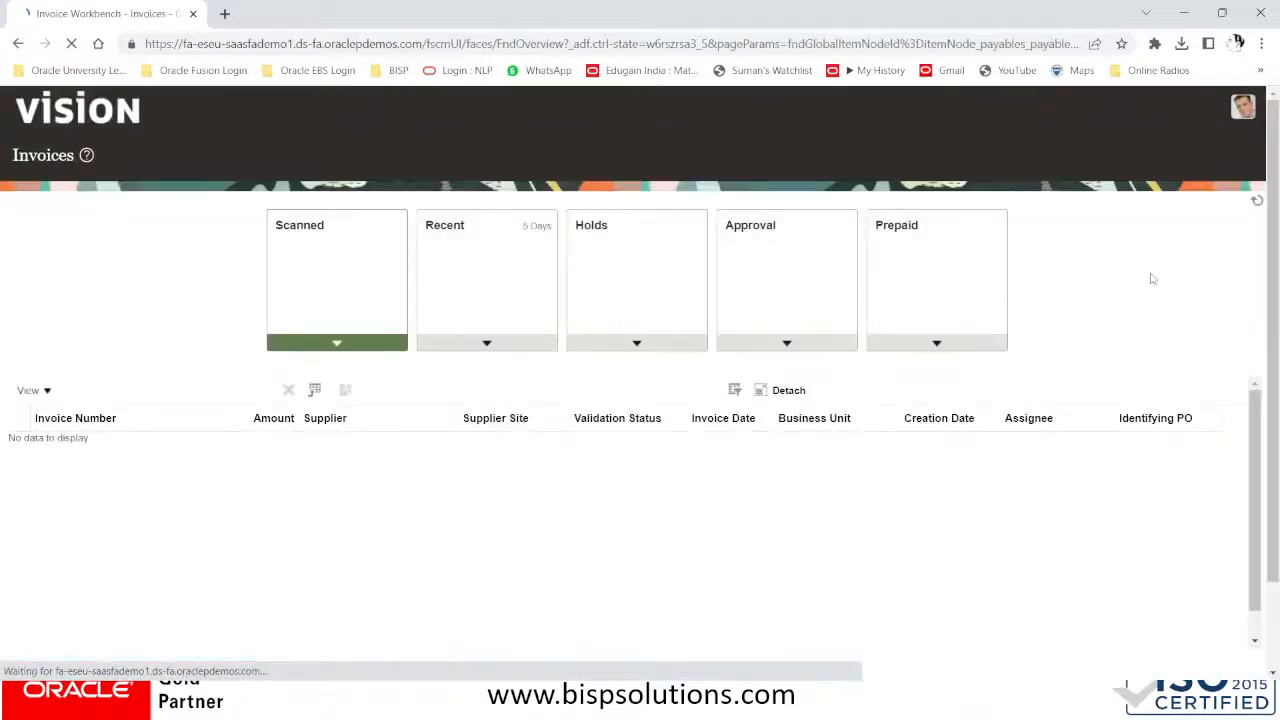
left_click(1247, 271)
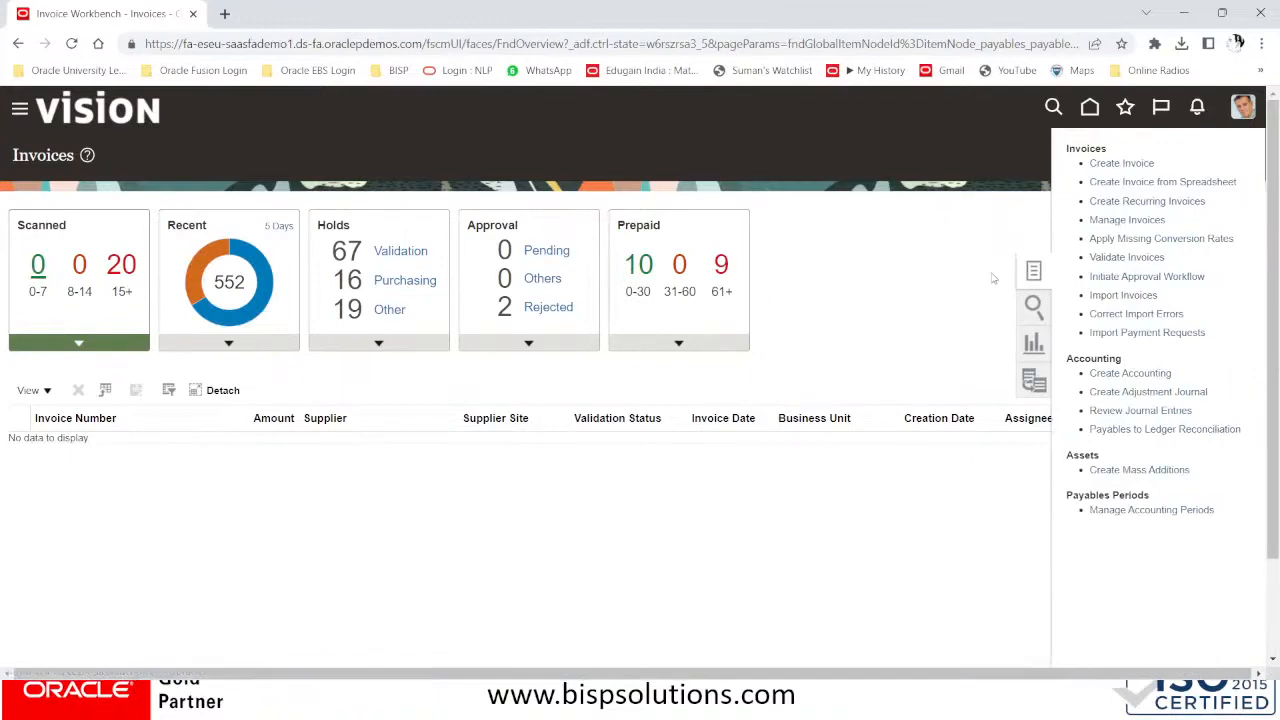
left_click(1100, 220)
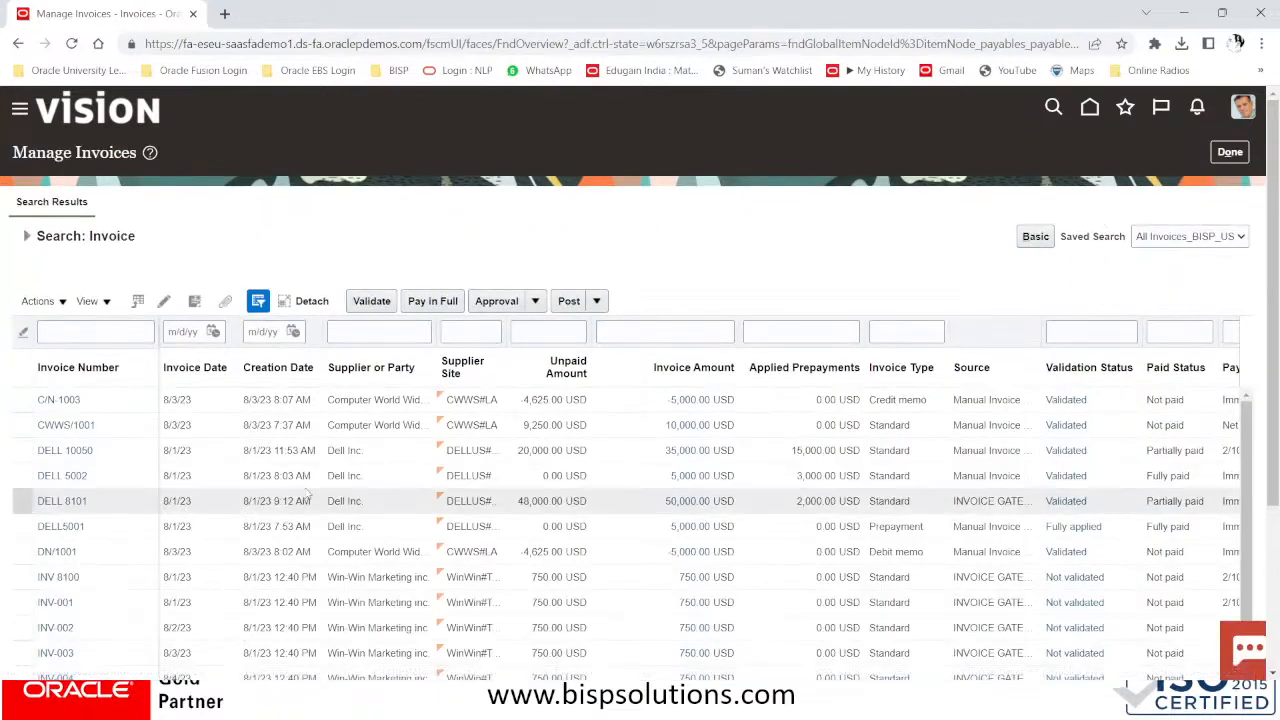
left_click(45, 451)
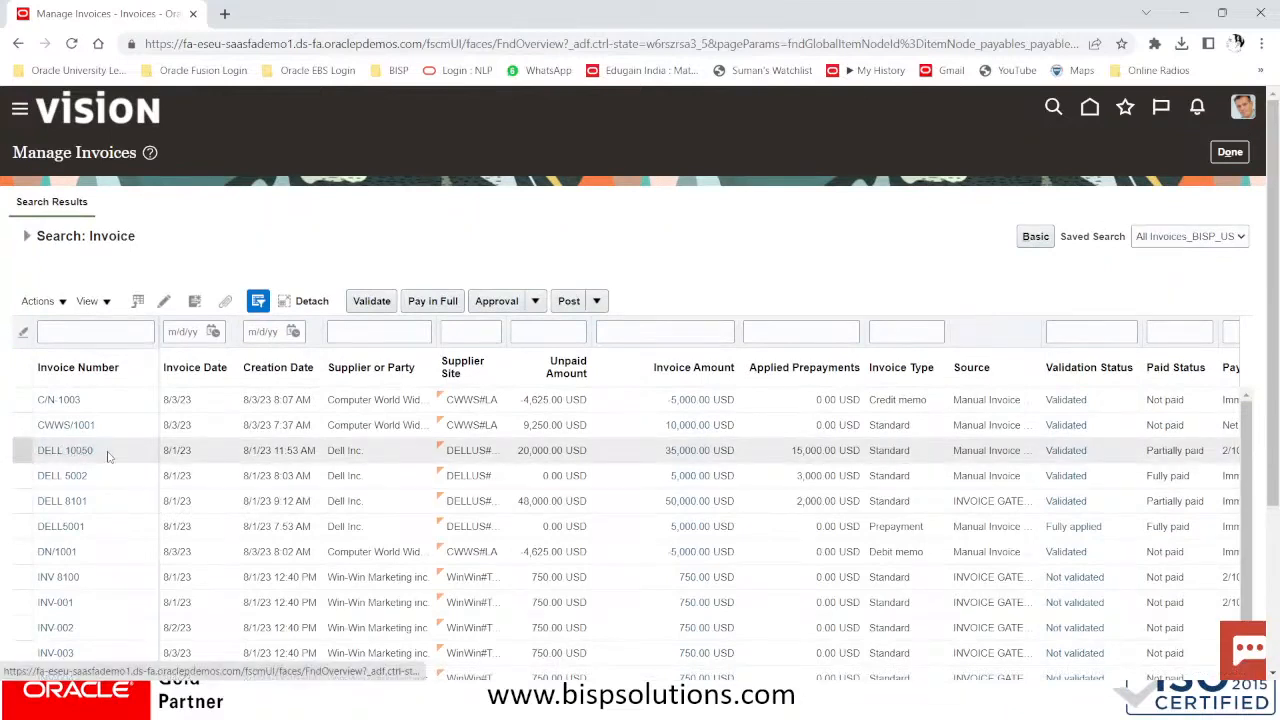
left_click(92, 332)
type("DELL")
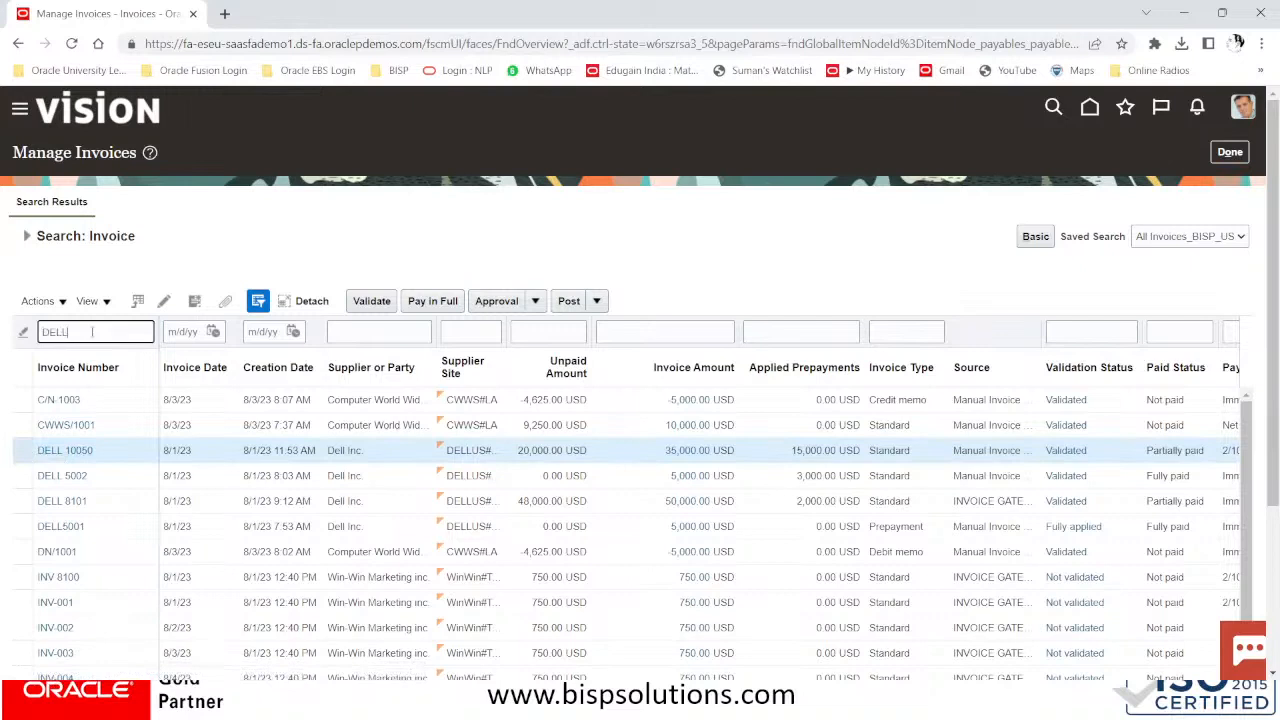
type(" 10050")
key("Return")
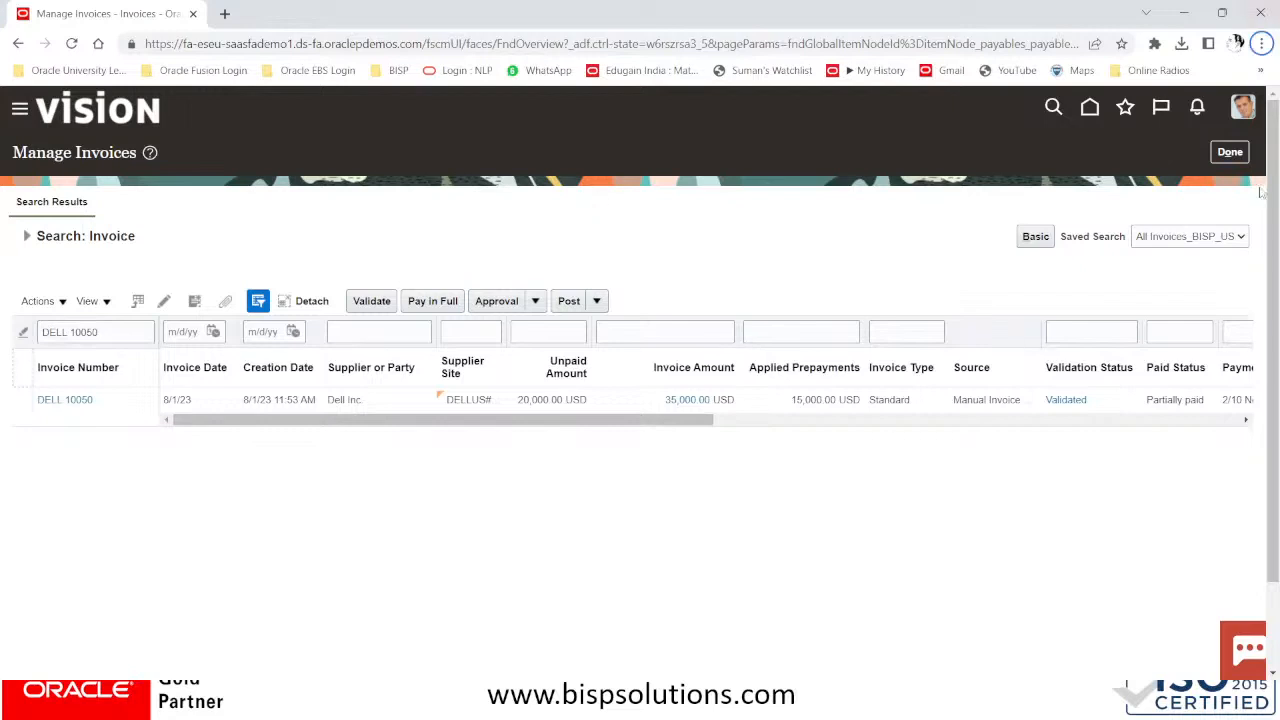
left_click(1228, 154)
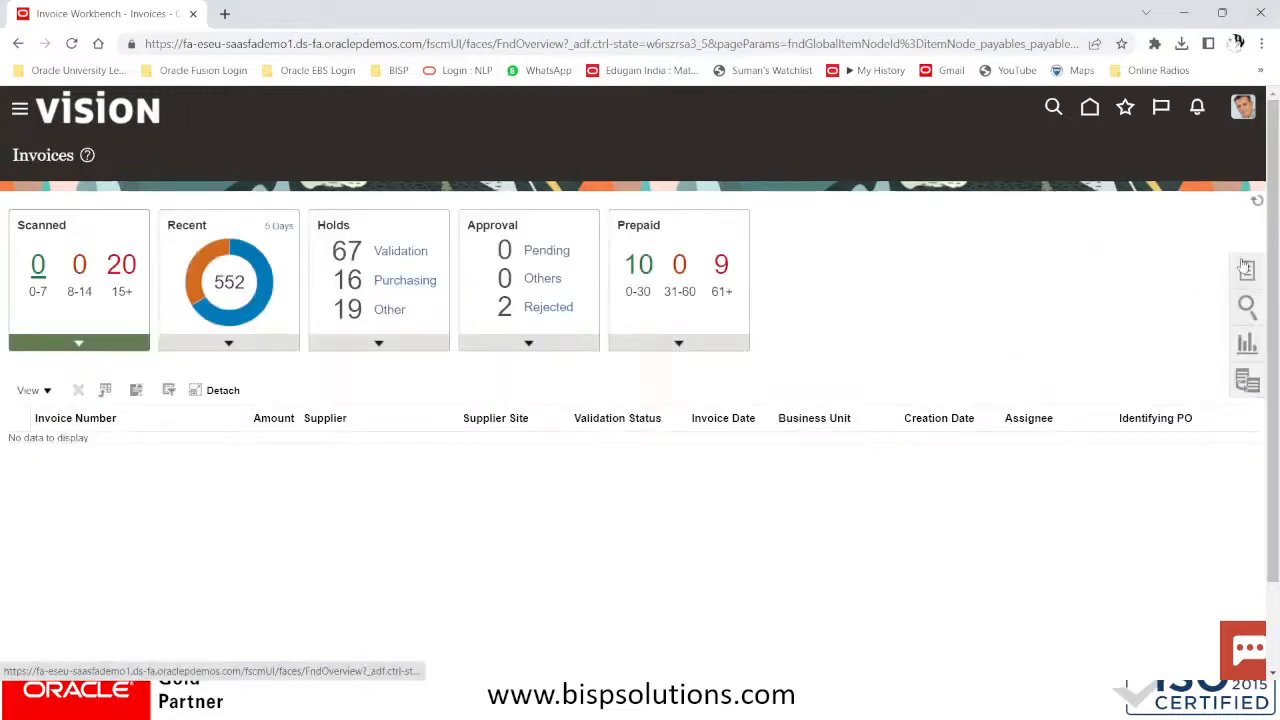
Start a new invoice with Dell Inc as the supplier
left_click(1245, 267)
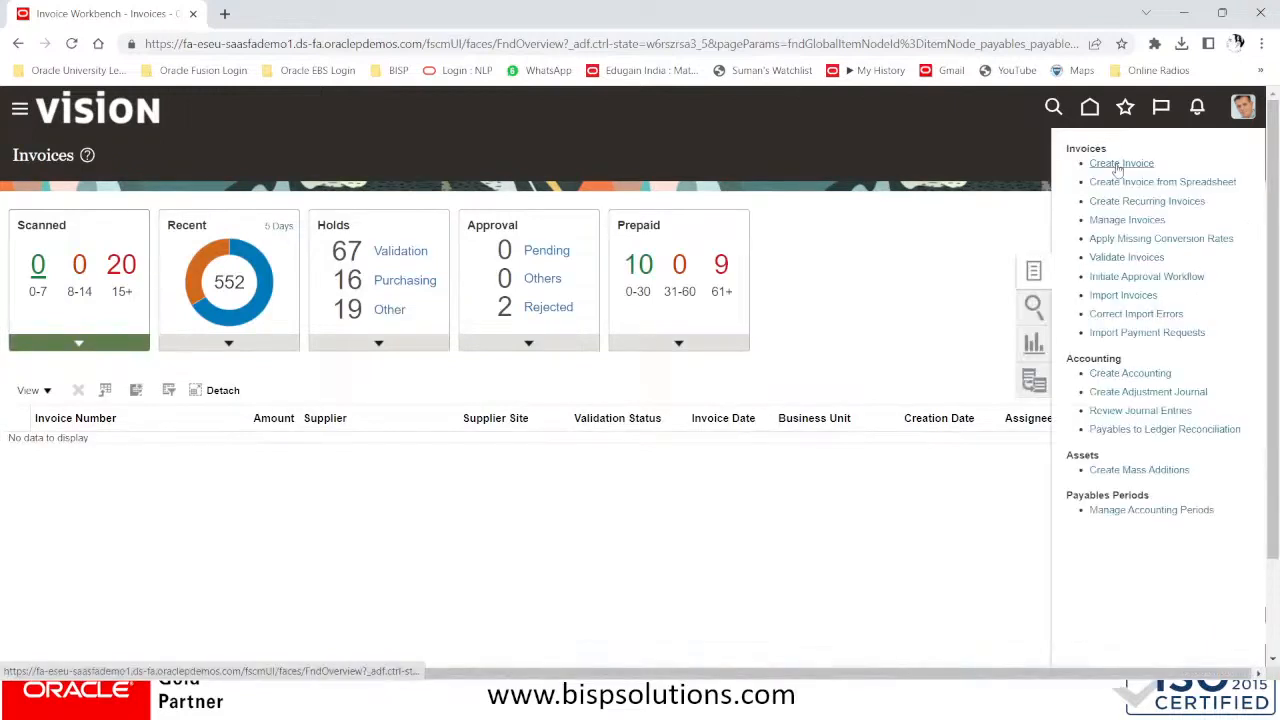
left_click(1120, 165)
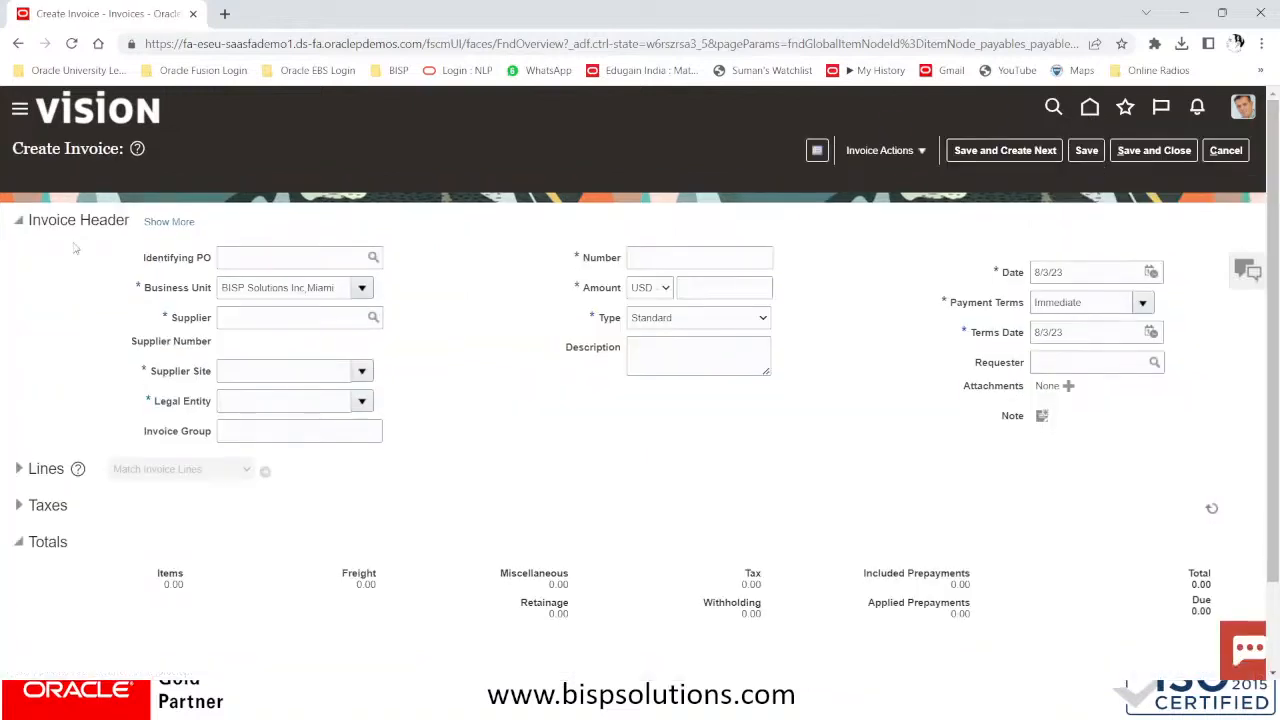
left_click(293, 316)
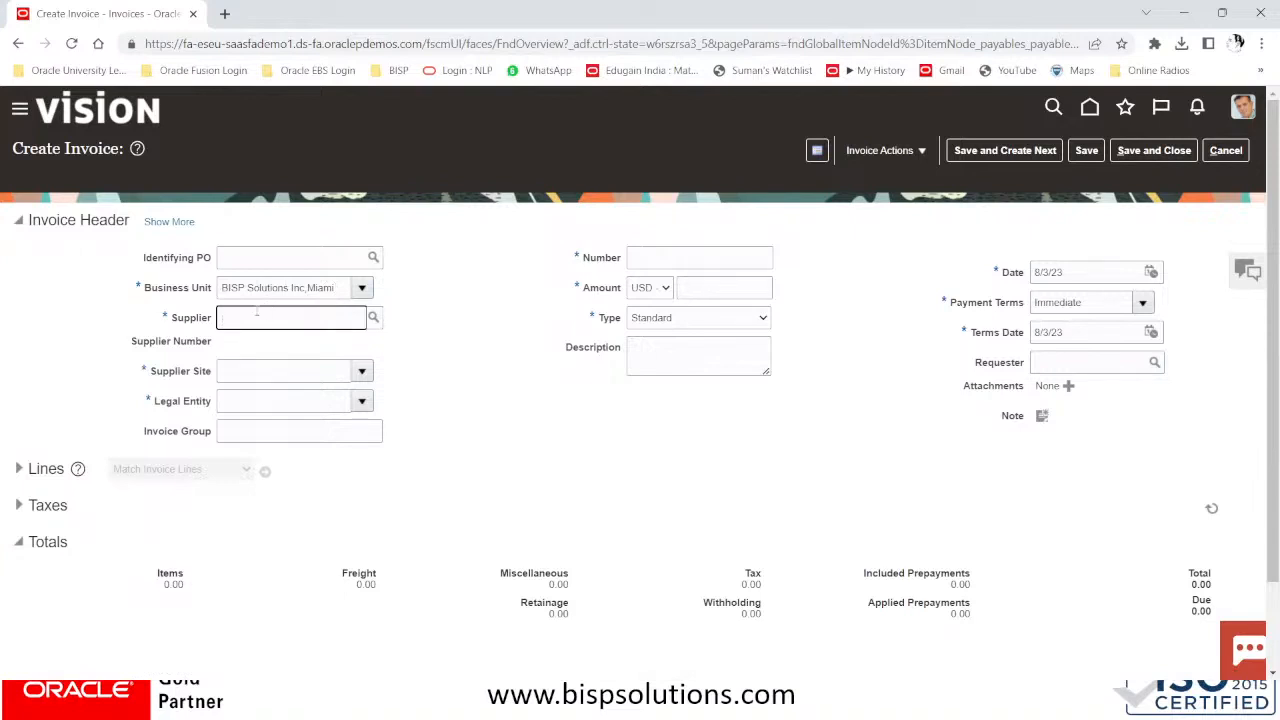
type("DELL INC")
left_click(254, 345)
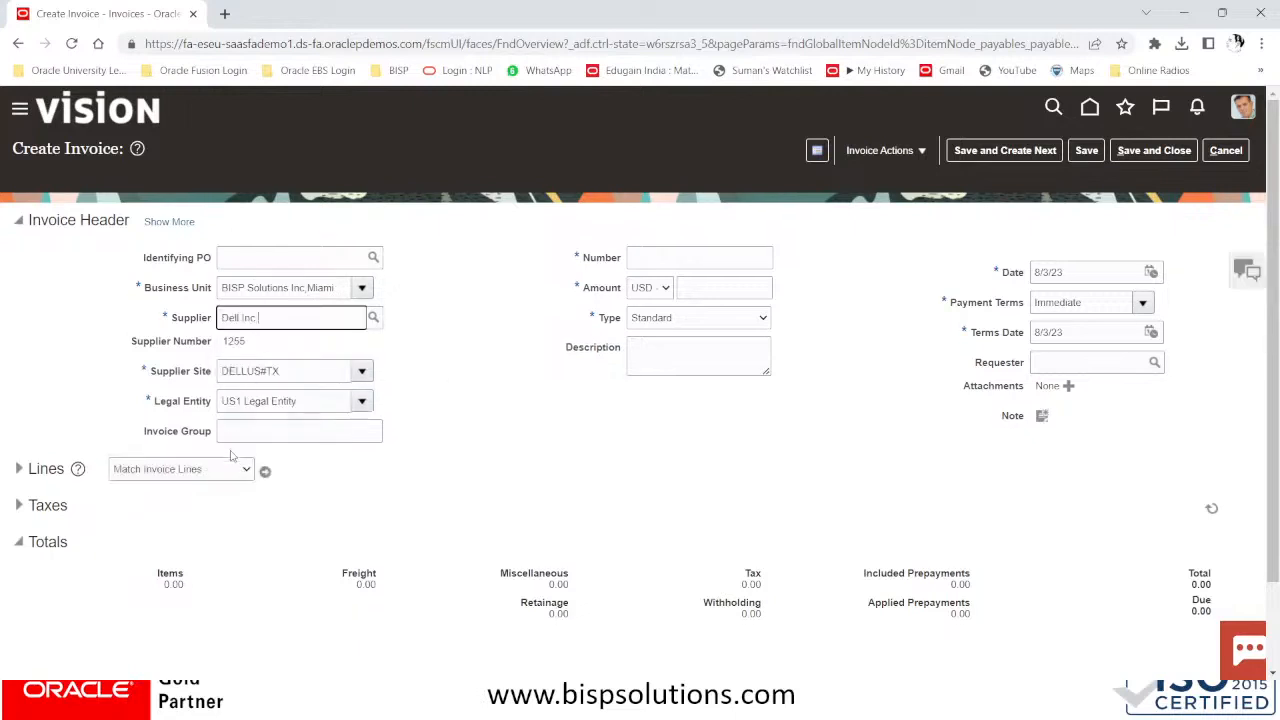
Enter invoice number DN/1006, amount 150, and type Debit memo
left_click(676, 257)
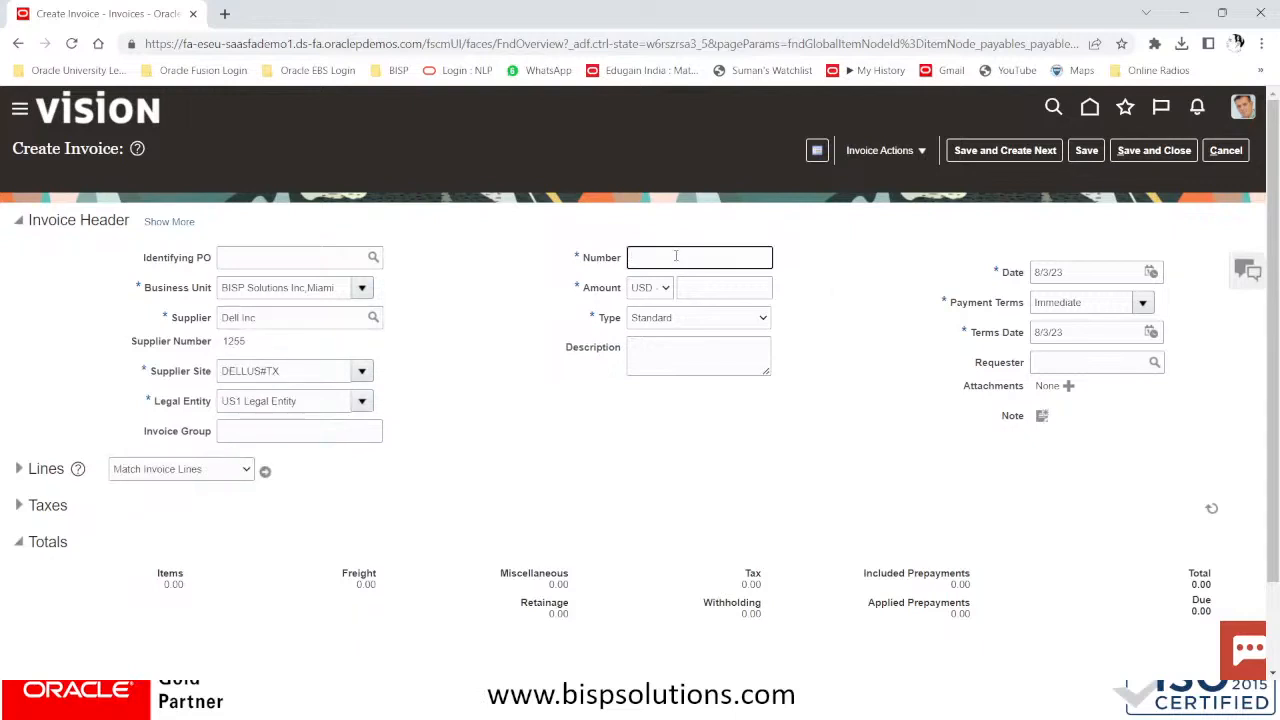
type("DN/1006")
key("Tab")
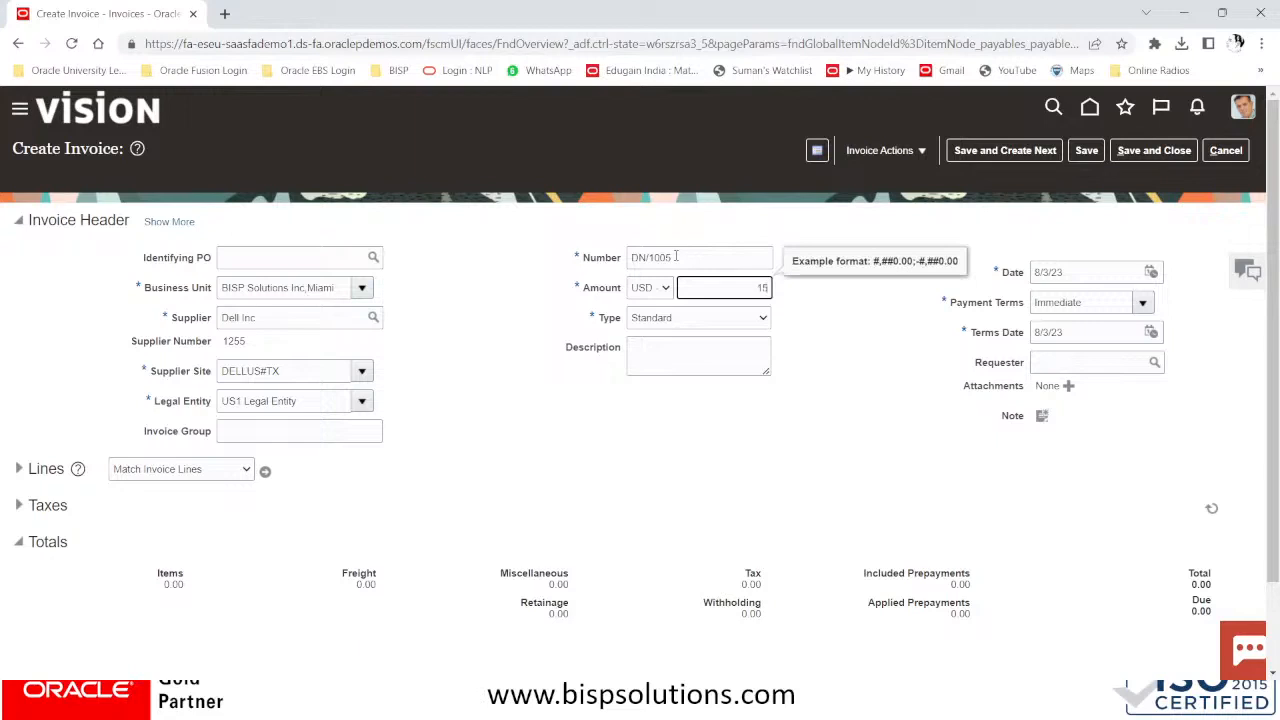
type("150")
left_click(703, 322)
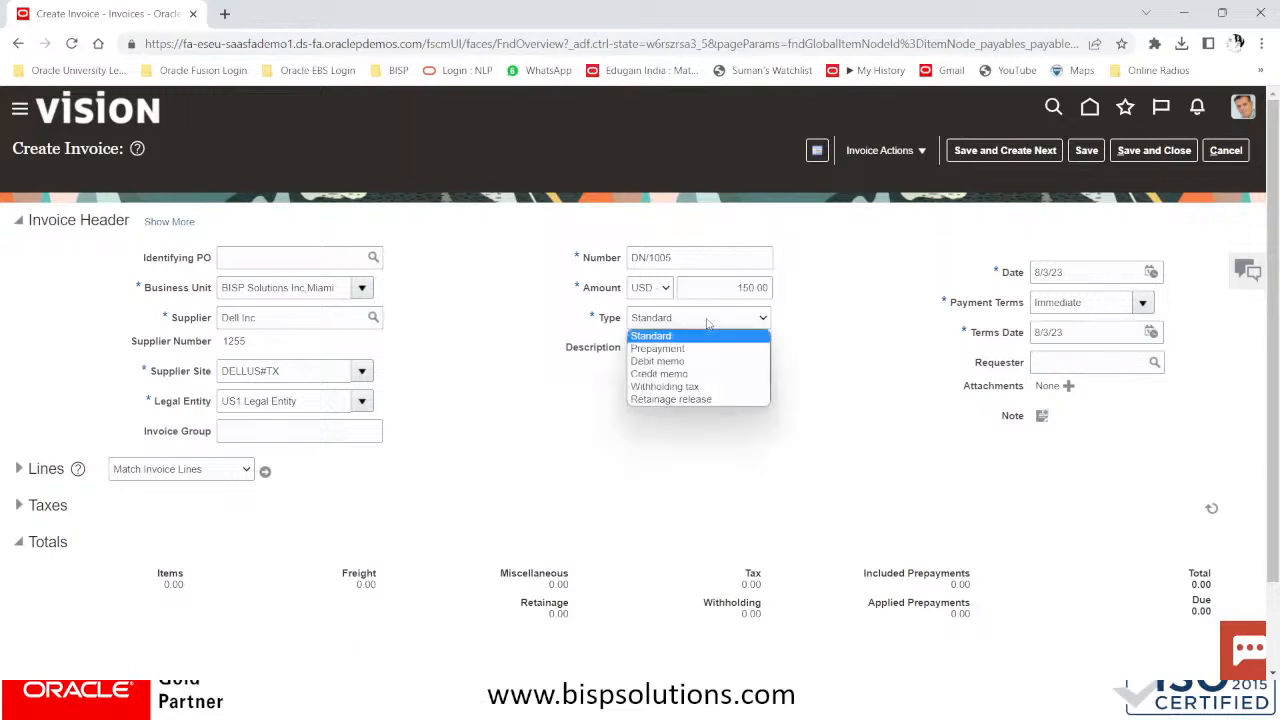
left_click(666, 361)
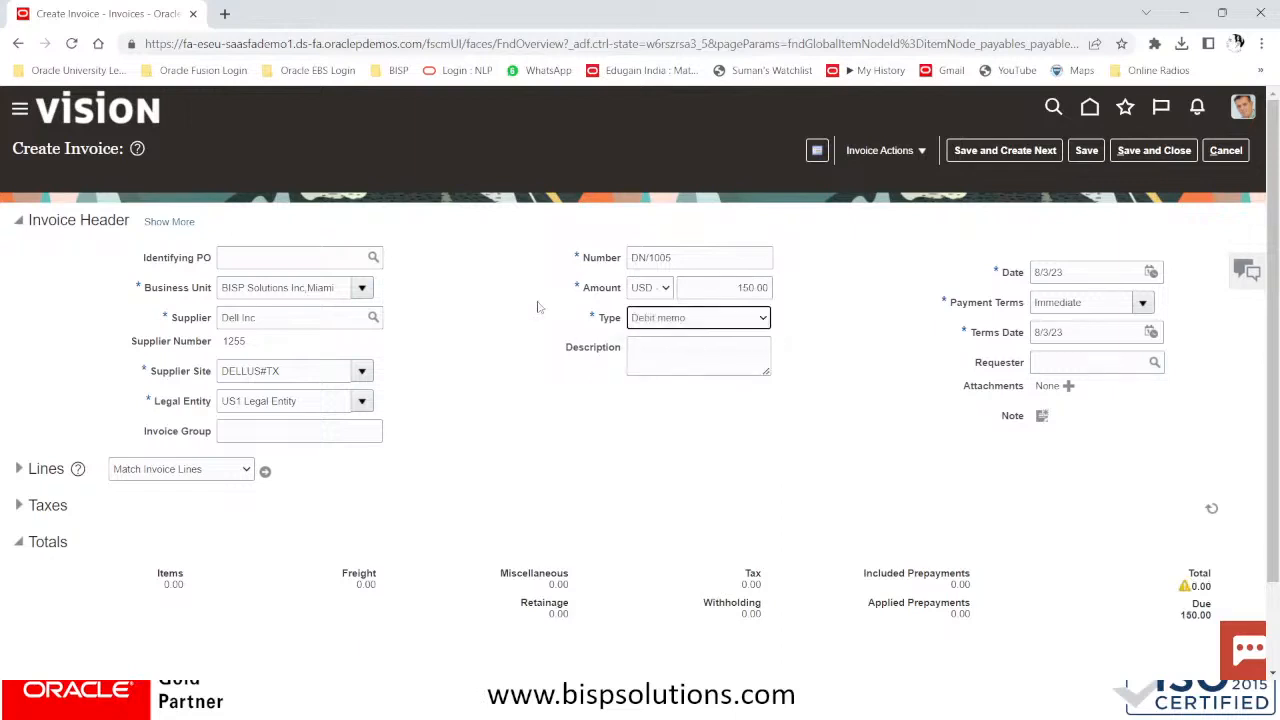
Reconfirm the 150.00 amount and Debit memo type so Due updates to -150.00
left_click(701, 290)
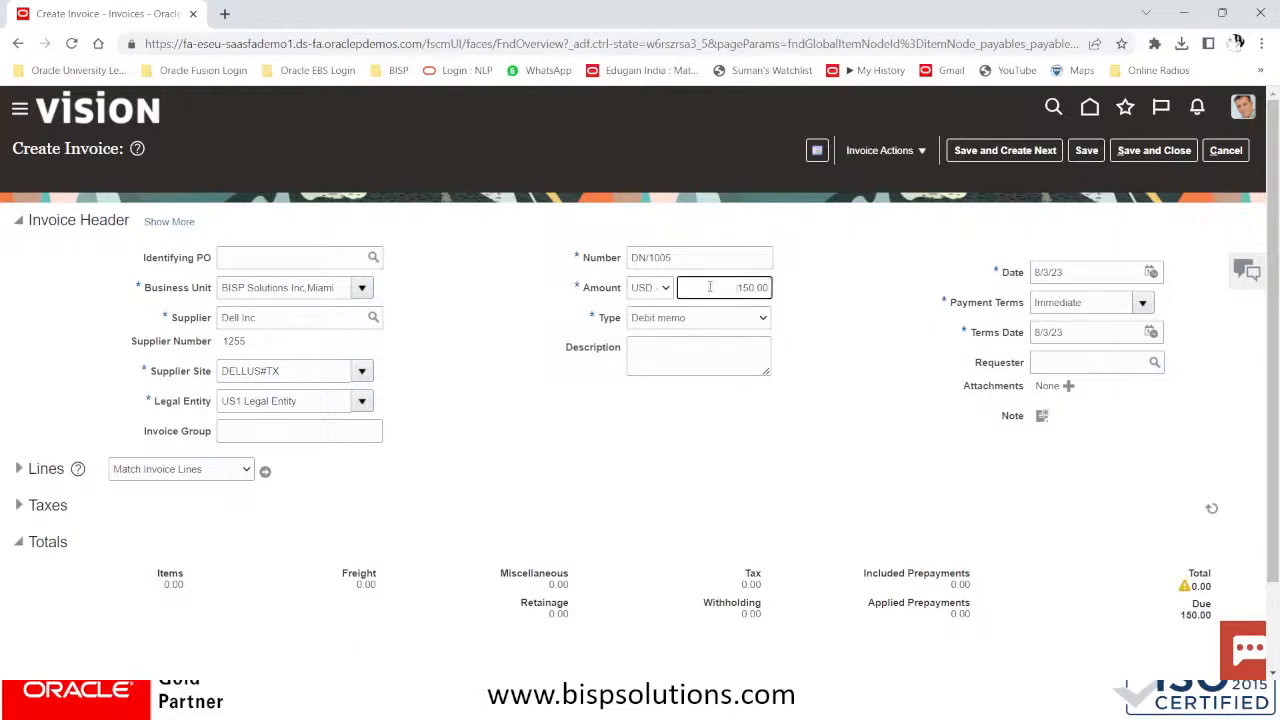
left_click(713, 319)
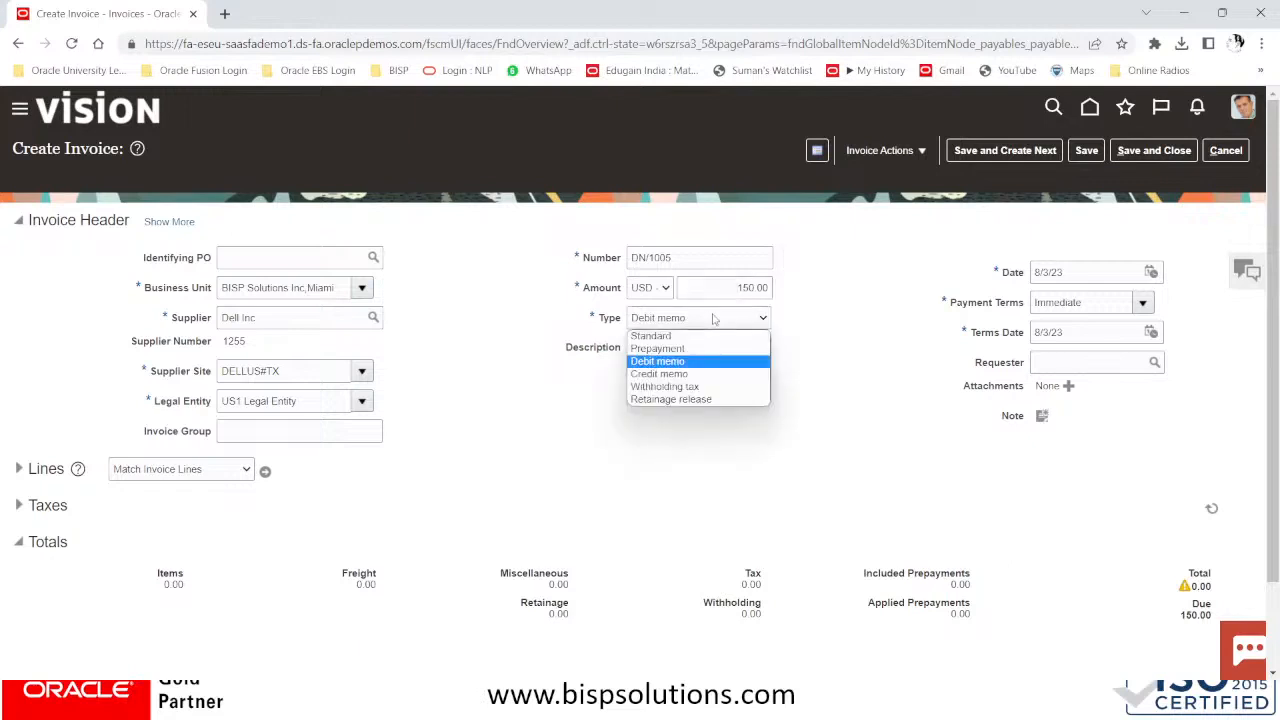
left_click(662, 360)
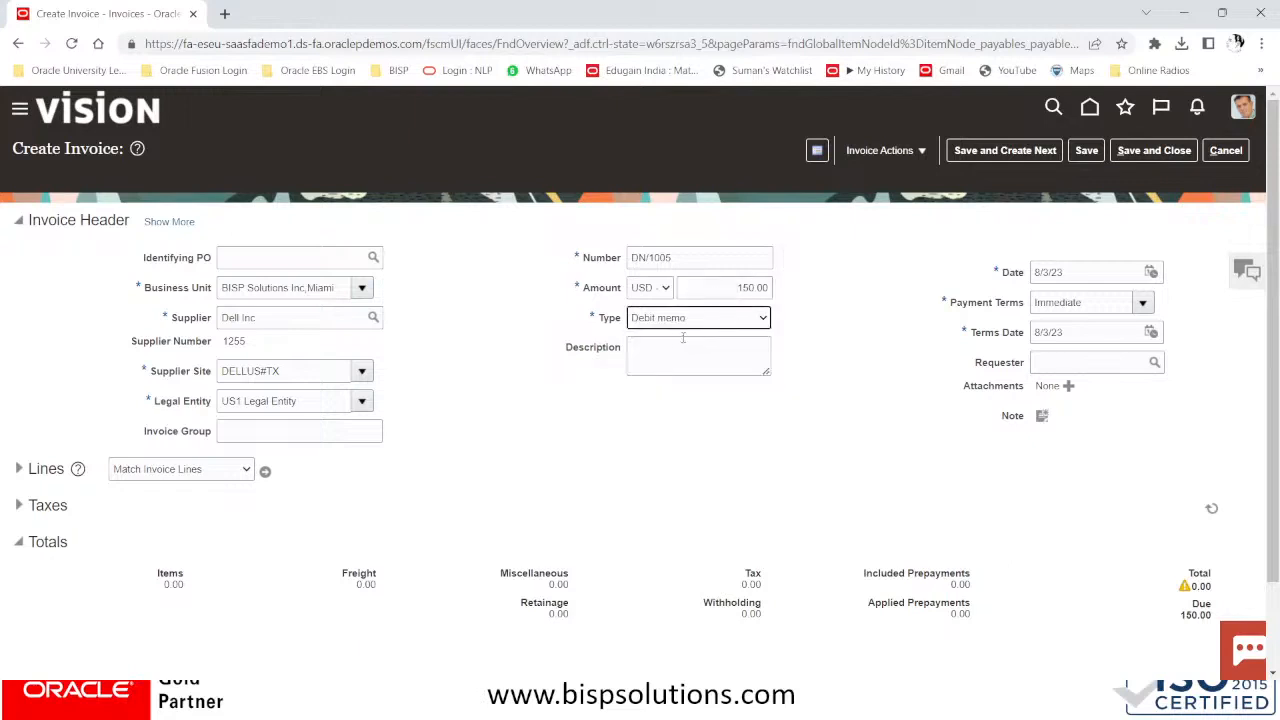
left_click(673, 342)
left_click(726, 287)
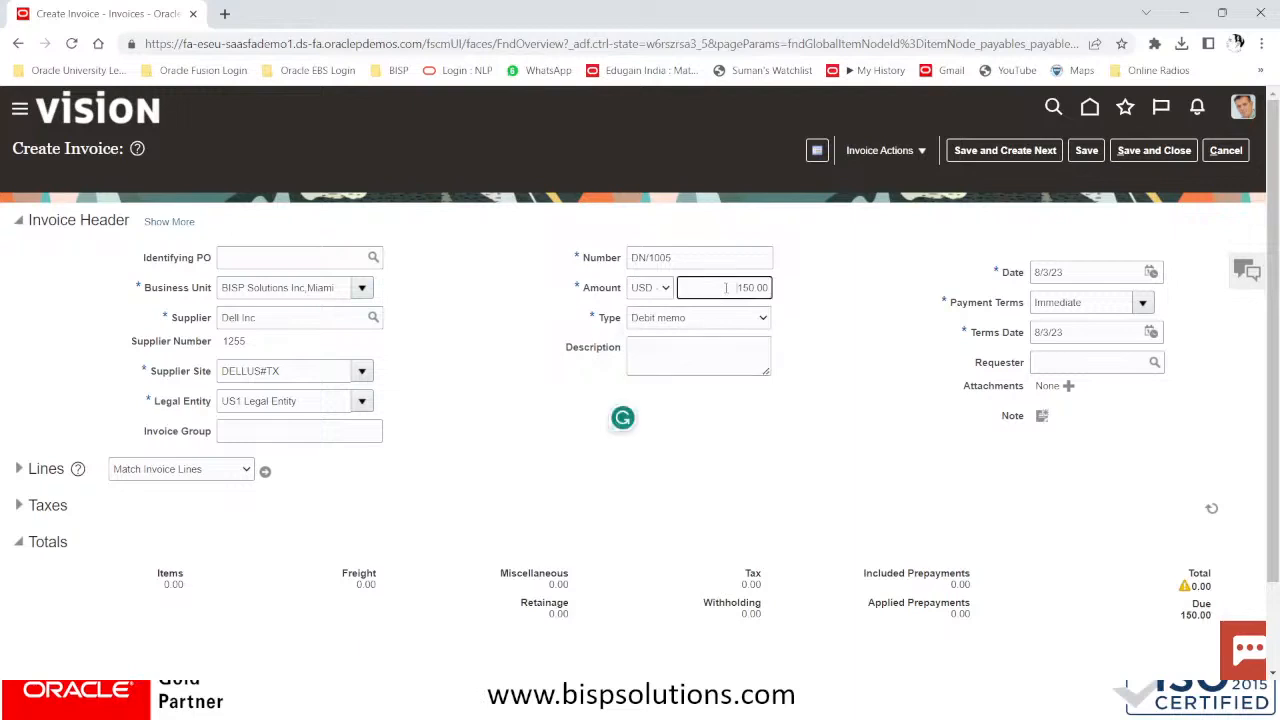
left_click(652, 341)
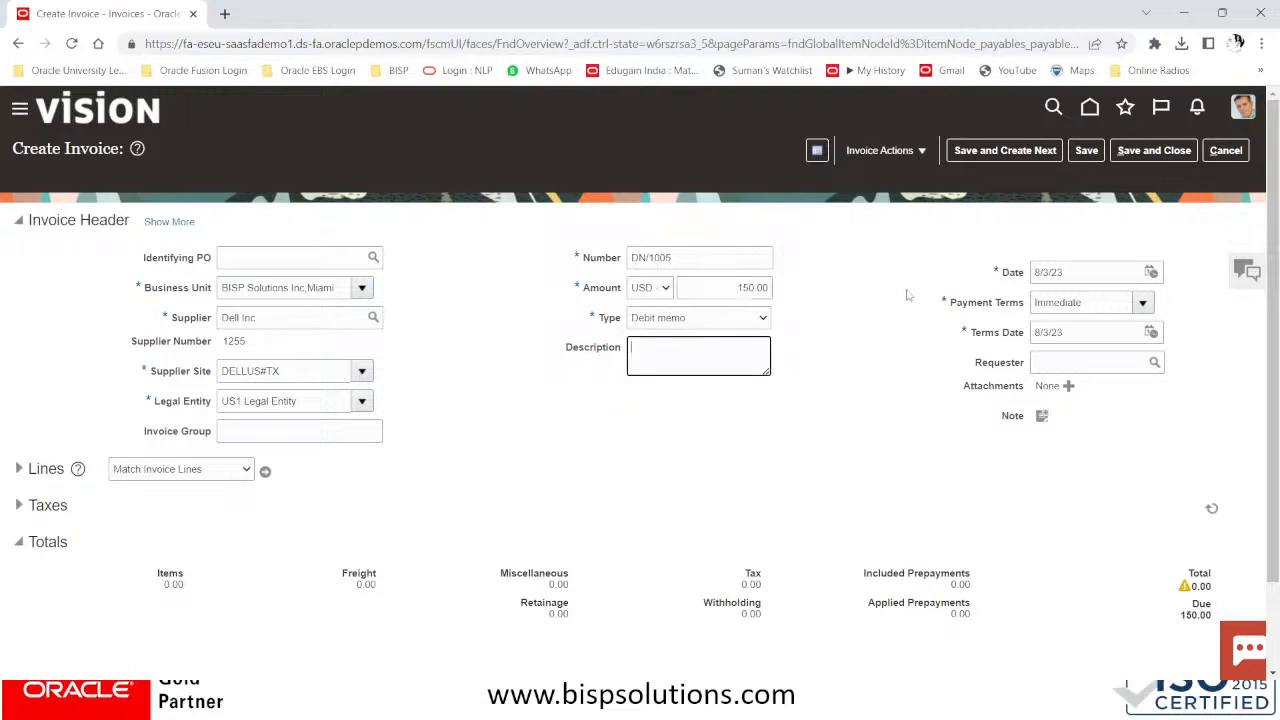
left_click(690, 282)
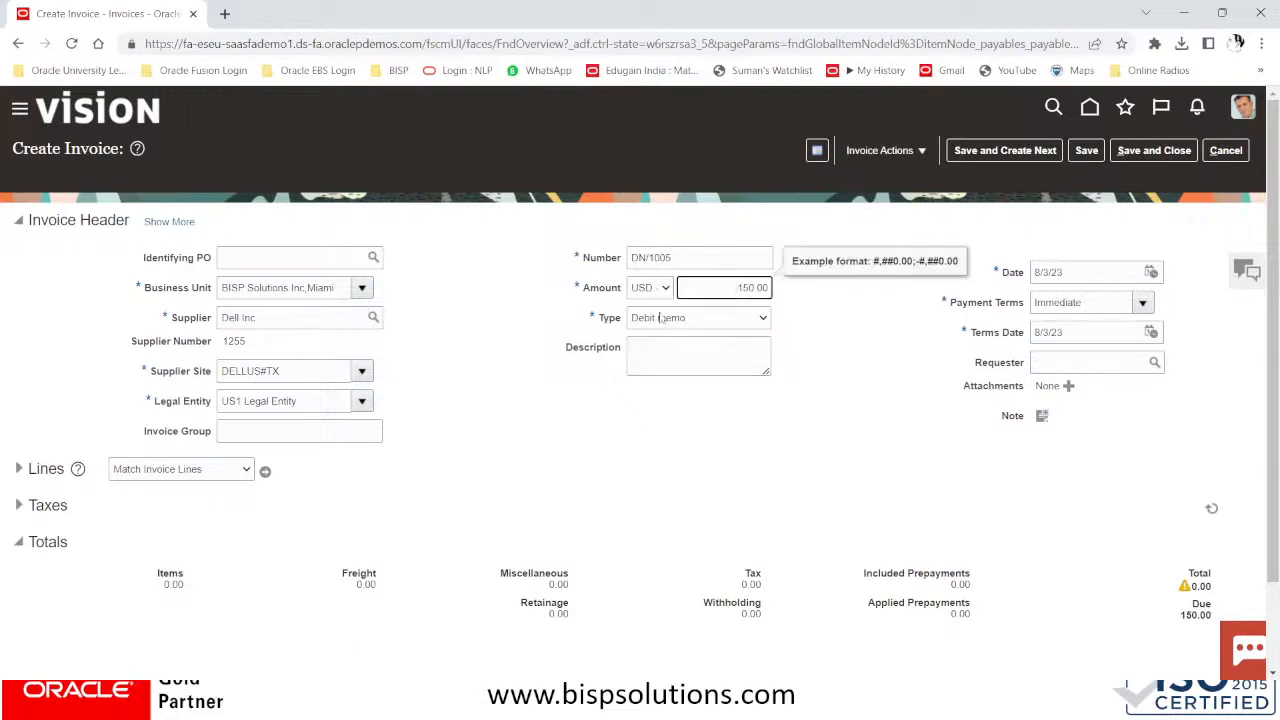
left_click(660, 355)
left_click(717, 318)
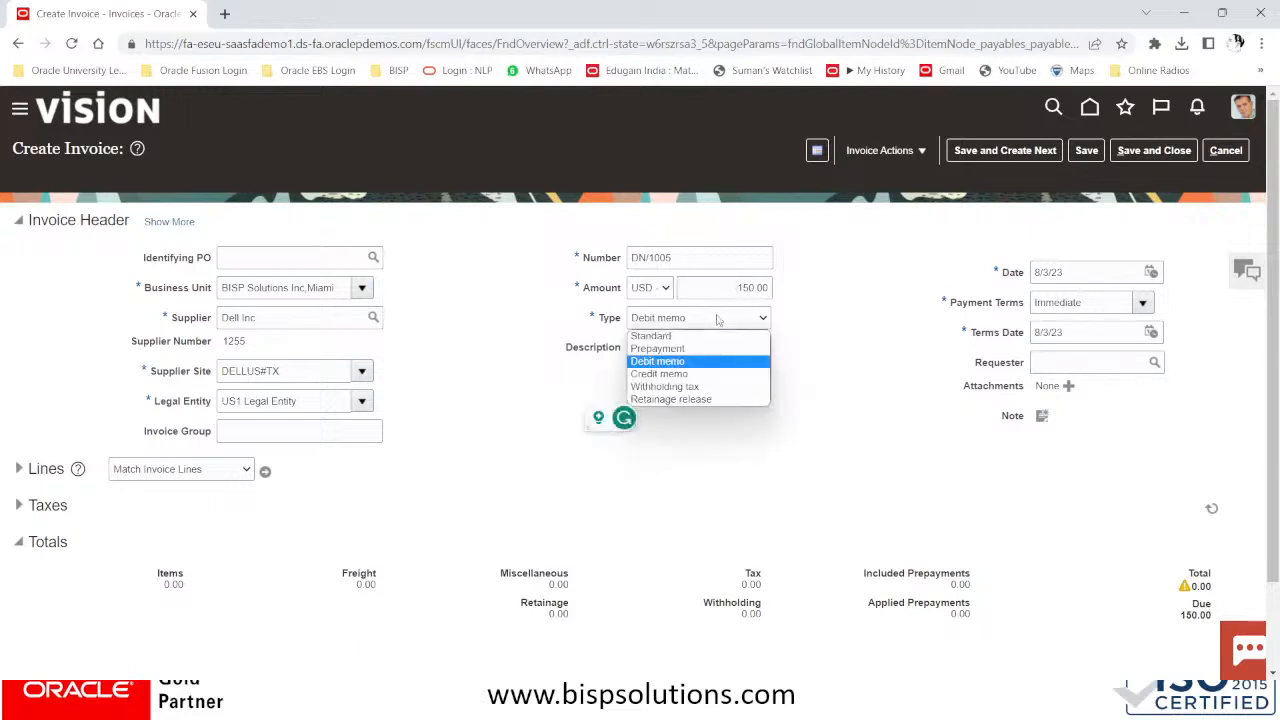
left_click(674, 362)
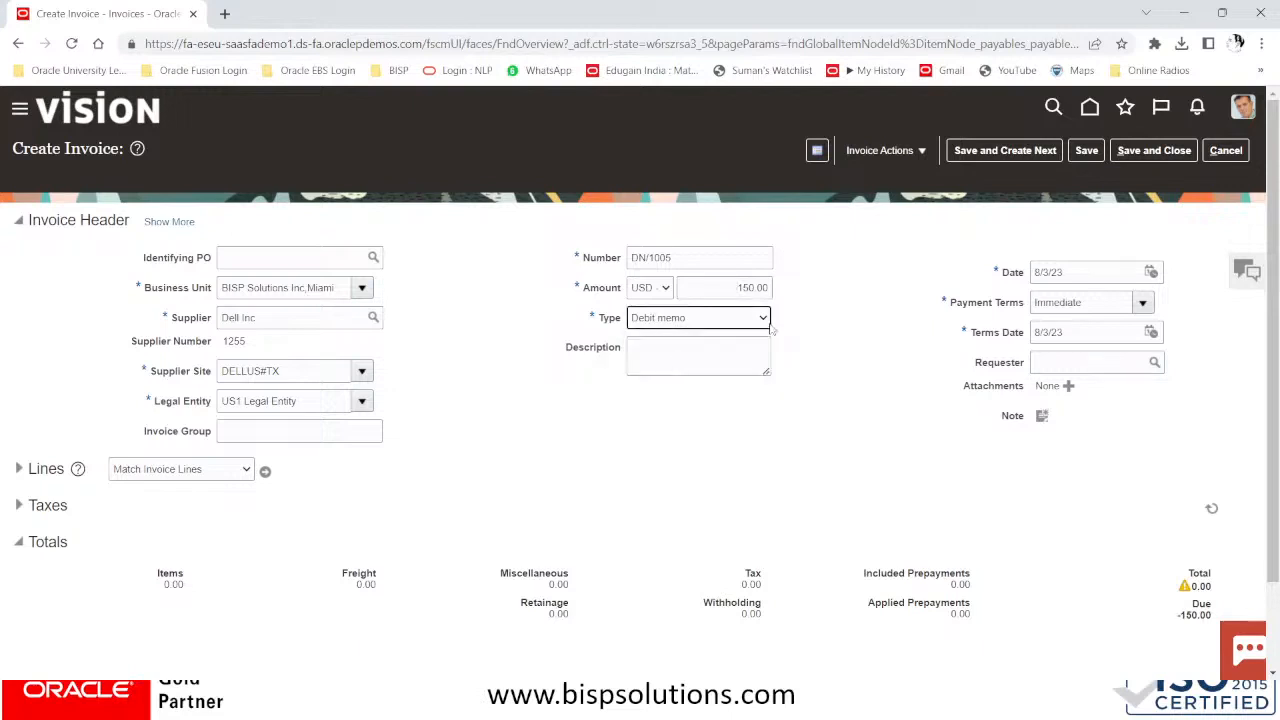
left_click(1090, 301)
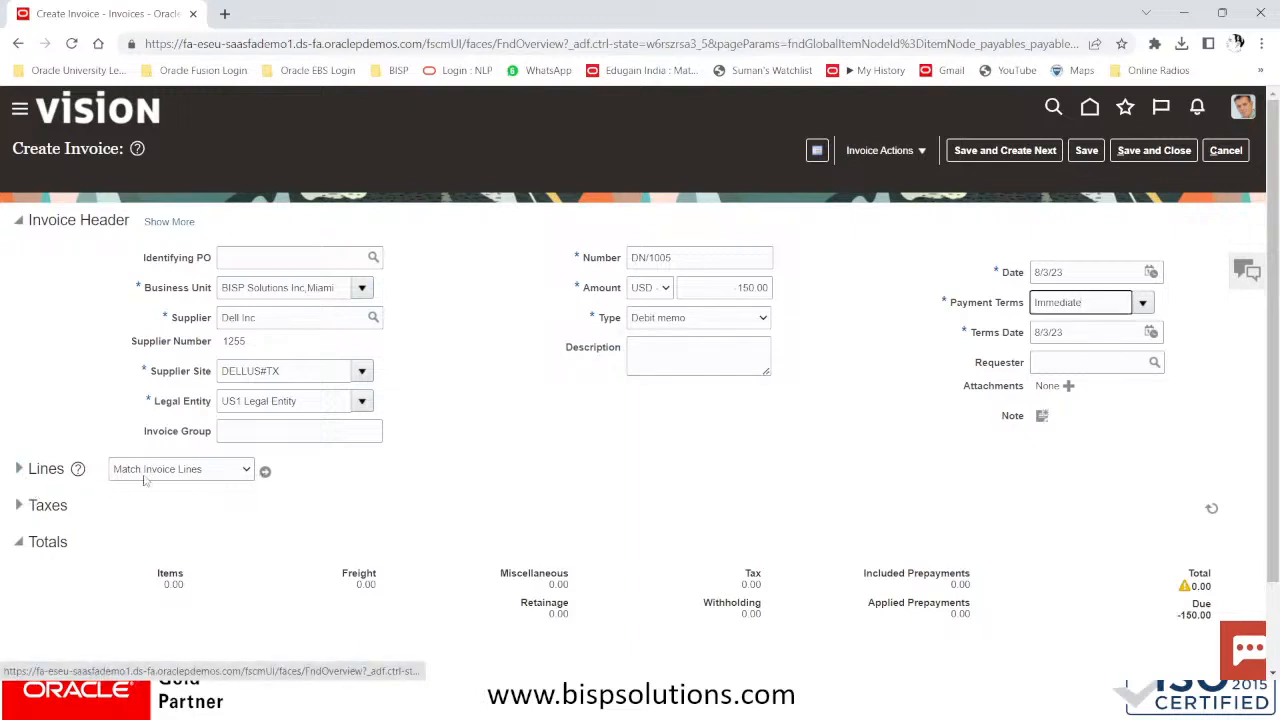
left_click(184, 471)
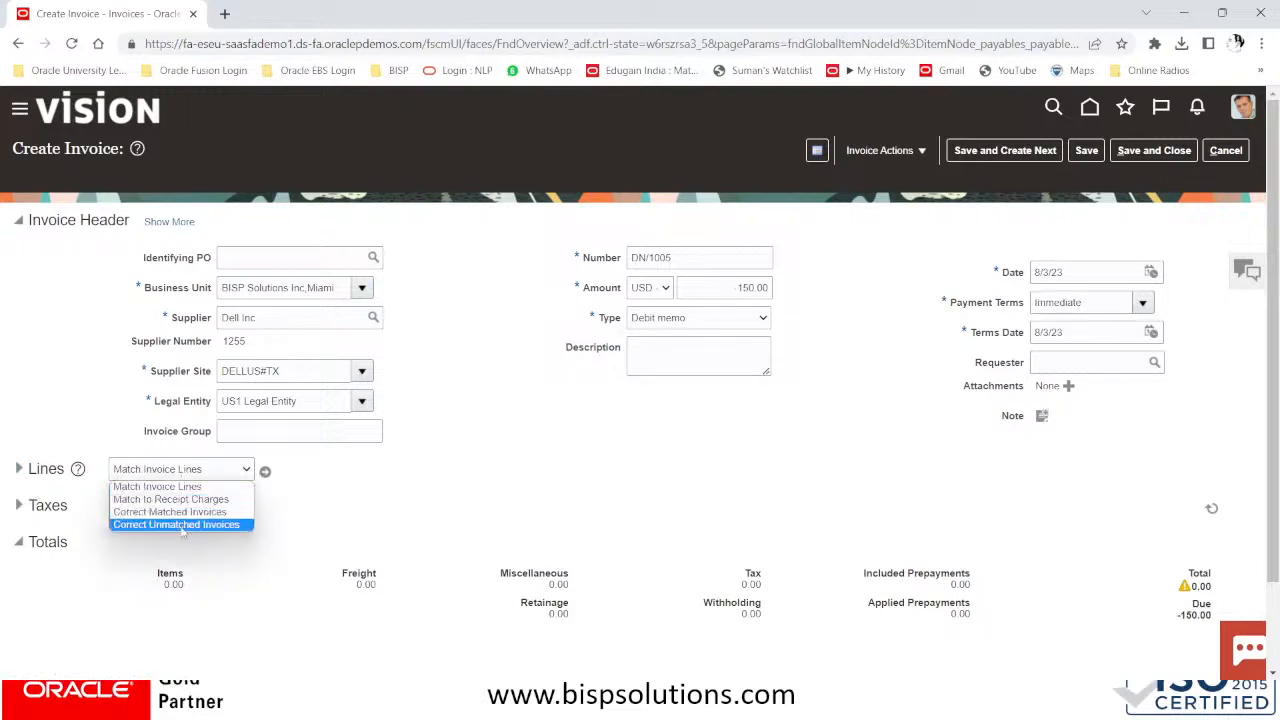
Search Correct Unmatched Invoices for invoice numbers starting with DELL 1005
left_click(184, 525)
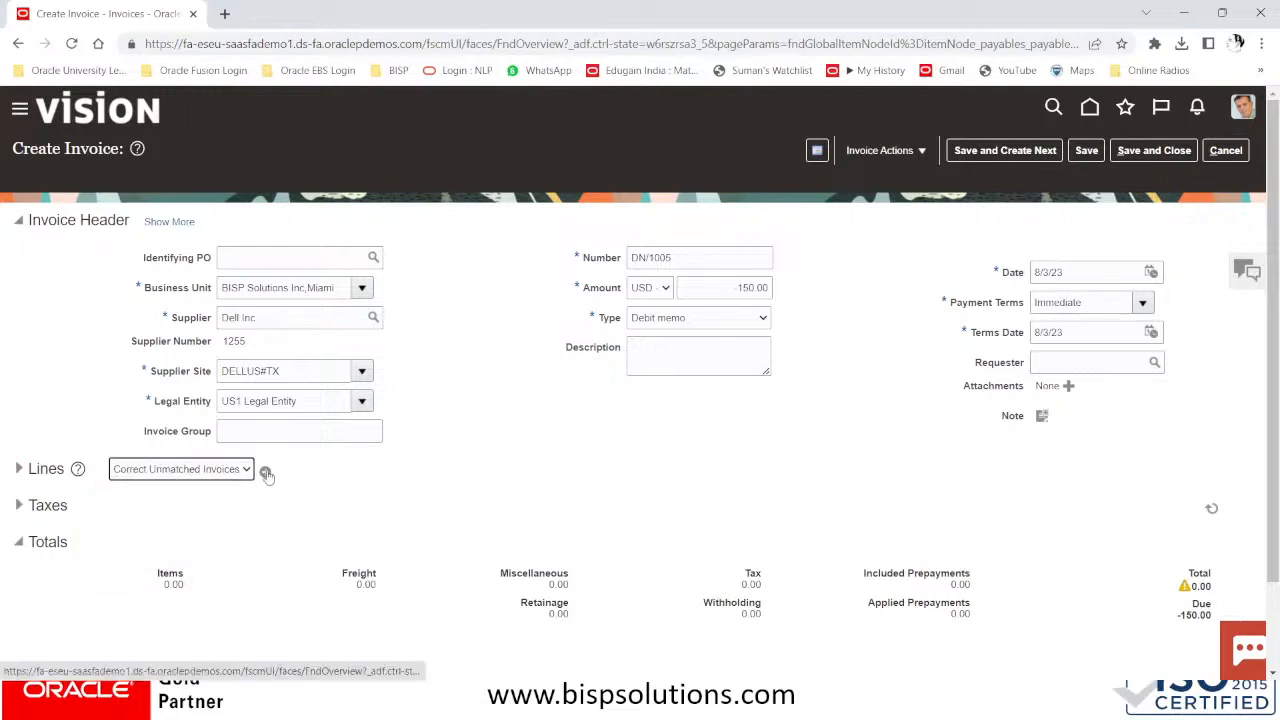
left_click(267, 470)
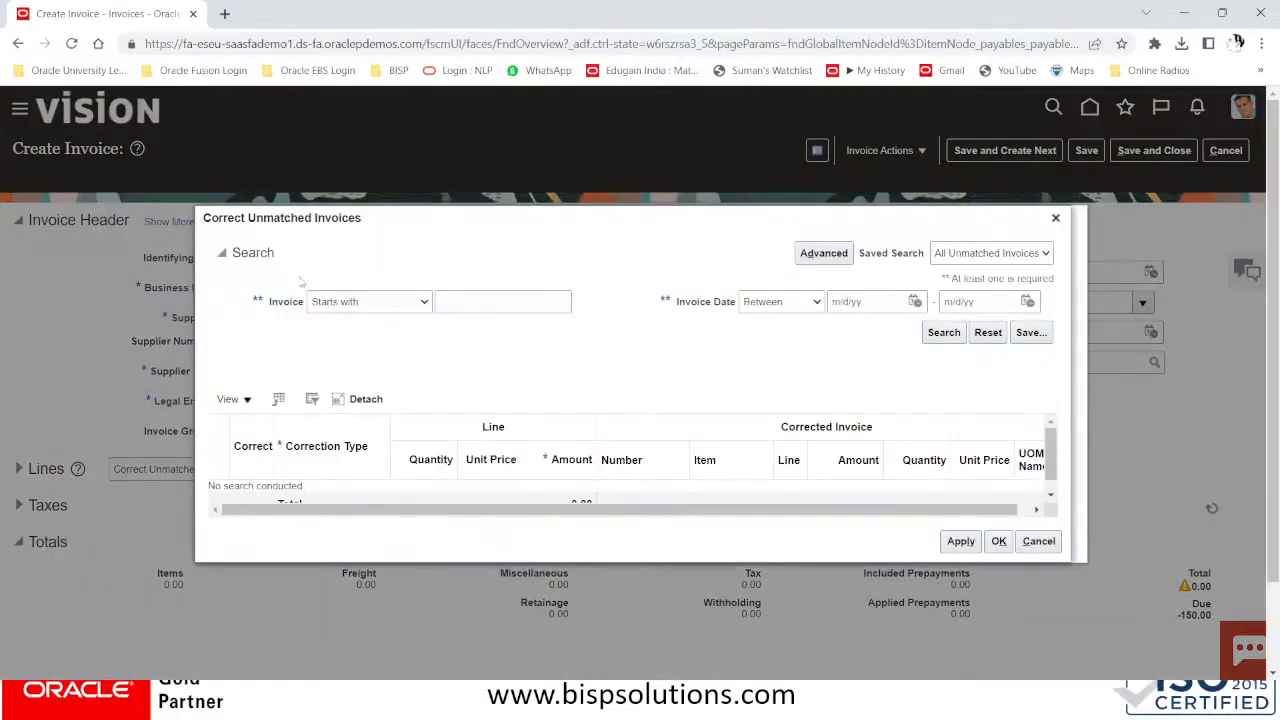
left_click(379, 305)
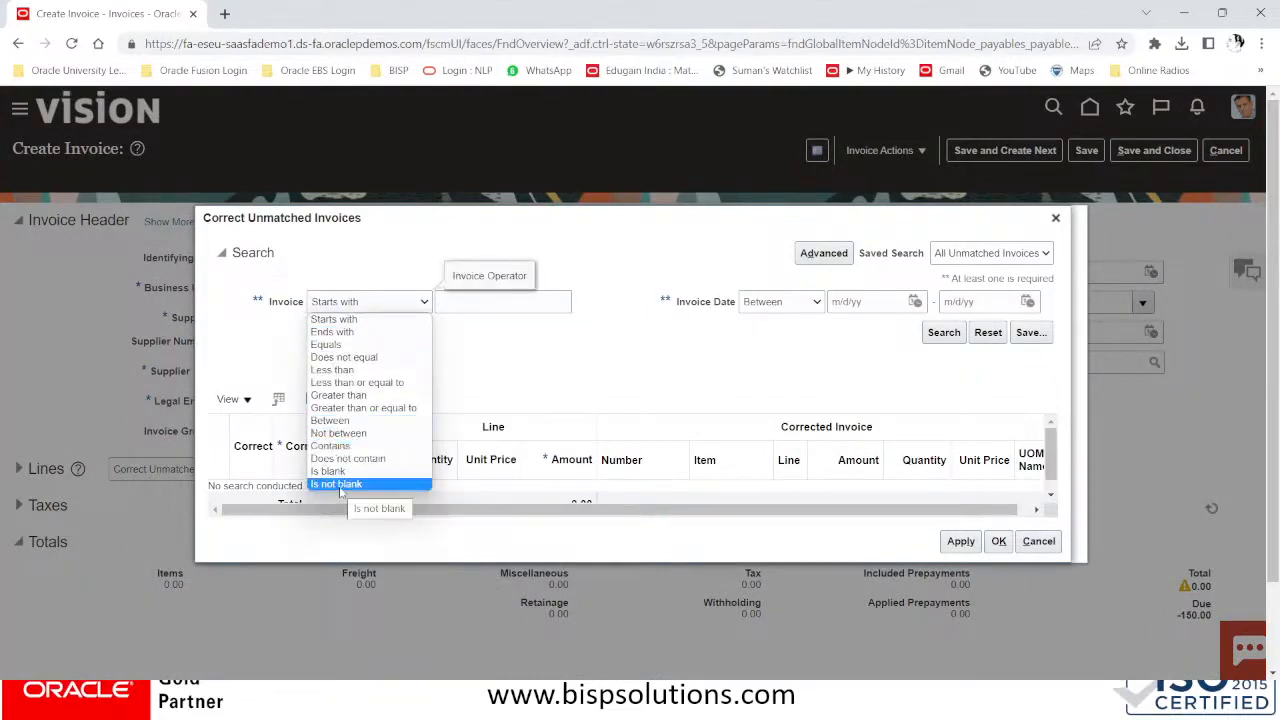
left_click(334, 319)
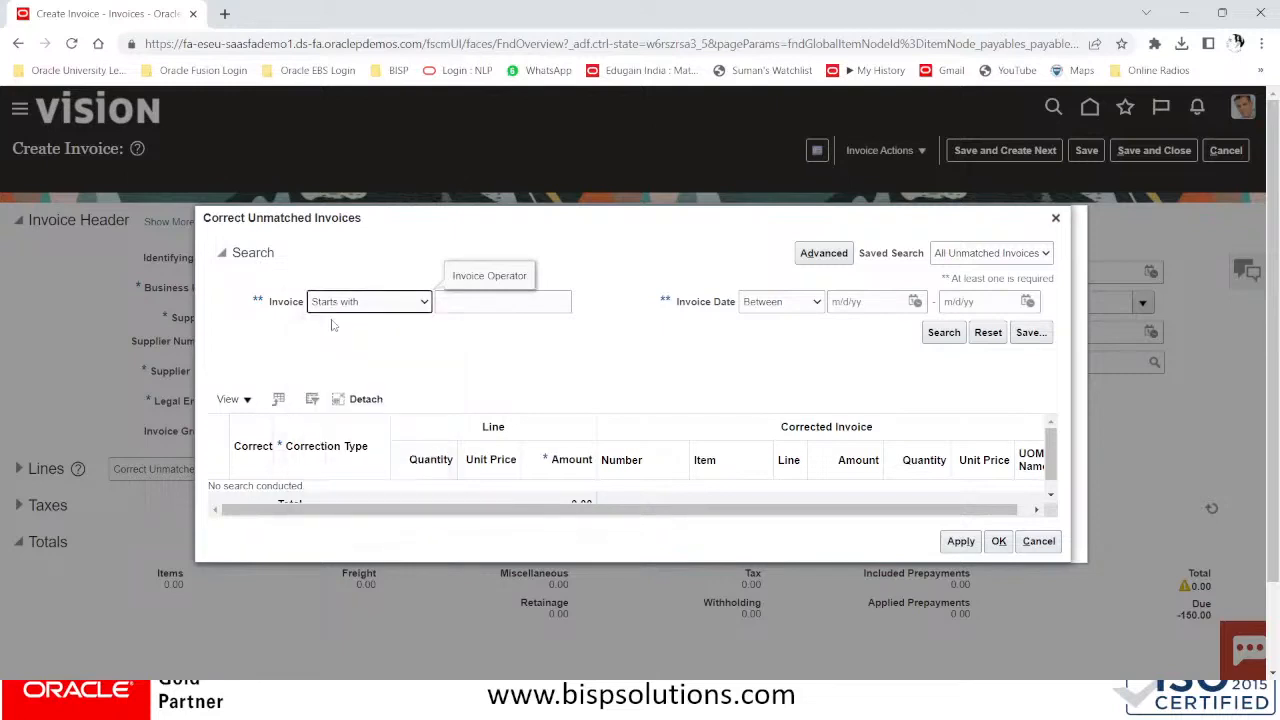
left_click(467, 305)
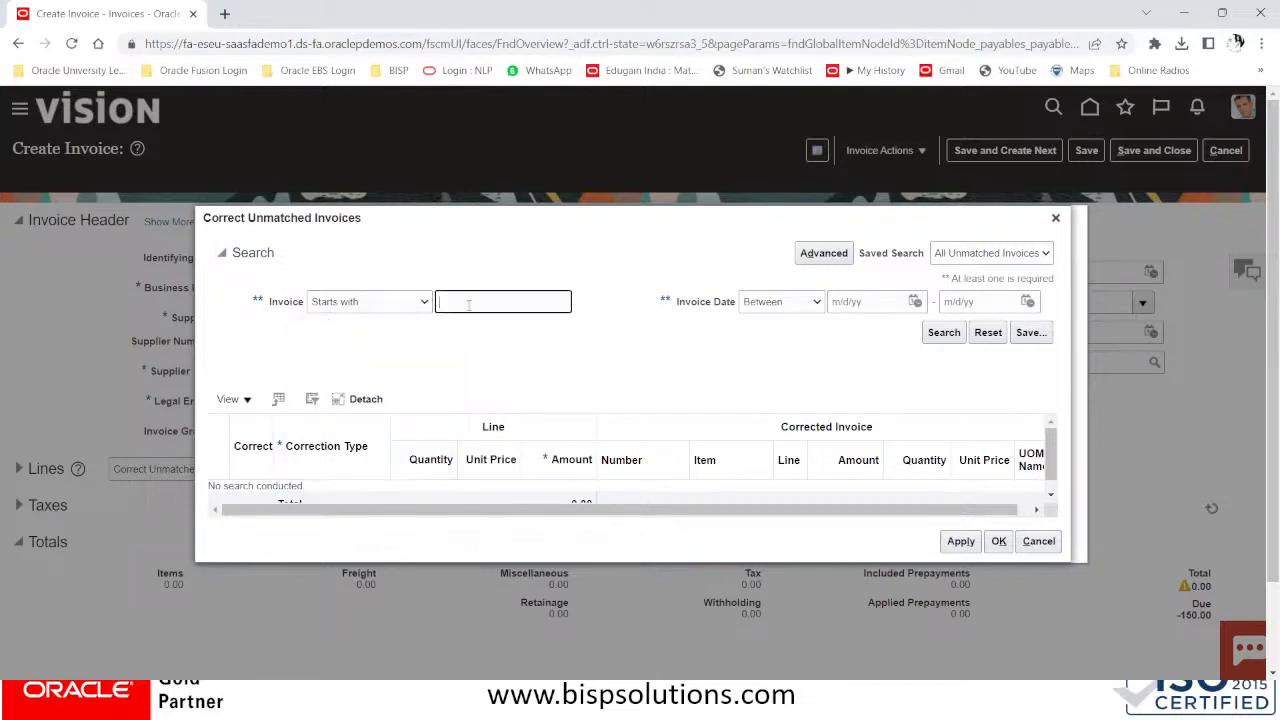
type("DELL 100")
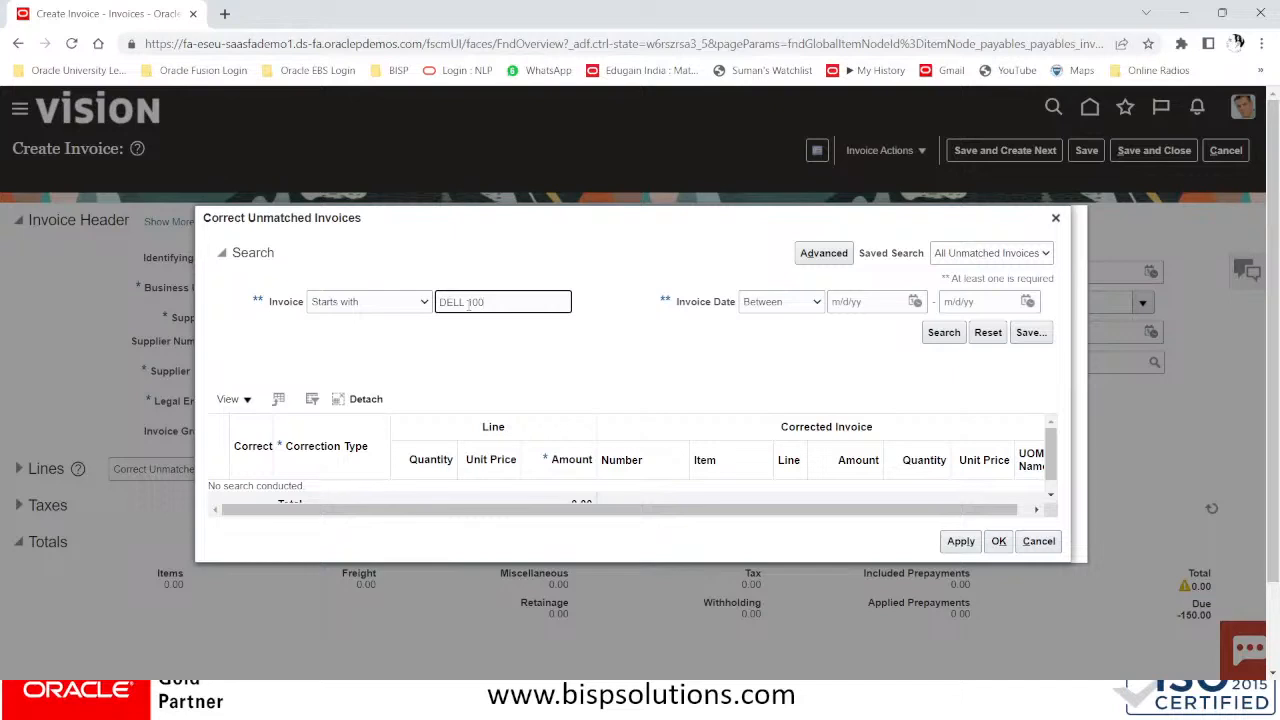
type("50")
left_click(940, 335)
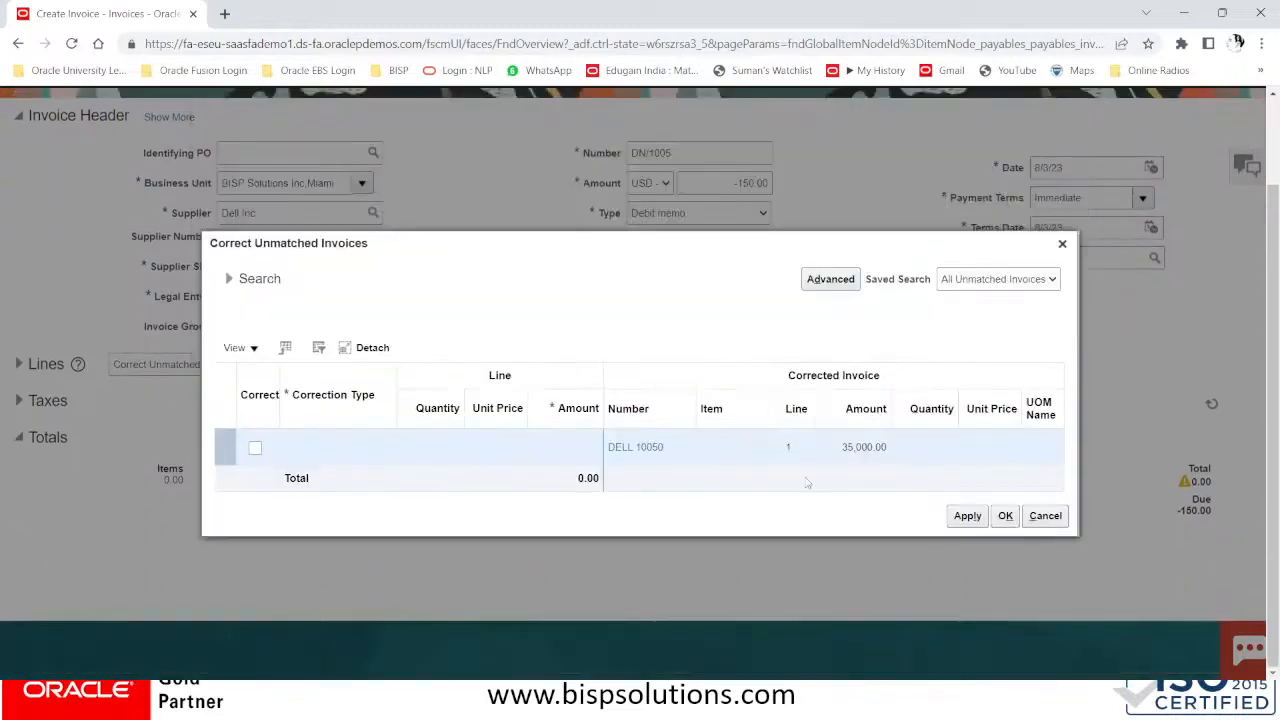
Mark invoice DELL 10050 for an Amount correction of -150 and apply it
left_click(259, 449)
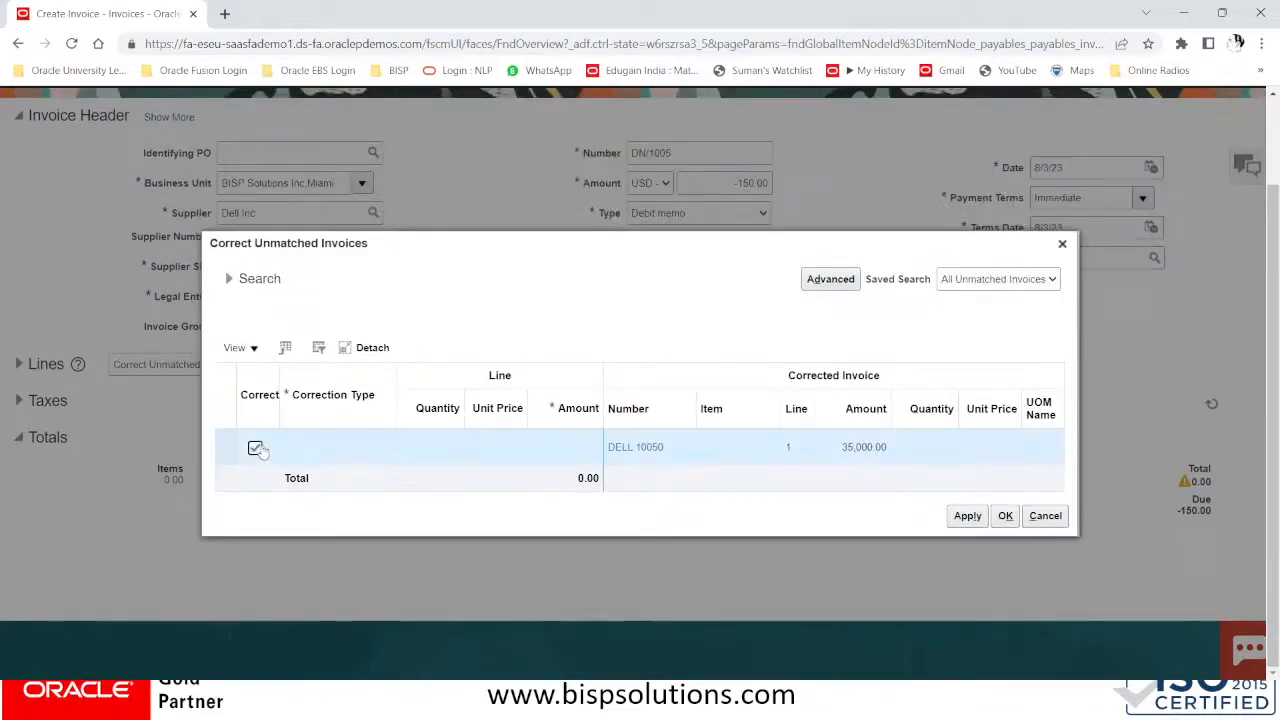
left_click(552, 445)
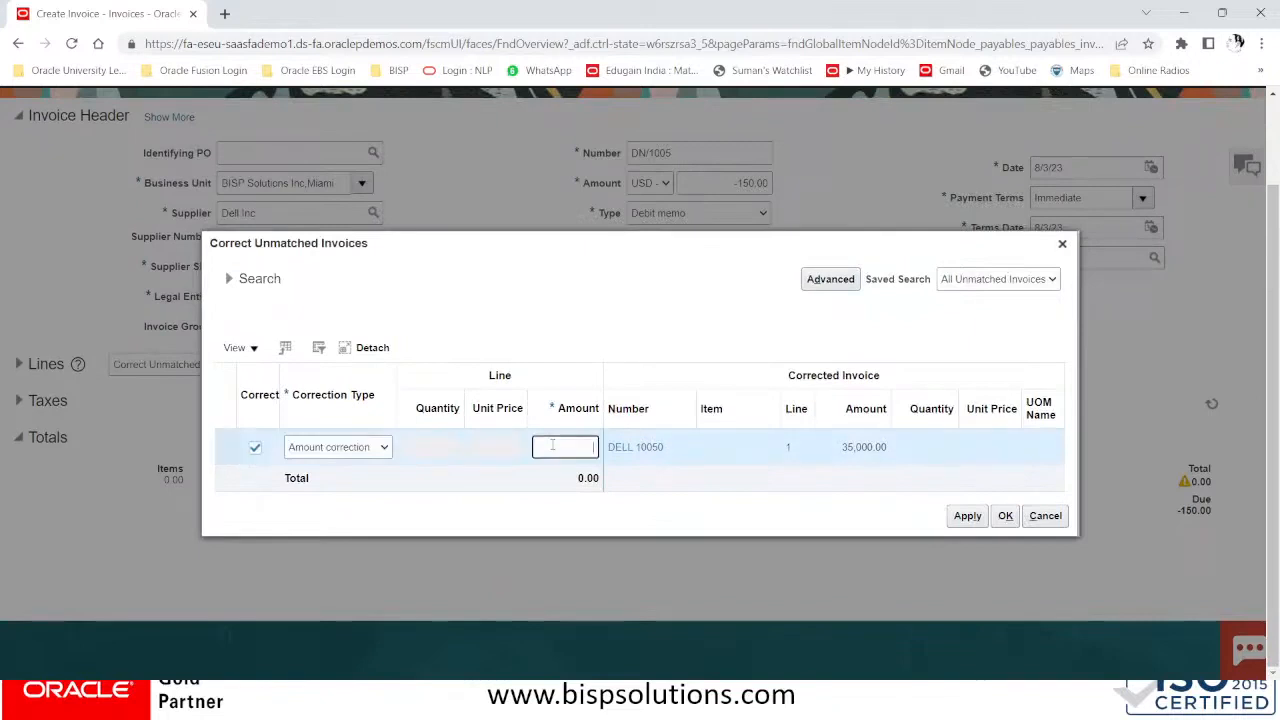
left_click(325, 449)
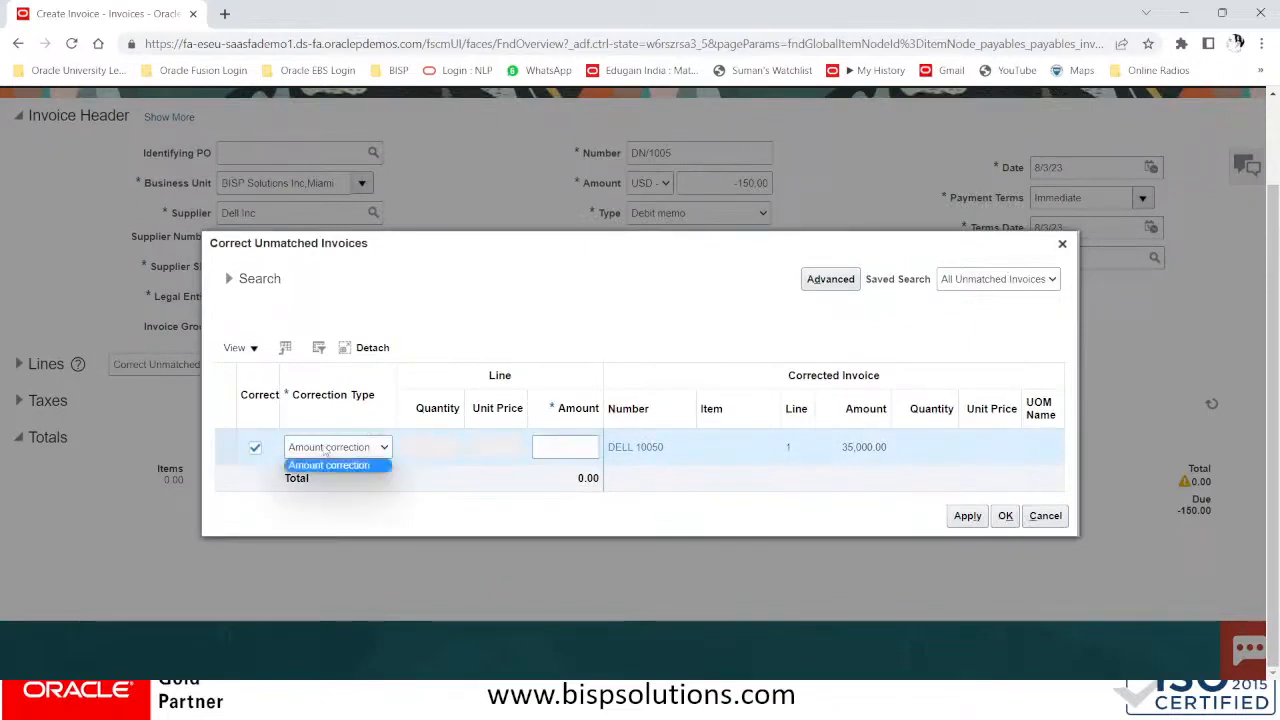
left_click(577, 445)
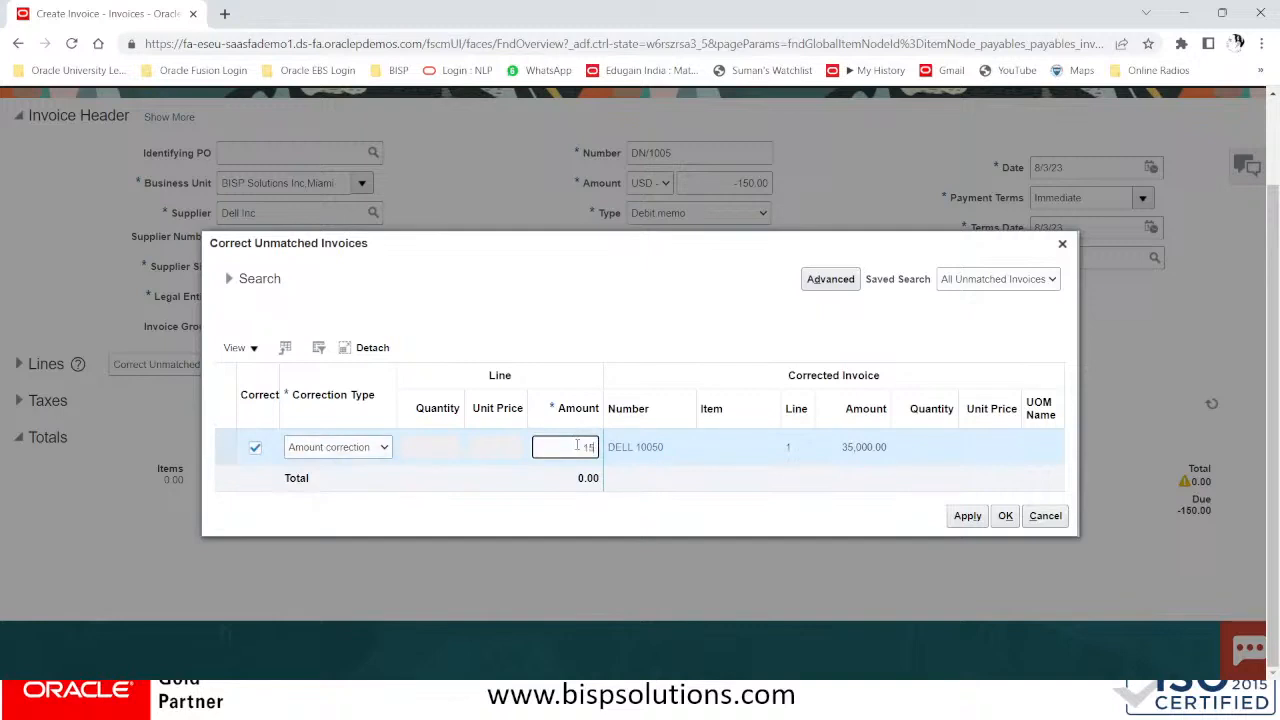
left_click(967, 516)
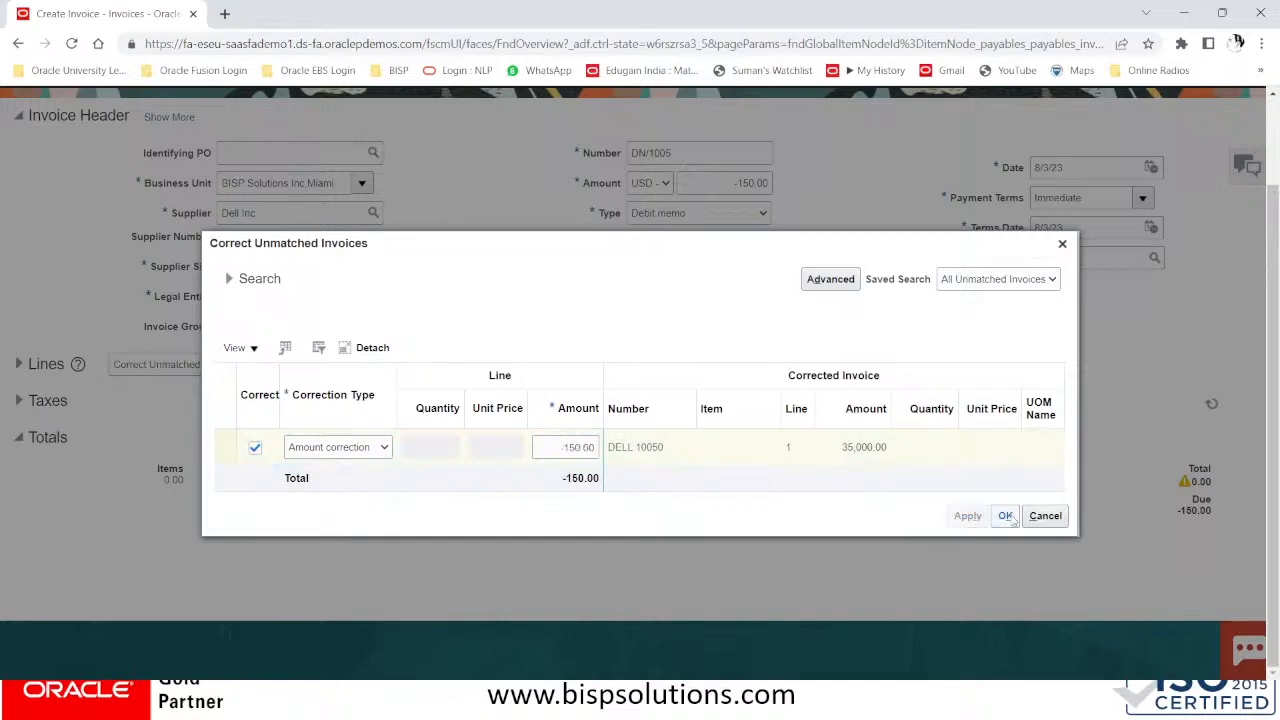
left_click(1008, 517)
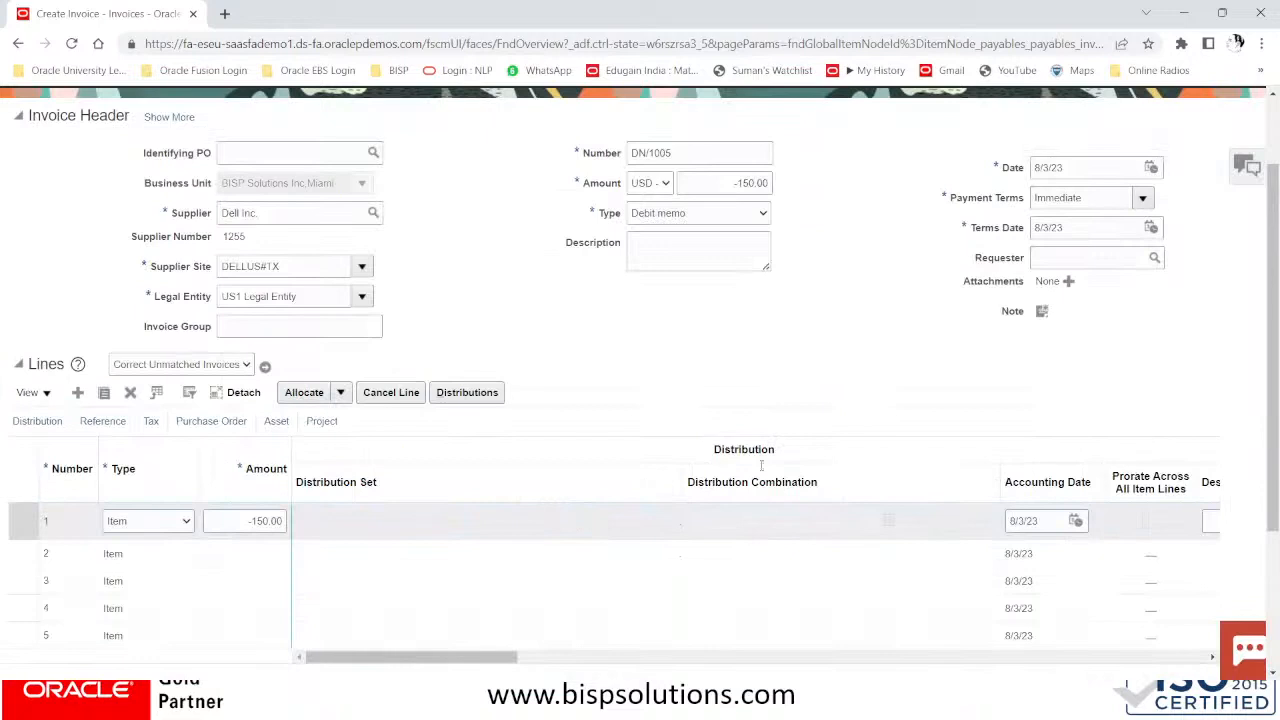
Review line 1's distributions and save them
left_click(485, 395)
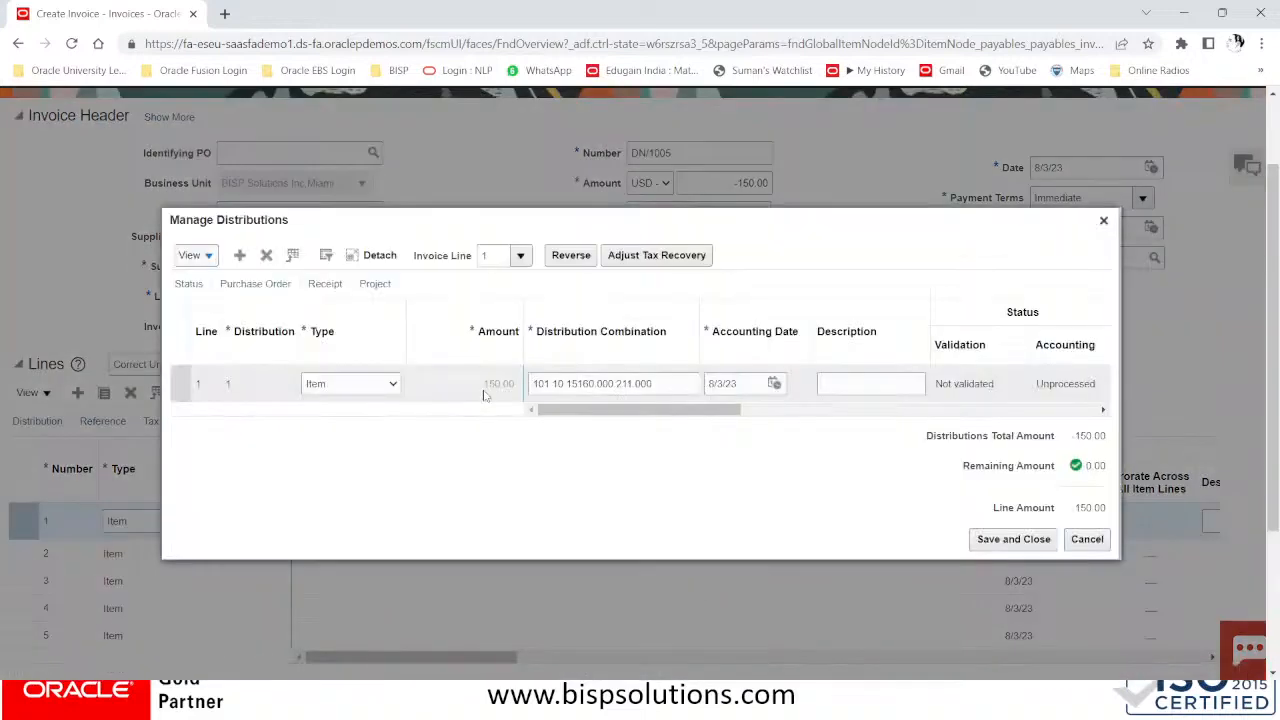
left_click(1013, 539)
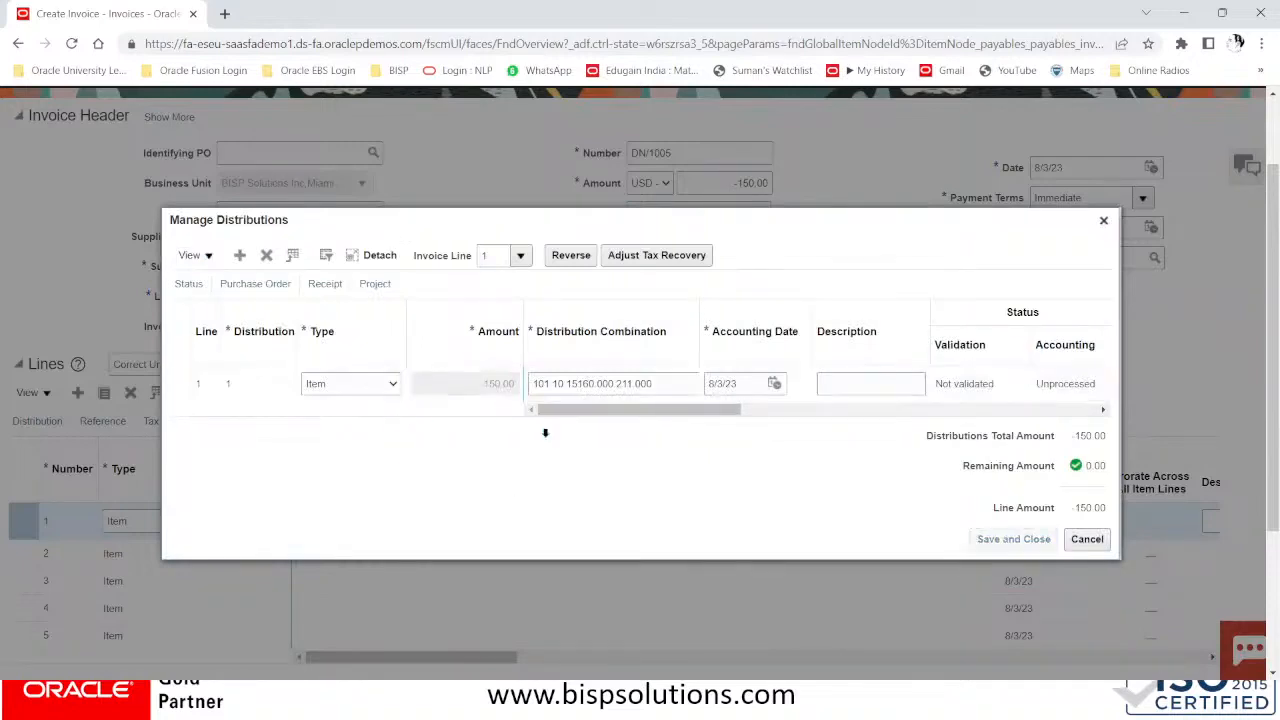
scroll(886, 420, "down", 1)
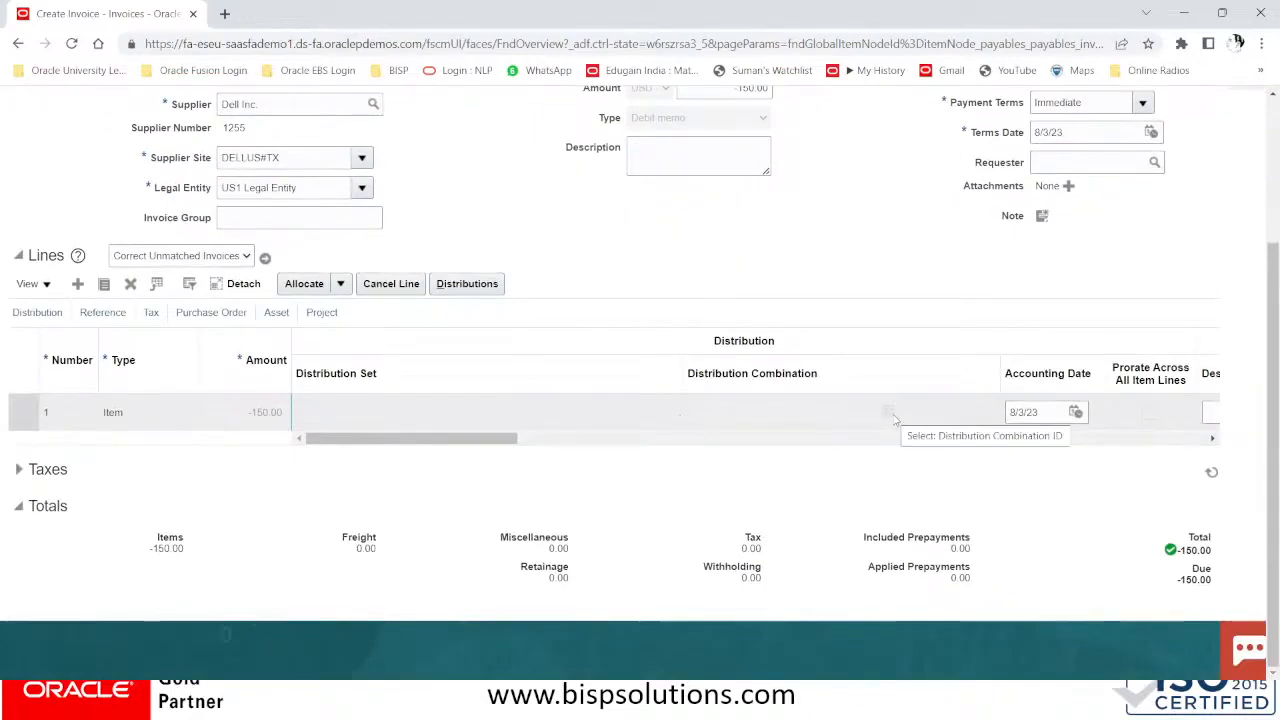
scroll(896, 421, "up", 3)
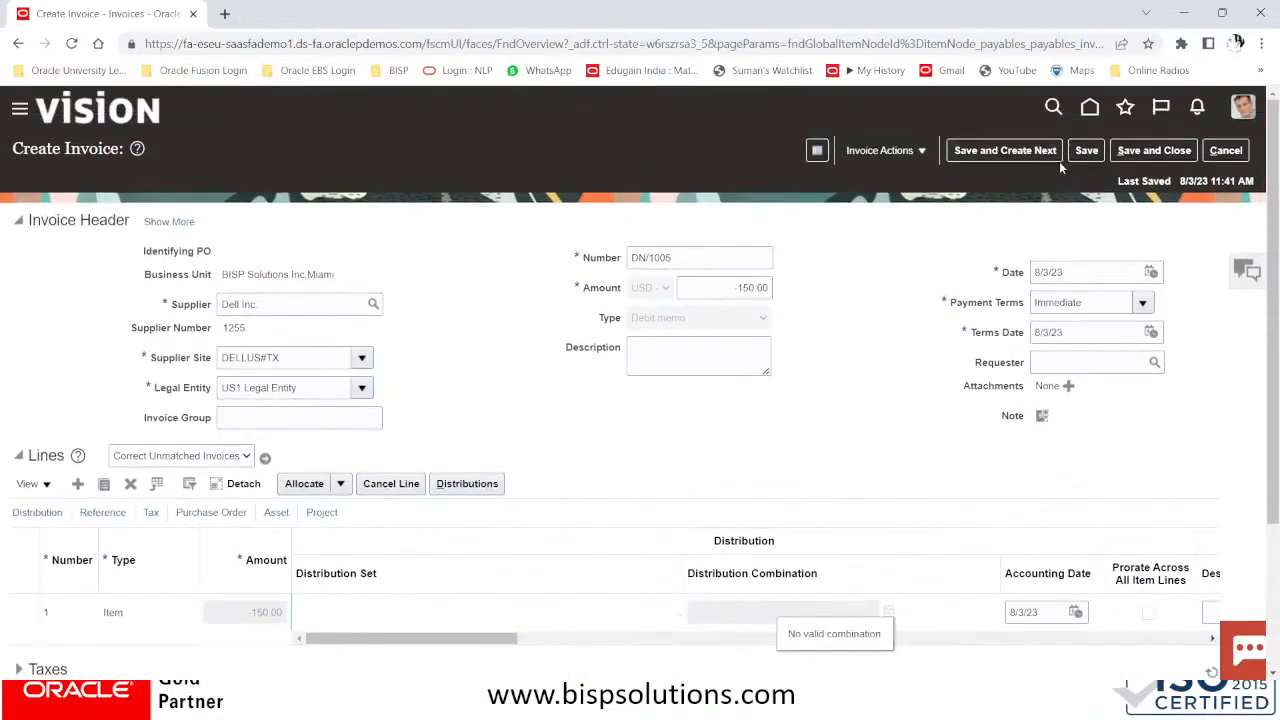
Save debit memo DN/1005, dismiss the summary, and validate it
left_click(1087, 151)
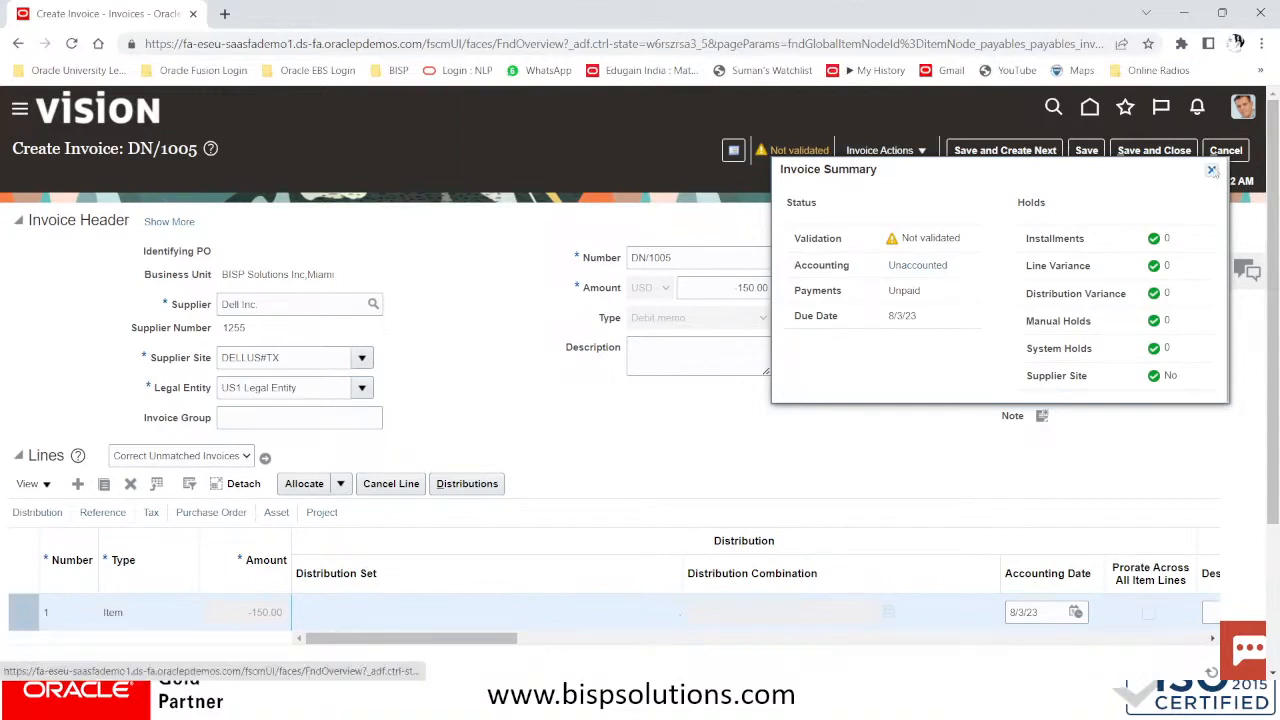
left_click(1211, 170)
left_click(872, 151)
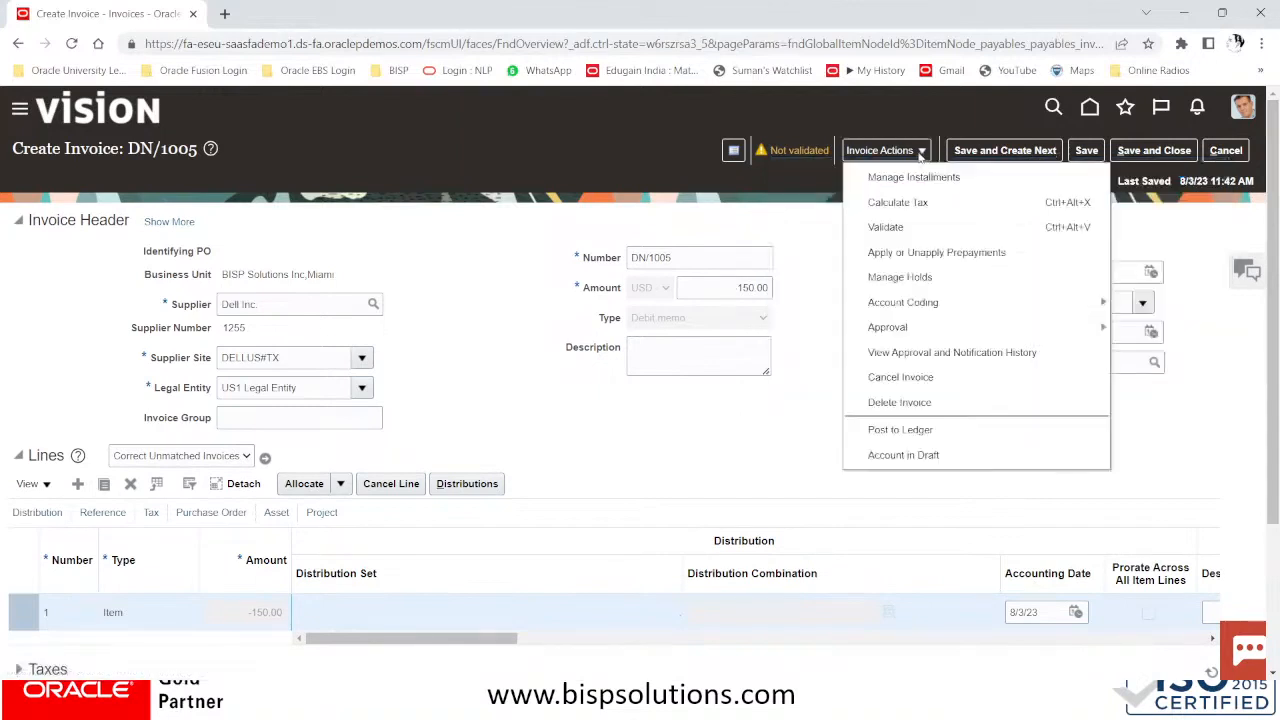
left_click(885, 227)
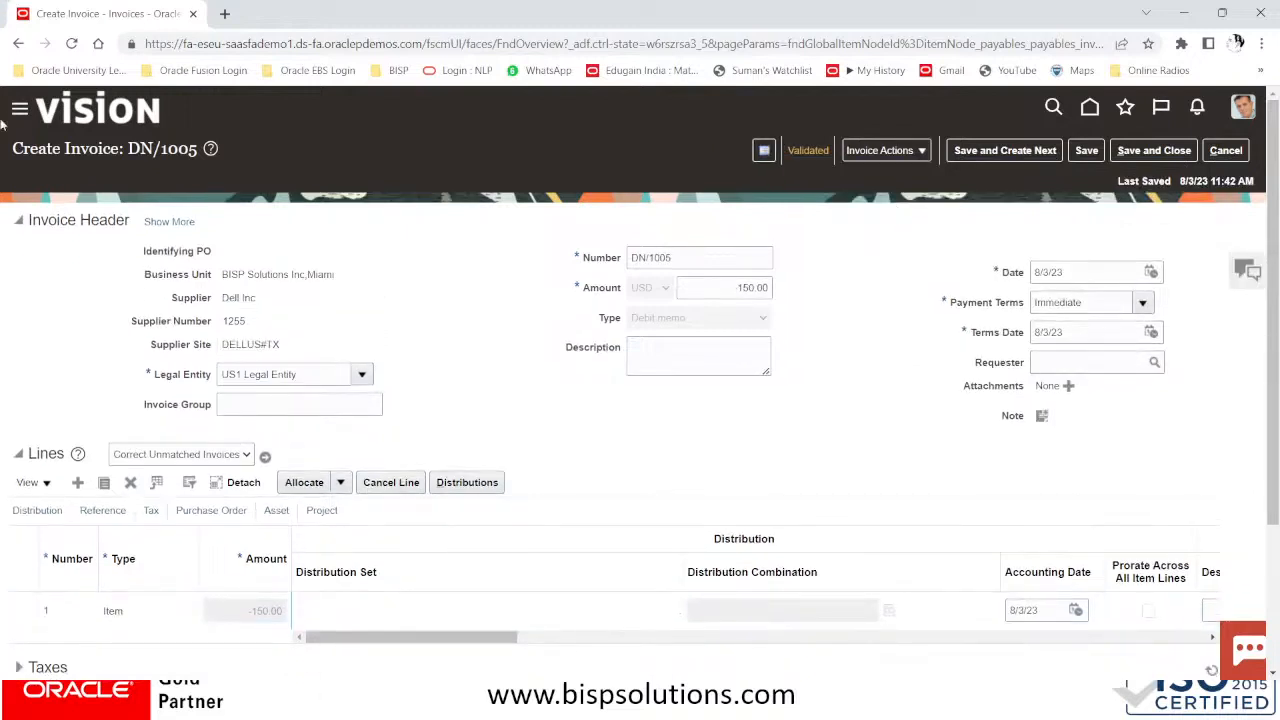
Expand the header and check liability distribution 101.10.22100.000.336.000 on the Accounting tab
left_click(146, 218)
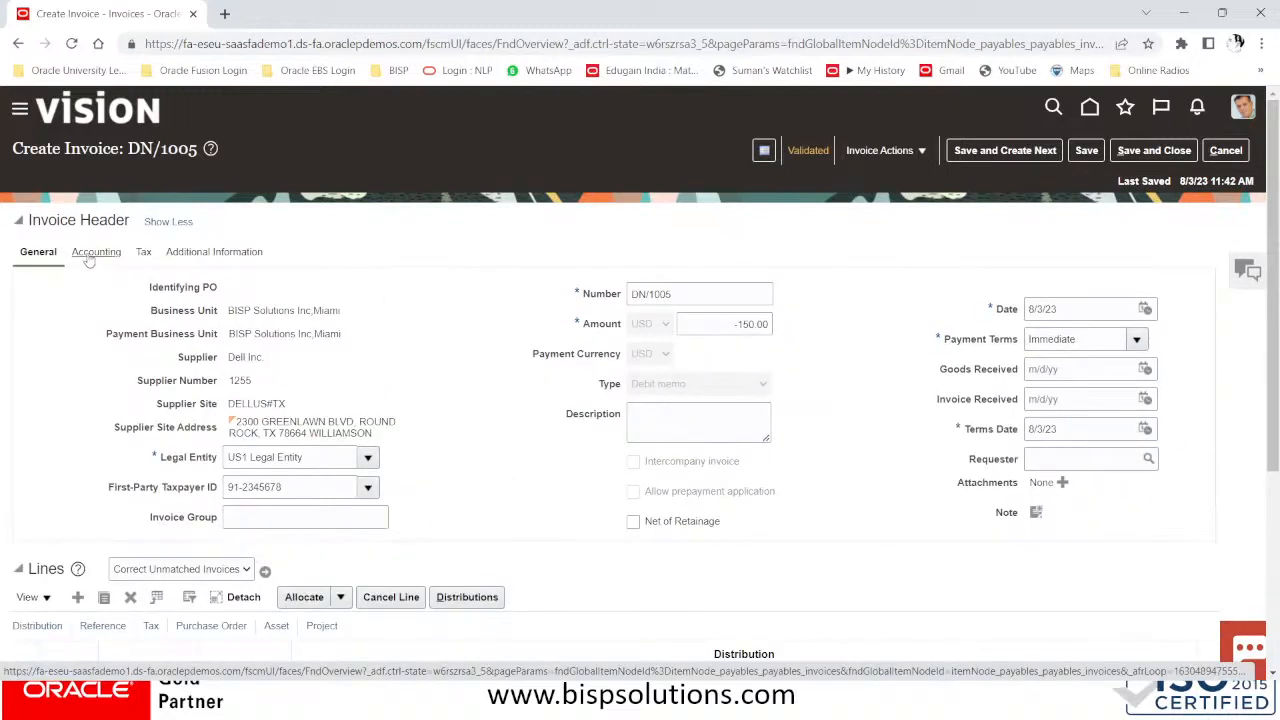
left_click(92, 254)
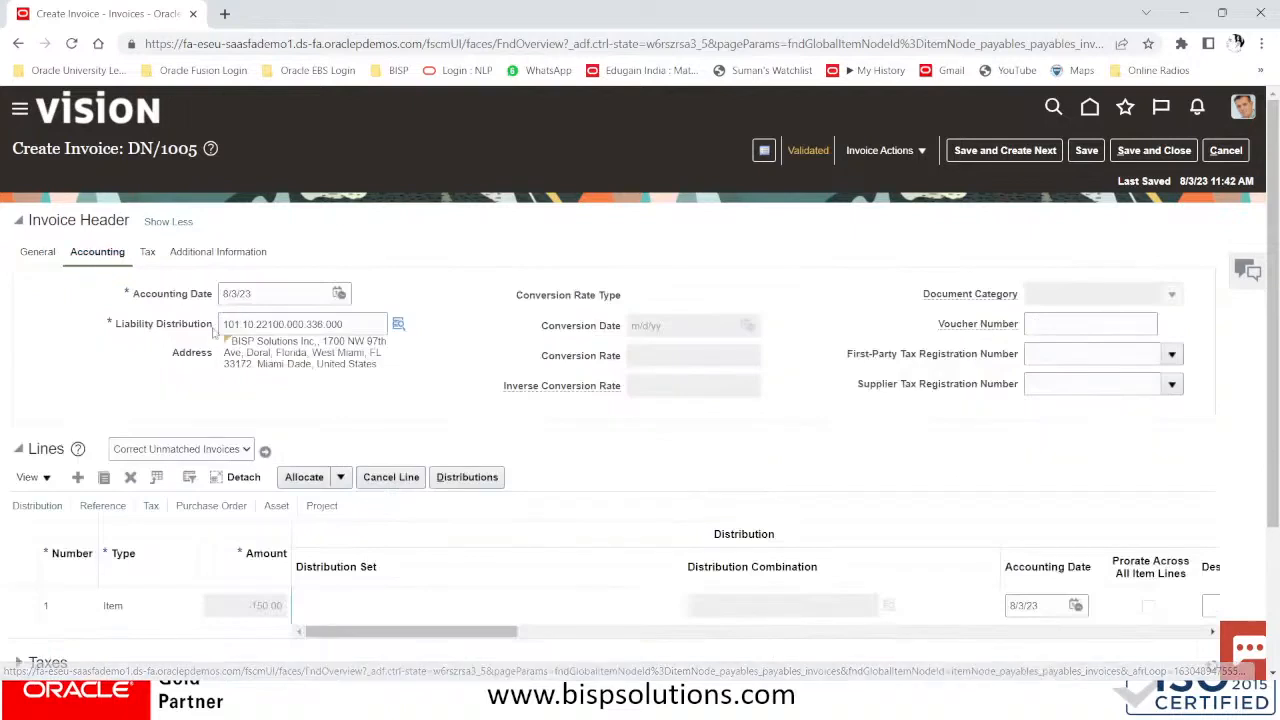
left_click_drag(346, 324, 190, 325)
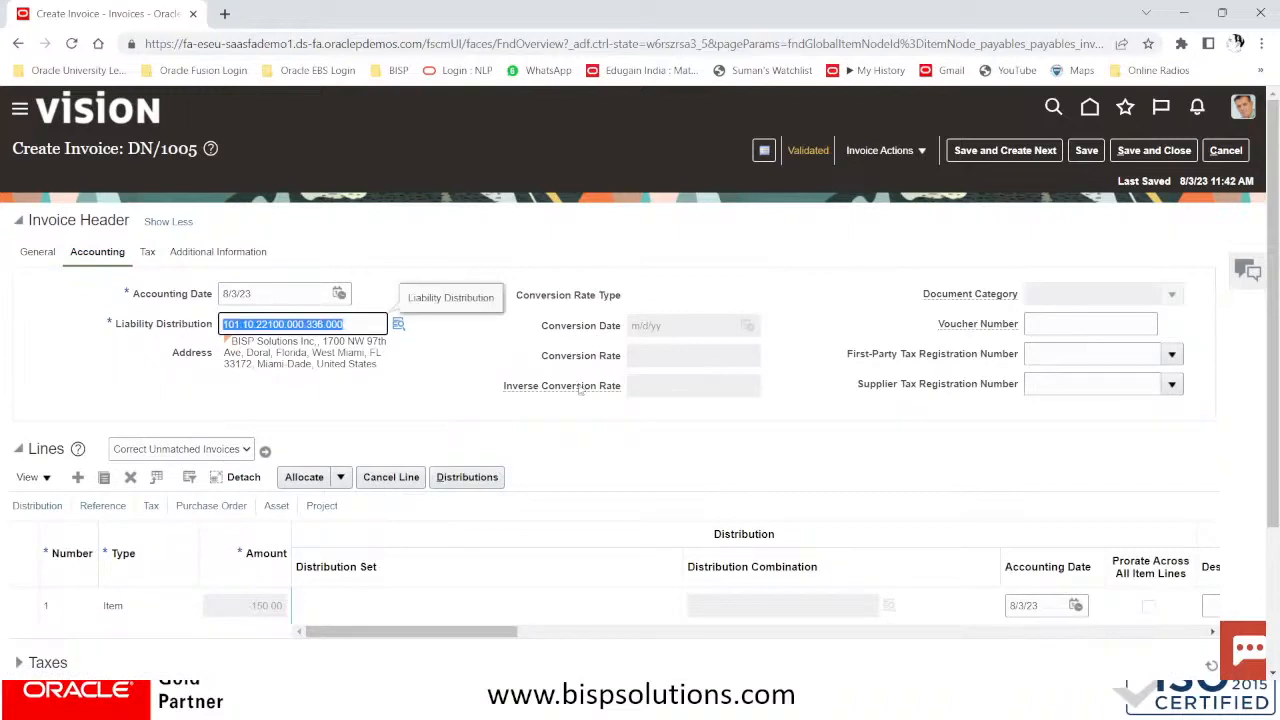
scroll(324, 497, "down", 1)
scroll(324, 497, "down", 4)
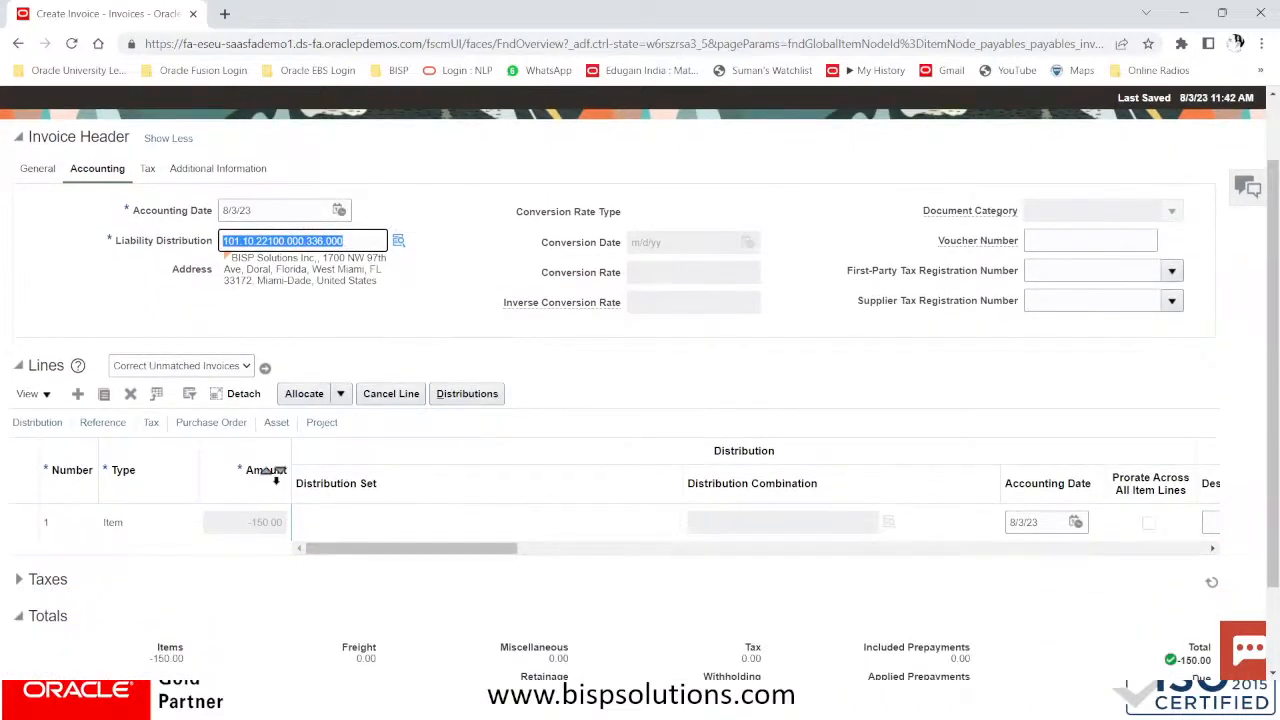
scroll(1057, 567, "up", 4)
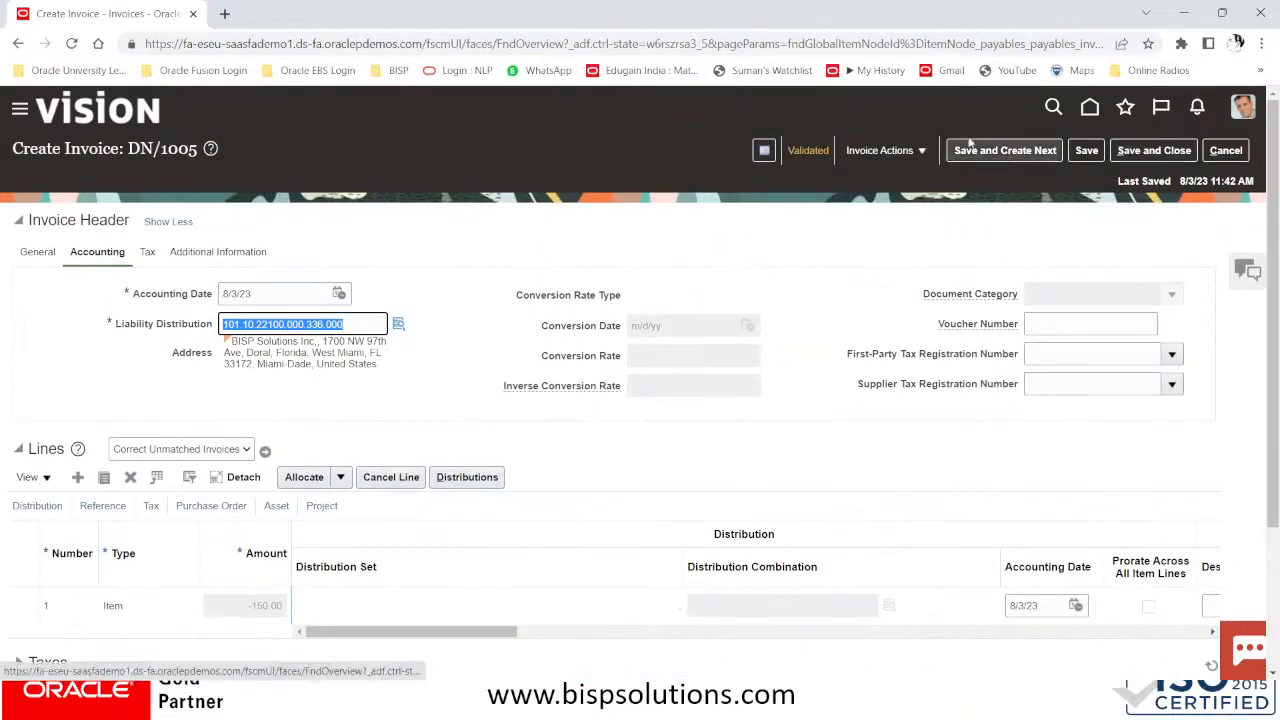
Save and close DN/1005, then start a new blank invoice
left_click(1152, 152)
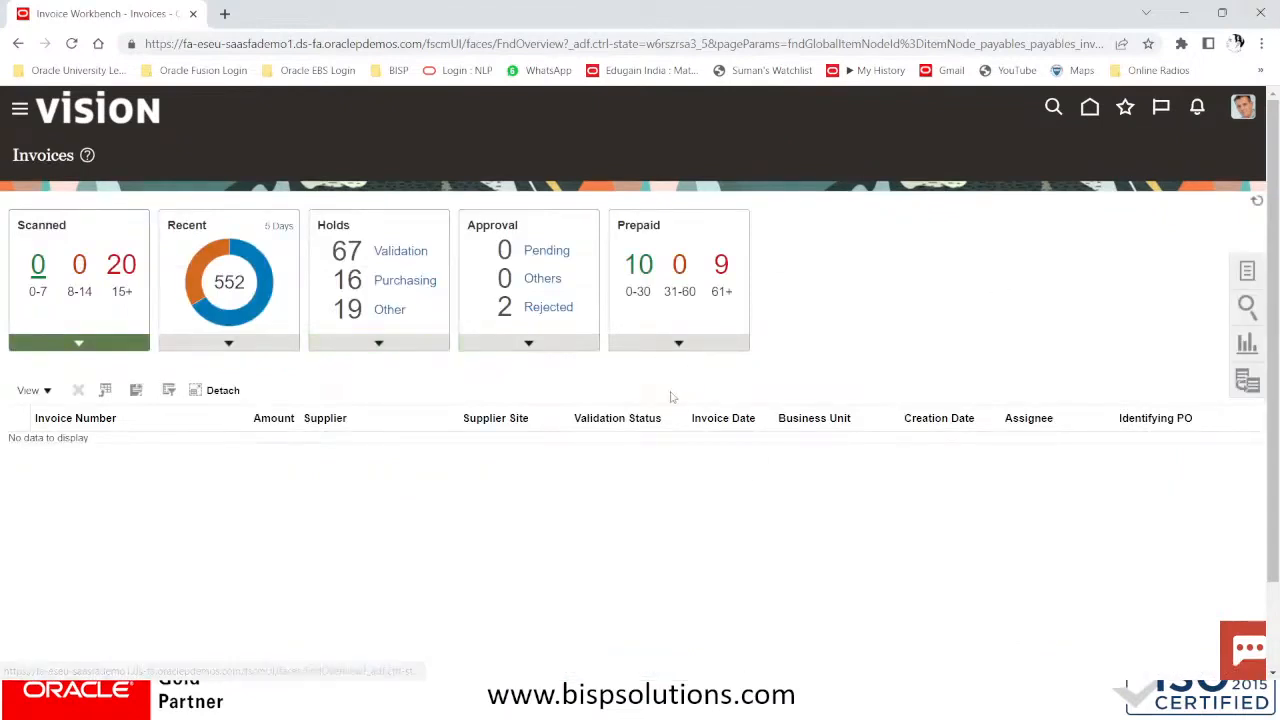
left_click(1249, 270)
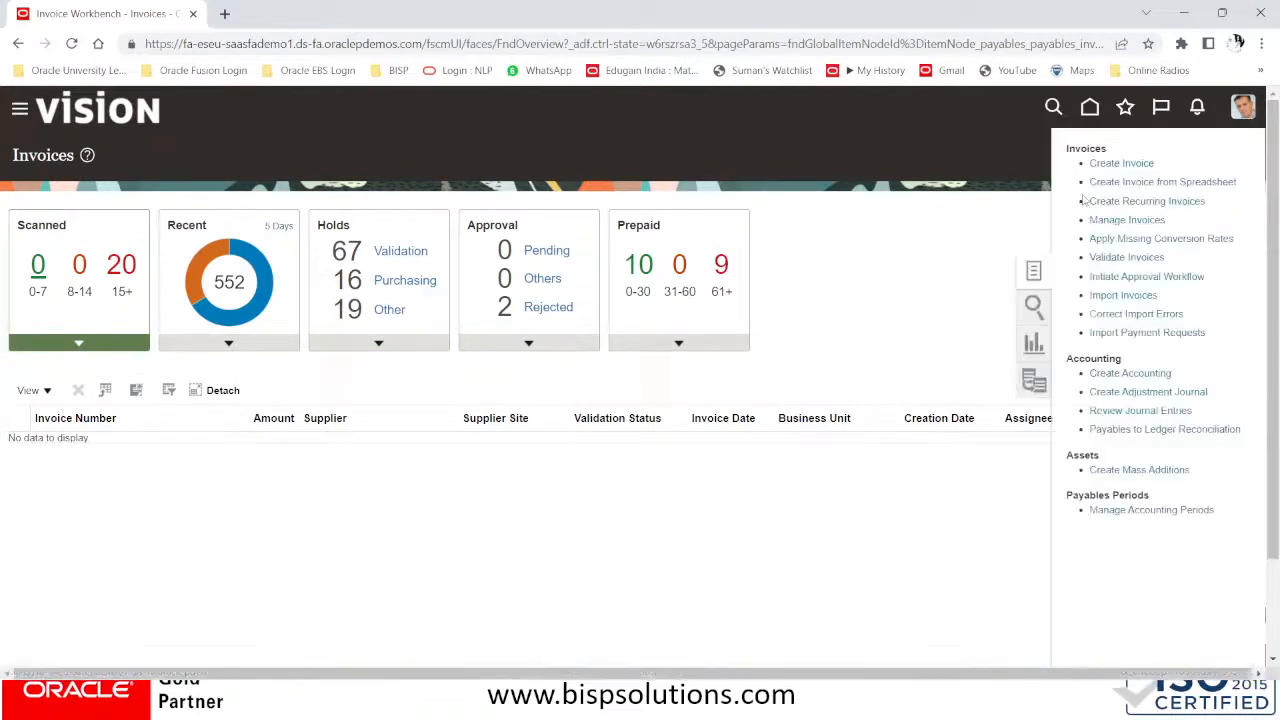
left_click(1120, 163)
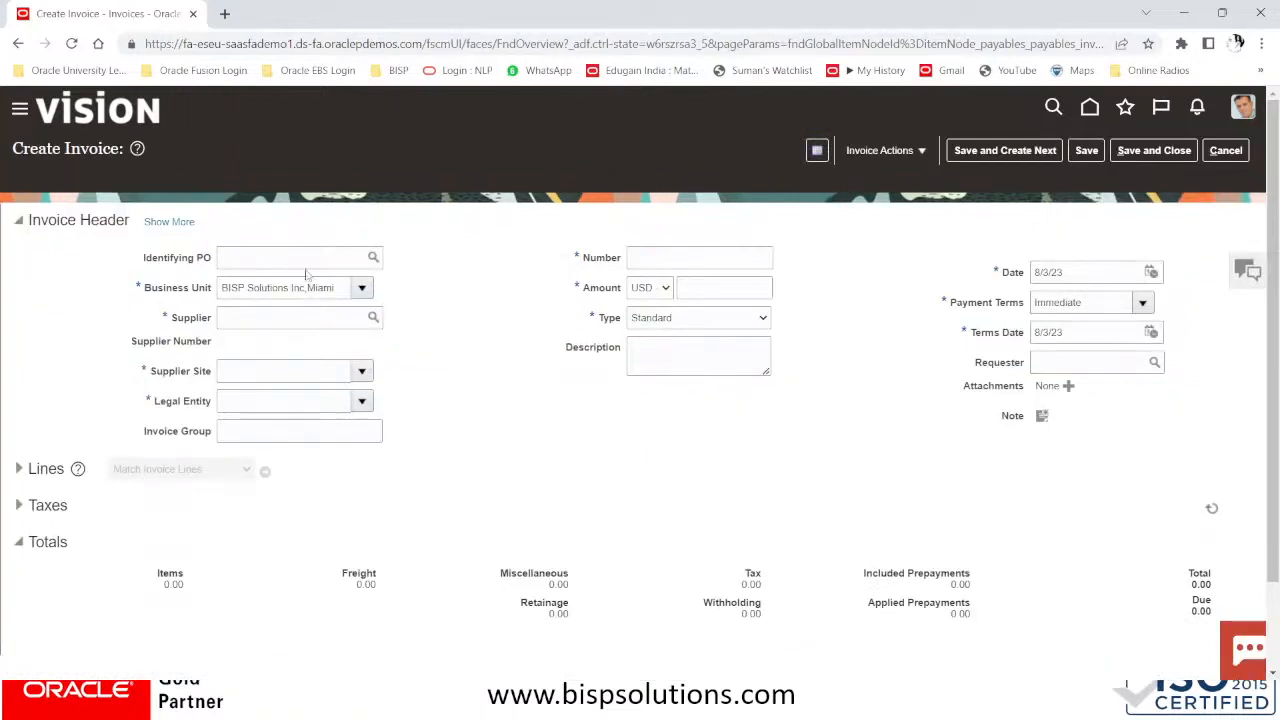
key("alt+Tab")
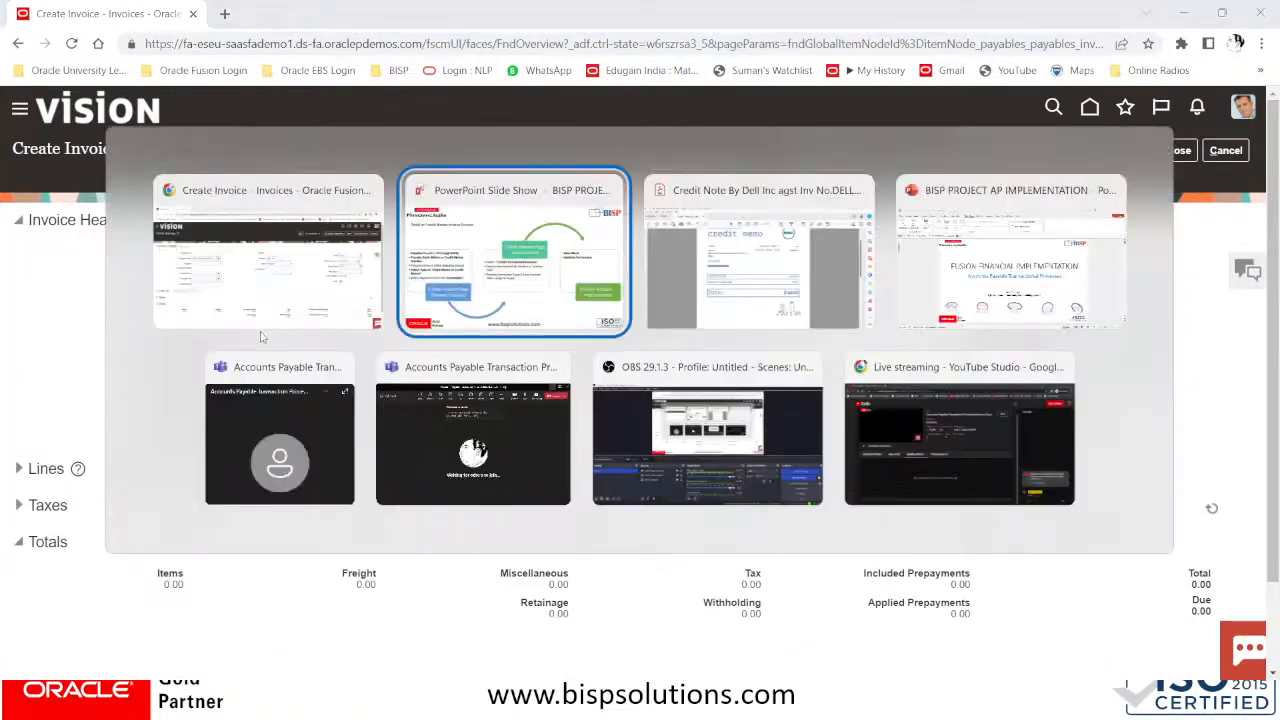
key("alt+Tab")
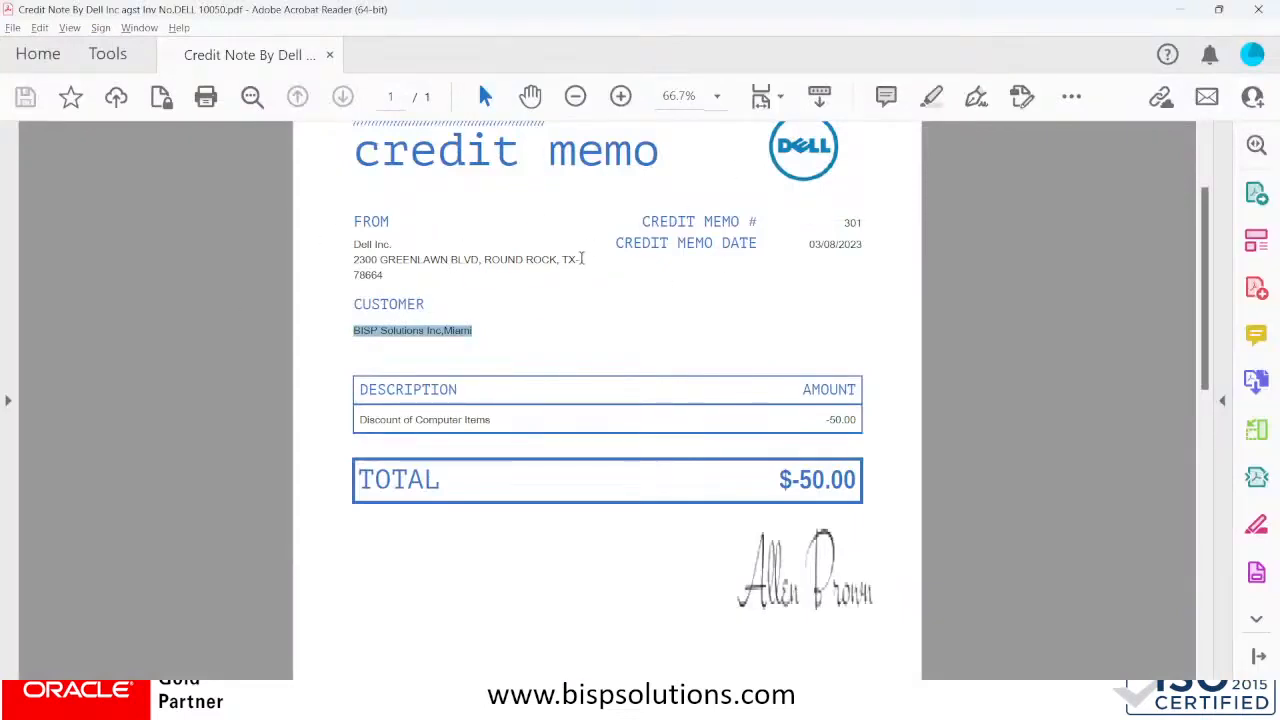
left_click_drag(846, 222, 871, 221)
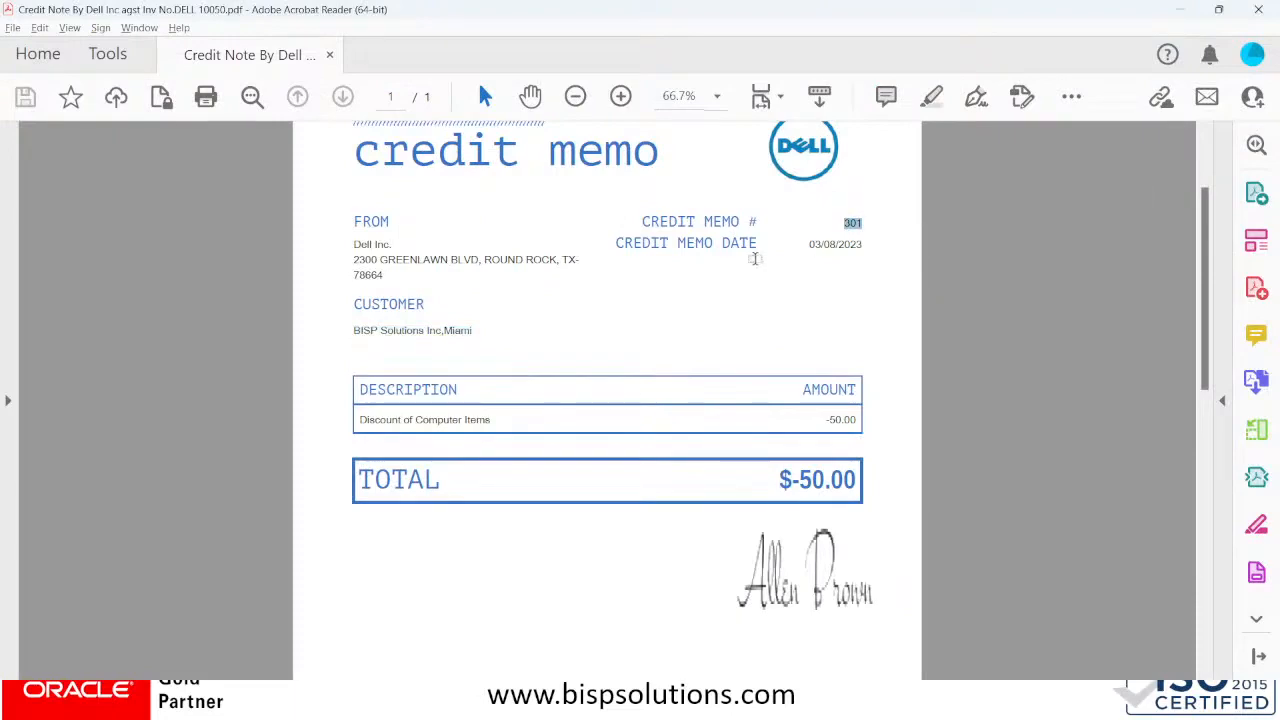
key("alt+Tab")
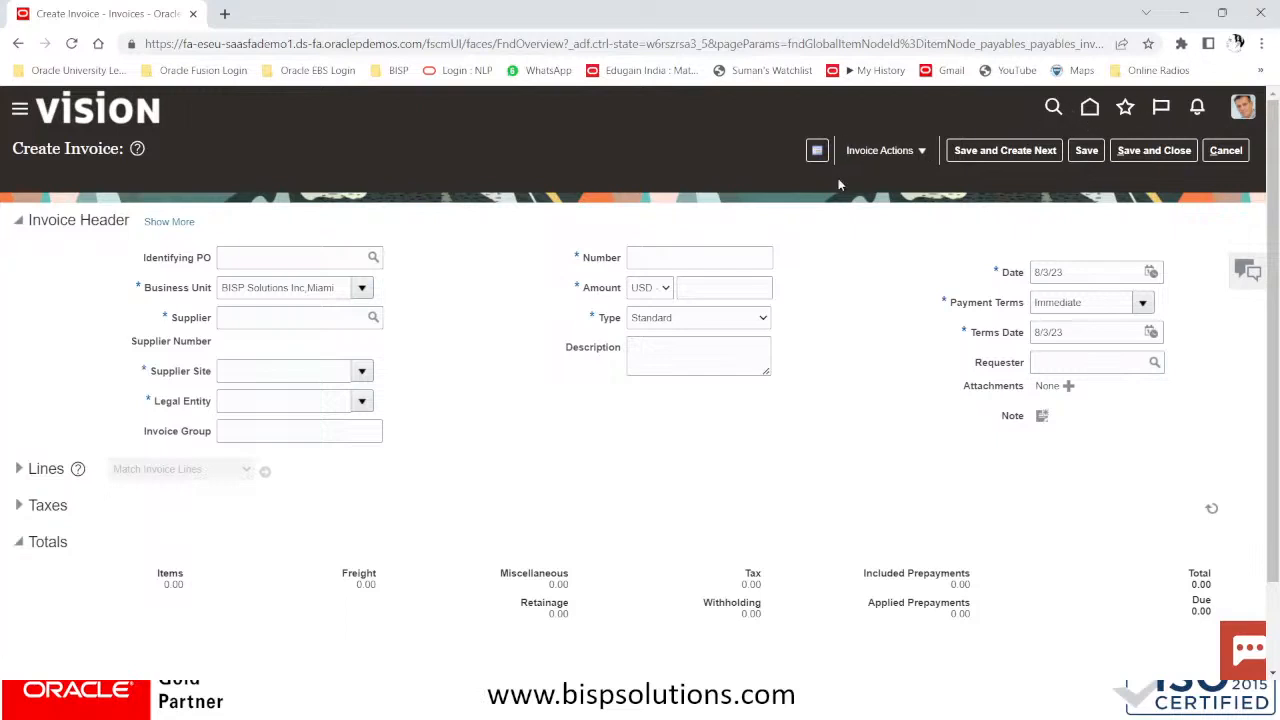
Enter Dell Inc. as supplier and CM/301 as the invoice number
left_click(230, 313)
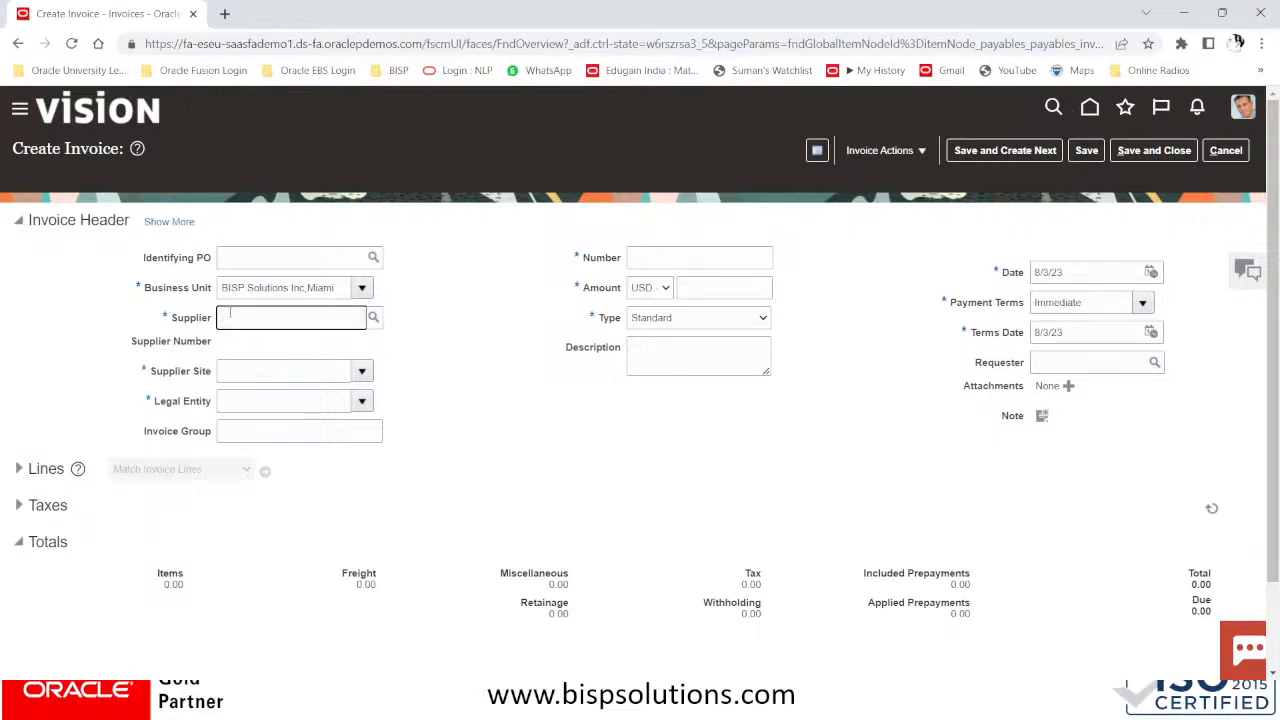
type("DELL ")
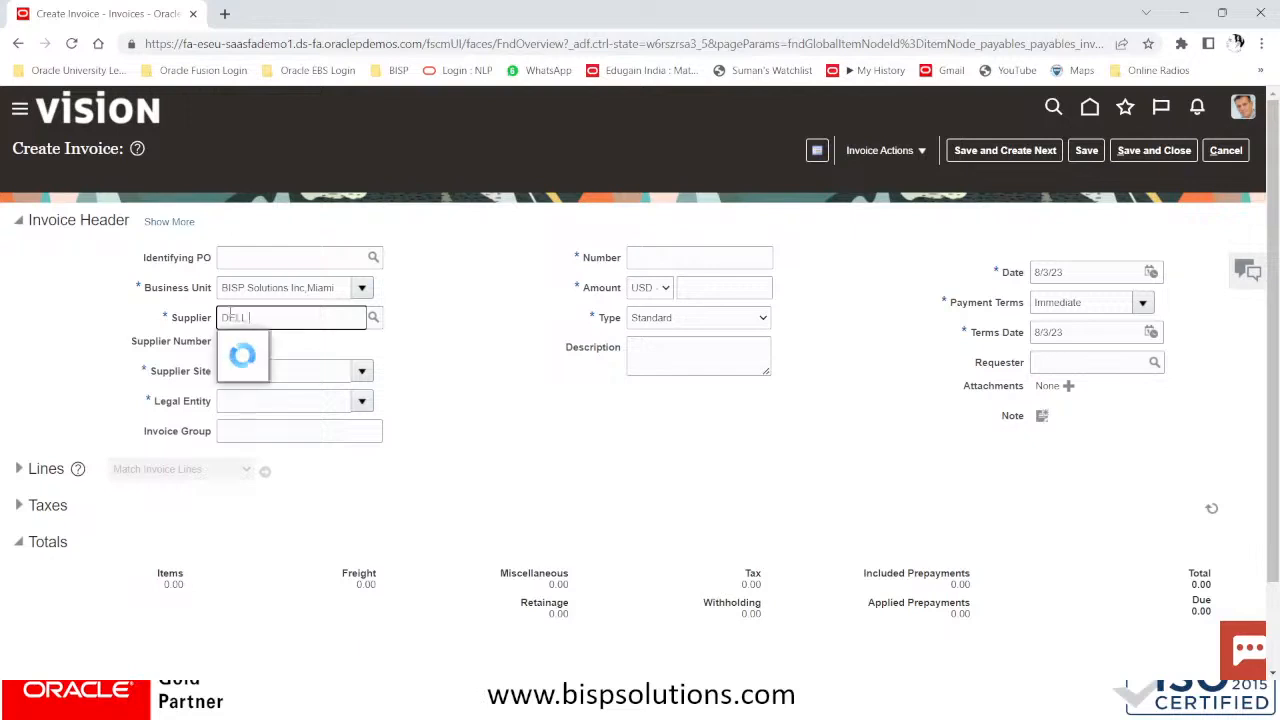
type("IN")
left_click(270, 343)
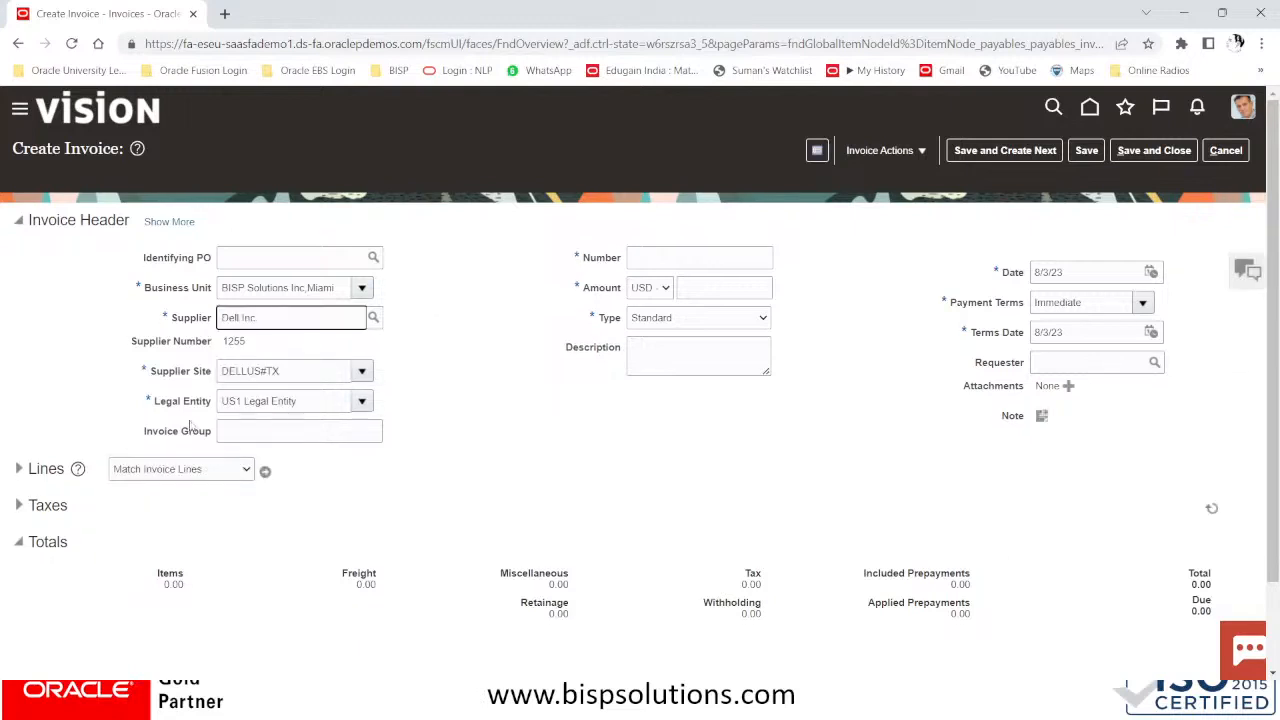
left_click(655, 256)
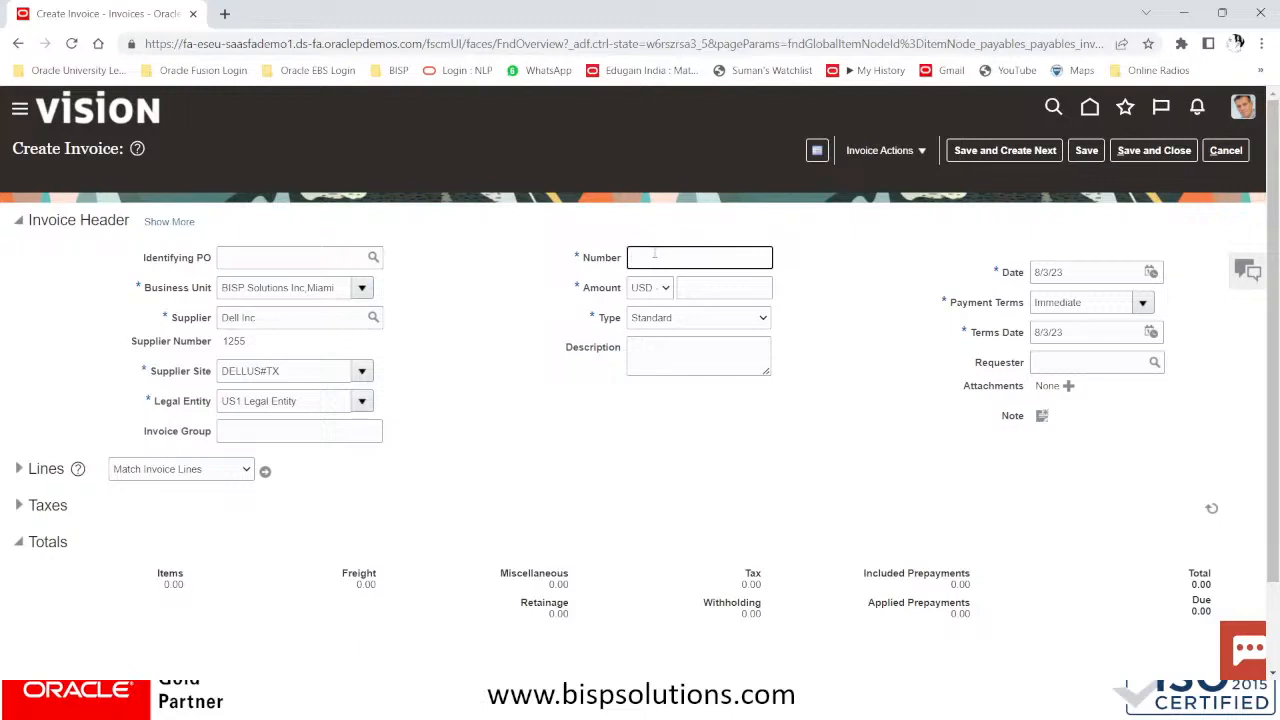
type("CM/301")
Check the credit memo amount in the PDF and set the type to Credit memo
key("alt+Tab")
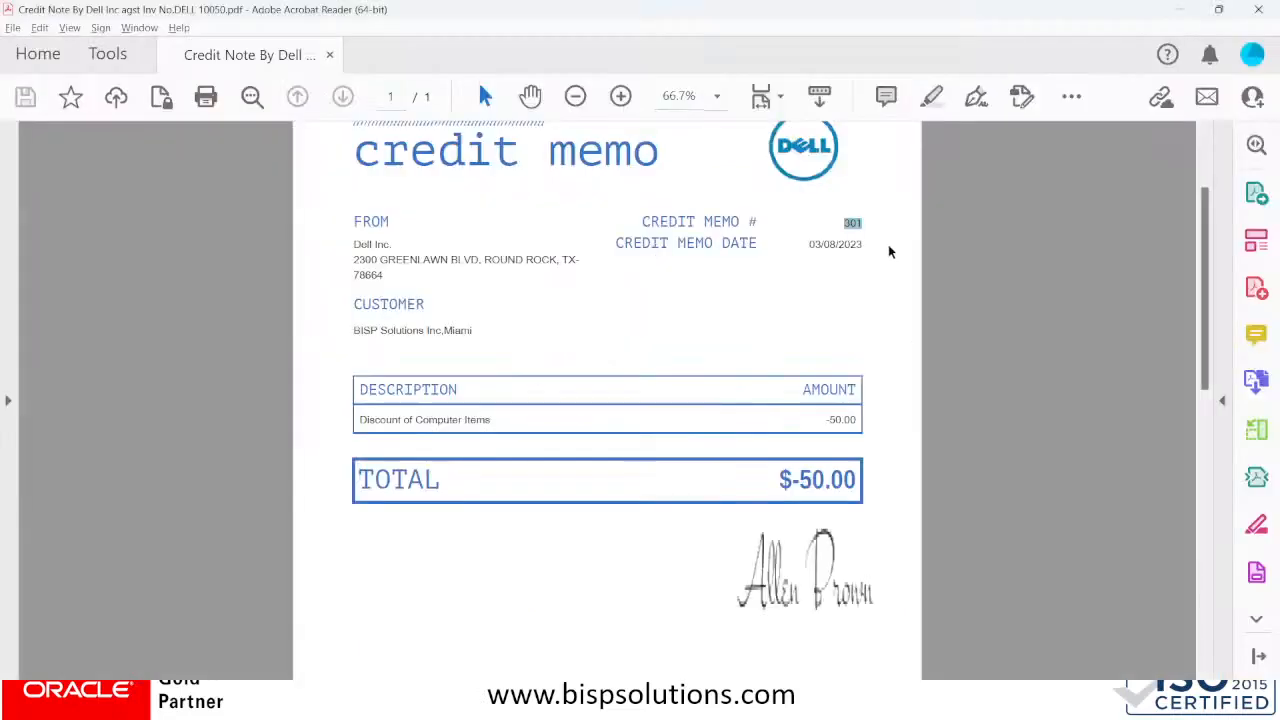
key("alt+Tab")
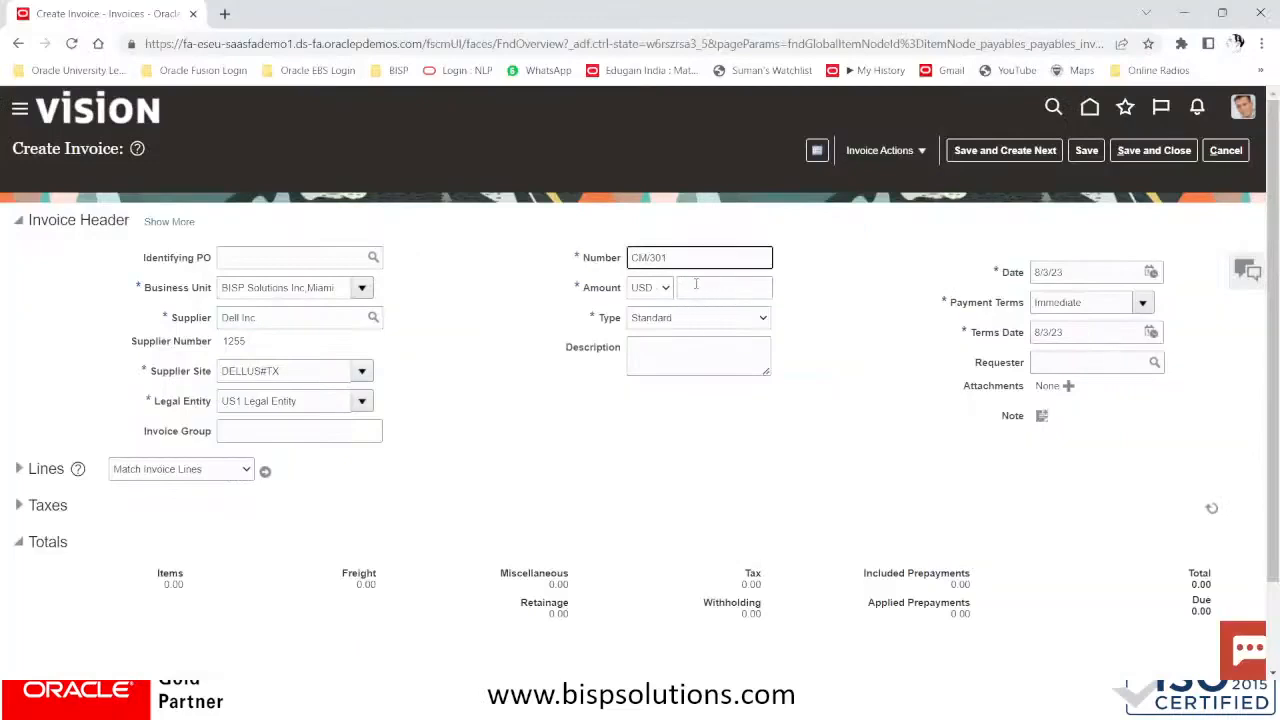
left_click(696, 284)
key("alt+Tab")
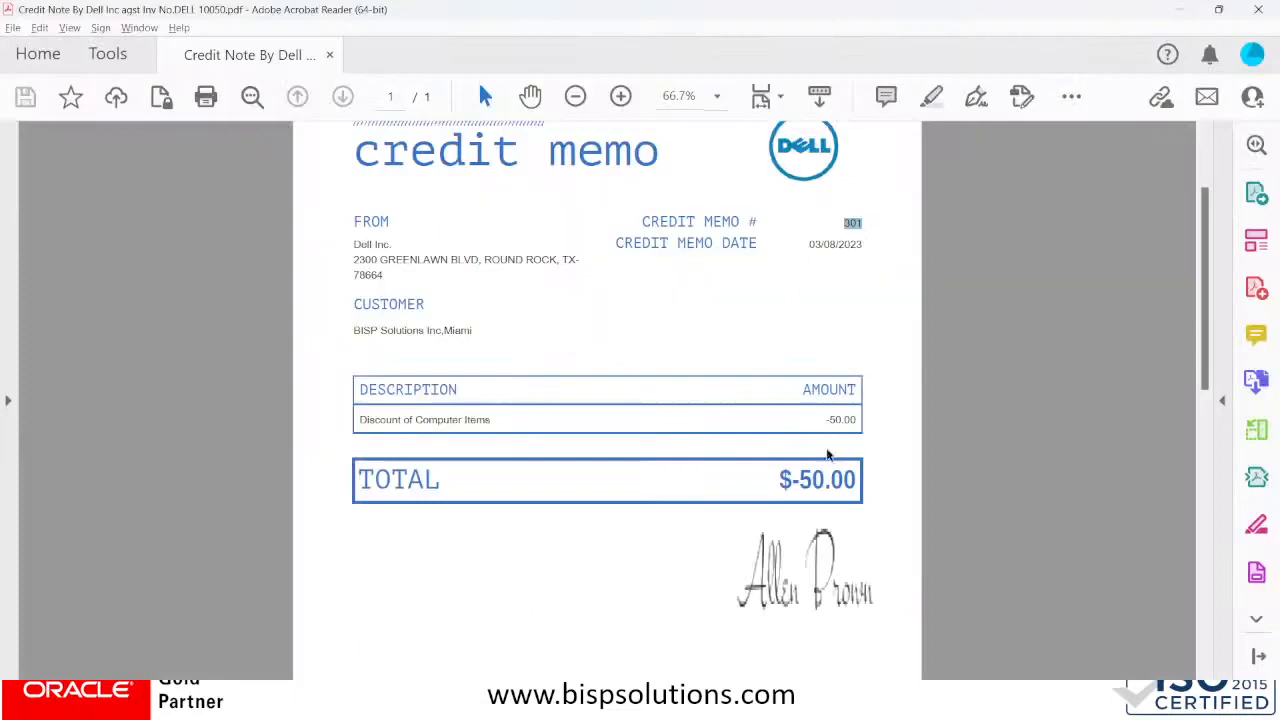
key("alt+Tab")
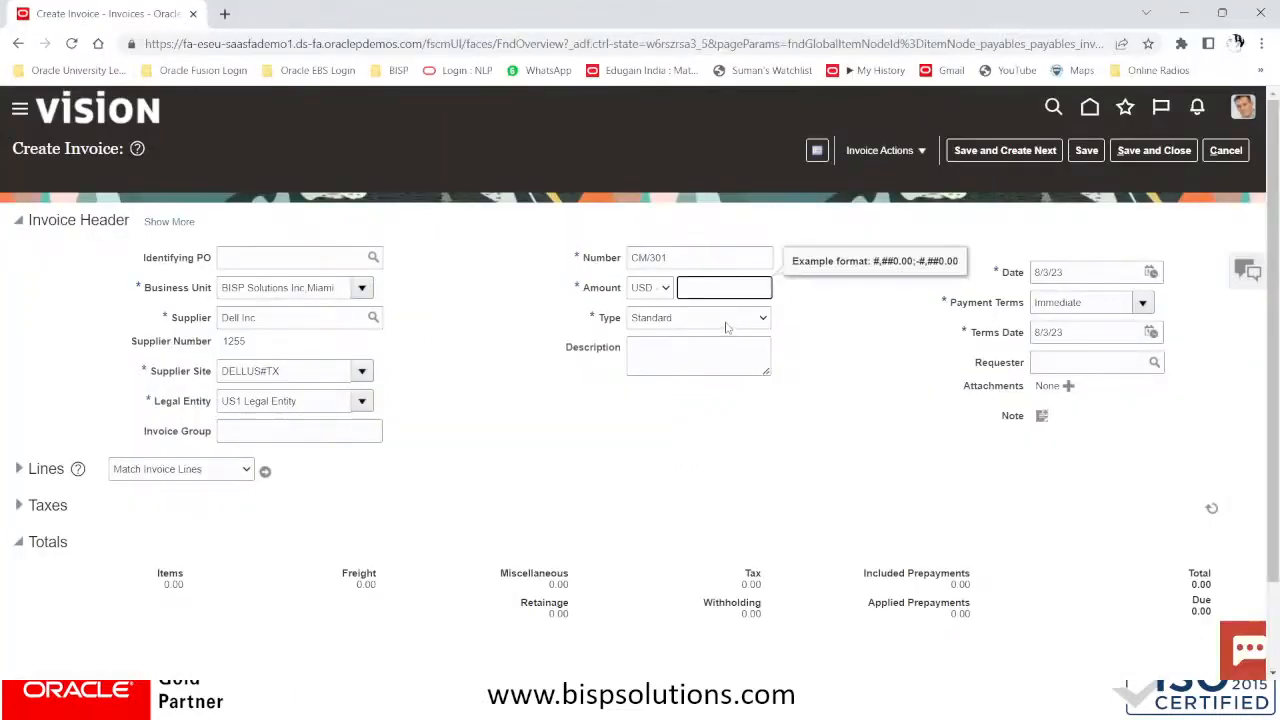
left_click(726, 318)
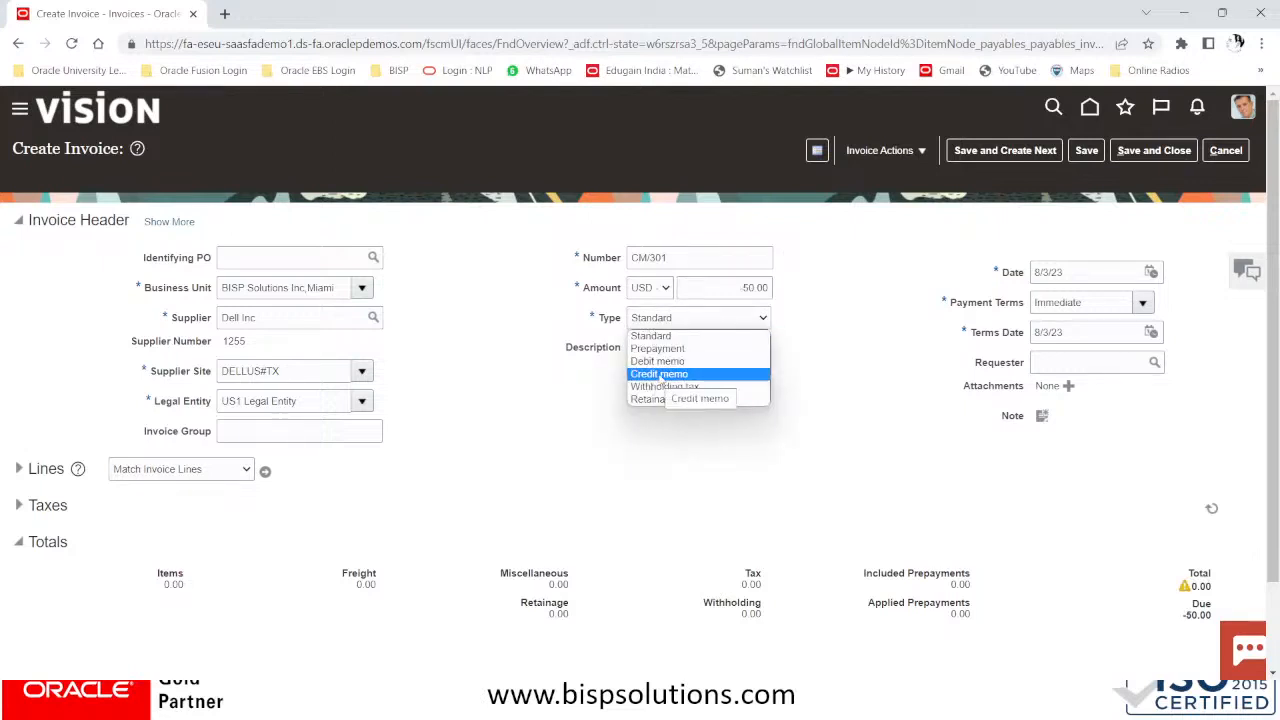
left_click(660, 374)
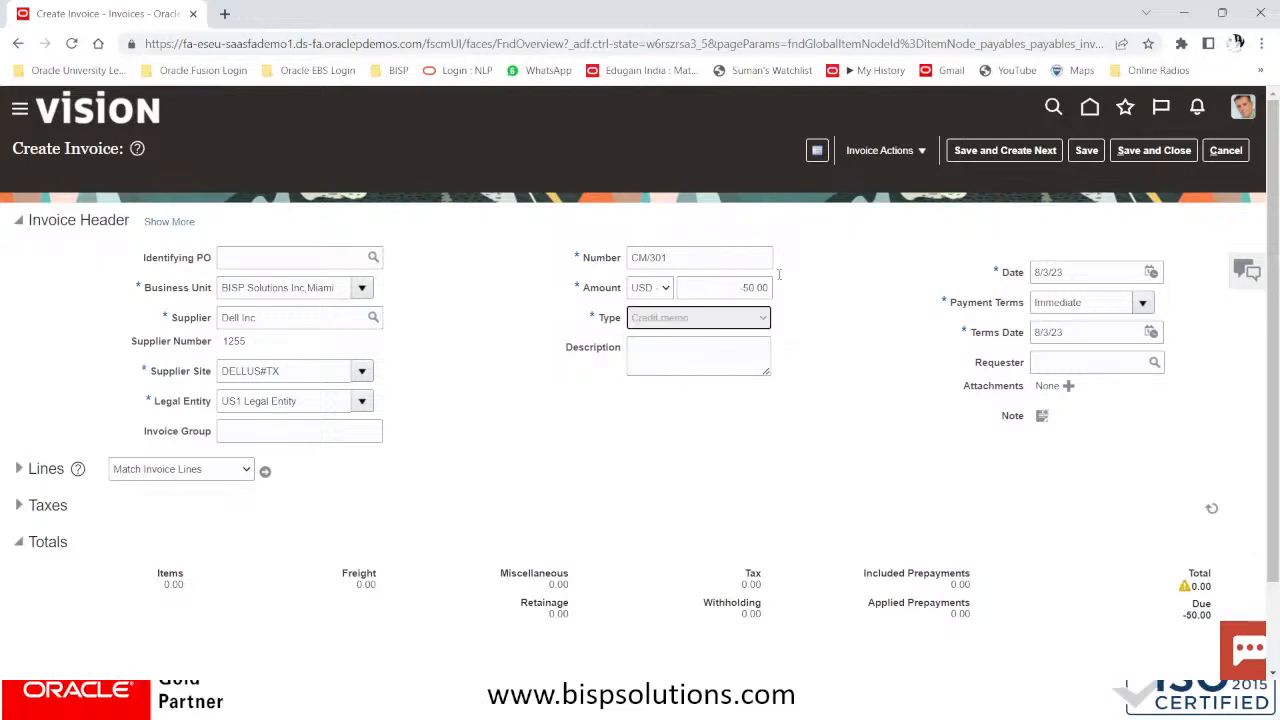
Copy 'Discount of Computer Items' from the PDF into the Description field
left_click(697, 356)
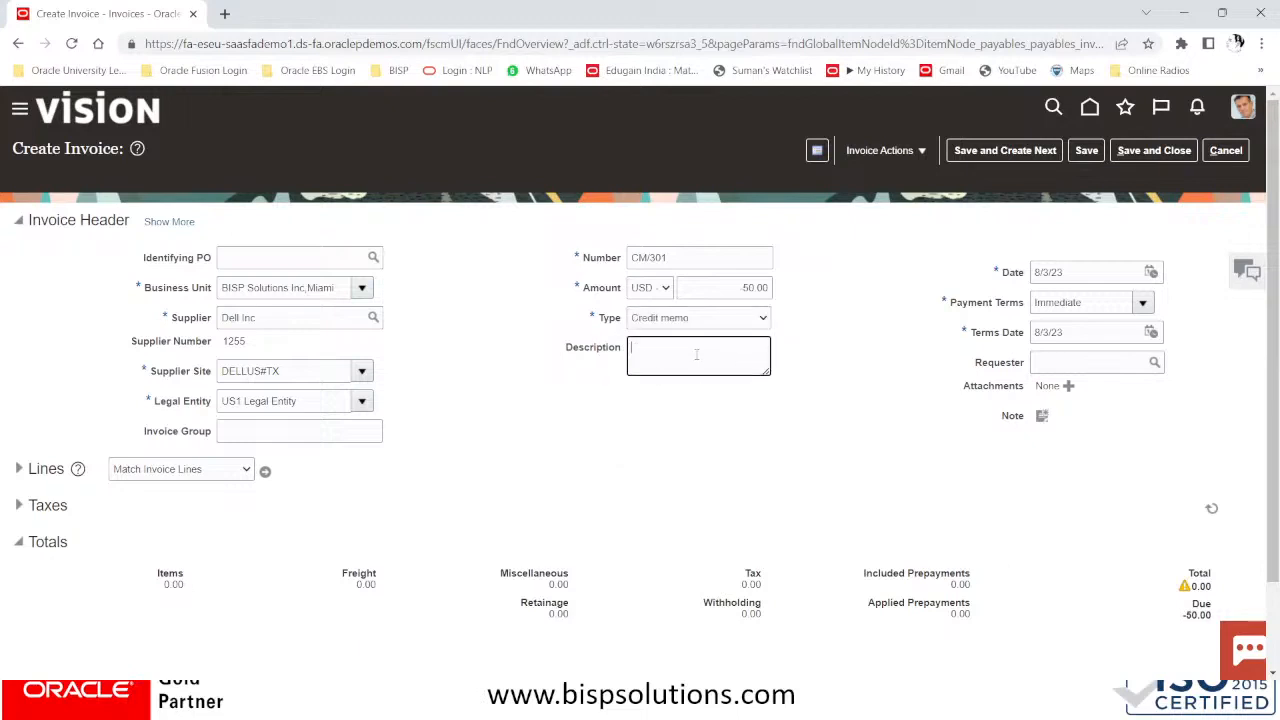
key("alt+Tab")
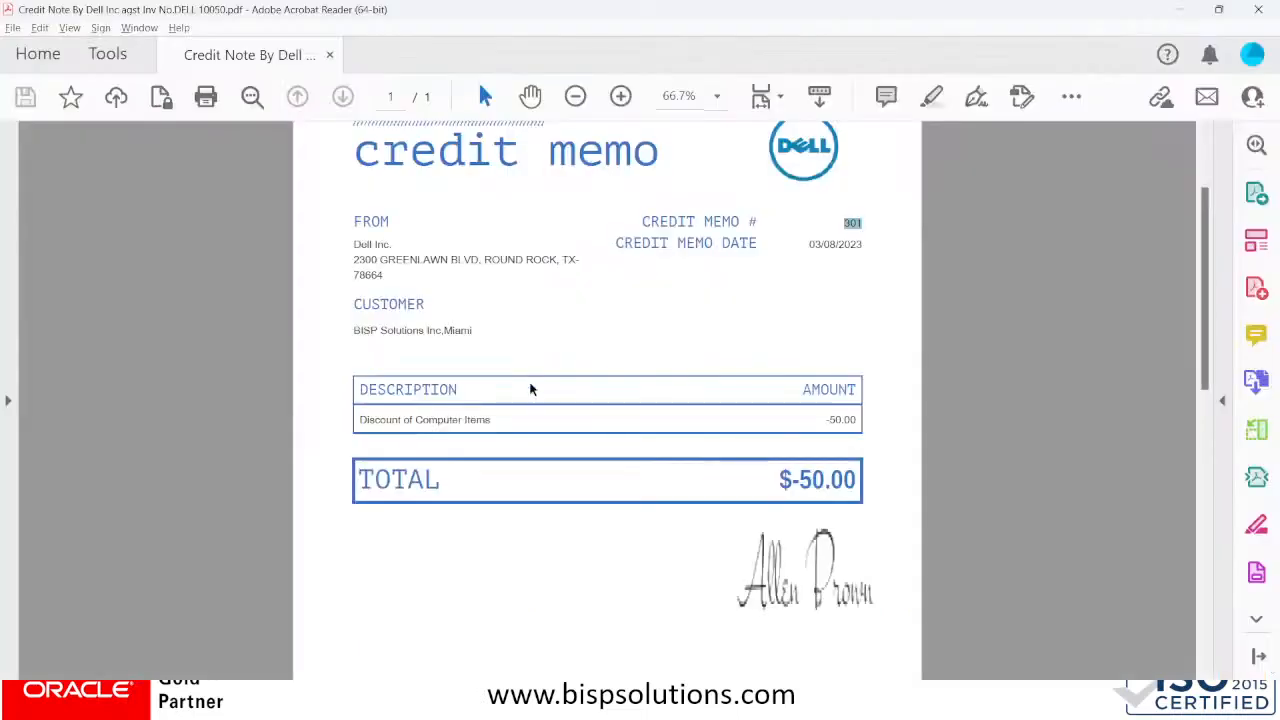
left_click(498, 423)
left_click_drag(376, 425, 352, 426)
key("ctrl+c")
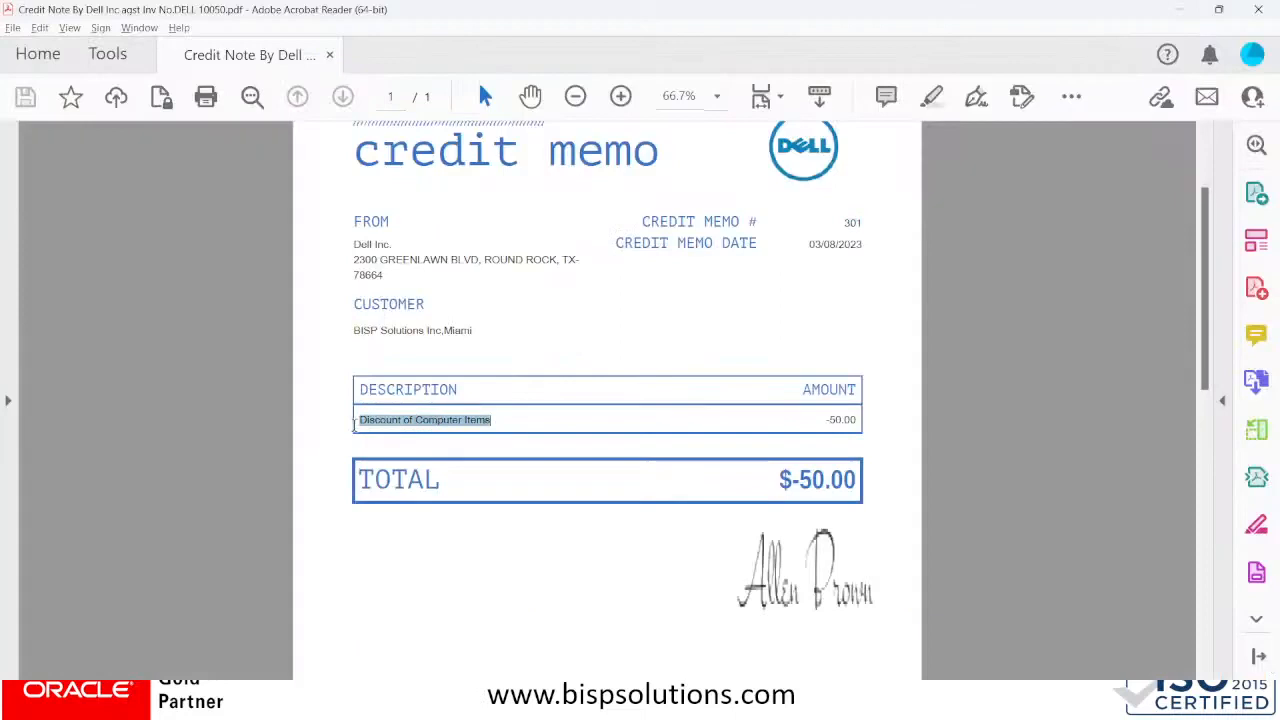
key("alt+Tab")
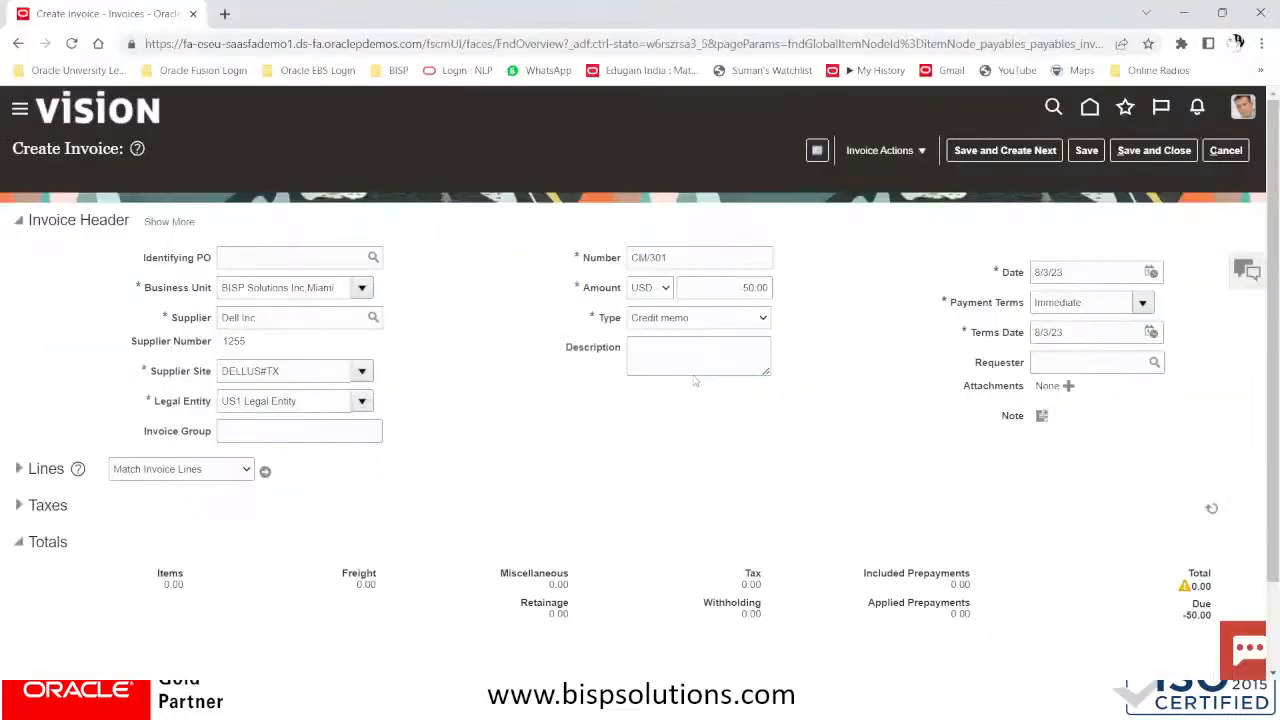
left_click(700, 354)
key("ctrl+v")
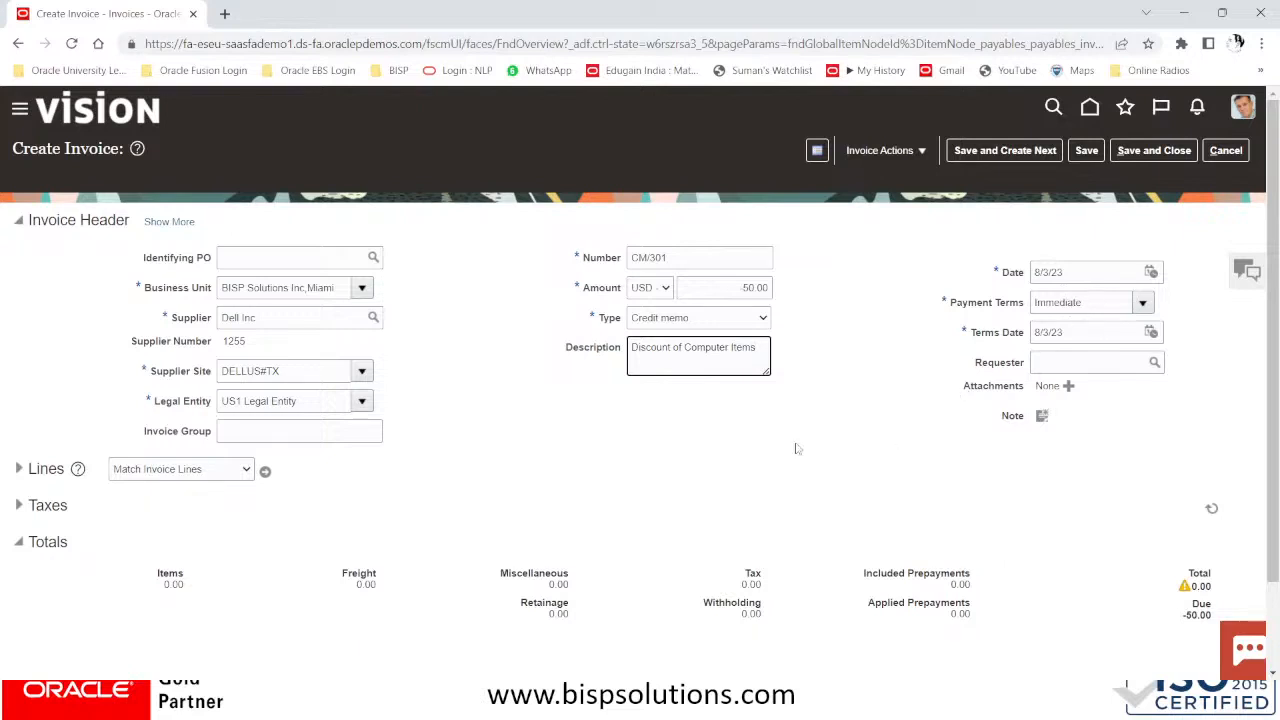
scroll(736, 433, "down", 2)
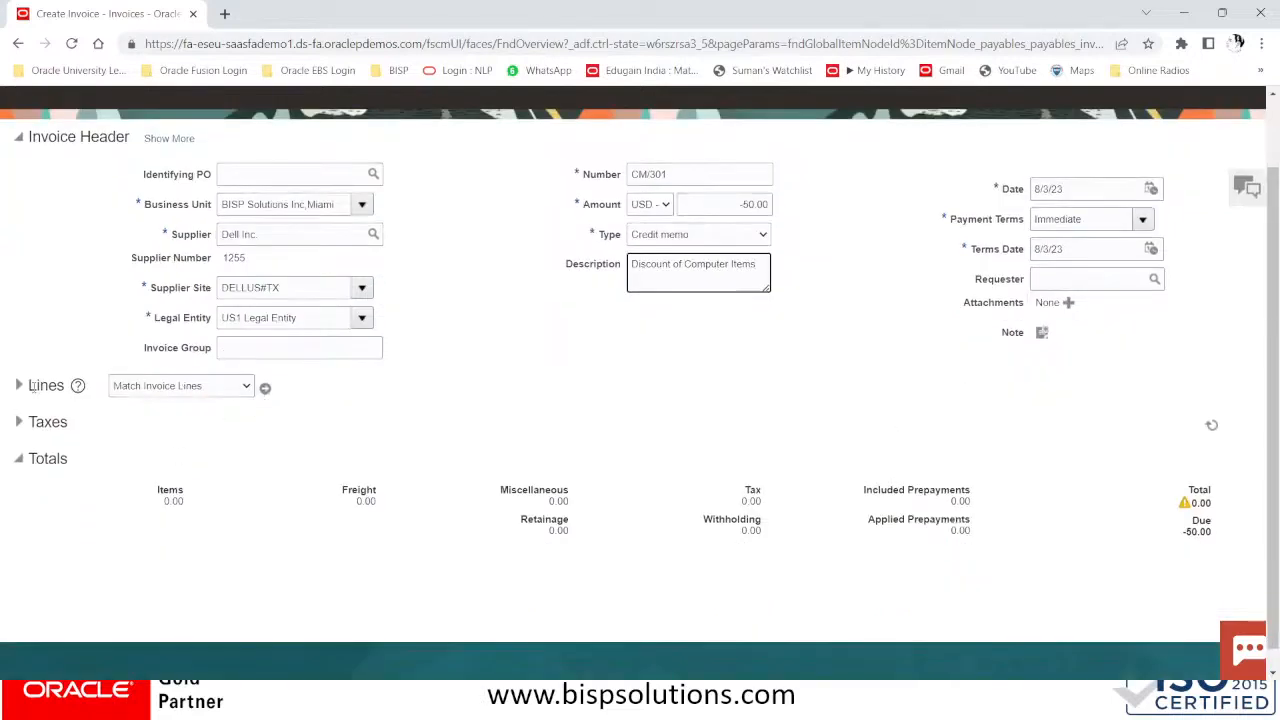
Choose Correct Unmatched Invoices for the CM/301 lines and open its search
left_click(190, 390)
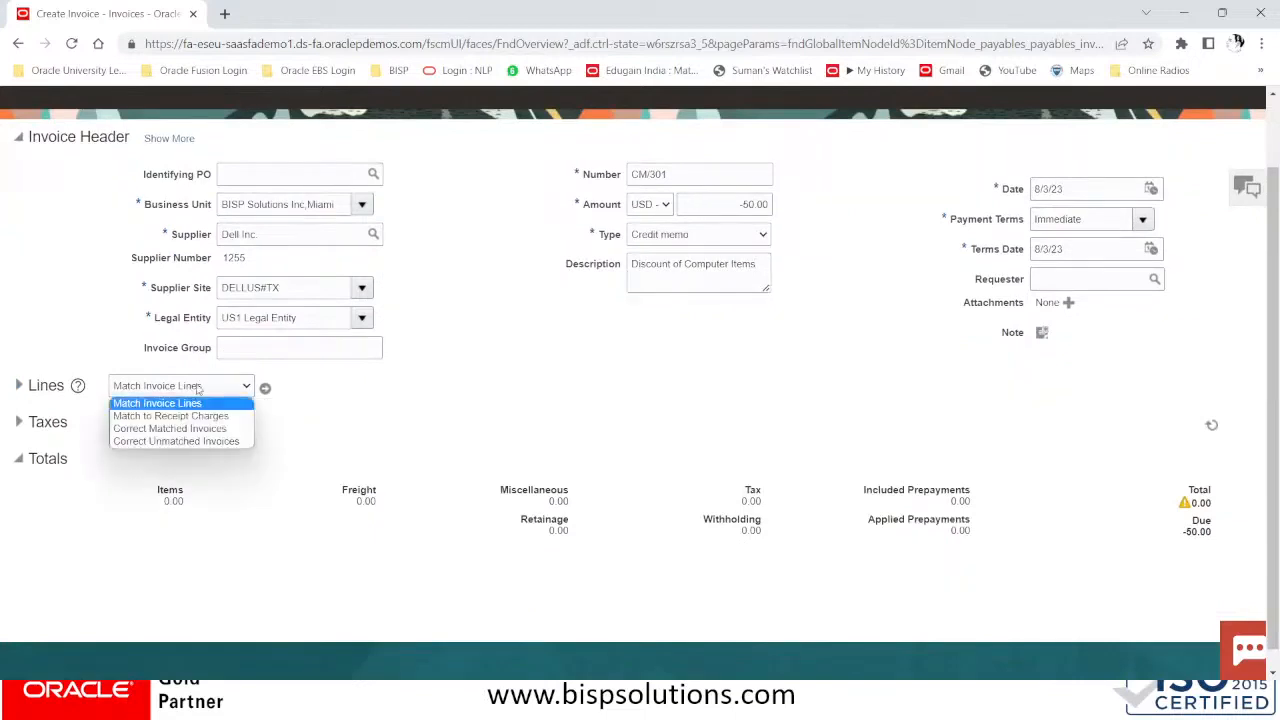
left_click(205, 441)
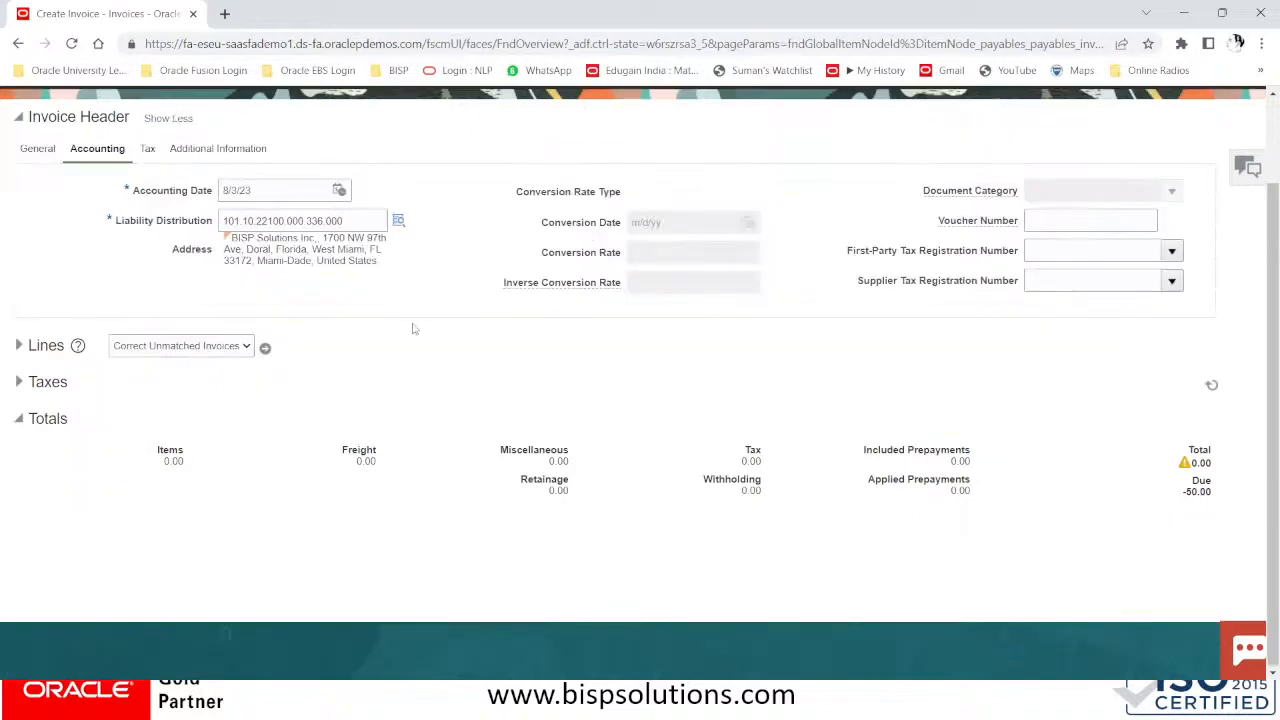
left_click(38, 152)
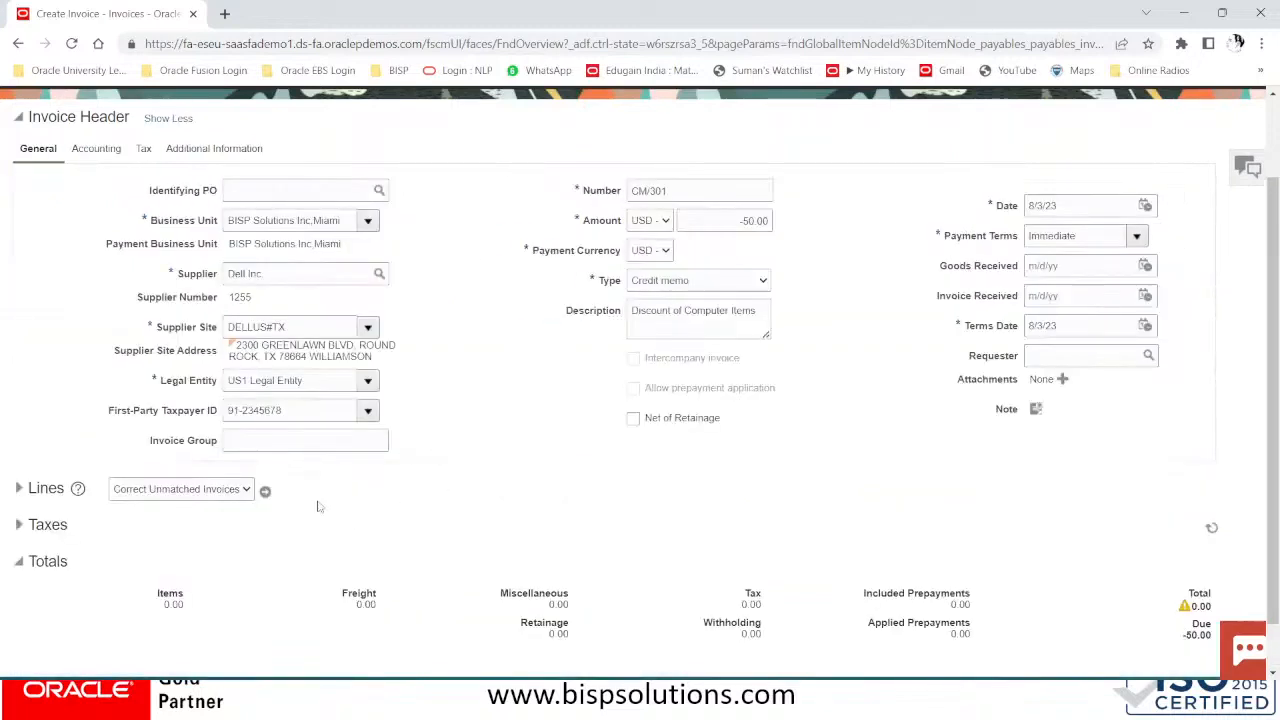
left_click(267, 489)
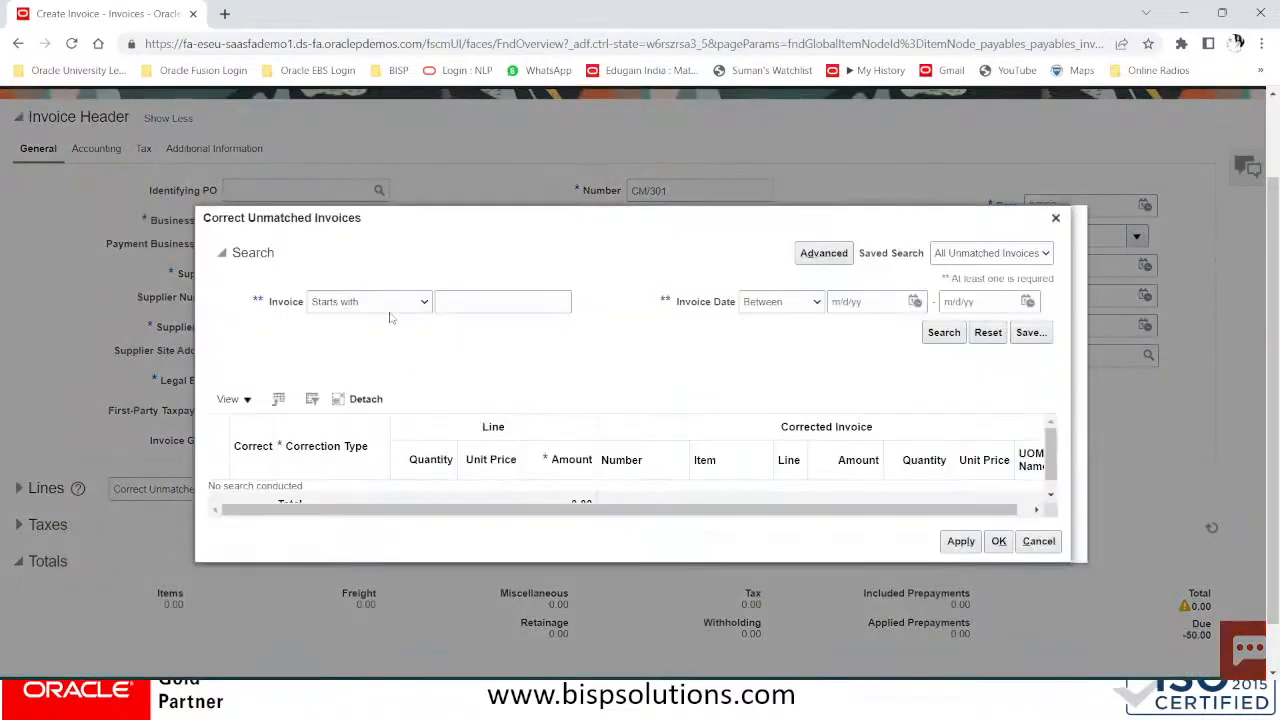
left_click(395, 303)
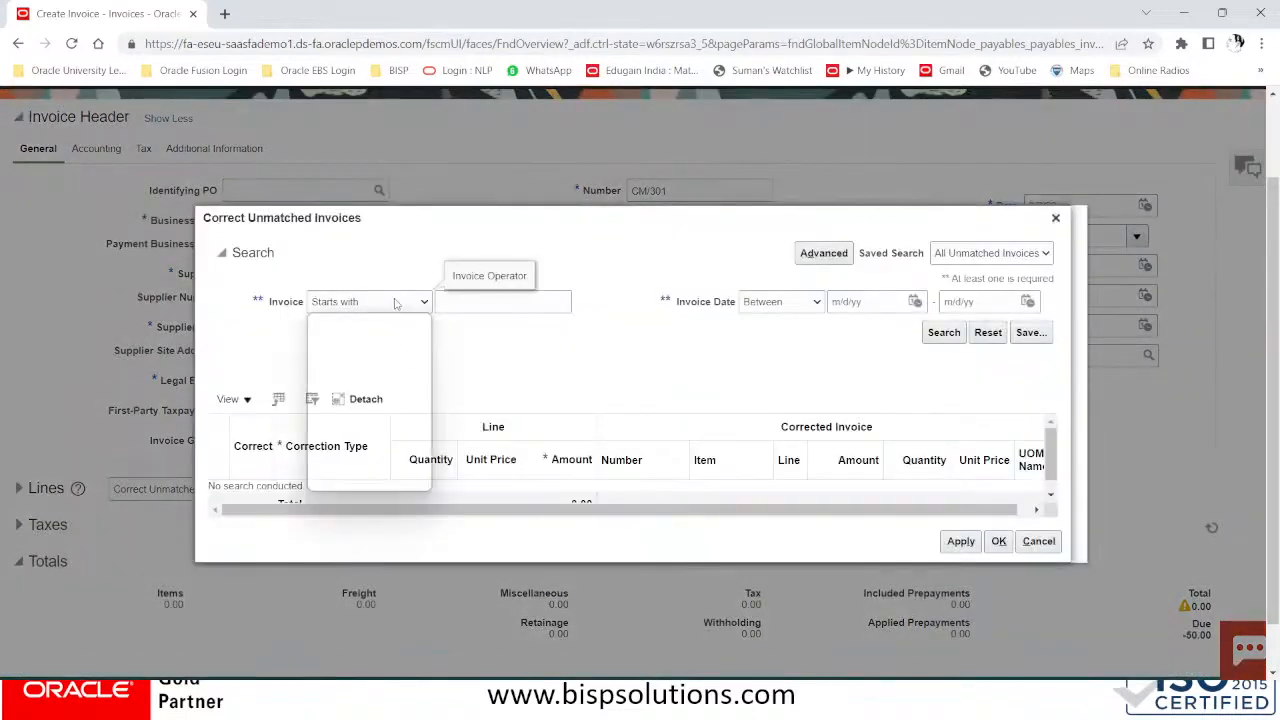
Search unmatched invoices for 'DELL 10050', taking the number from the credit memo PDF
left_click(395, 304)
left_click(469, 301)
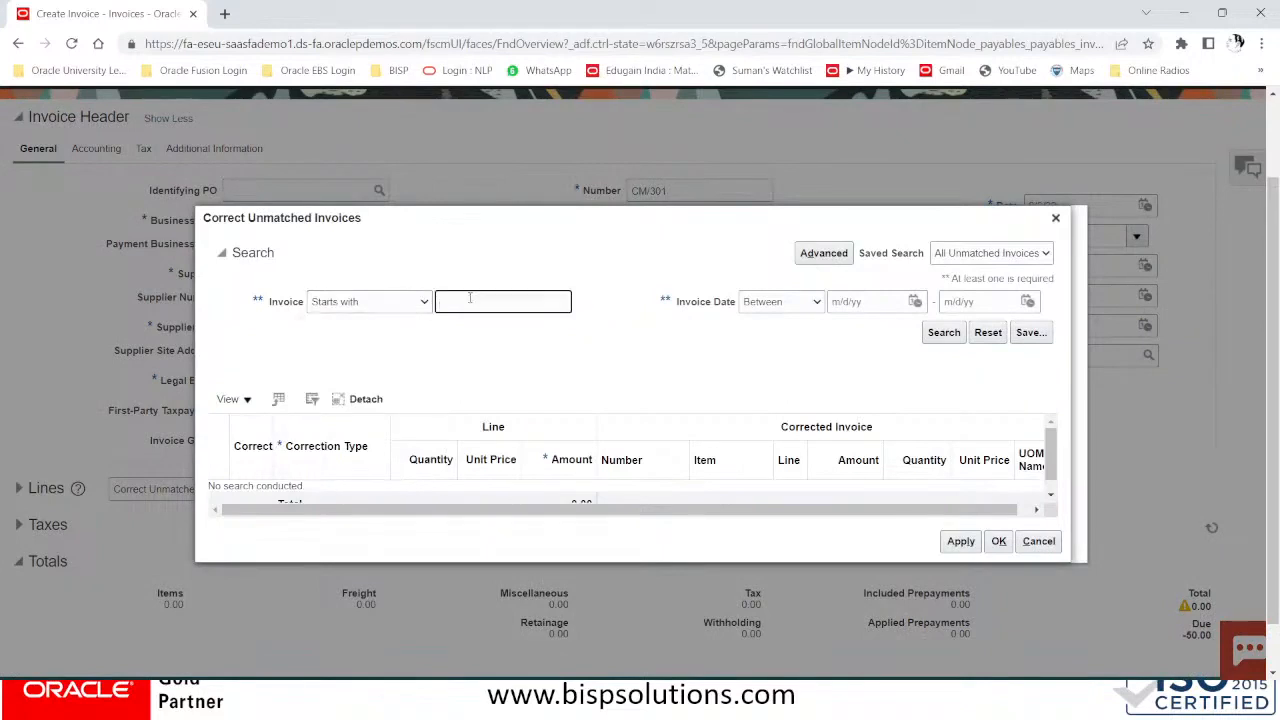
type("DE")
type("LL 4008")
key("alt+Tab")
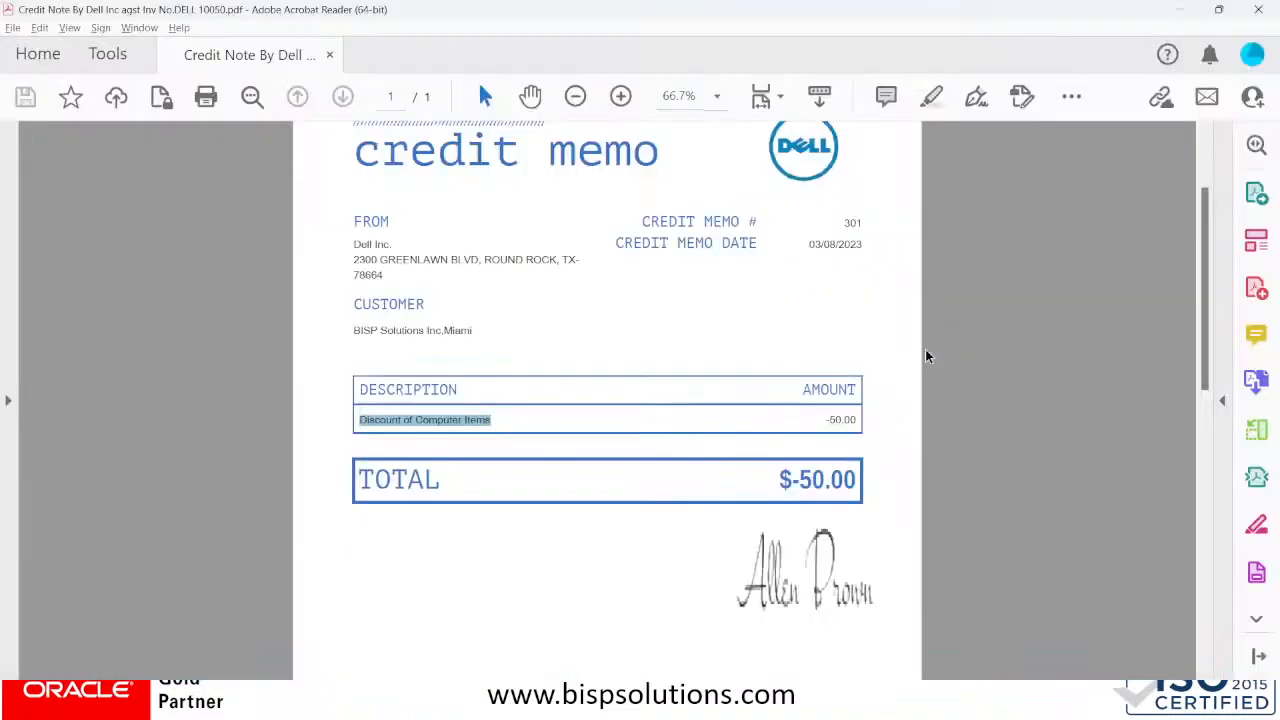
scroll(572, 526, "down", 3)
scroll(573, 526, "down", 3)
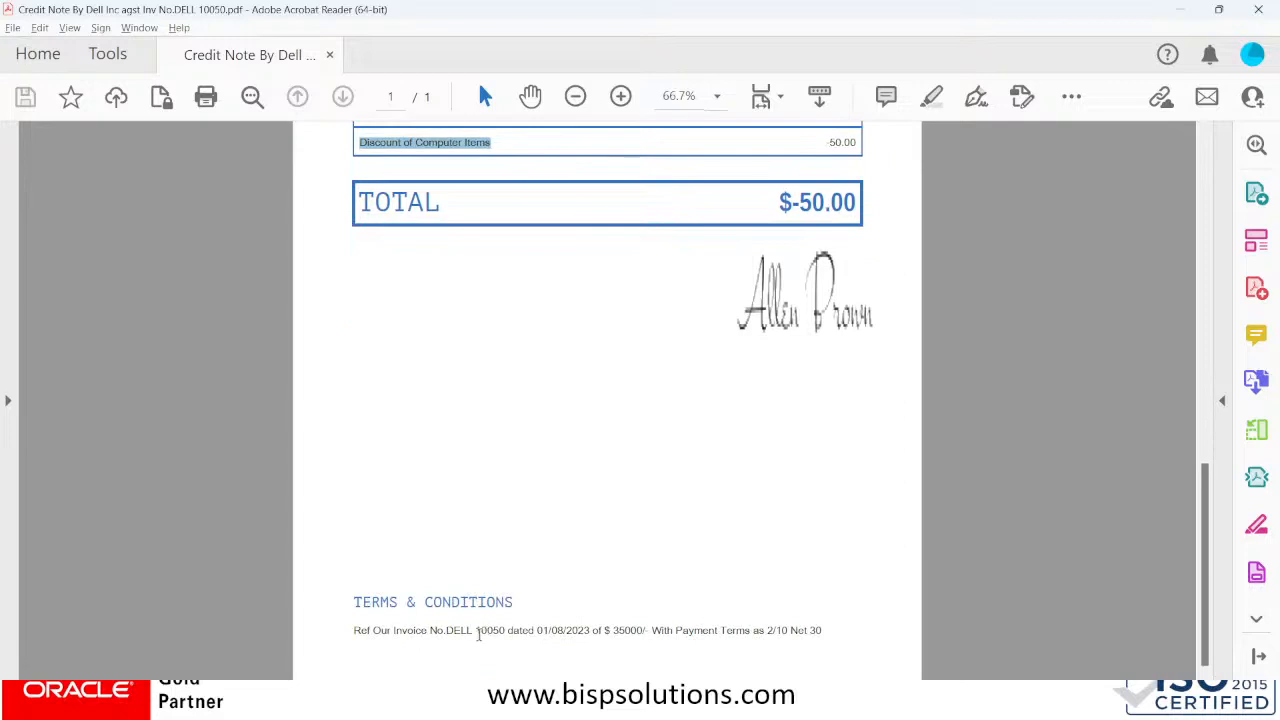
left_click_drag(477, 632, 514, 632)
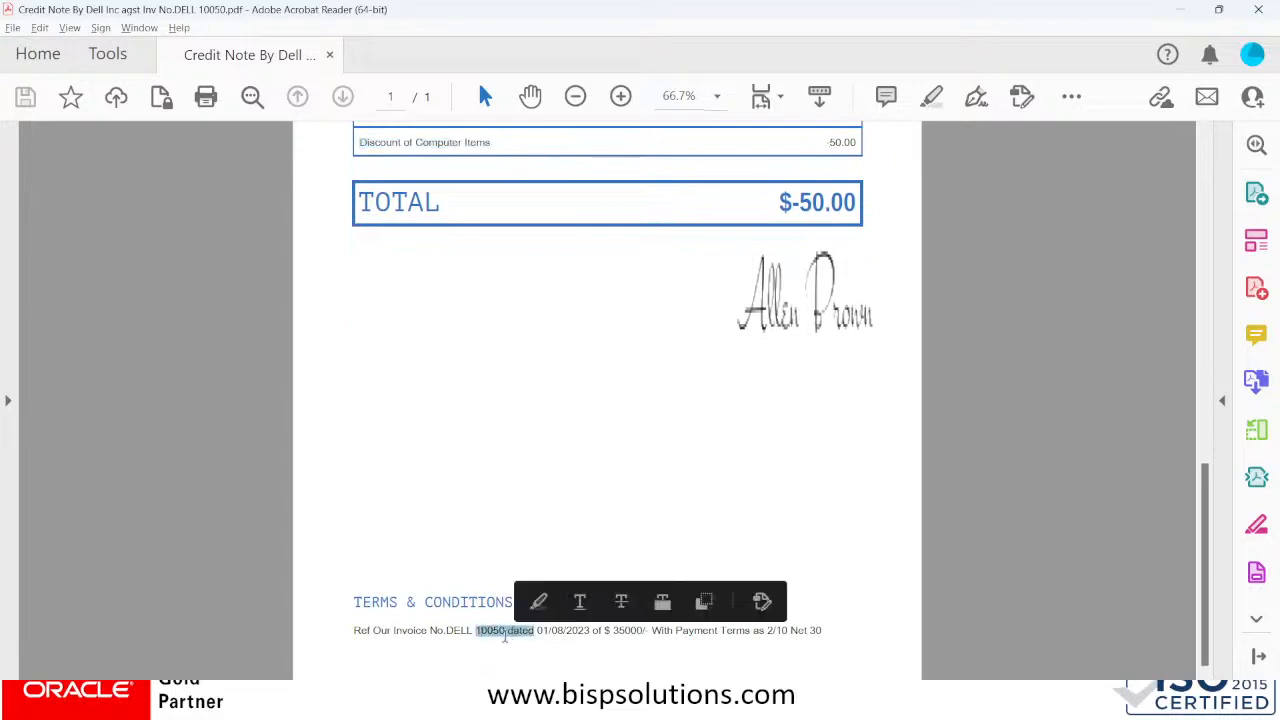
key("alt+Tab")
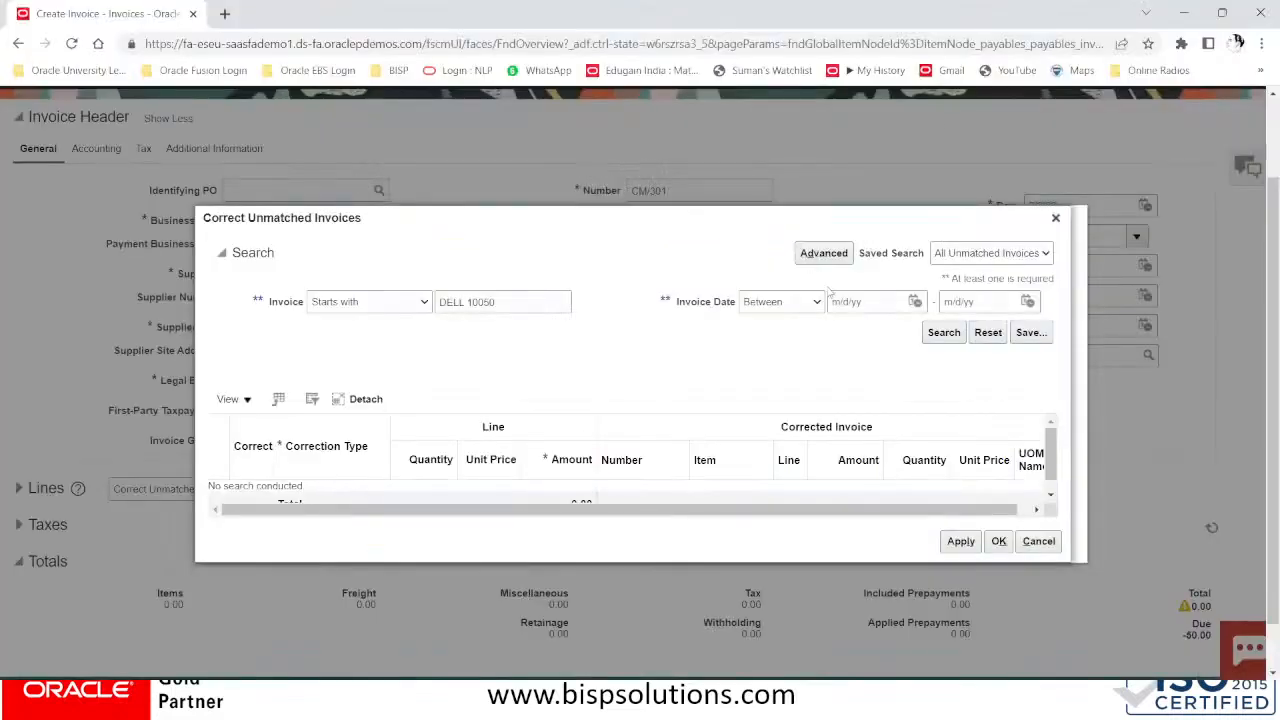
left_click(534, 304)
left_click(944, 333)
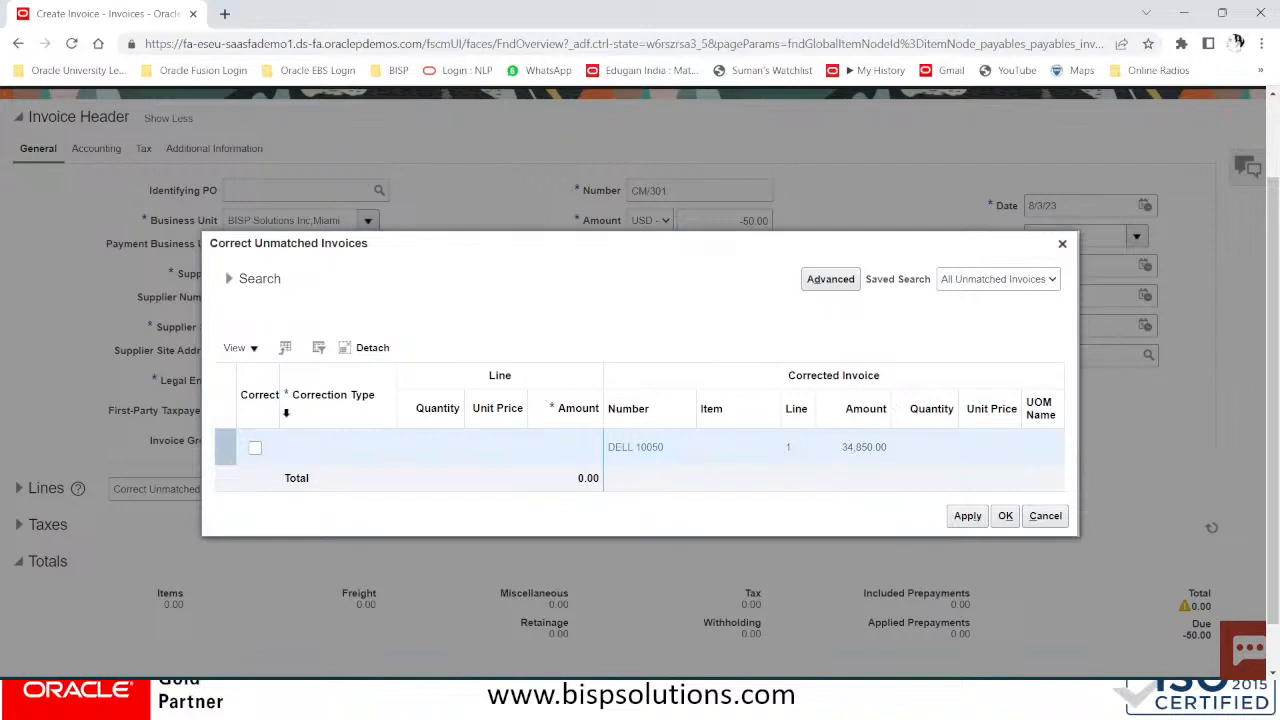
Correct line 1 of invoice DELL 10050 by 50.00, then review the -50.00 line and totals
left_click(254, 450)
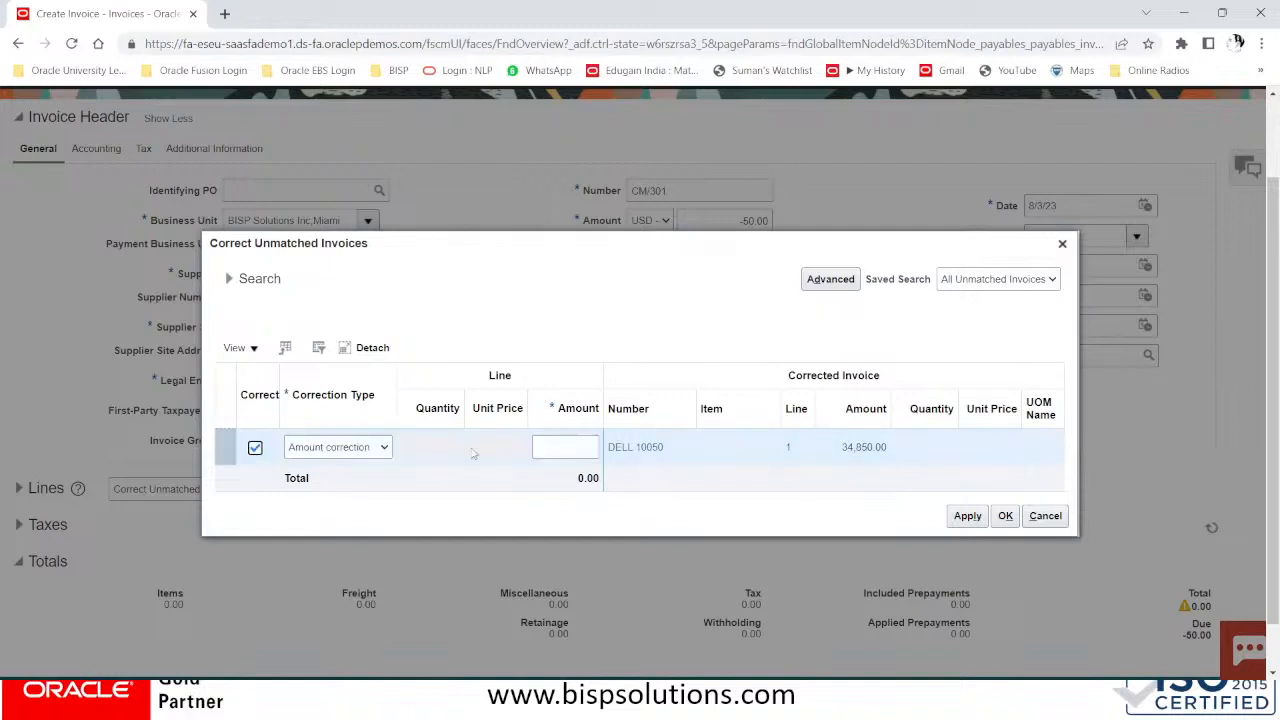
left_click(551, 449)
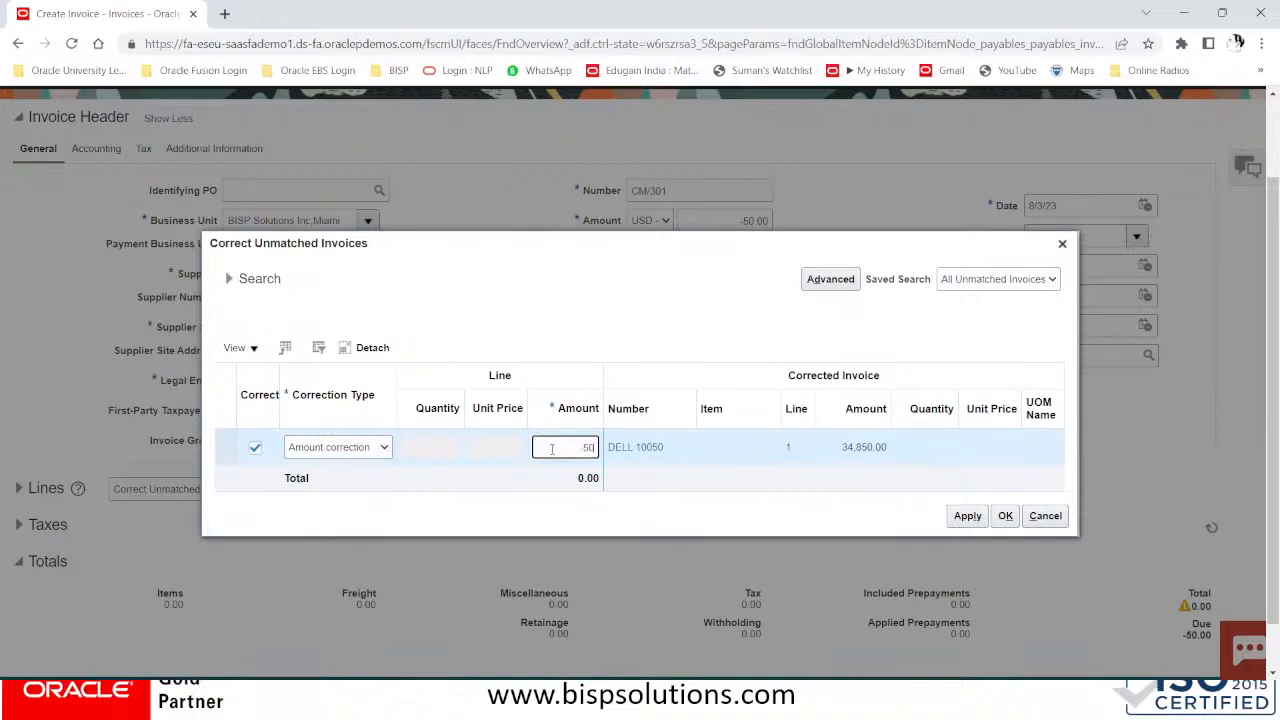
left_click(968, 516)
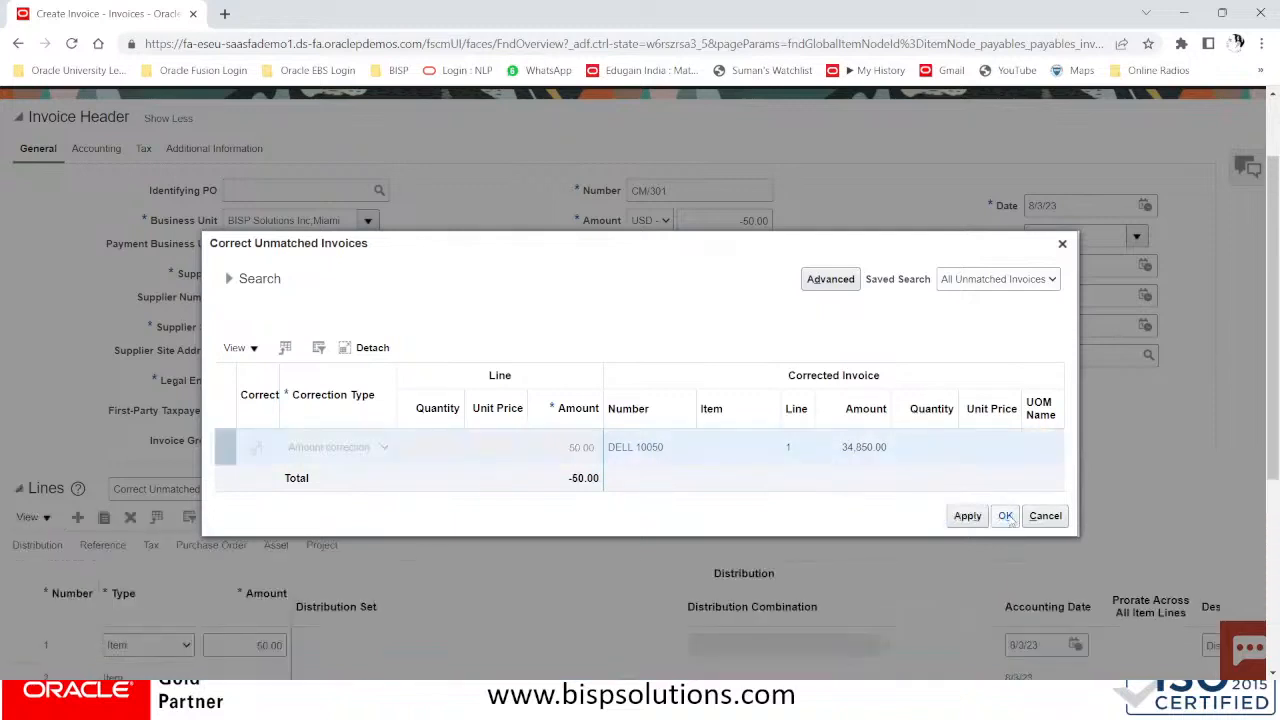
left_click(1006, 516)
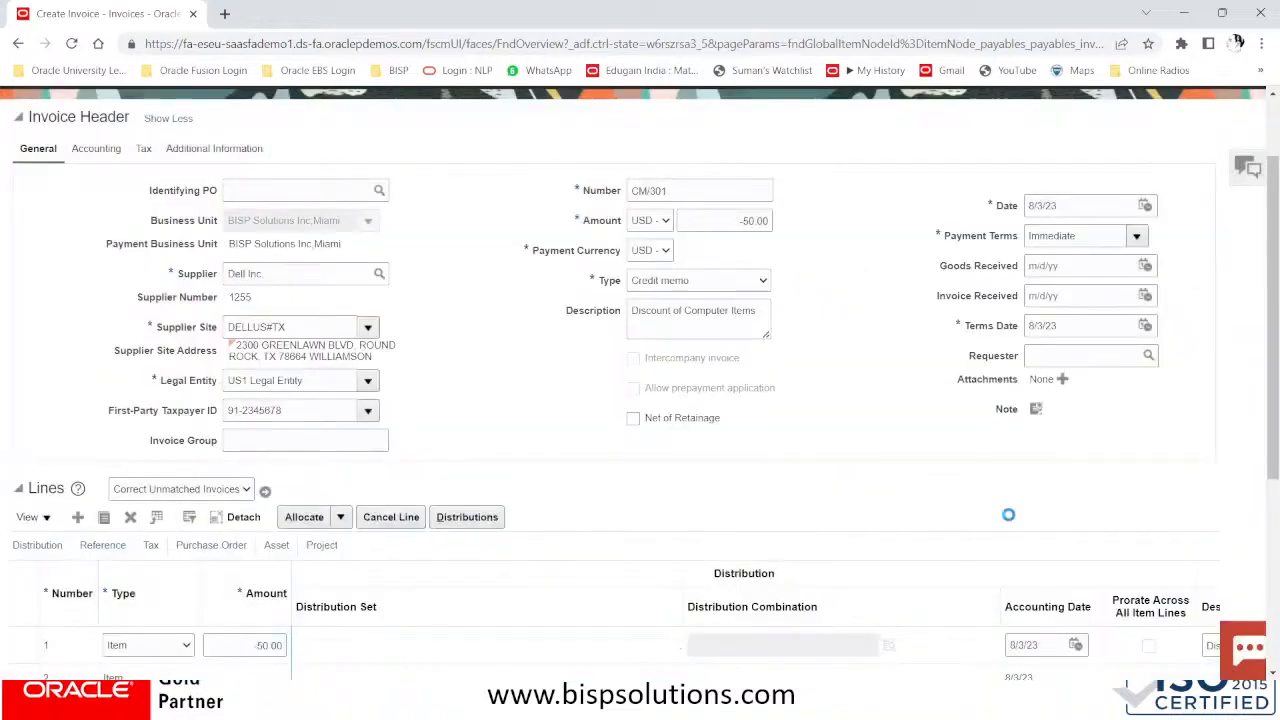
scroll(540, 410, "down", 3)
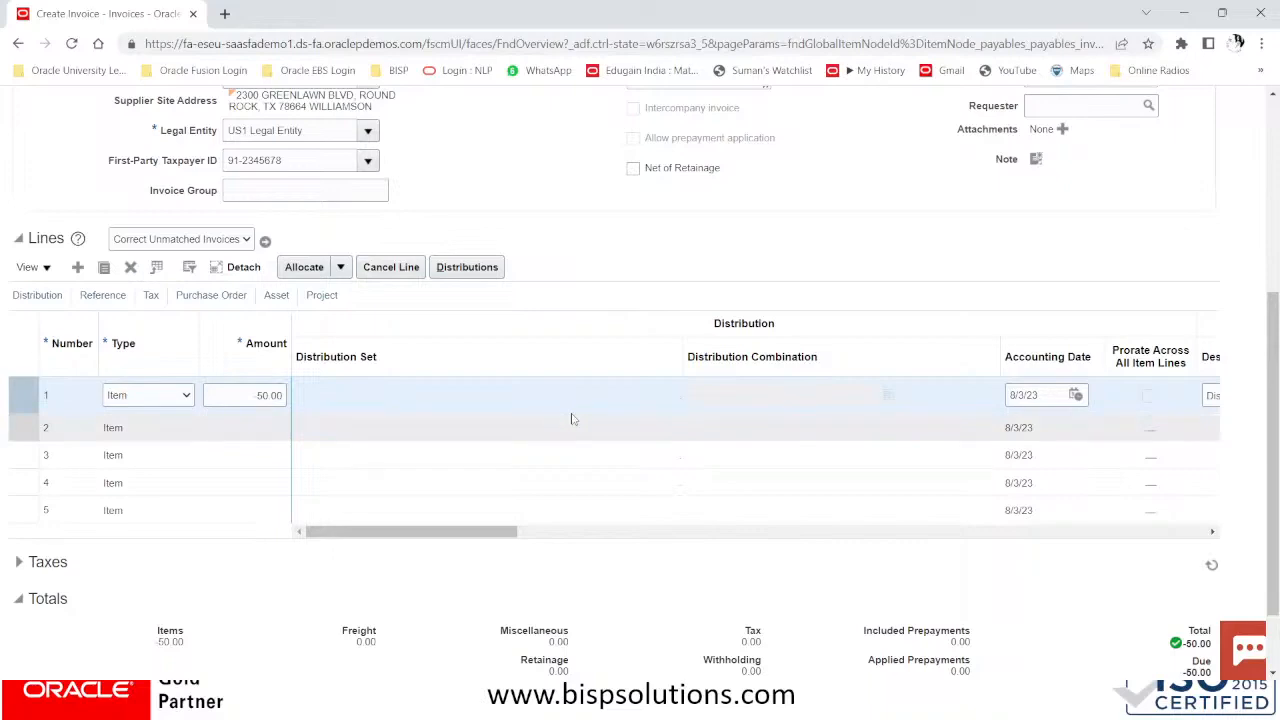
scroll(575, 415, "up", 3)
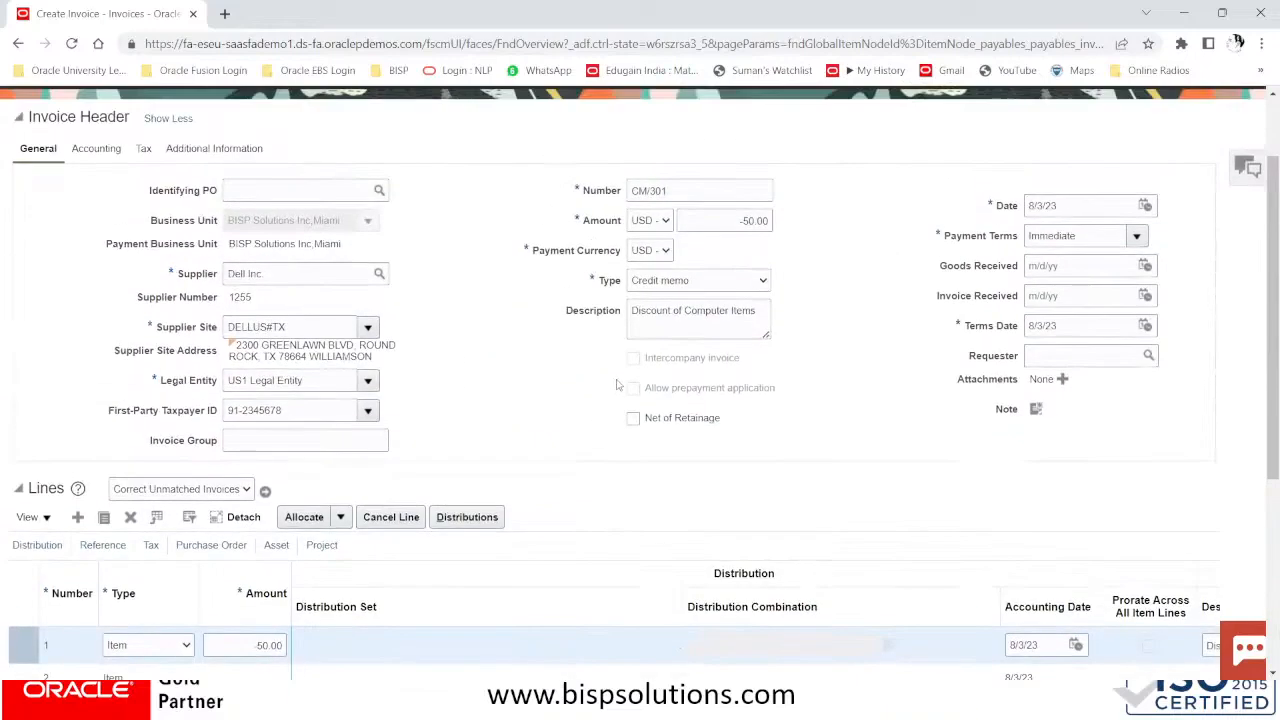
scroll(617, 385, "down", 4)
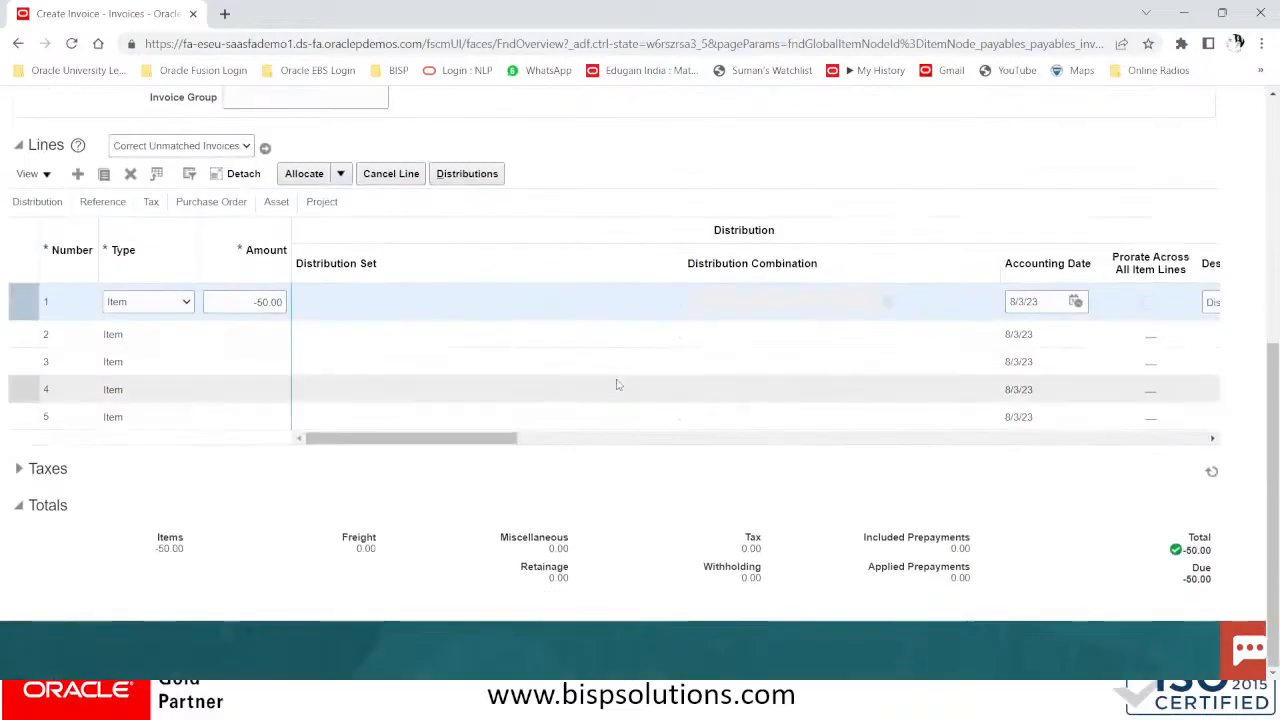
scroll(617, 385, "up", 6)
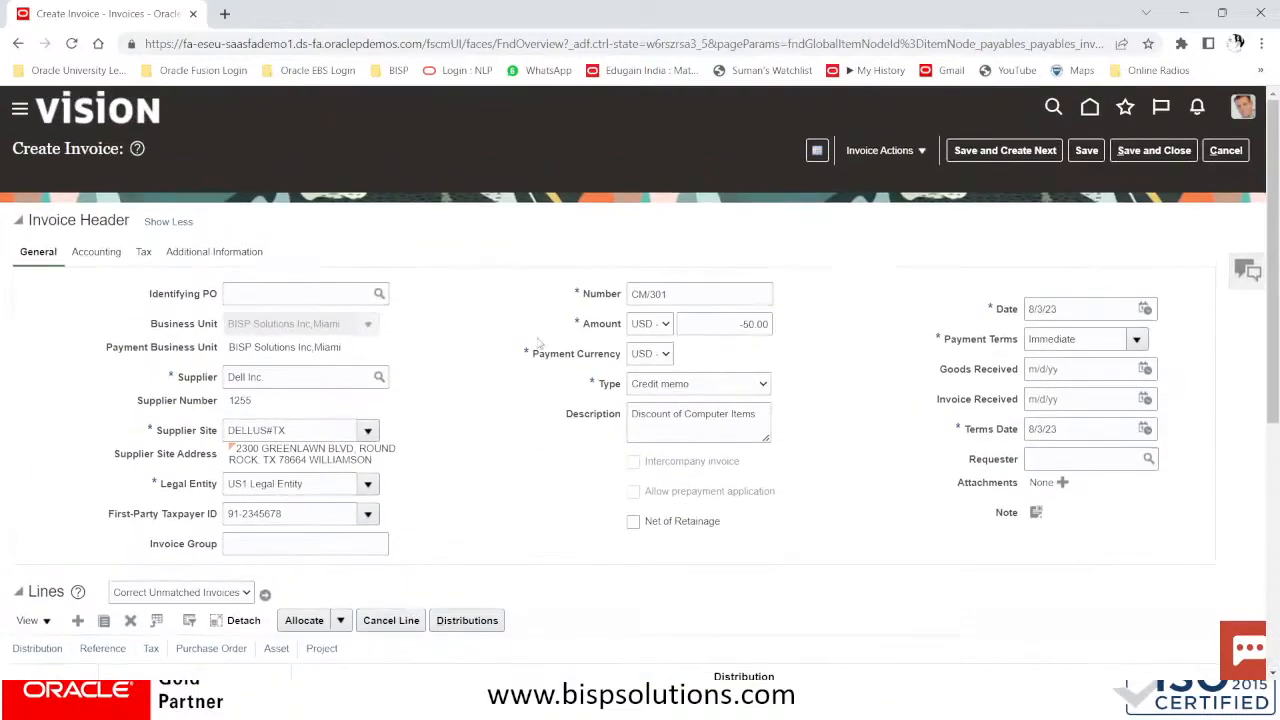
Save credit memo CM/301 and check its invoice summary
left_click(1096, 154)
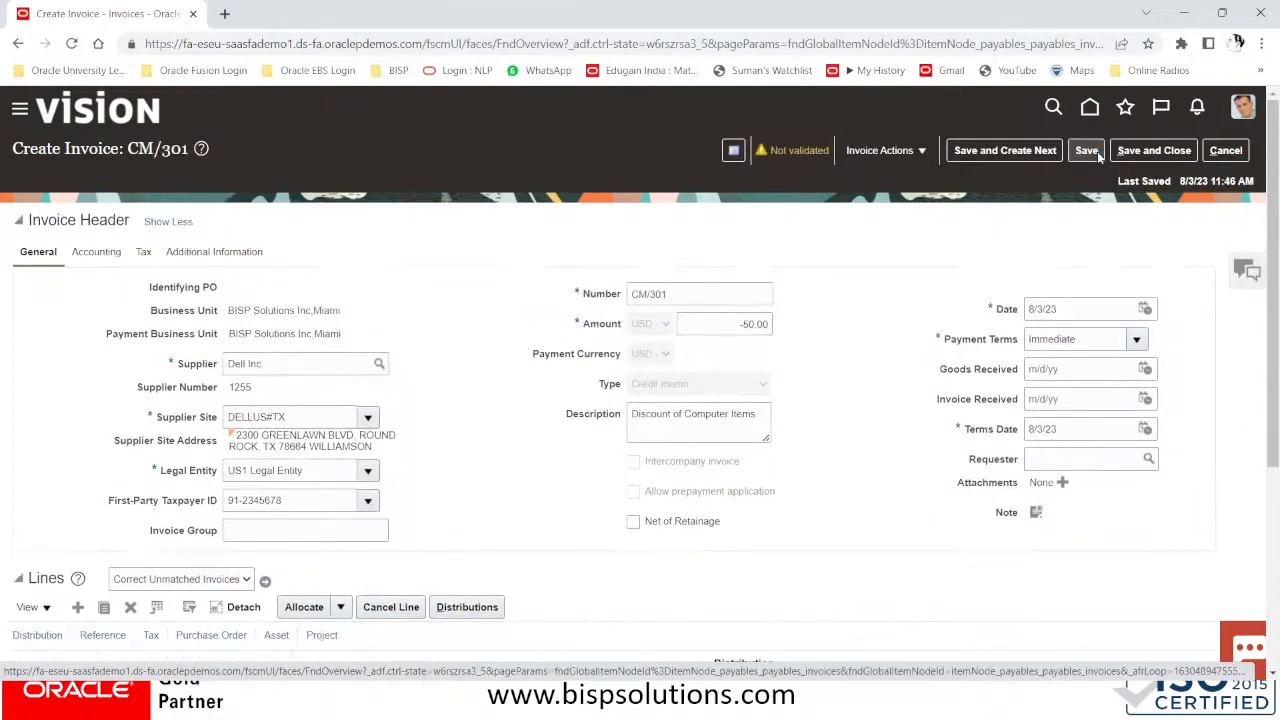
left_click(880, 152)
left_click(801, 150)
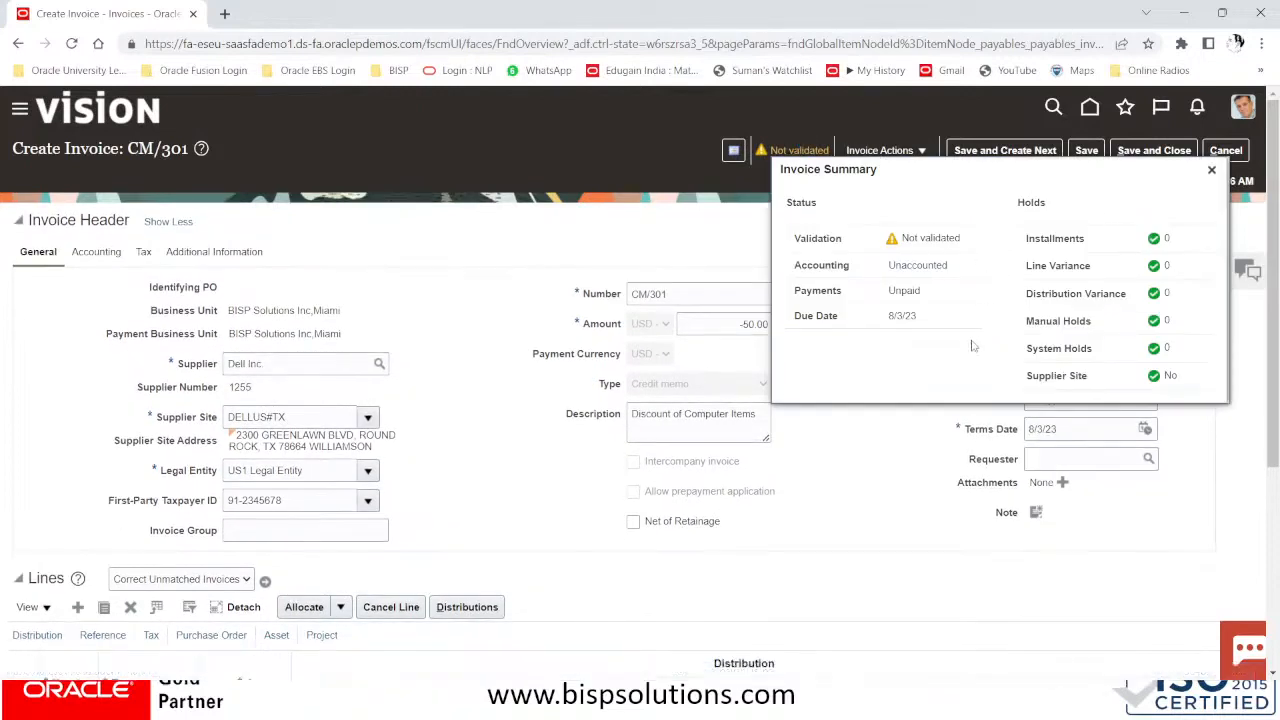
left_click(866, 151)
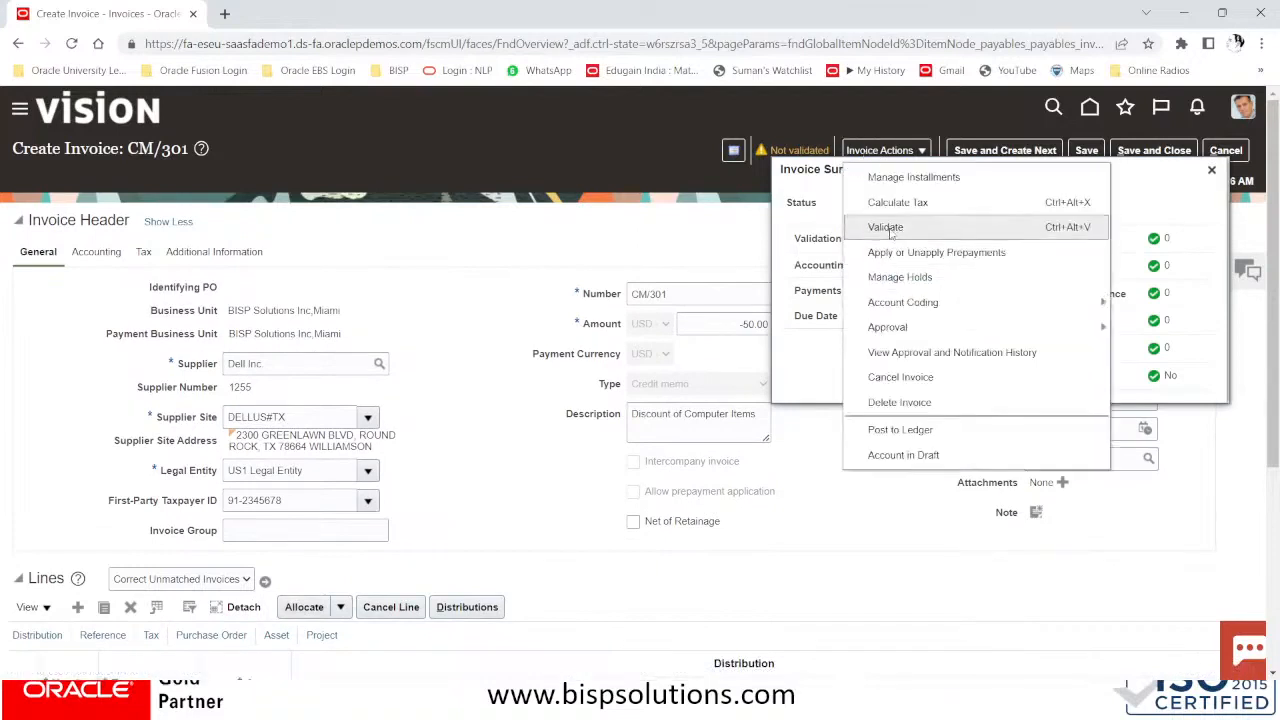
left_click(667, 167)
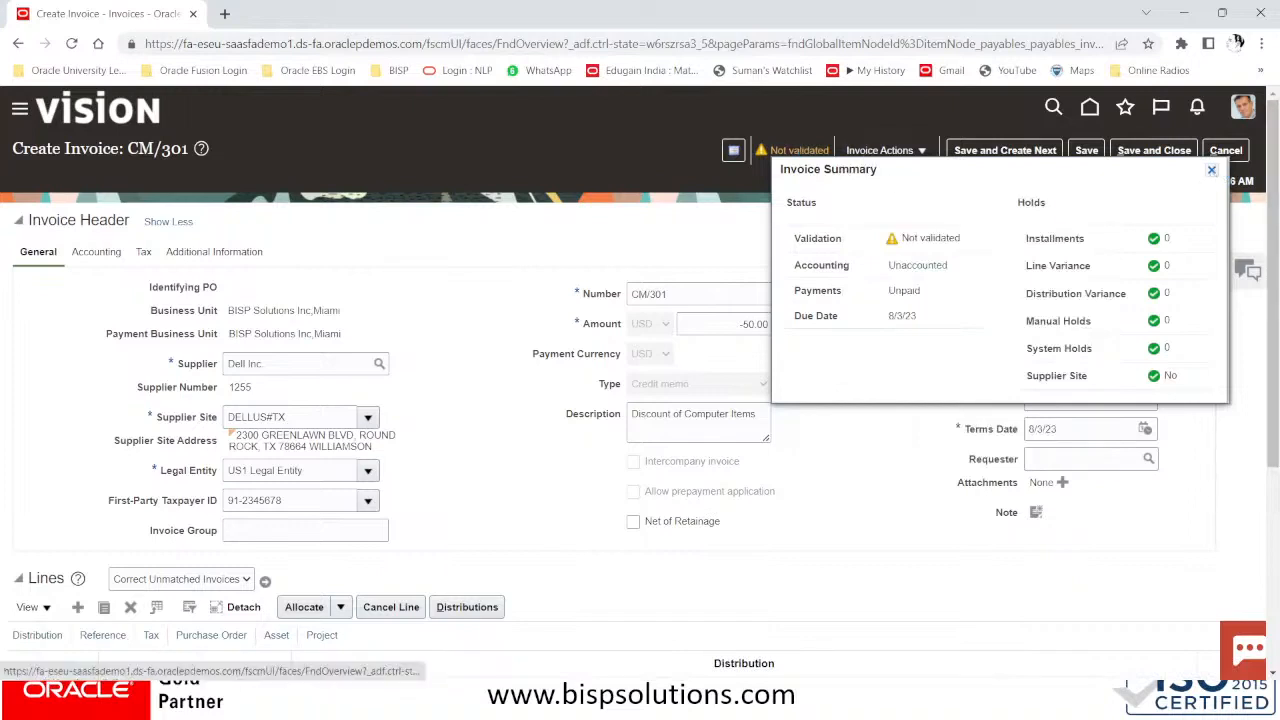
left_click(1212, 171)
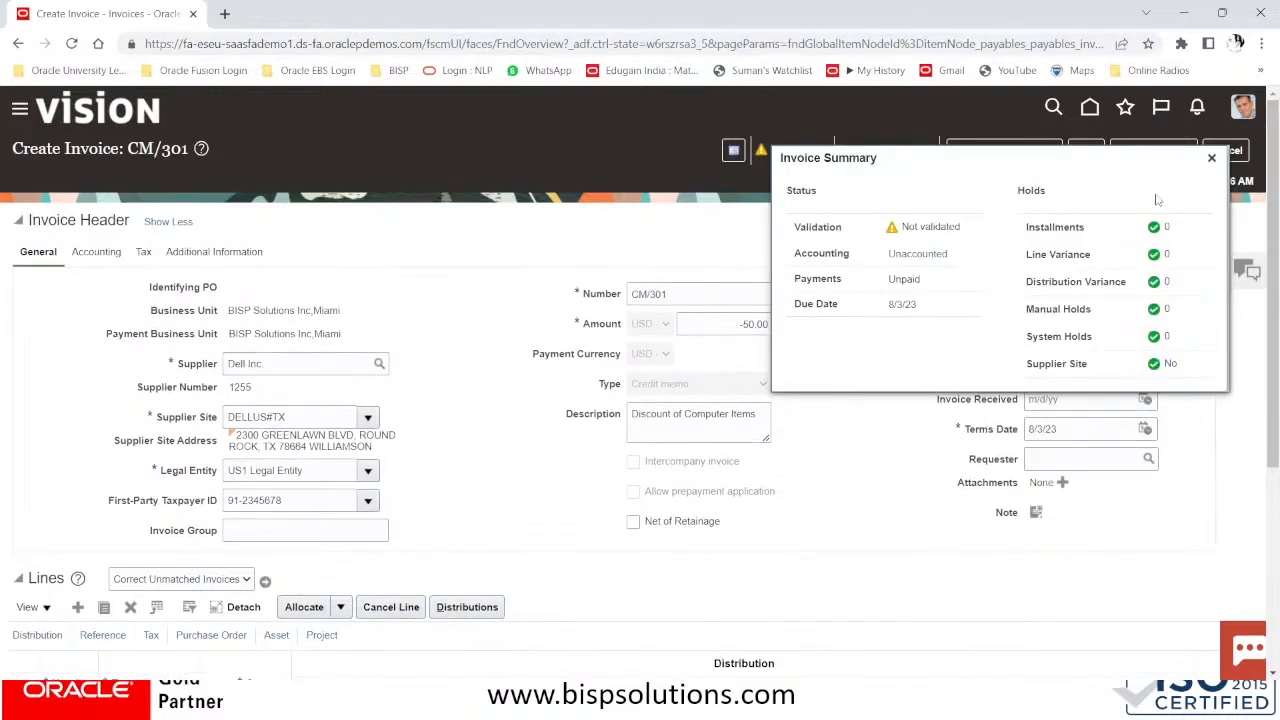
left_click(1209, 160)
Validate CM/301 and review its single -50.00 installment
left_click(880, 150)
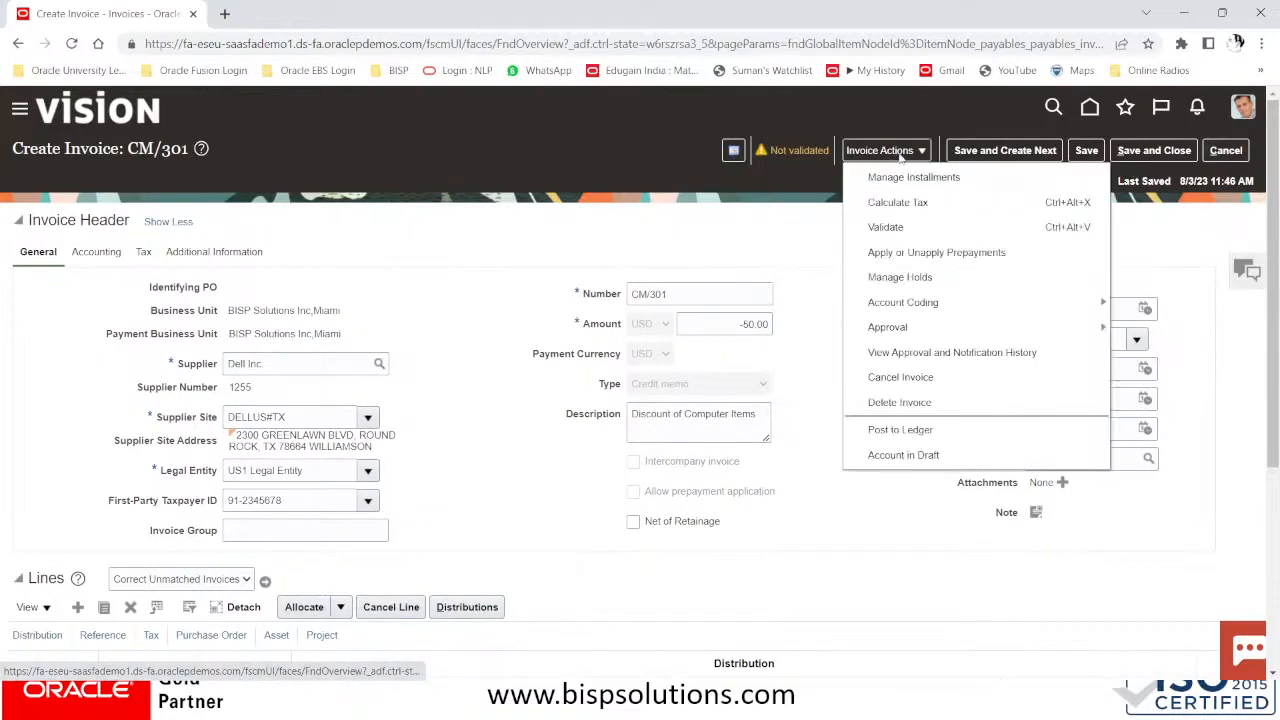
left_click(886, 227)
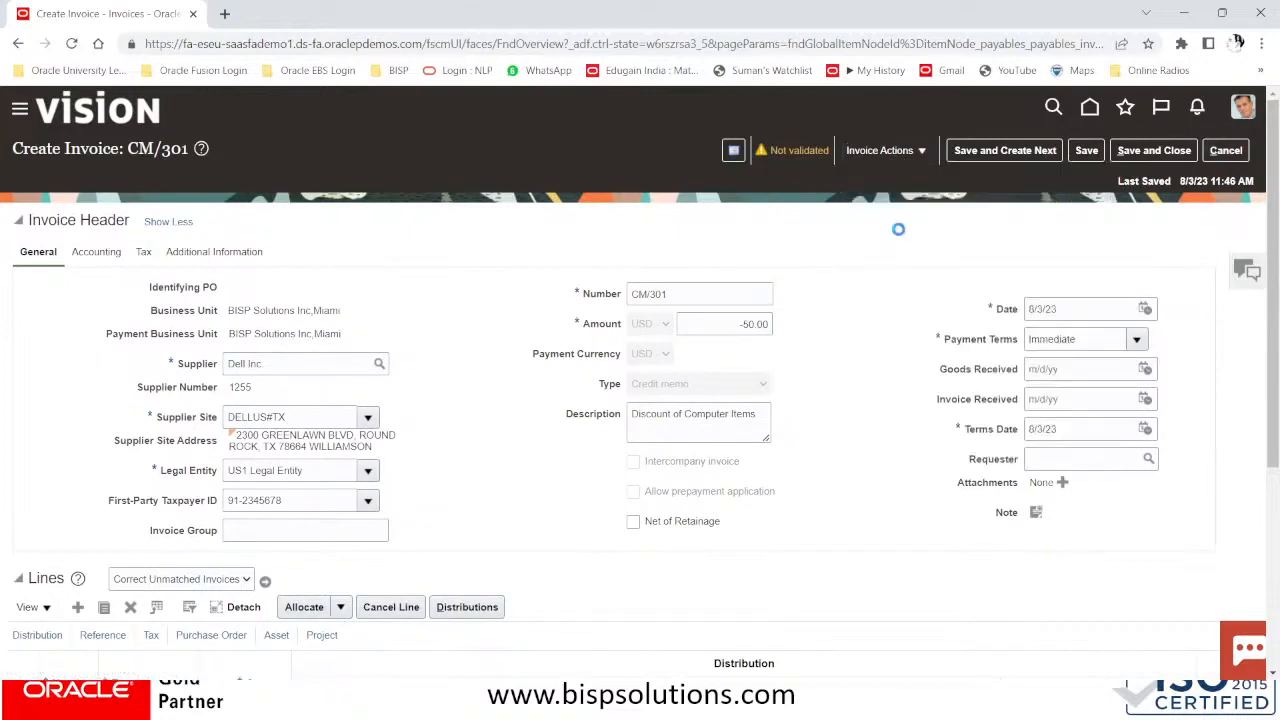
left_click(885, 148)
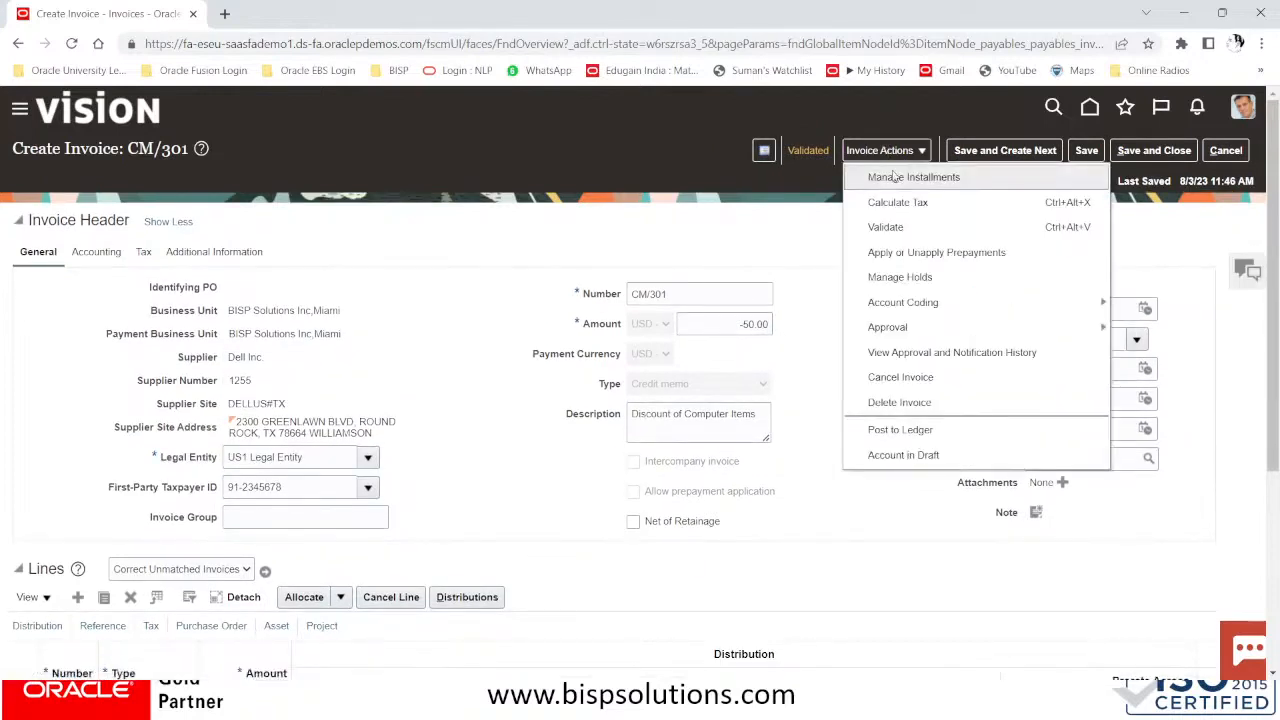
left_click(891, 174)
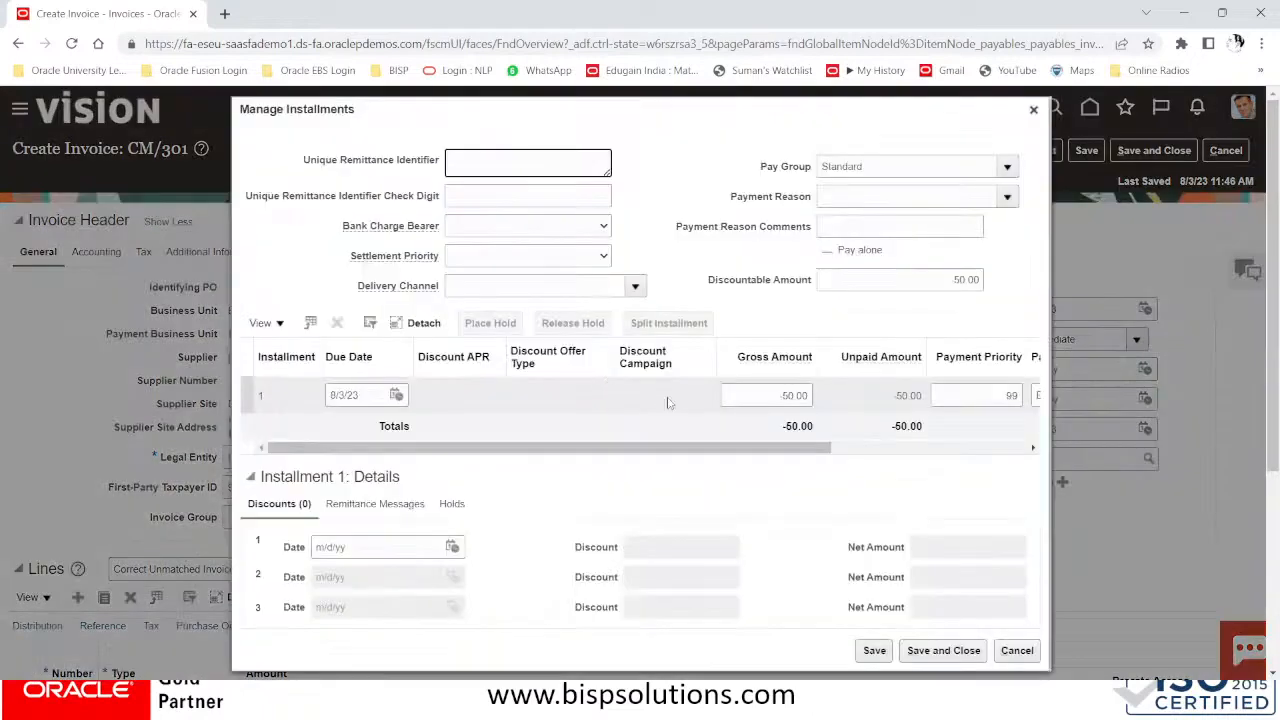
scroll(606, 229, "right", 5)
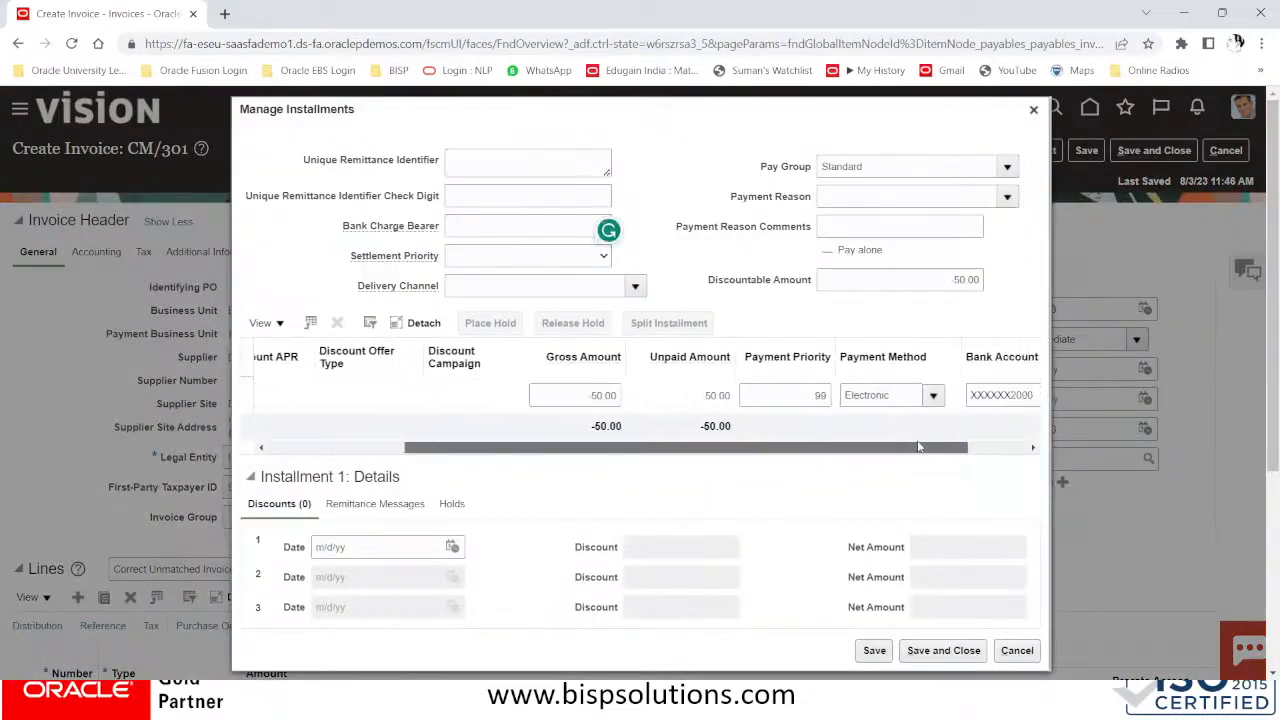
left_click_drag(1008, 444, 965, 432)
left_click_drag(1062, 440, 870, 436)
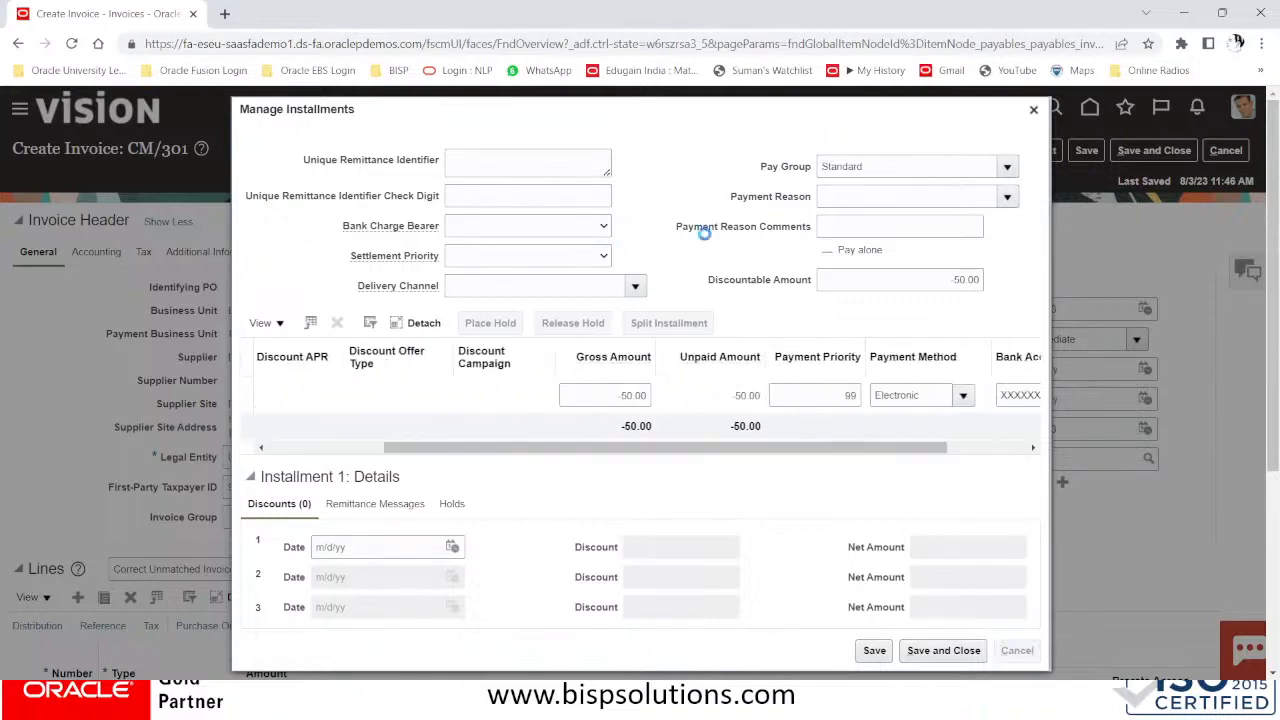
left_click(1076, 267)
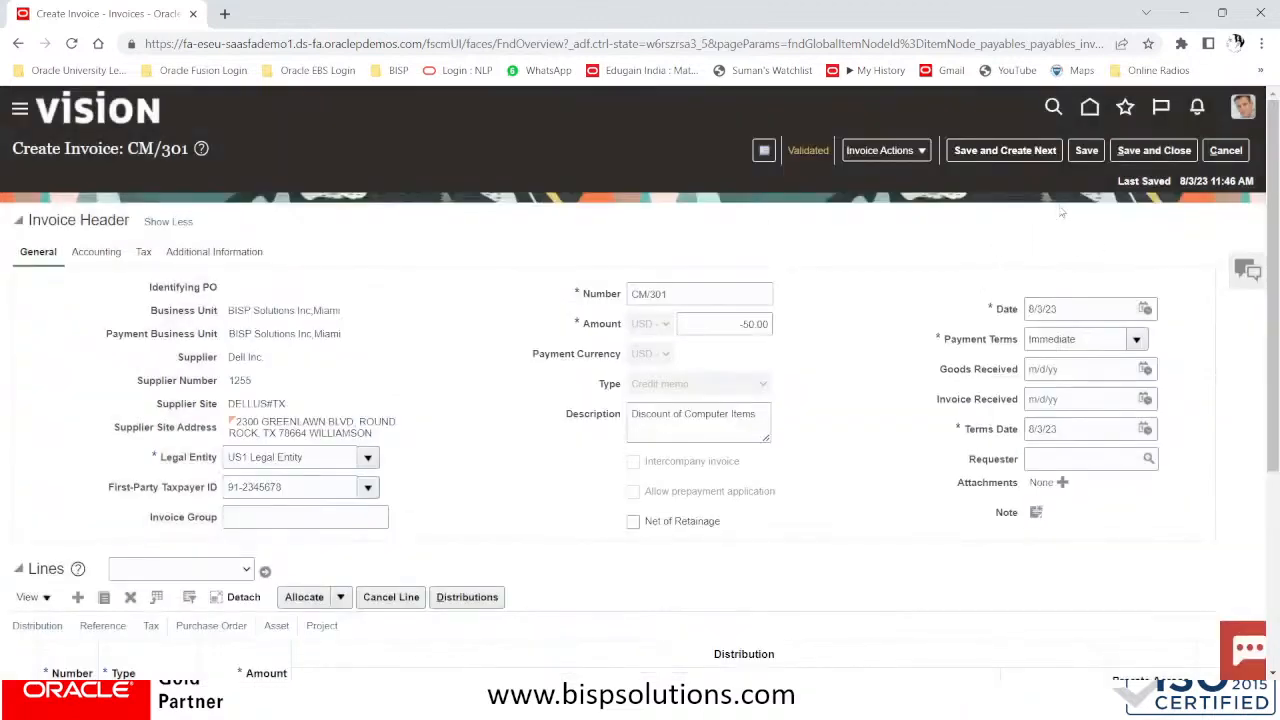
Save and close credit memo CM/301, then open the Manage Invoices task
left_click(1154, 151)
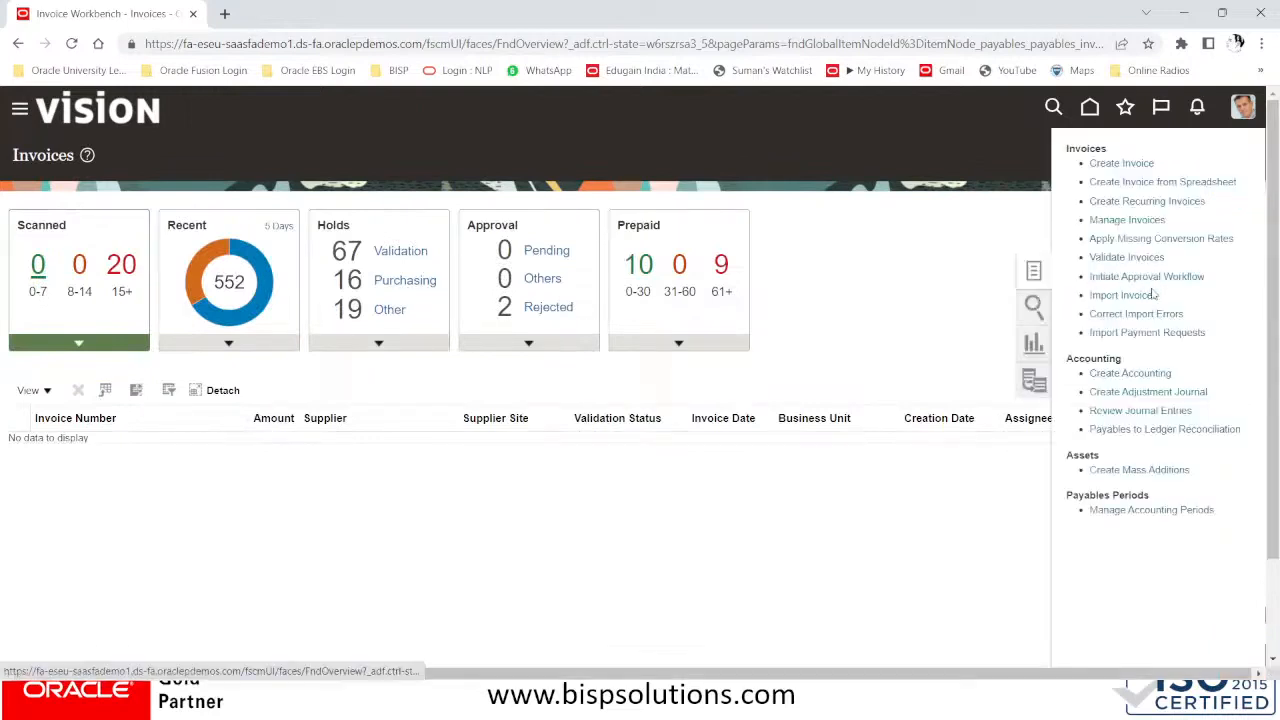
left_click(1126, 221)
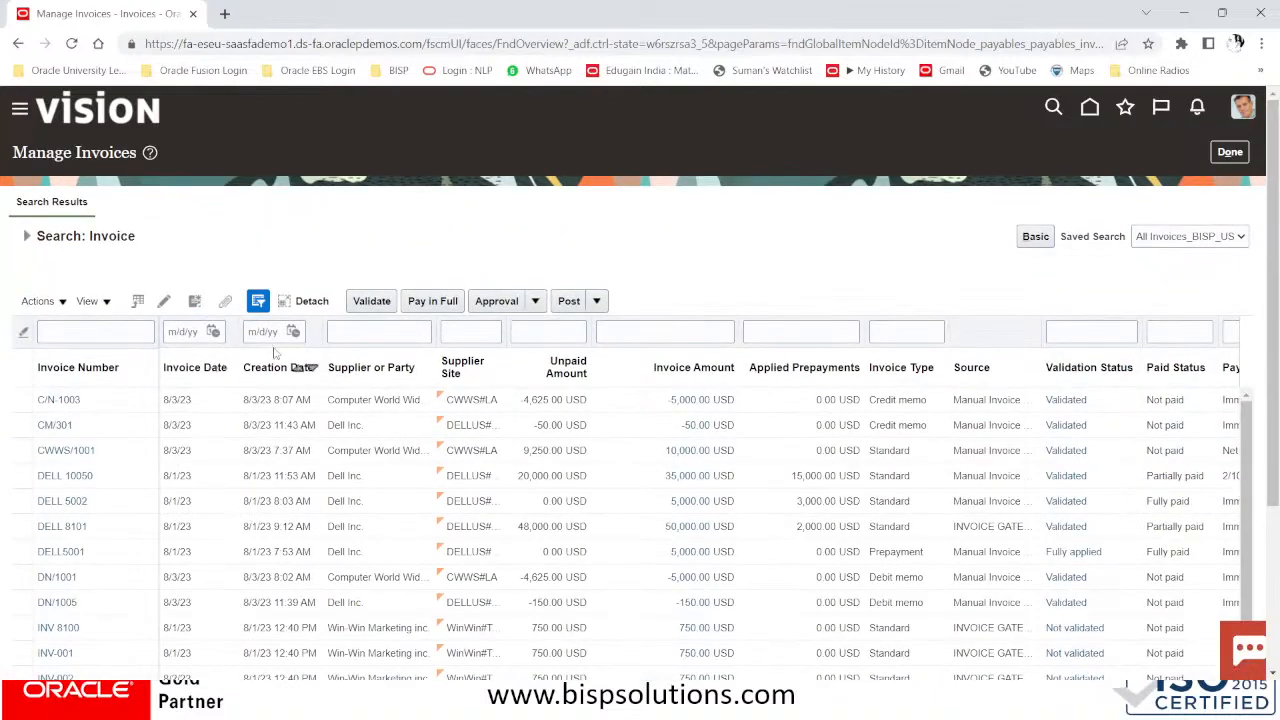
Filter invoices by supplier DELL INC and open invoice DELL 10050 from the results
left_click(371, 332)
type("DE")
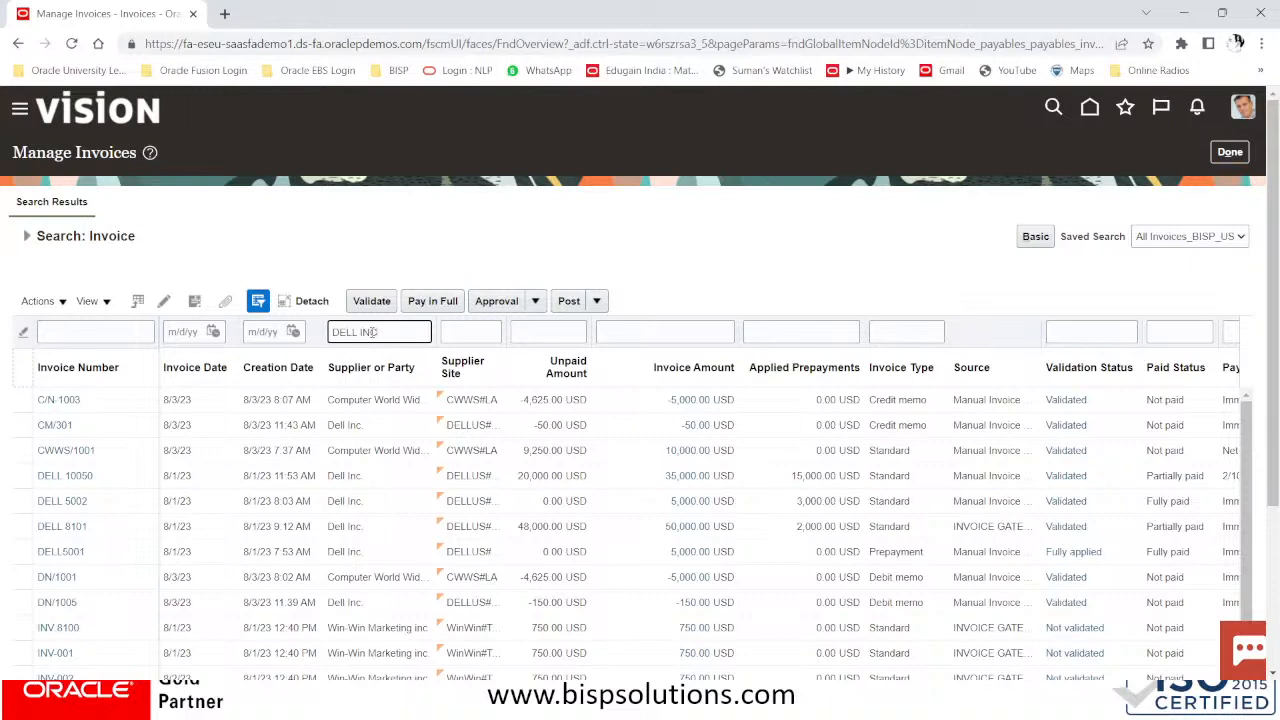
type("LL INC")
key("Return")
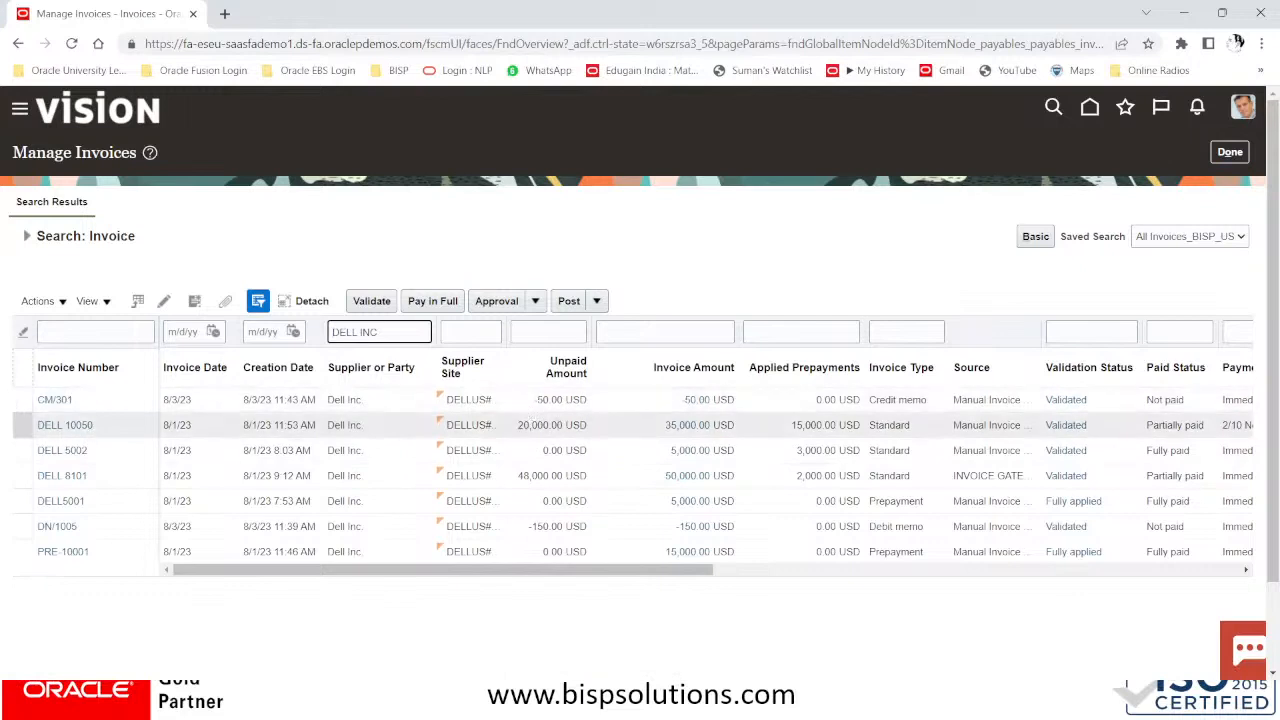
left_click_drag(579, 569, 720, 569)
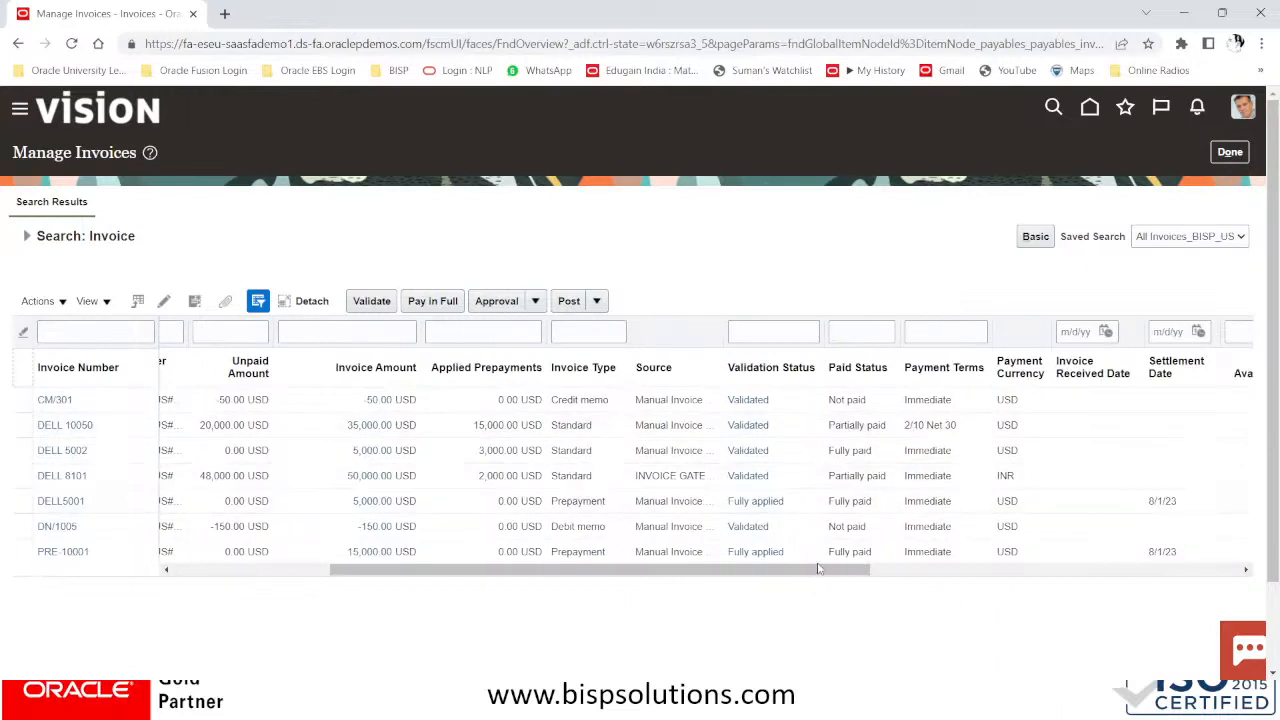
left_click_drag(818, 569, 532, 590)
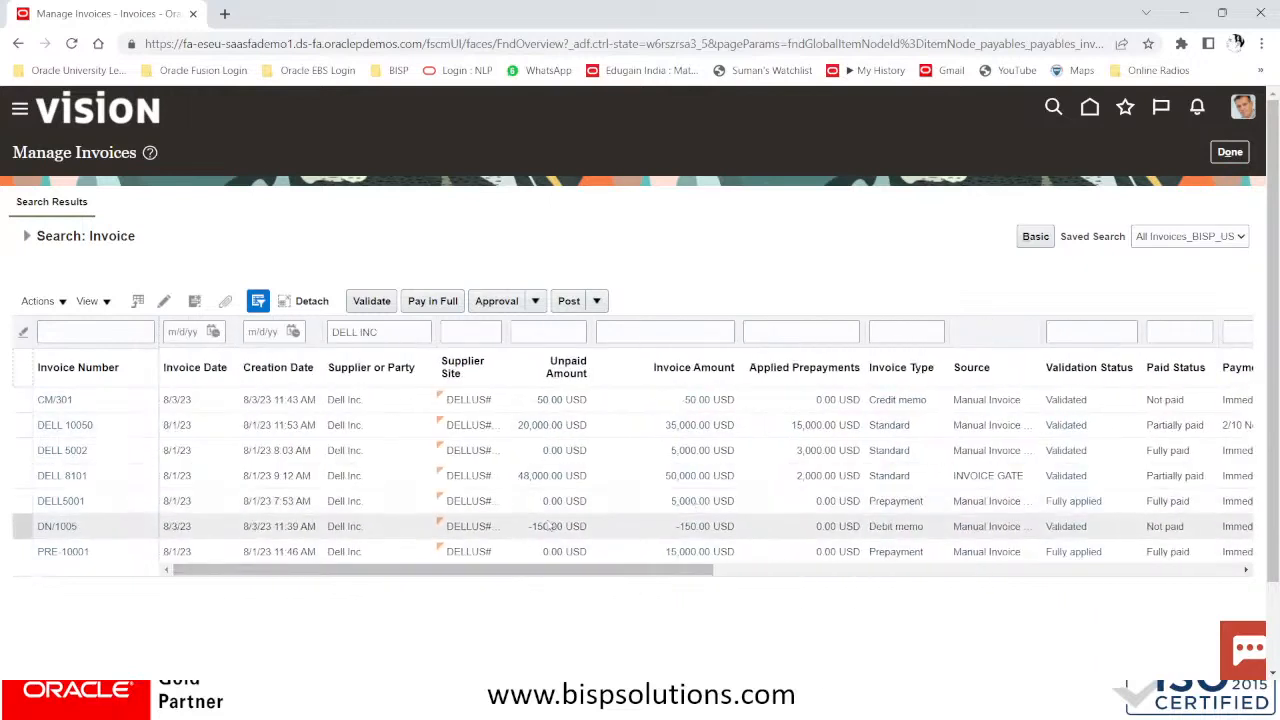
left_click(611, 474)
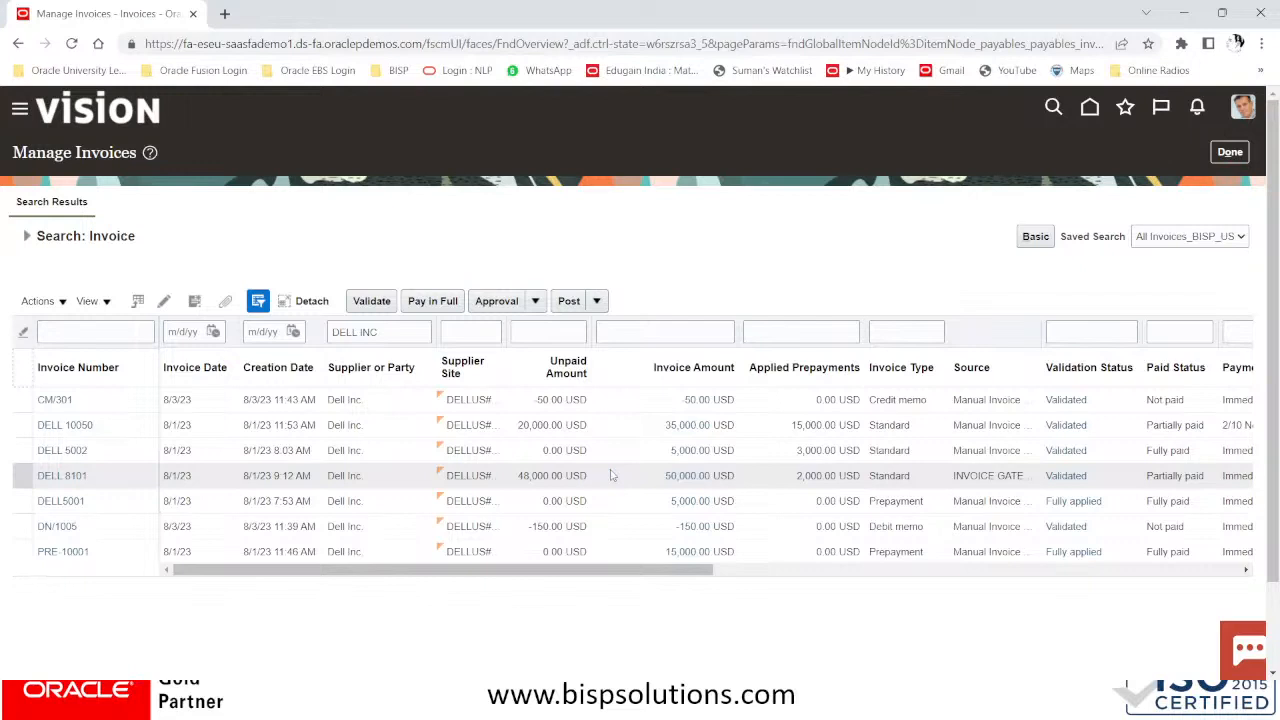
left_click(66, 424)
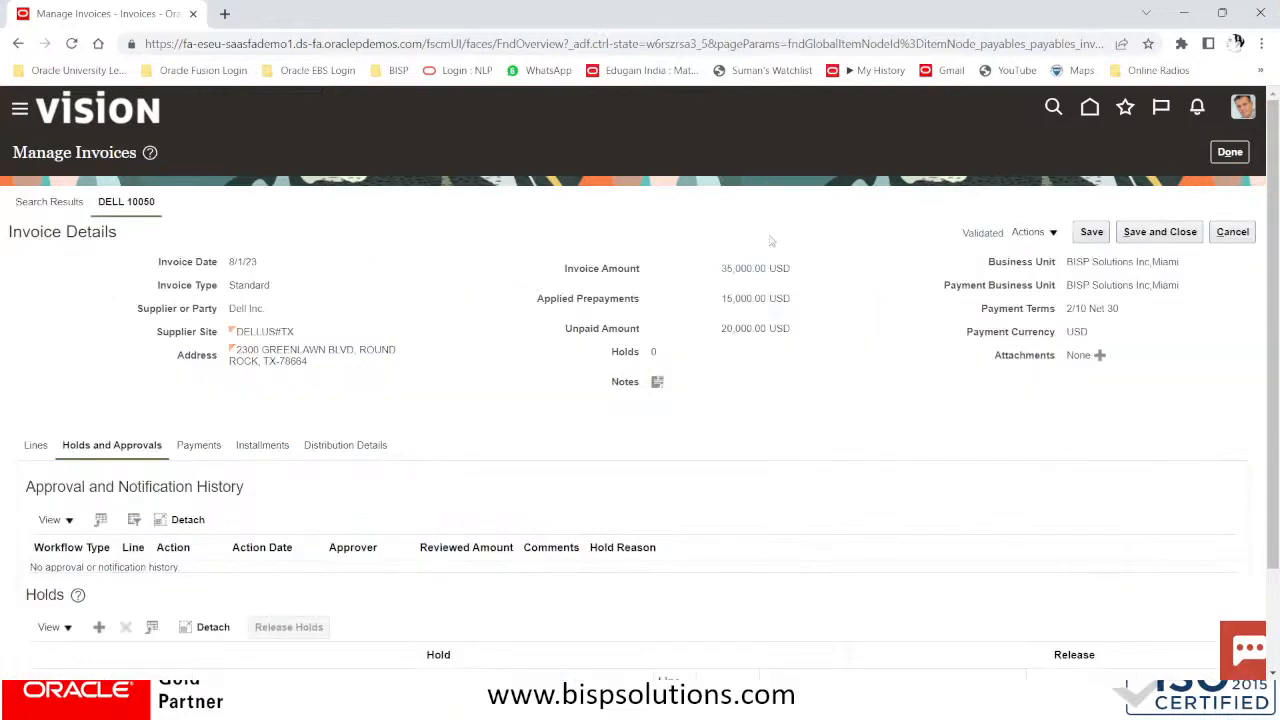
Edit DELL 10050 and review its installment: 700.00 discount, 19,300.00 net amount
left_click(1030, 233)
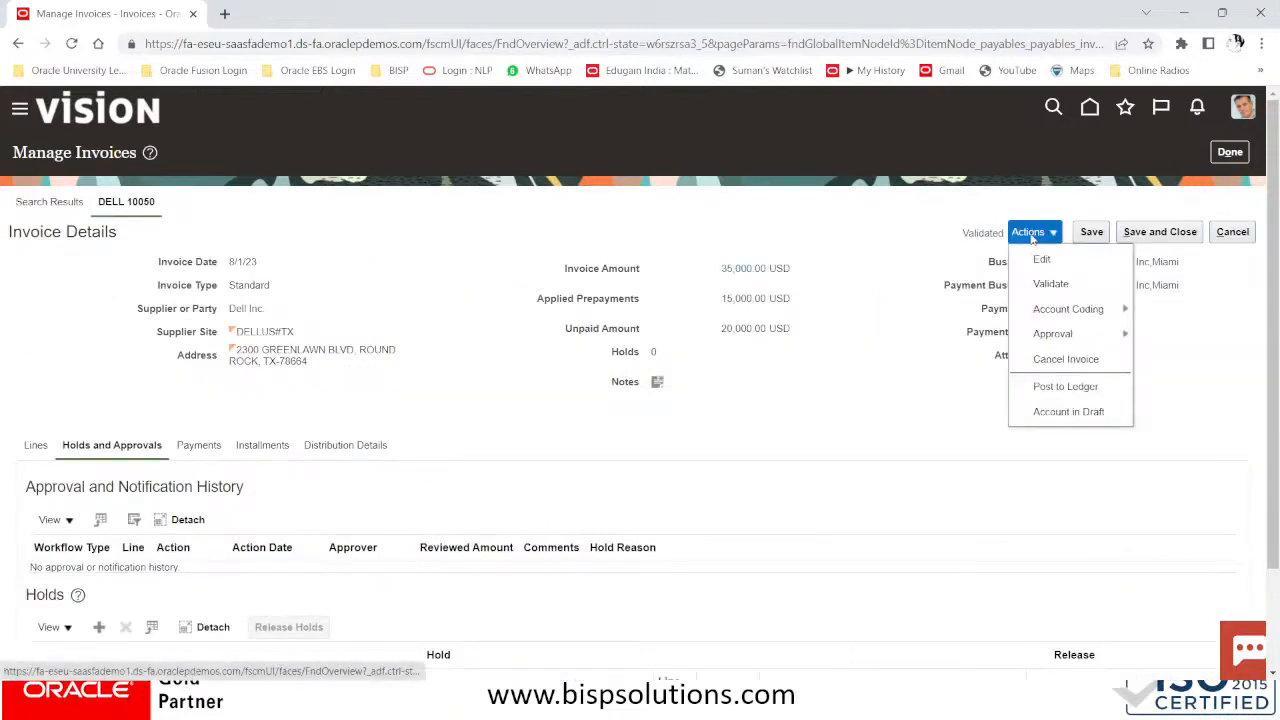
left_click(1034, 257)
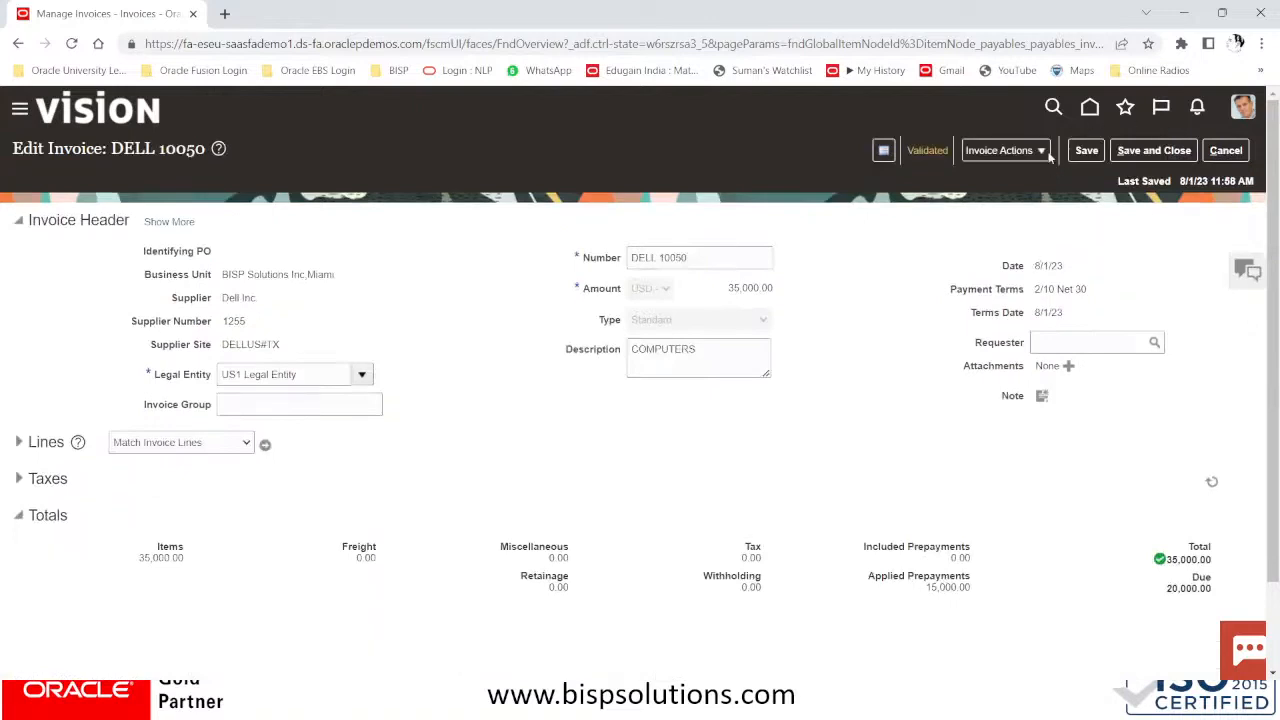
left_click(1000, 150)
left_click(1035, 178)
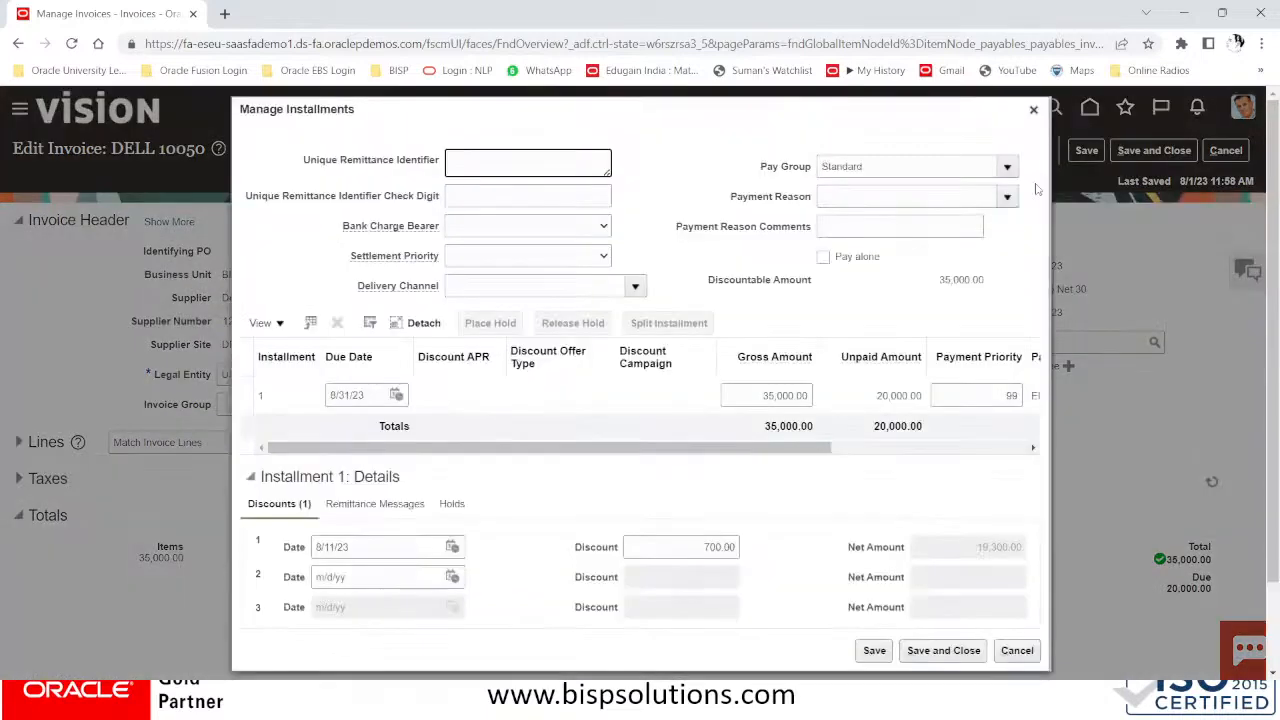
left_click_drag(640, 450, 846, 463)
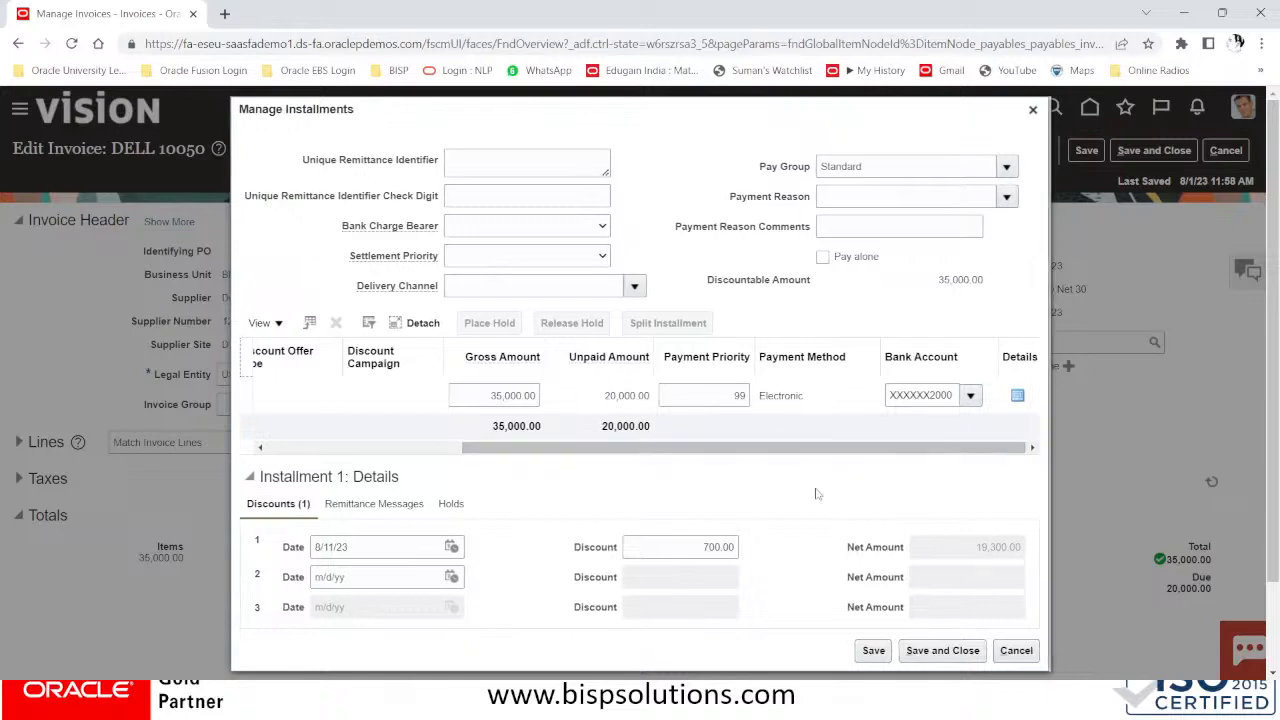
left_click_drag(728, 451, 420, 453)
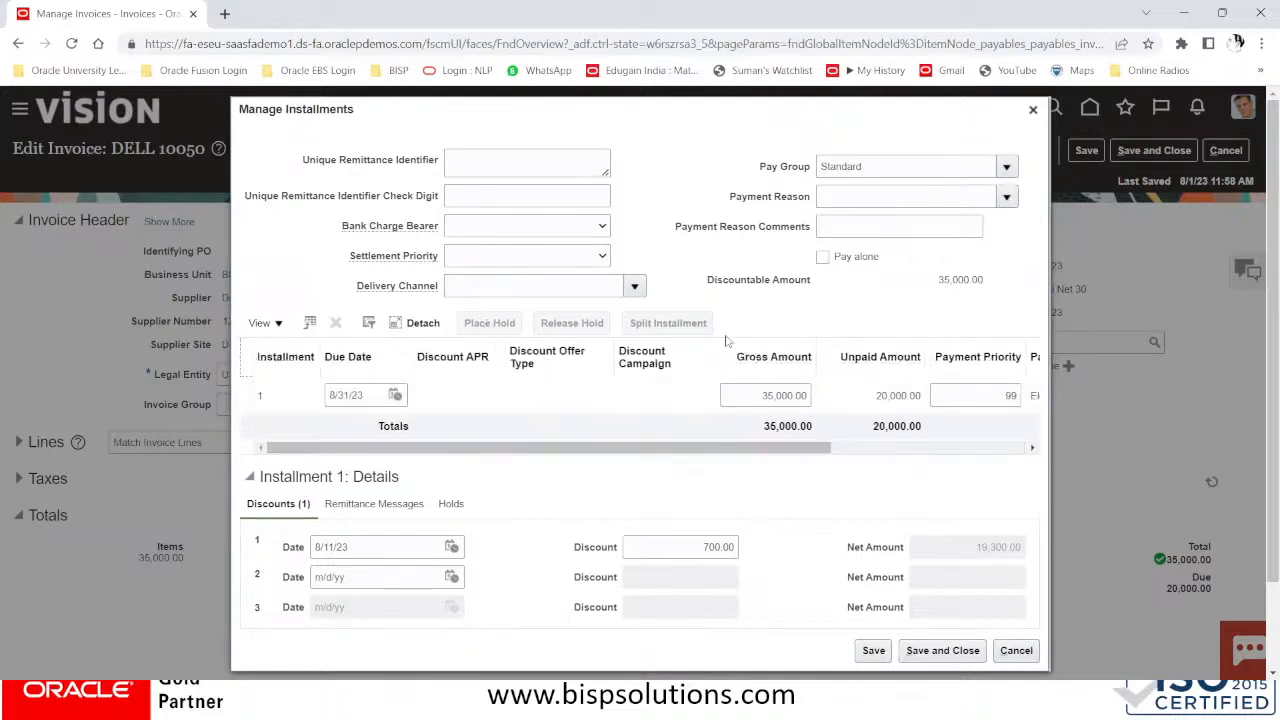
left_click(1031, 109)
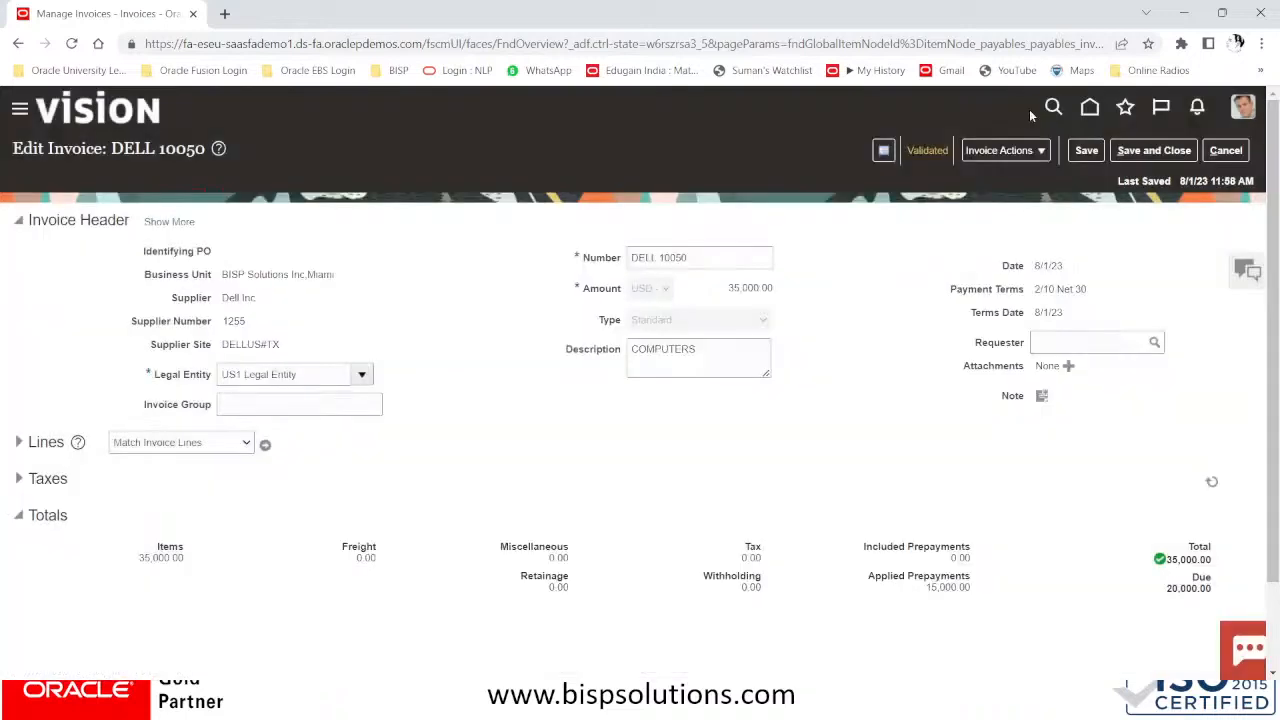
Start a 19,600.00 USD pay-in-full for DELL 10050, cancel it, and exit without saving
left_click(990, 155)
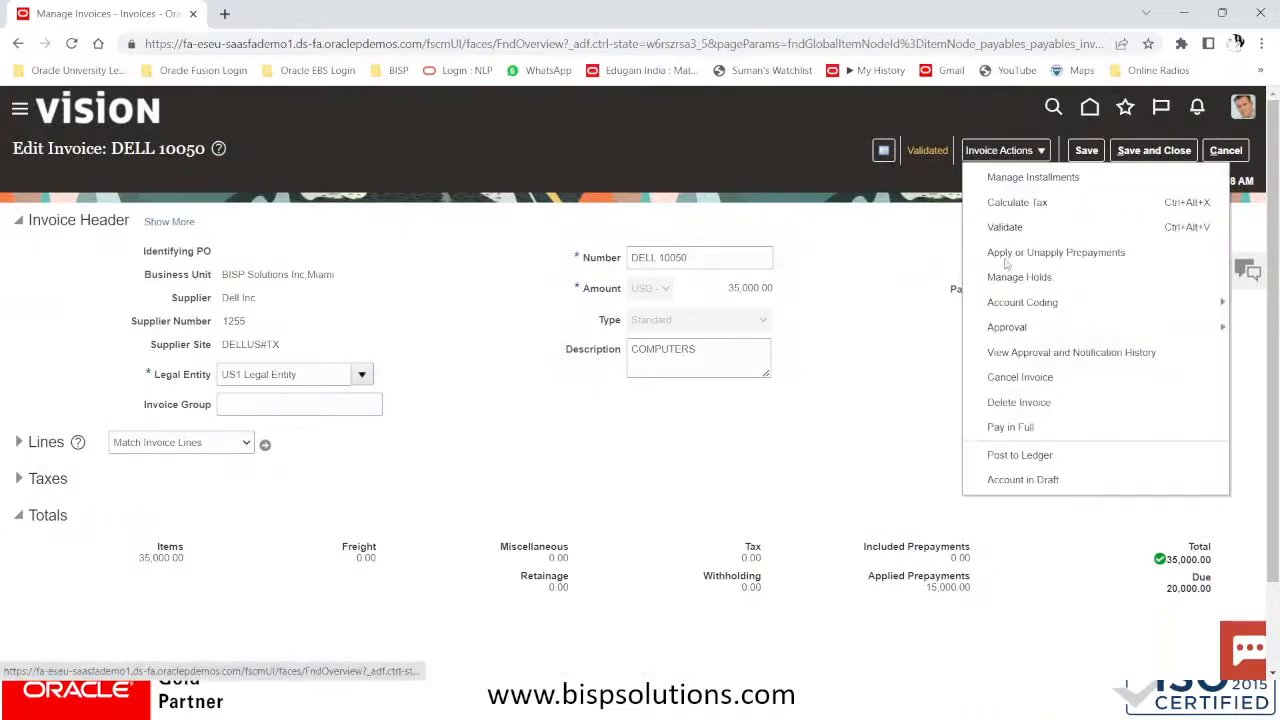
left_click(1015, 427)
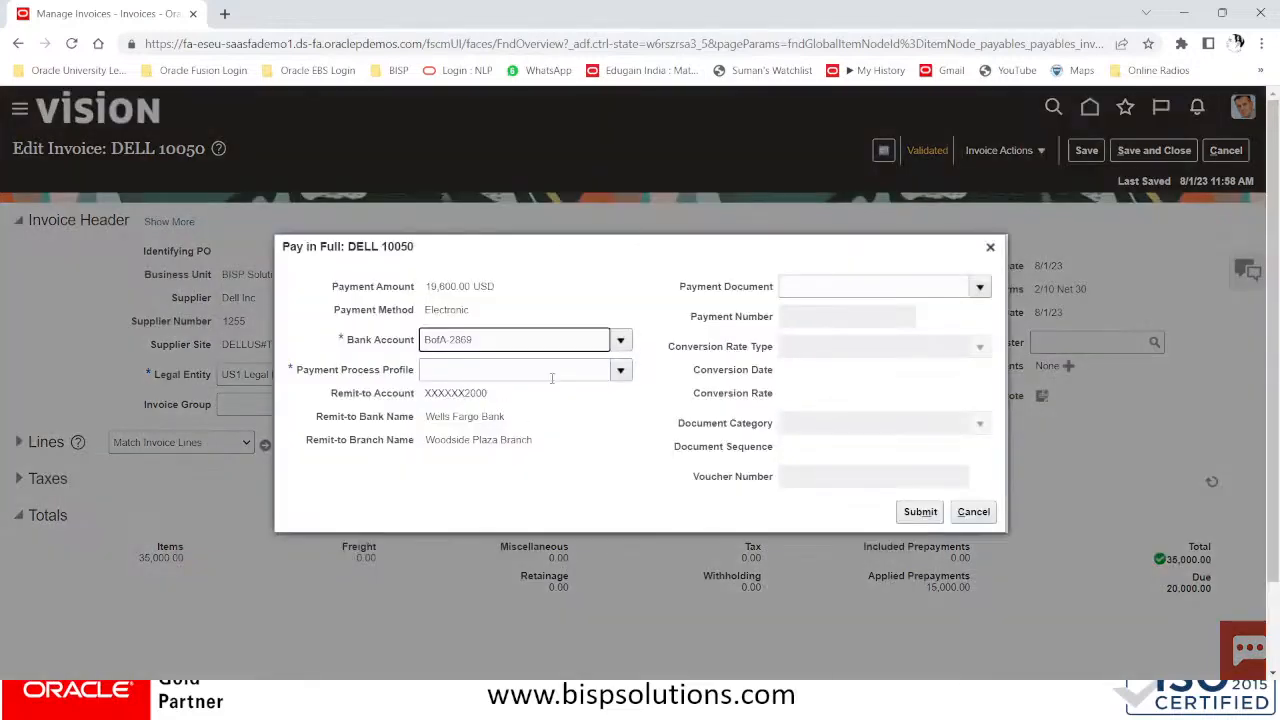
left_click(620, 373)
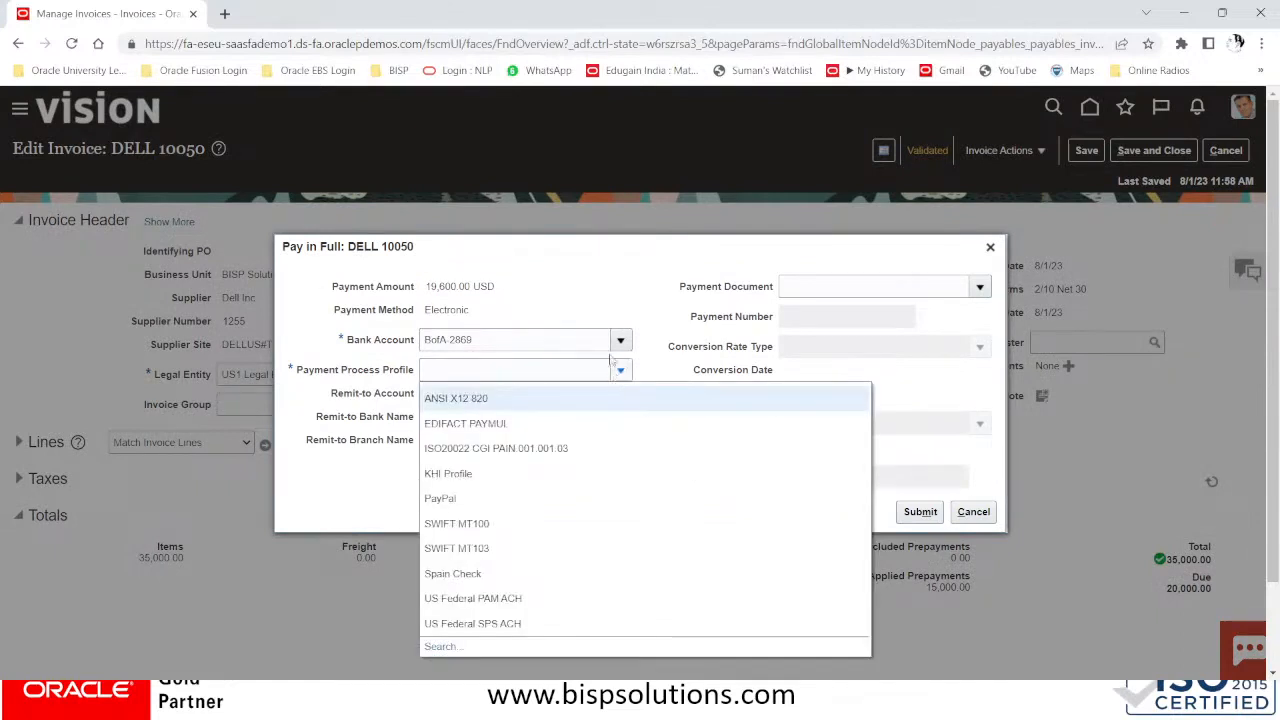
left_click(664, 246)
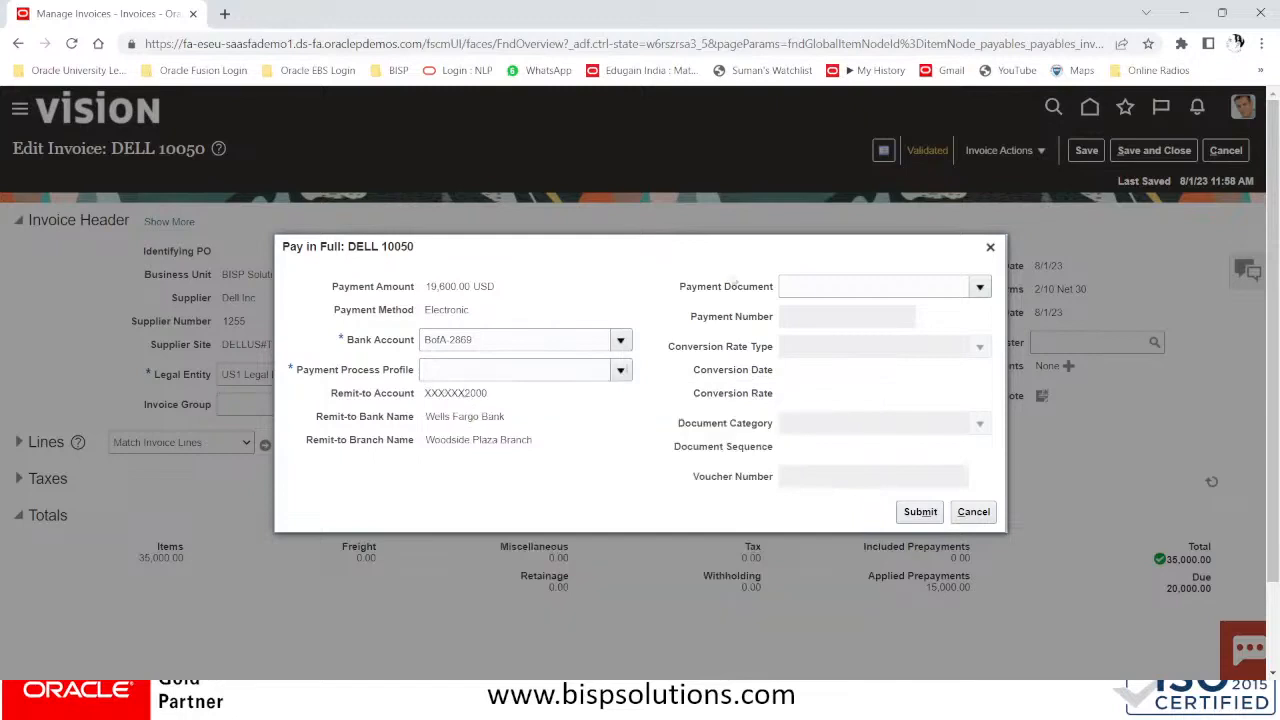
left_click(972, 512)
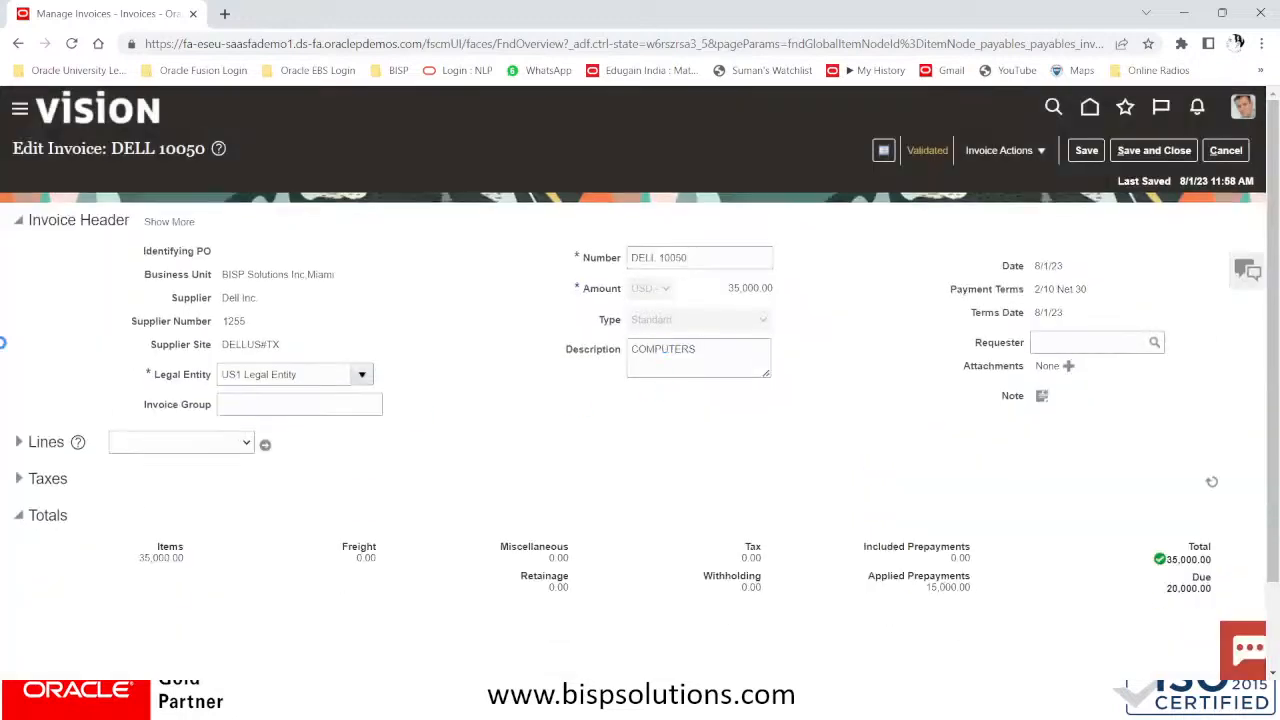
left_click(1226, 150)
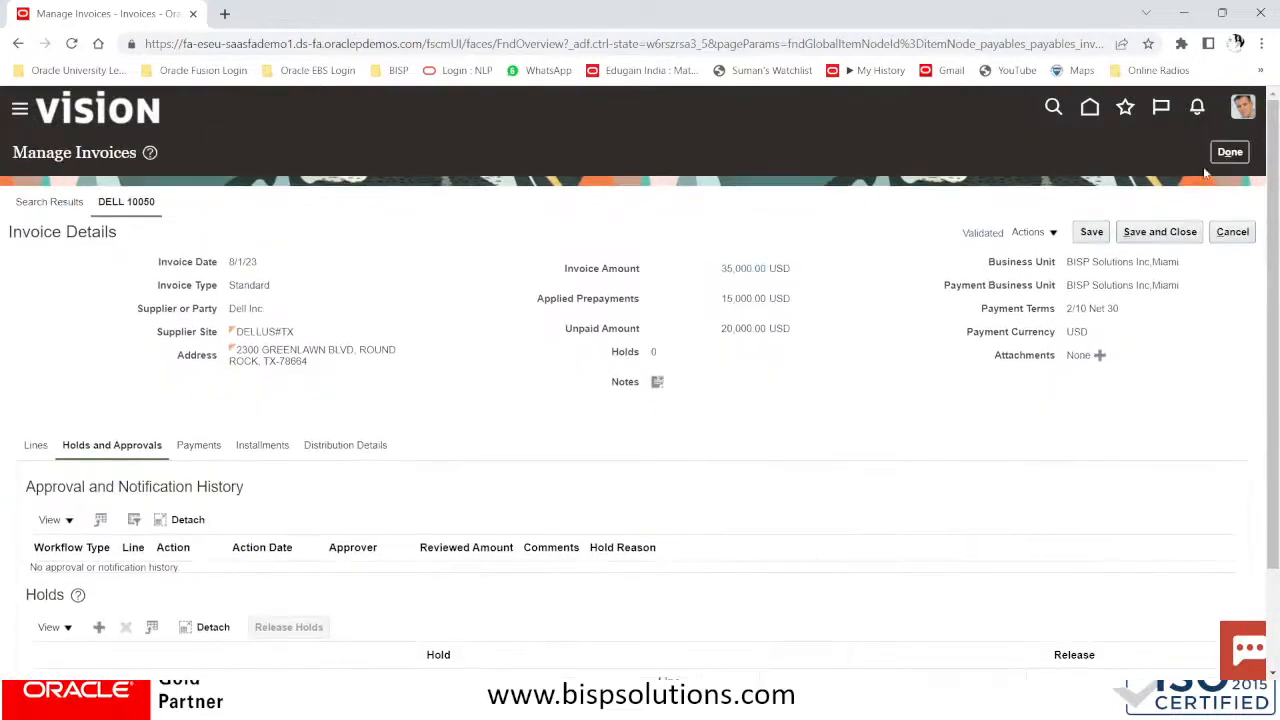
left_click(1229, 152)
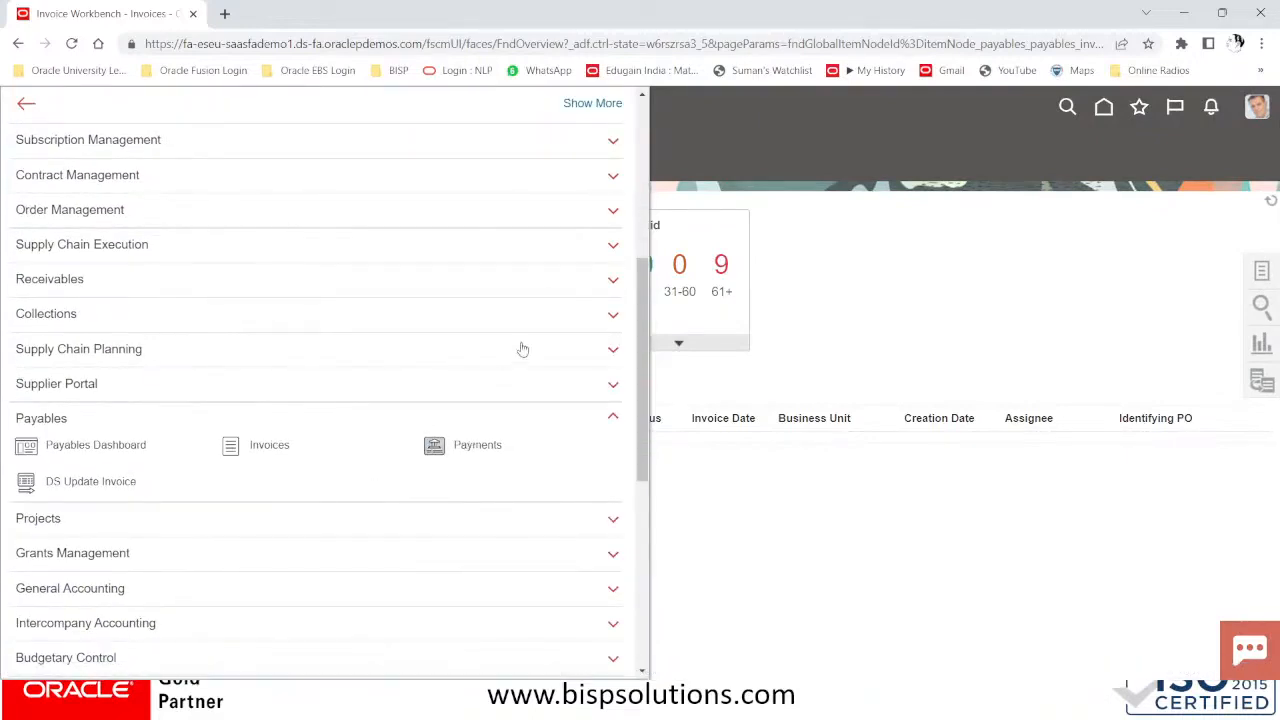
From the Payments work area, start a Quick payment for BISP Solutions Inc.Miami
left_click(465, 450)
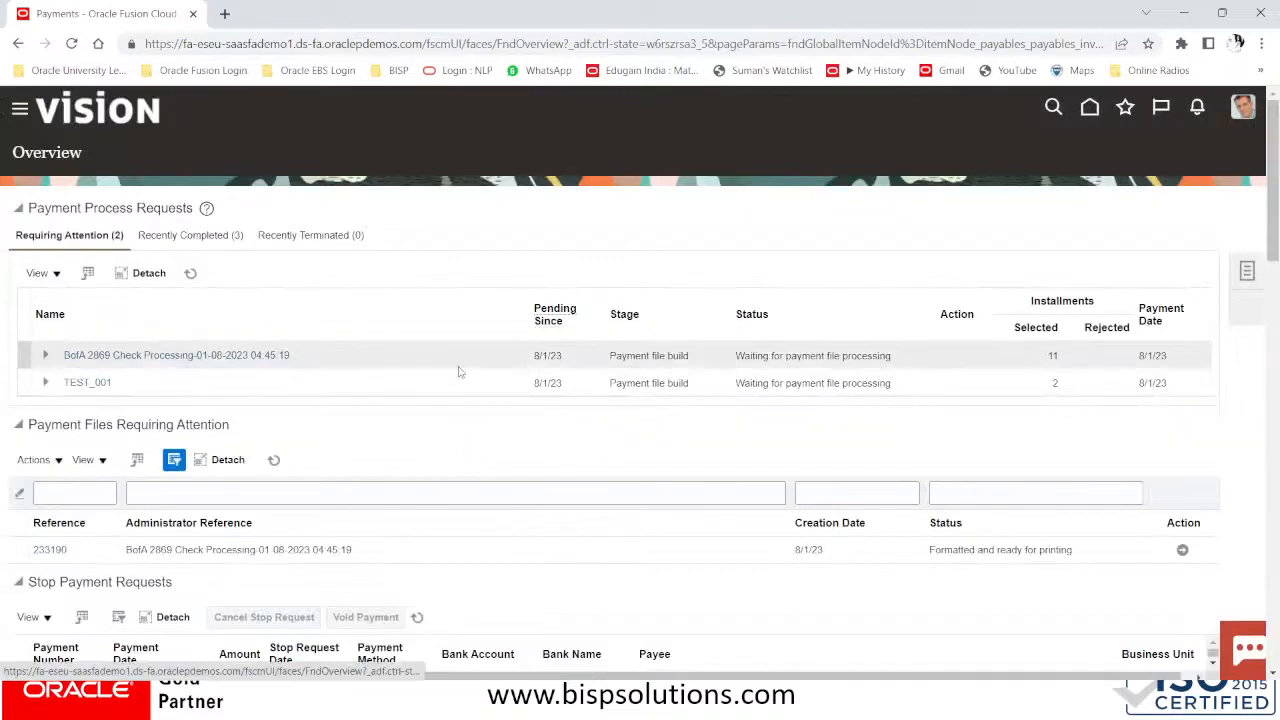
left_click(1247, 270)
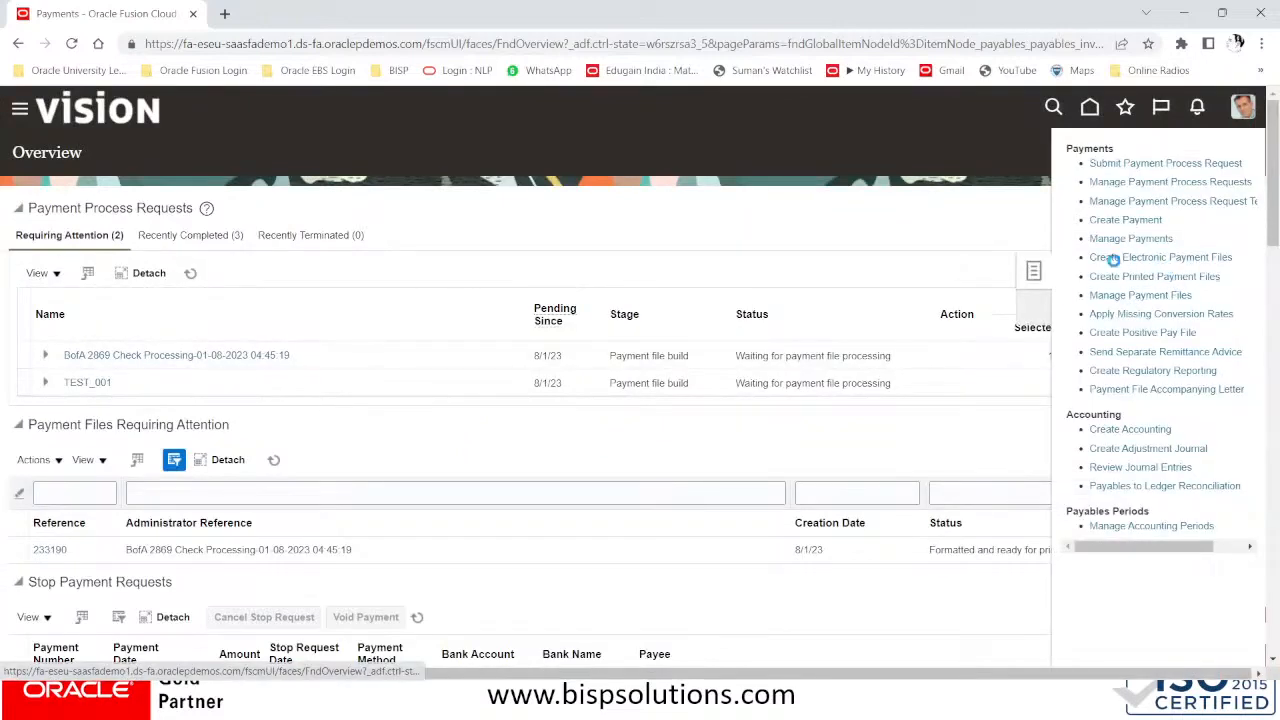
left_click(1125, 220)
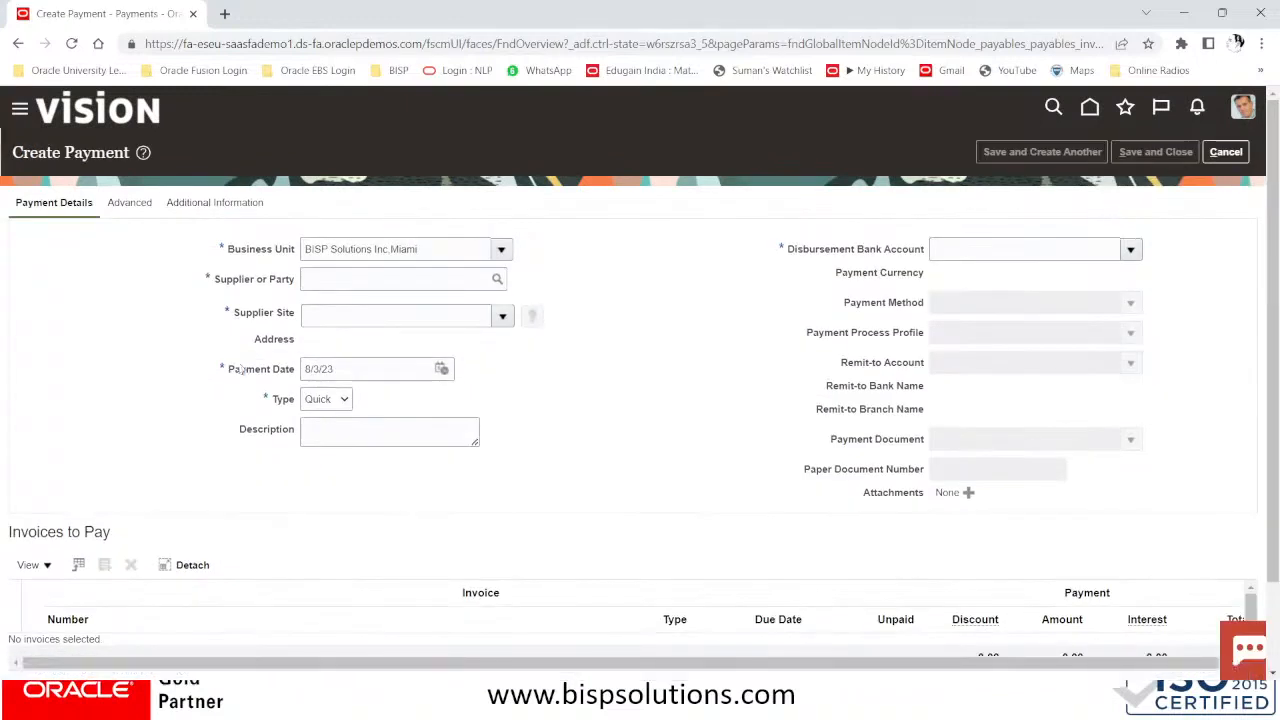
Set the payment's supplier to Dell Inc
left_click(348, 283)
type("DE")
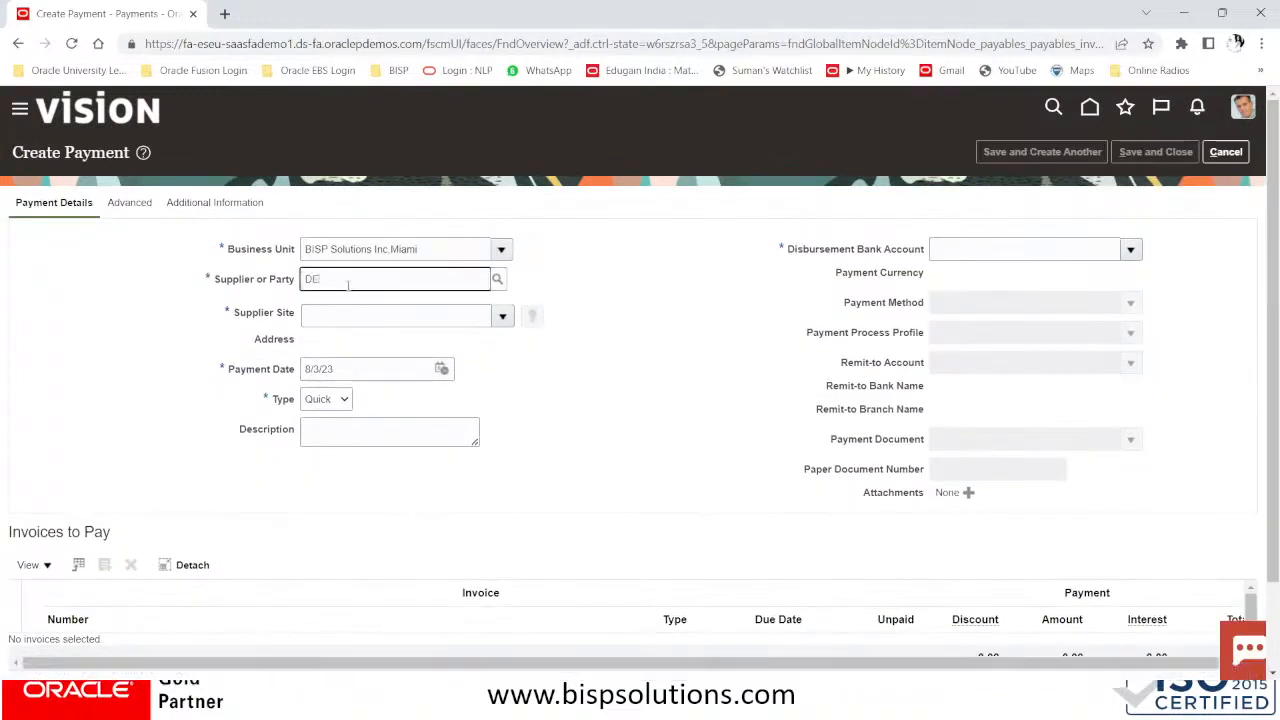
type("LL INV")
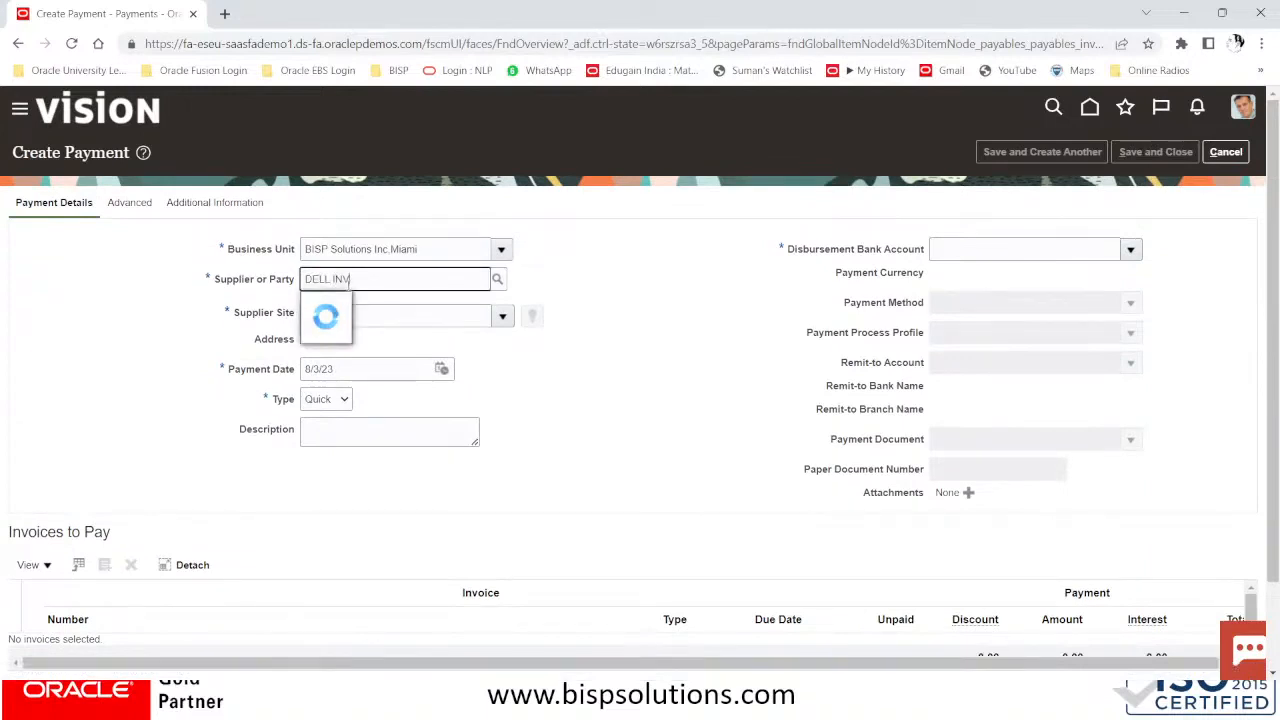
key("BackSpace")
type("C")
left_click(347, 303)
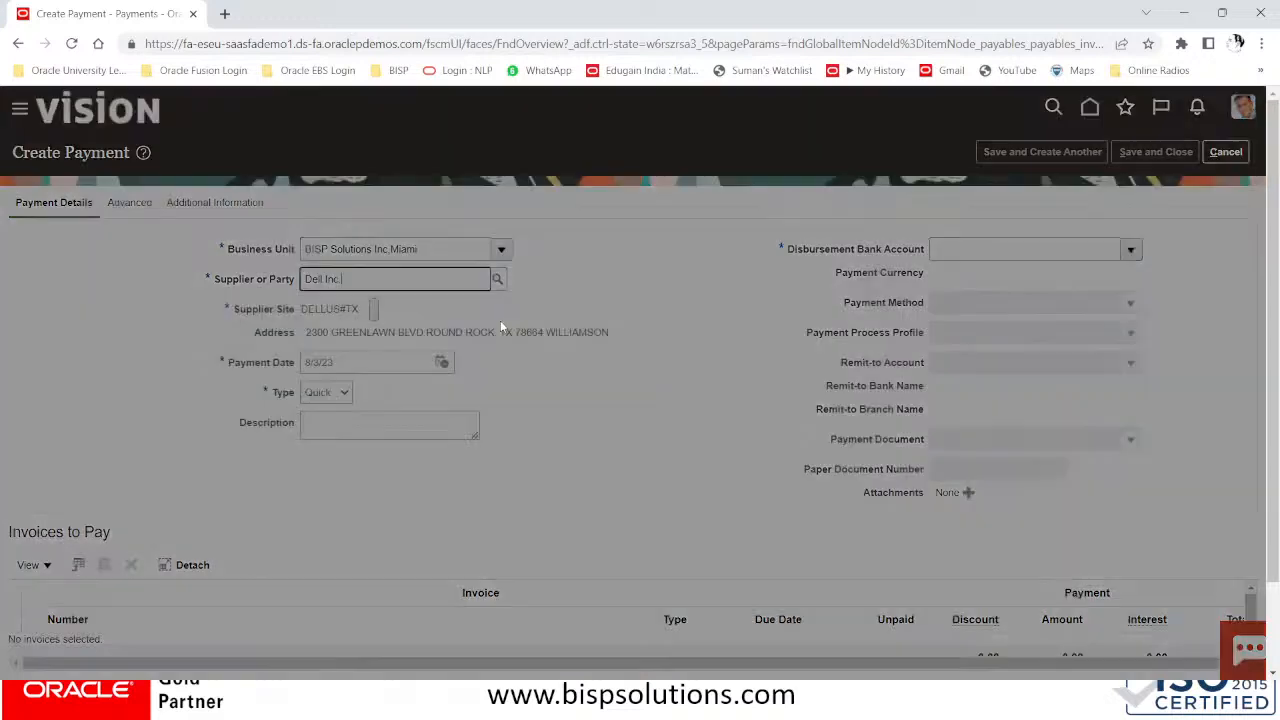
left_click(716, 407)
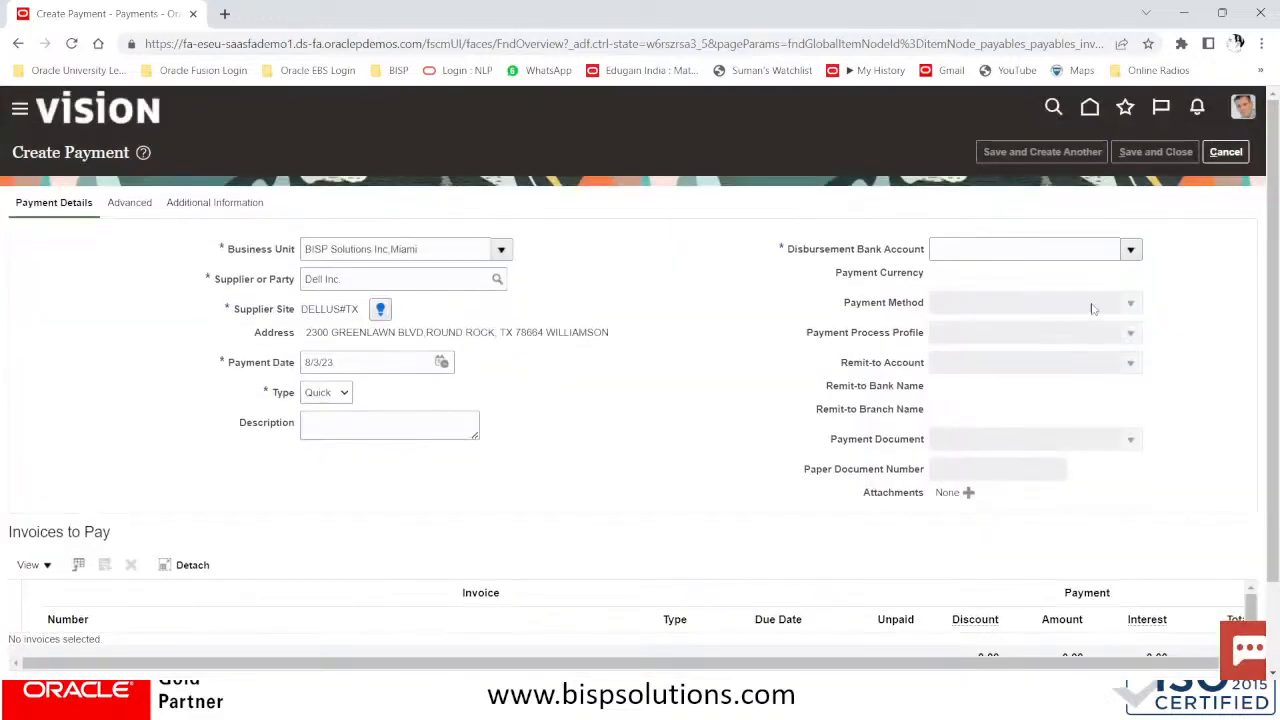
Pay from the BofA disbursement account using payment process profile EDIFACT PAYMUL
left_click(1133, 252)
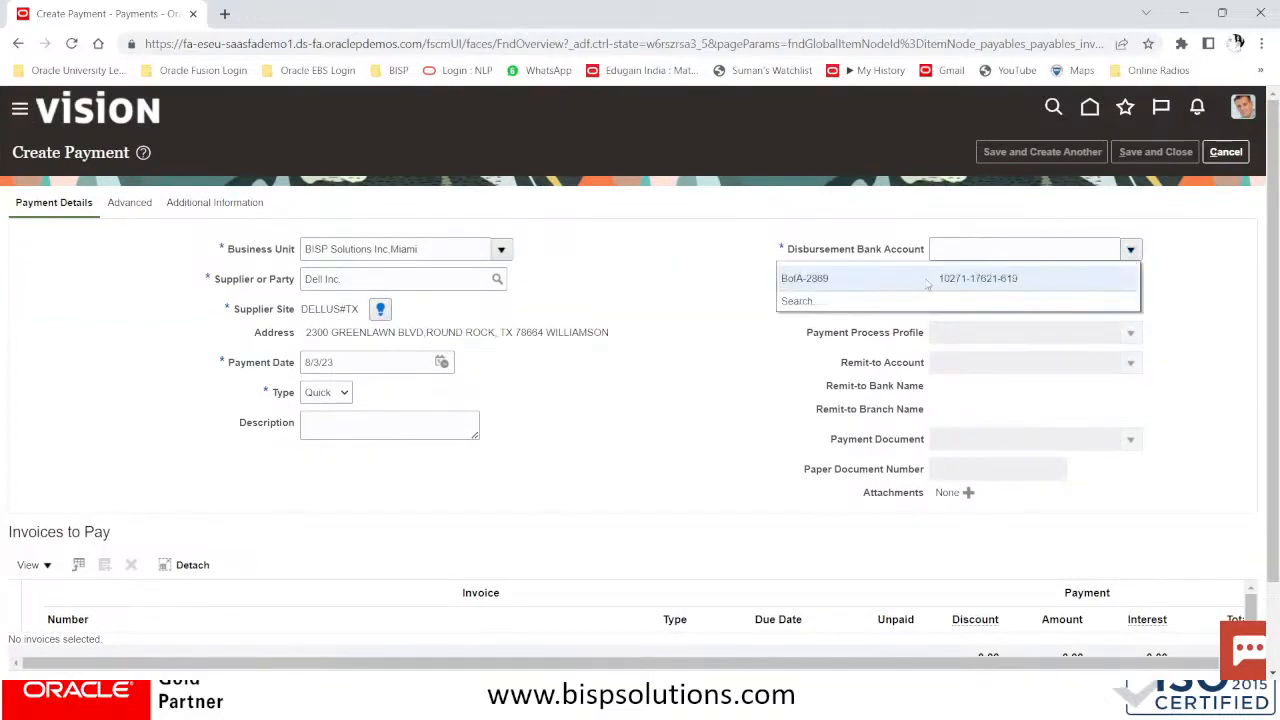
left_click(924, 278)
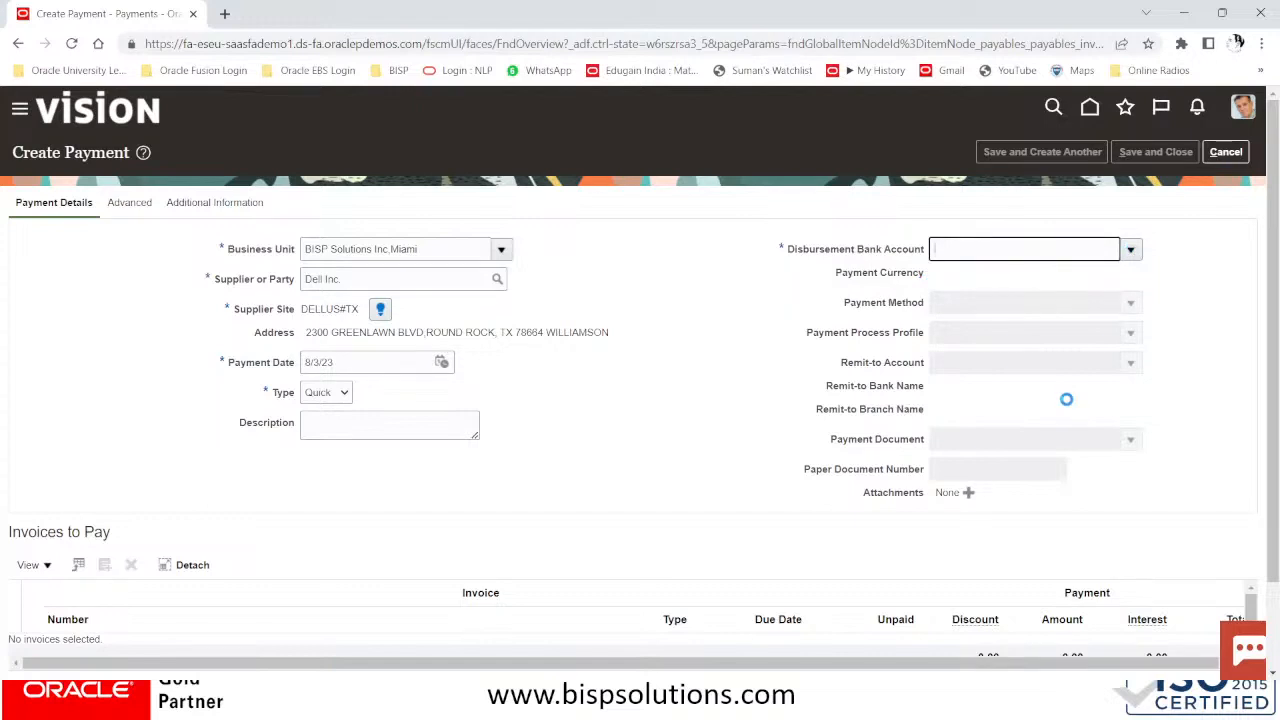
left_click(1048, 343)
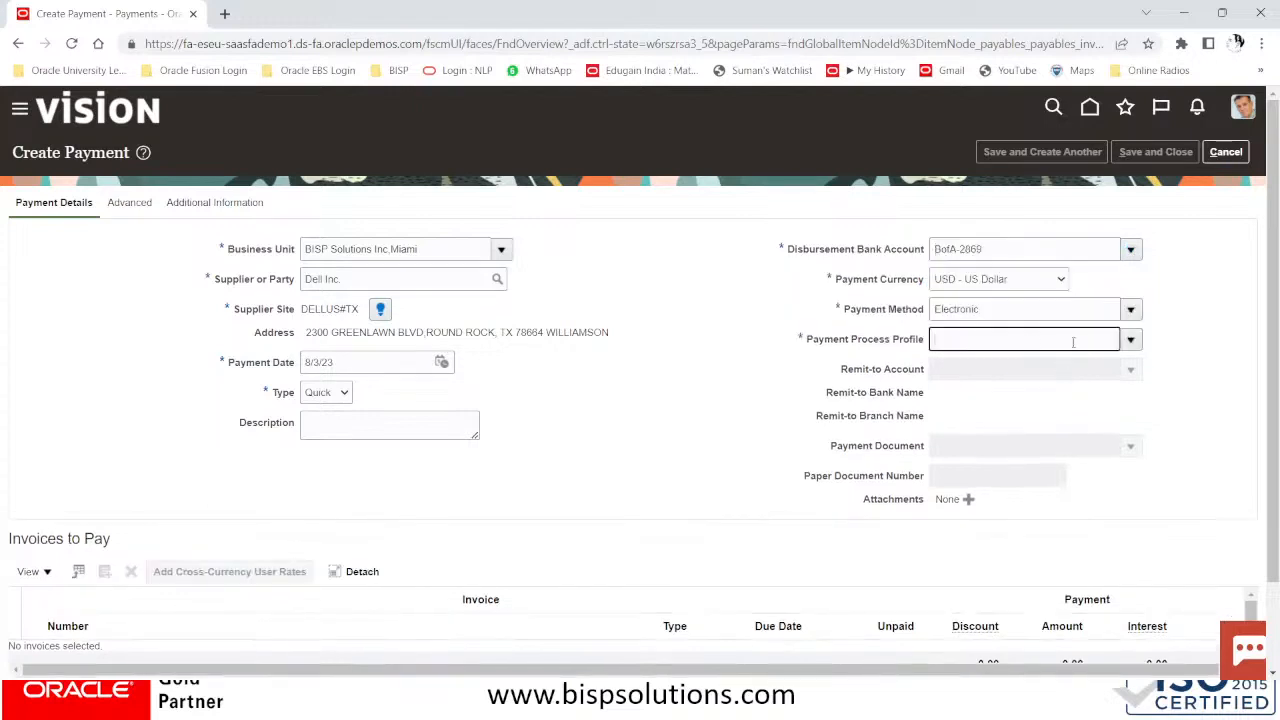
left_click(1131, 340)
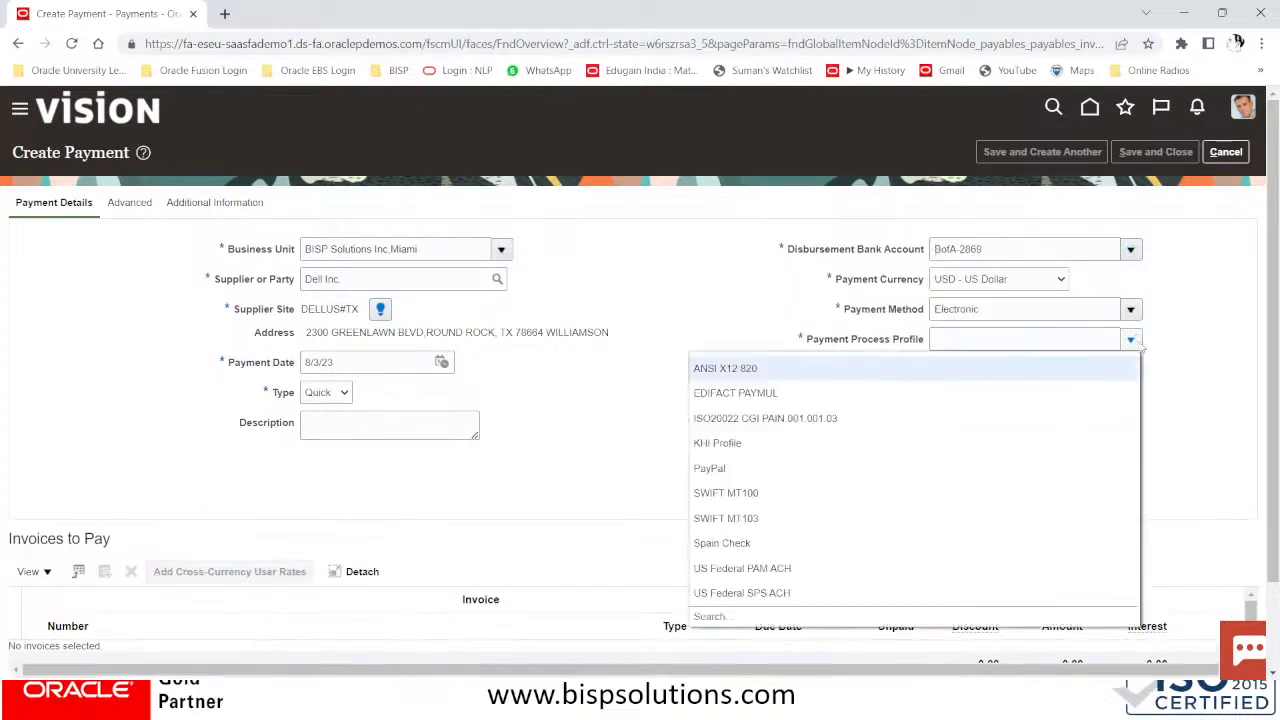
left_click(771, 392)
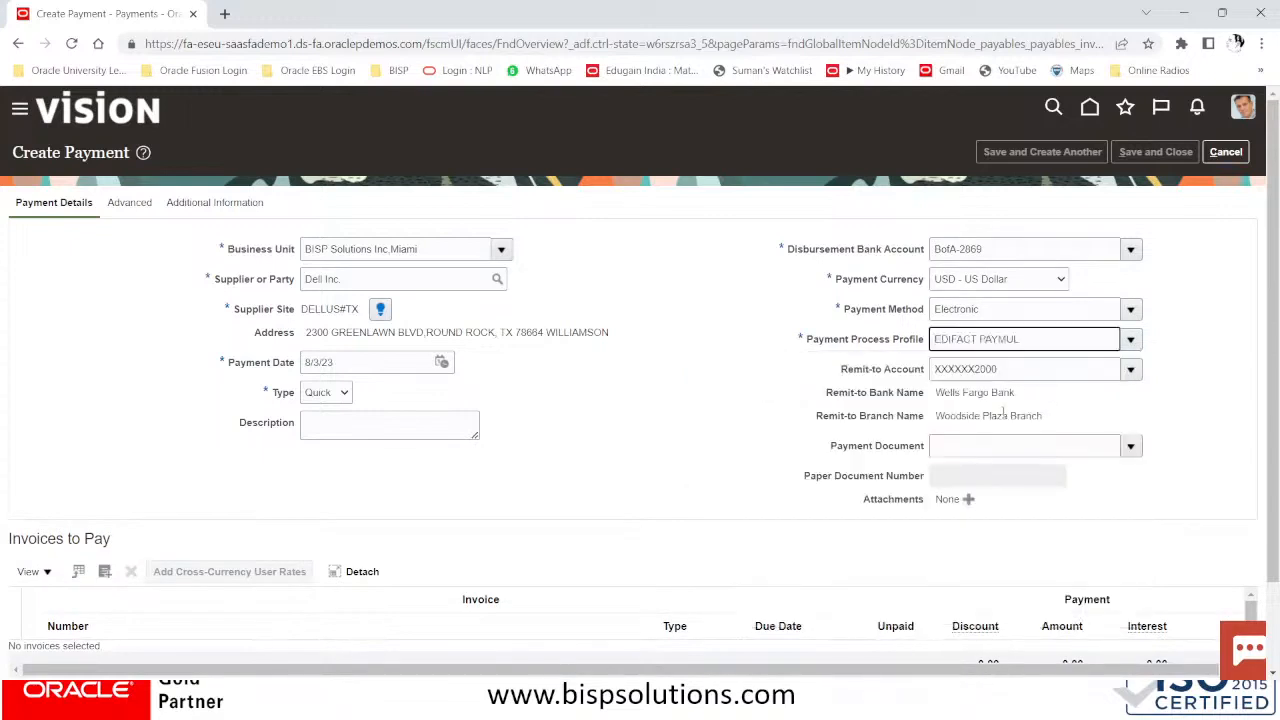
scroll(756, 530, "down", 1)
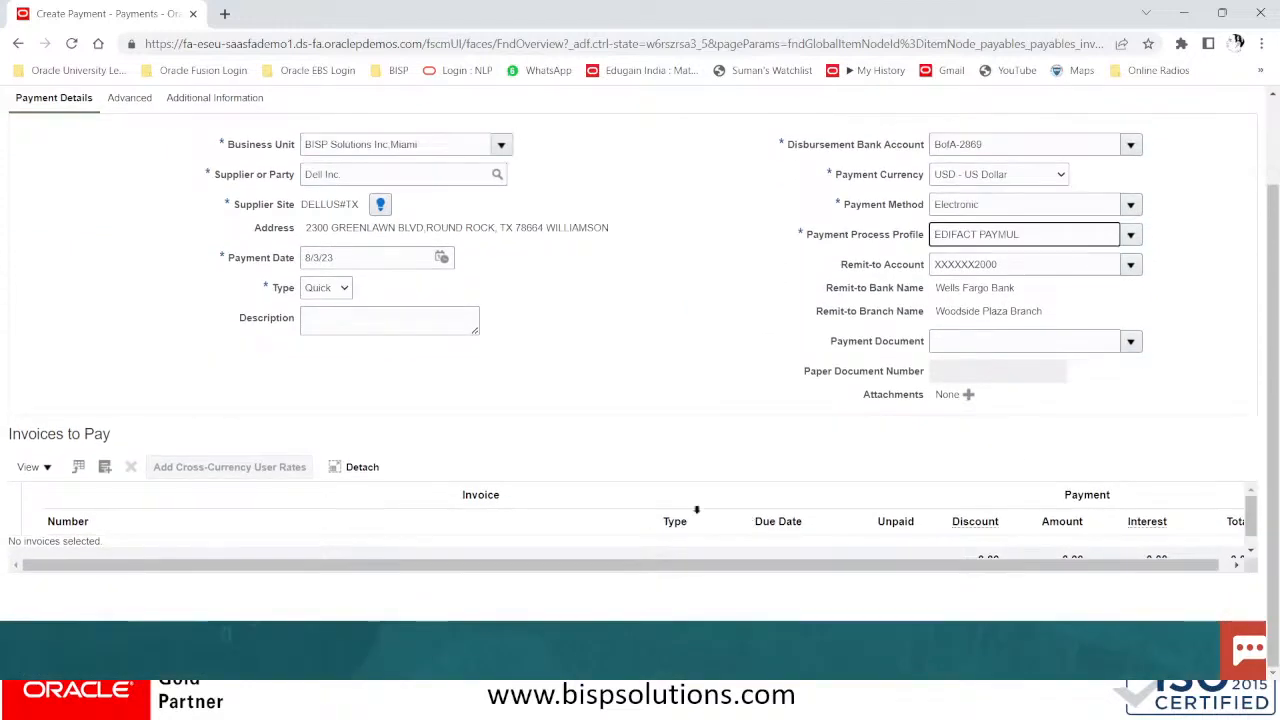
Add invoices DELL 10050, DN/1005 and CM/301 to the payment
left_click(106, 468)
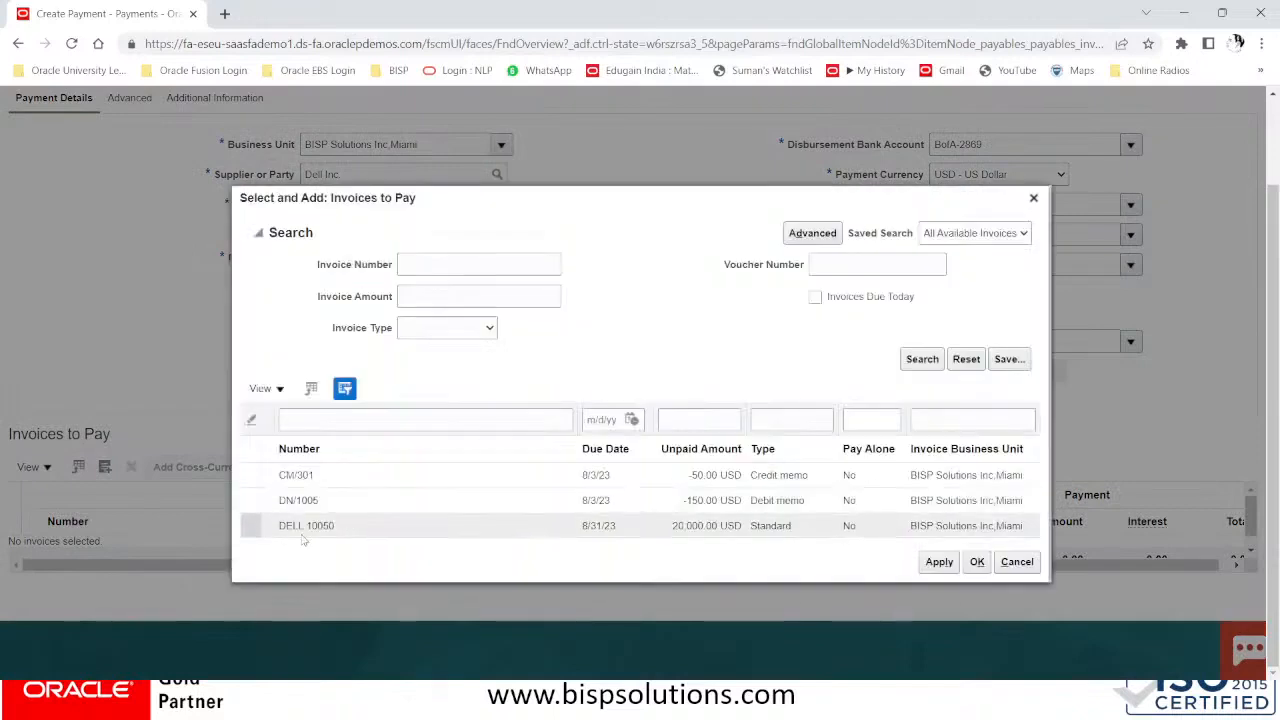
left_click(261, 530)
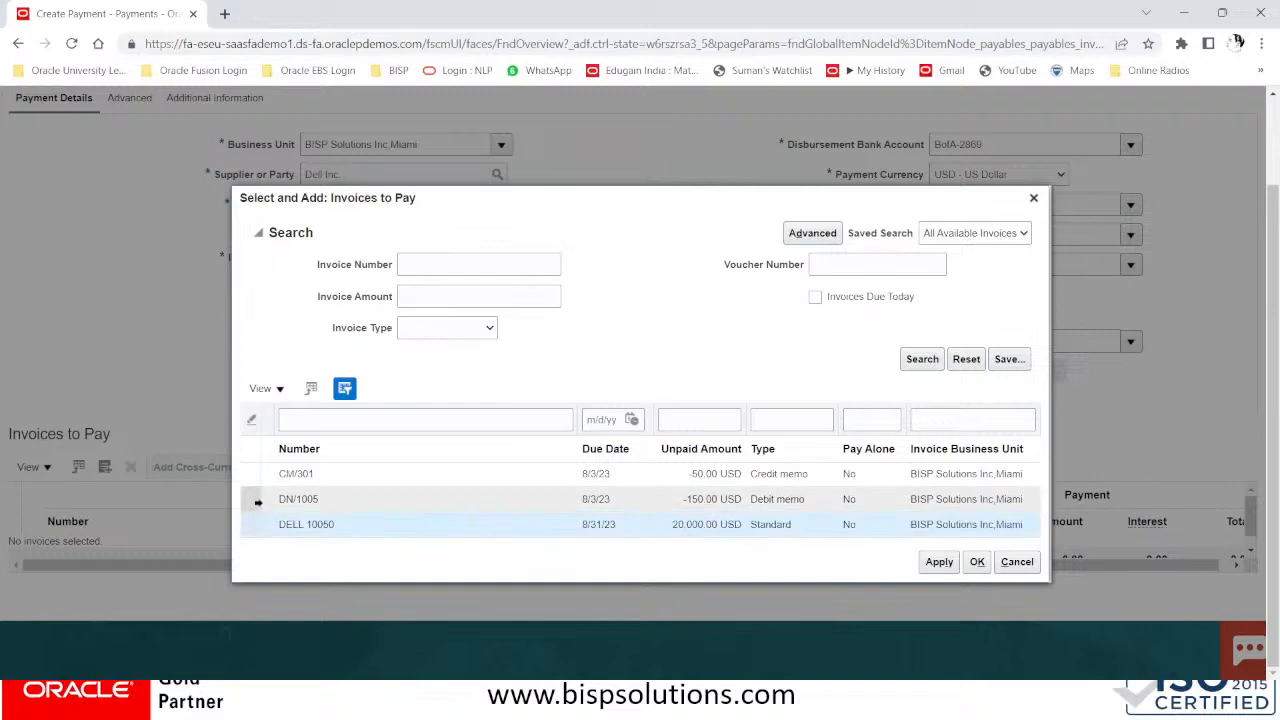
left_click(258, 502, "ctrl")
left_click(254, 474, "ctrl")
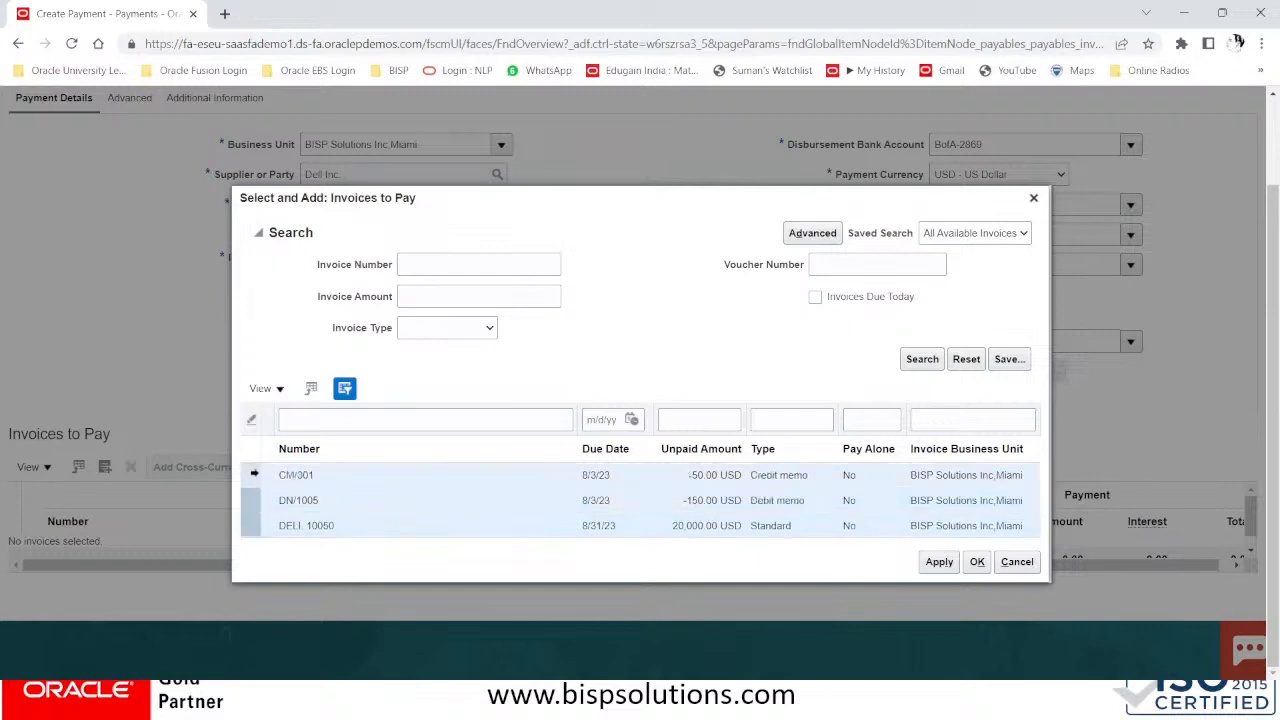
left_click(940, 563)
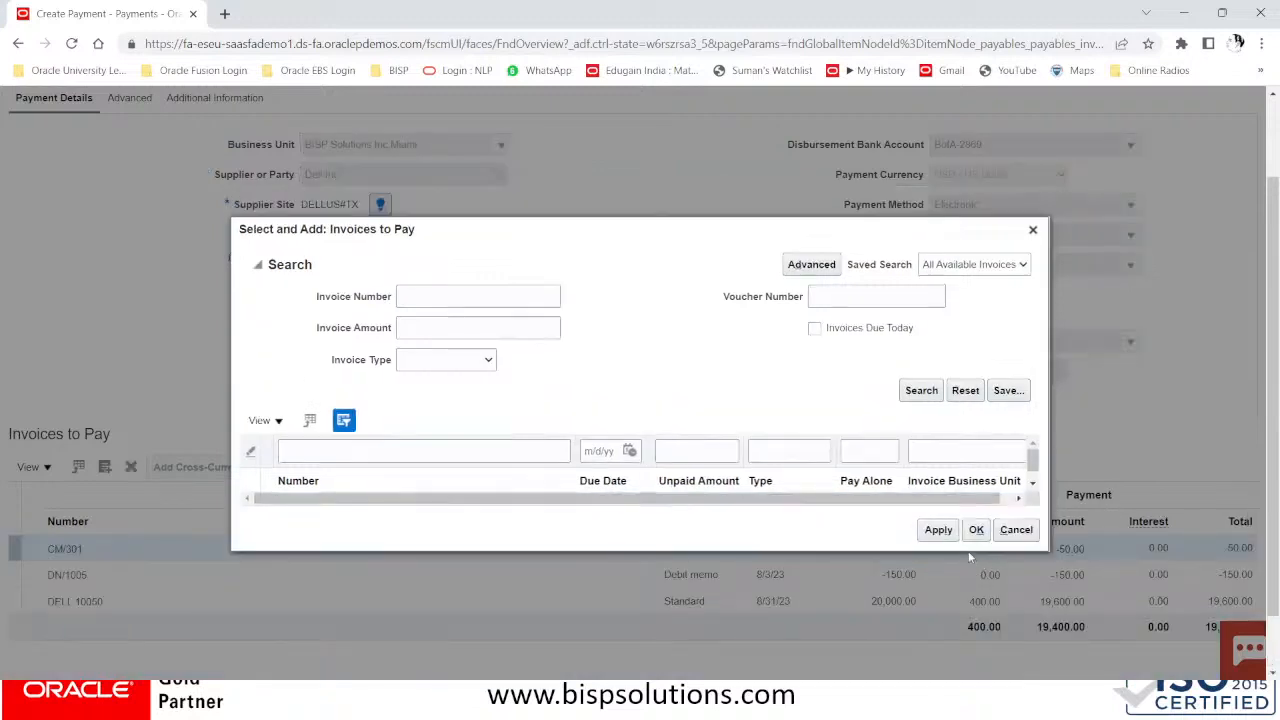
left_click(976, 530)
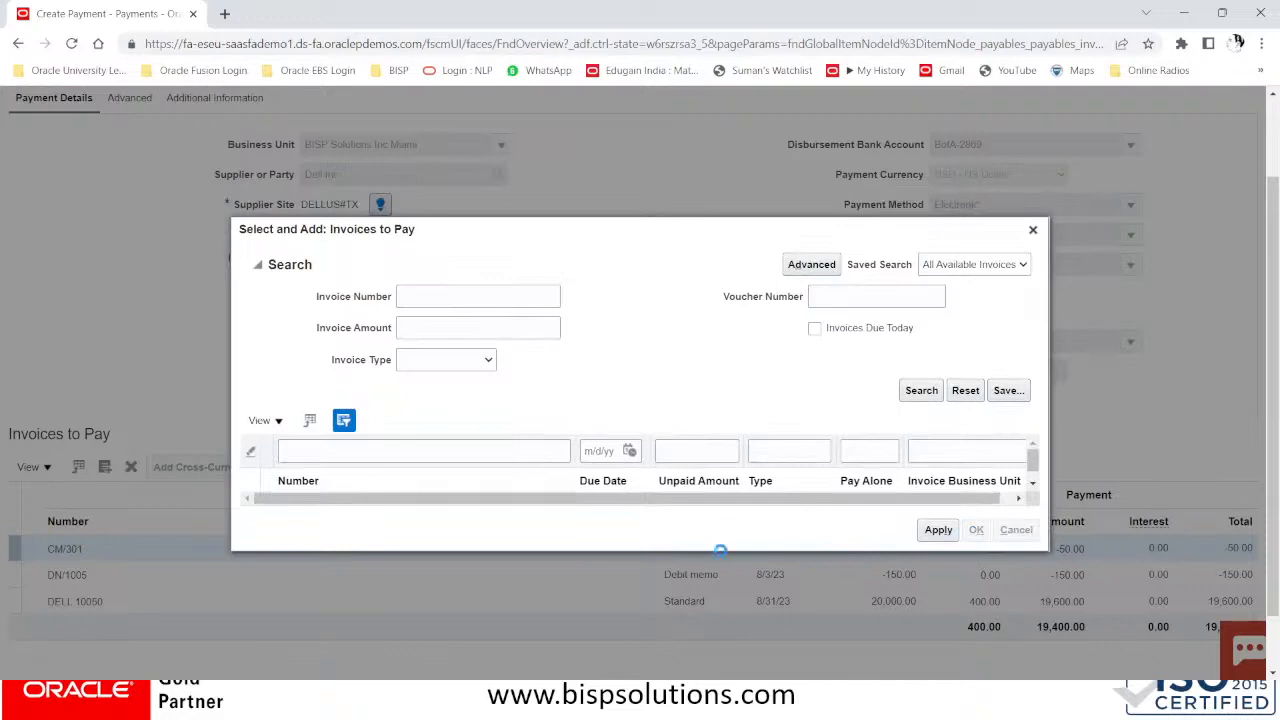
Confirm the 19,400.00 USD payment total and save and close the payment
scroll(720, 620, "down", 2)
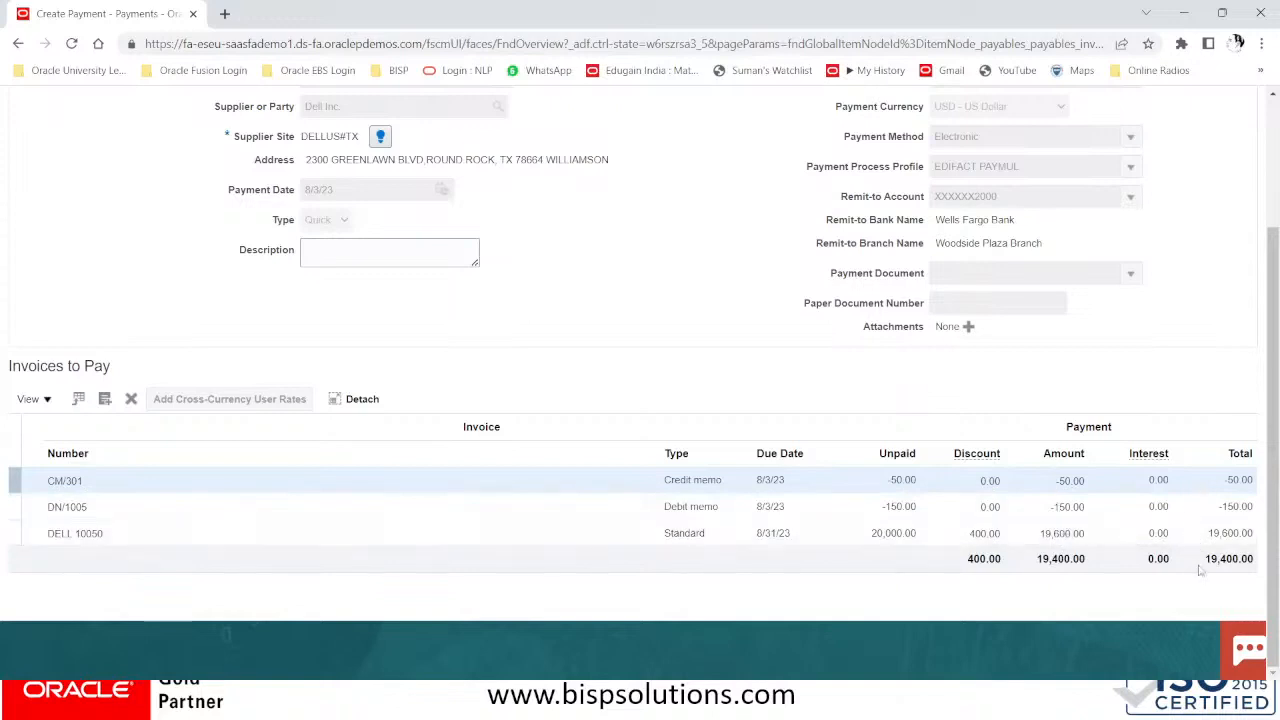
left_click_drag(1197, 563, 1260, 564)
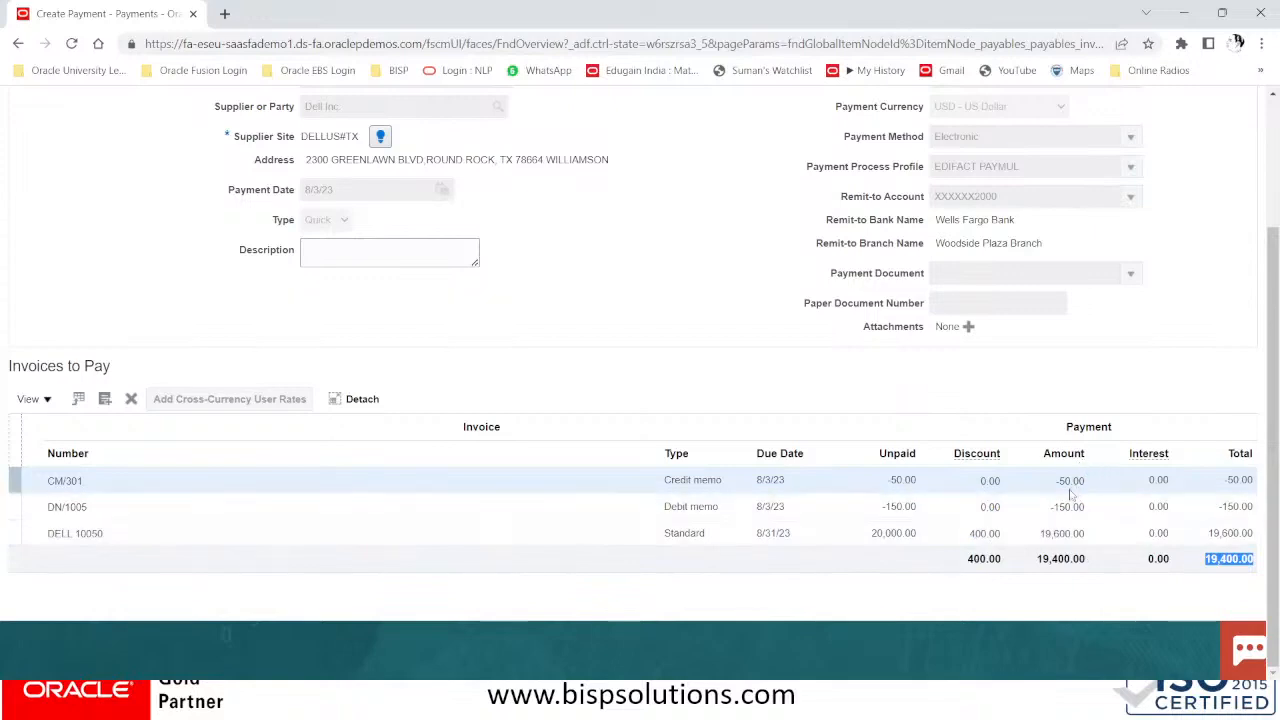
scroll(1179, 472, "up", 2)
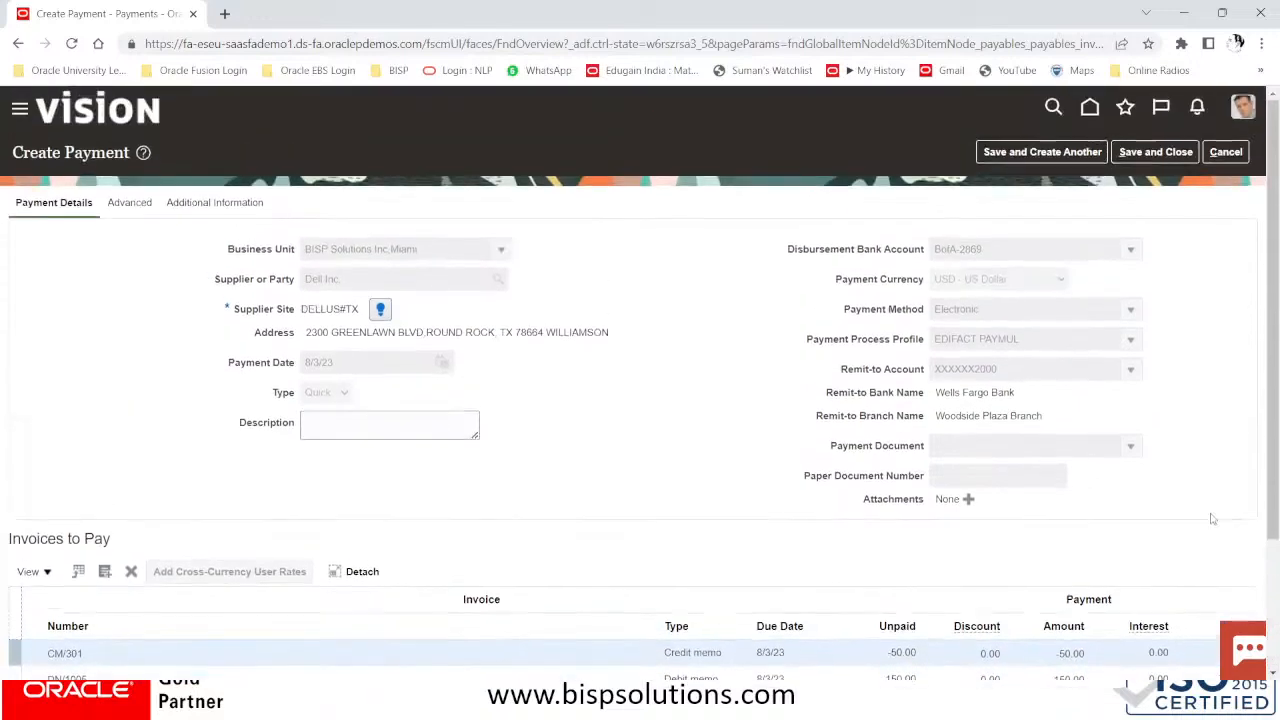
scroll(1080, 297, "down", 2)
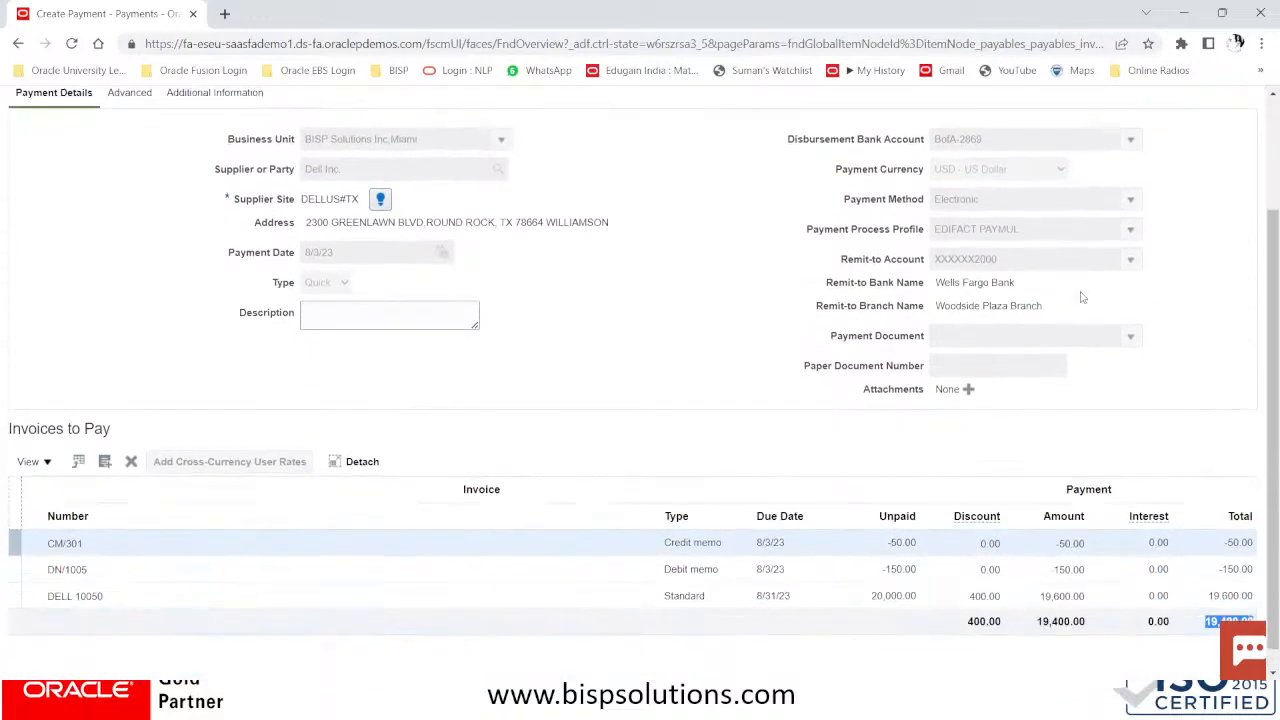
scroll(1100, 250, "up", 2)
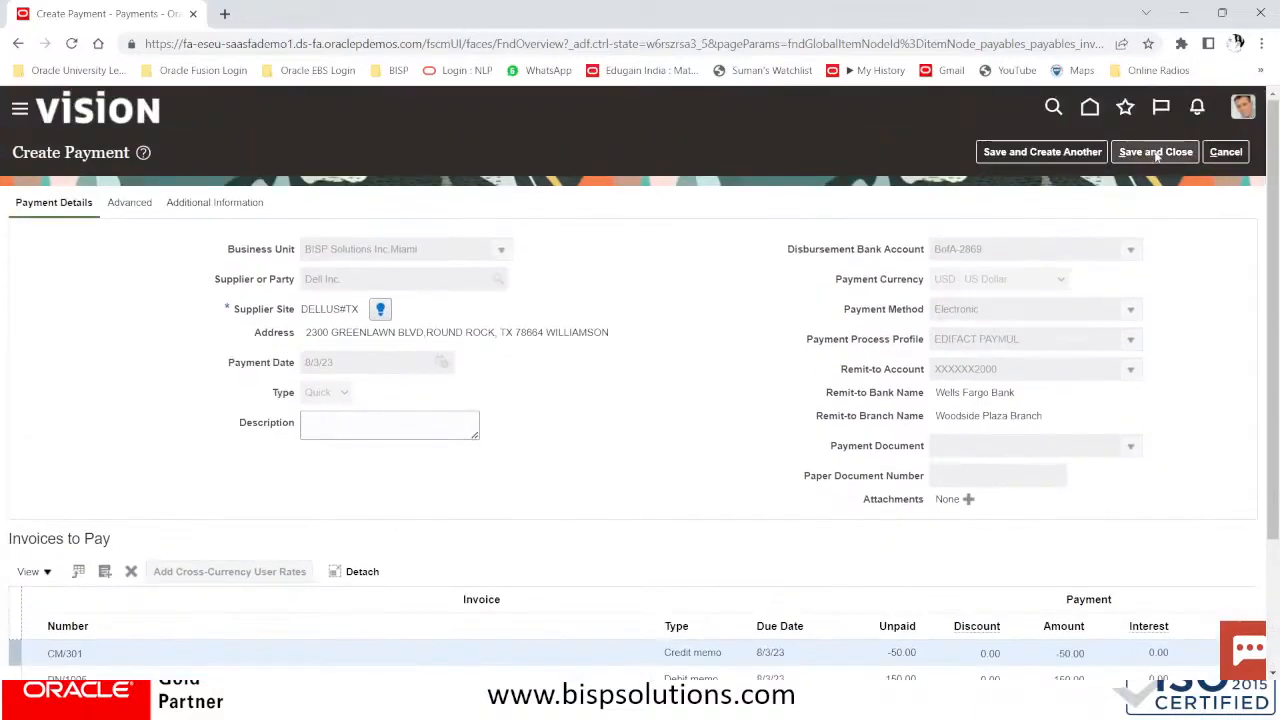
left_click(1157, 152)
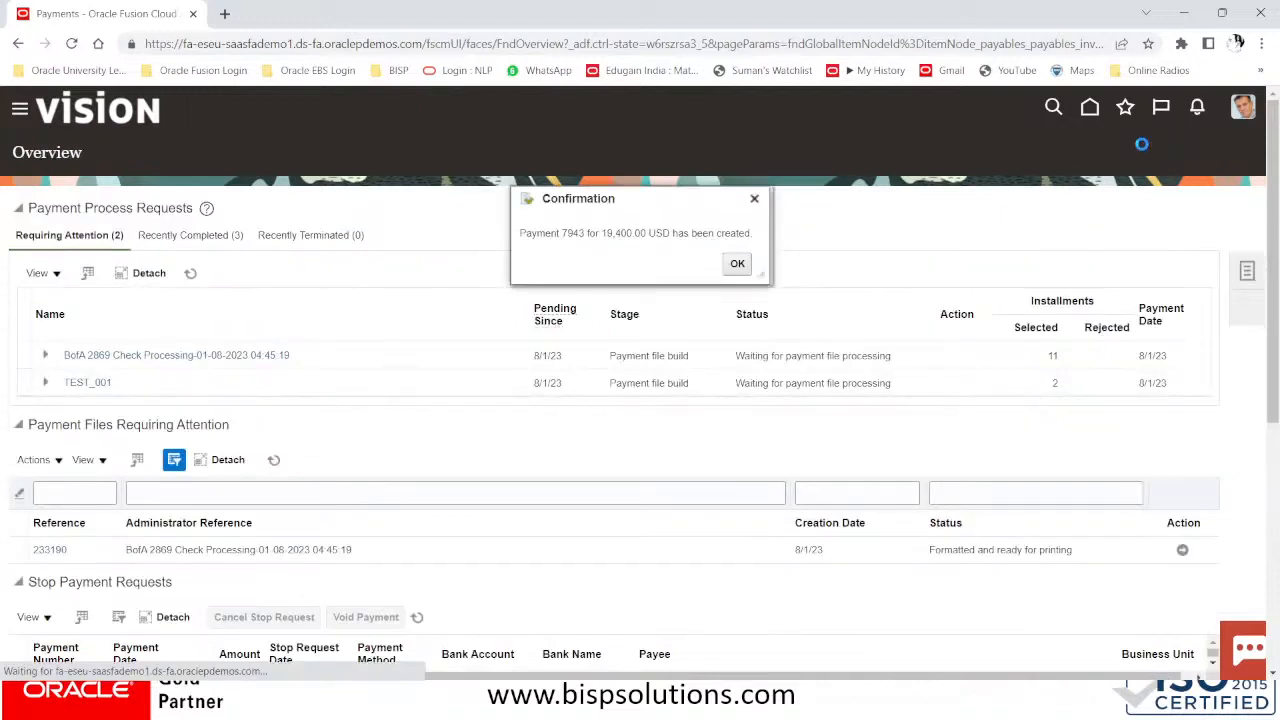
Dismiss the 19,400.00 USD payment confirmation, then advance the slide show to the Withholding Tax Invoice slide
left_click(740, 263)
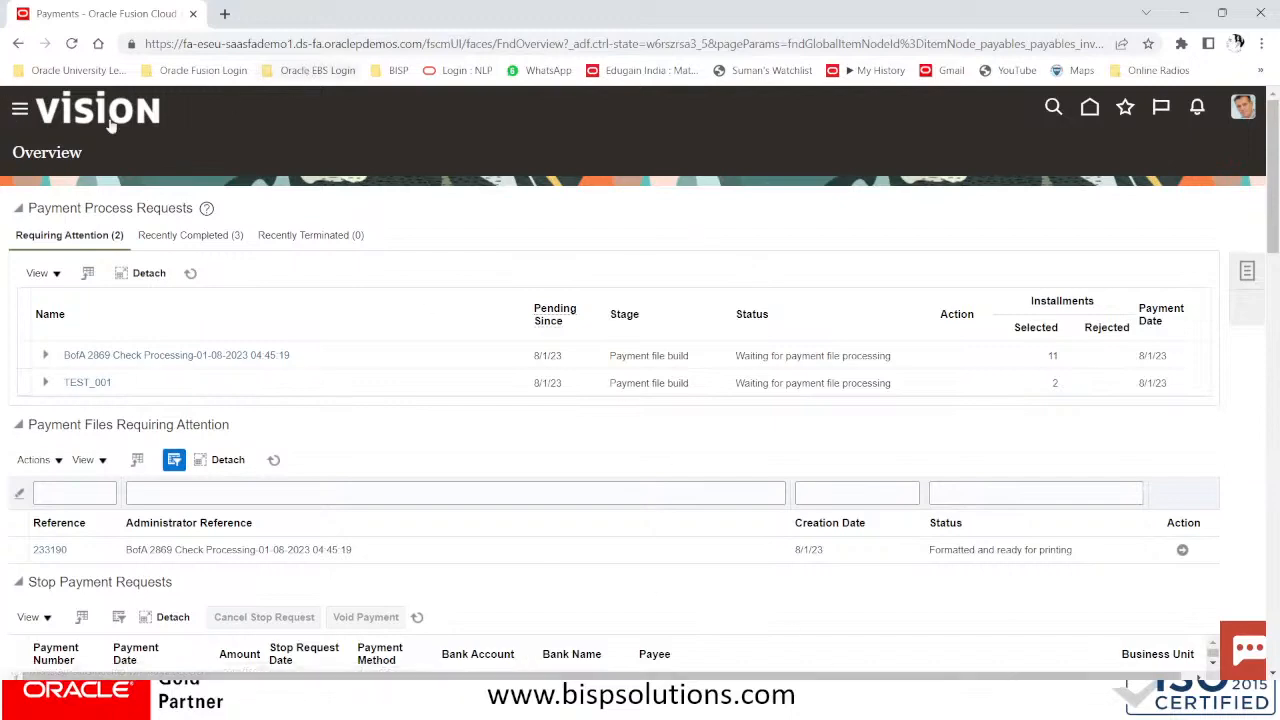
key("alt+Tab")
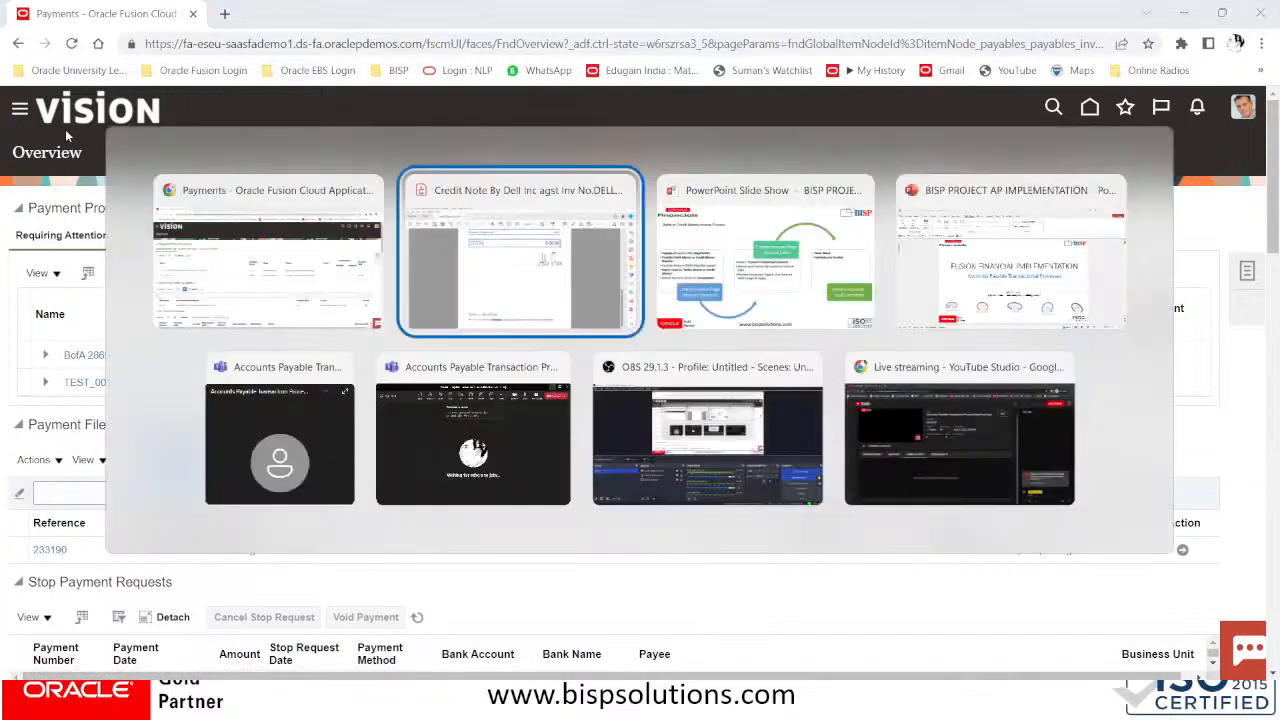
key("alt+Tab")
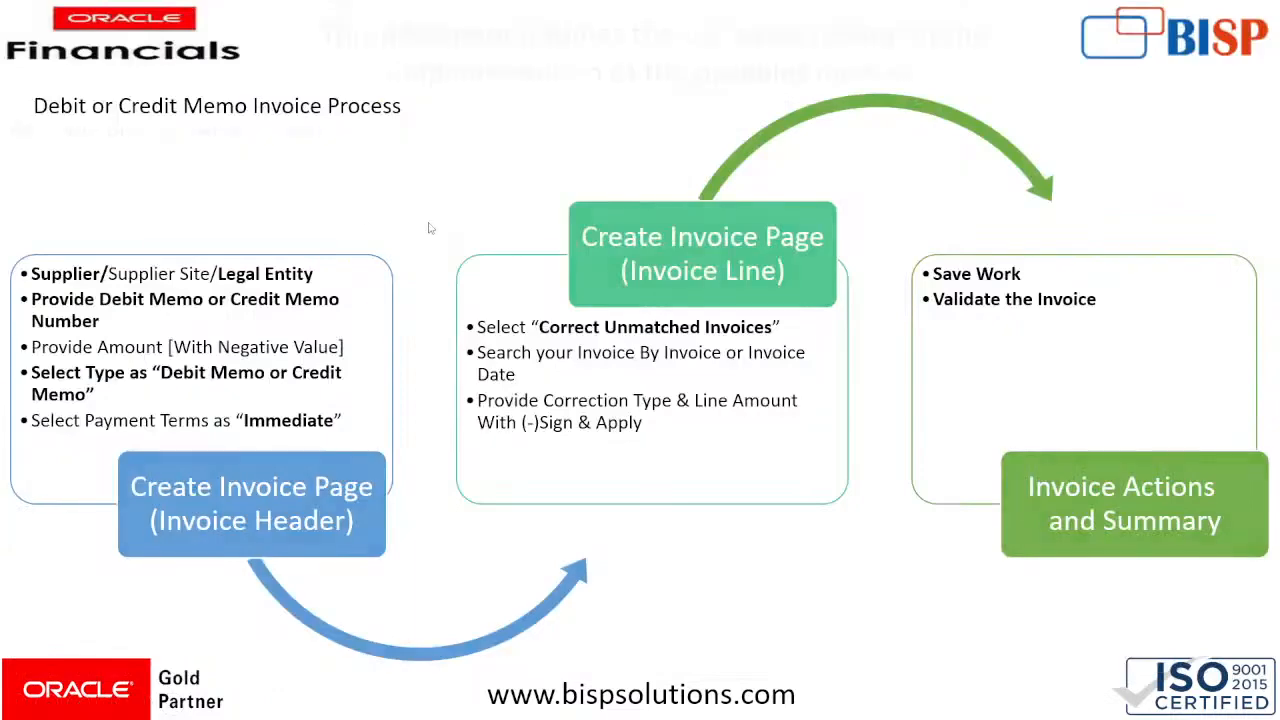
left_click(430, 228)
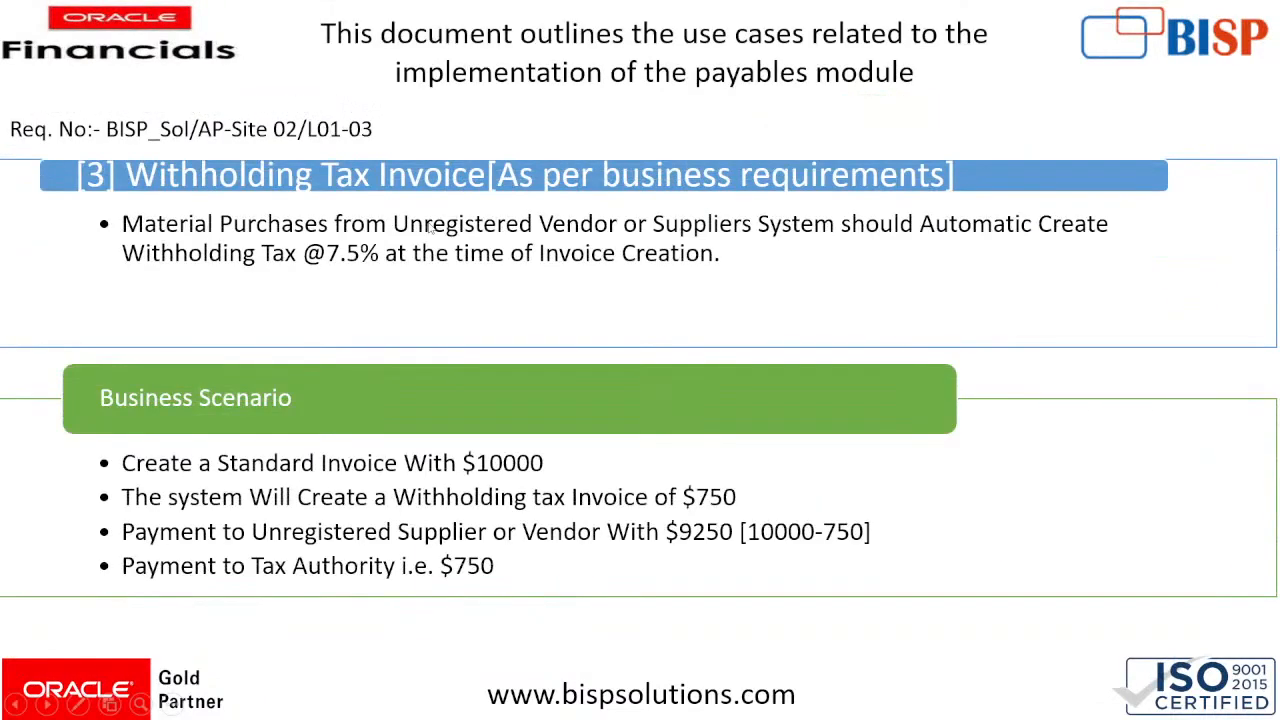
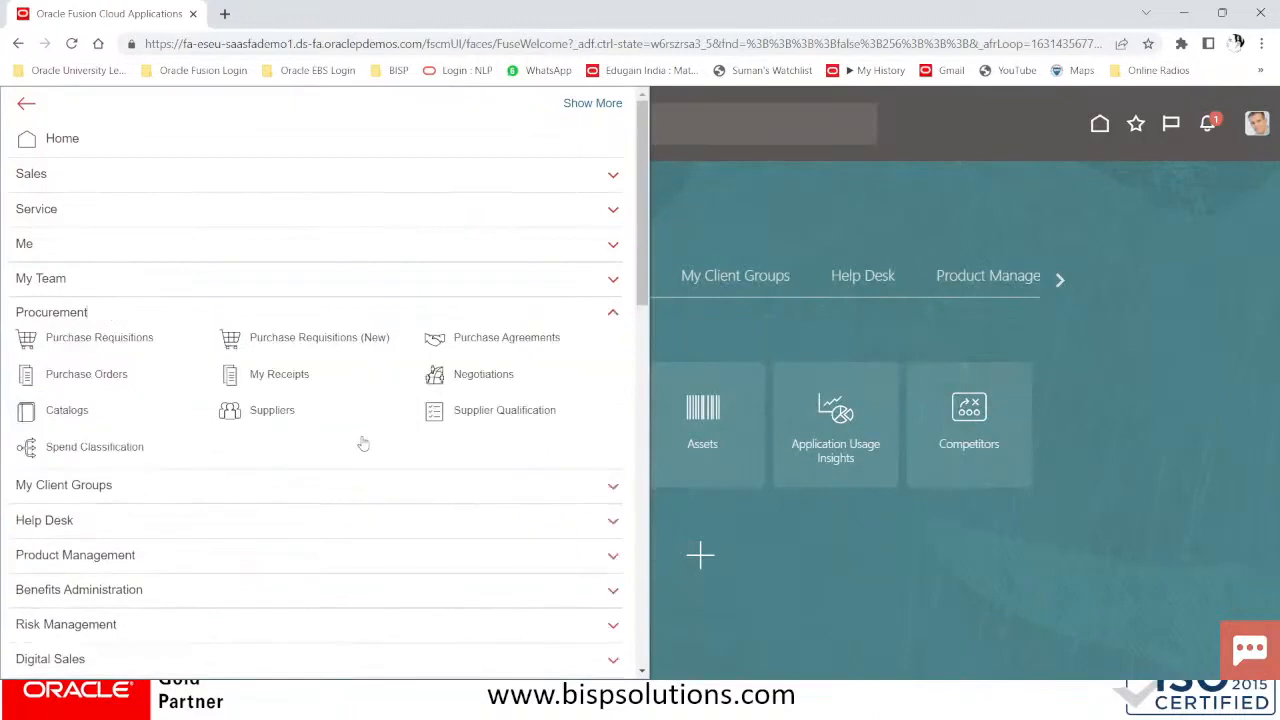
Go to Procurement > Suppliers and start a new supplier via Create Supplier
left_click(281, 418)
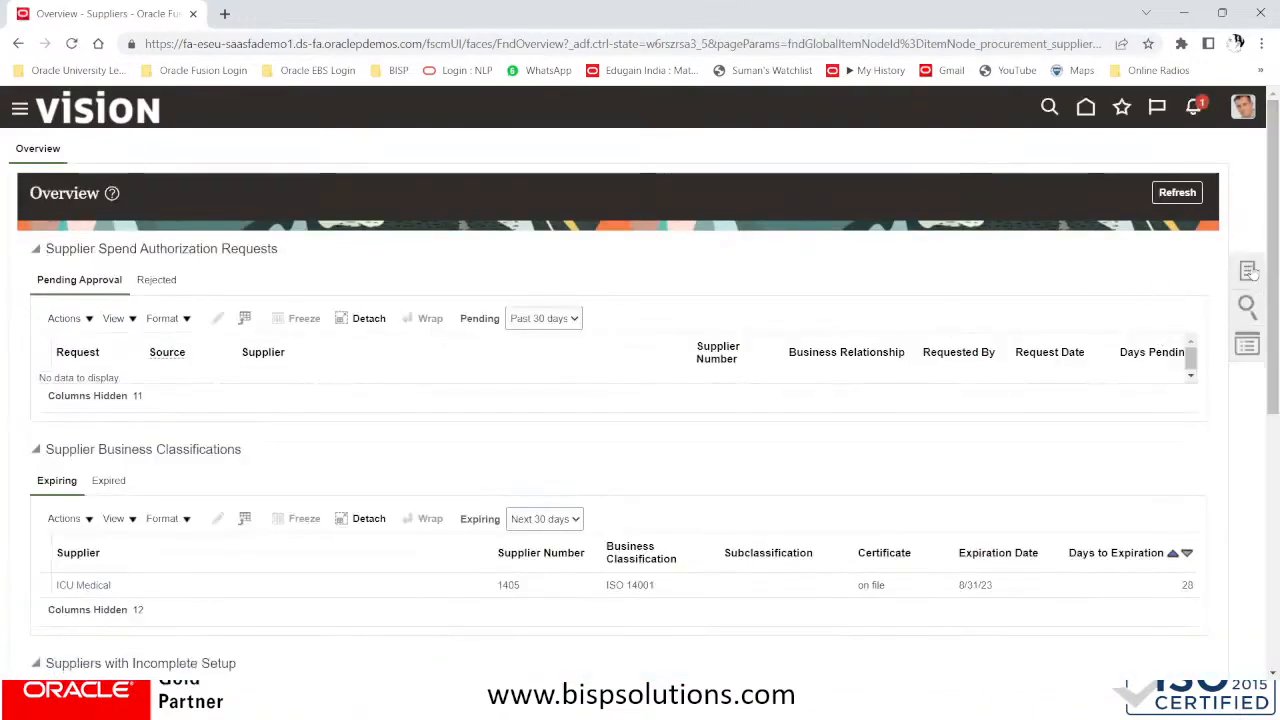
left_click(1249, 271)
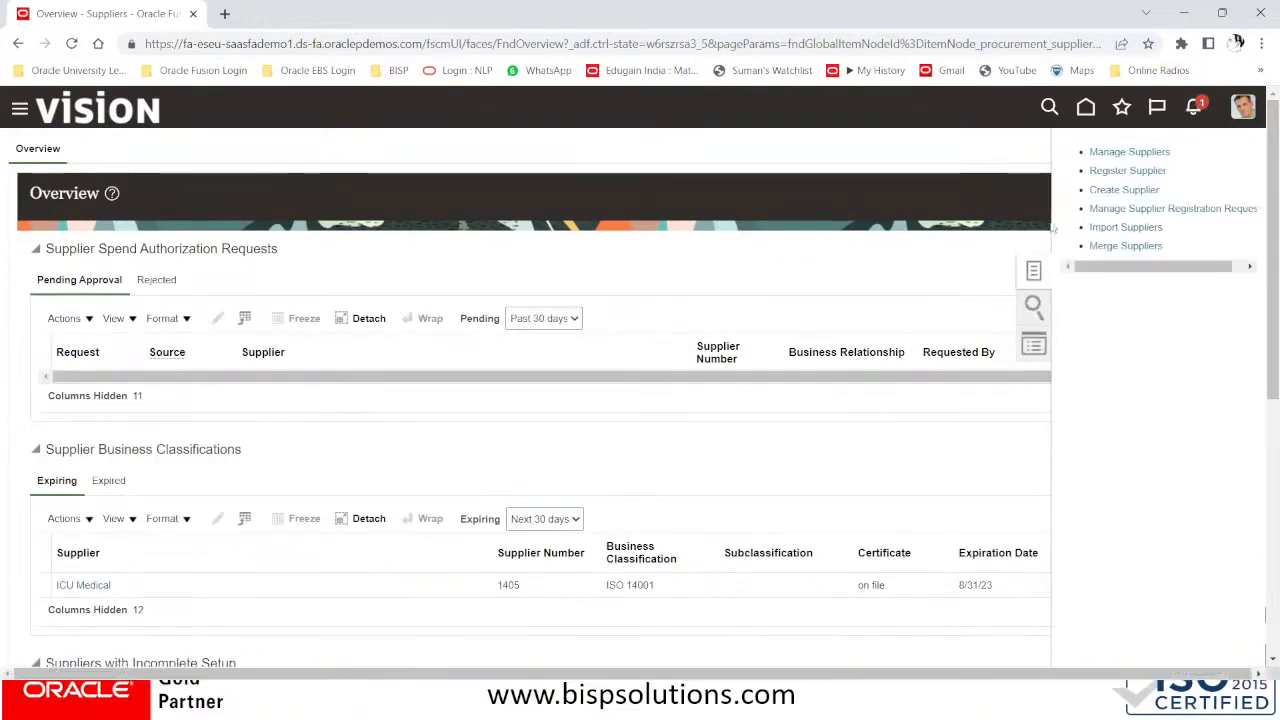
left_click(1117, 197)
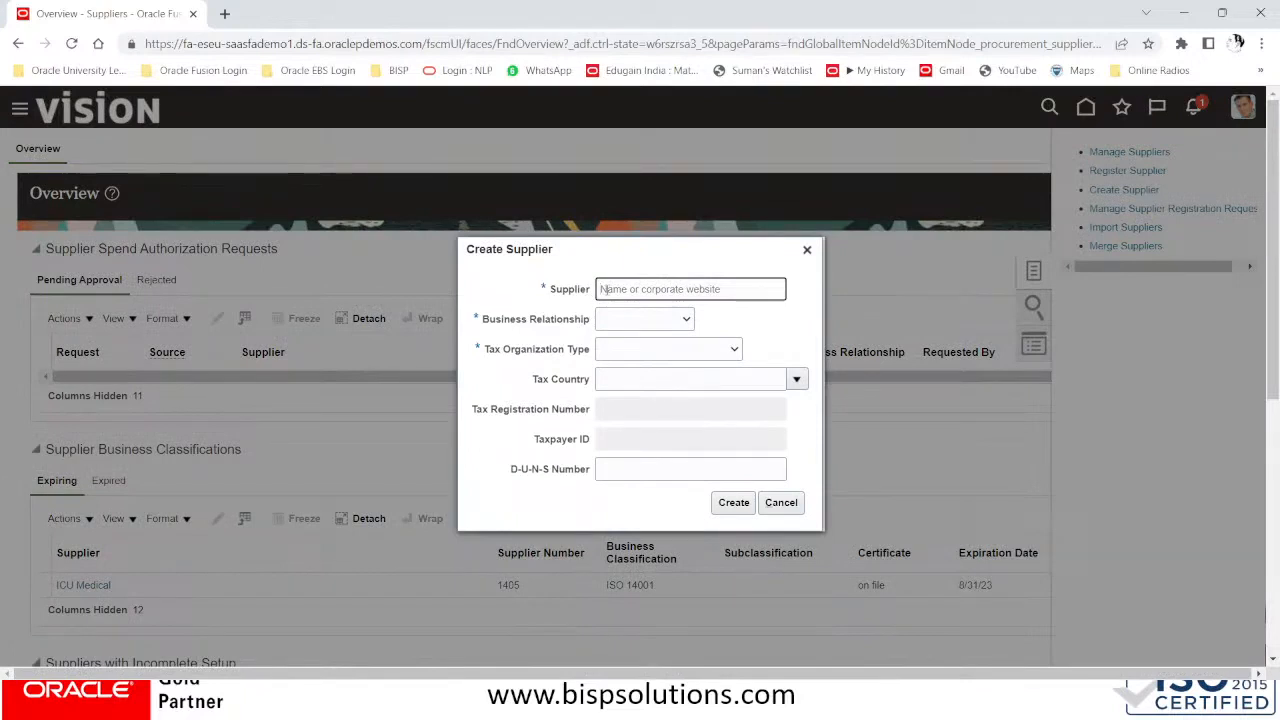
Enter the supplier name WHT NY TAX AUTHORITY
type("WHIT")
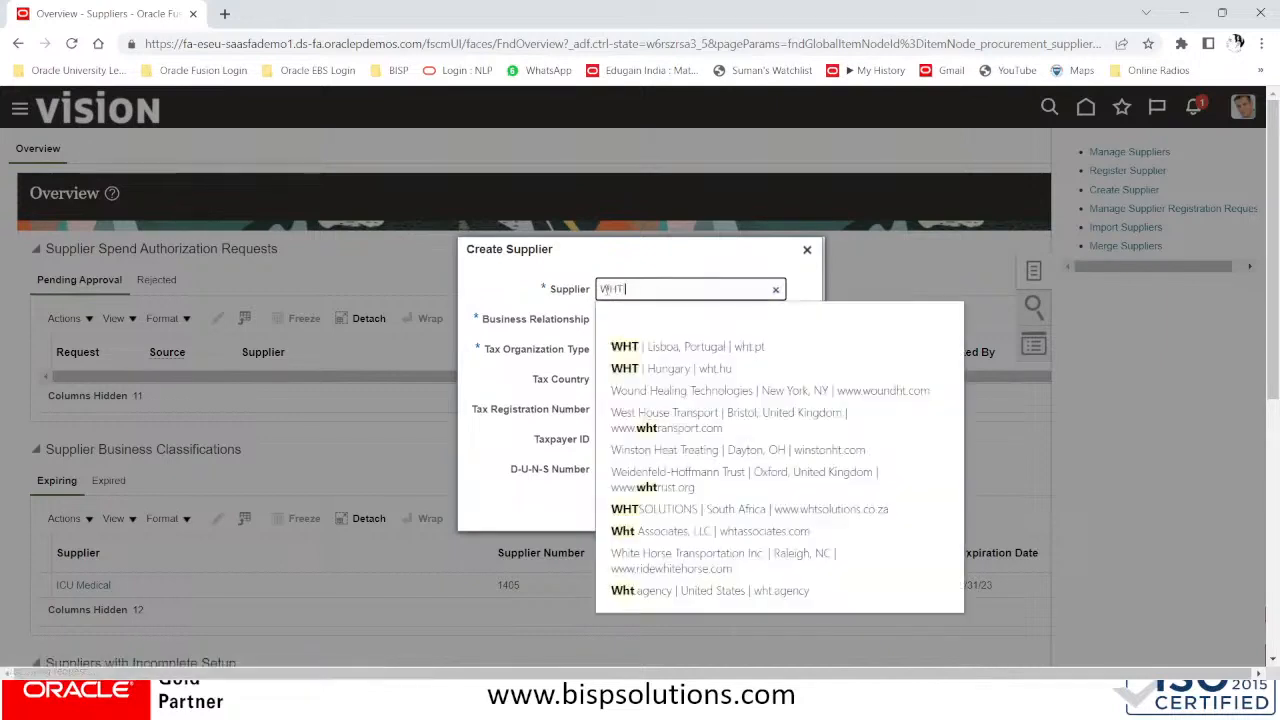
type(" LOS")
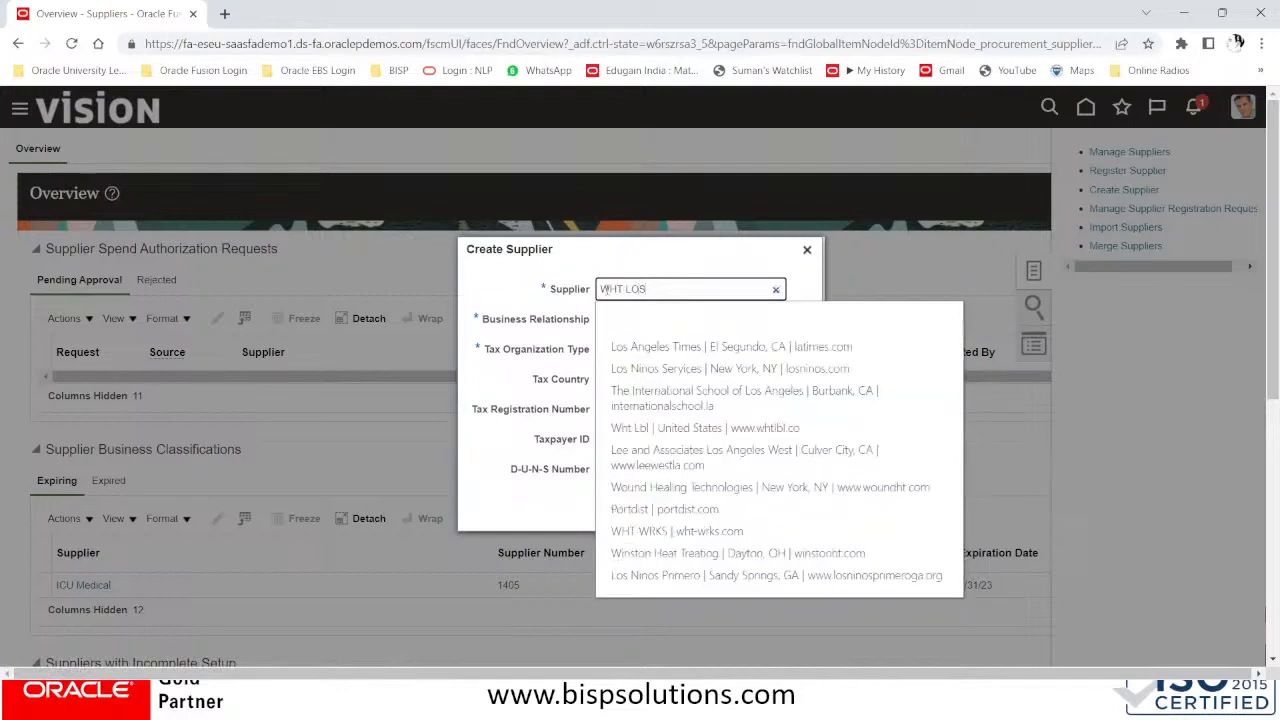
key("BackSpace")
key("BackSpace")
key("BackSpace")
key("BackSpace")
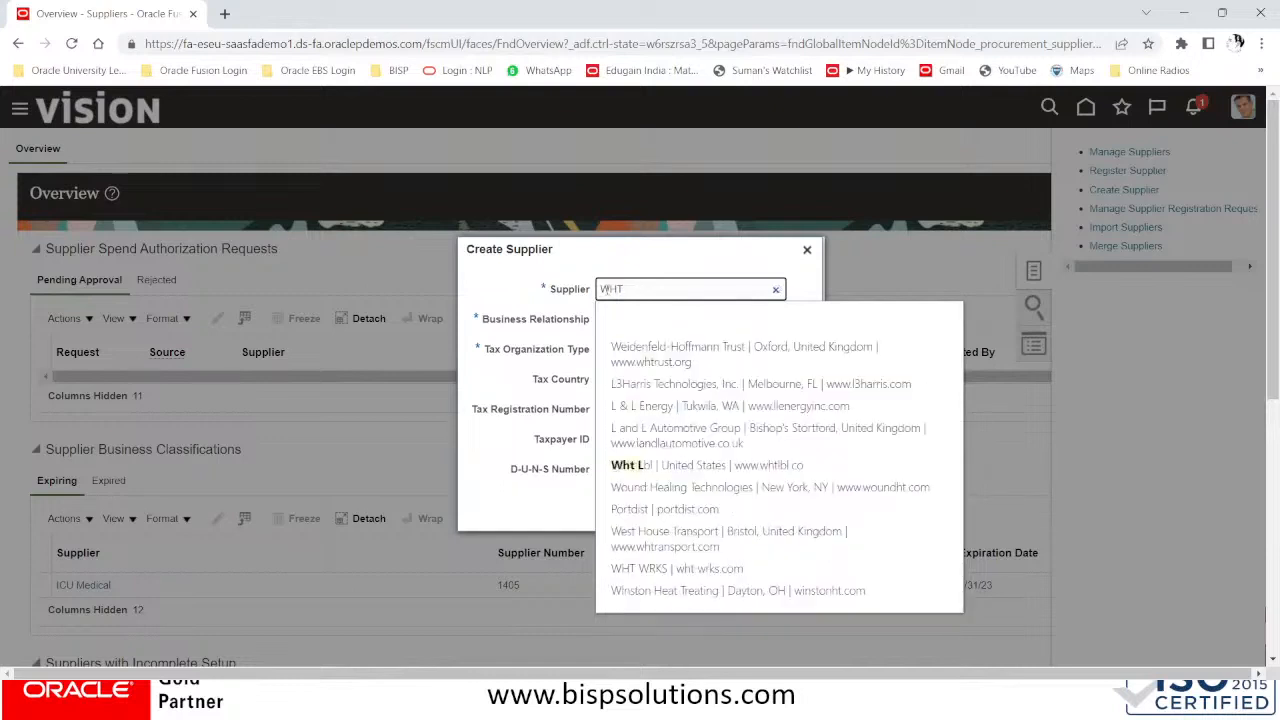
type("NY")
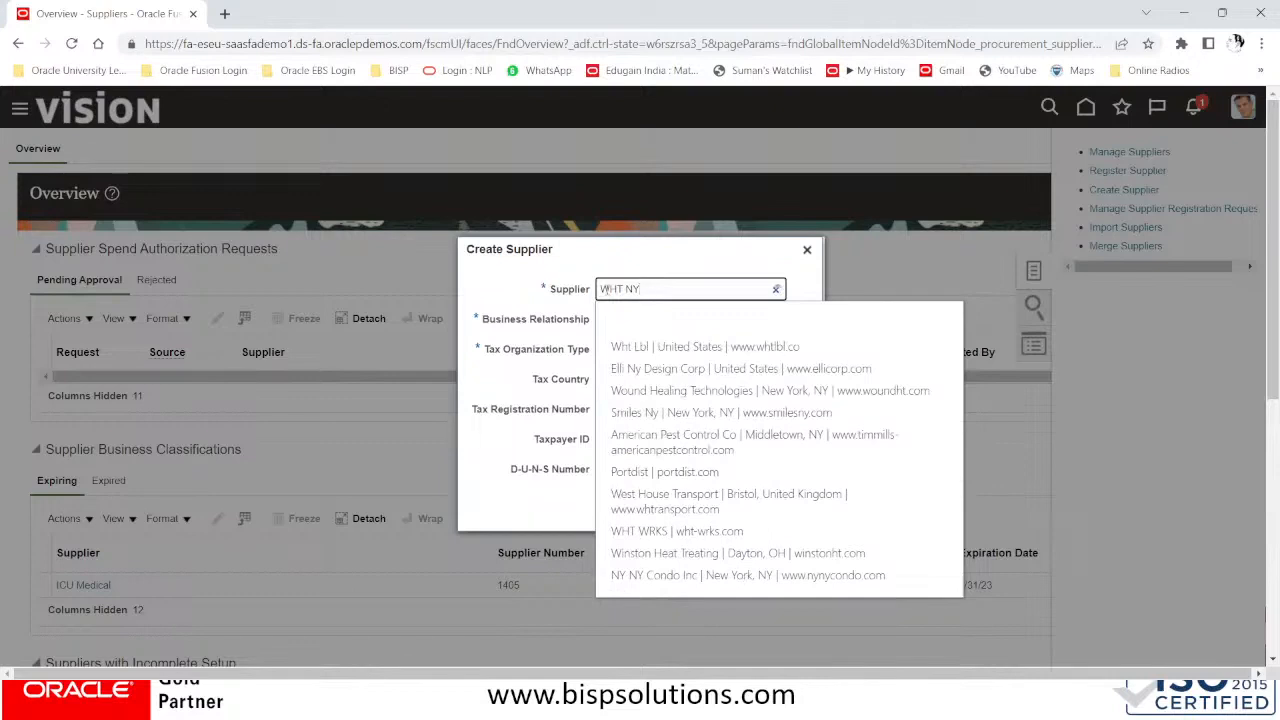
type("TAX ")
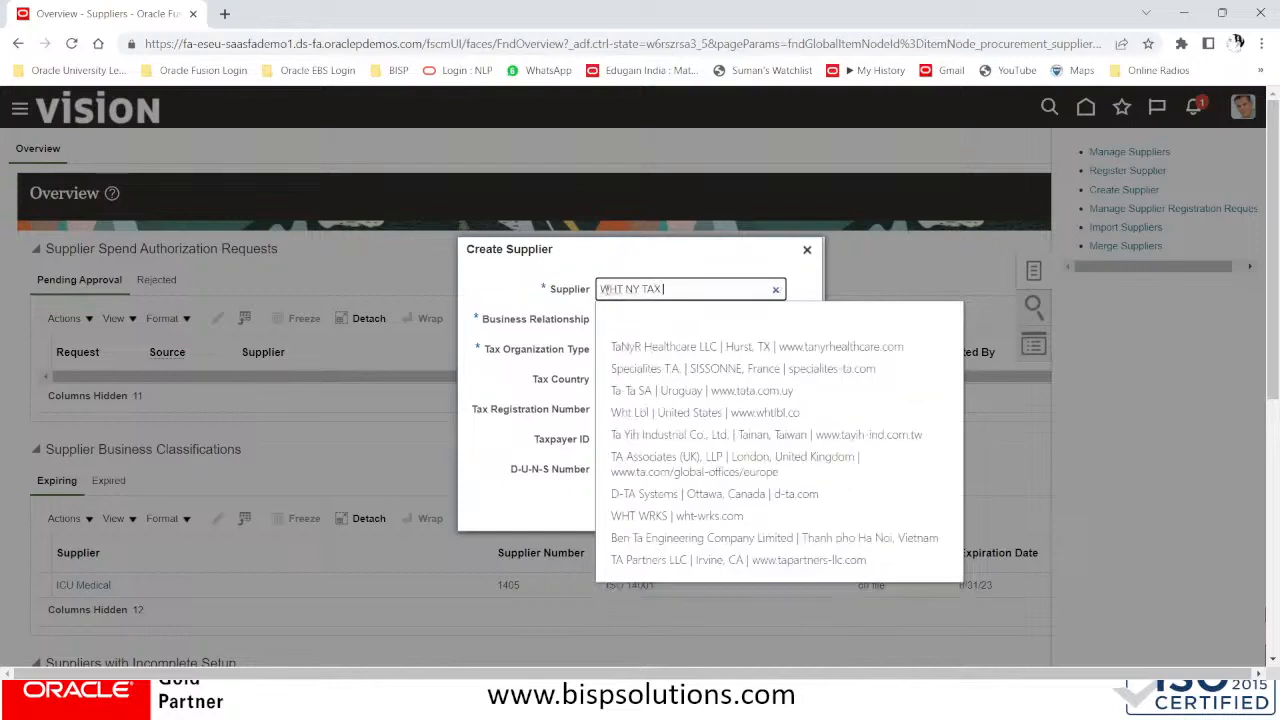
type("AUTHORITY")
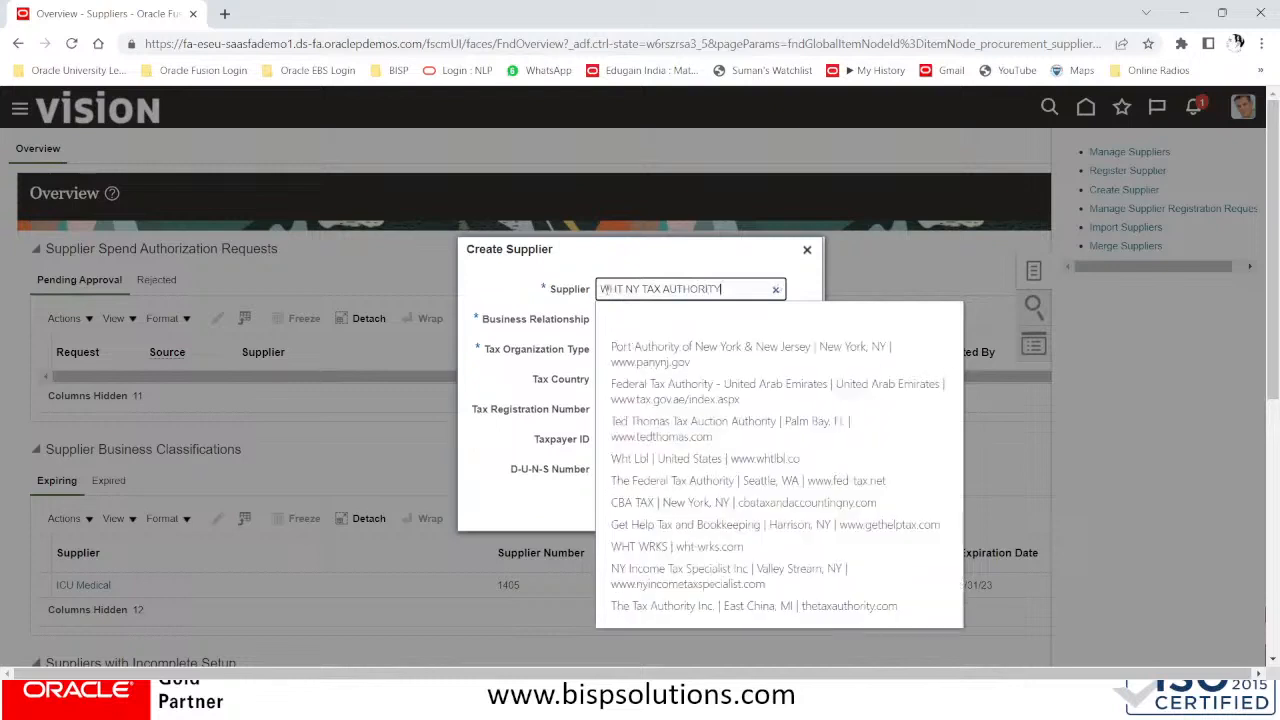
left_click(580, 331)
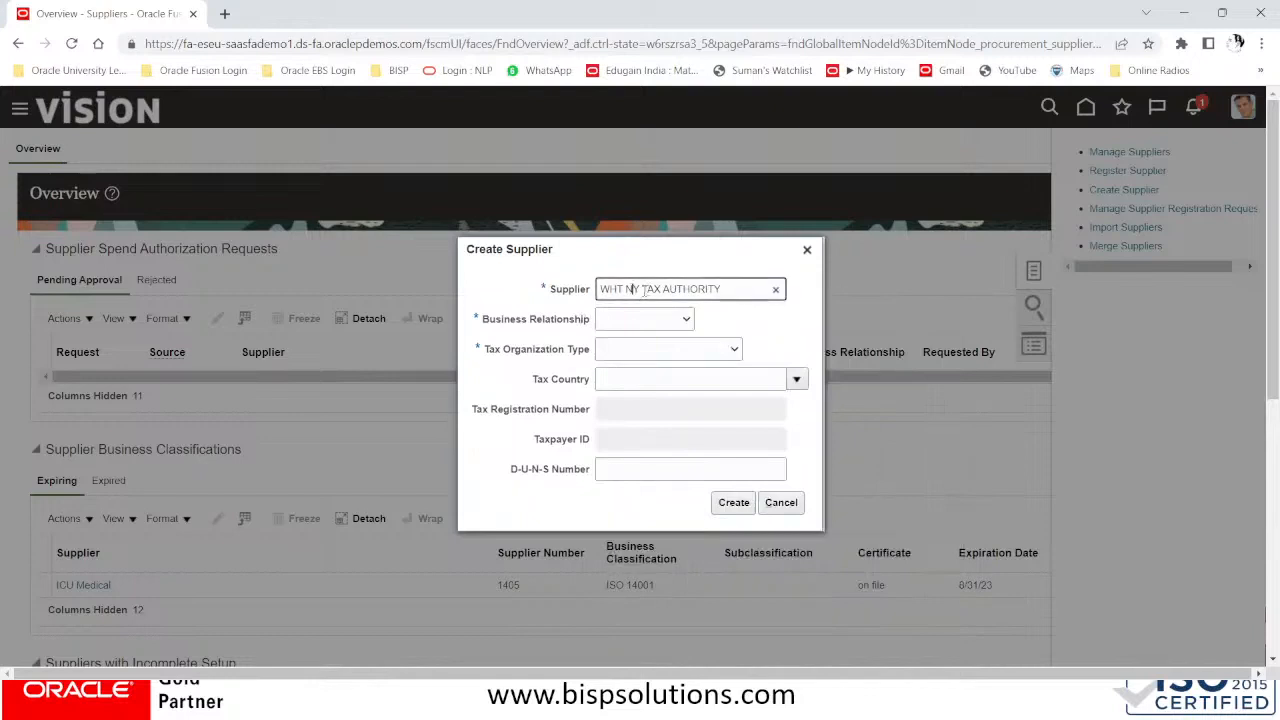
Set business relationship to Spend Authorized and tax organization type to Government Agency
left_click(647, 320)
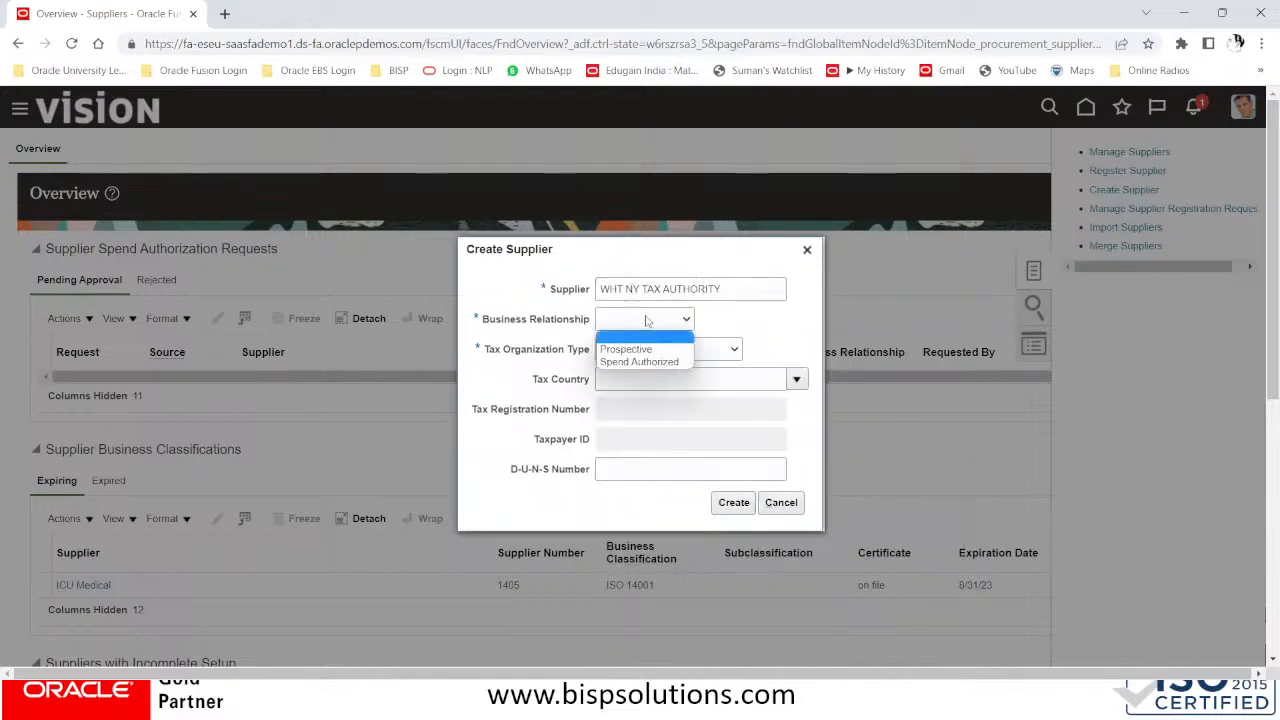
left_click(647, 363)
left_click(659, 351)
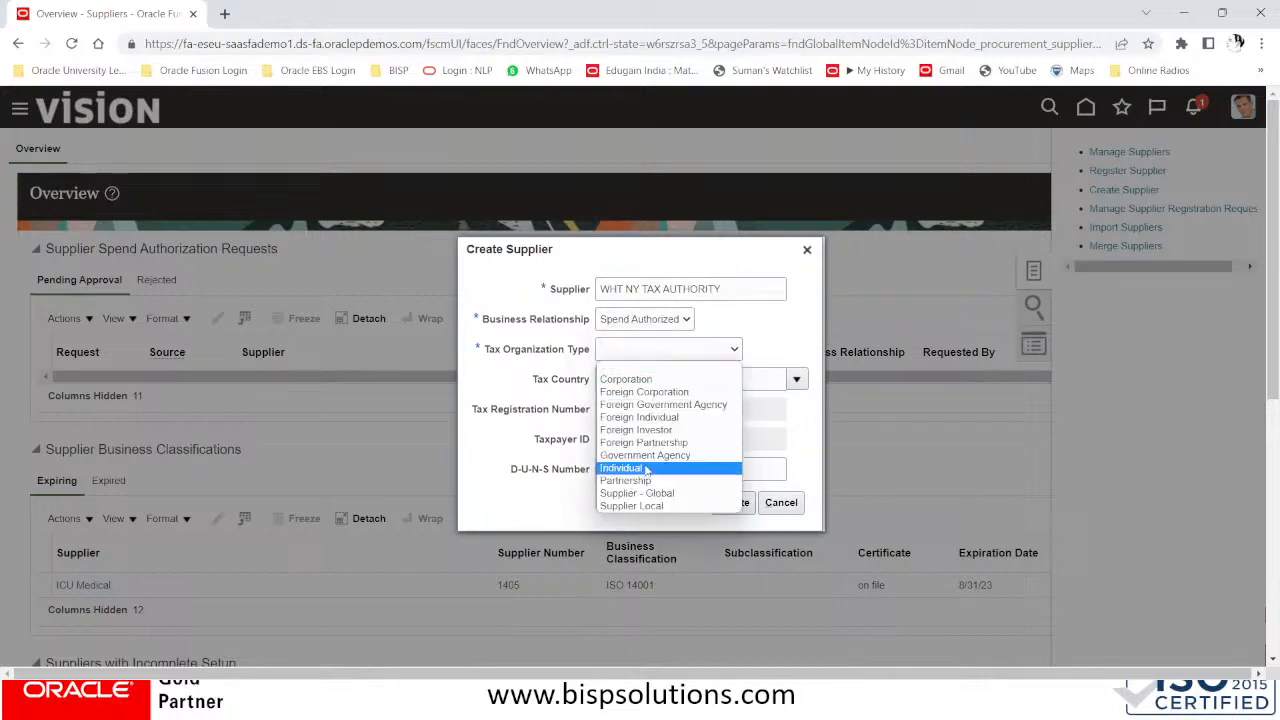
left_click(651, 458)
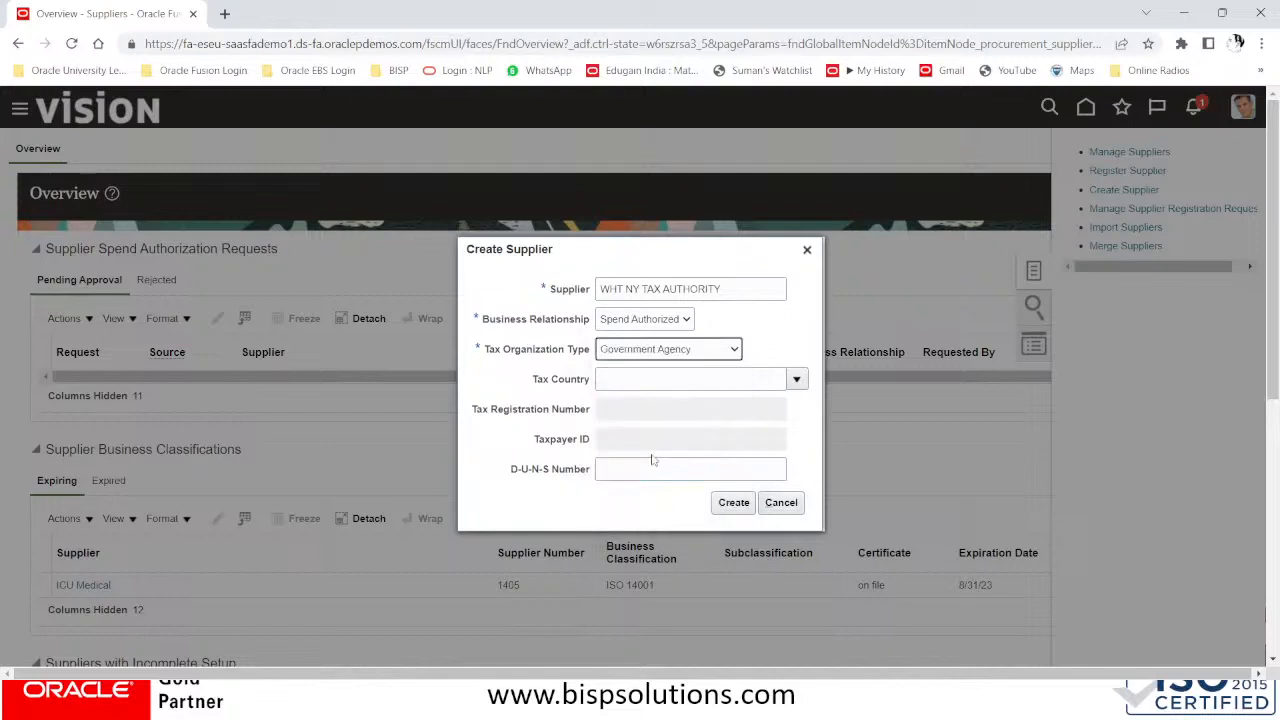
Choose United States (code US) as the tax country and create the supplier
left_click(663, 378)
left_click(796, 379)
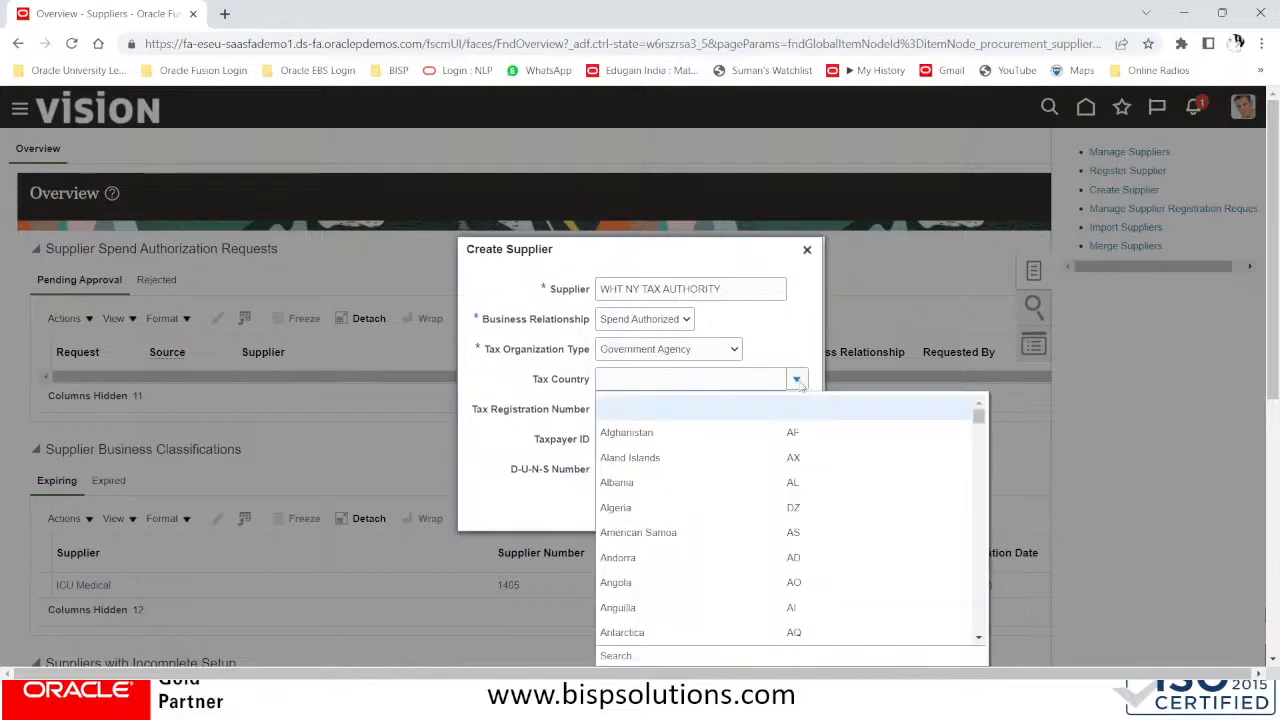
left_click(640, 655)
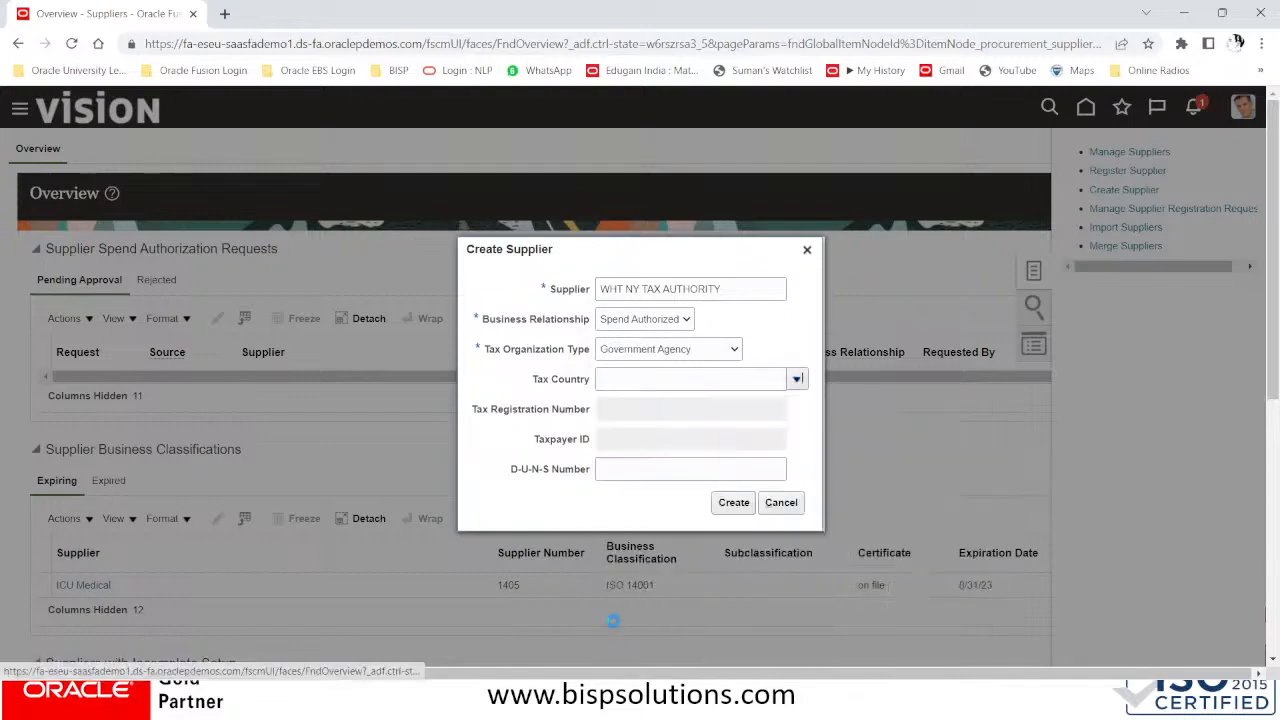
left_click(540, 363)
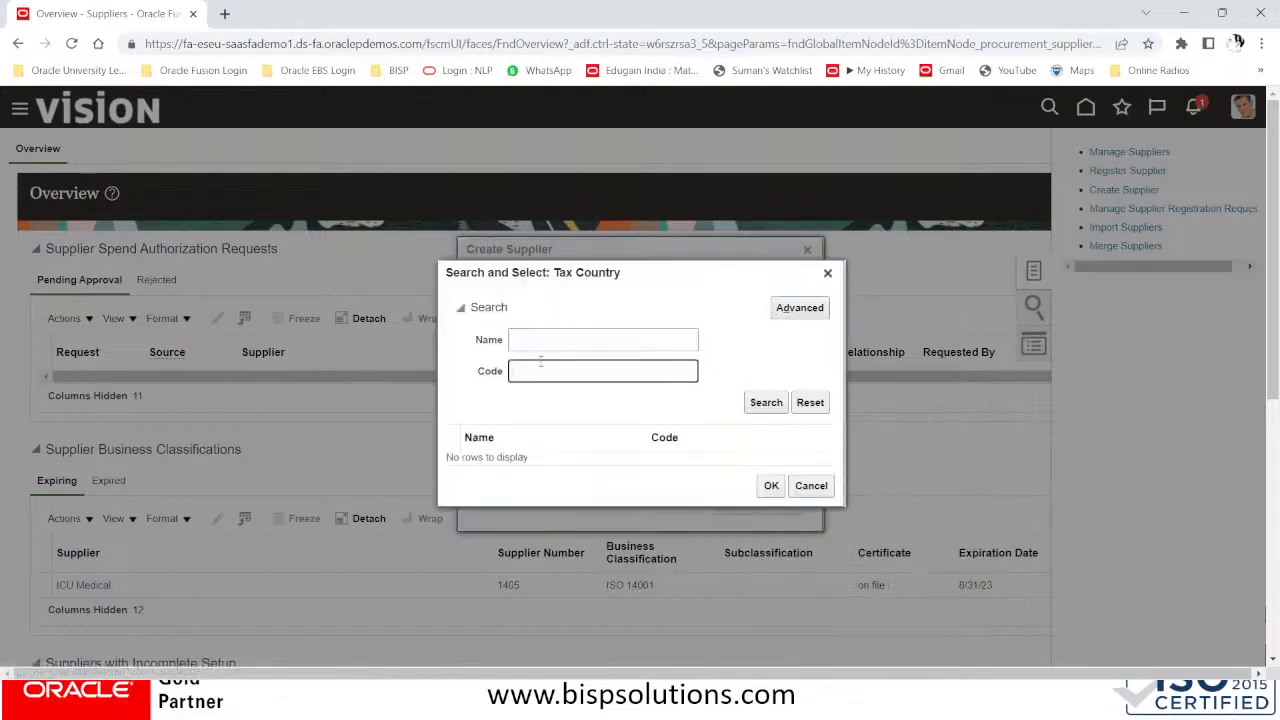
type("US")
left_click(773, 404)
left_click(636, 464)
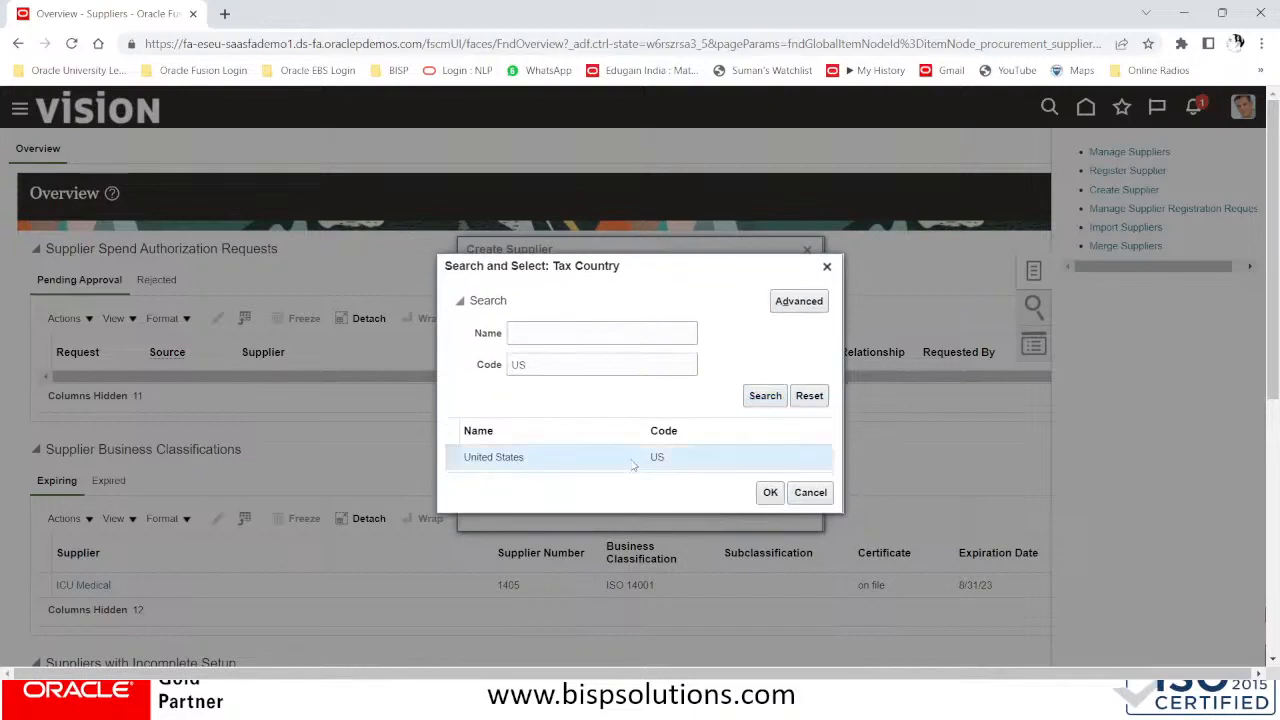
left_click(769, 494)
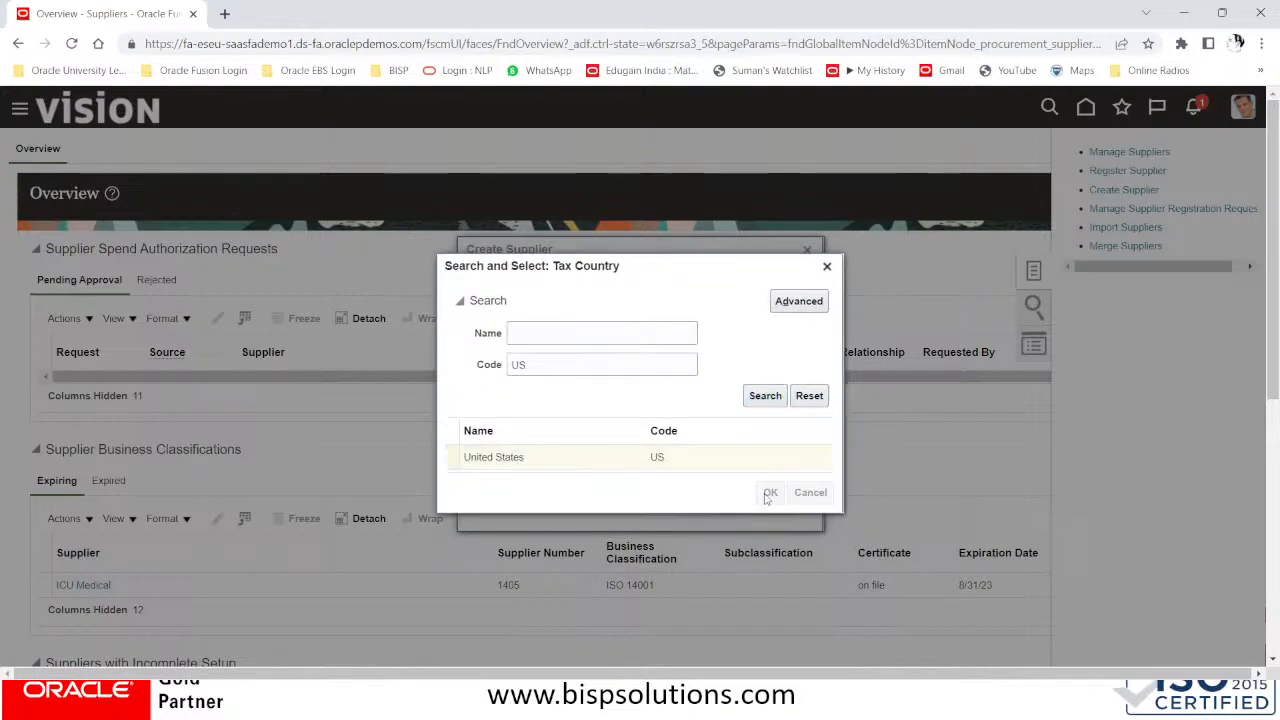
left_click(733, 503)
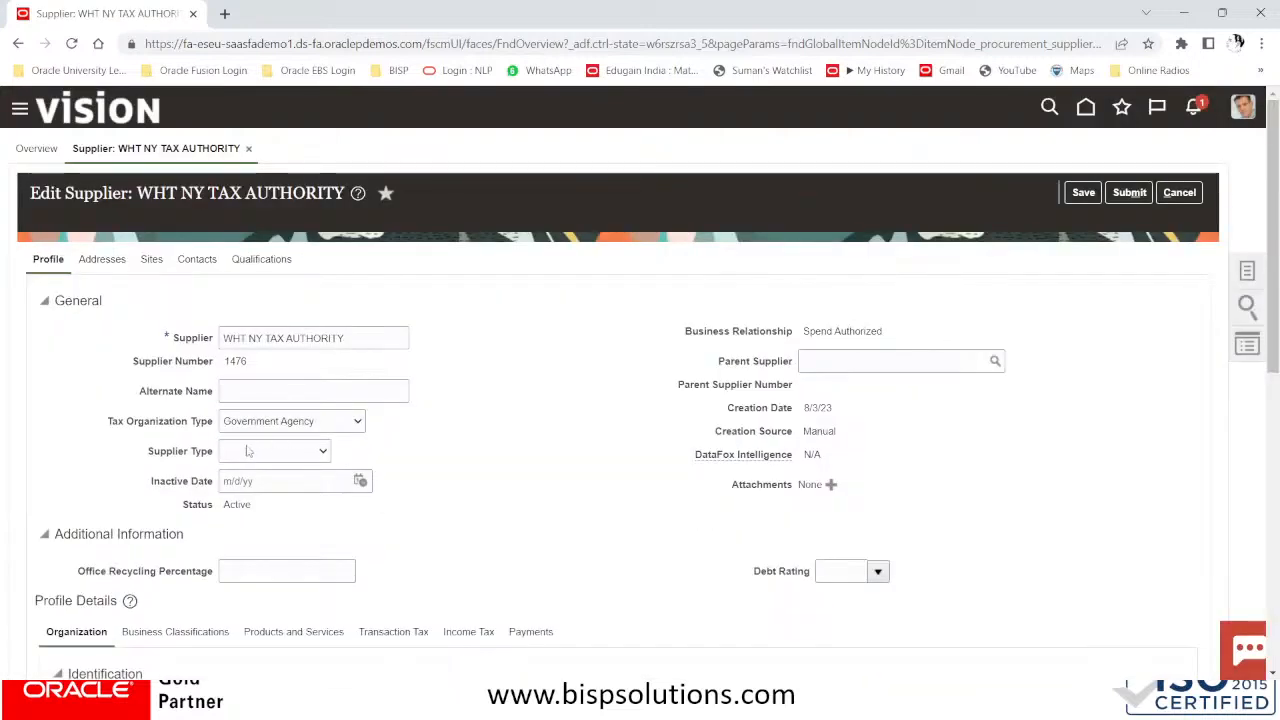
Set the supplier type to Tax Authority and copy the supplier name
left_click(251, 453)
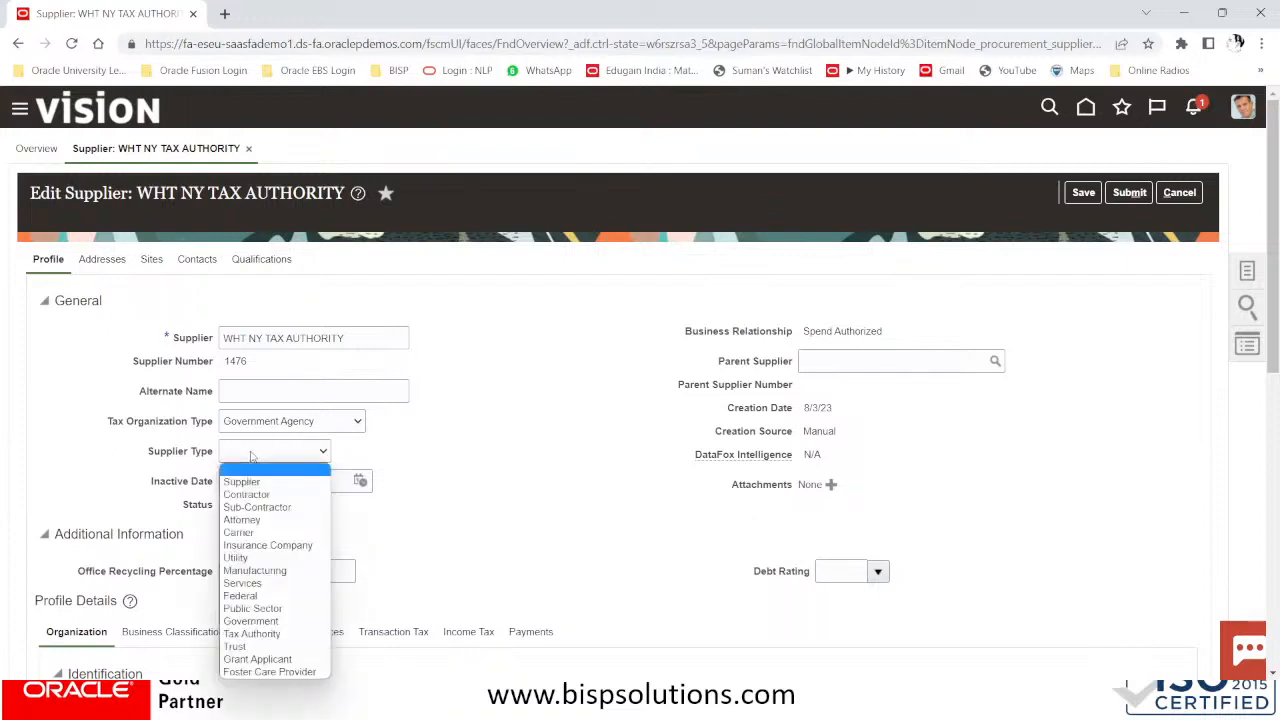
left_click(276, 634)
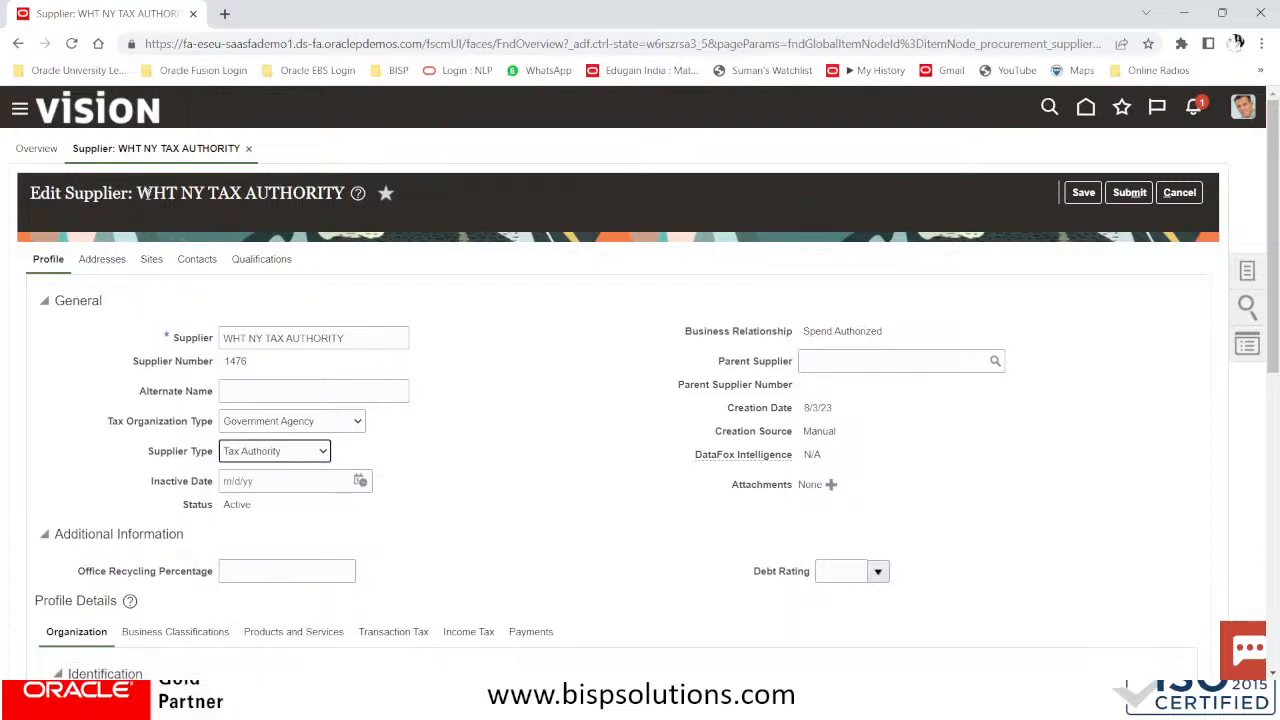
left_click_drag(137, 194, 369, 200)
key("ctrl+c")
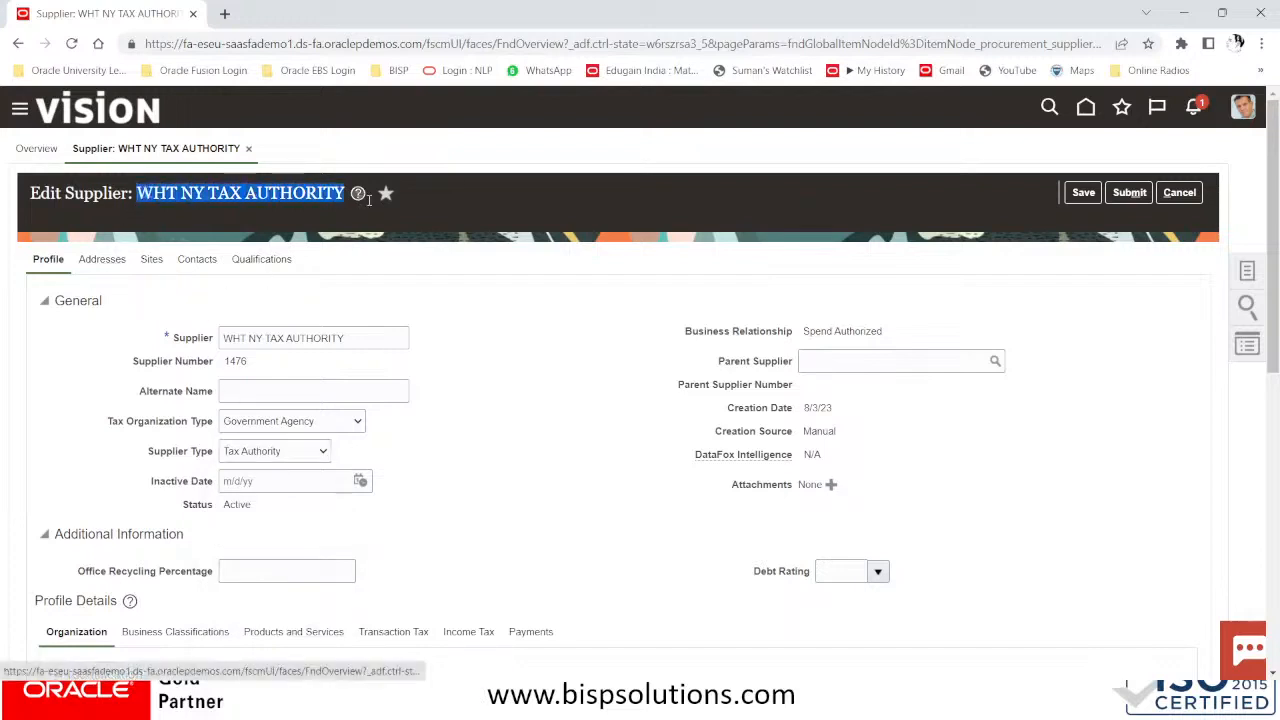
scroll(338, 323, "down", 1)
scroll(338, 323, "down", 3)
scroll(335, 320, "down", 5)
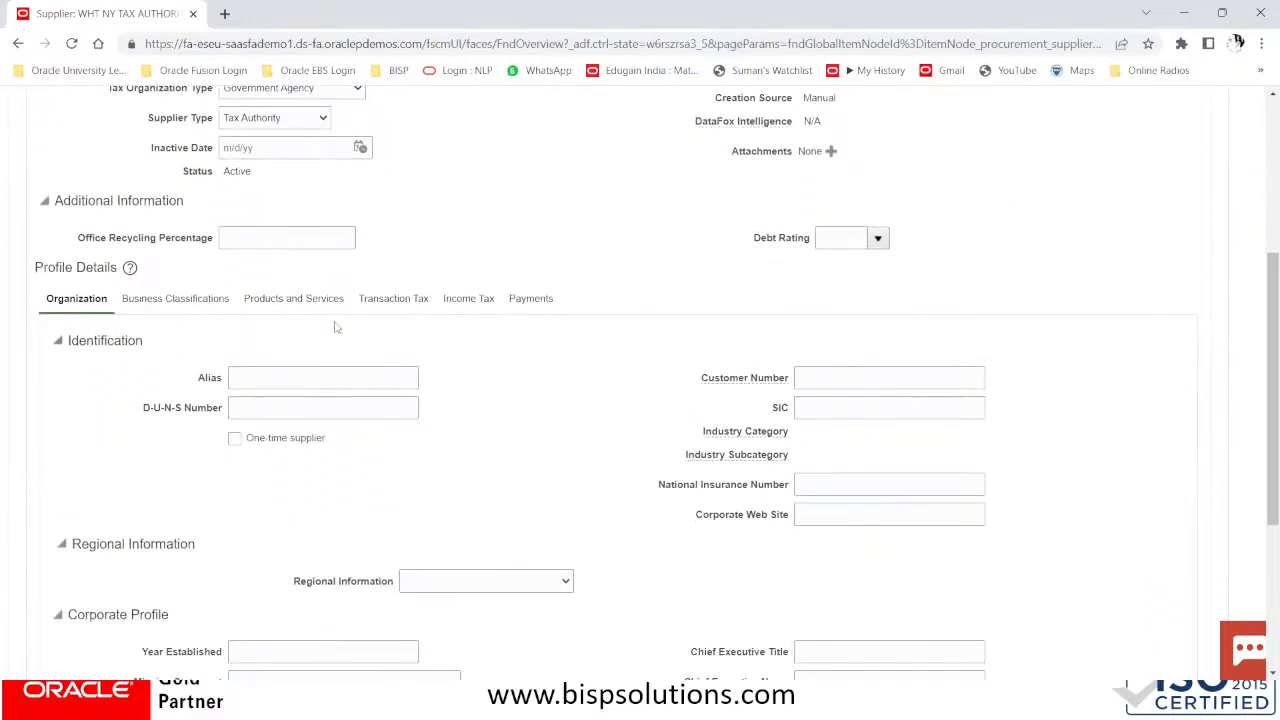
scroll(336, 325, "up", 5)
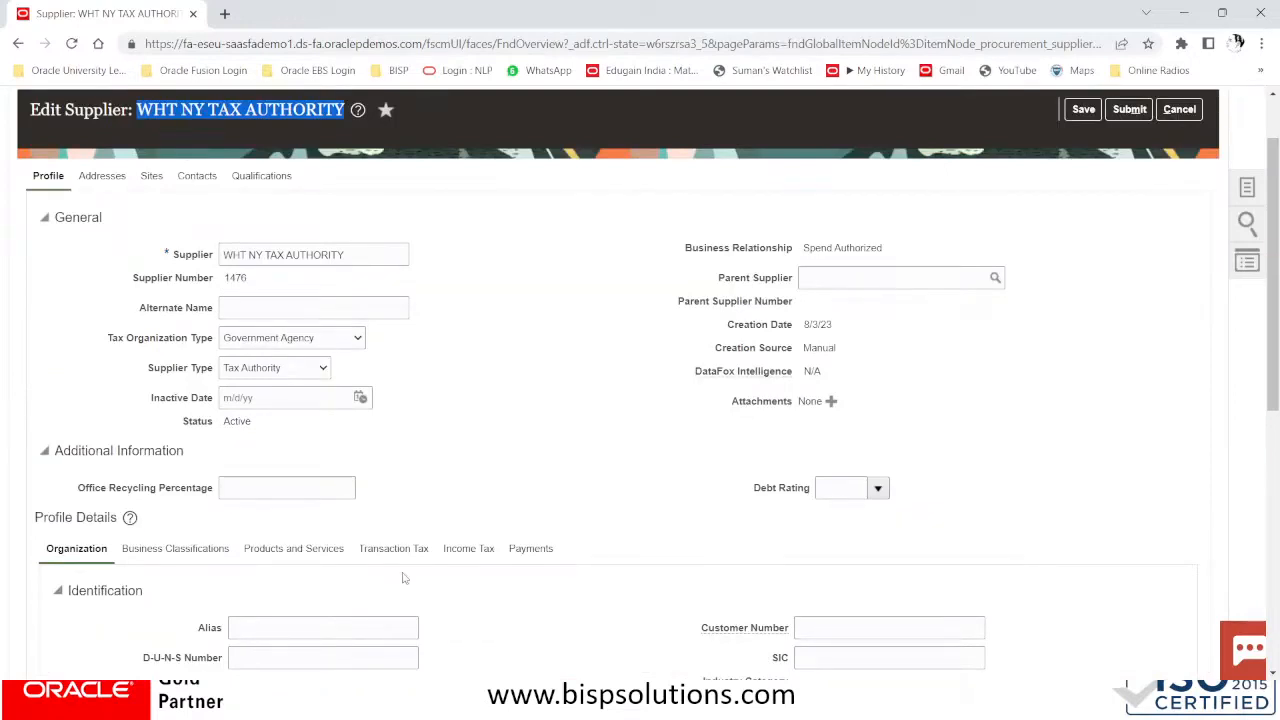
Paste WHT NY TAX AUTHORITY as the income tax reporting name
left_click(466, 548)
scroll(671, 589, "down", 1)
left_click(848, 456)
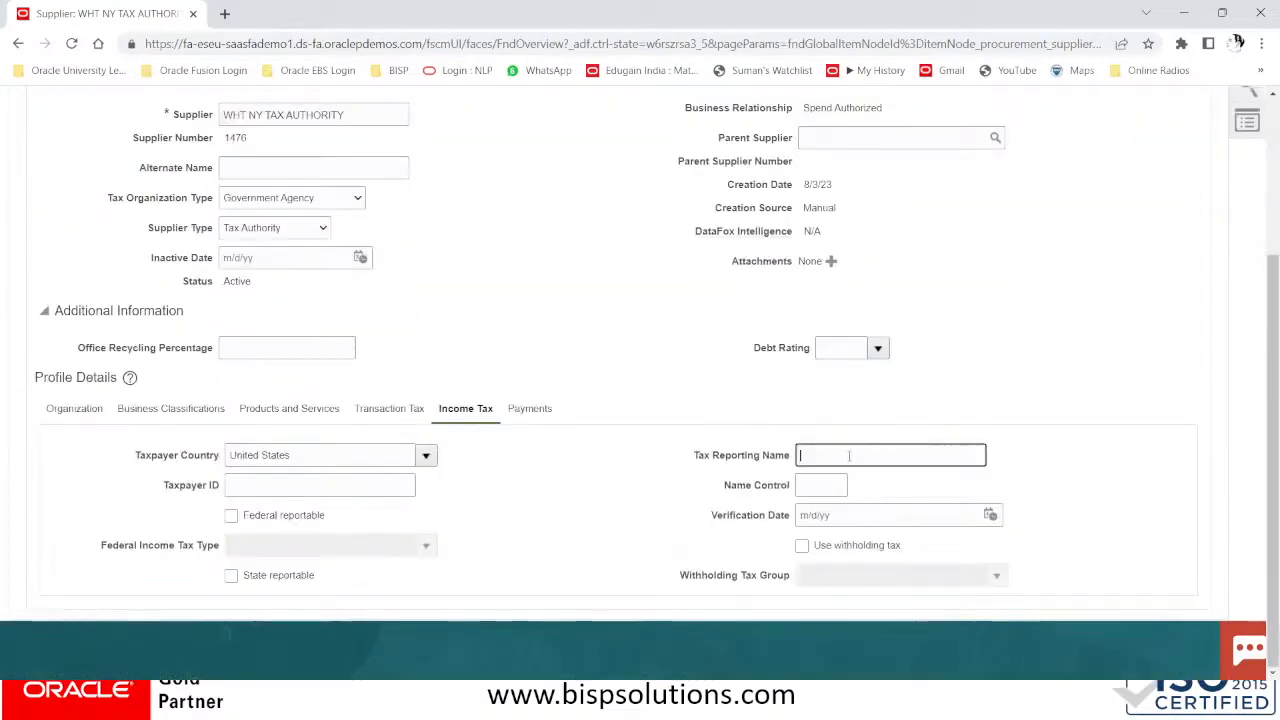
key("ctrl+v")
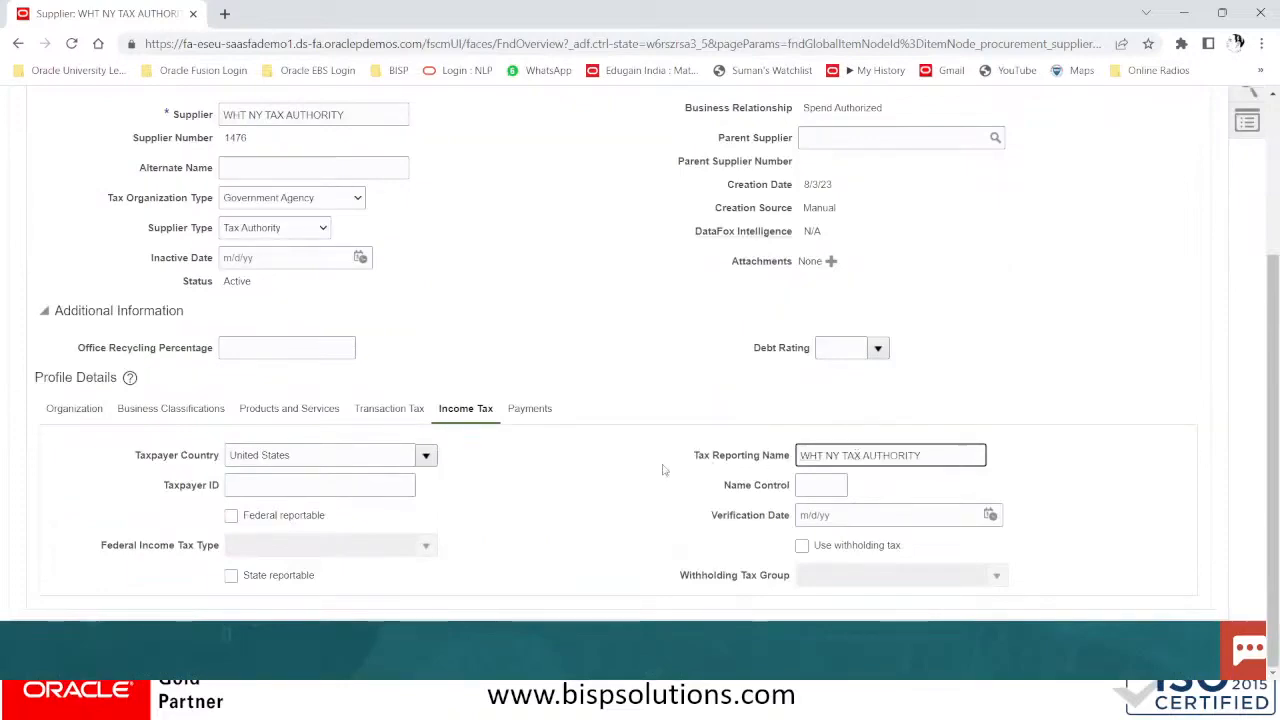
scroll(412, 506, "up", 1)
scroll(412, 506, "up", 1)
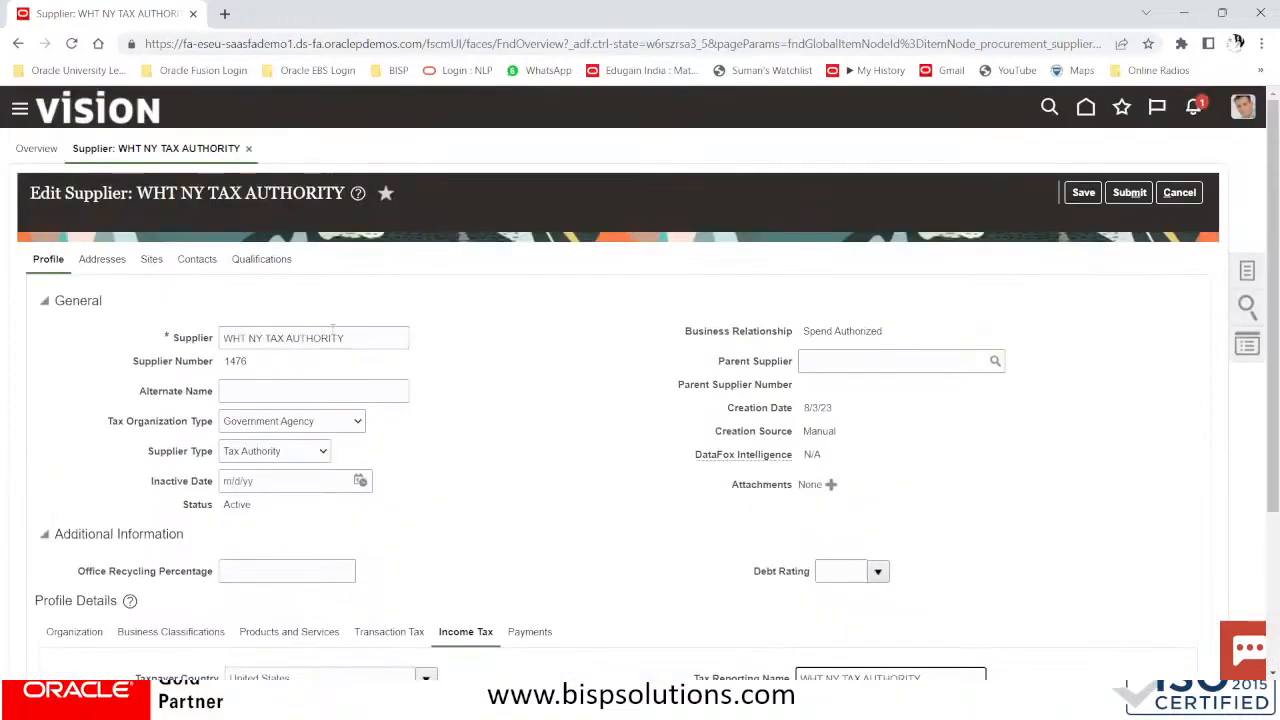
left_click(103, 260)
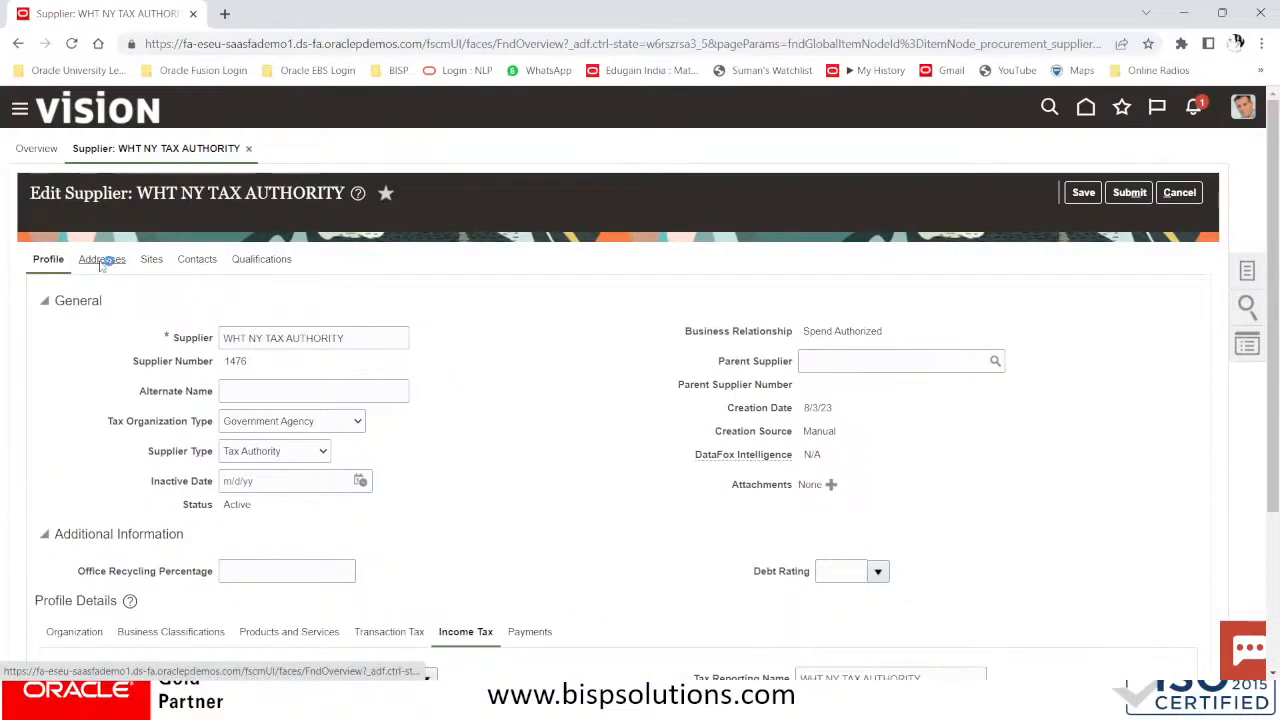
Start a new supplier address named NY#US with country United States (code US)
left_click(214, 308)
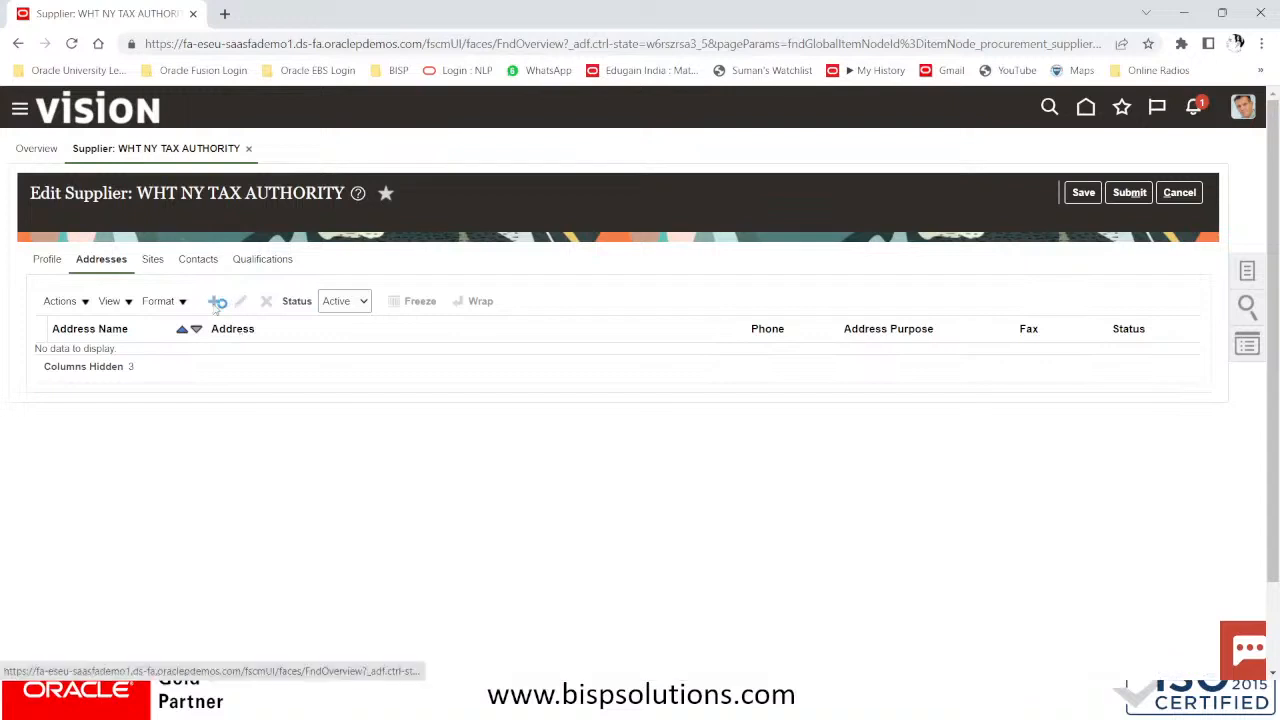
left_click(217, 303)
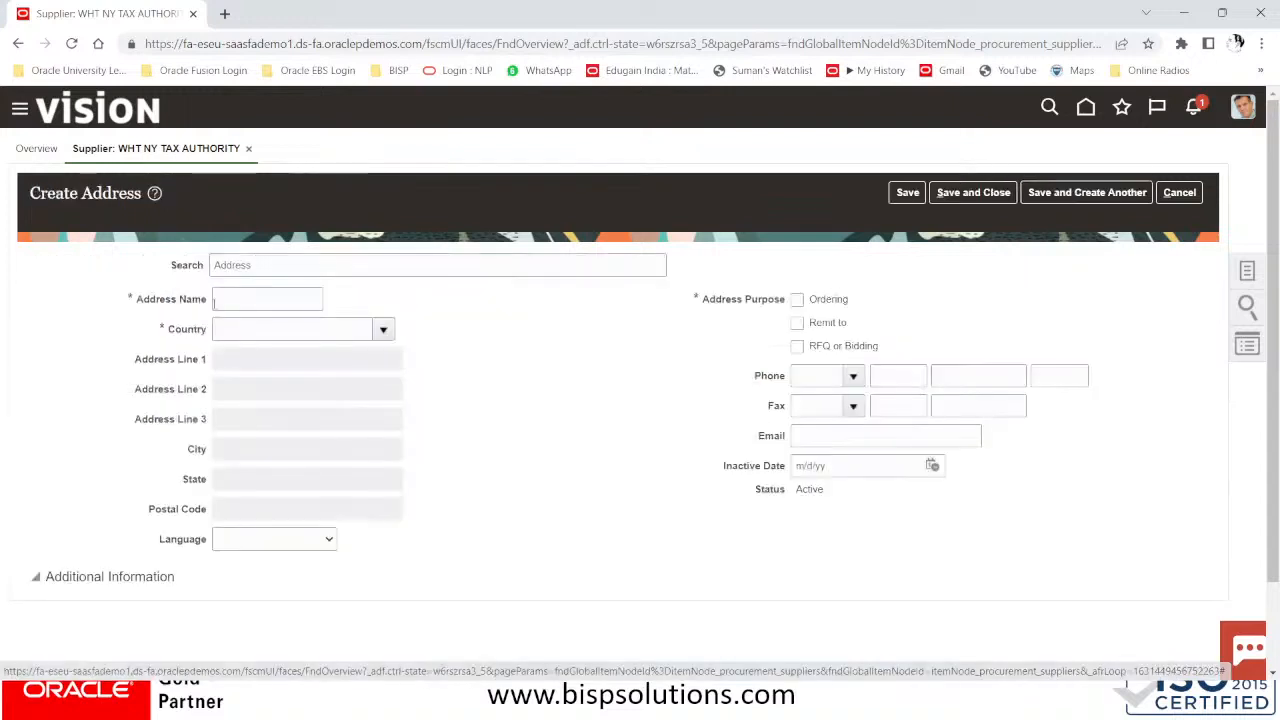
left_click(240, 297)
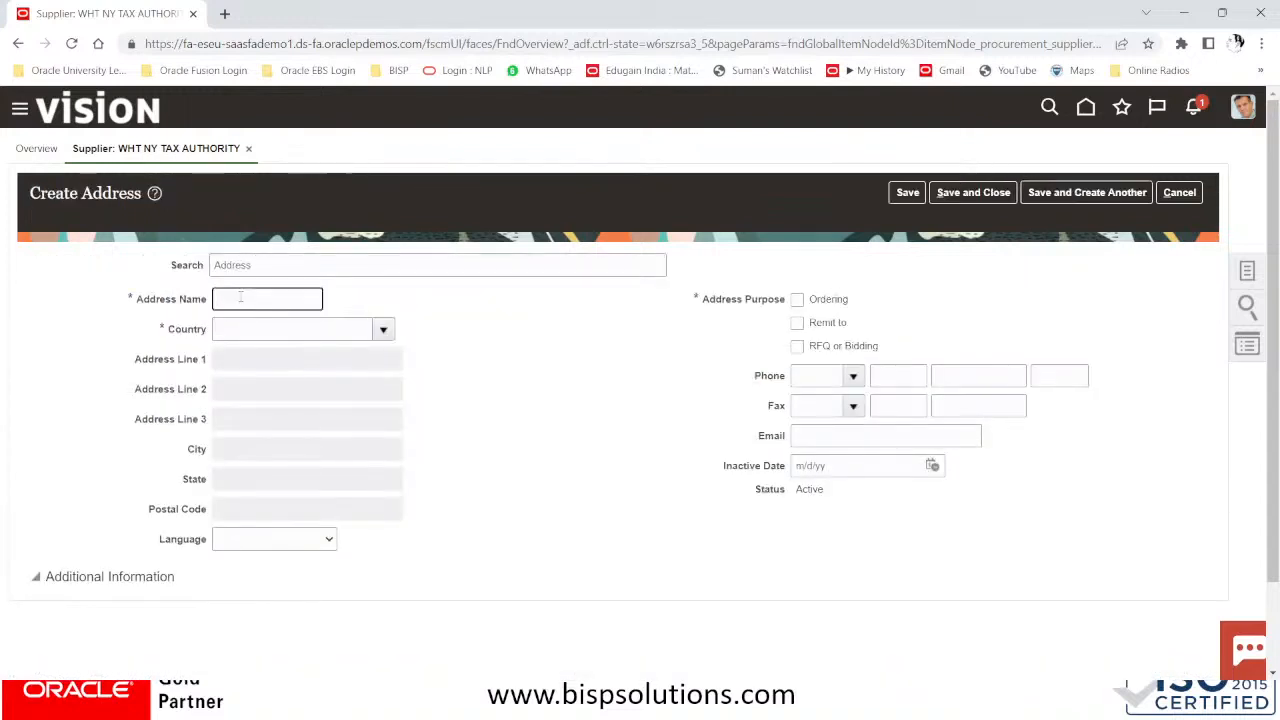
type("NY#US")
left_click(218, 332)
left_click(383, 330)
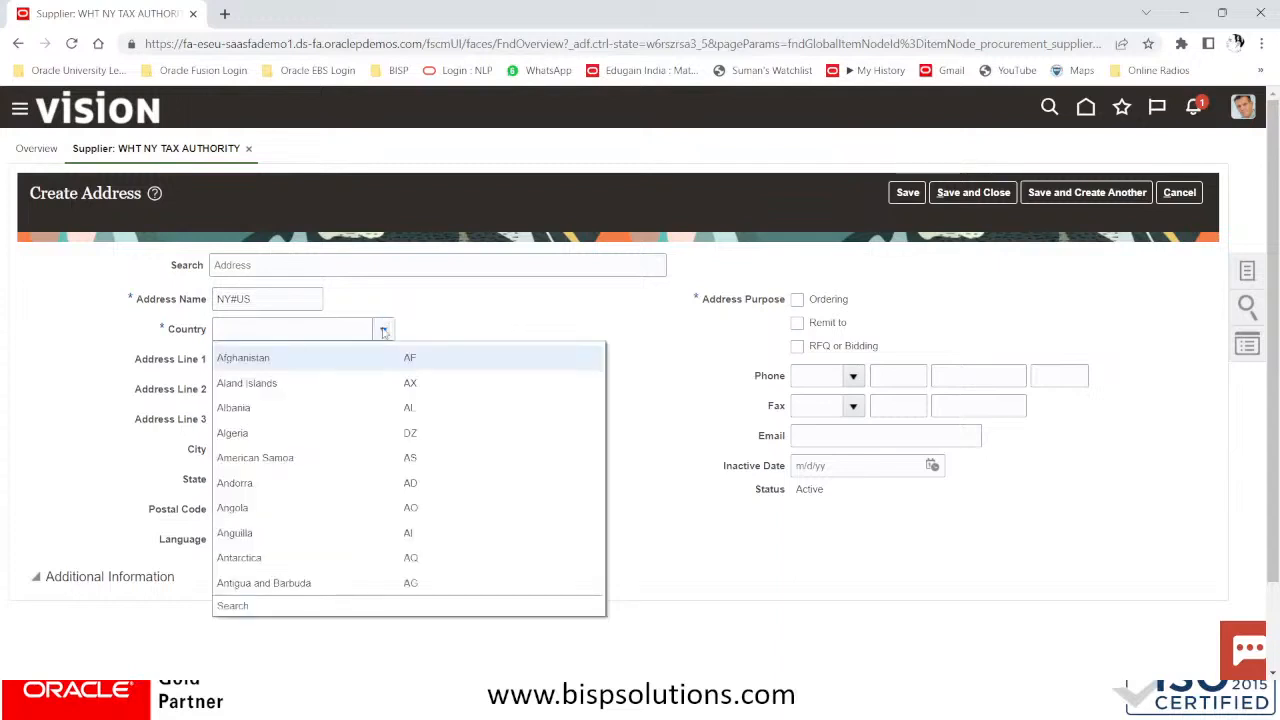
left_click(232, 610)
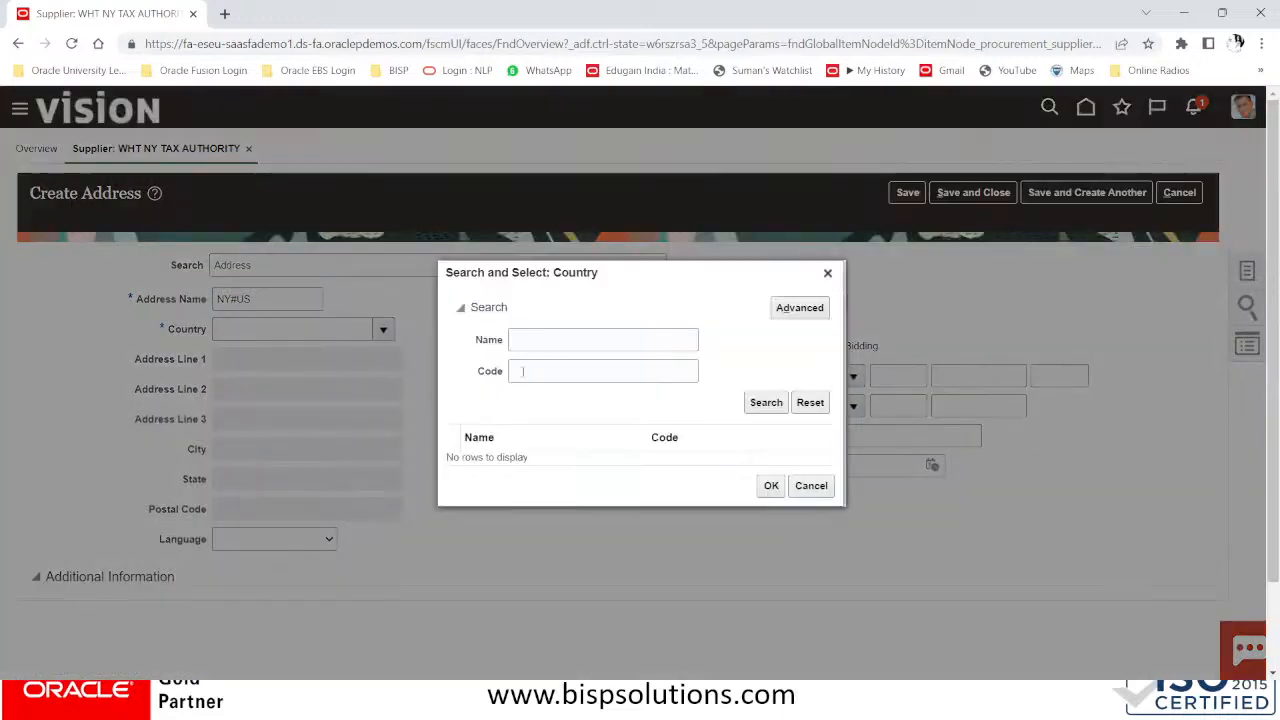
left_click(536, 370)
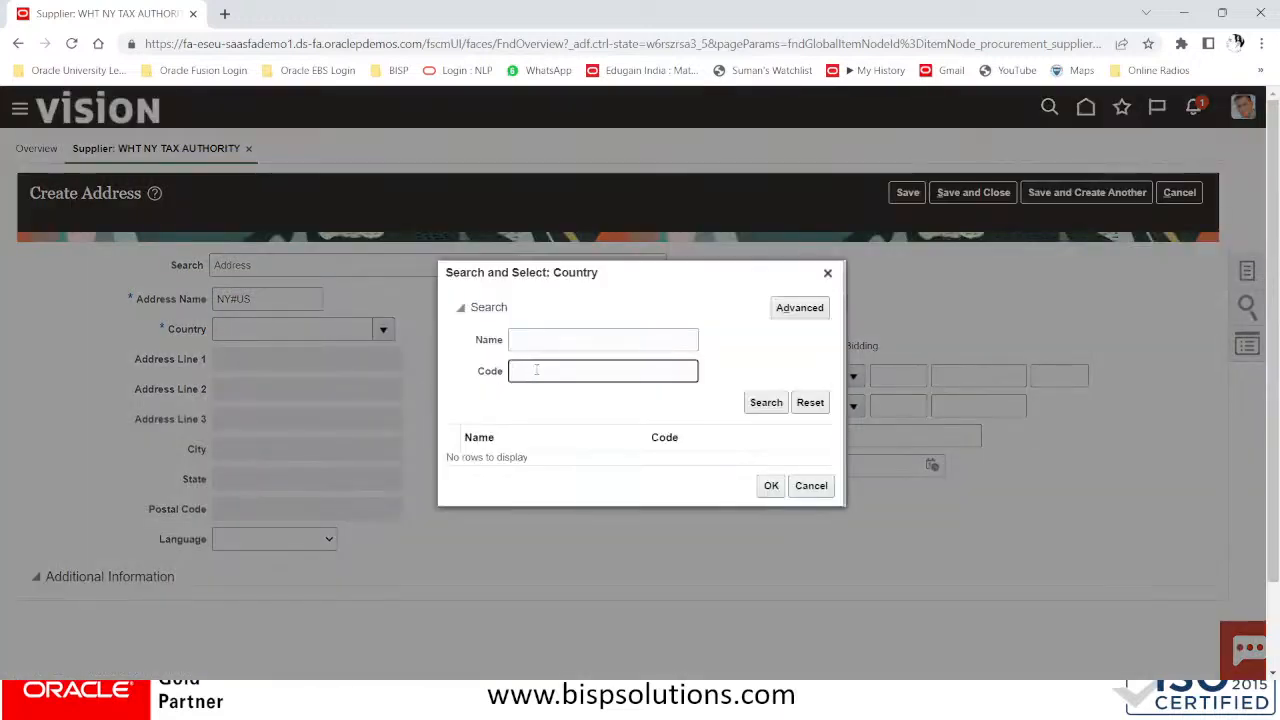
type("US")
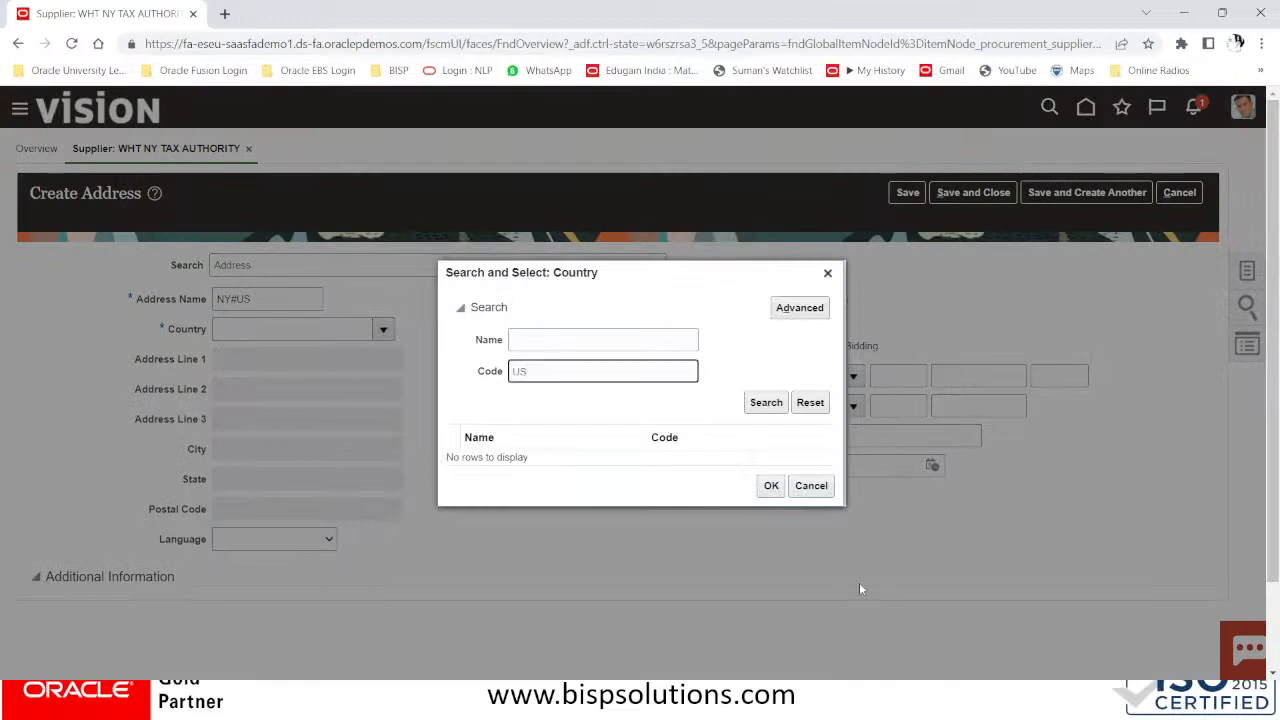
left_click(766, 403)
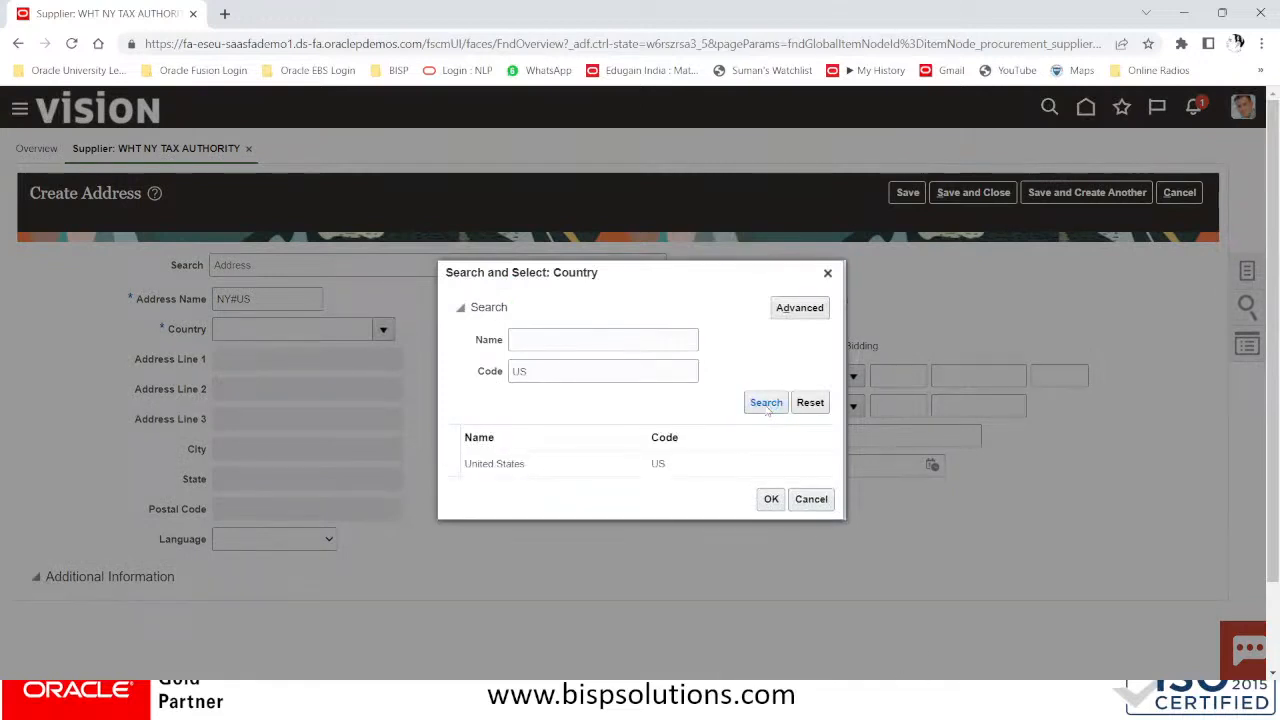
left_click(620, 461)
left_click(770, 492)
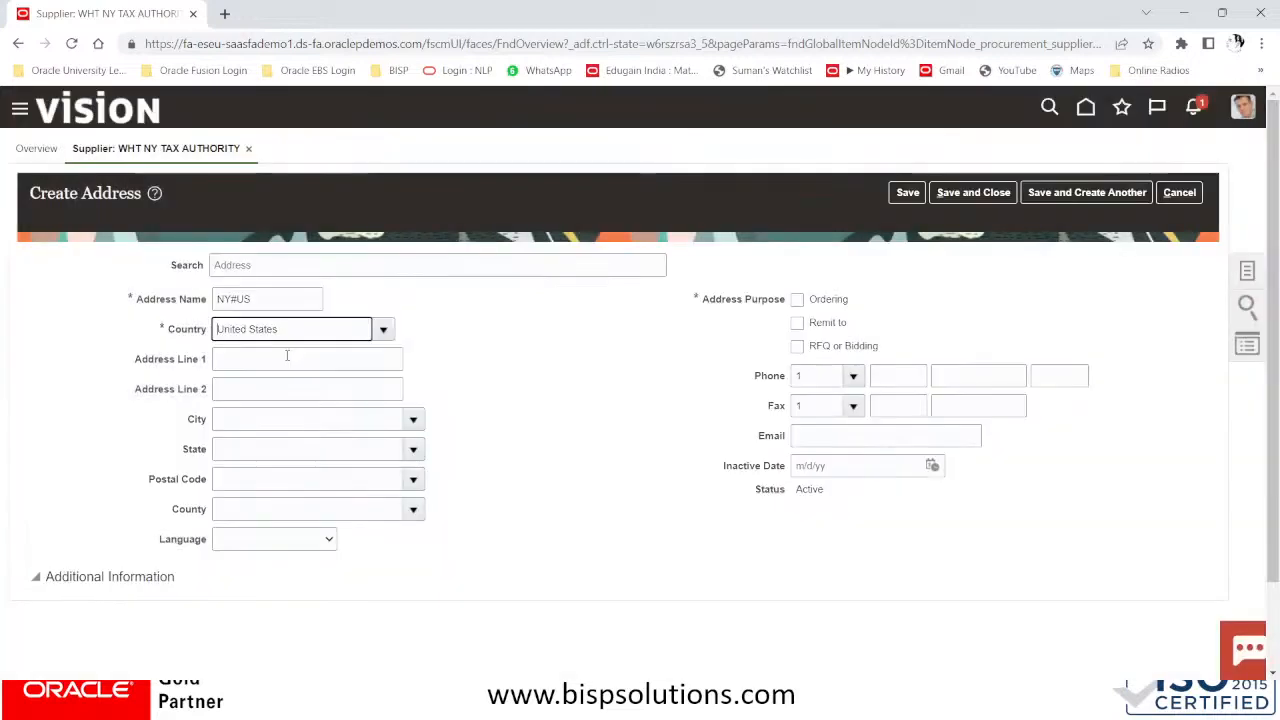
Enter address lines WHT NEW YORK TAX AUTHORITY and BUILDING 22 NY STATE
left_click(287, 356)
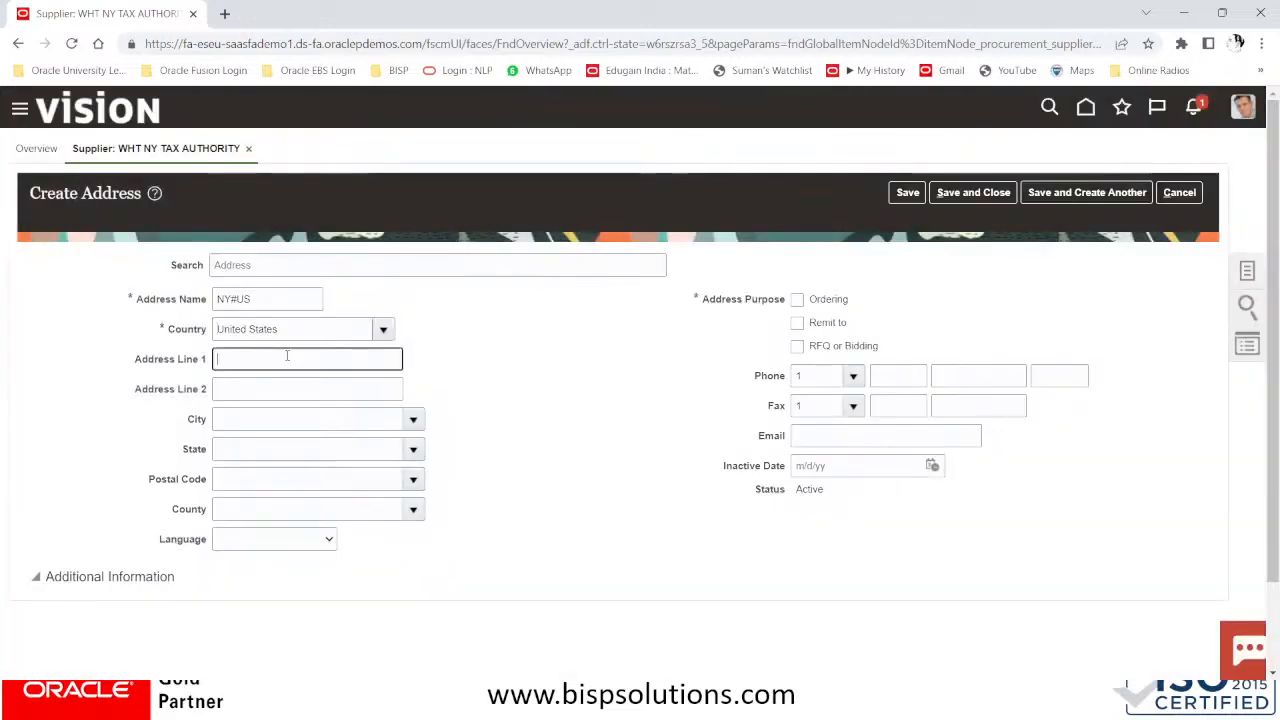
type("W")
type("NY")
key("BackSpace")
key("BackSpace")
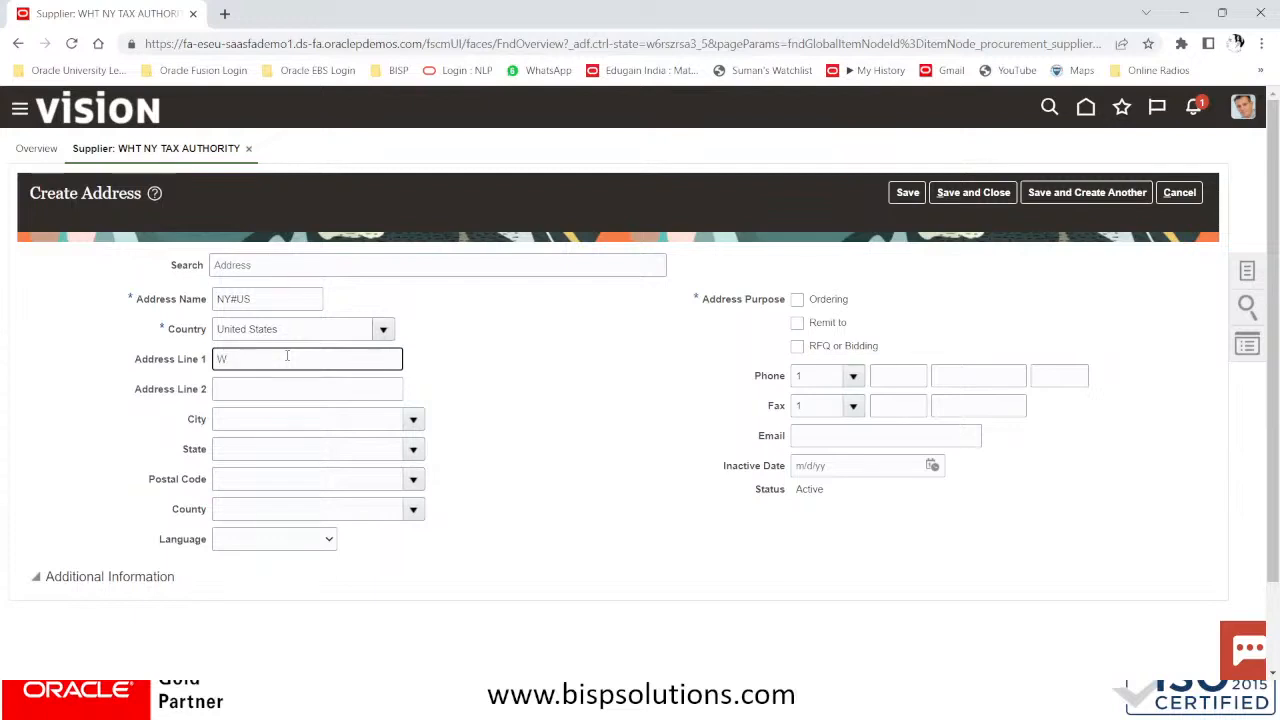
type("HT NEW YORK TAX AUTHORITY")
key("Tab")
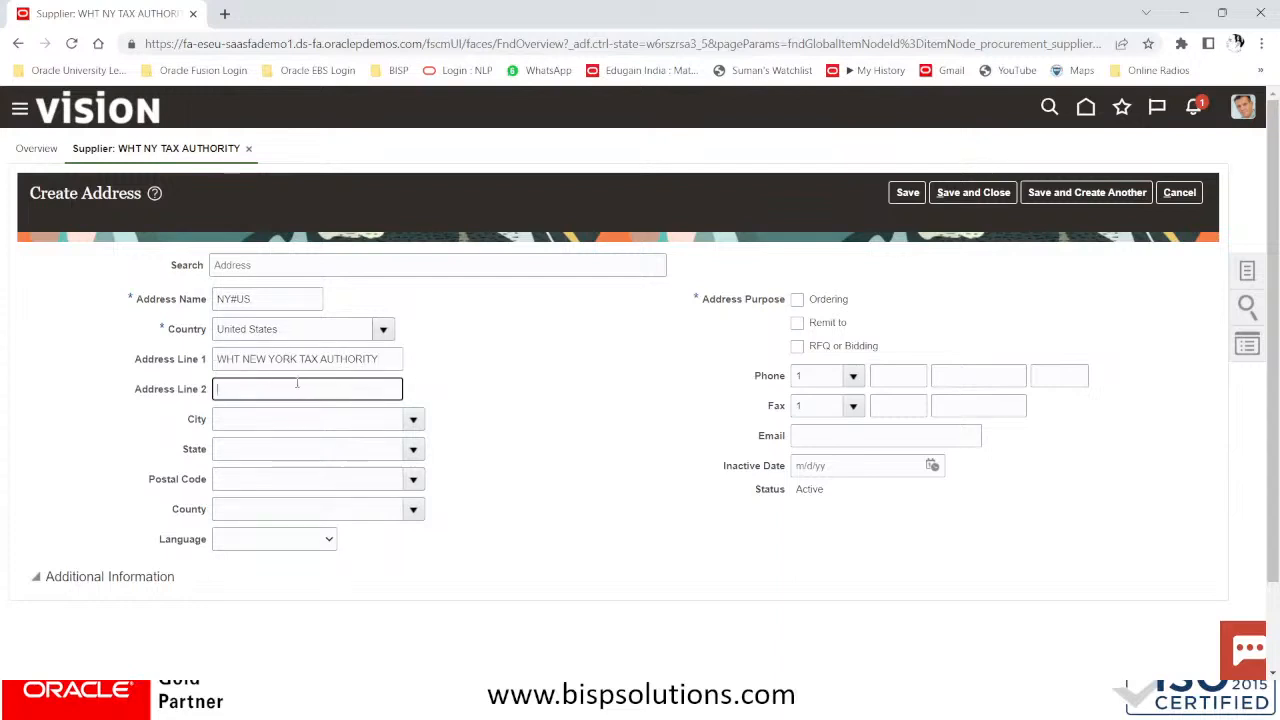
type("BUILDING 22 NY STATE")
key("Tab")
left_click(262, 481)
Set the address postal code to 10001, New York
left_click(412, 480)
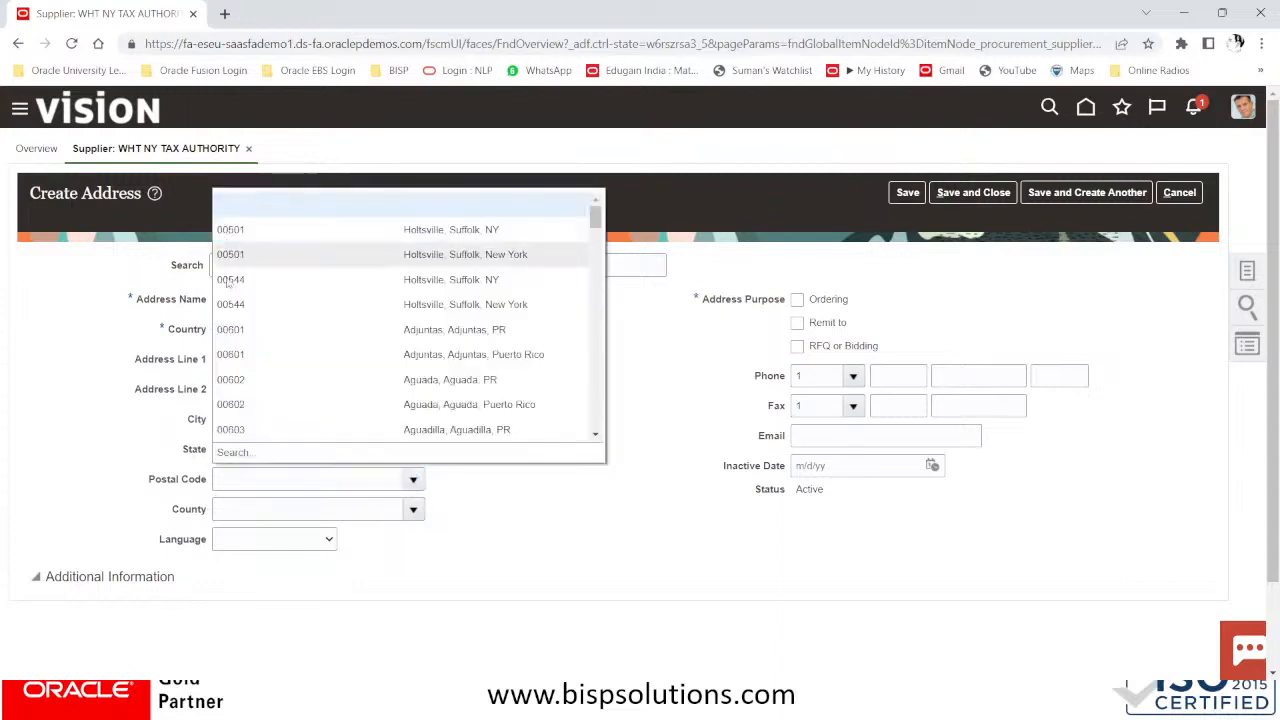
left_click(233, 455)
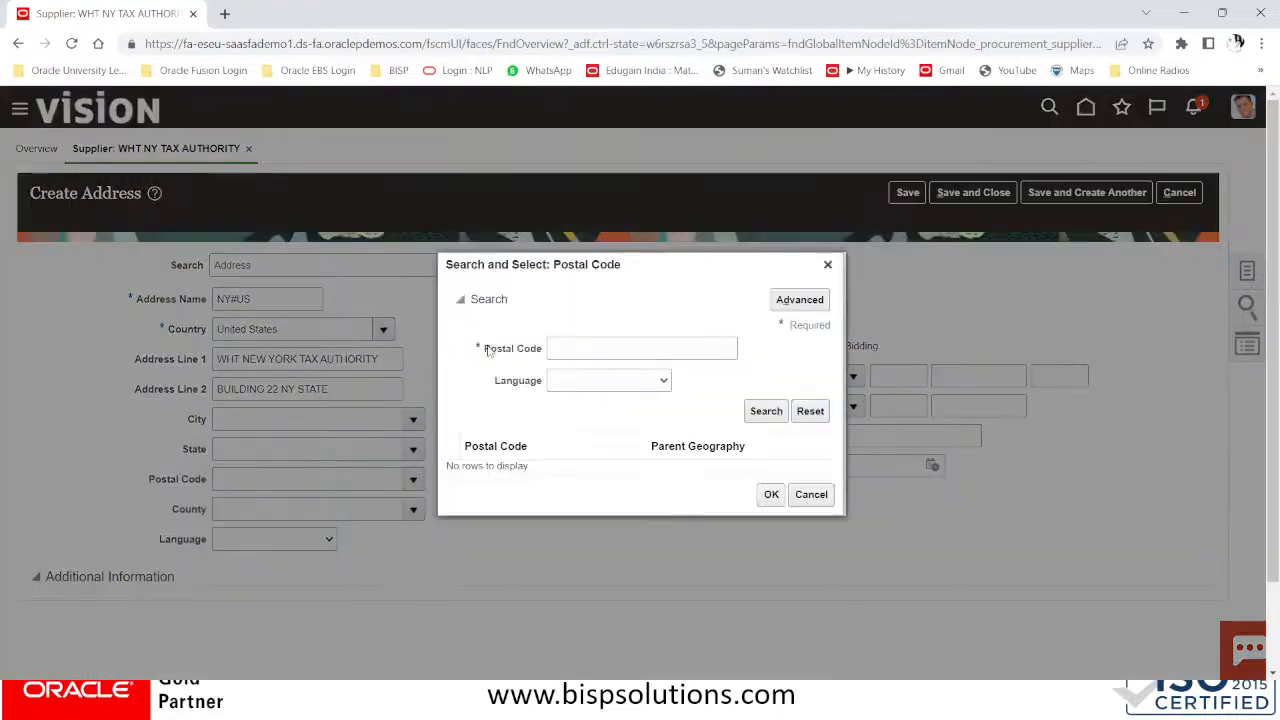
type("001")
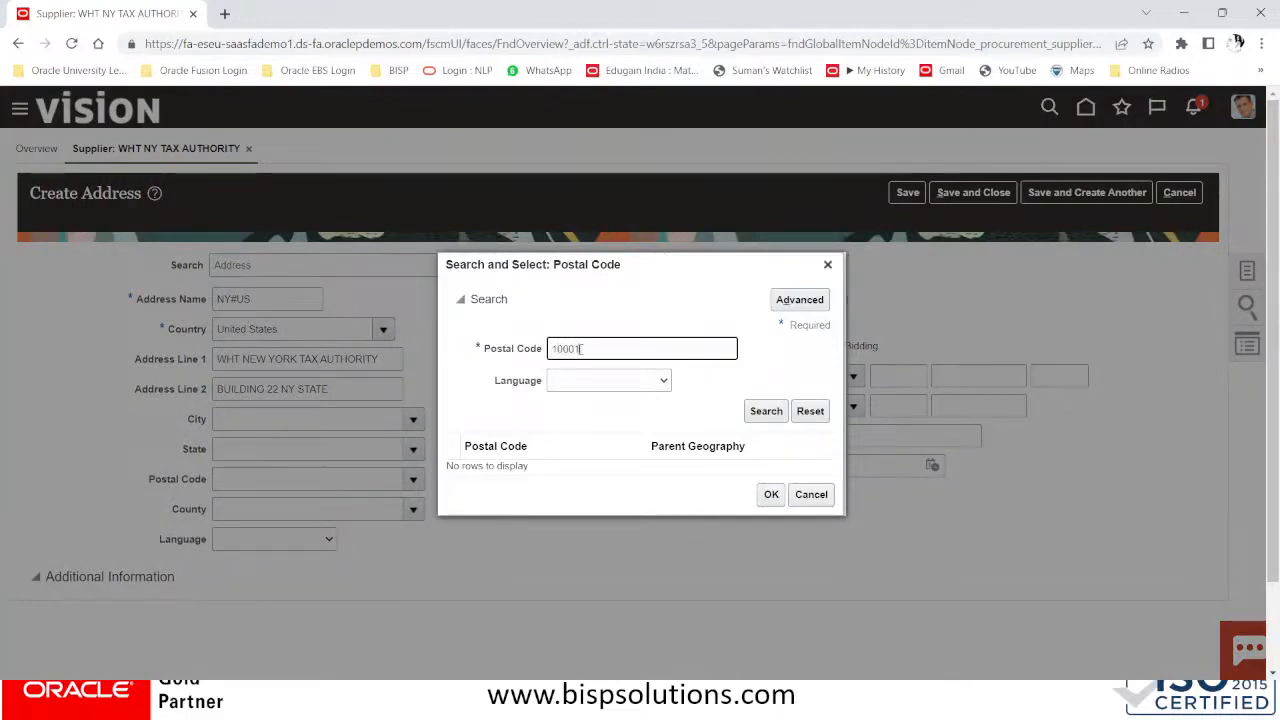
key("Return")
left_click(660, 455)
left_click(770, 514)
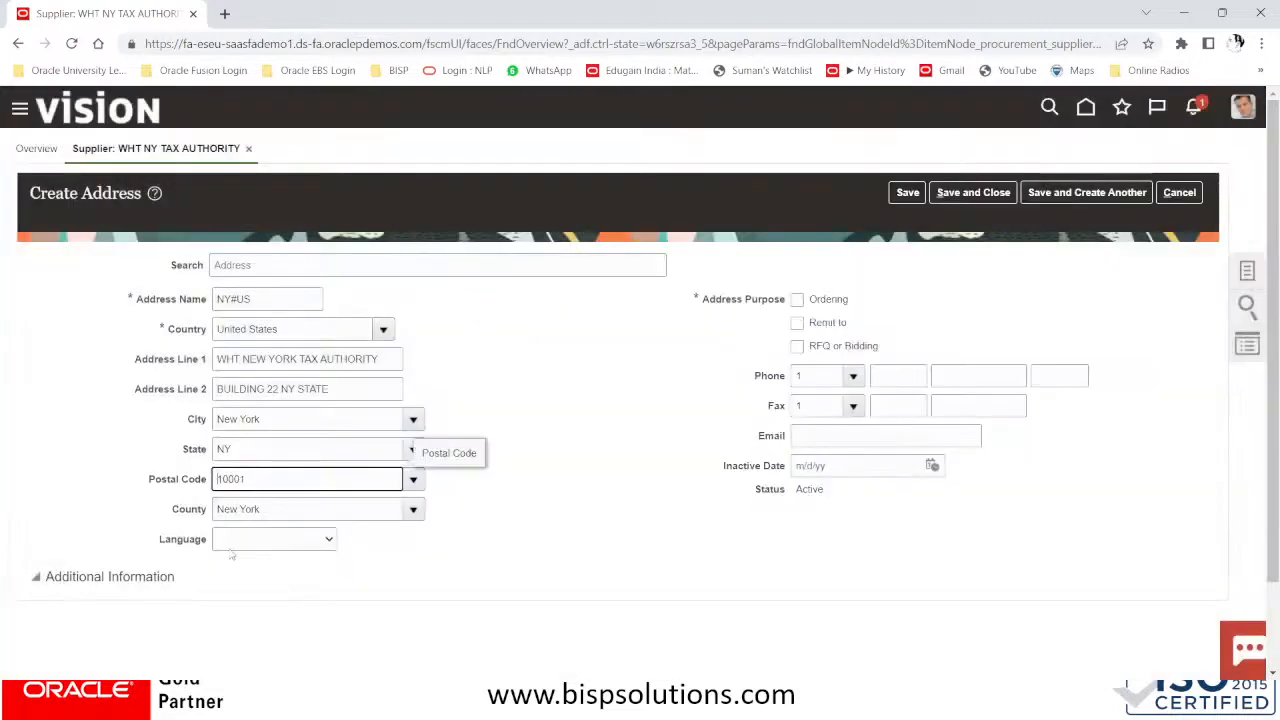
Set language to American English, mark the address Remit to, and save it
left_click(241, 540)
left_click(244, 288)
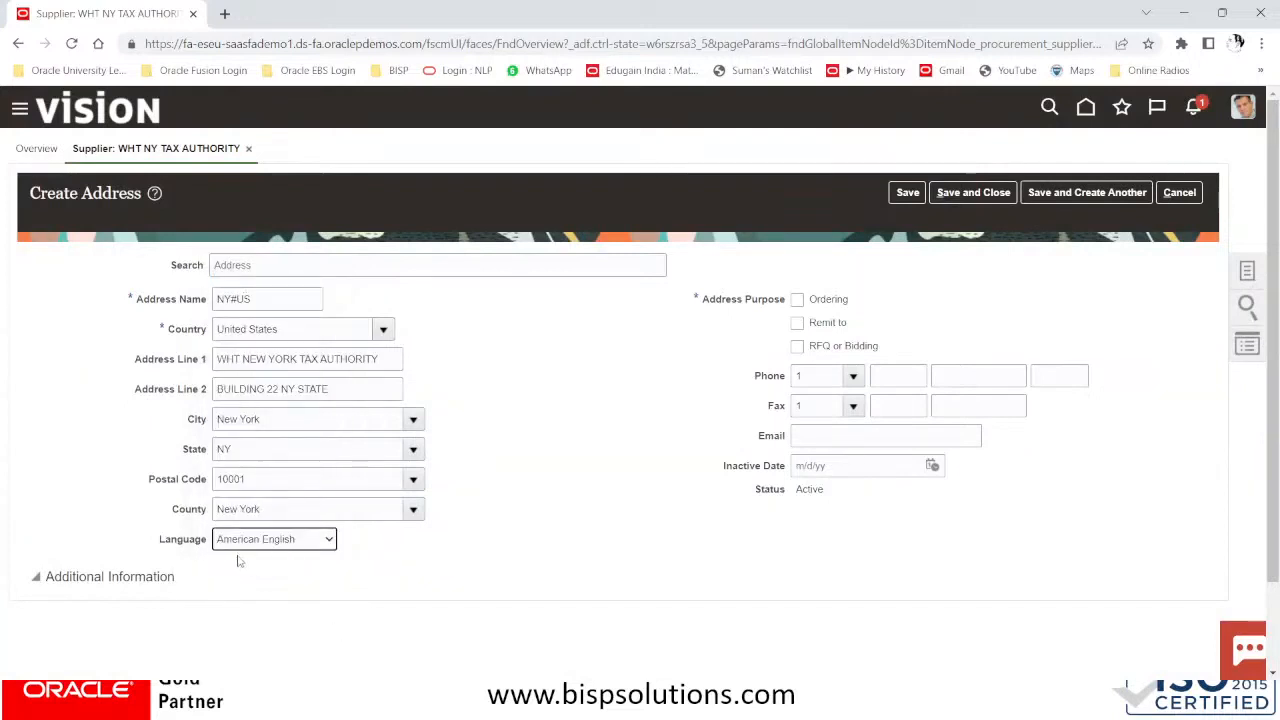
left_click(798, 328)
left_click(797, 325)
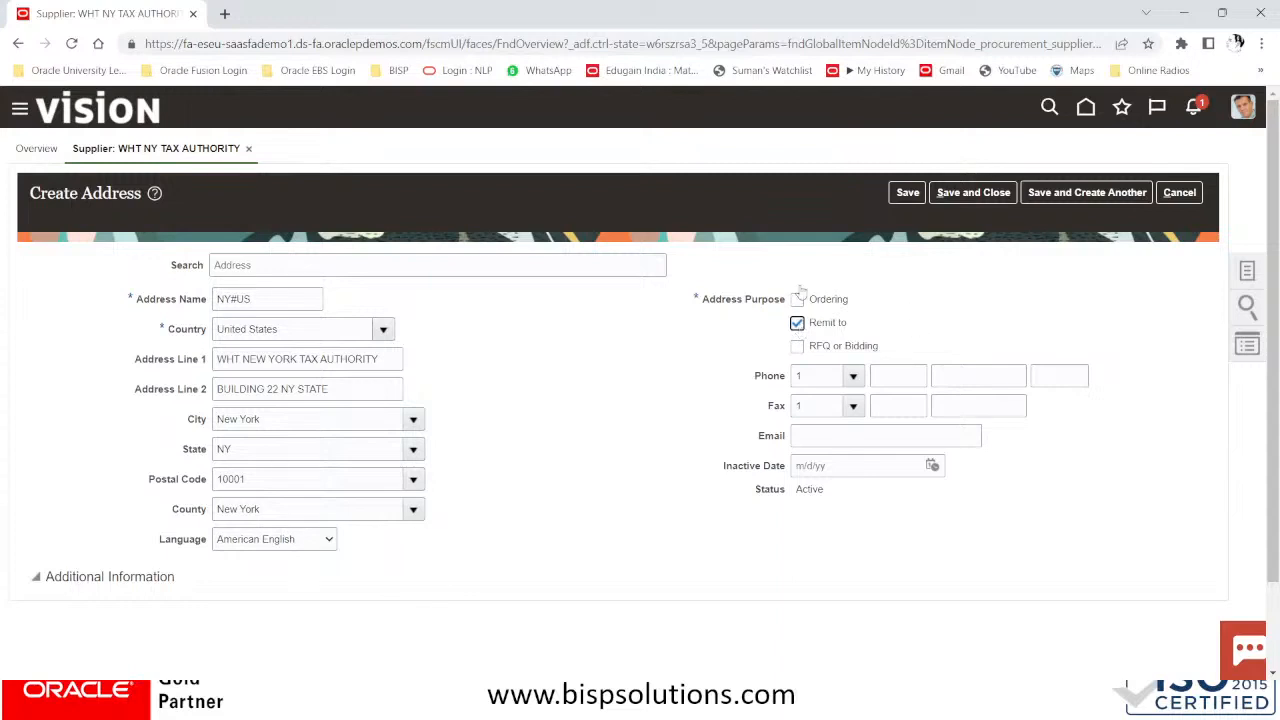
left_click(979, 193)
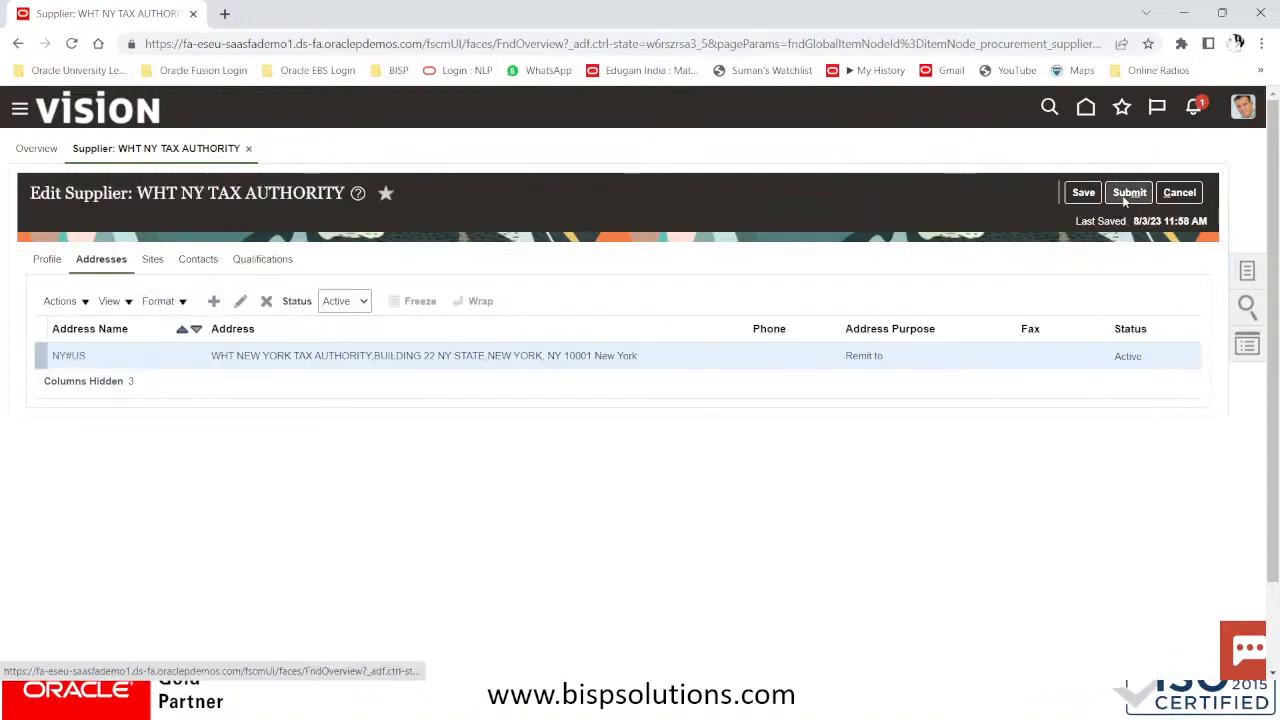
Submit the supplier changes and dismiss the change request confirmation
left_click(1130, 199)
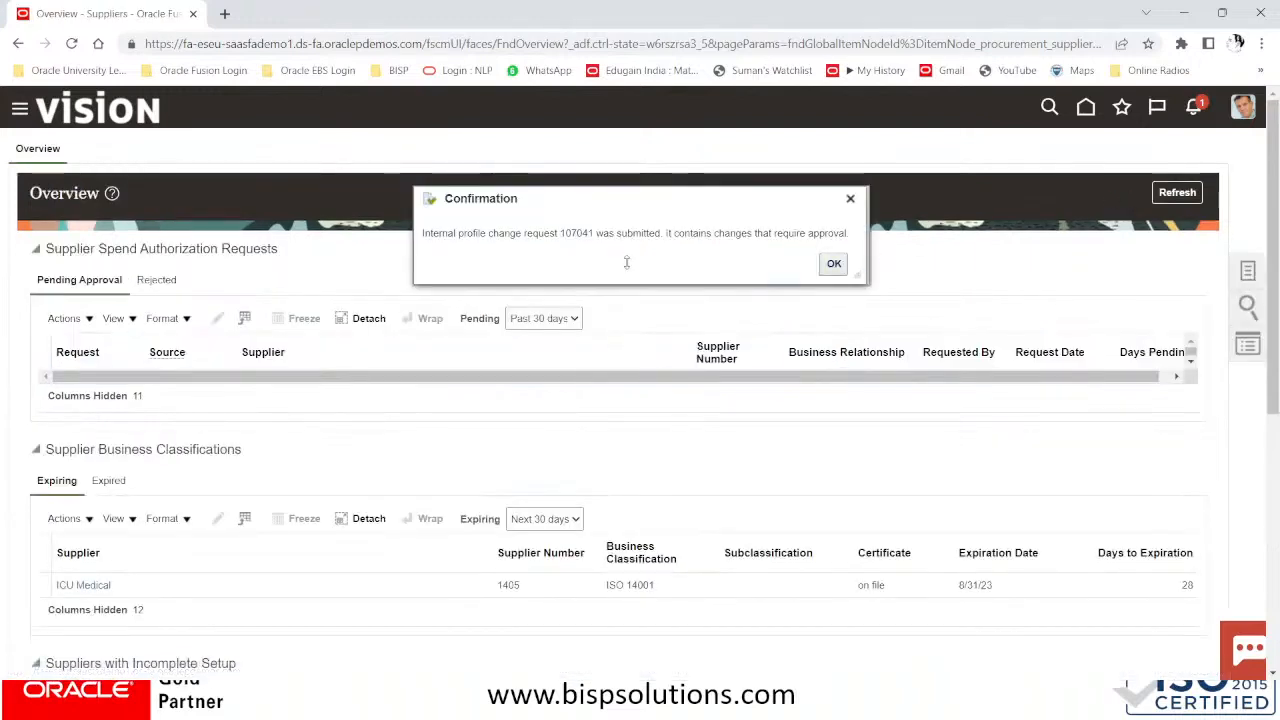
left_click_drag(560, 232, 422, 233)
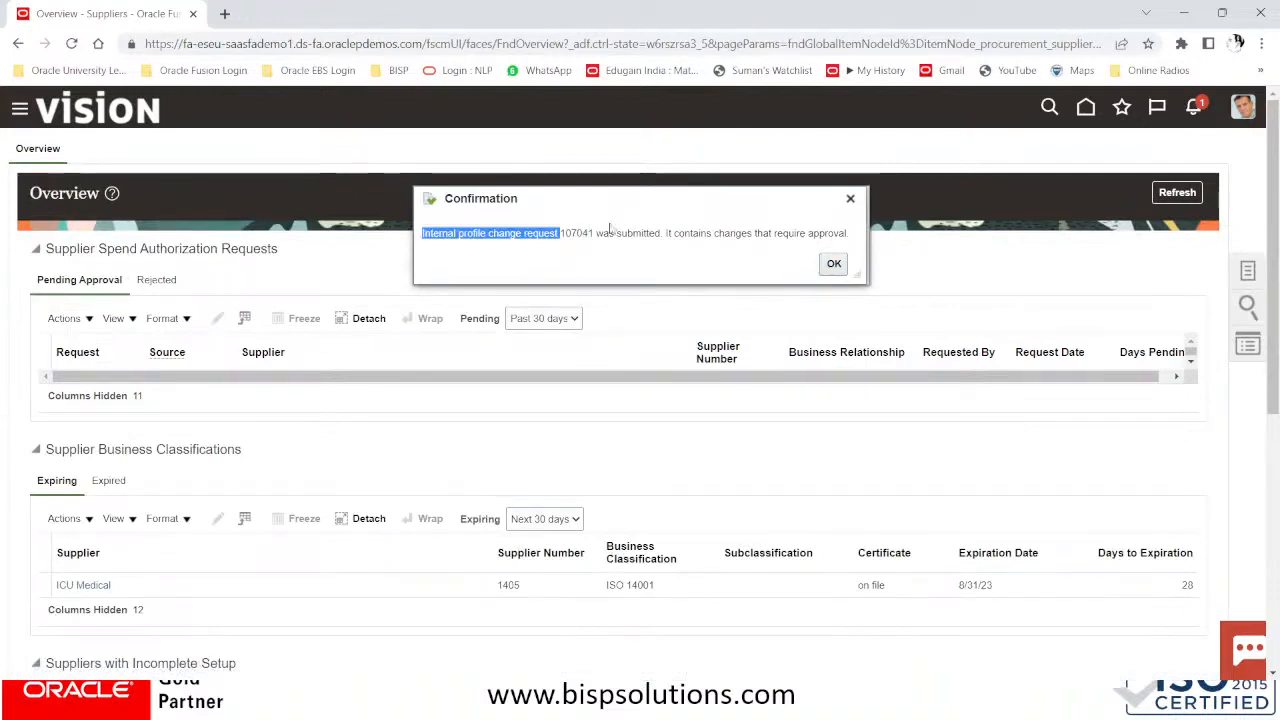
left_click_drag(614, 233, 560, 233)
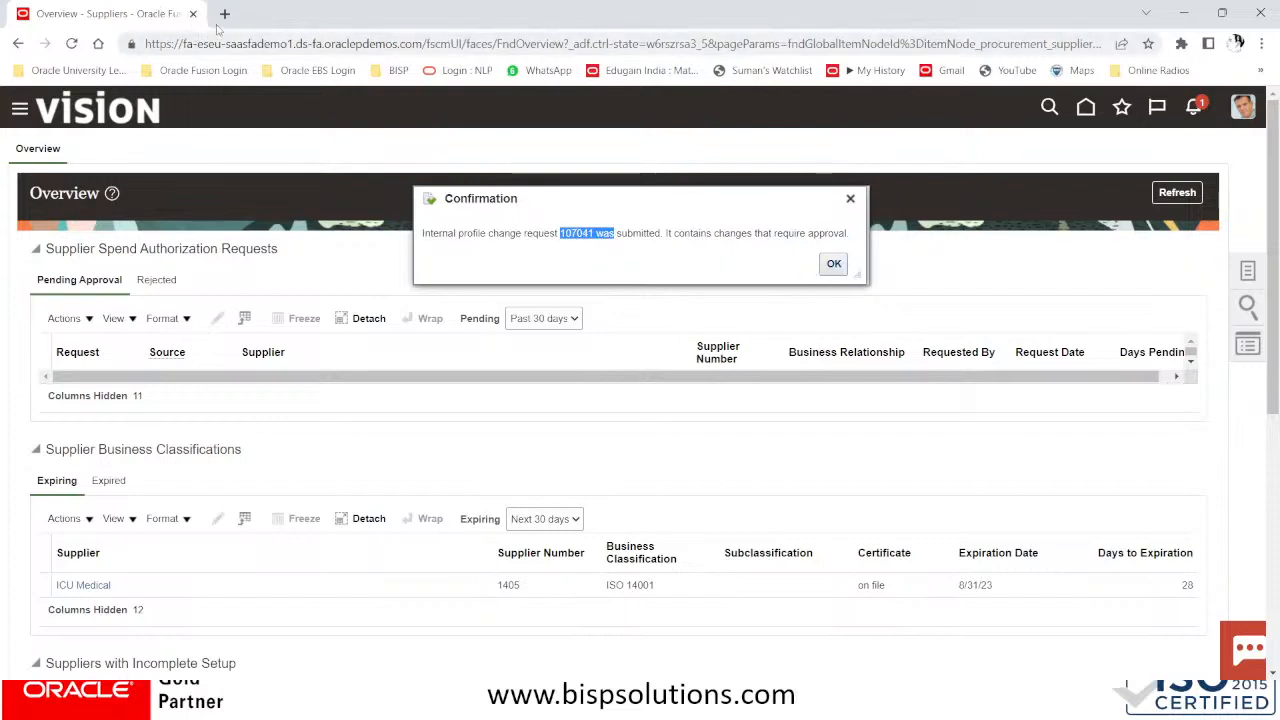
left_click(833, 265)
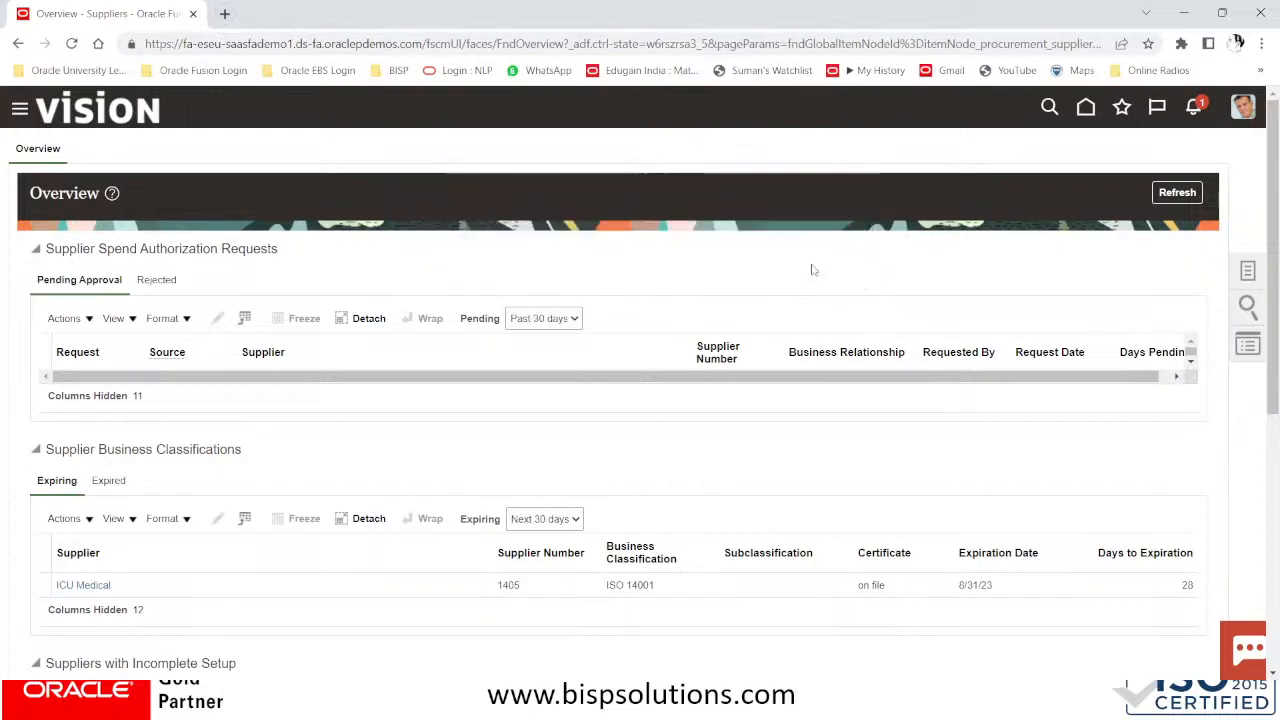
Clear the payment file notification and refresh the Suppliers overview
left_click(1197, 107)
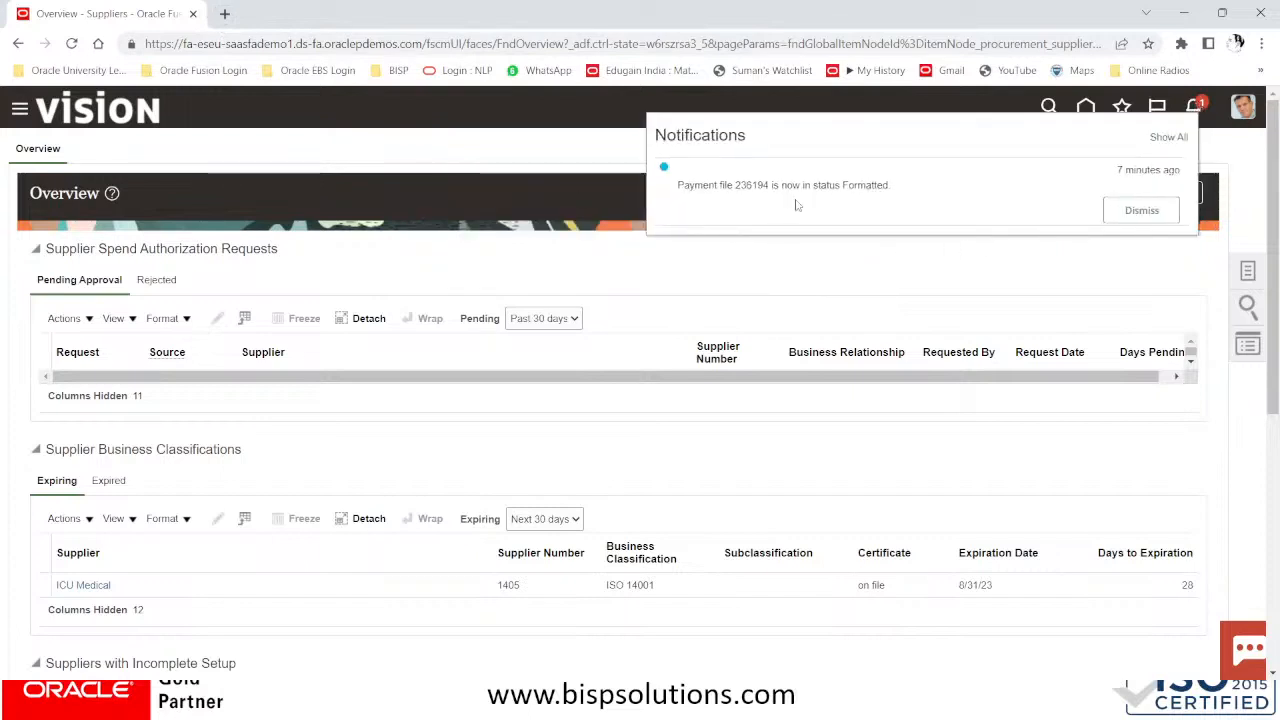
left_click(1142, 210)
left_click(540, 160)
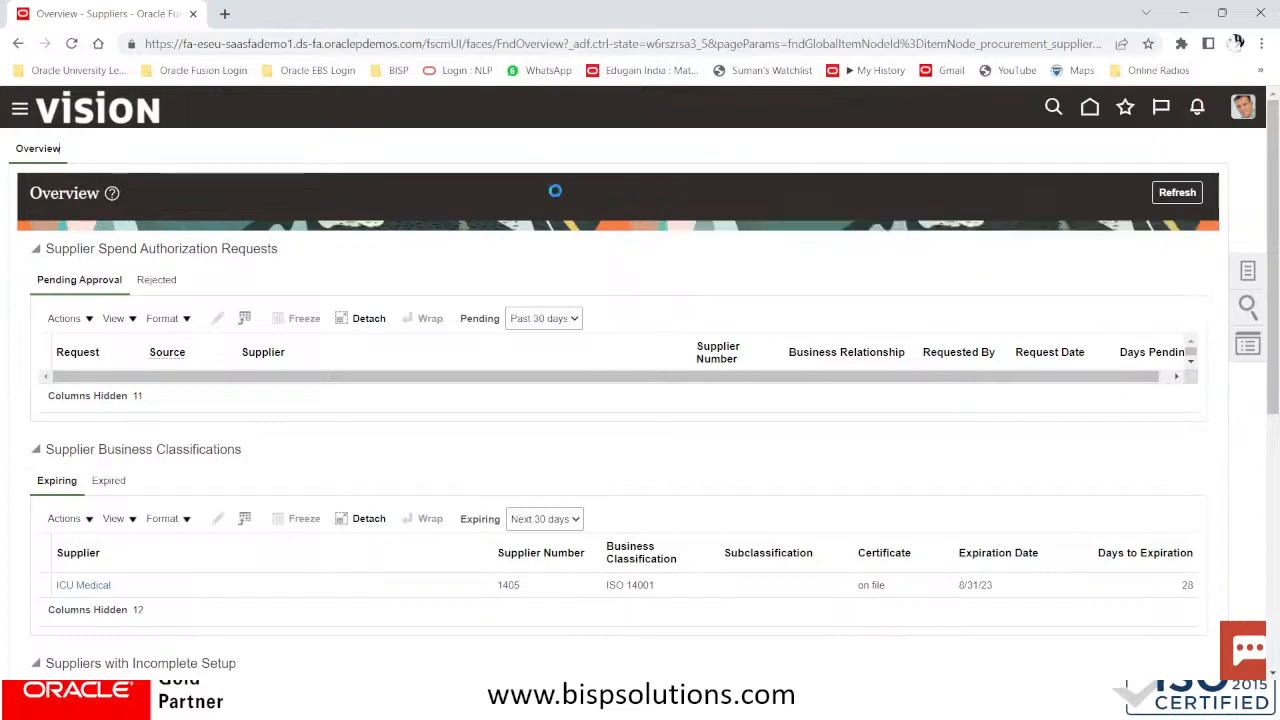
scroll(837, 398, "down", 5)
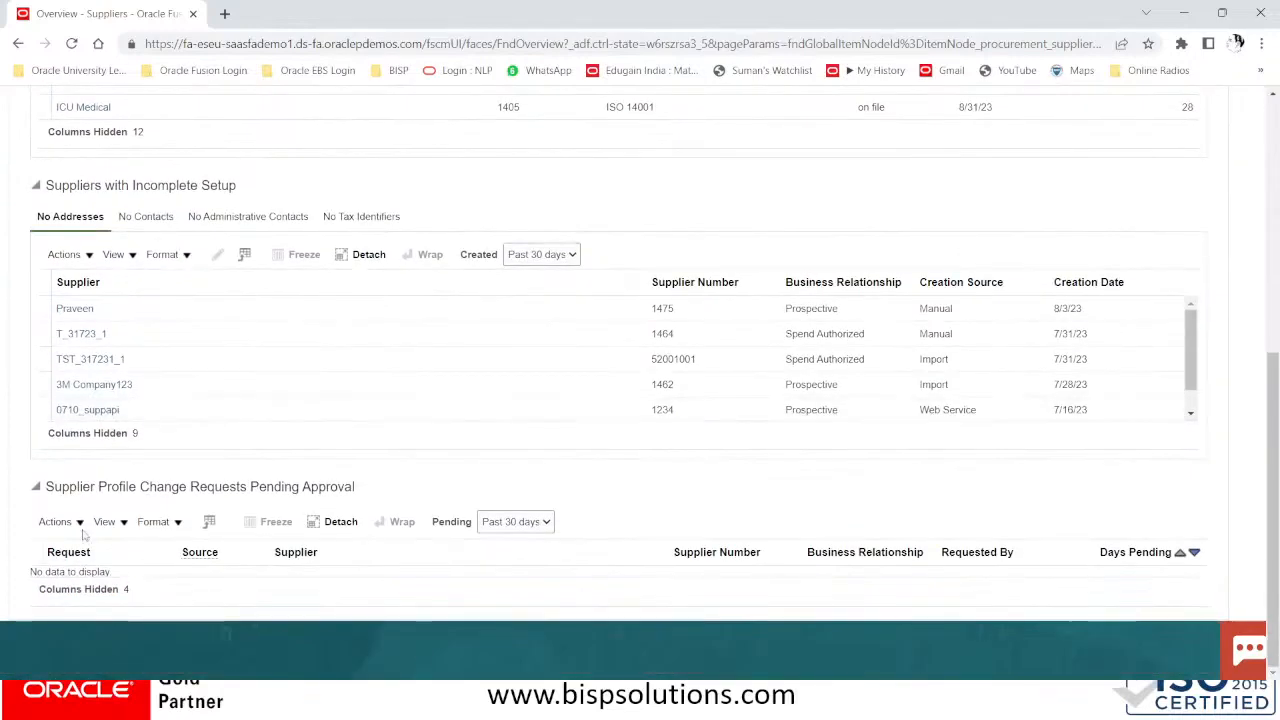
scroll(1182, 398, "up", 5)
left_click(1166, 196)
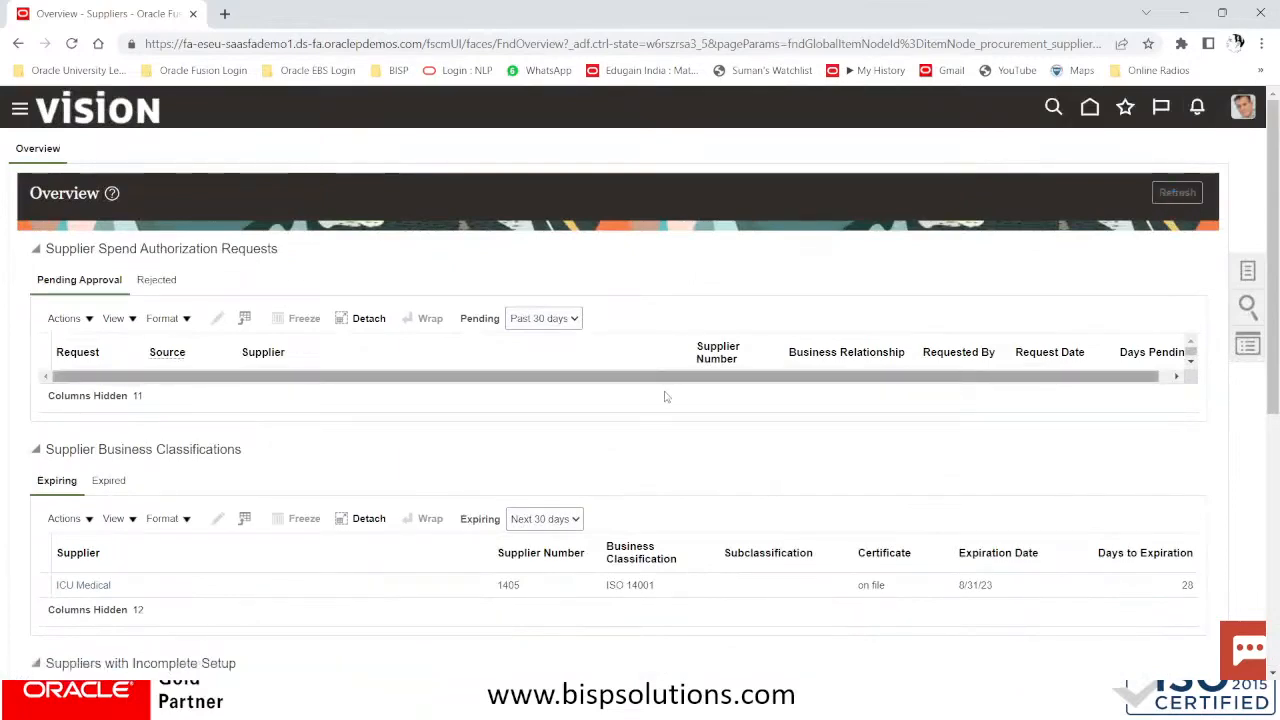
scroll(665, 400, "down", 5)
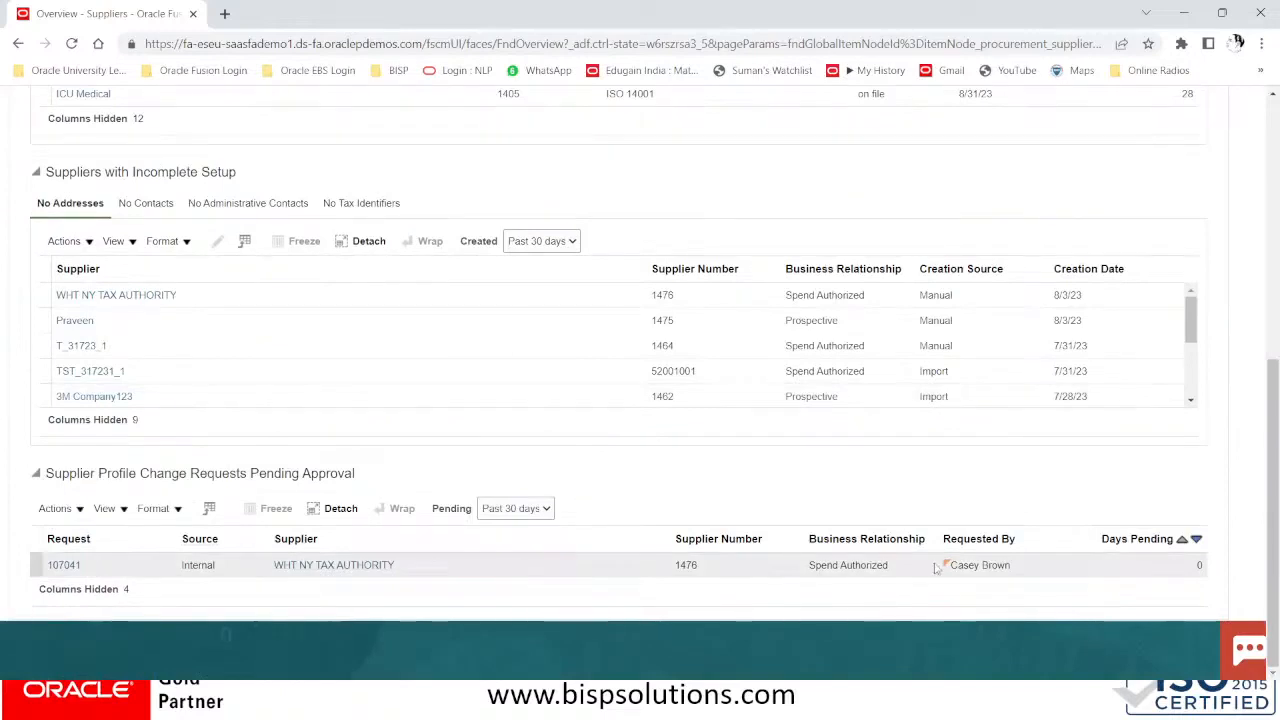
Show all columns in the Profile Change Requests Pending Approval table
left_click(76, 509)
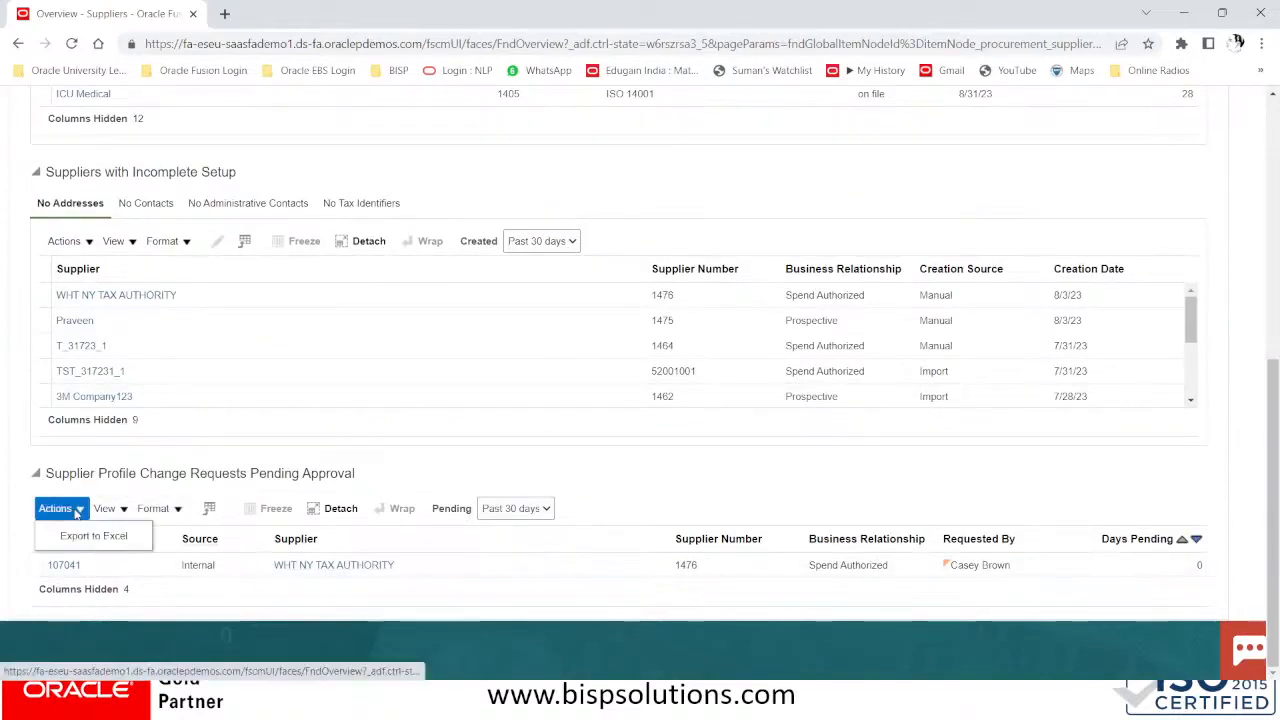
left_click(106, 509)
mouse_move(163, 366)
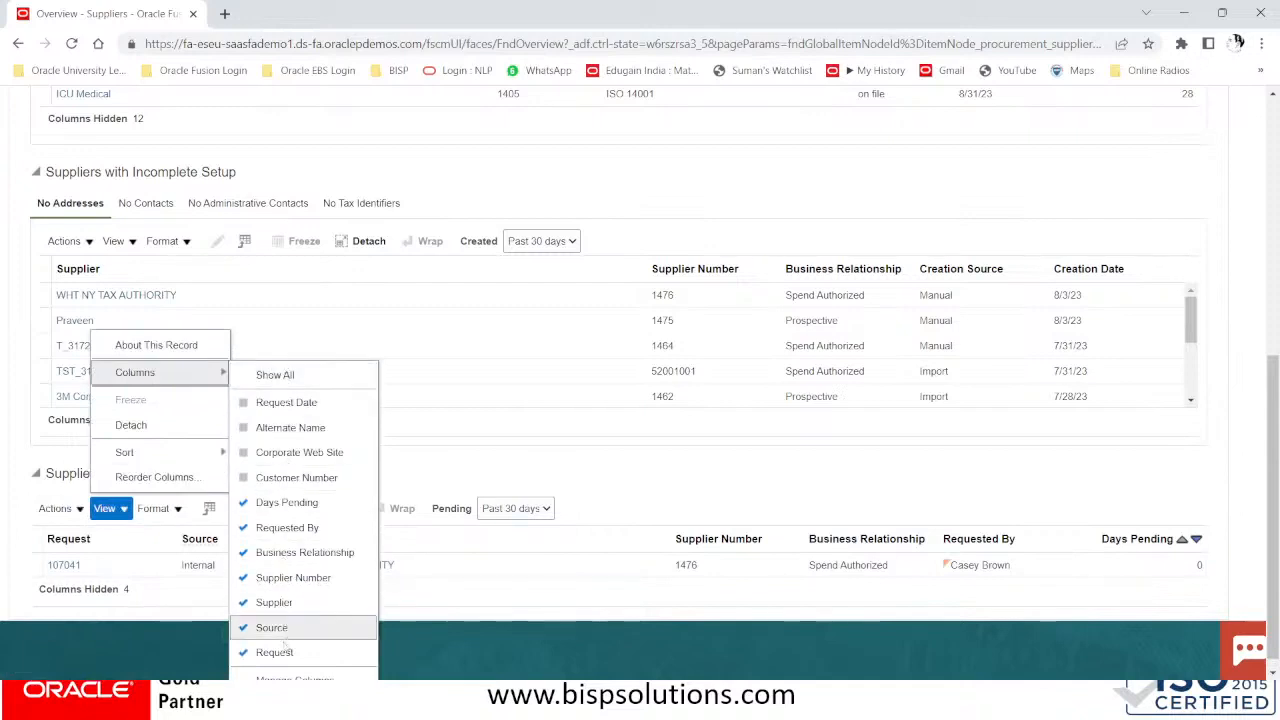
left_click(297, 374)
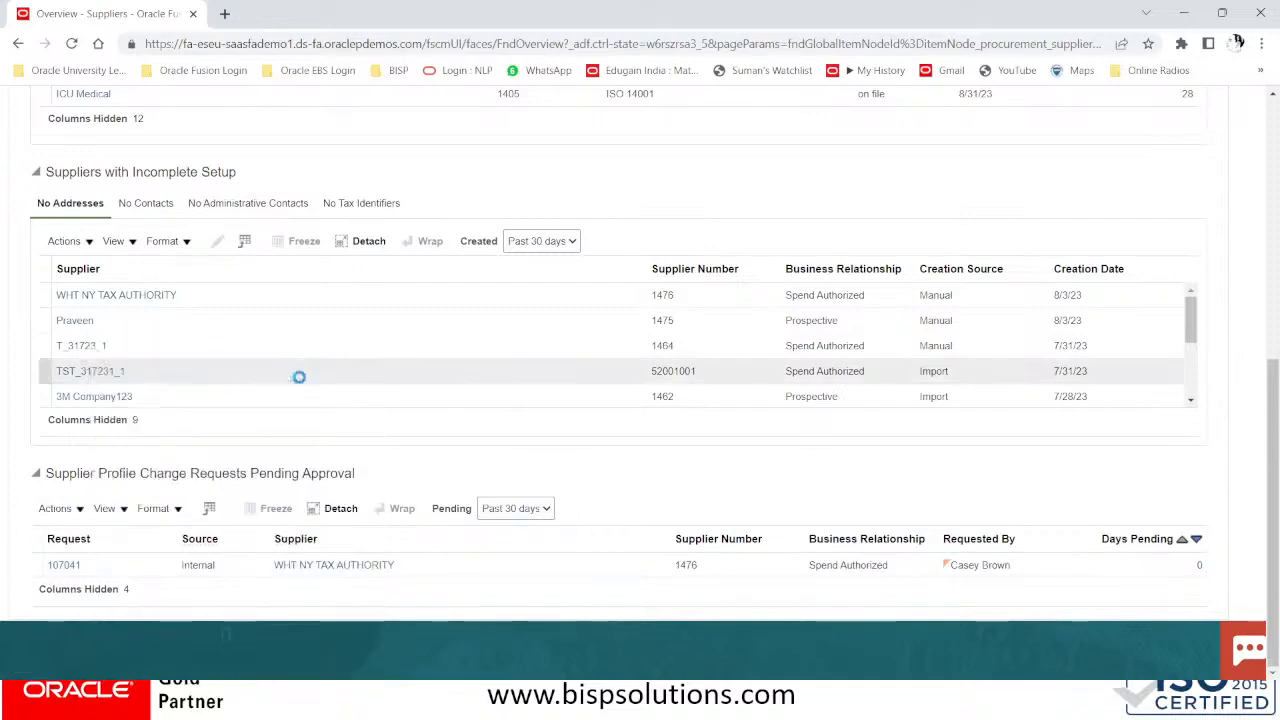
left_click_drag(318, 590, 362, 590)
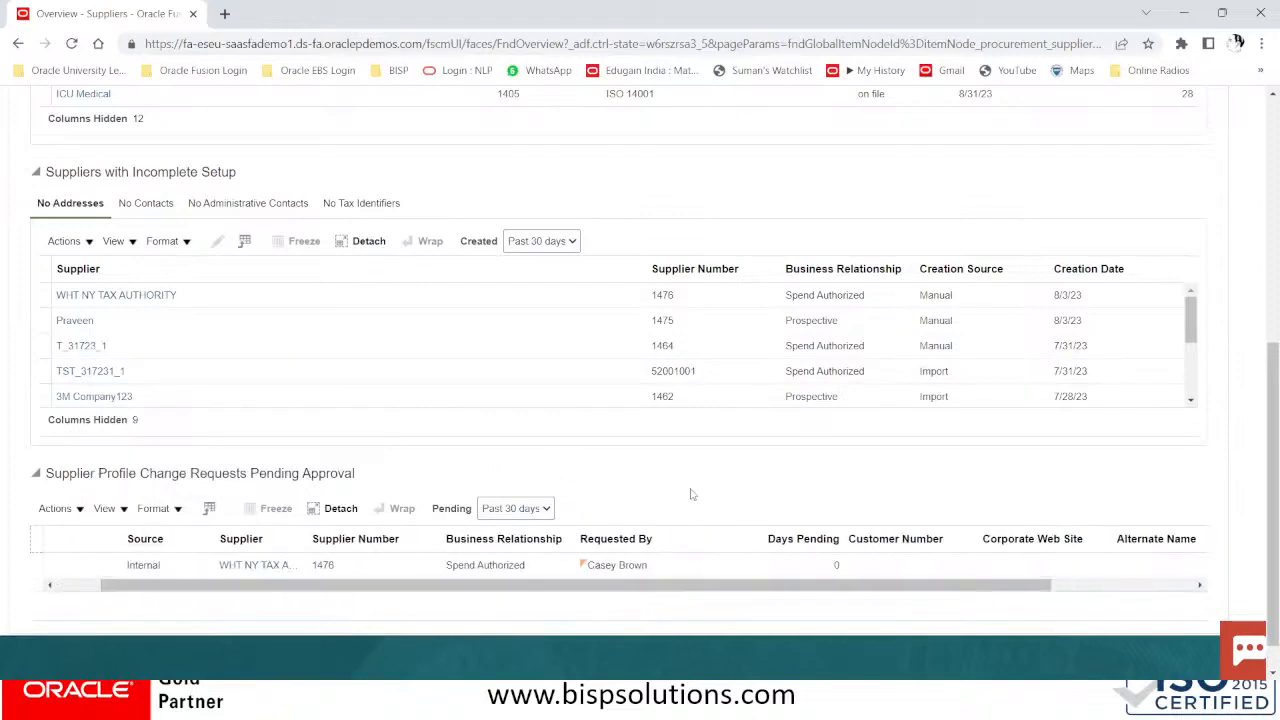
scroll(686, 499, "up", 5)
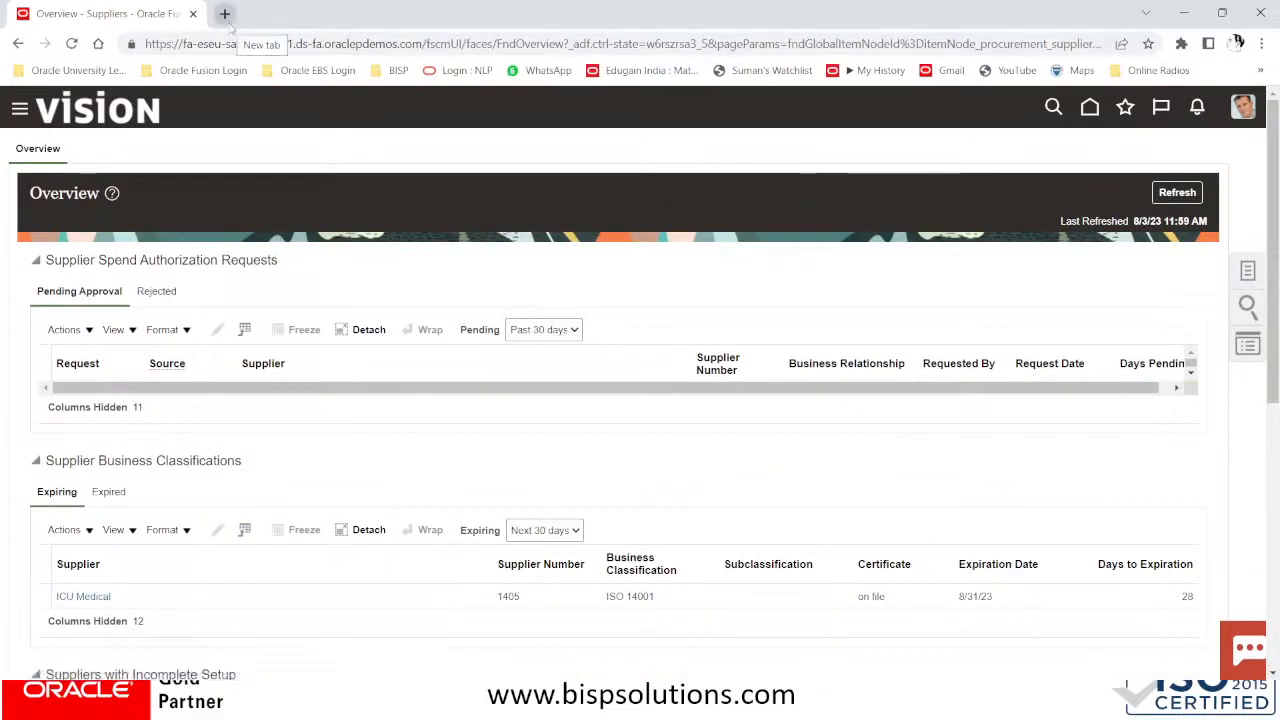
left_click(1262, 44)
Load the Oracle Fusion site in a new incognito window from clipboard history
left_click(1153, 112)
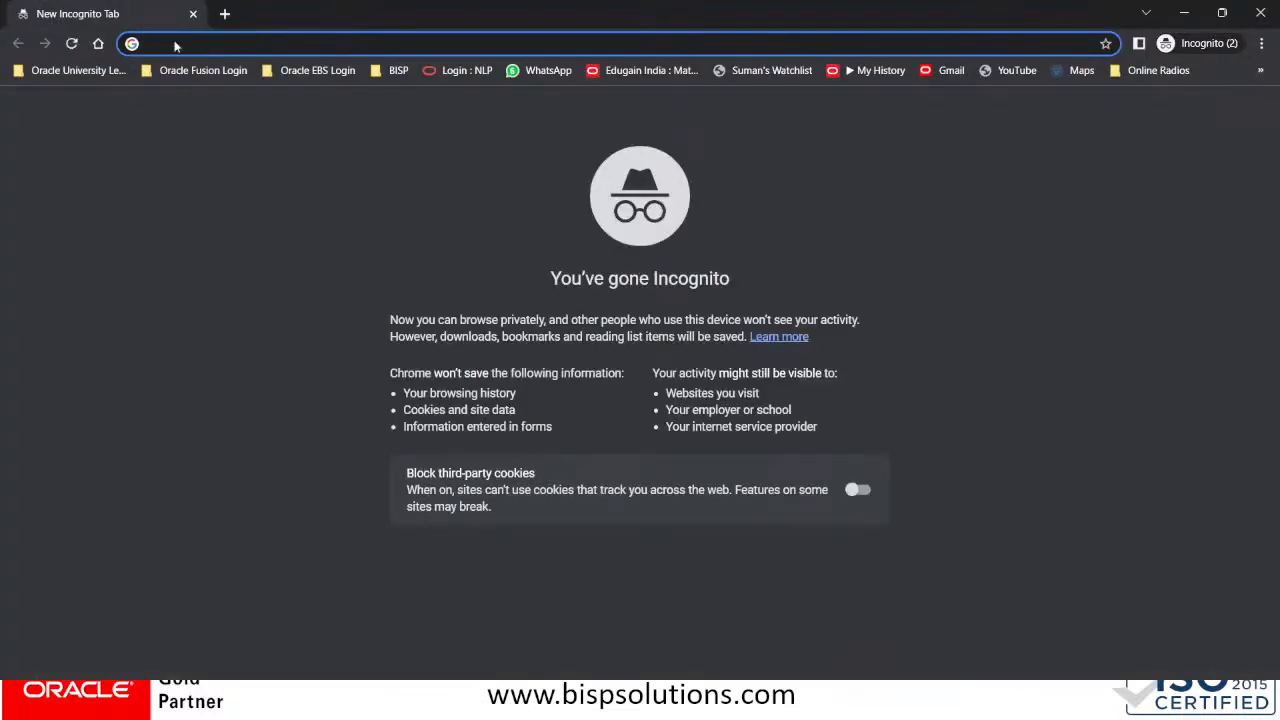
key("super+v")
scroll(201, 237, "down", 5)
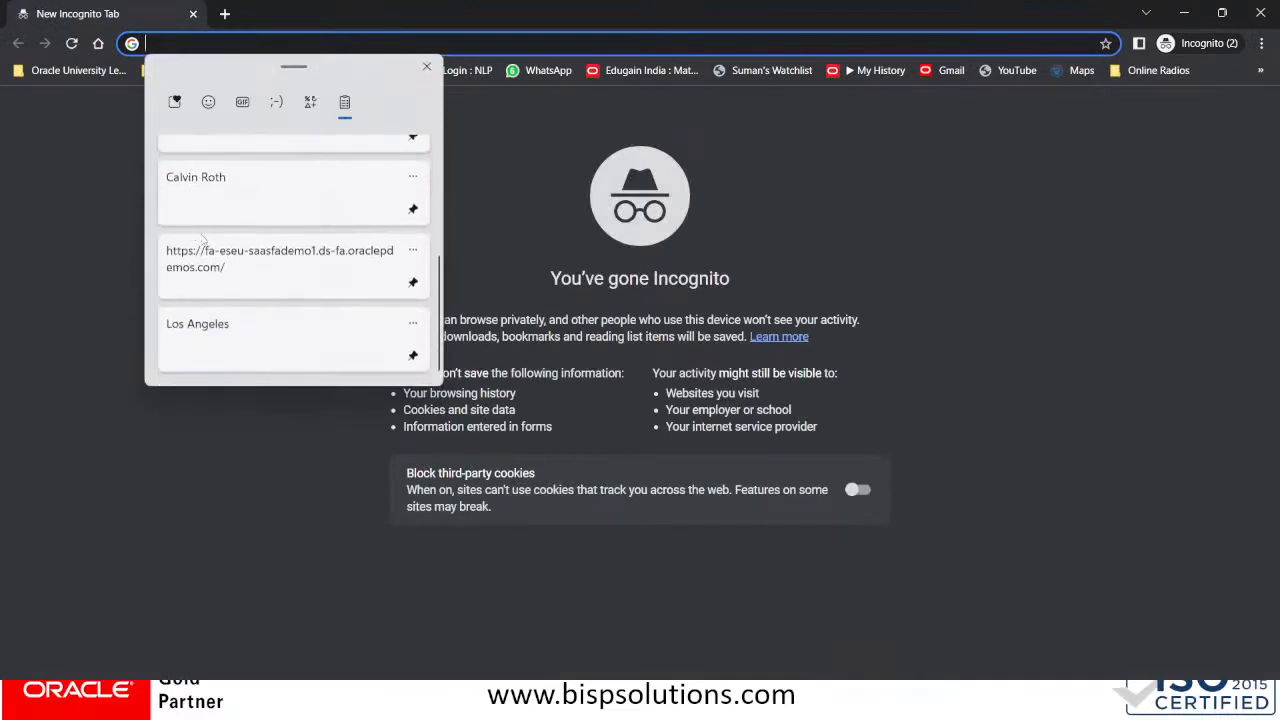
left_click(206, 245)
key("Return")
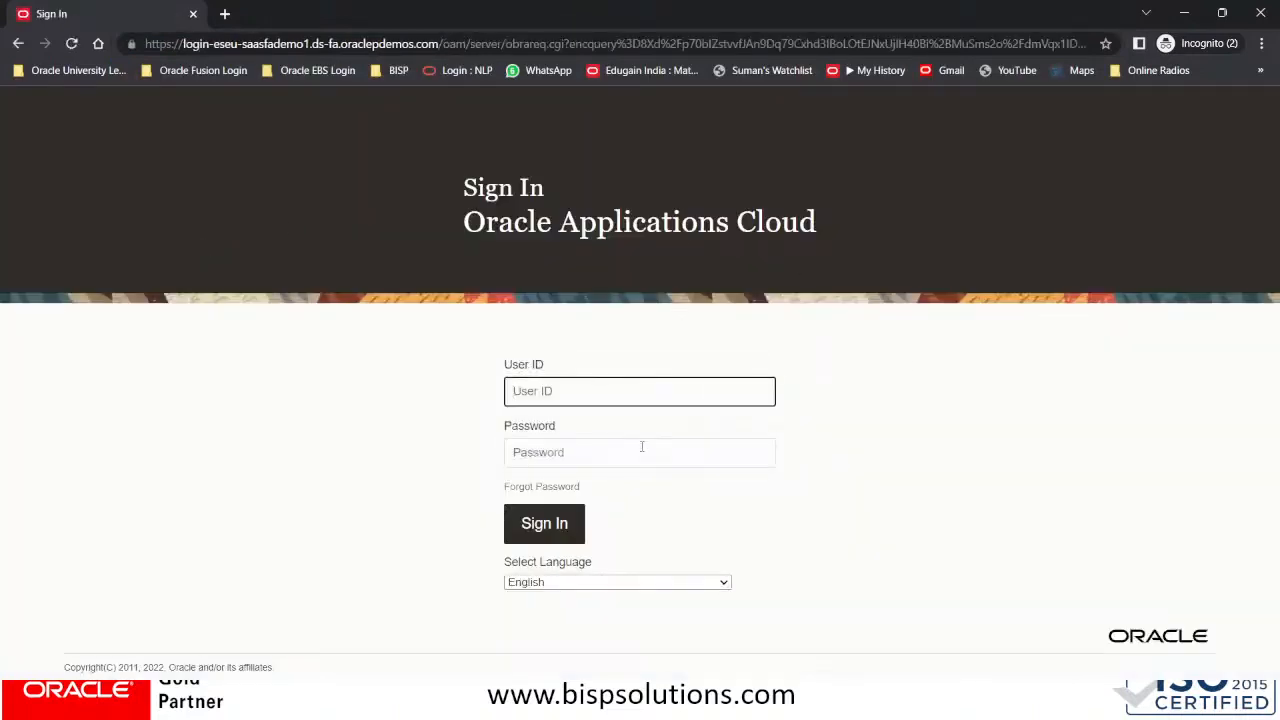
Sign in with the approver's user ID and password pasted from clipboard history
key("super+v")
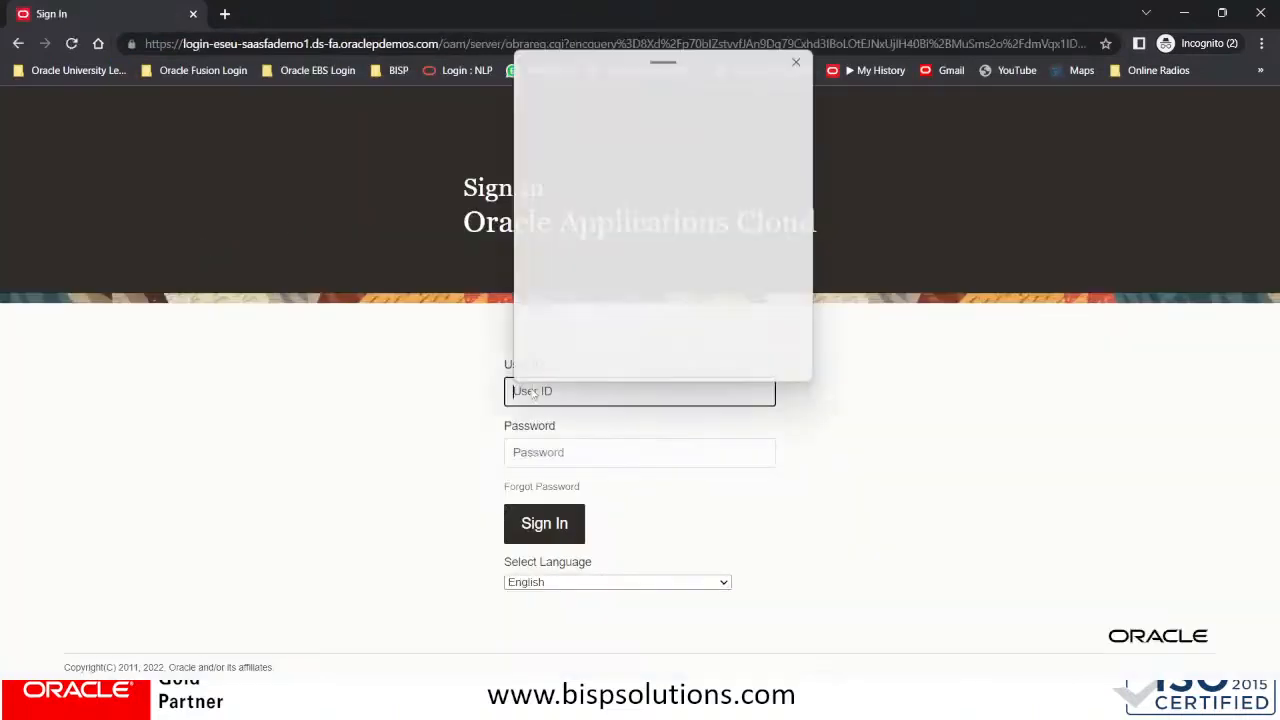
scroll(631, 303, "down", 5)
left_click(597, 208)
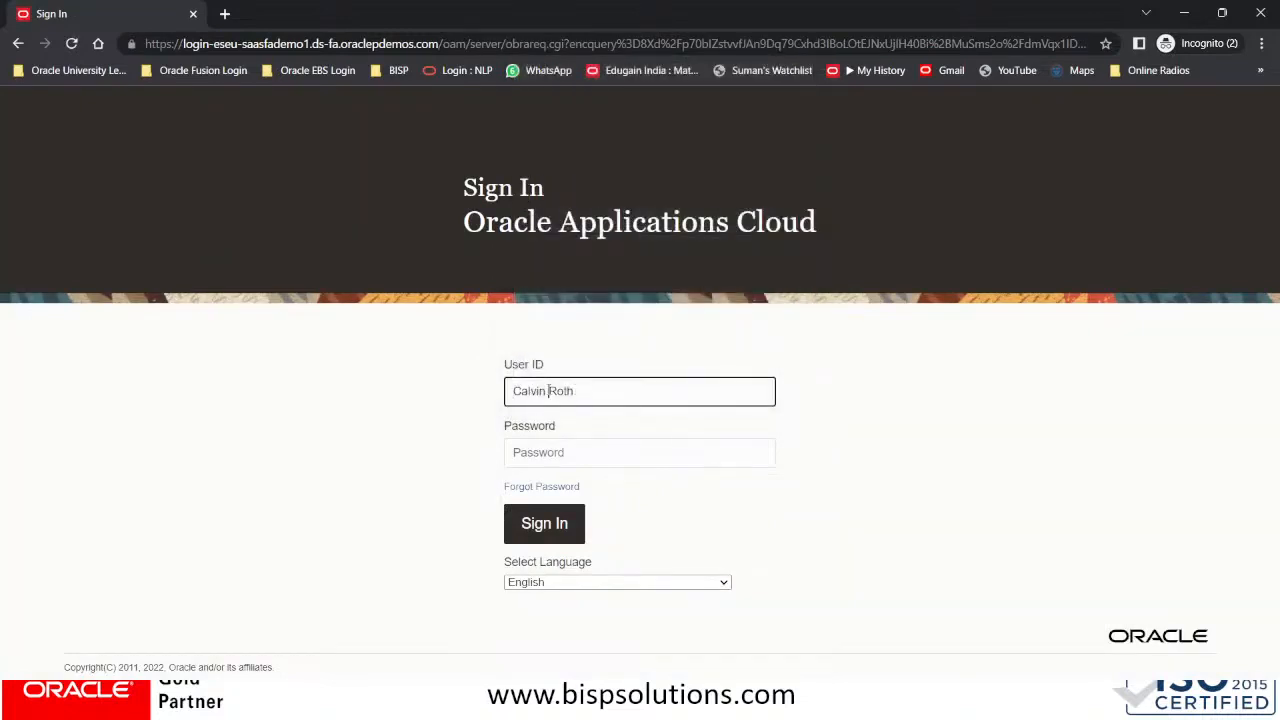
key("BackSpace")
type(".")
left_click(555, 449)
left_click(548, 391)
key("BackSpace")
left_click(531, 450)
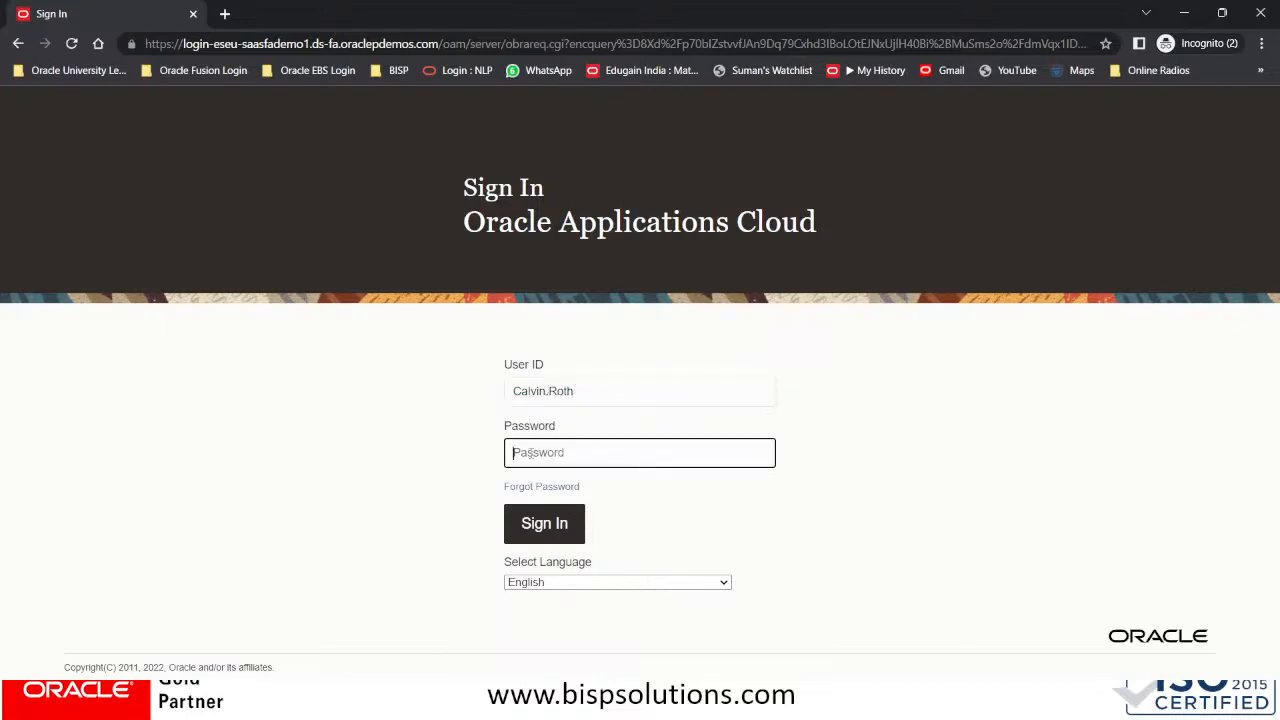
key("super+v")
left_click(628, 345)
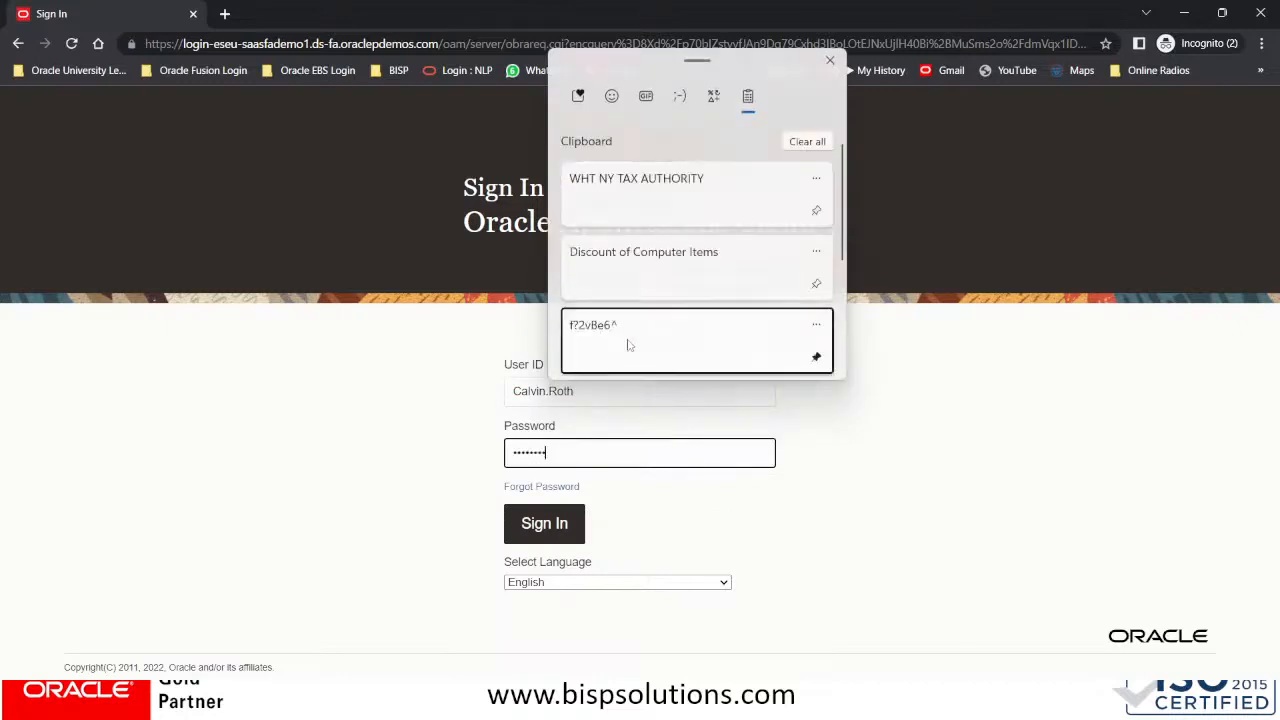
left_click(557, 527)
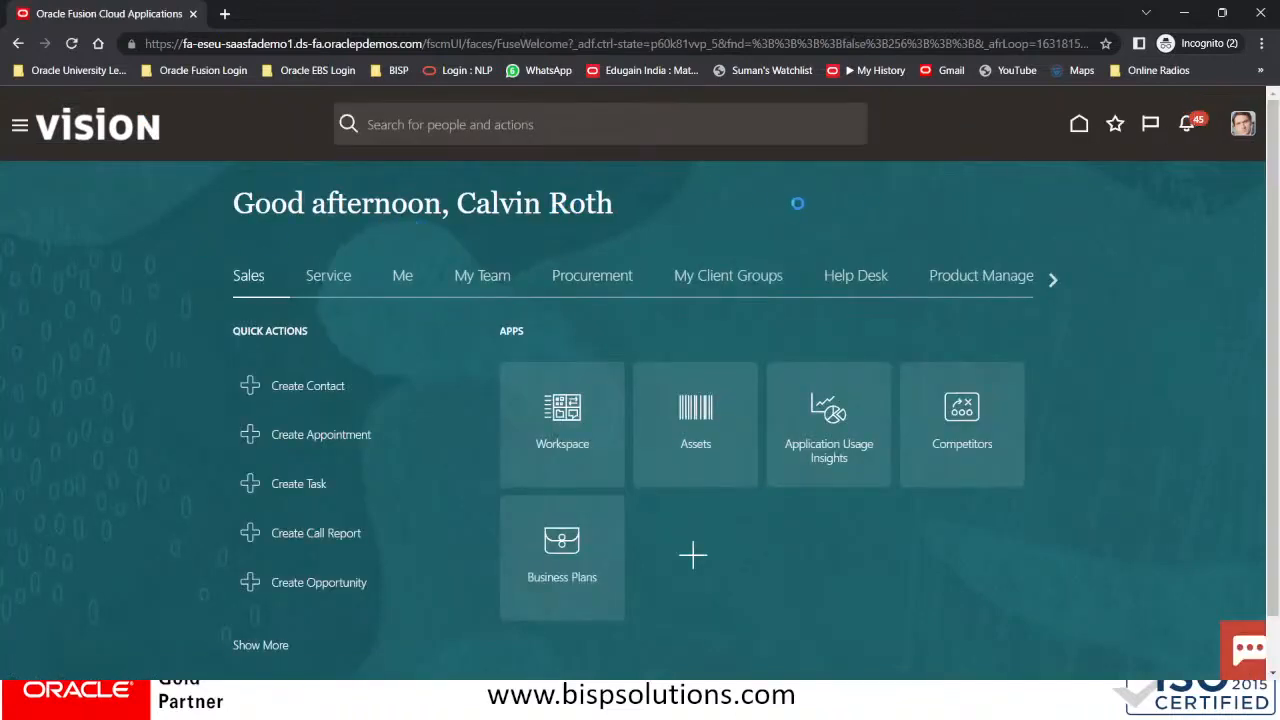
Approve the WHT NY TAX AUTHORITY profile change request from notifications, then return to the original window
left_click(1188, 133)
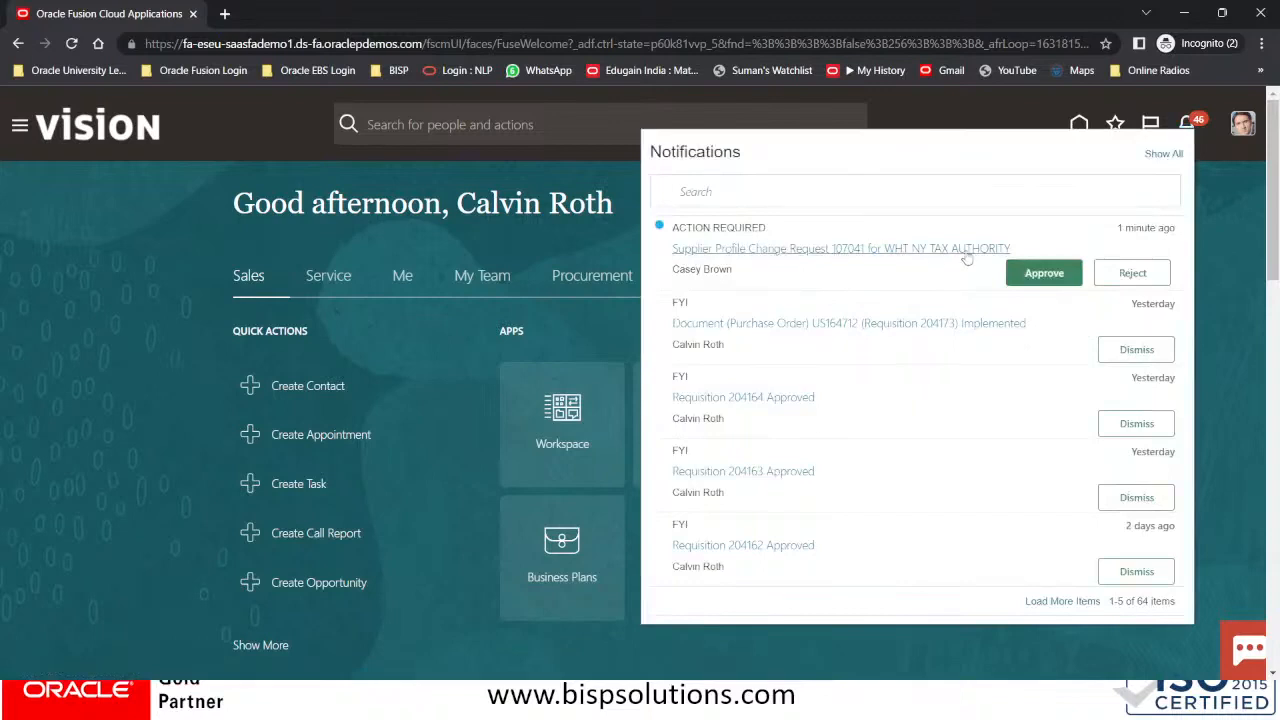
left_click(1056, 273)
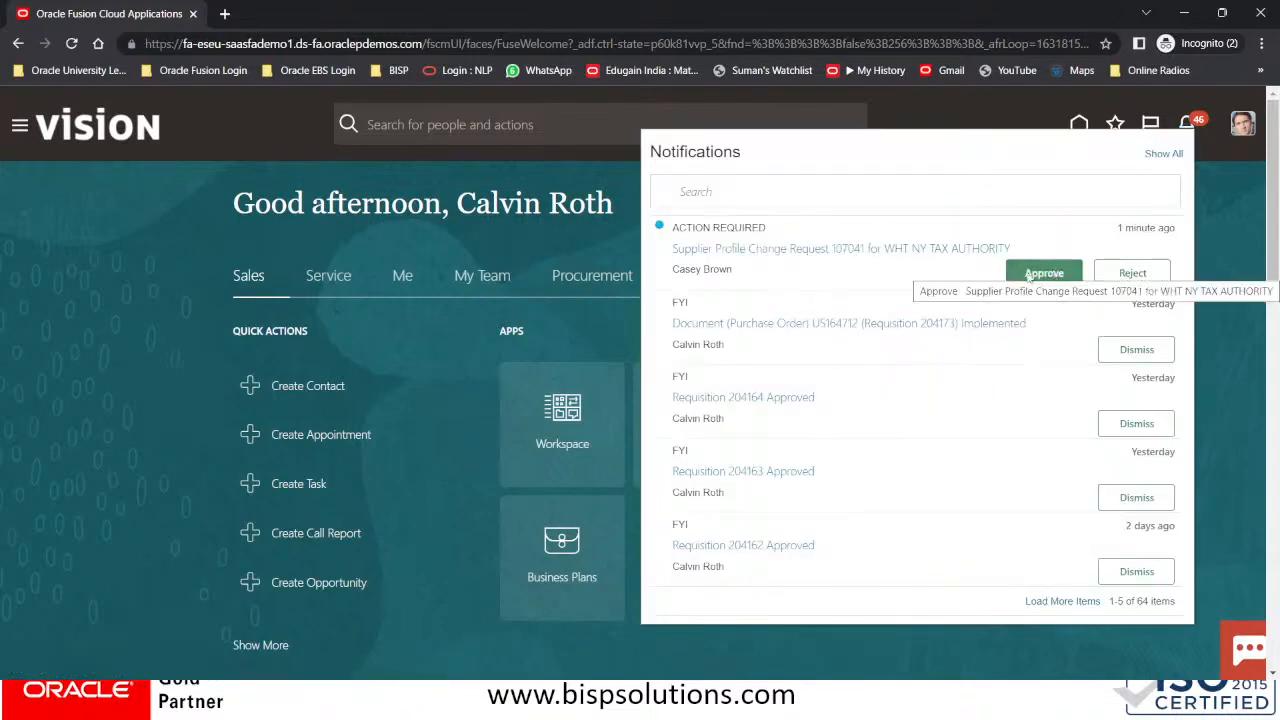
left_click(1043, 275)
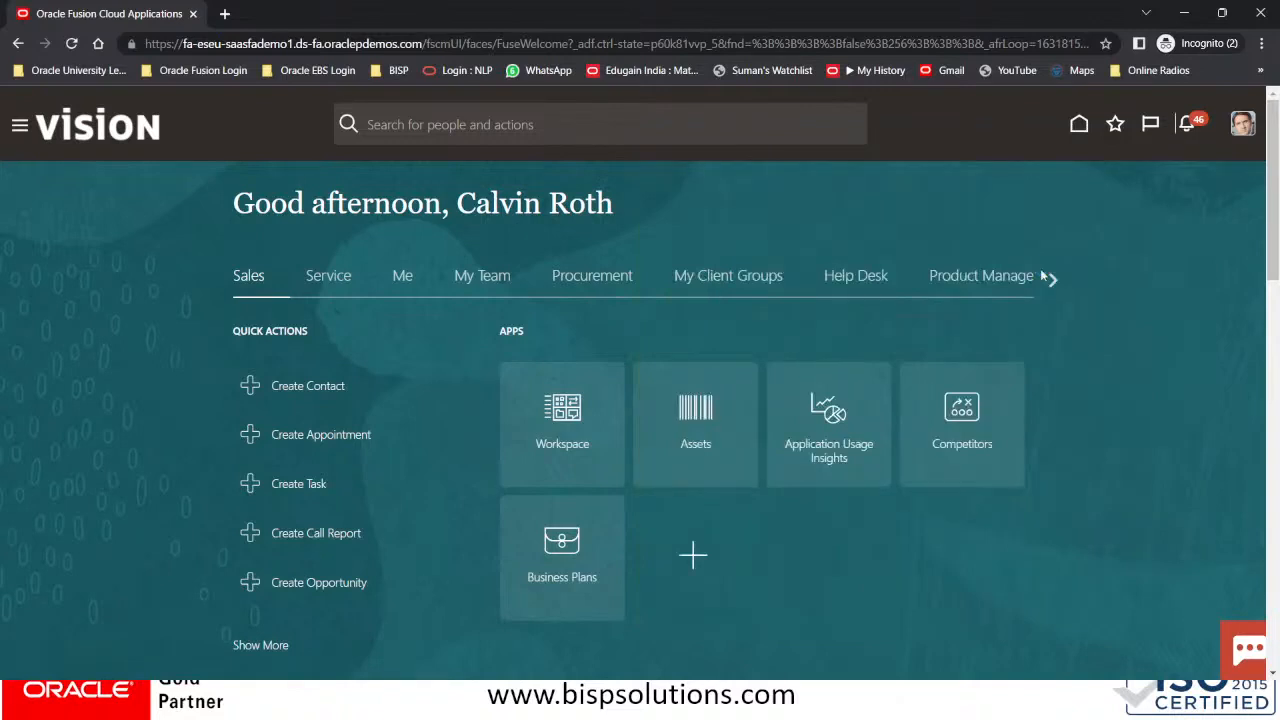
key("alt+Tab")
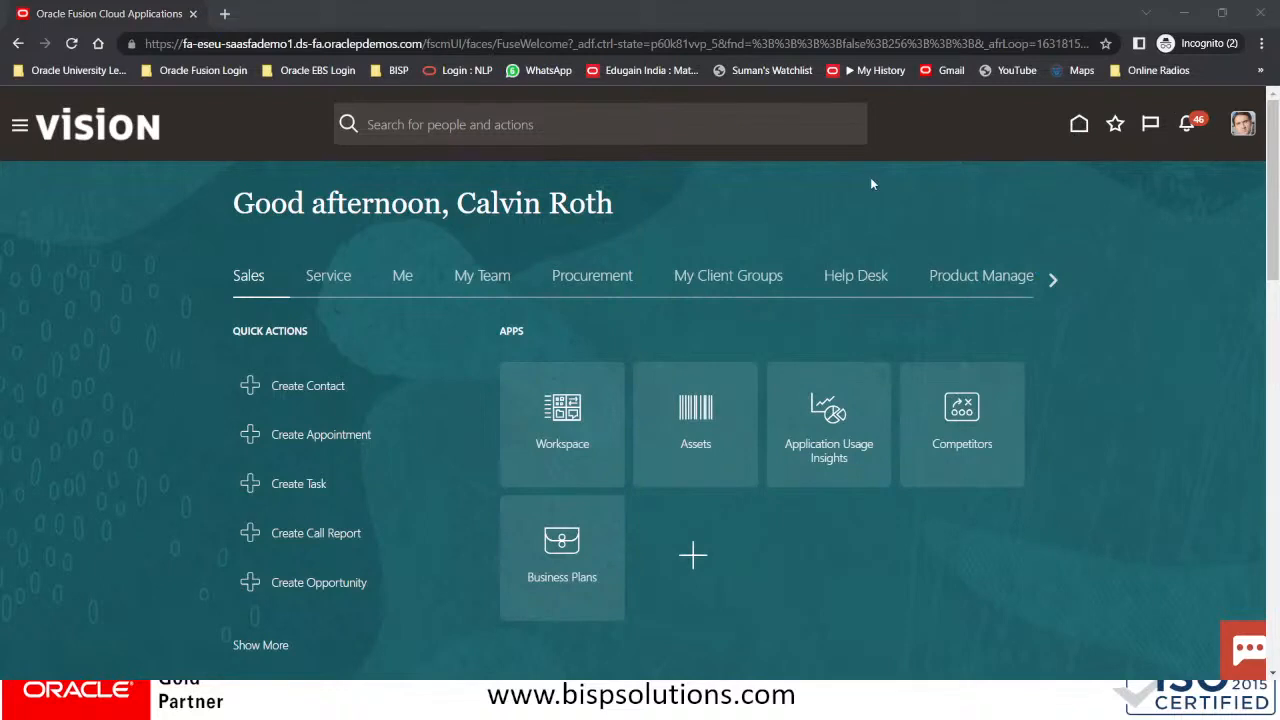
key("Tab")
key("Tab")
key("Tab")
key("Tab")
key("Tab")
key("Tab")
key("Tab")
key("Tab")
key("Tab")
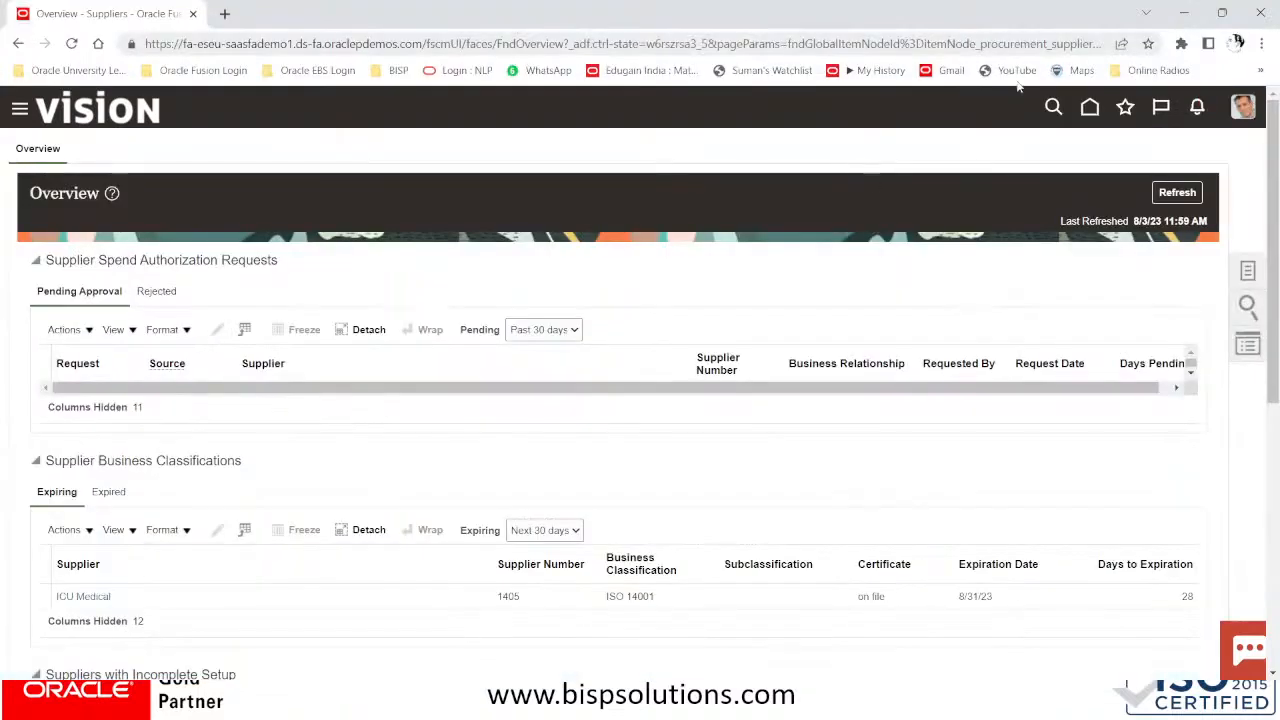
Refresh the overview and open WHT NY TAX AUTHORITY from Suppliers with Incomplete Setup
left_click(1176, 193)
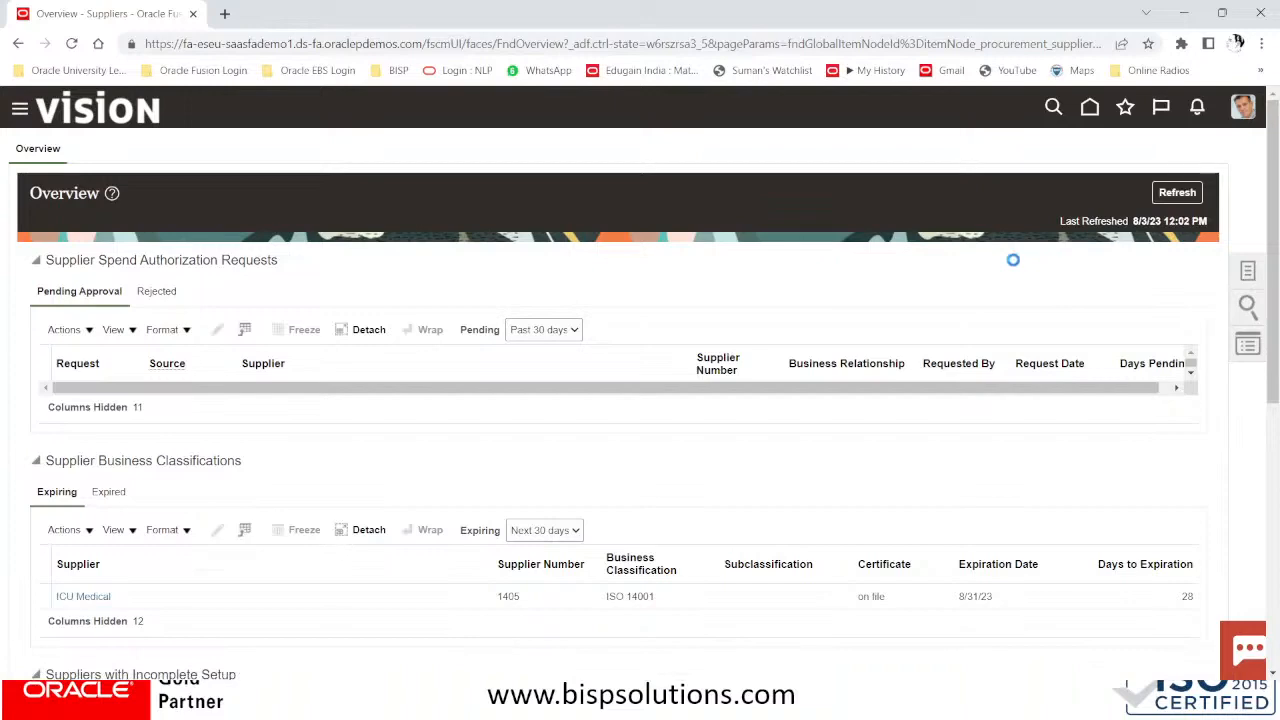
scroll(910, 297, "down", 5)
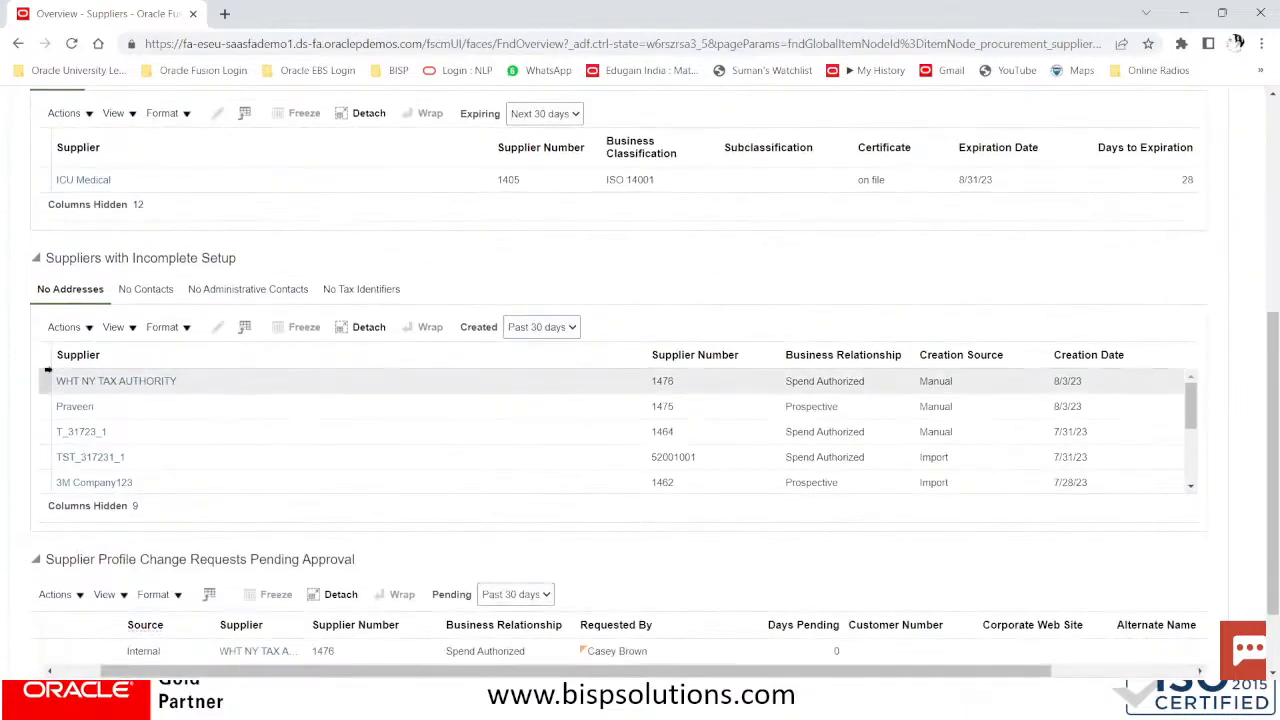
left_click(83, 385)
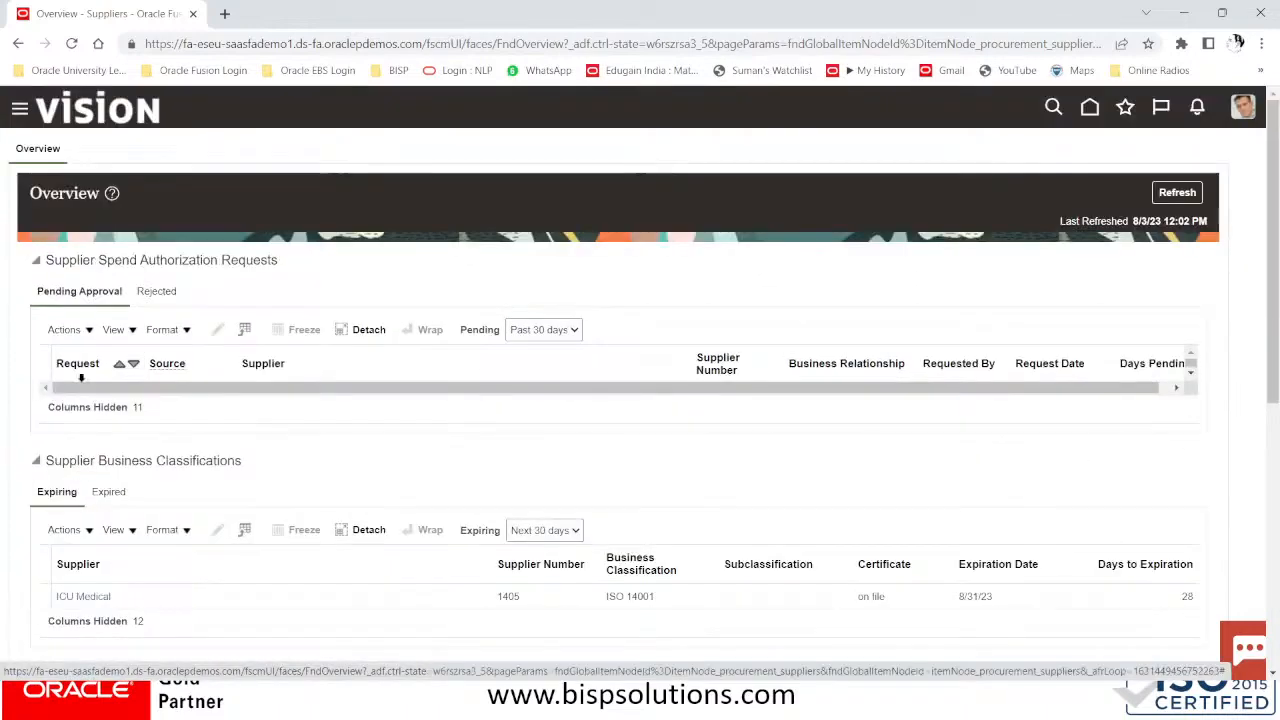
scroll(168, 471, "down", 4)
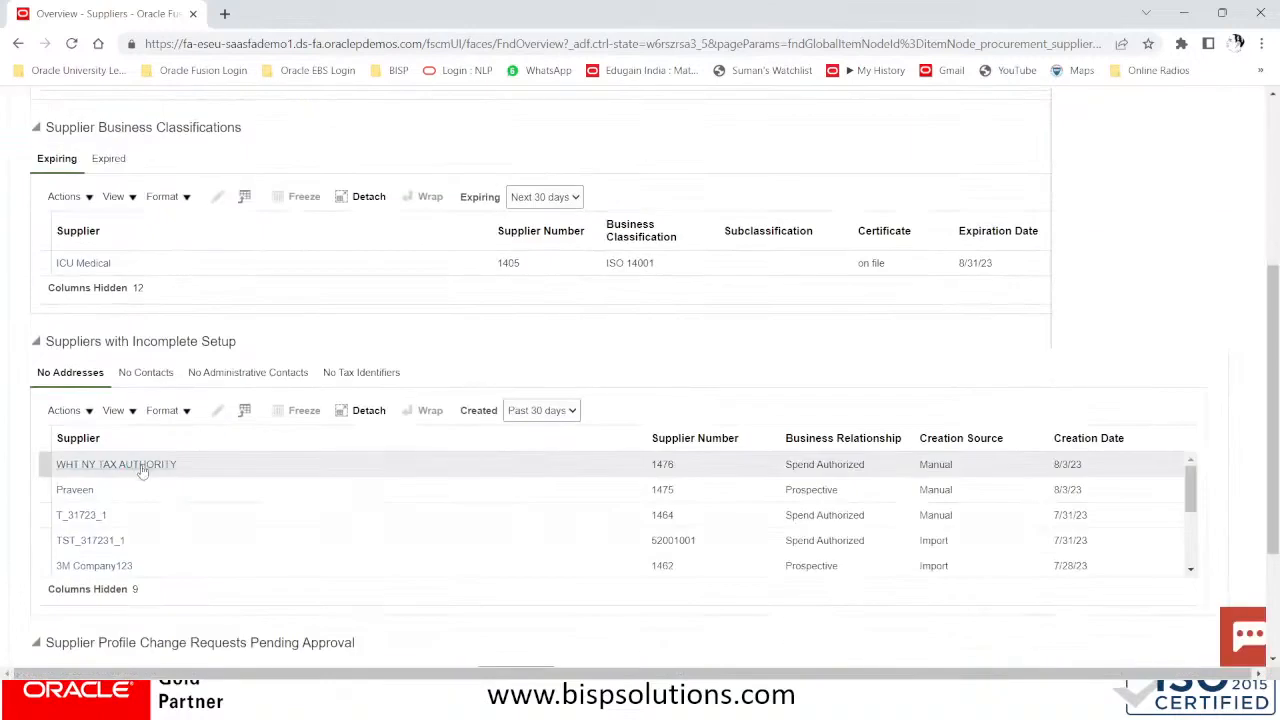
left_click(142, 465)
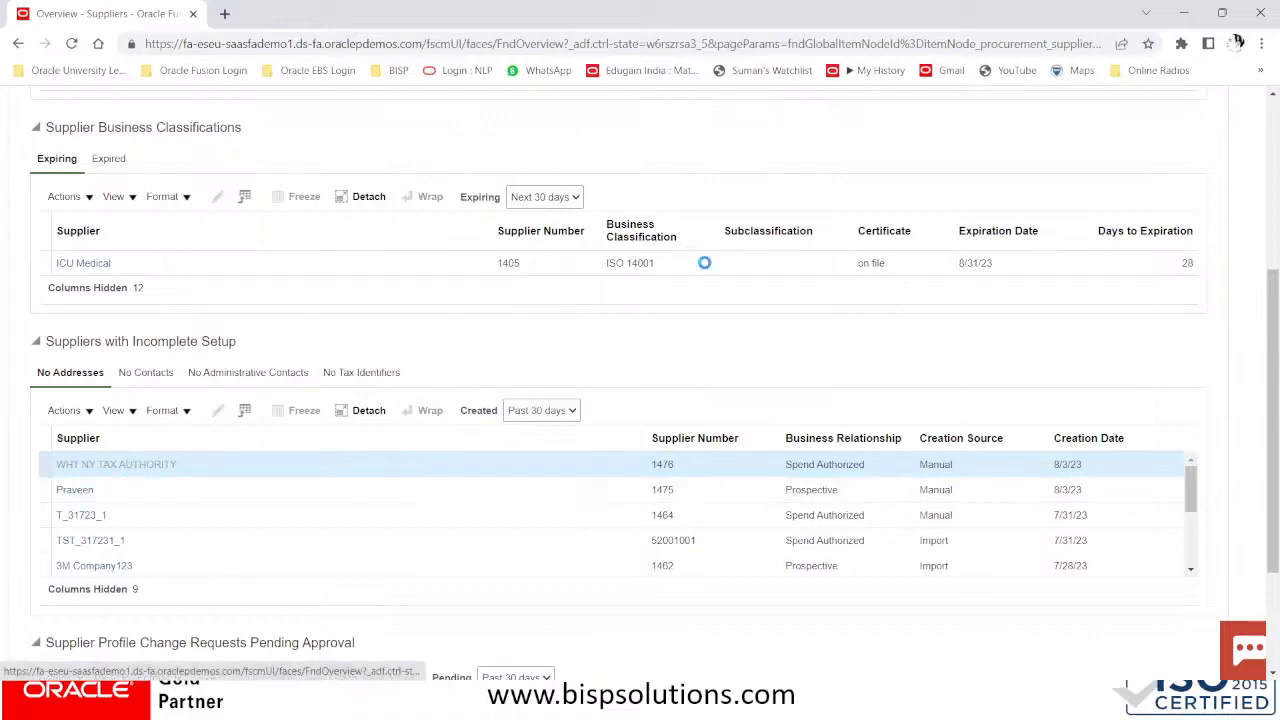
left_click(135, 464)
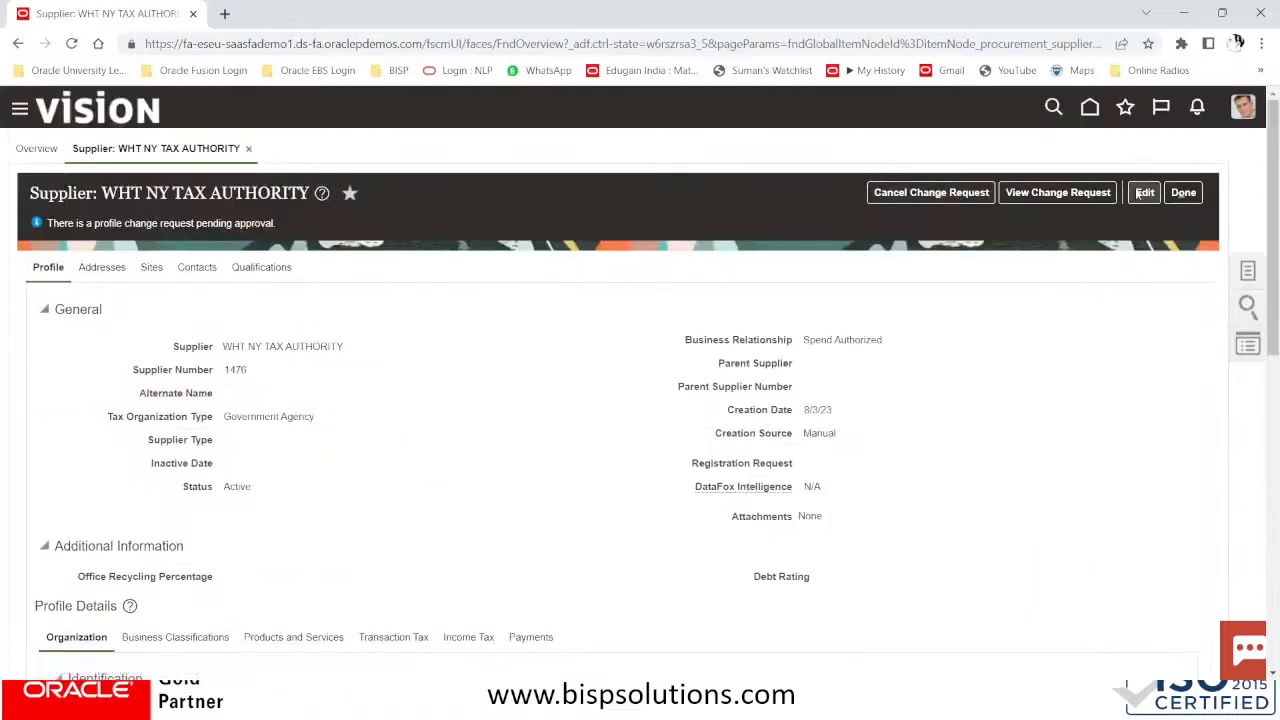
Try editing the supplier, decline withdrawing the pending change request, and return Home
left_click(1144, 192)
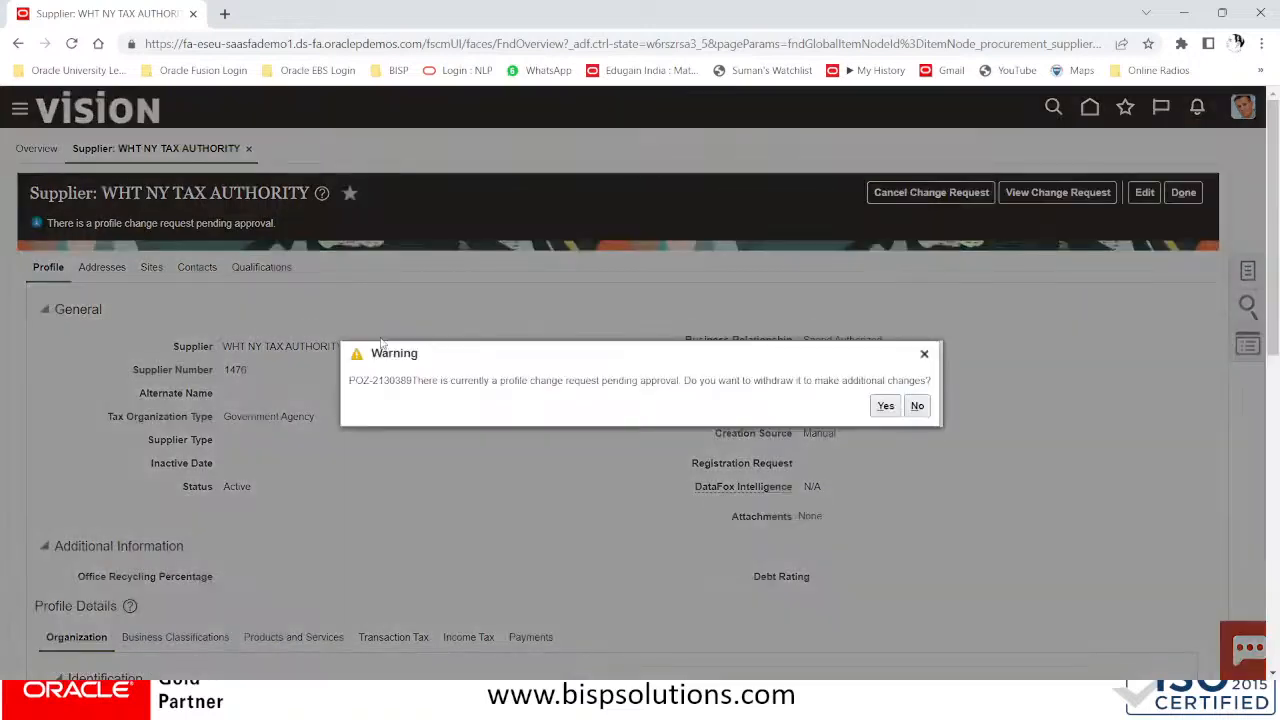
left_click(913, 408)
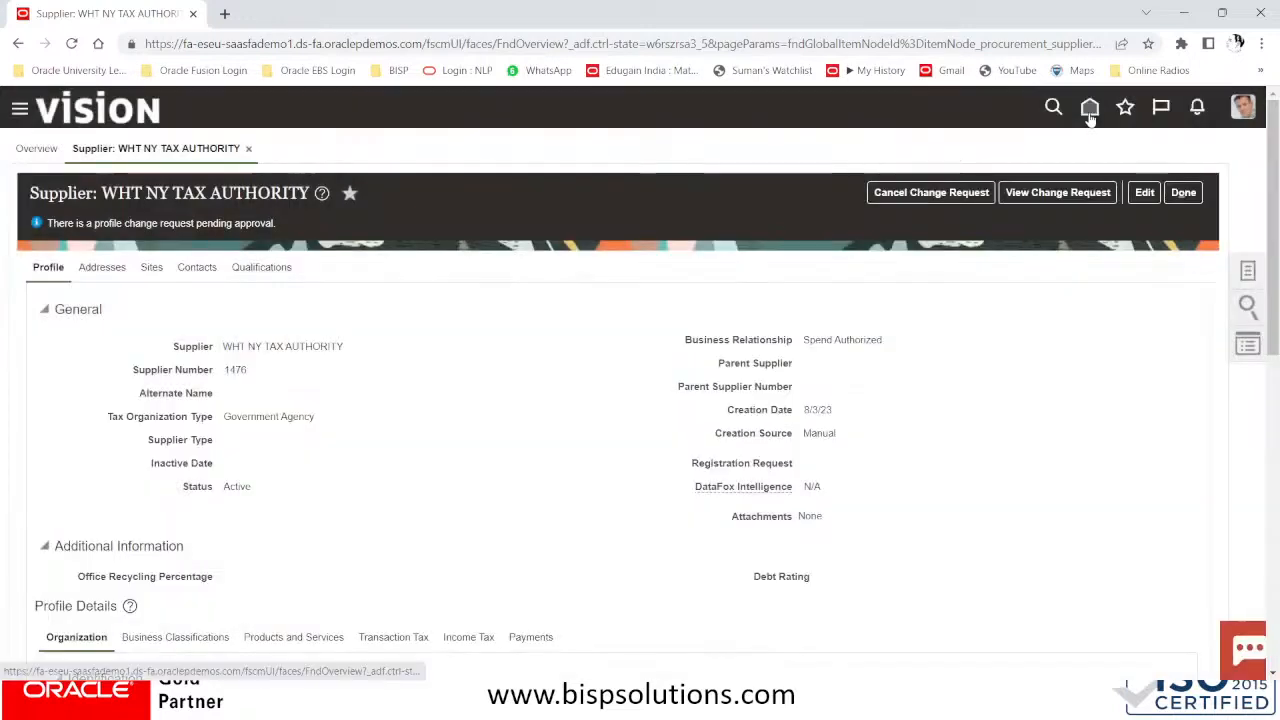
left_click(1090, 110)
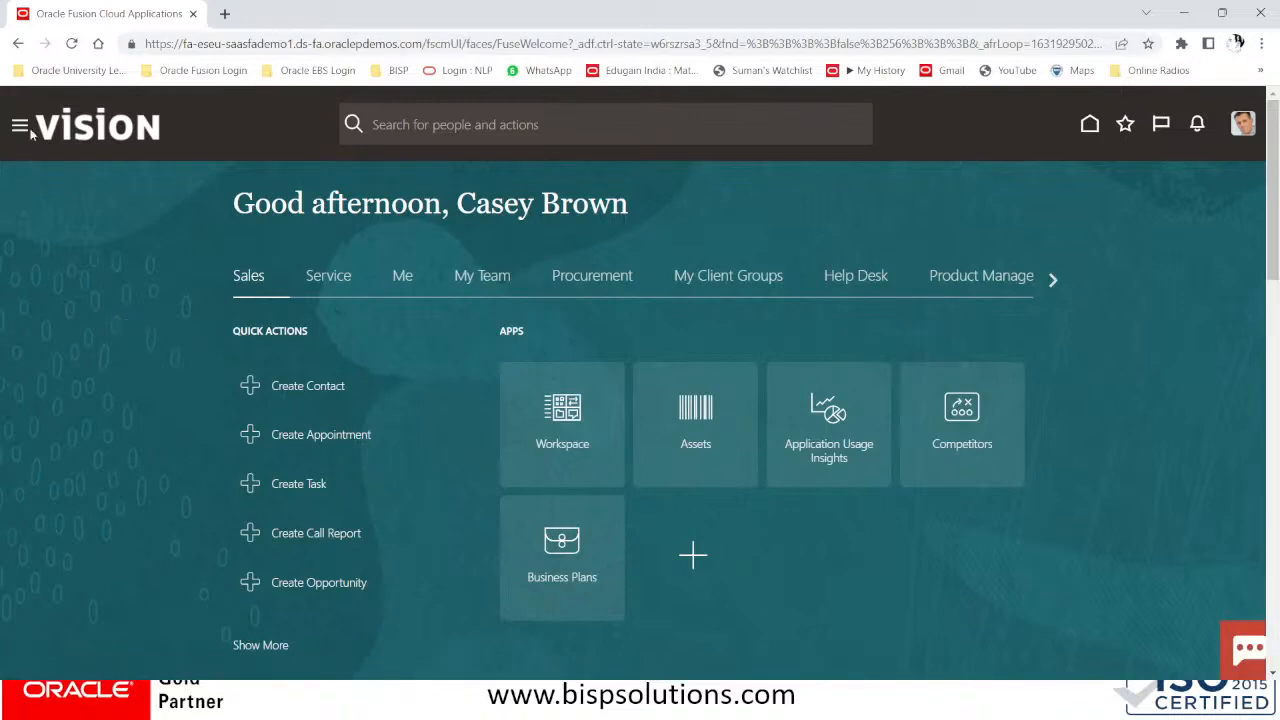
Go to Procurement > Suppliers and open Manage Suppliers
left_click(22, 127)
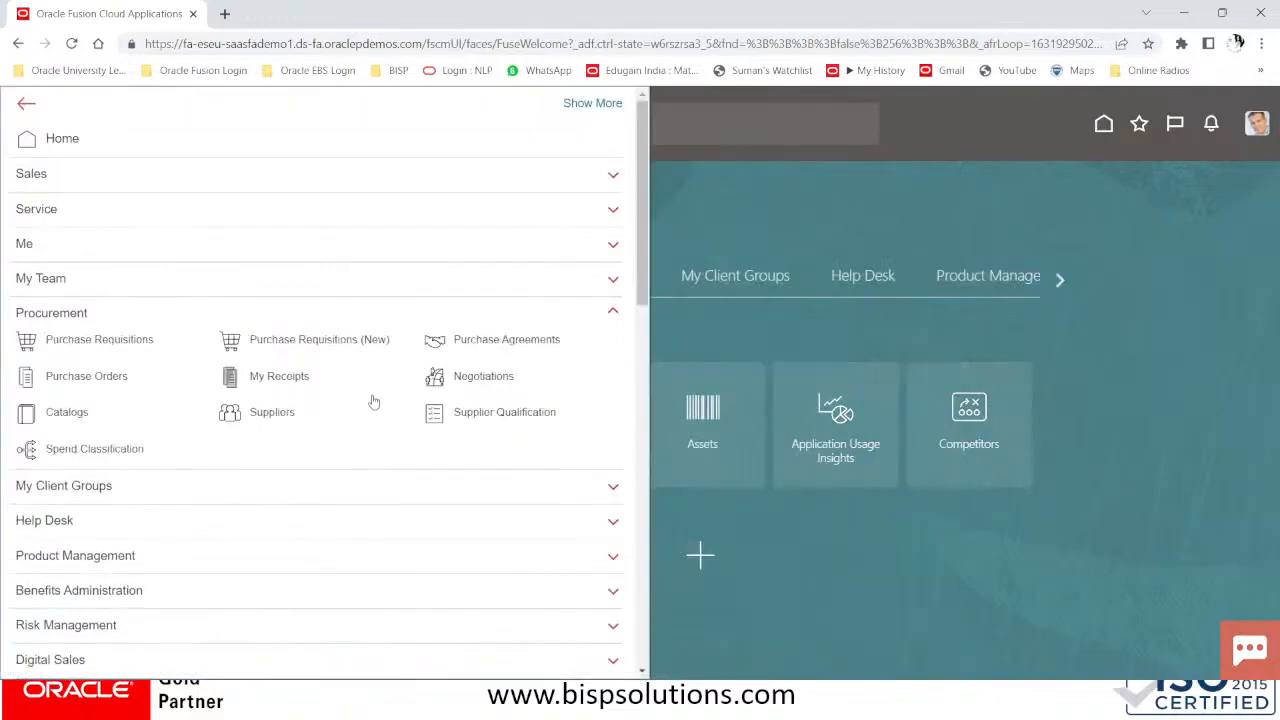
left_click(277, 336)
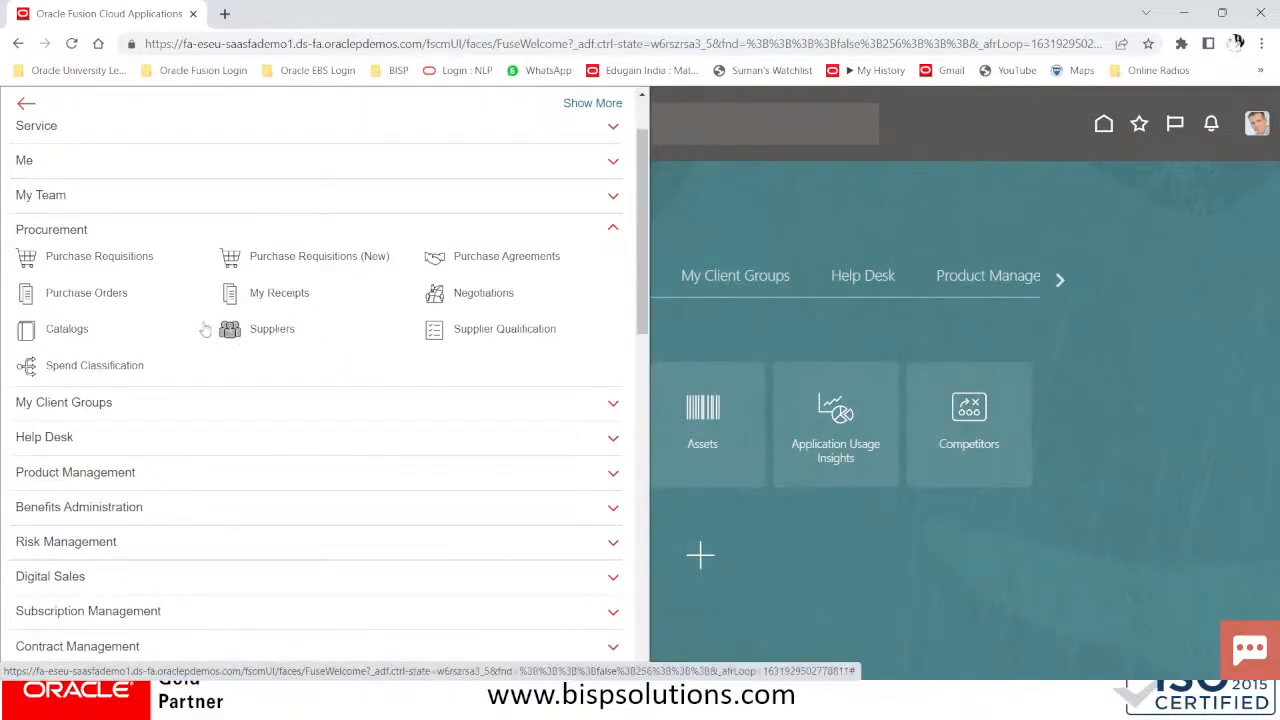
left_click(272, 330)
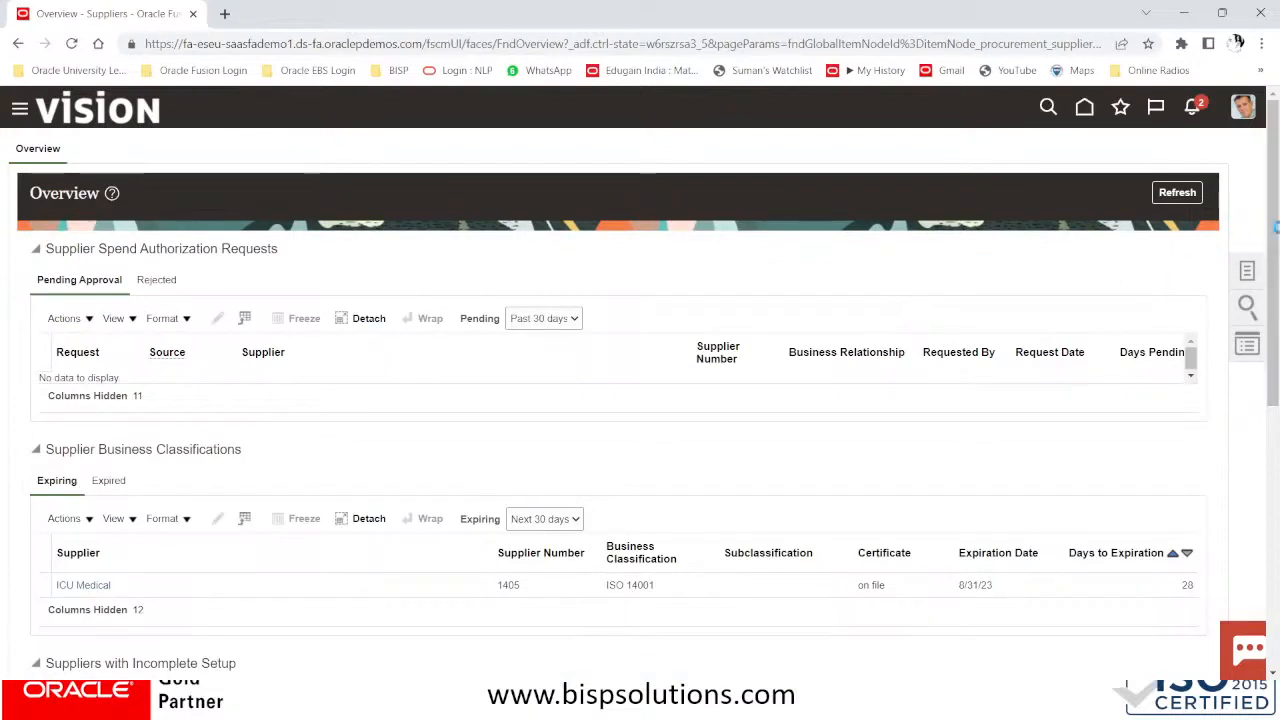
left_click(1247, 270)
left_click(1112, 151)
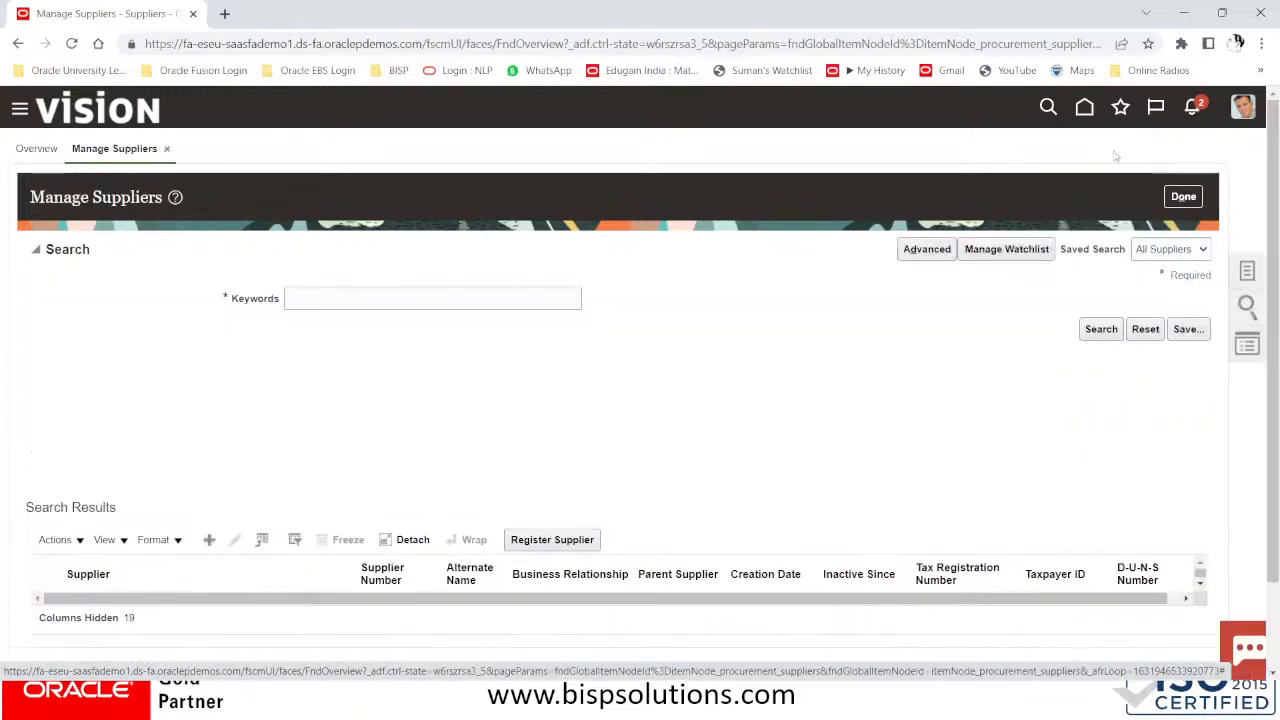
Search suppliers by keyword WHT
left_click(324, 302)
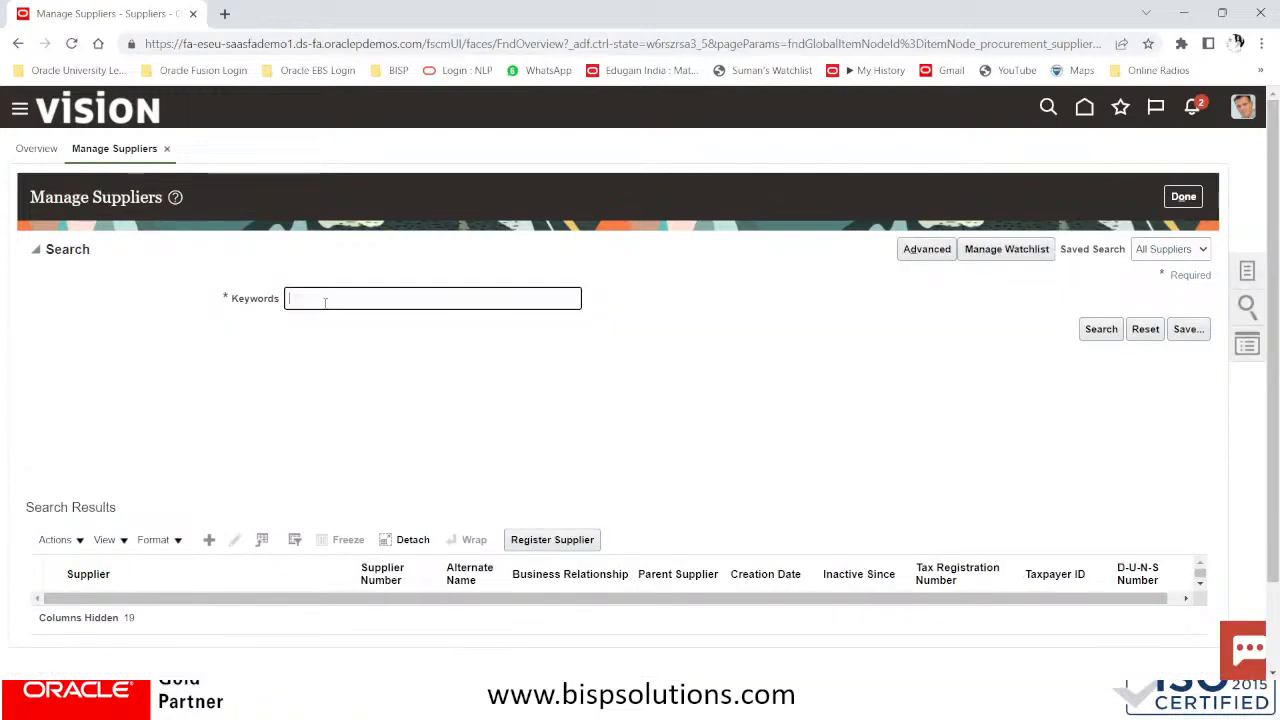
type("WHT")
left_click(1102, 330)
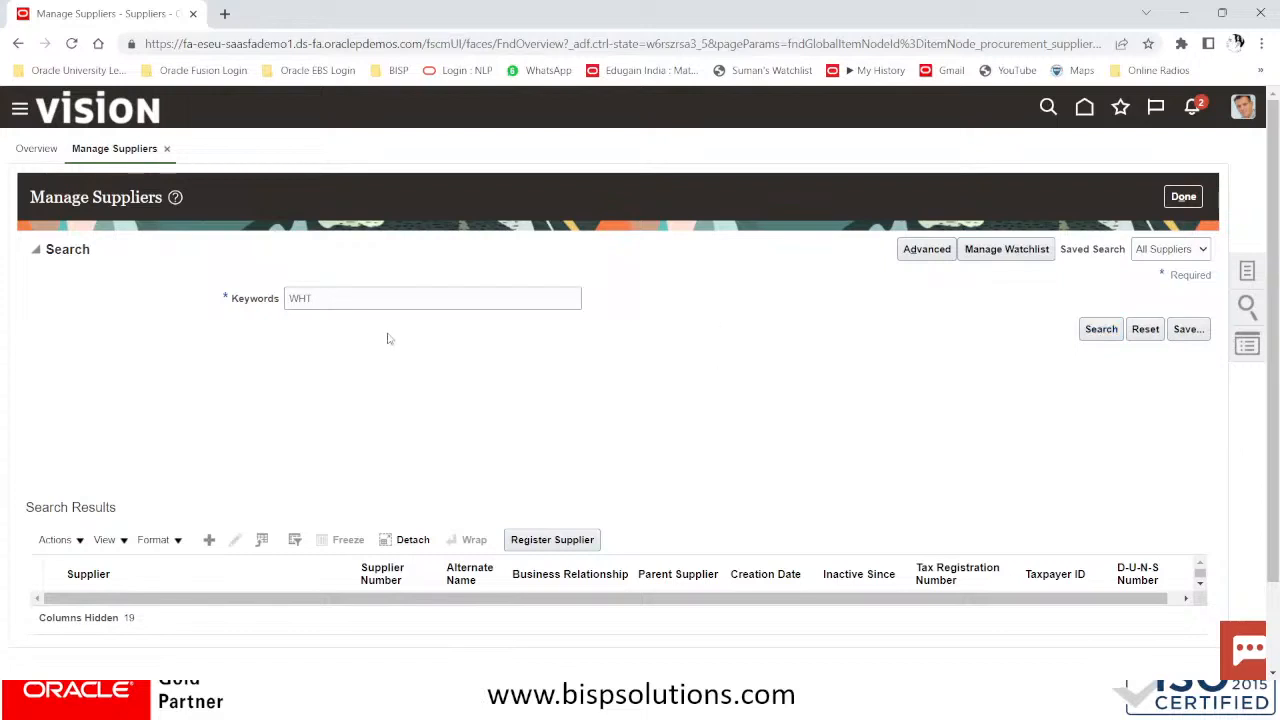
scroll(730, 373, "down", 1)
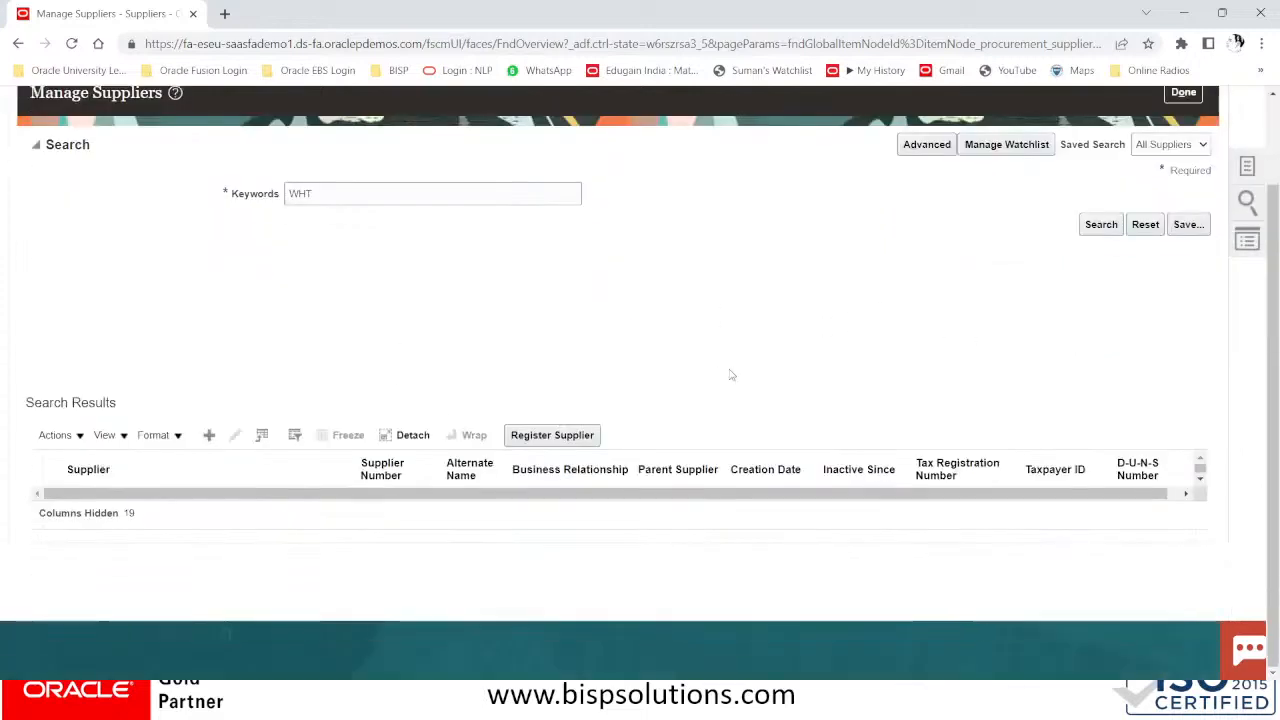
left_click(1101, 224)
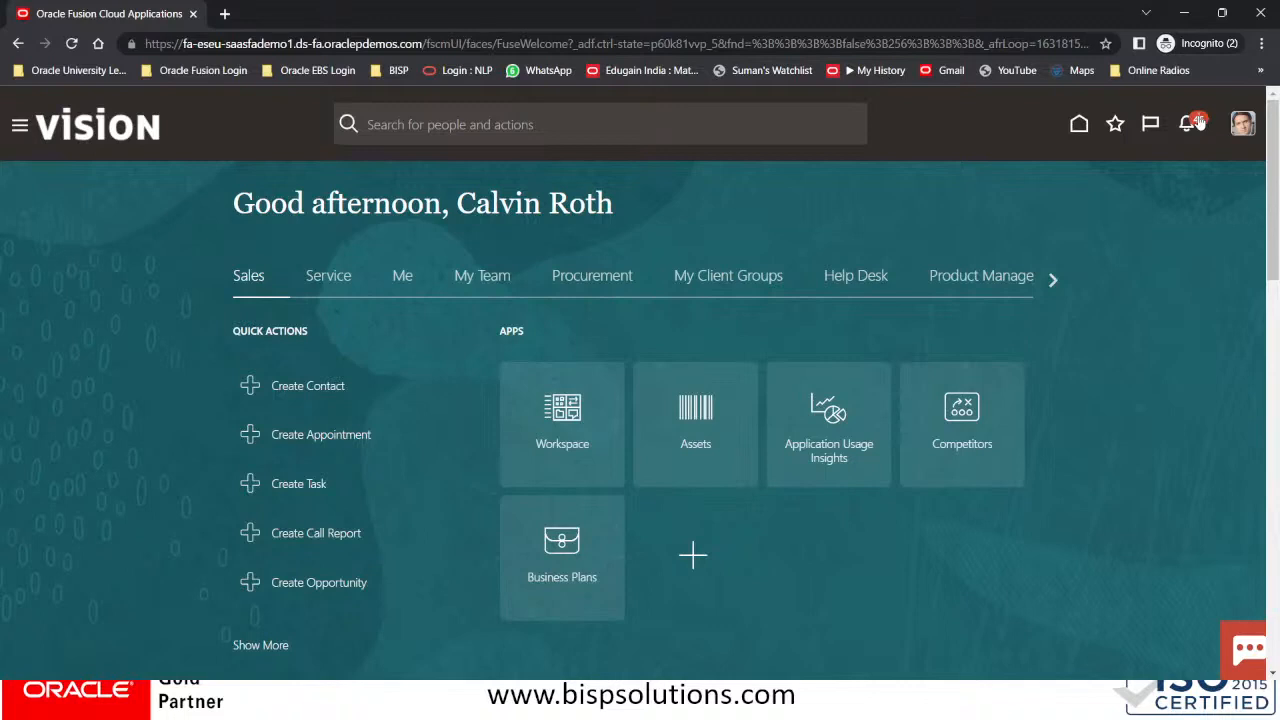
Open change request 107041 from the notifications to view the WHT NY TAX AUTHORITY Tax Authority type change
left_click(1188, 124)
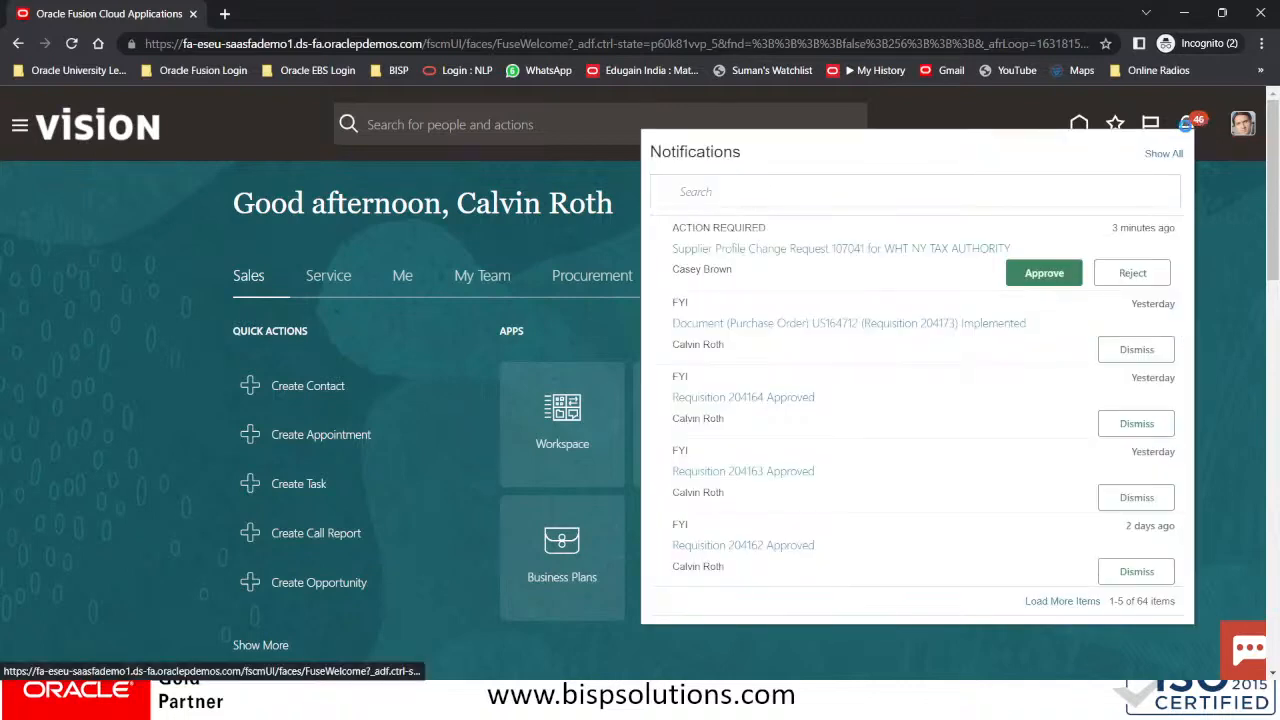
left_click(1047, 277)
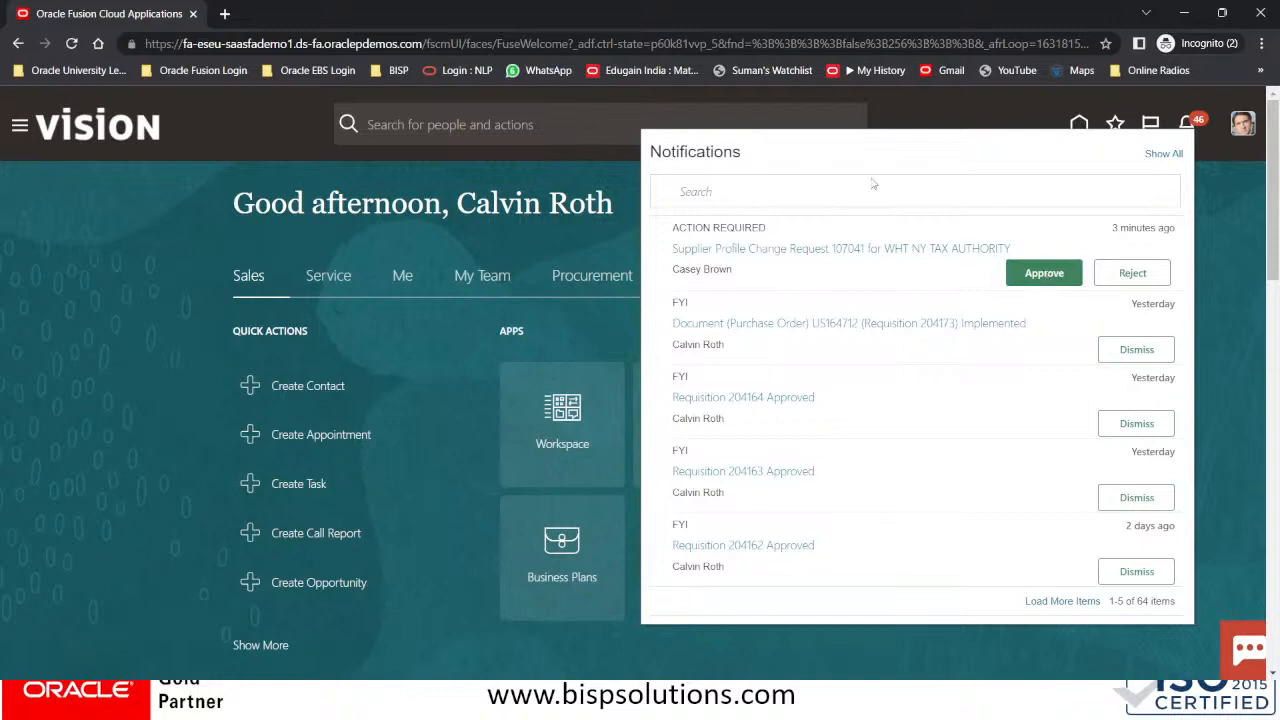
left_click(862, 248)
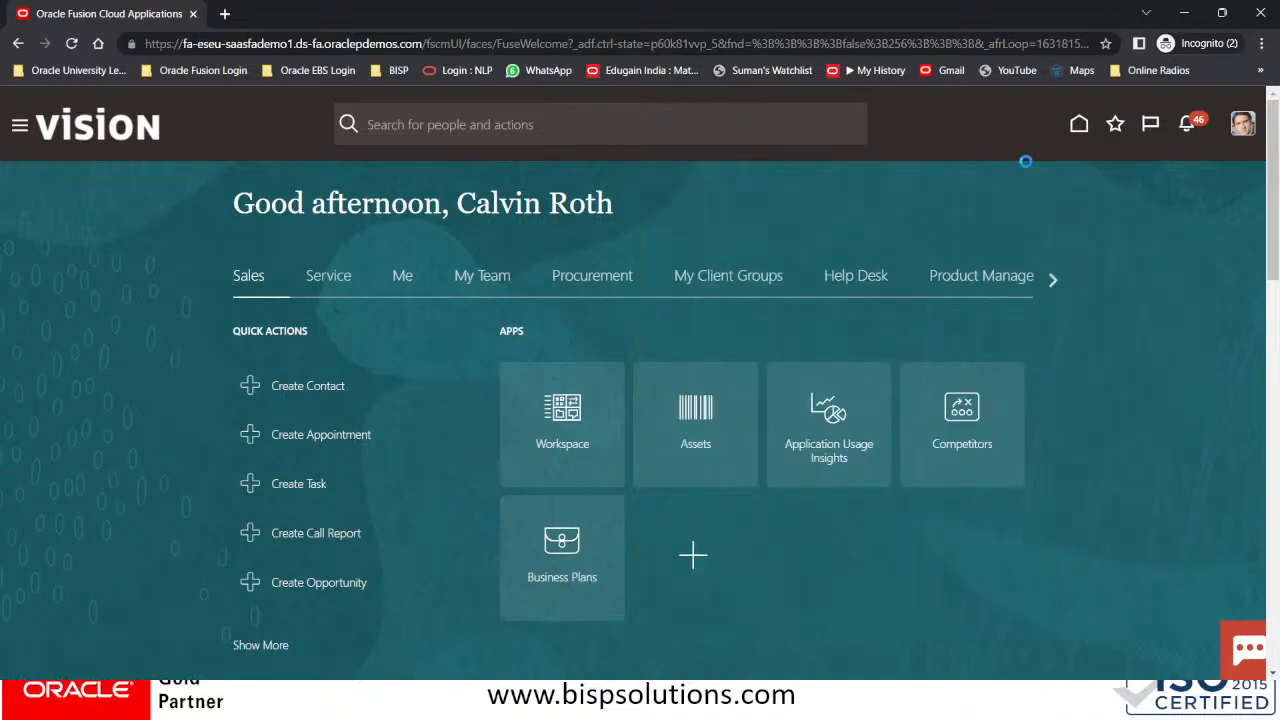
left_click(1185, 124)
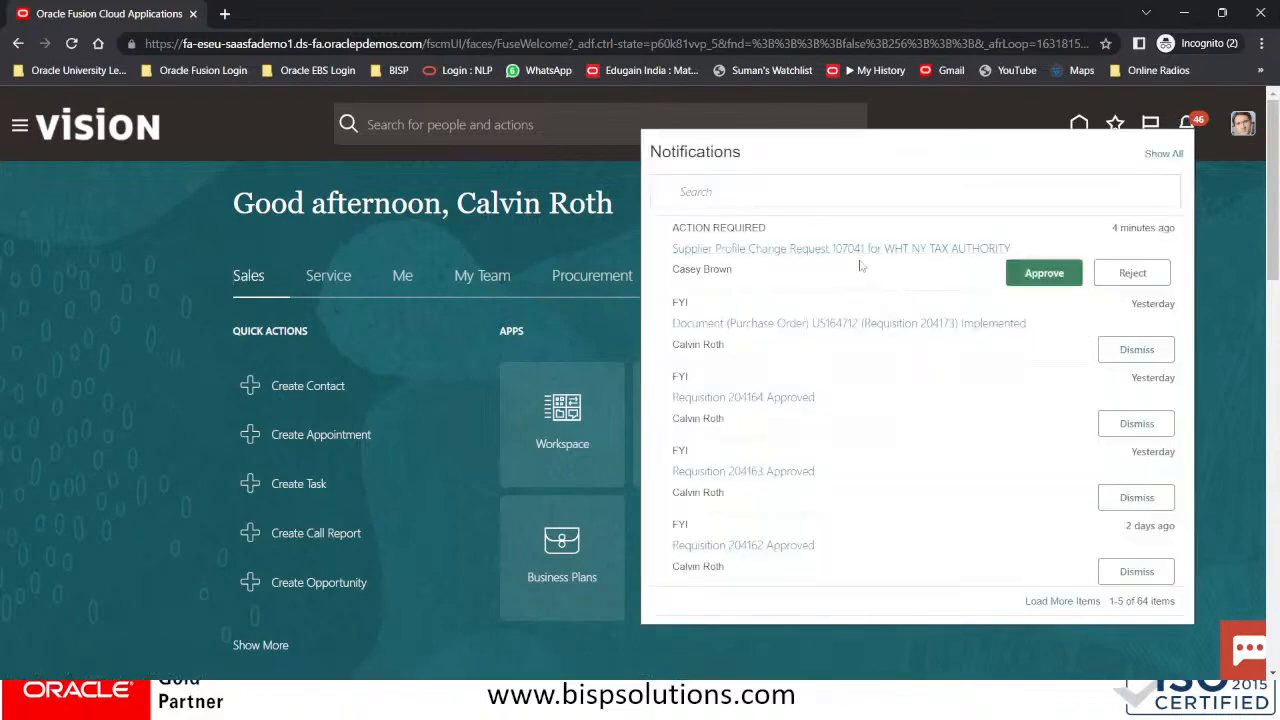
left_click(868, 246)
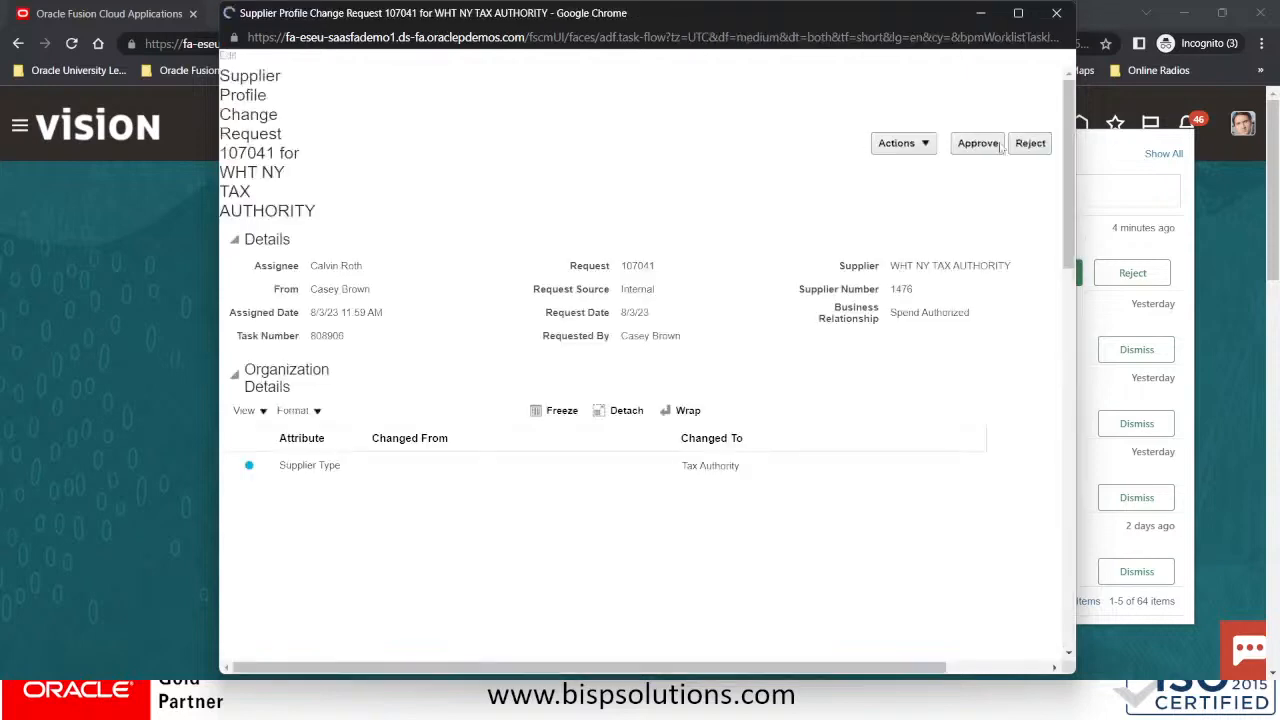
Approve change request 107041, confirm it left the notifications, and return to Manage Suppliers
left_click(982, 82)
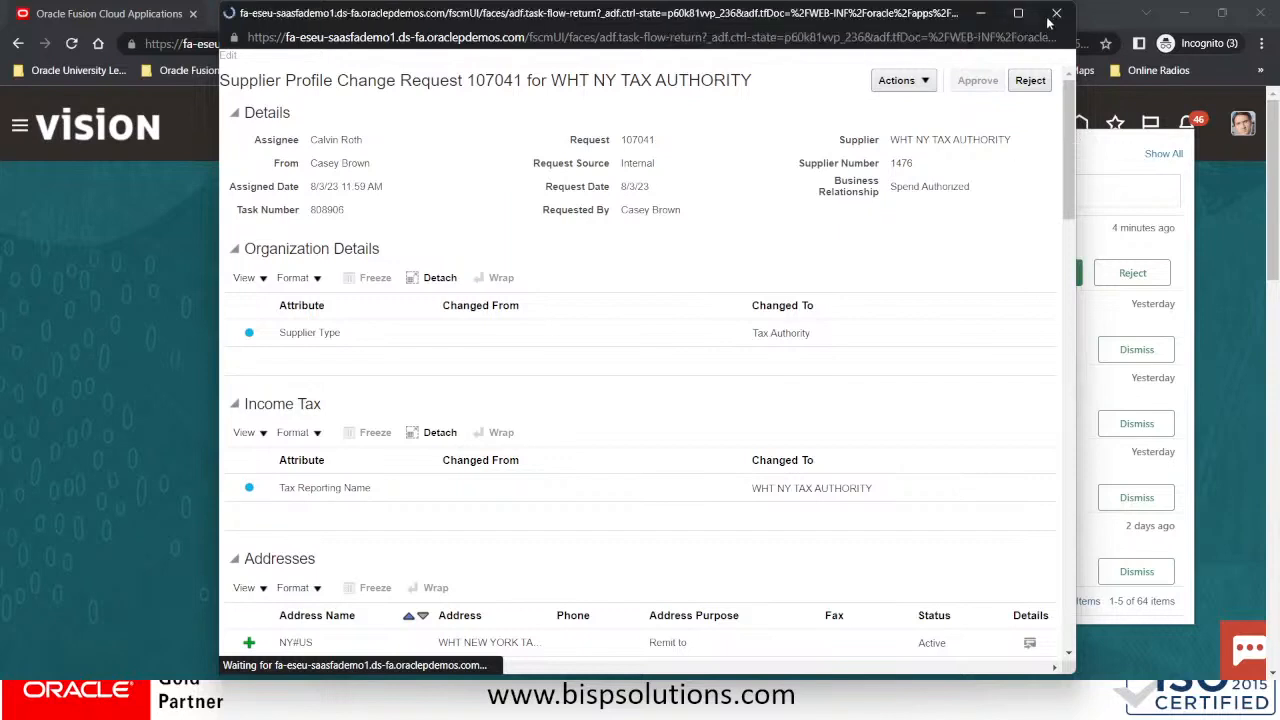
left_click(1047, 20)
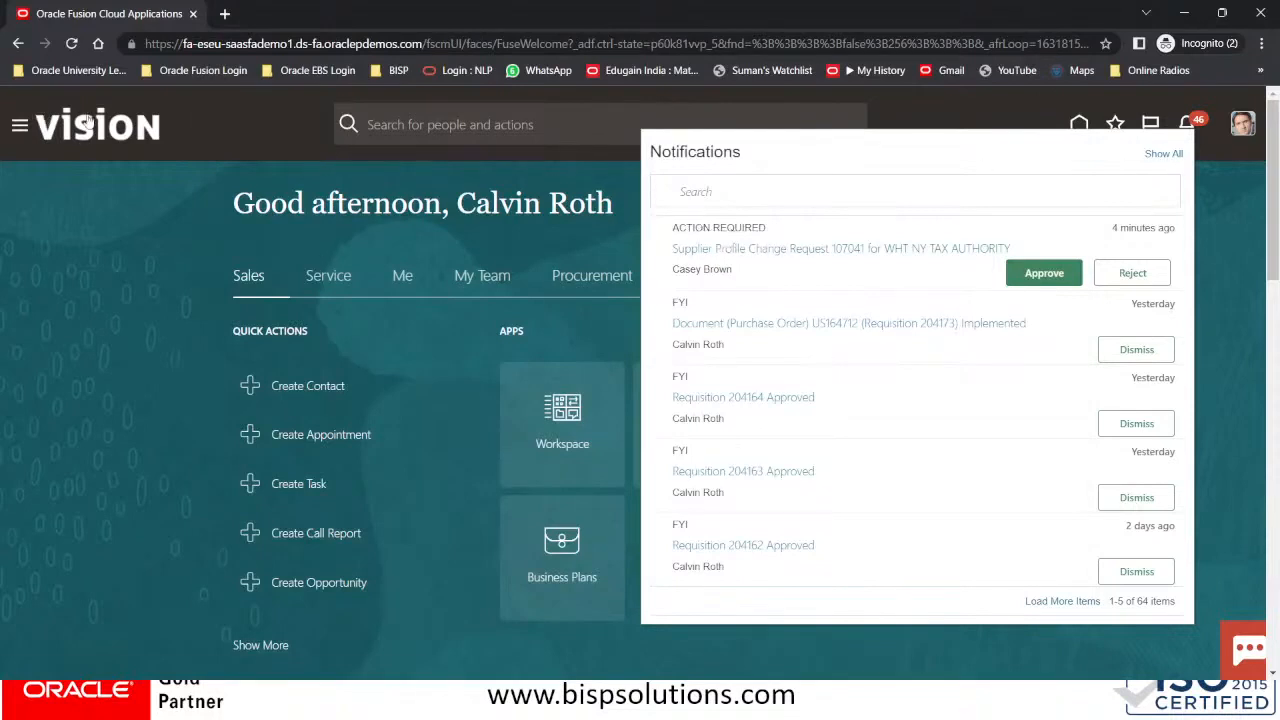
left_click(50, 130)
left_click(52, 132)
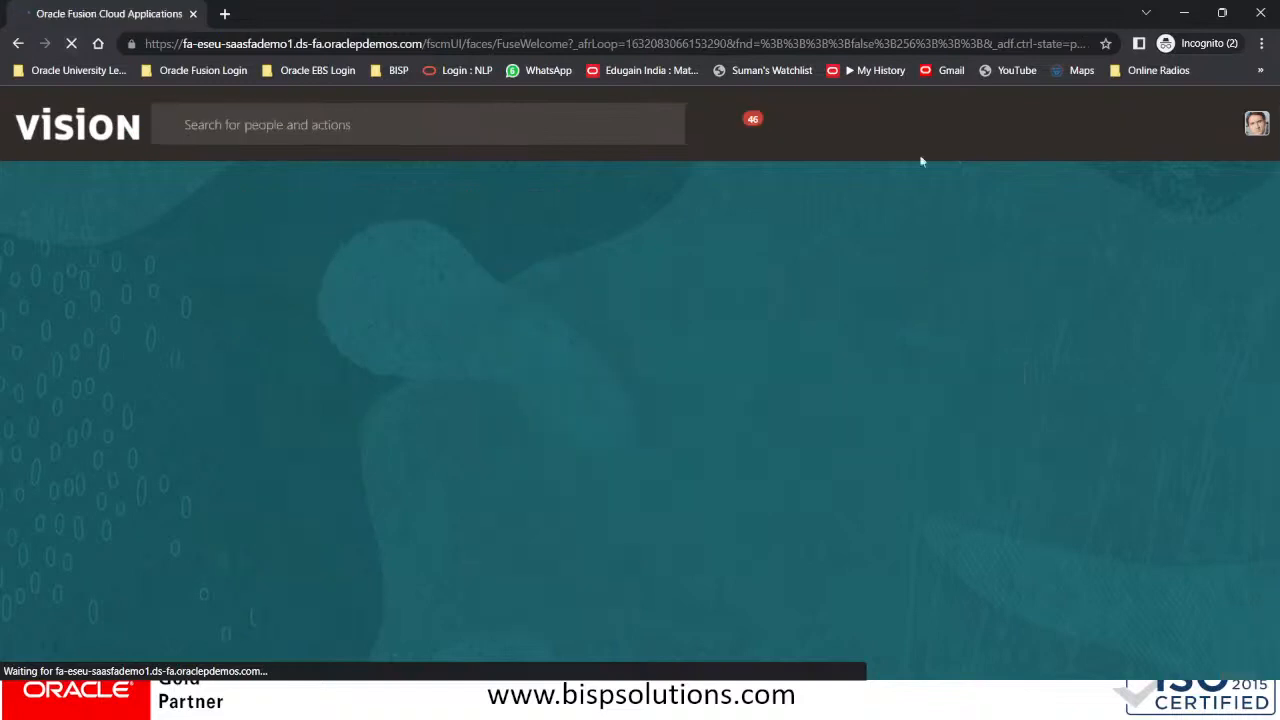
left_click(1185, 127)
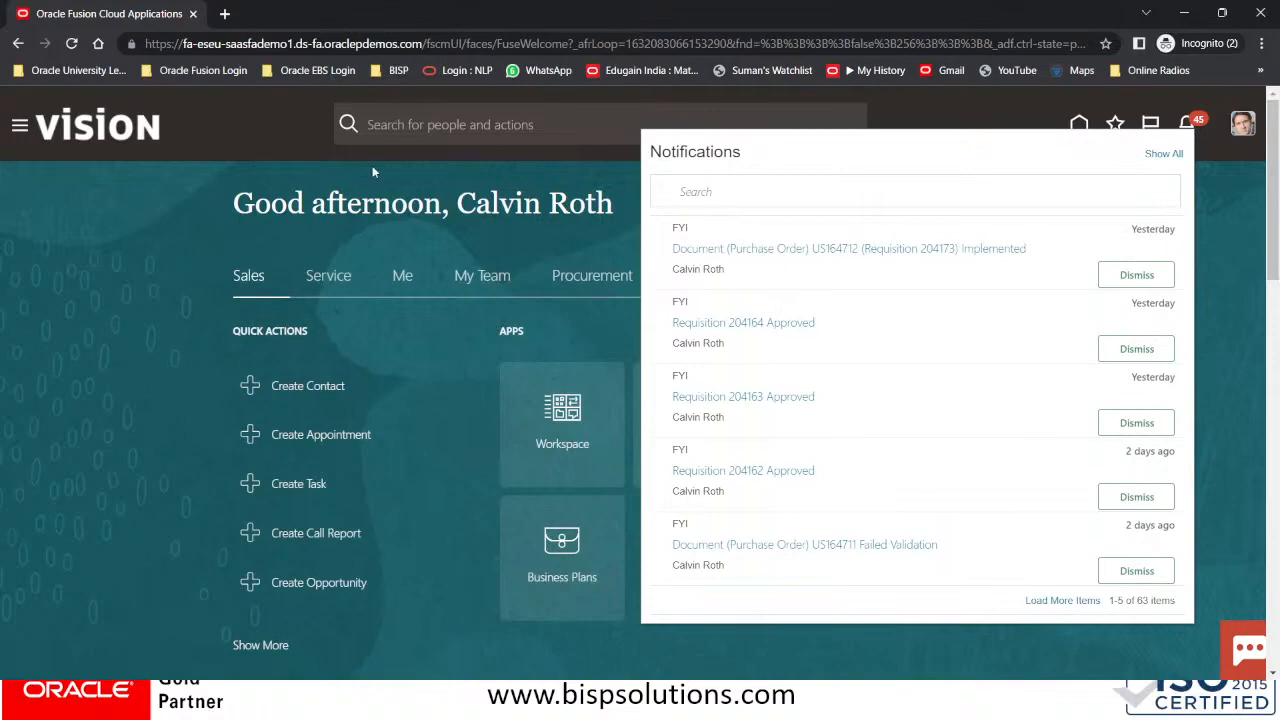
key("alt+Tab")
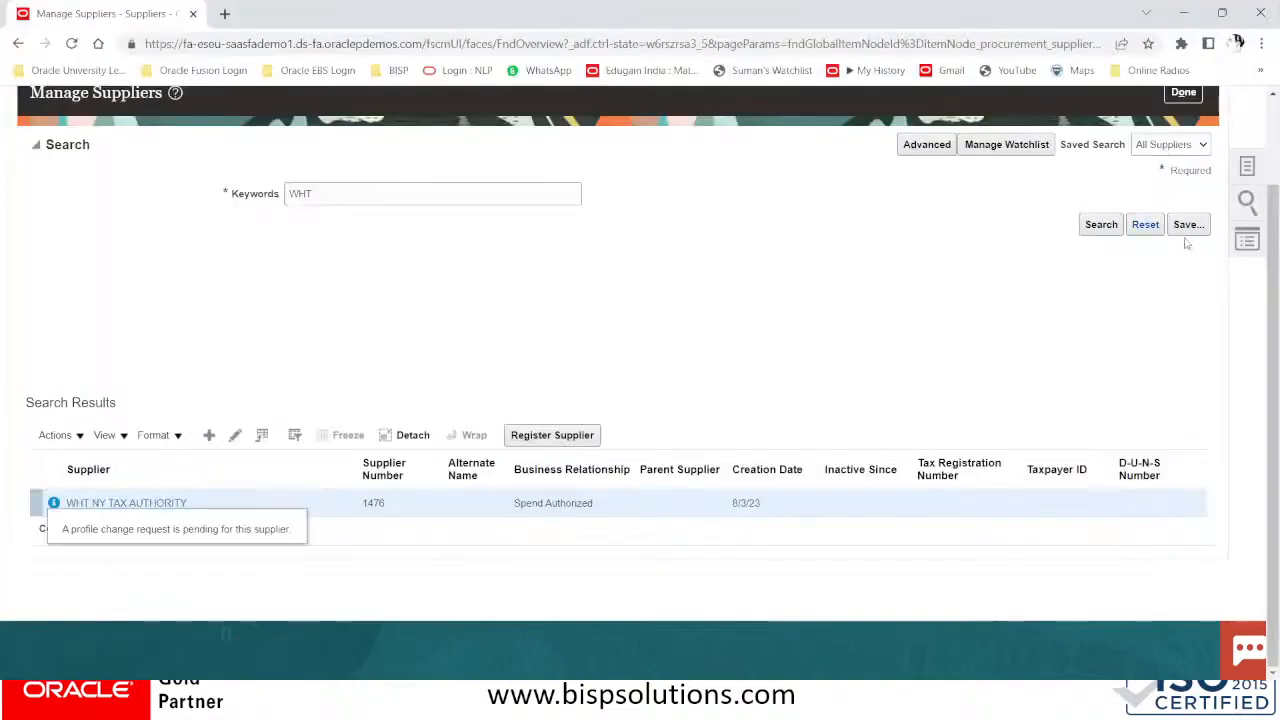
Rerun the WHT supplier search, edit WHT NY TAX AUTHORITY, and start a new site under Sites
left_click(1102, 225)
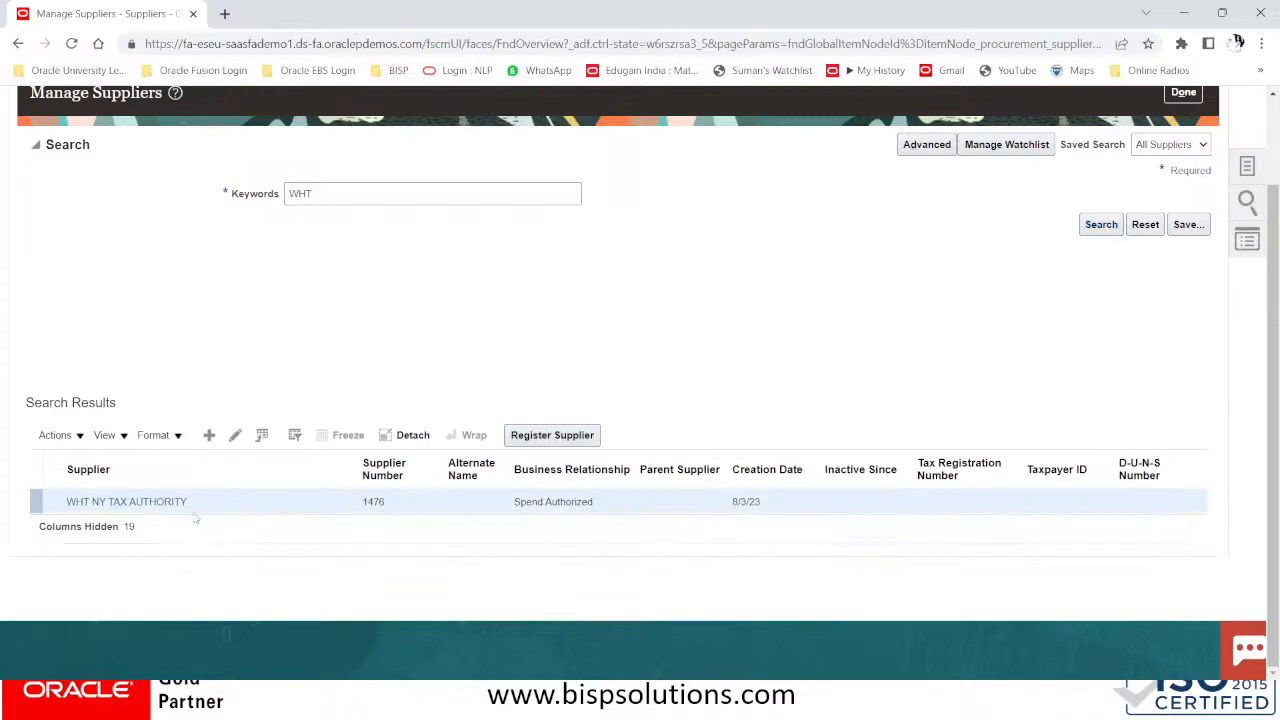
left_click(234, 436)
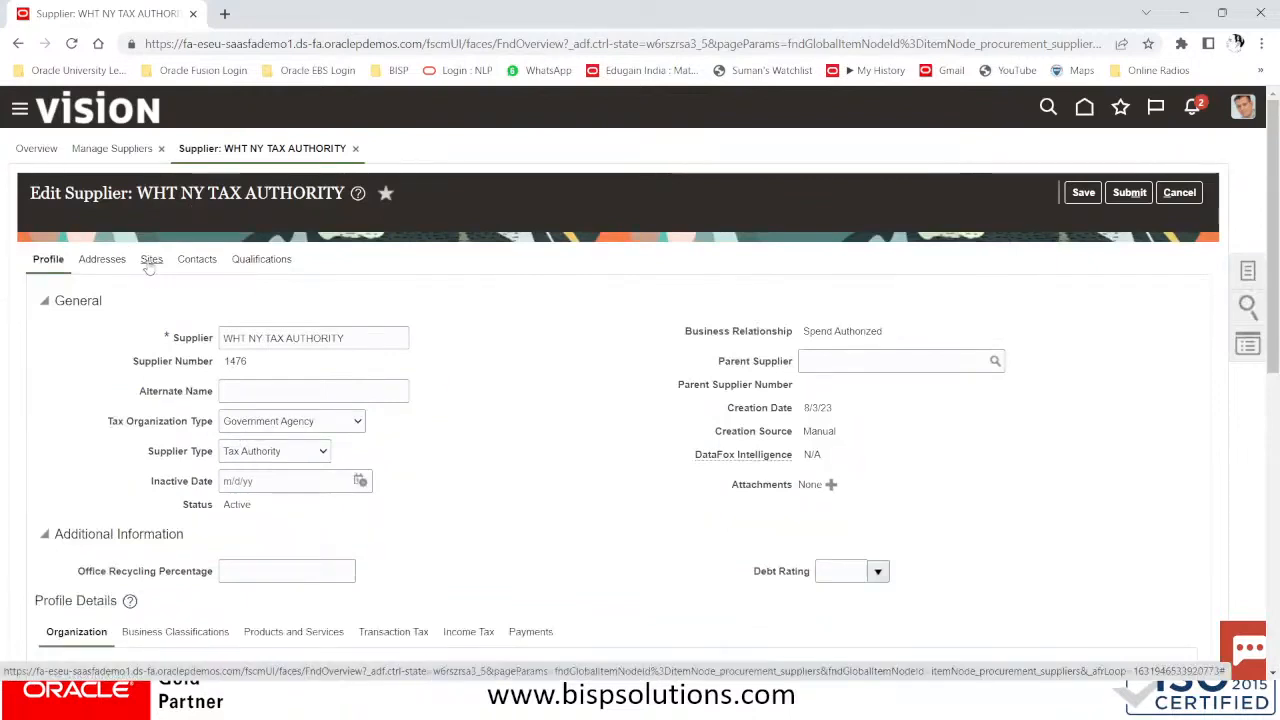
left_click(149, 262)
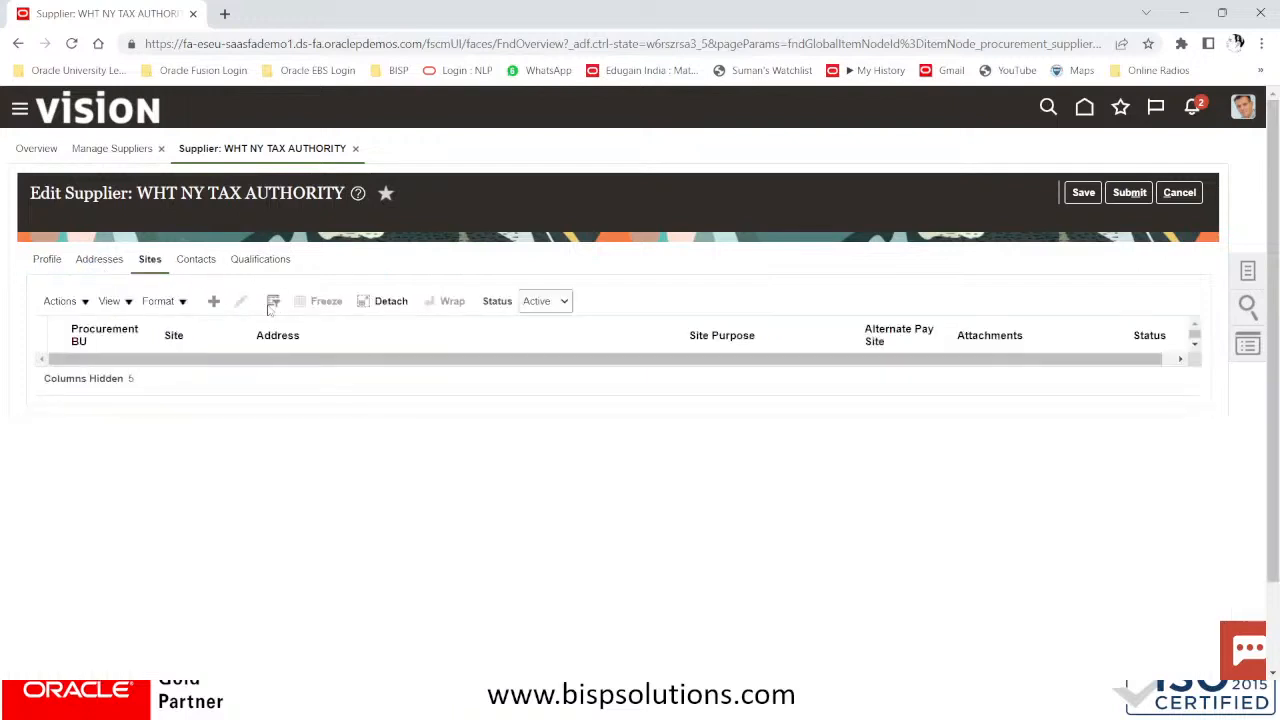
left_click(216, 304)
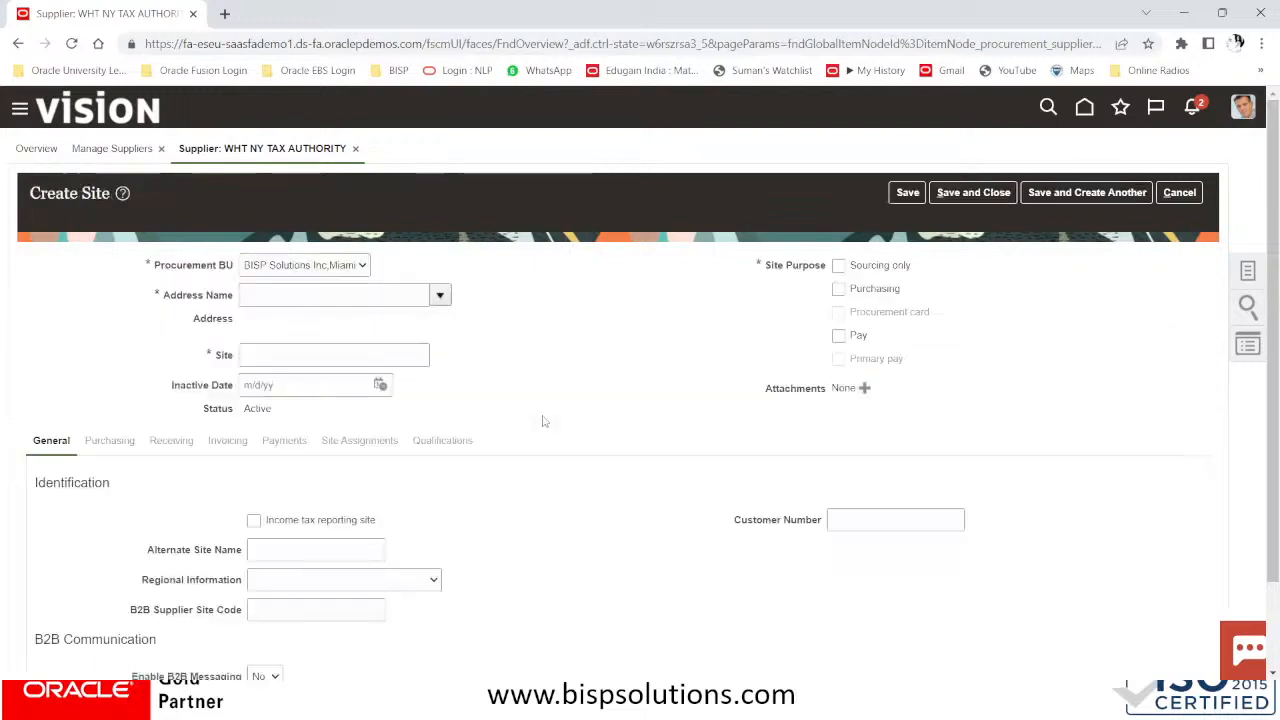
Create site NY#US on the NY#US address with Primary pay purpose and save it
left_click(440, 295)
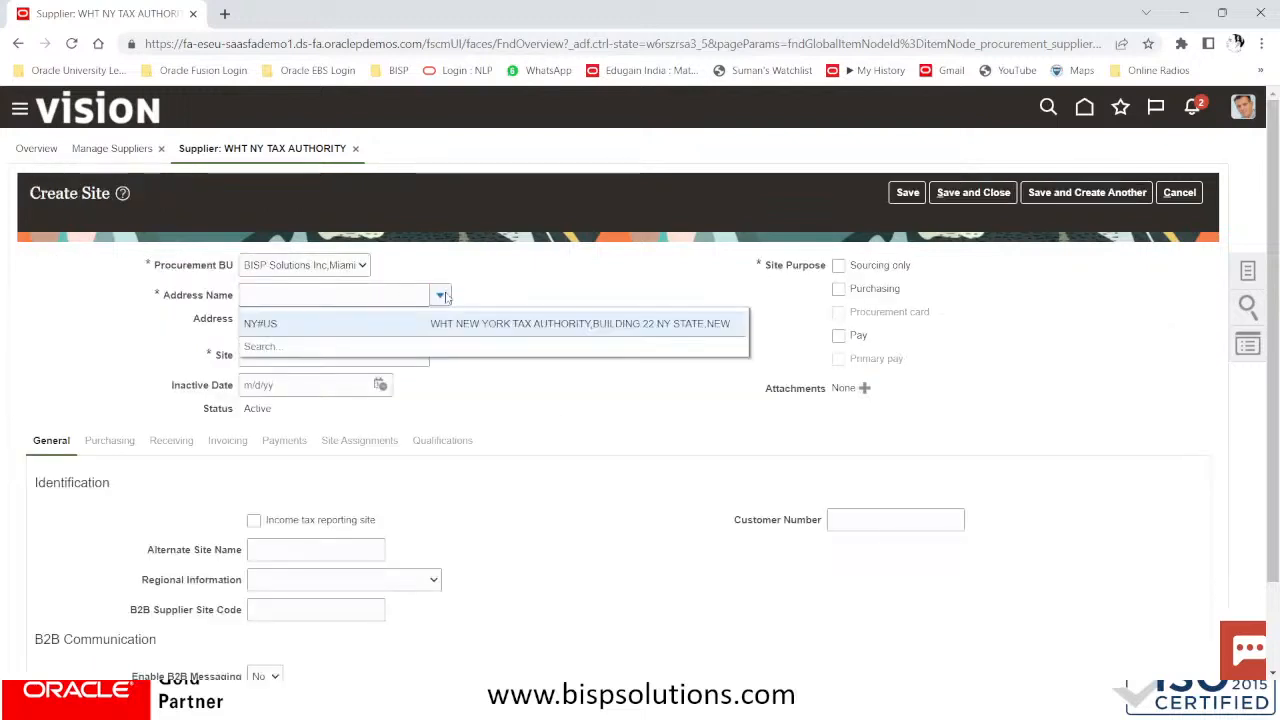
left_click(296, 325)
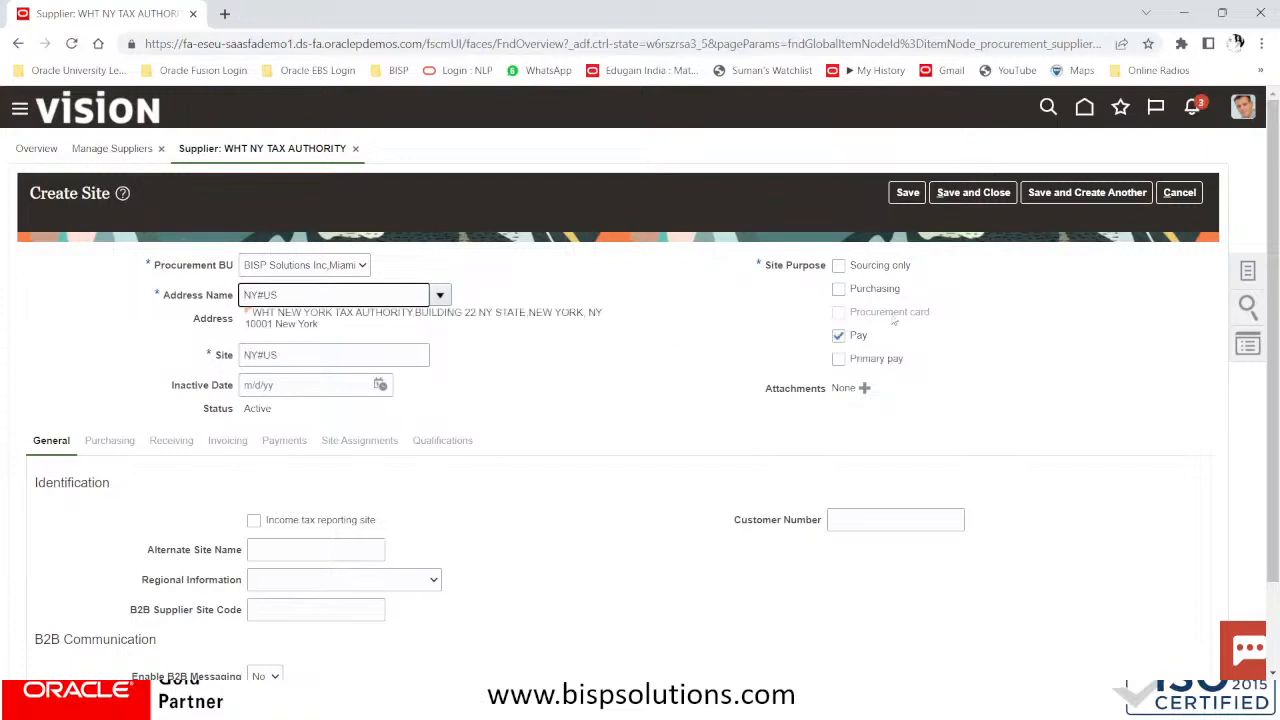
left_click(838, 358)
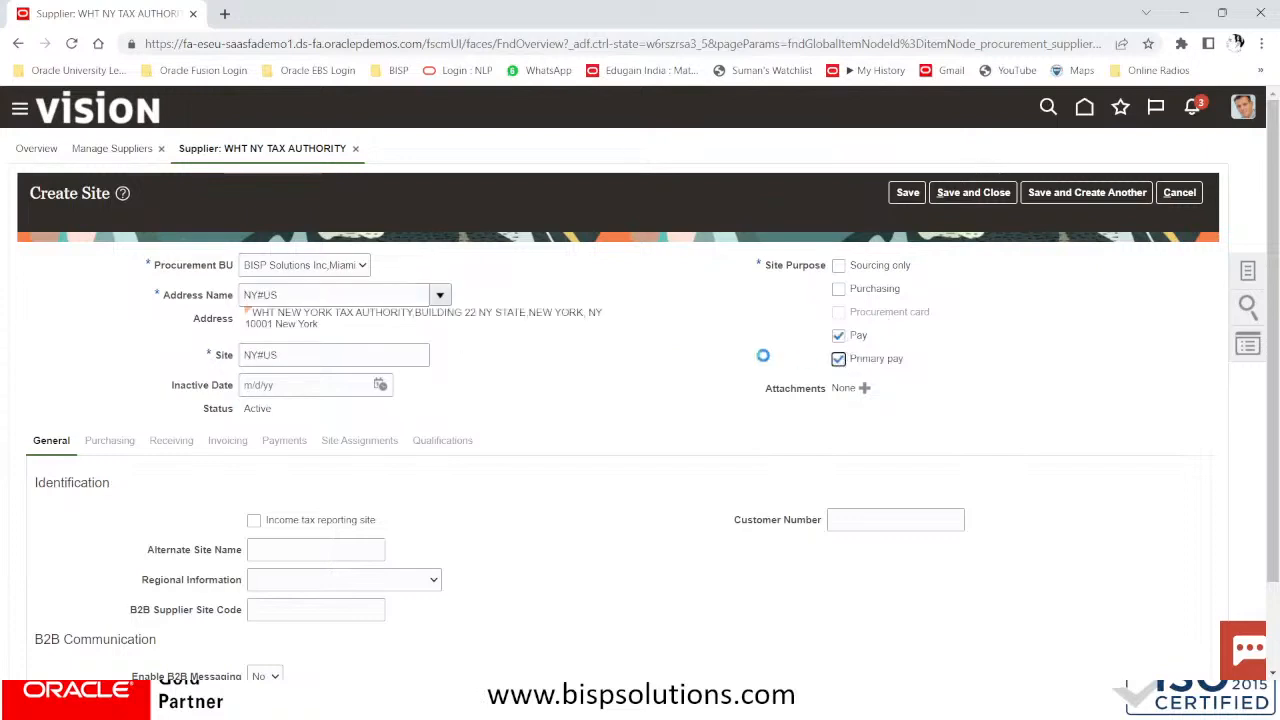
scroll(745, 315, "down", 2)
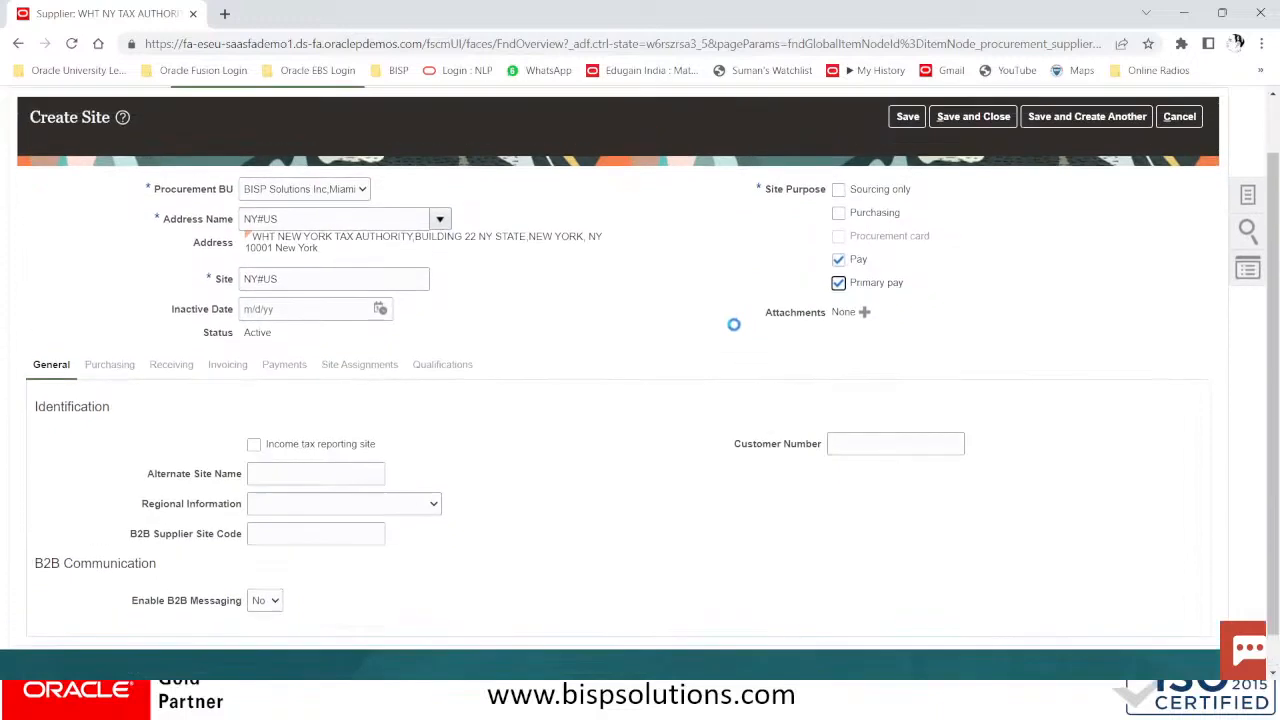
left_click(907, 194)
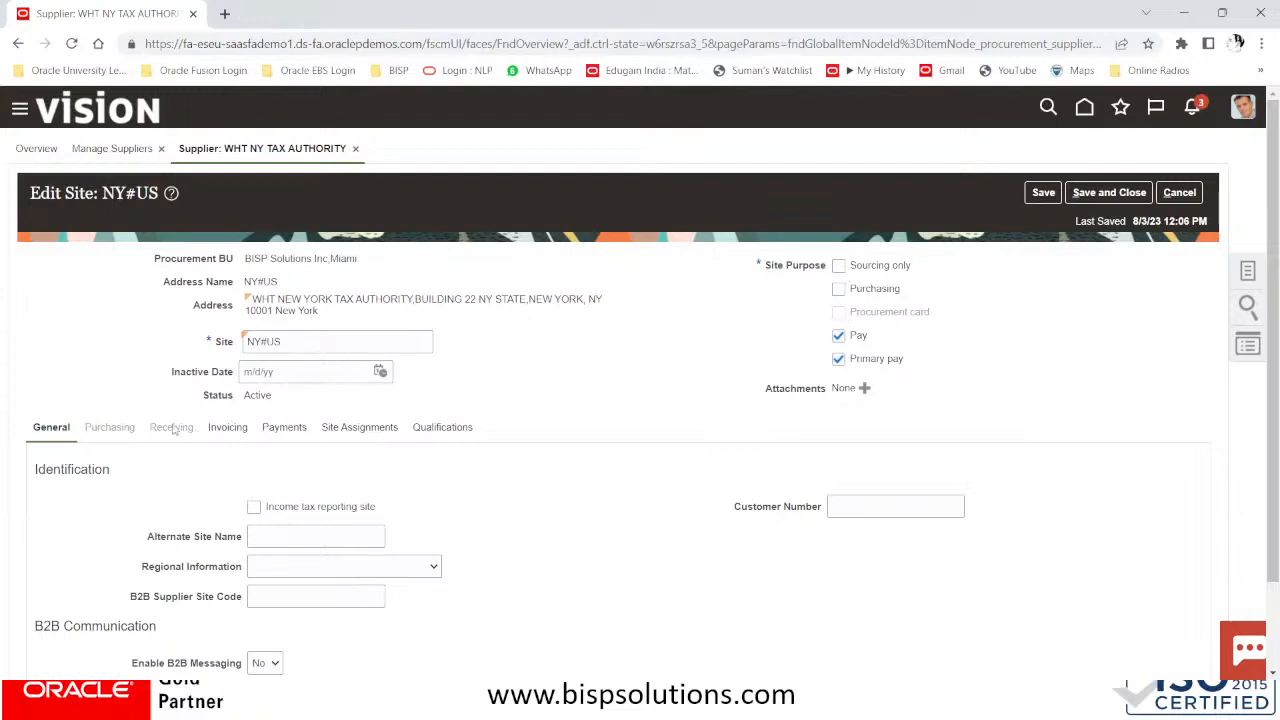
scroll(226, 438, "down", 2)
scroll(226, 438, "up", 2)
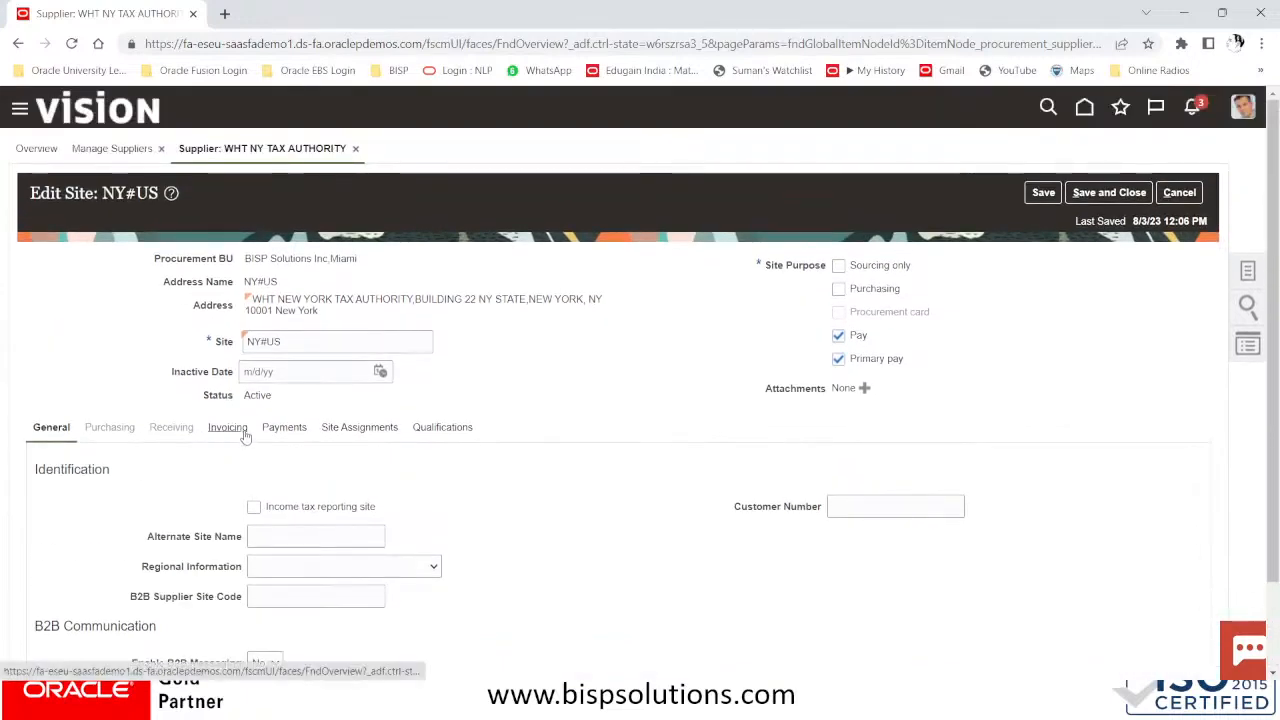
In the site's invoicing settings, set invoice and payment currency to US Dollar
left_click(247, 430)
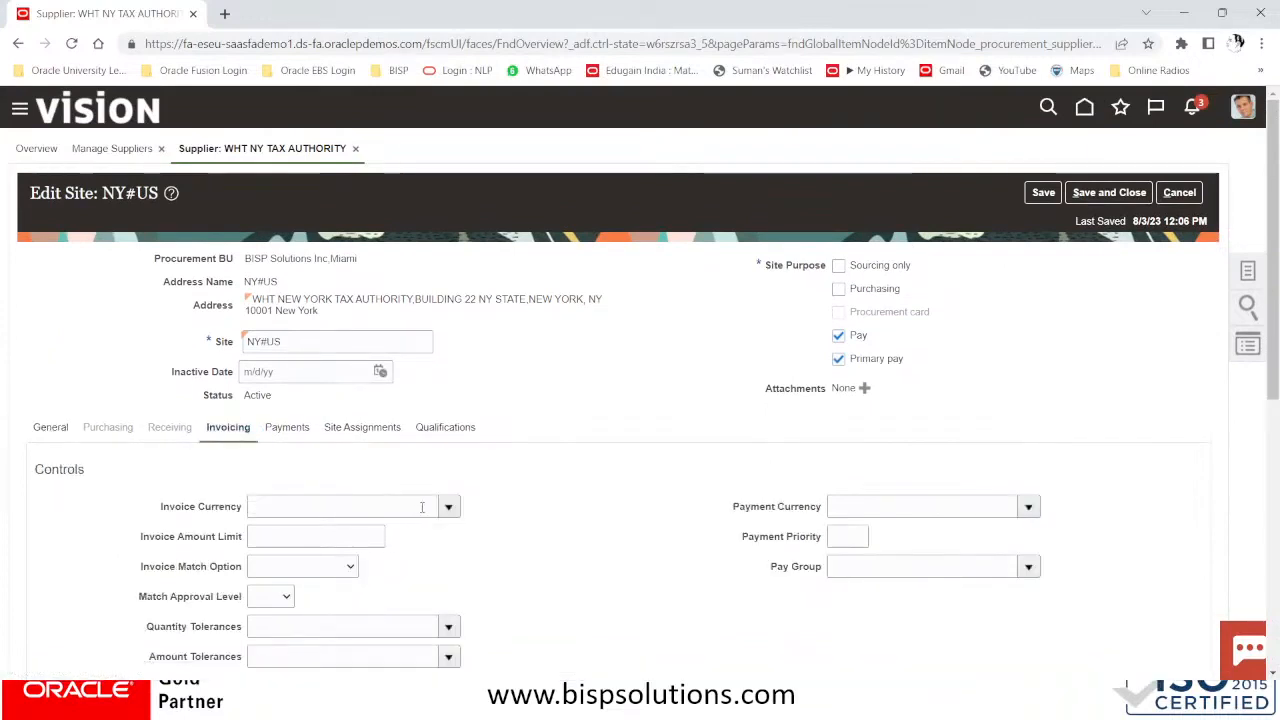
left_click(448, 507)
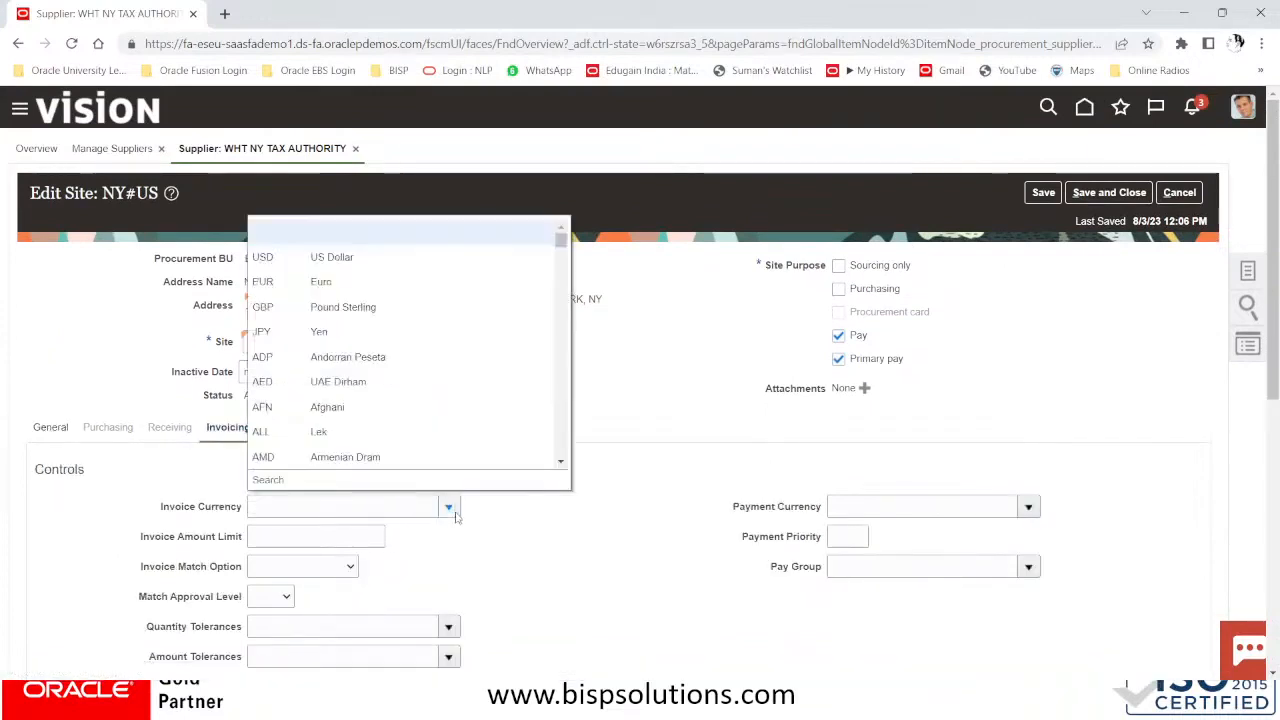
key("Escape")
left_click(900, 505)
left_click(1028, 507)
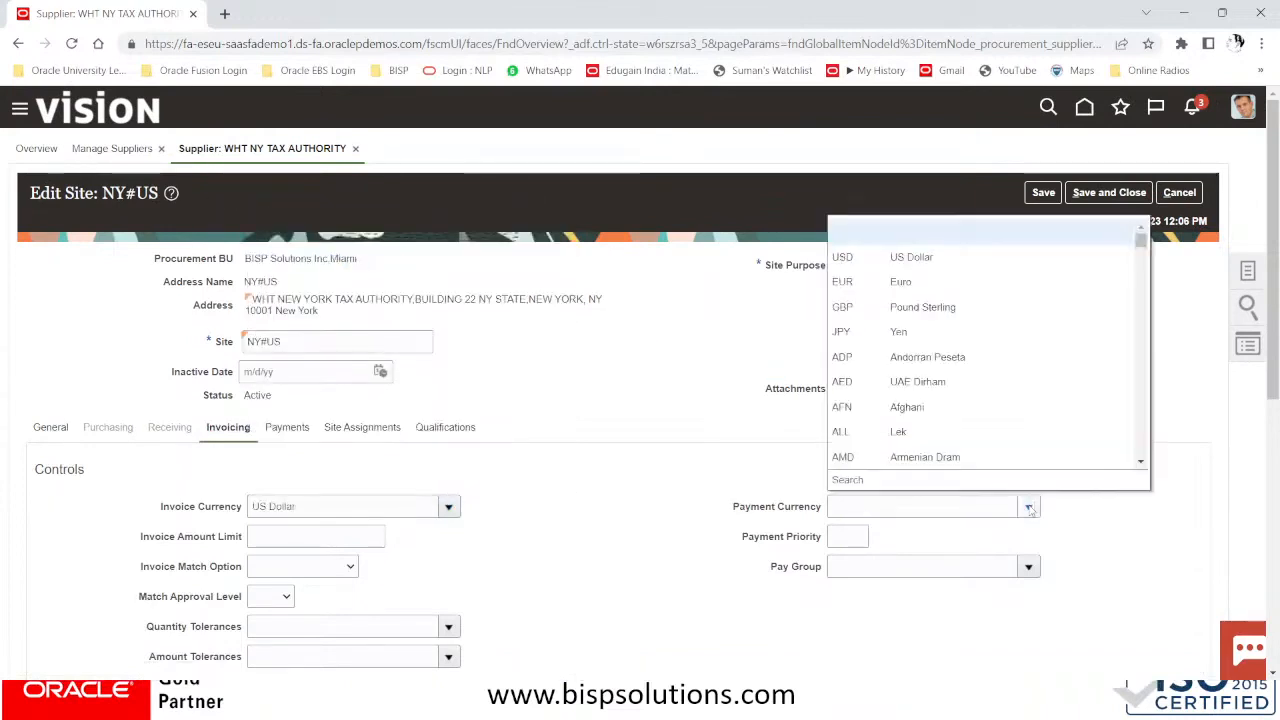
left_click(907, 256)
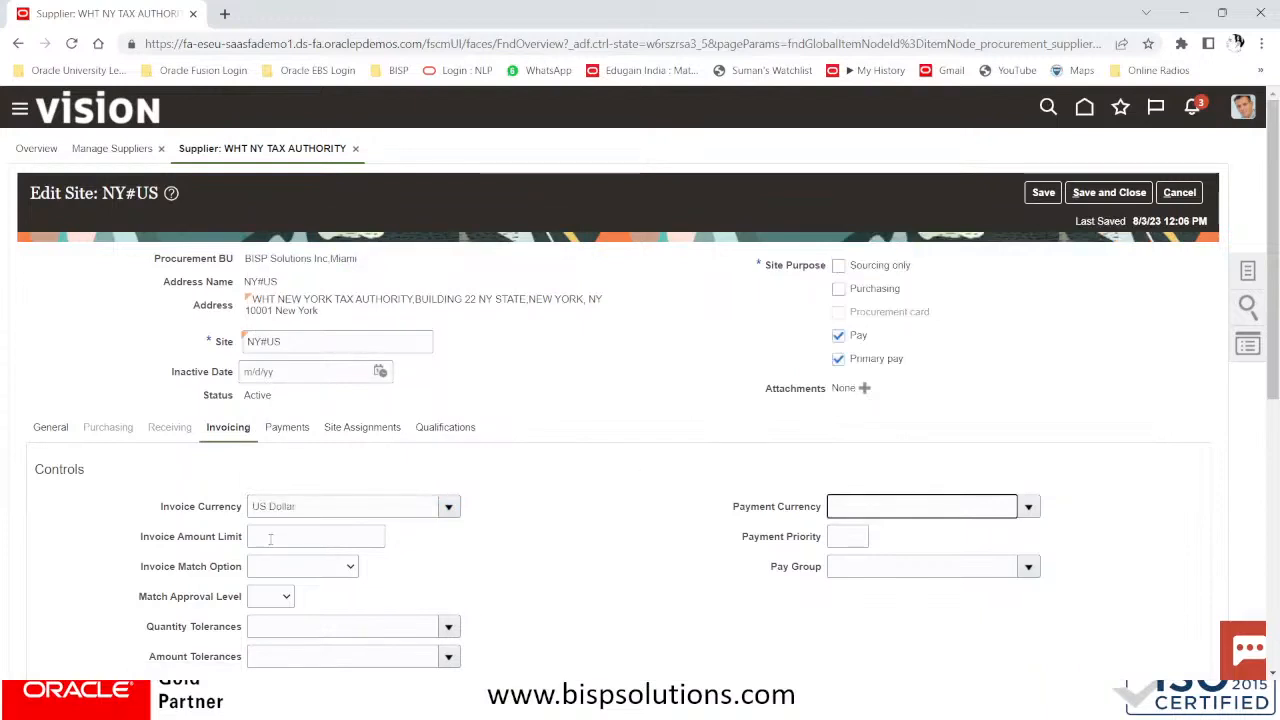
scroll(613, 582, "down", 1)
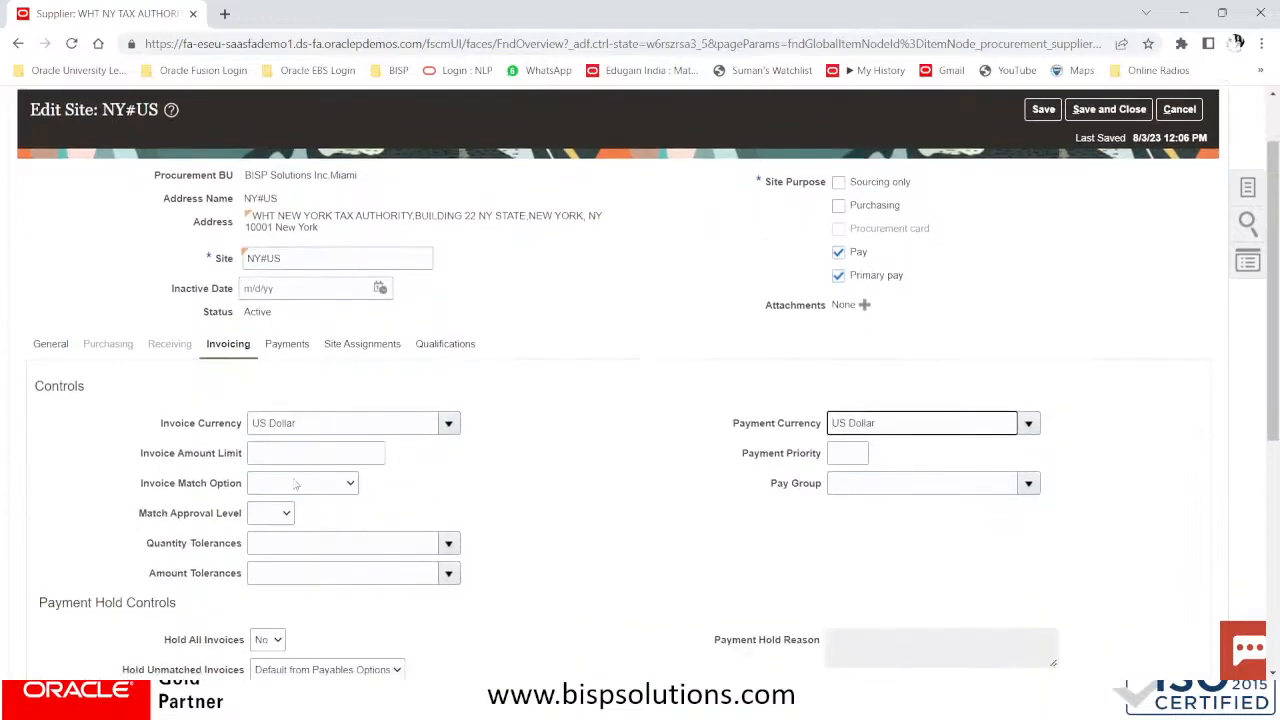
Search pay groups for 'WHT', then close the search without choosing a pay group
left_click(894, 488)
left_click(1028, 485)
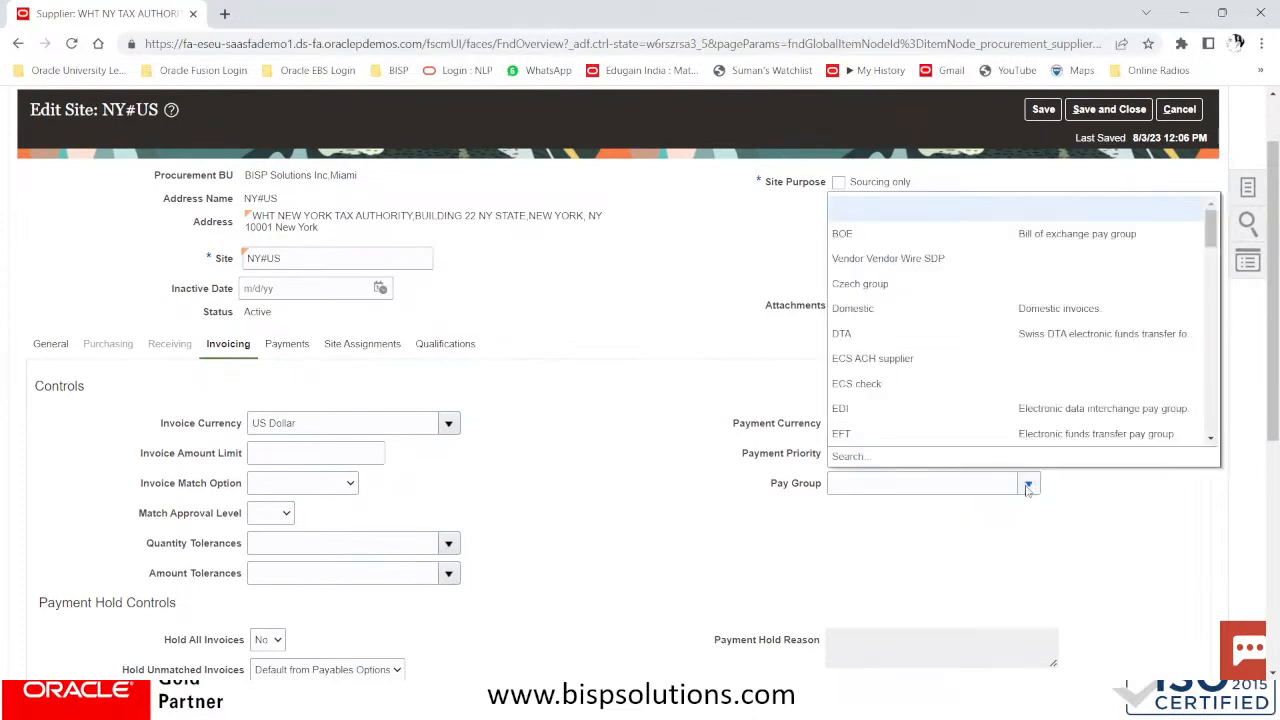
left_click(842, 472)
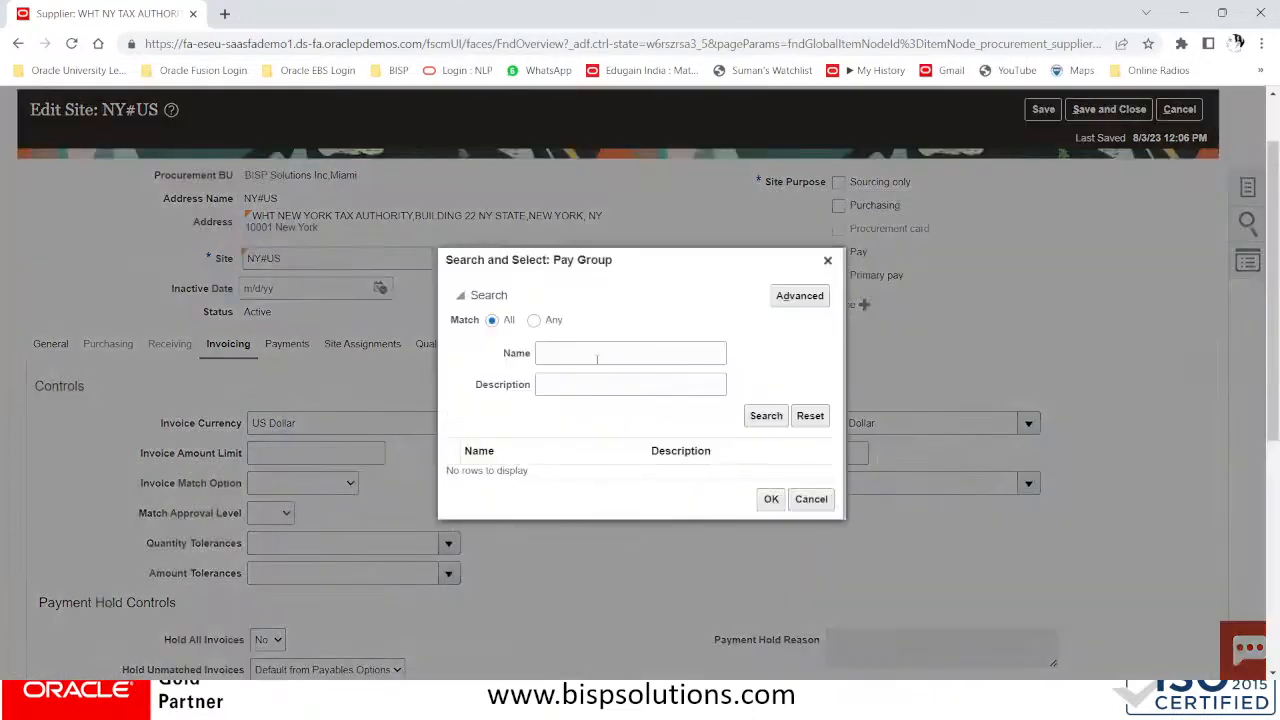
left_click(598, 353)
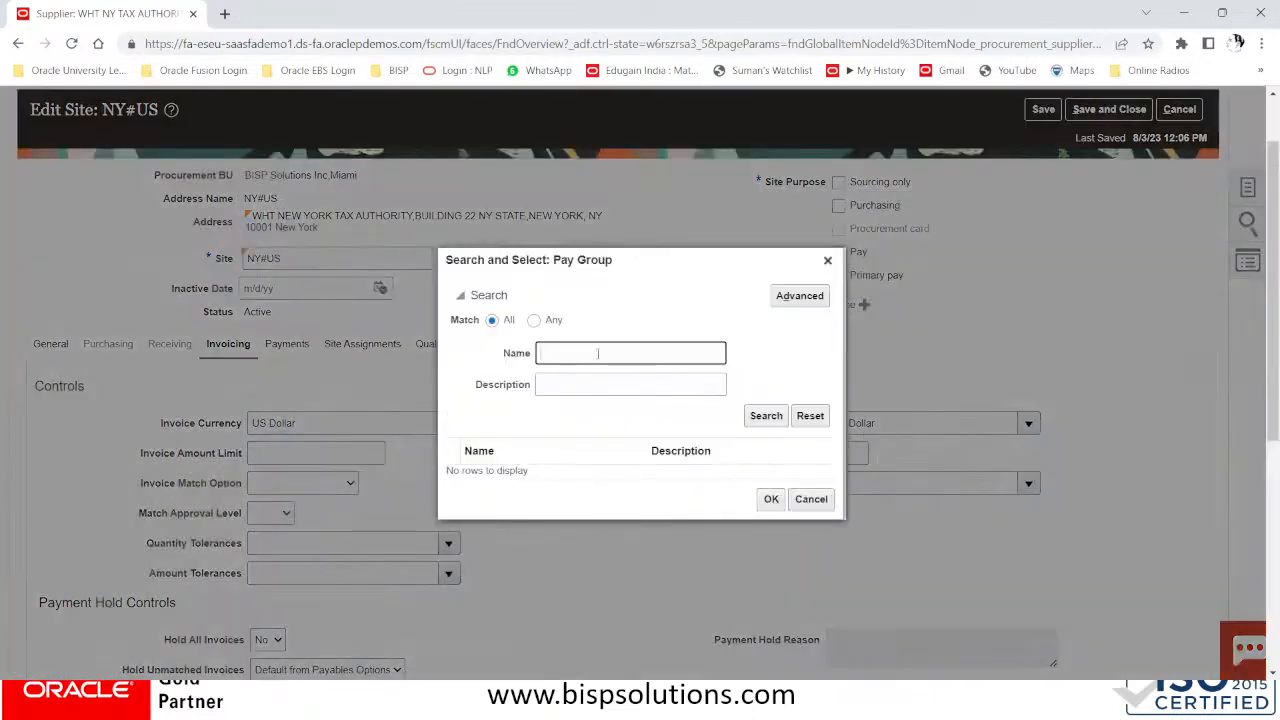
type("TAX")
left_click_drag(589, 352, 429, 349)
key("BackSpace")
type("WHT")
left_click(766, 416)
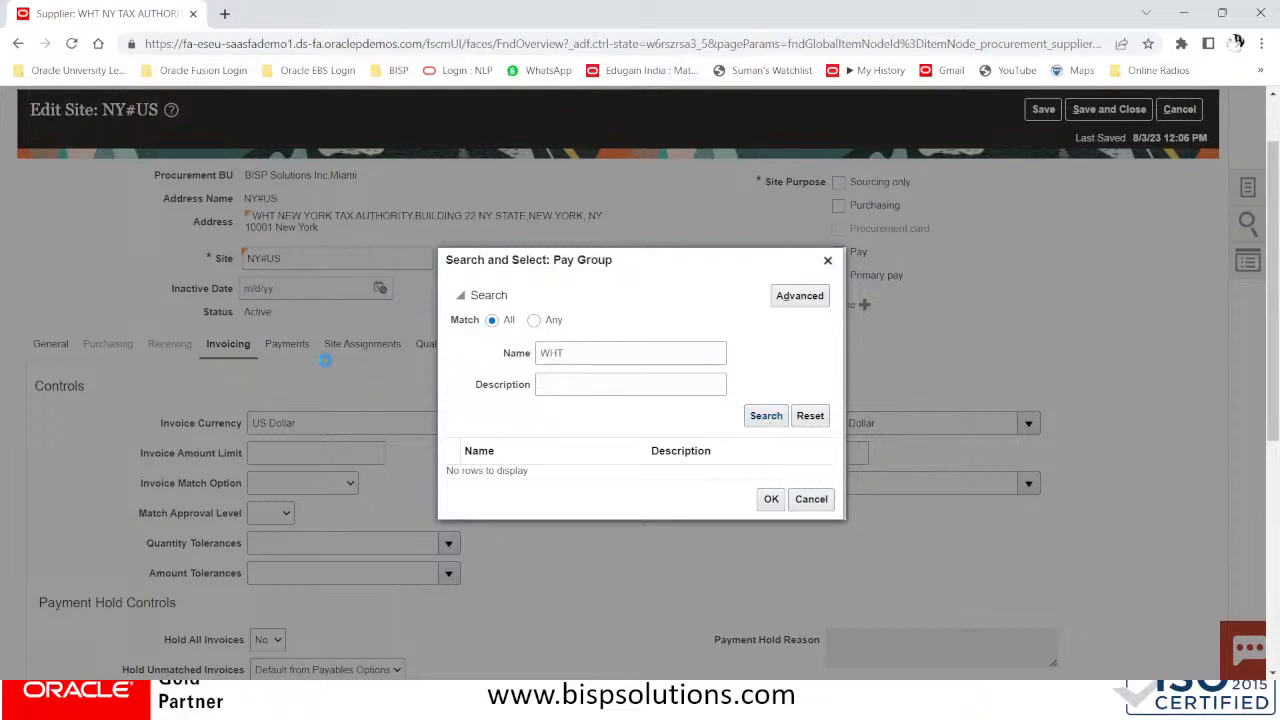
double_click(602, 356)
left_click(827, 260)
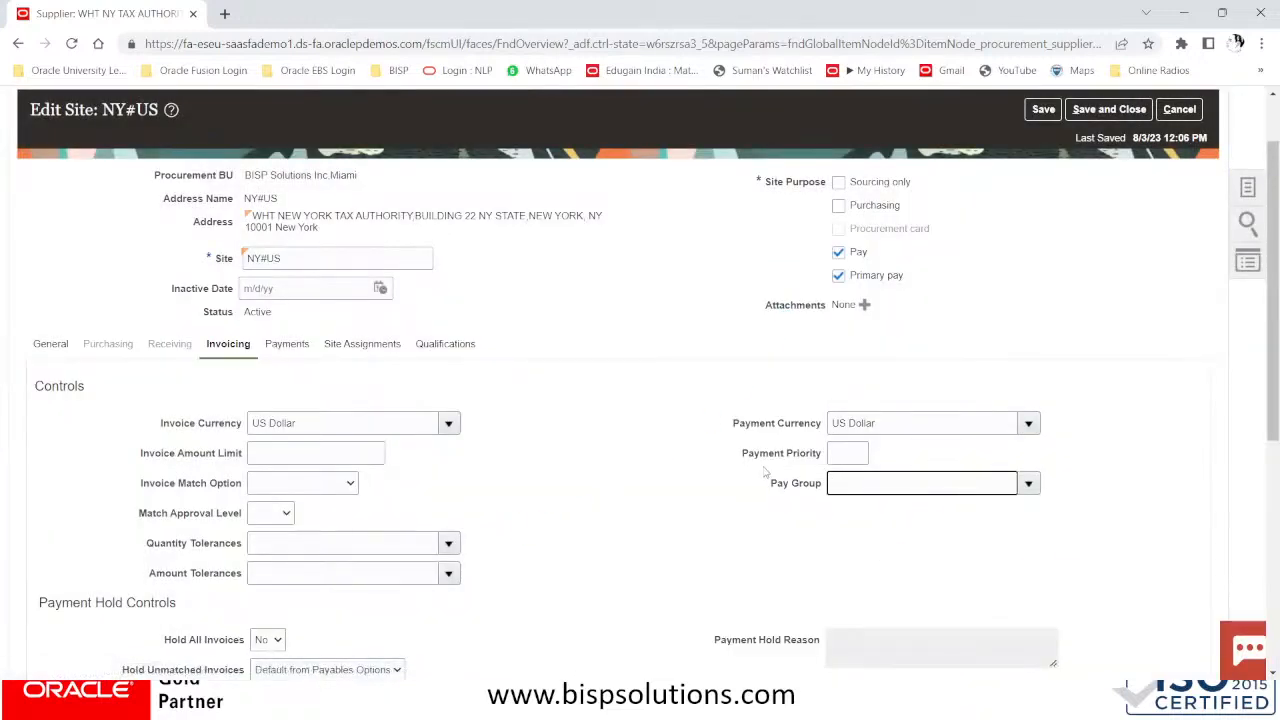
Set payment terms to End of Month and terms date basis to System date, leaving Pay Date Basis blank
scroll(724, 493, "down", 1)
scroll(724, 493, "down", 2)
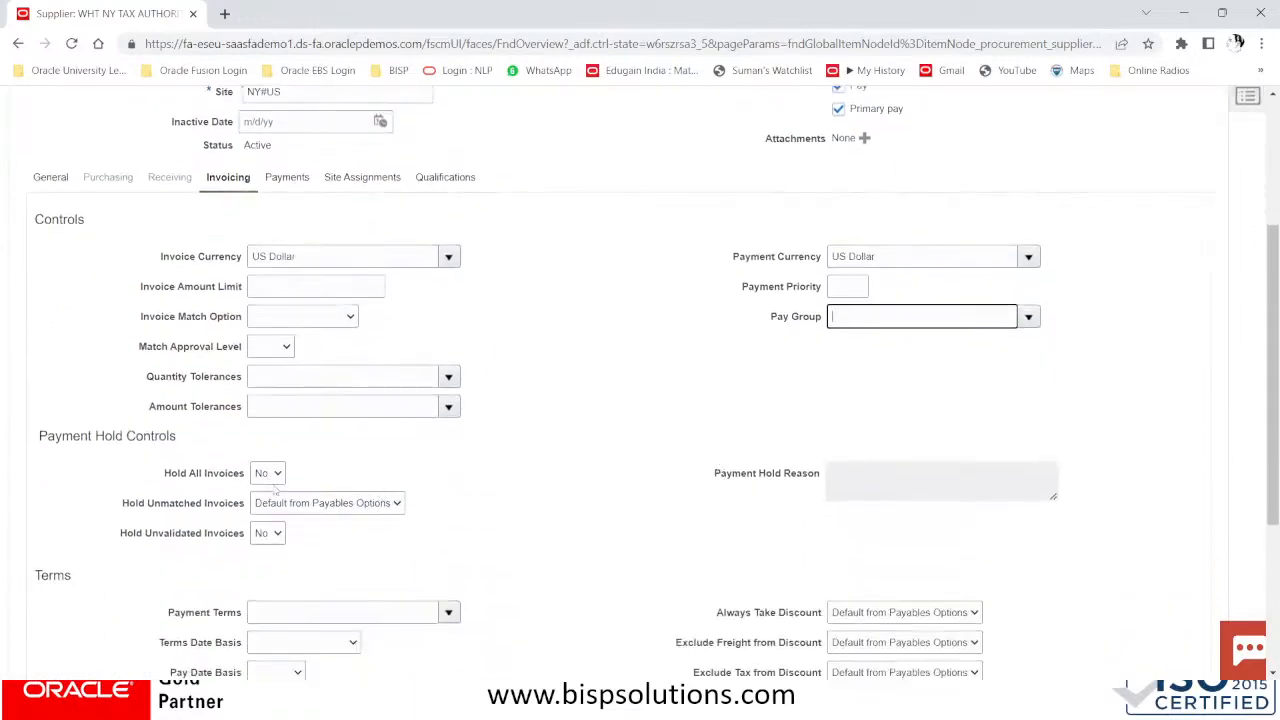
scroll(340, 505, "down", 3)
left_click(340, 450)
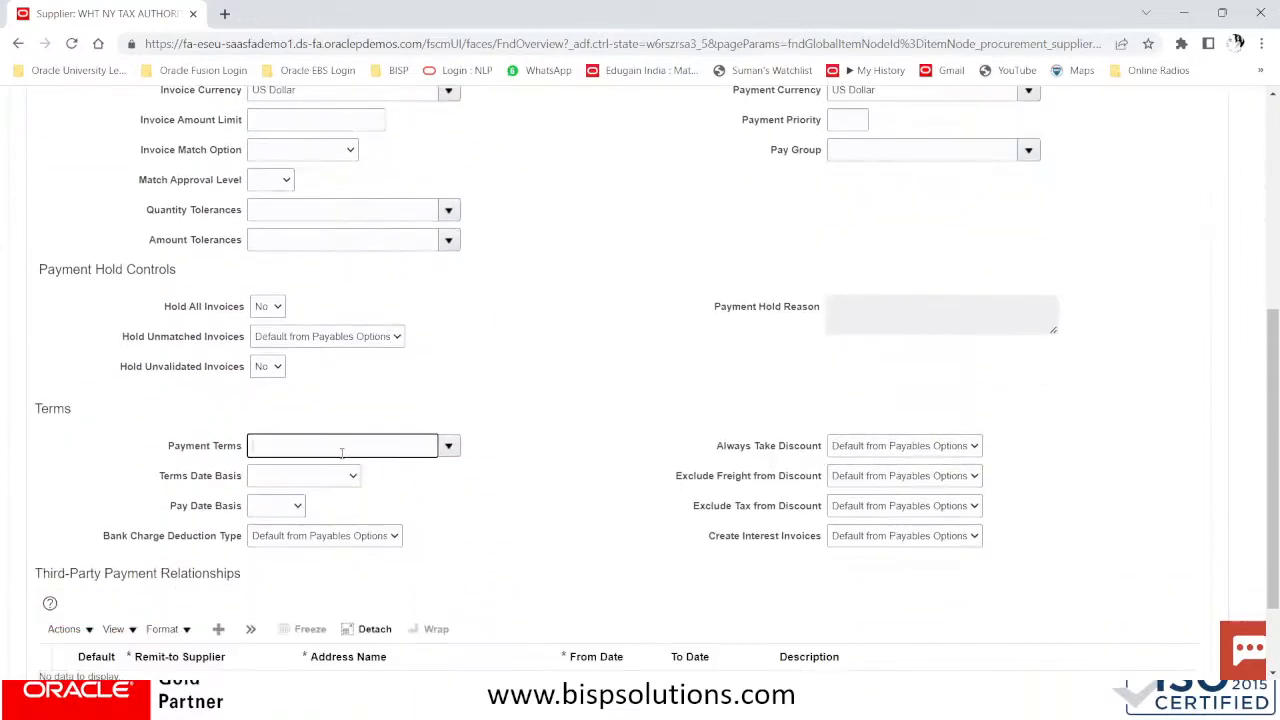
left_click(448, 448)
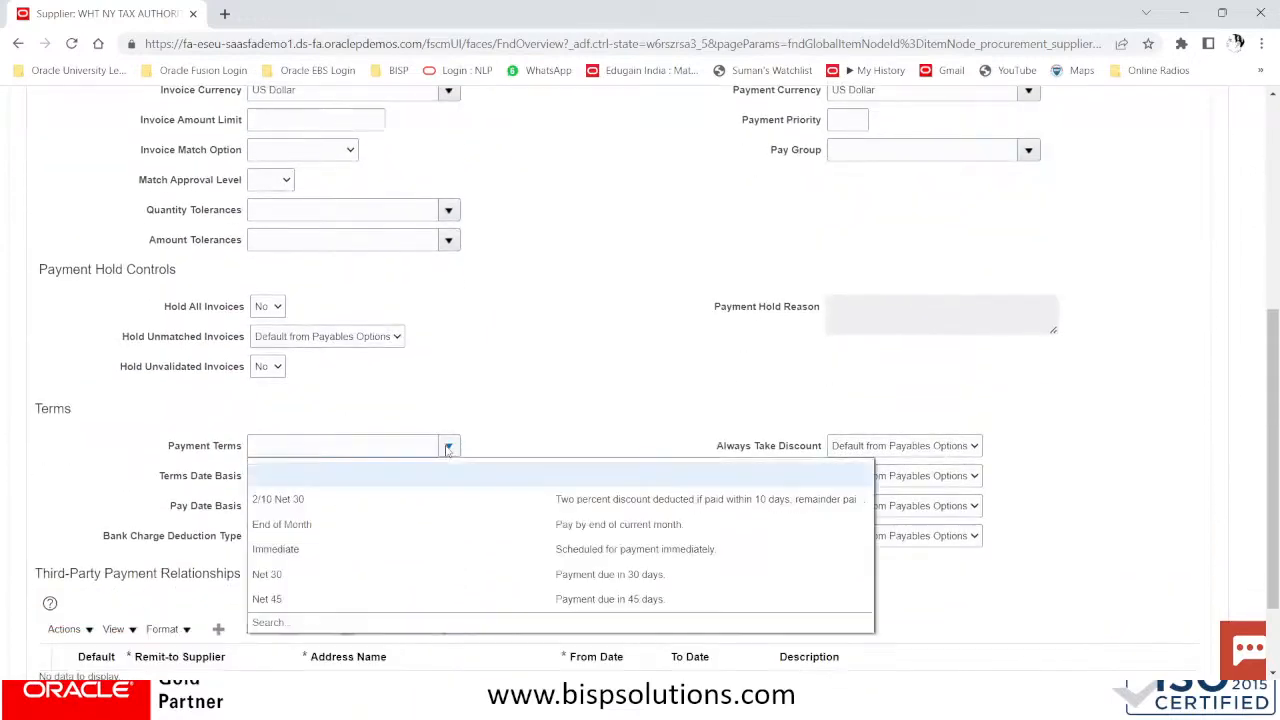
left_click(316, 526)
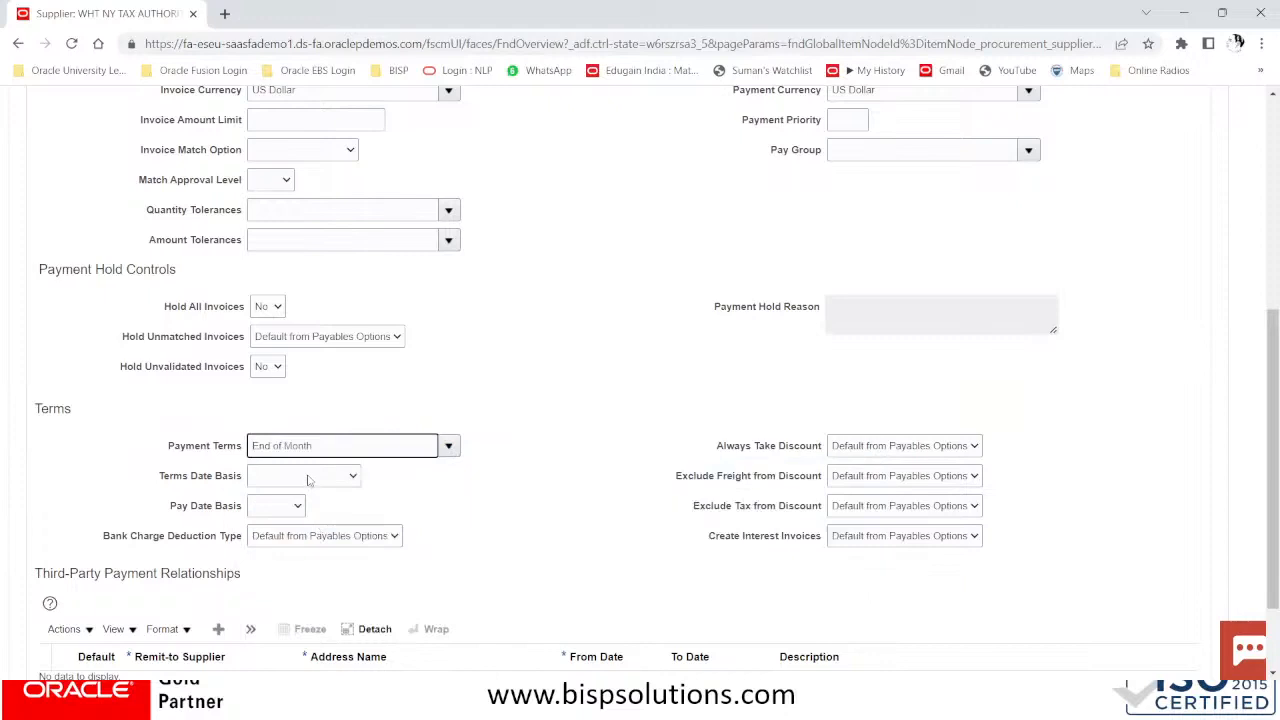
left_click(308, 480)
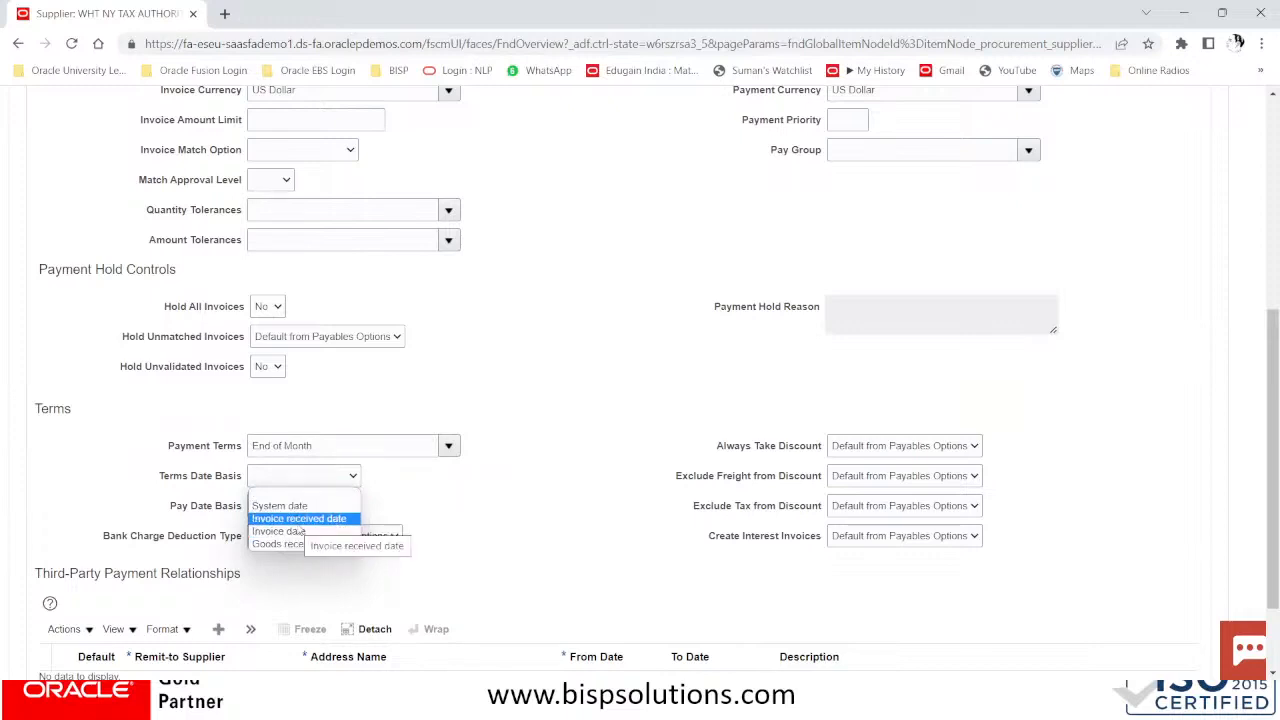
left_click(298, 507)
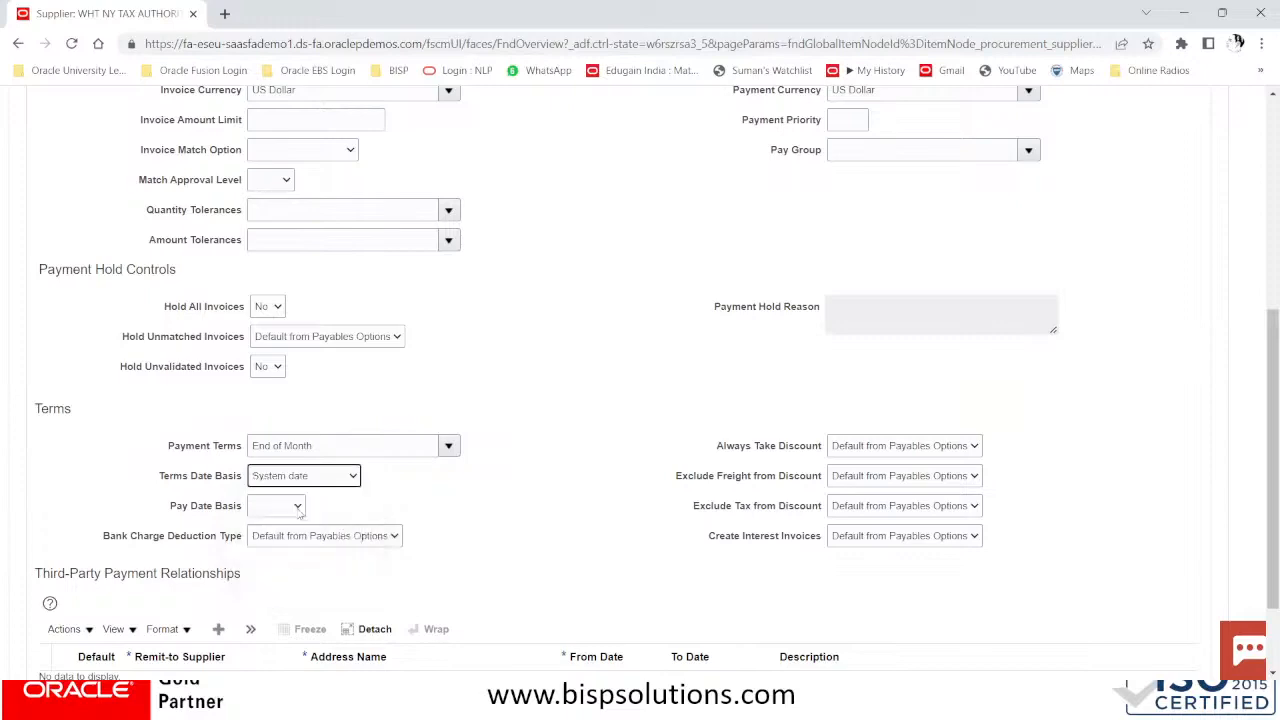
left_click(286, 508)
left_click(286, 510)
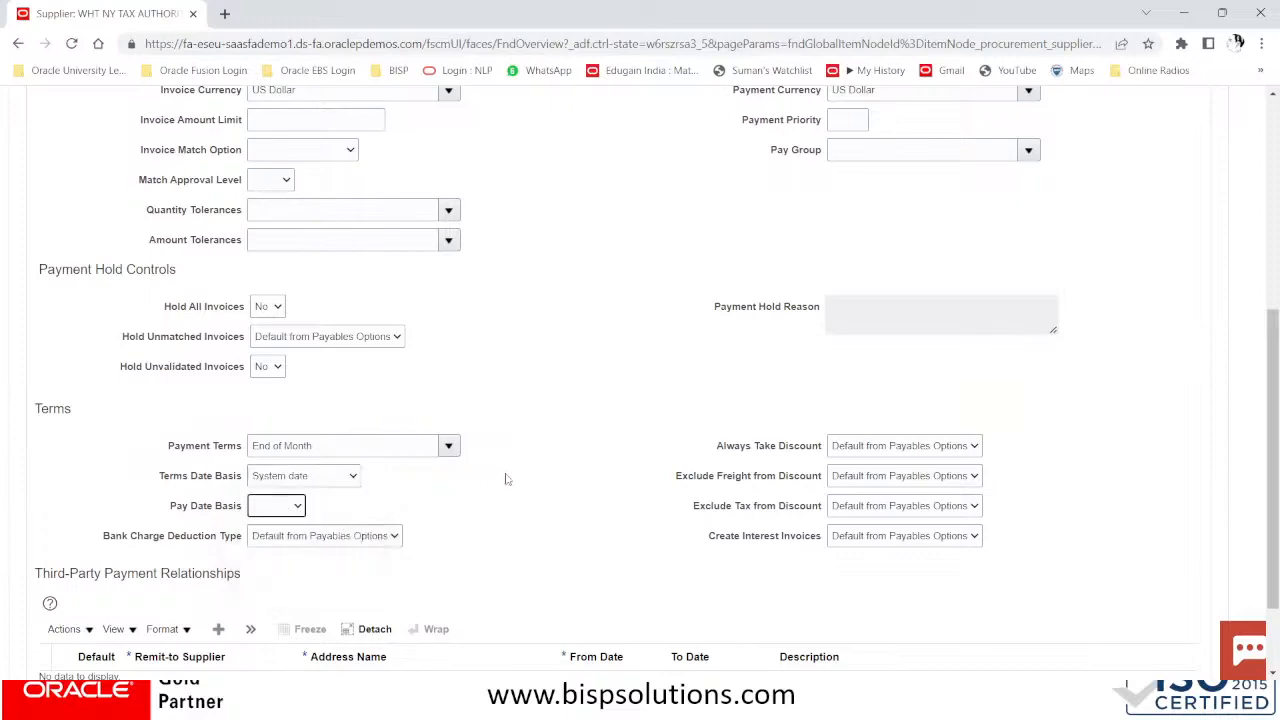
Show the NY#US site's payment methods on the Payments tab
scroll(514, 563, "up", 4)
scroll(522, 548, "up", 1)
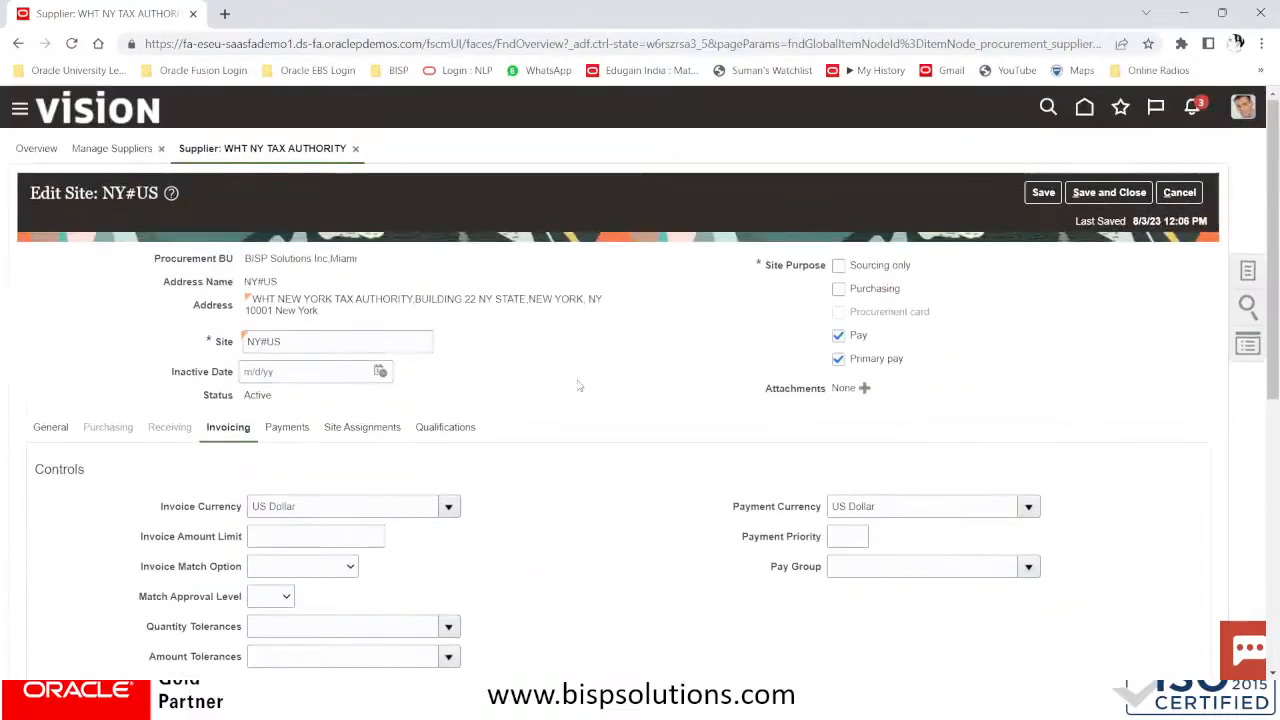
left_click(296, 432)
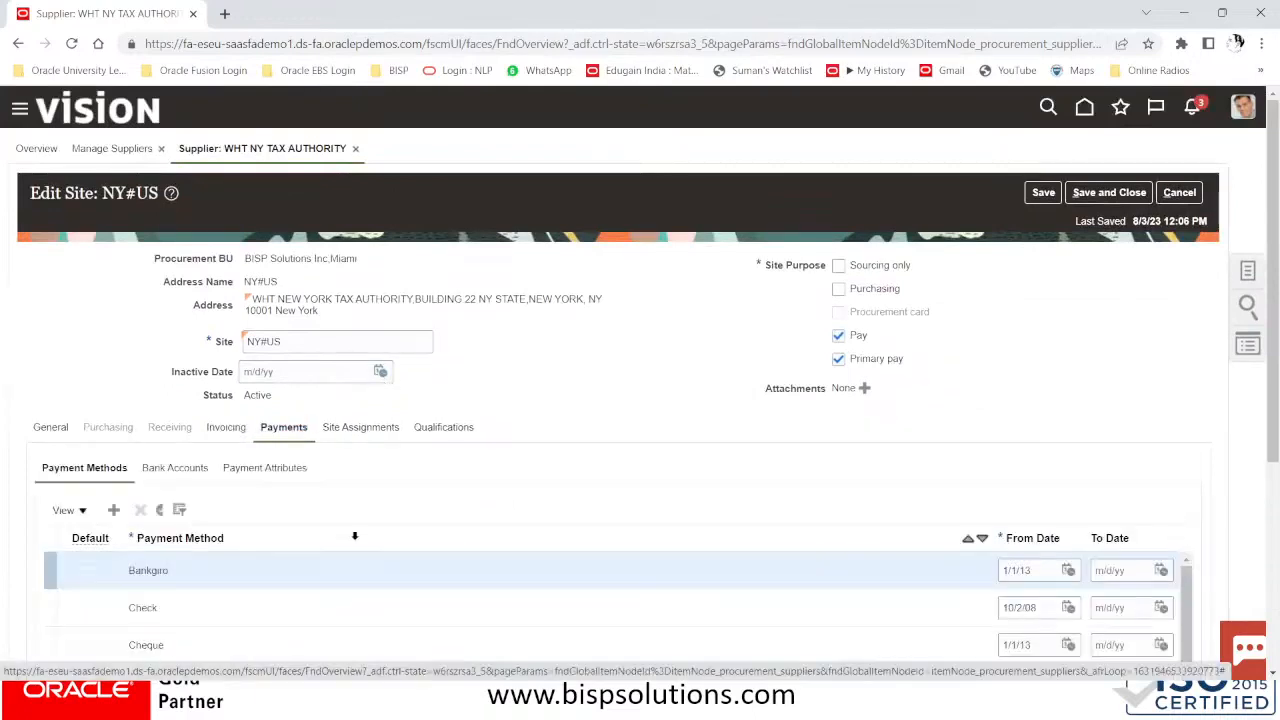
Make Electronic the site's default payment method
scroll(352, 500, "down", 2)
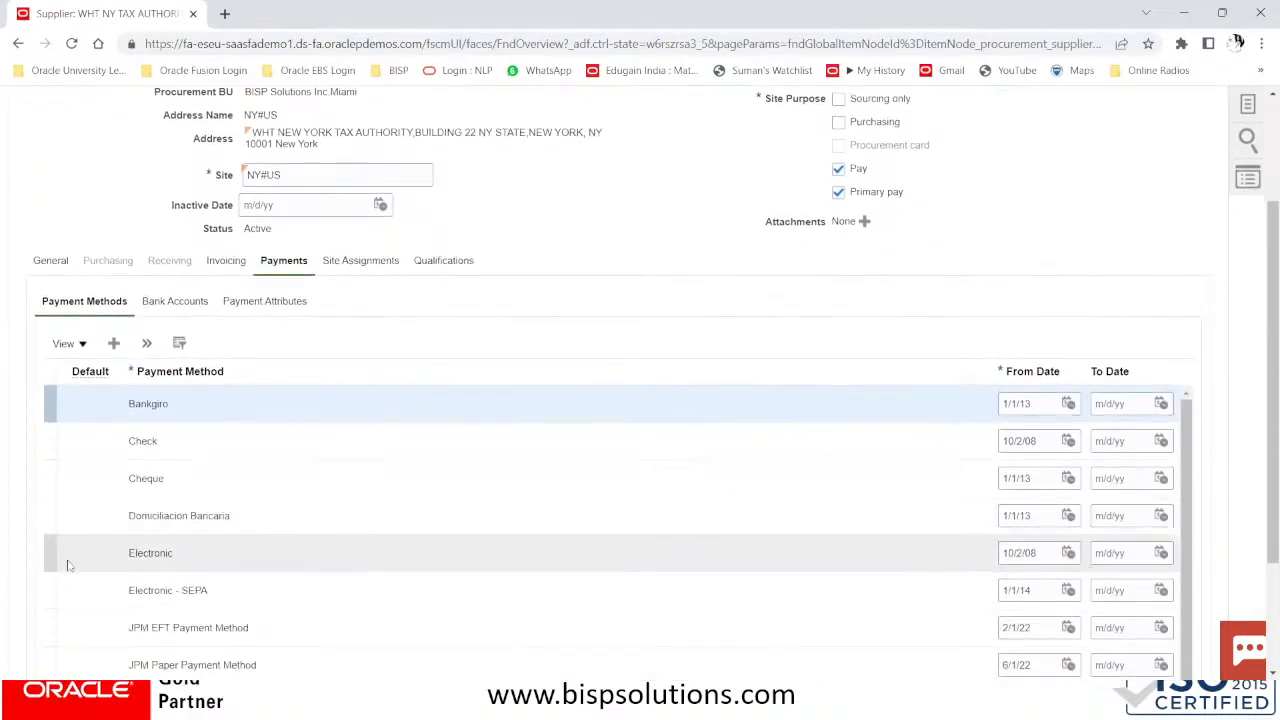
left_click(70, 560)
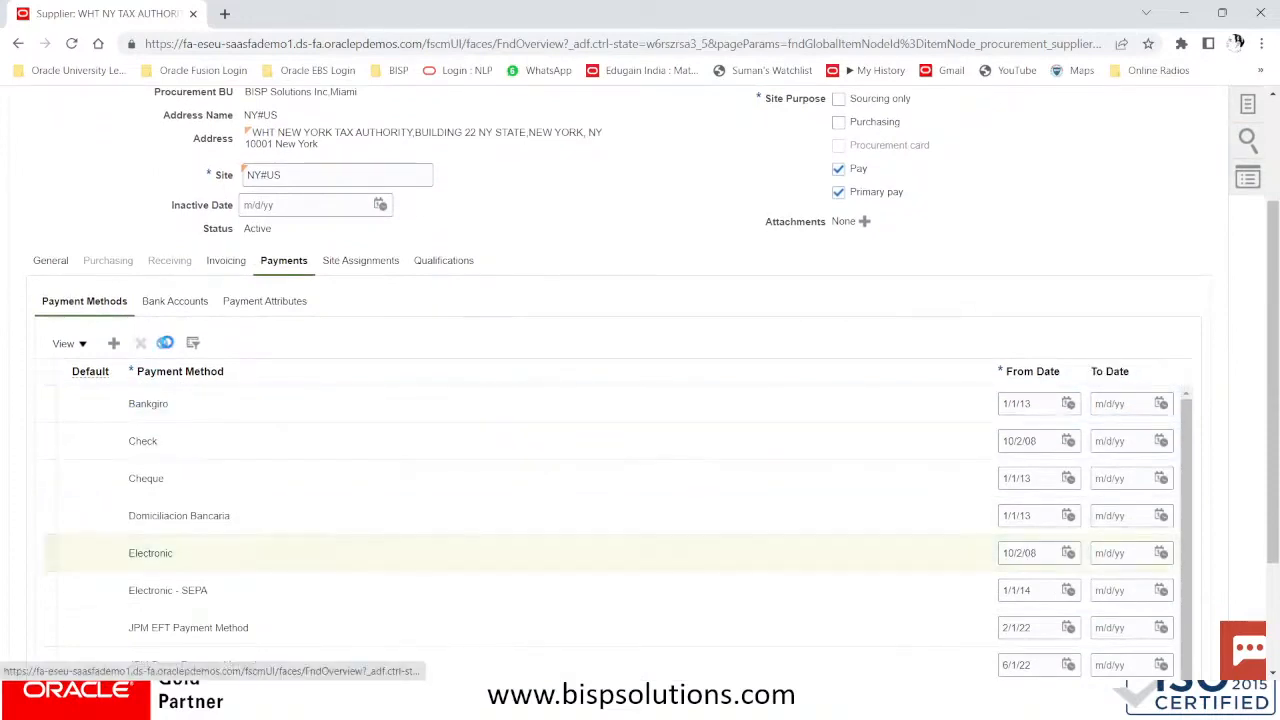
left_click(165, 343)
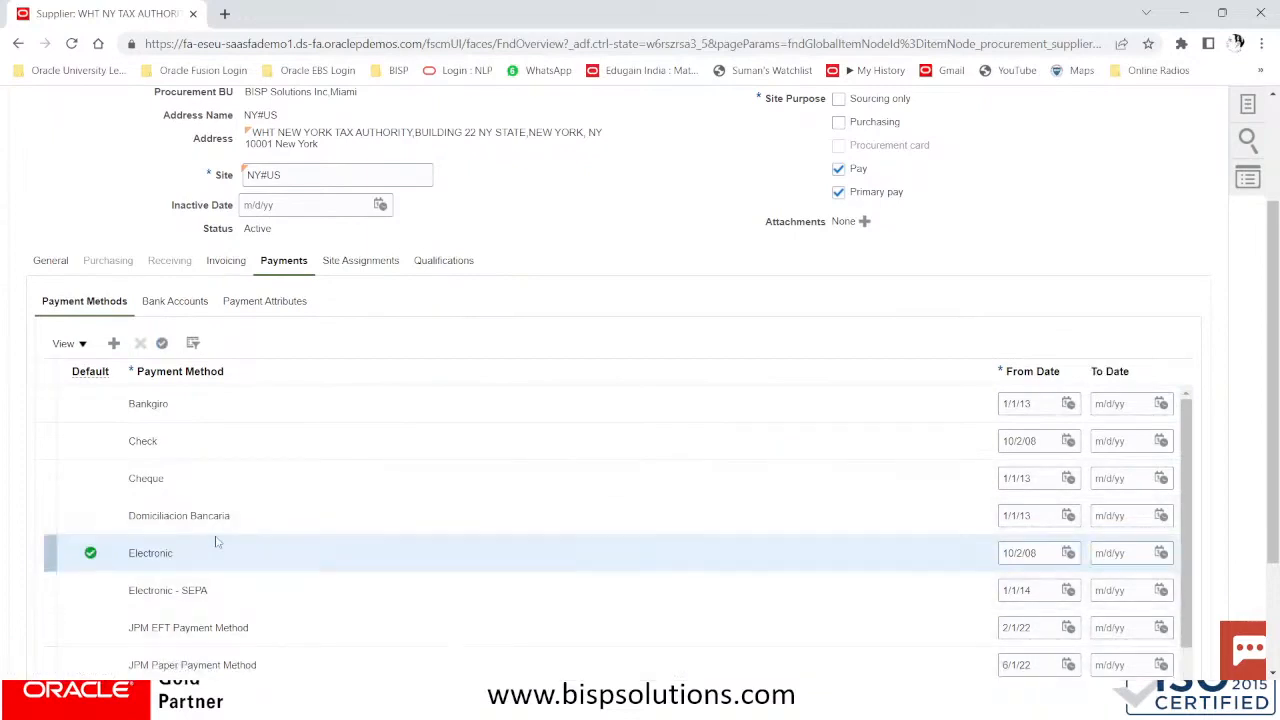
Autocreate the site's business unit assignment for BISP Solutions Inc.Miami
left_click(370, 260)
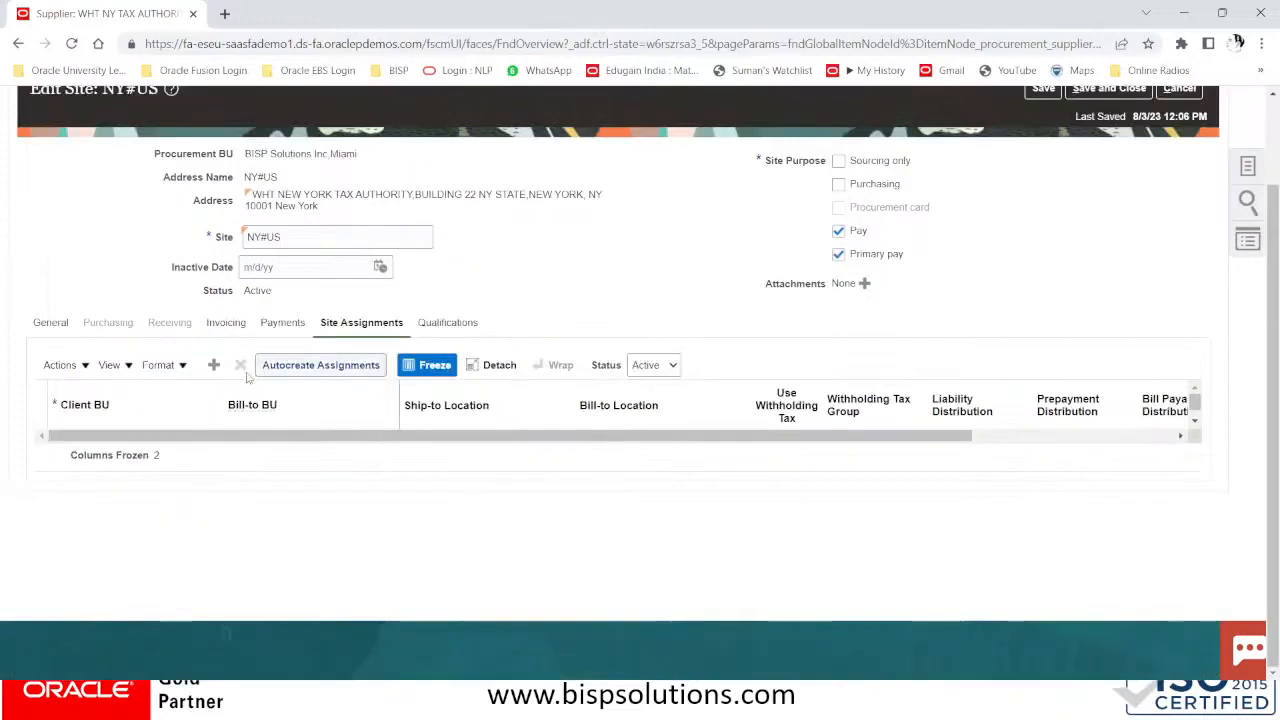
left_click(355, 365)
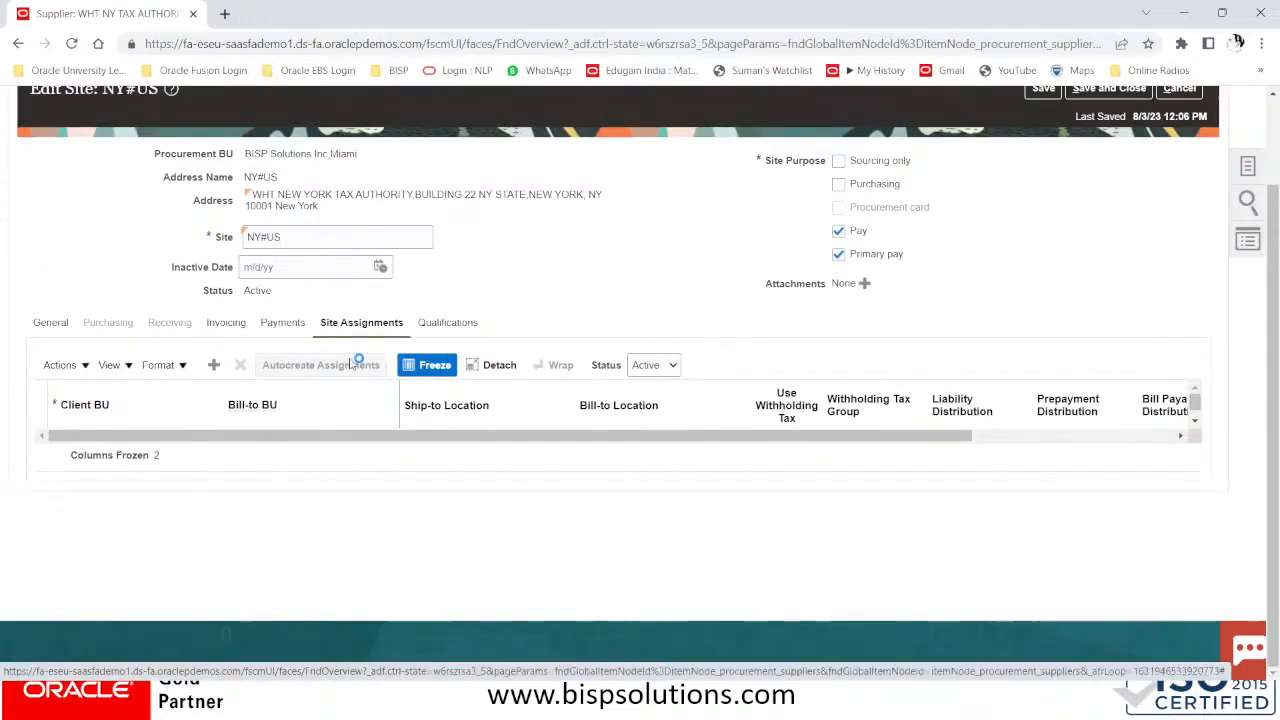
left_click(481, 448)
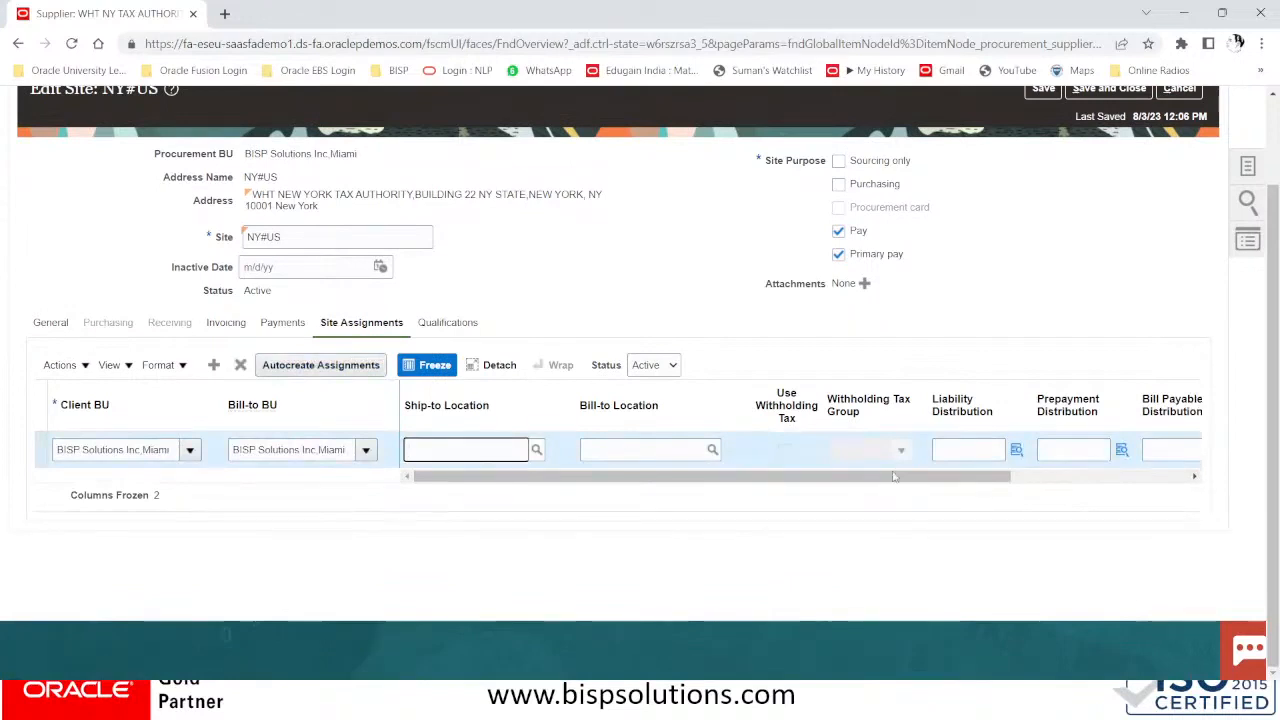
scroll(891, 472, "up", 1)
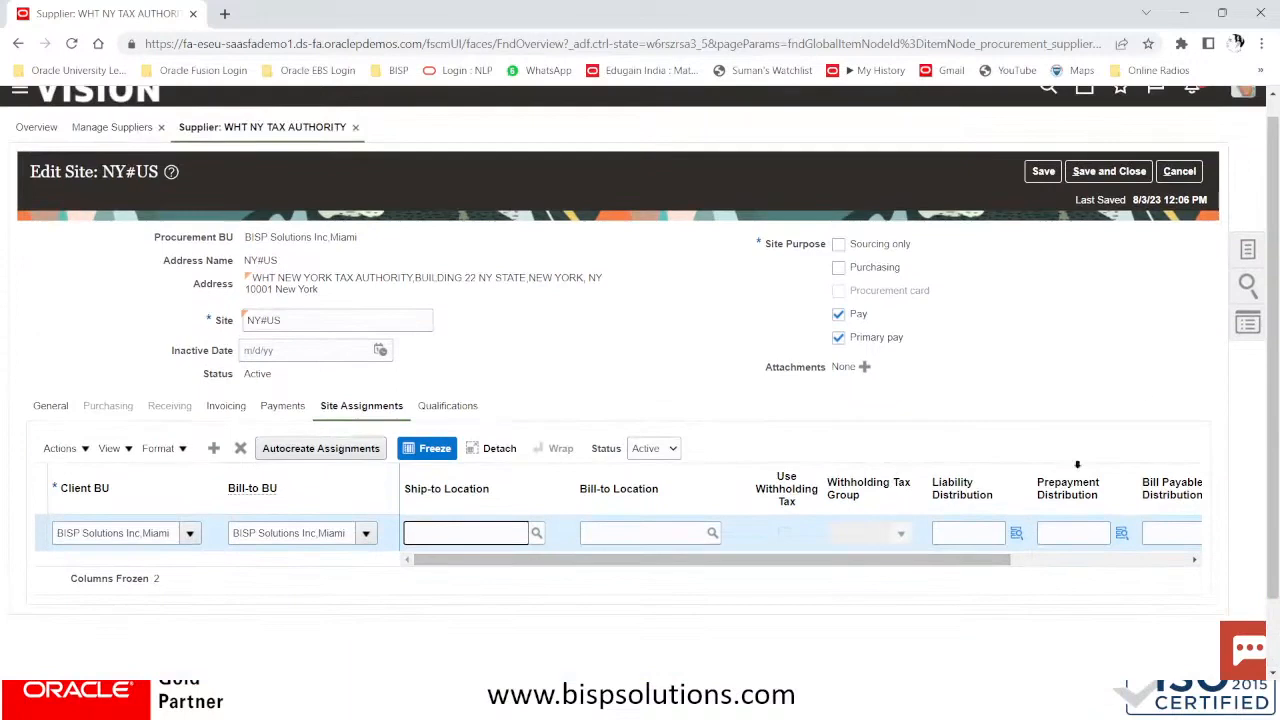
Save and close the site, acknowledge the confirmation, and submit the supplier changes
left_click(1108, 172)
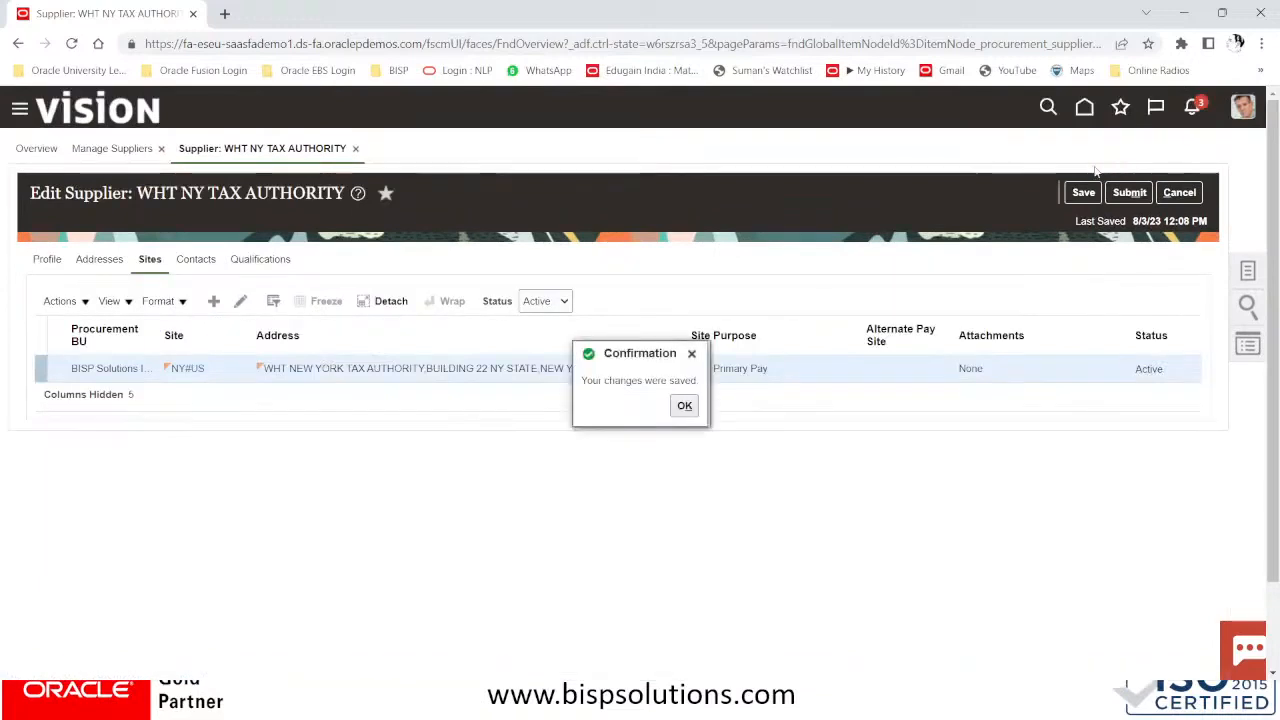
left_click(682, 407)
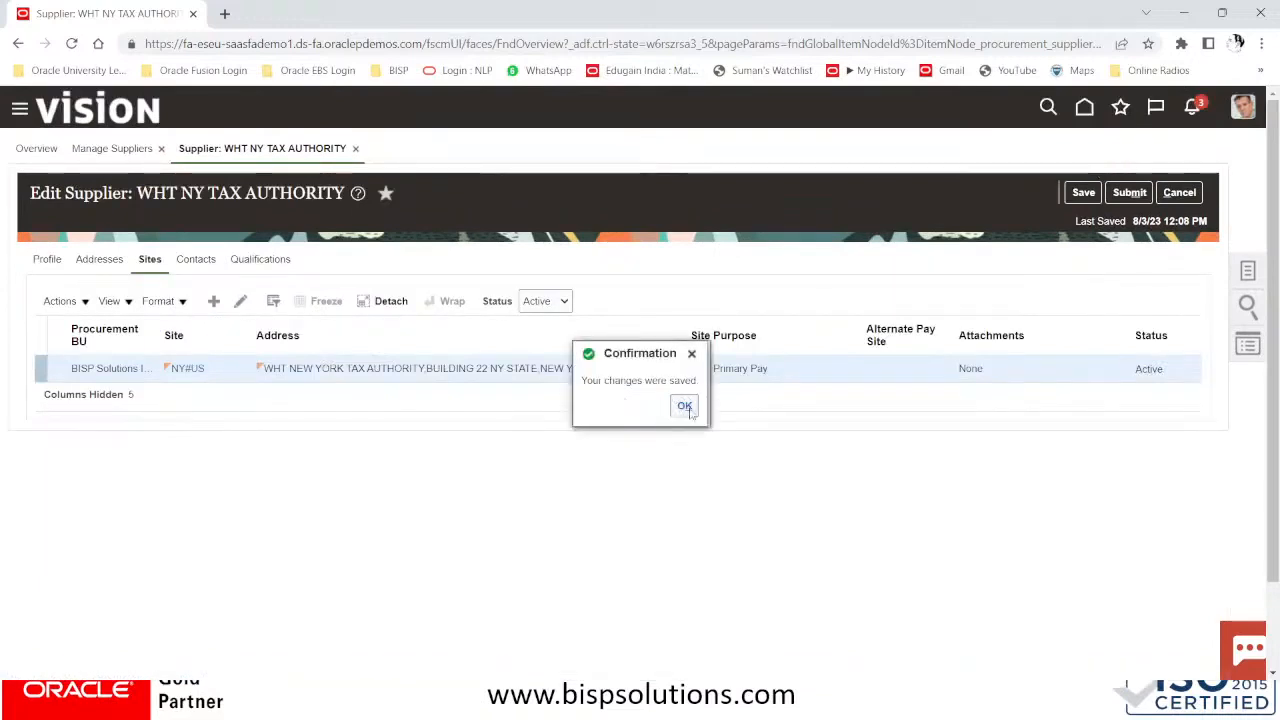
left_click(1130, 192)
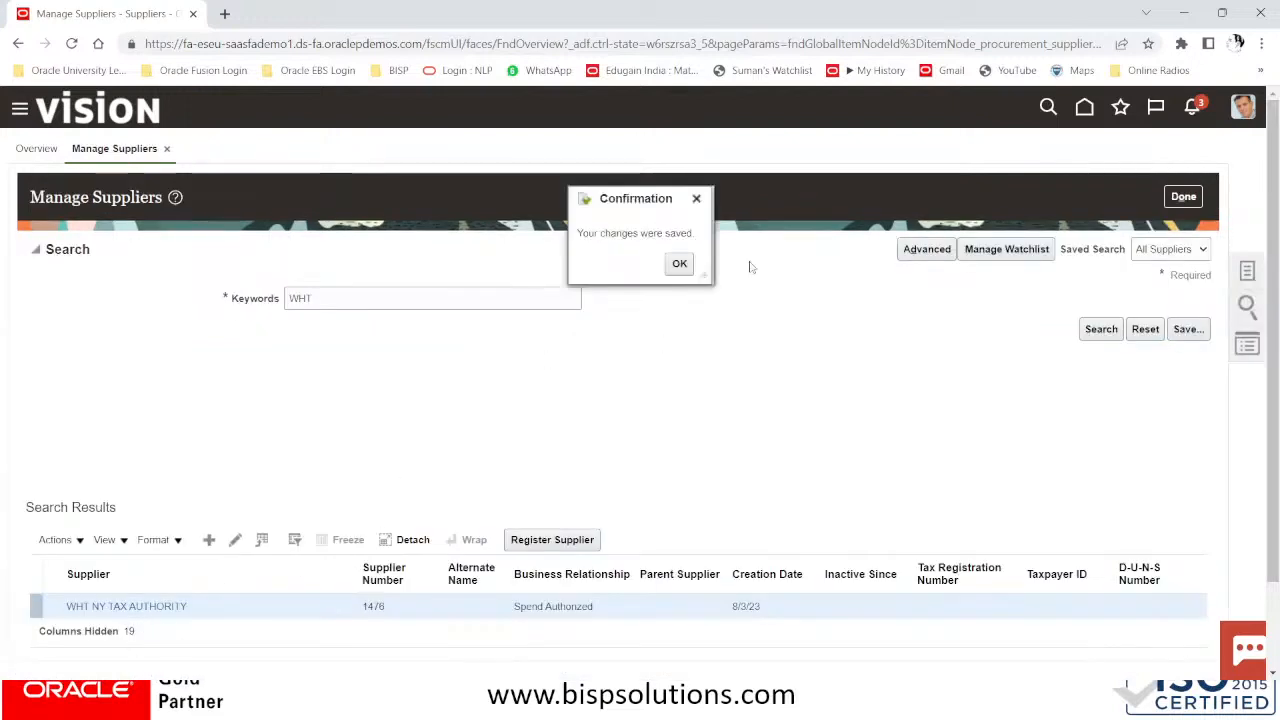
Dismiss the save confirmation, select the supplier name WHT NY TAX AUTHORITY, and go to the home page
left_click(679, 264)
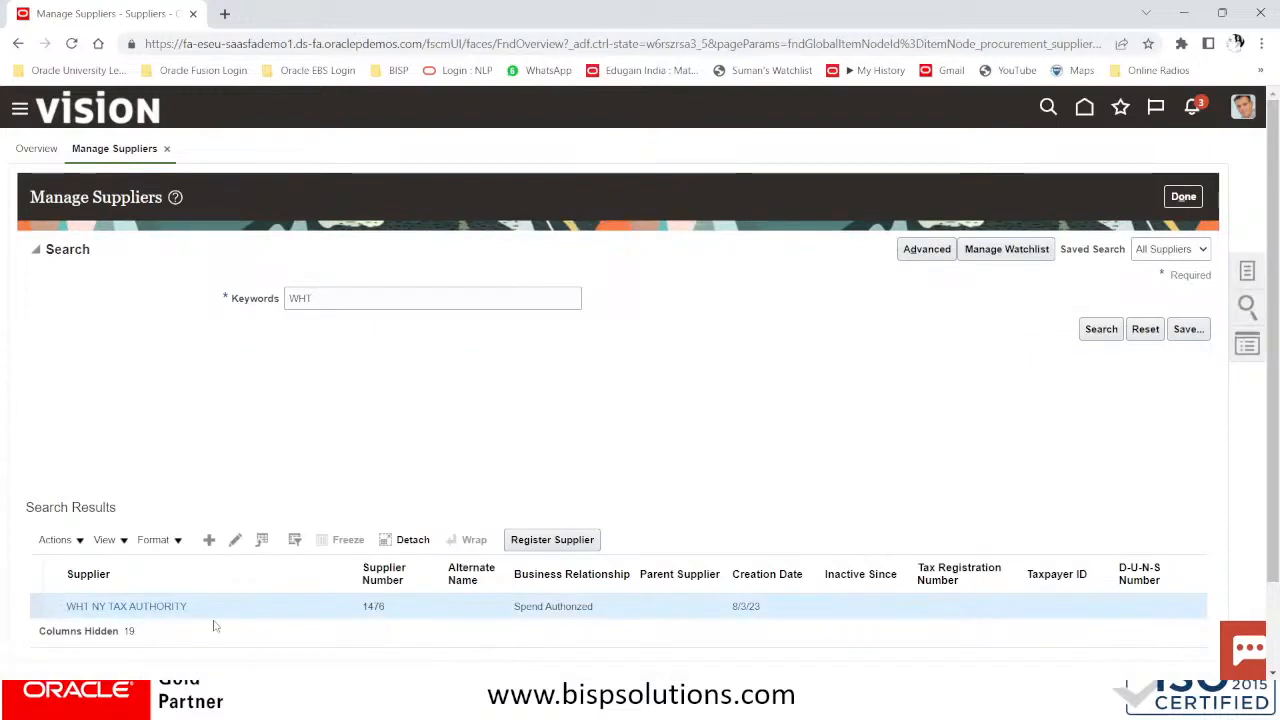
left_click_drag(212, 612, 68, 608)
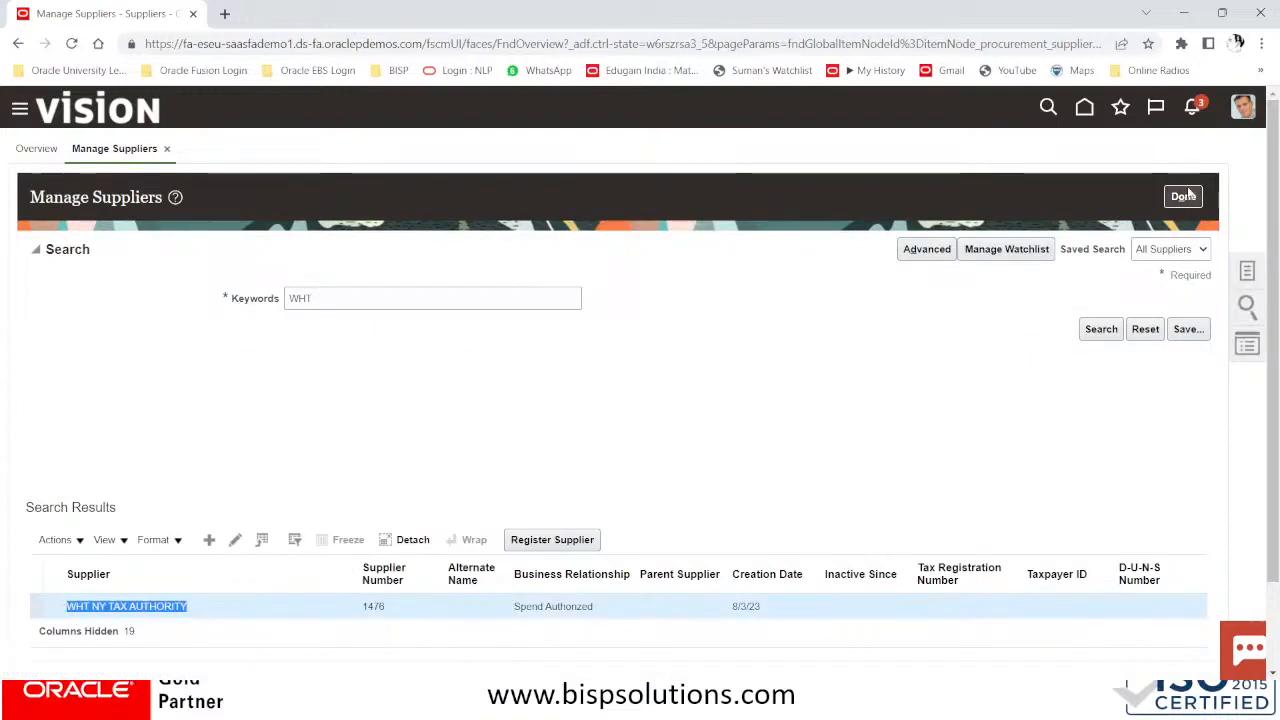
left_click(1200, 110)
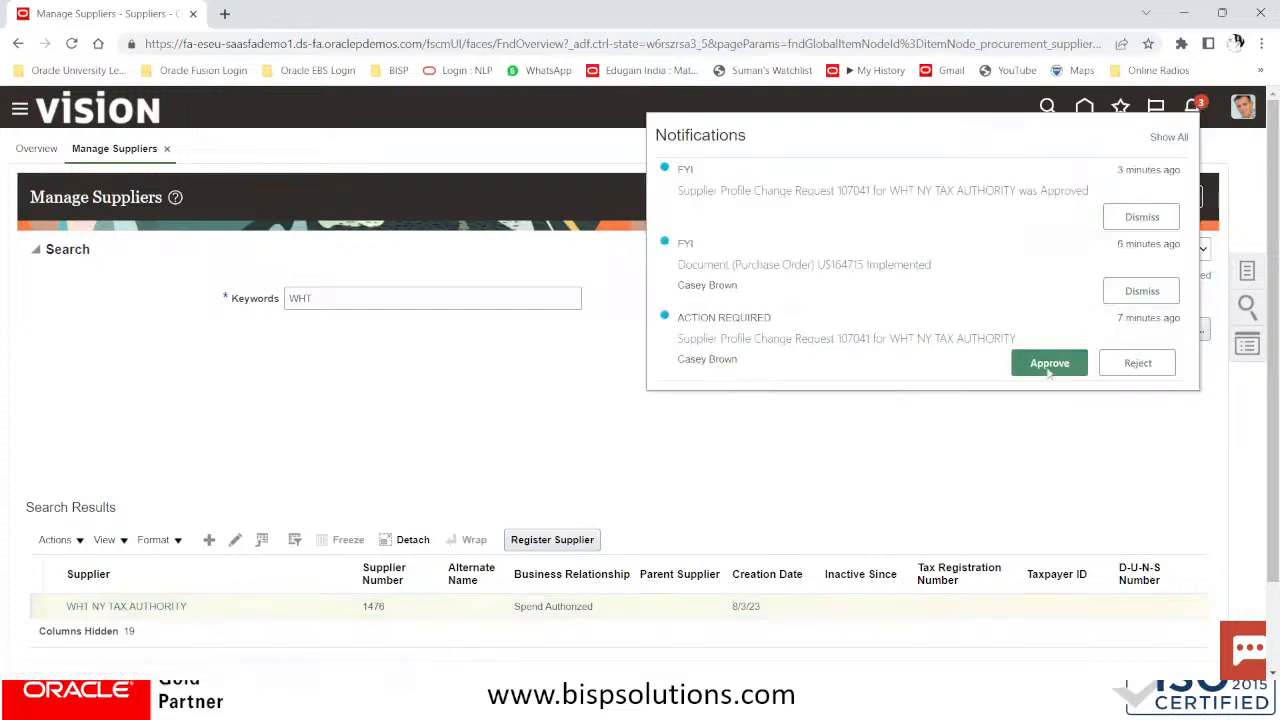
left_click(414, 372)
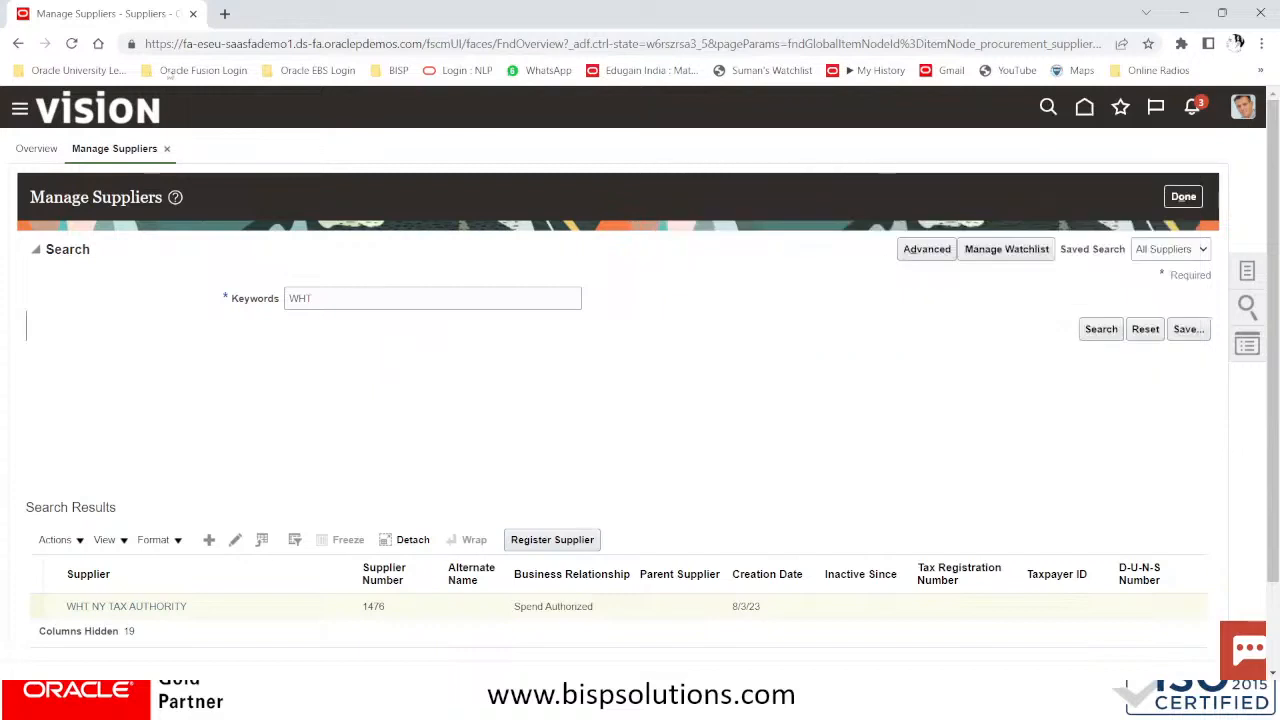
left_click(82, 112)
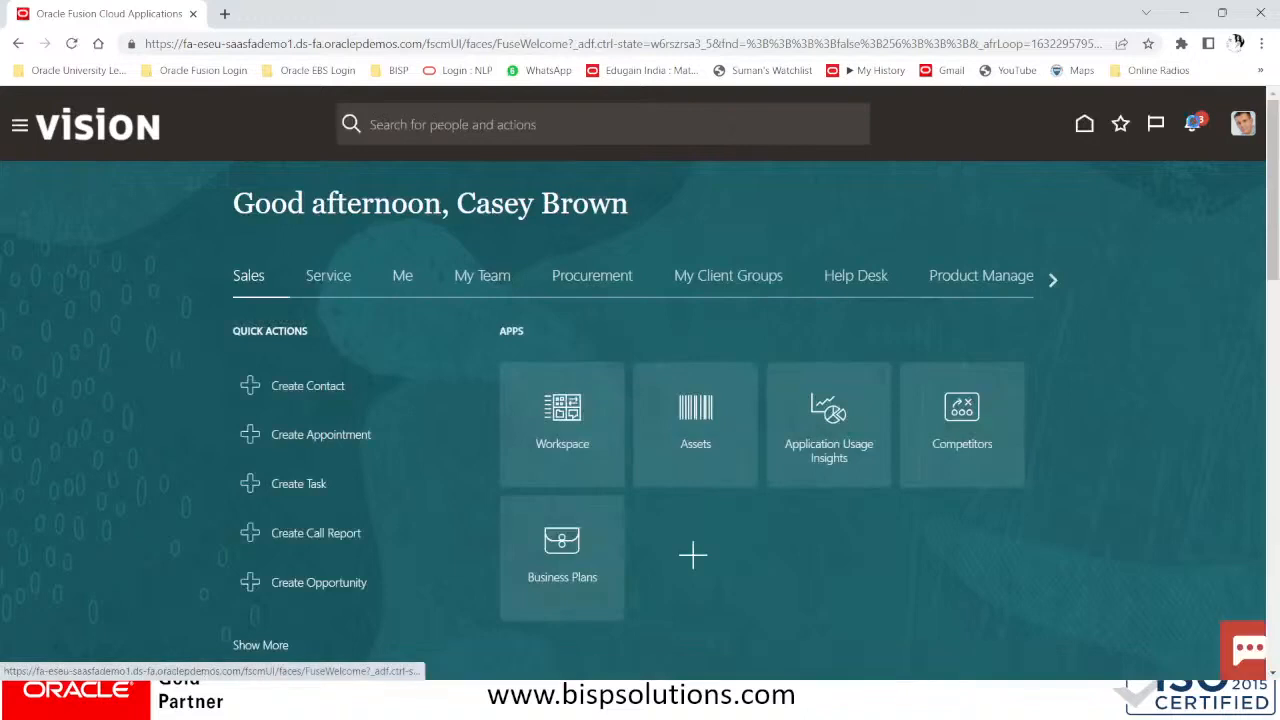
Try approving the supplier change request from notifications, dismiss the error, and reload the home page
left_click(1192, 123)
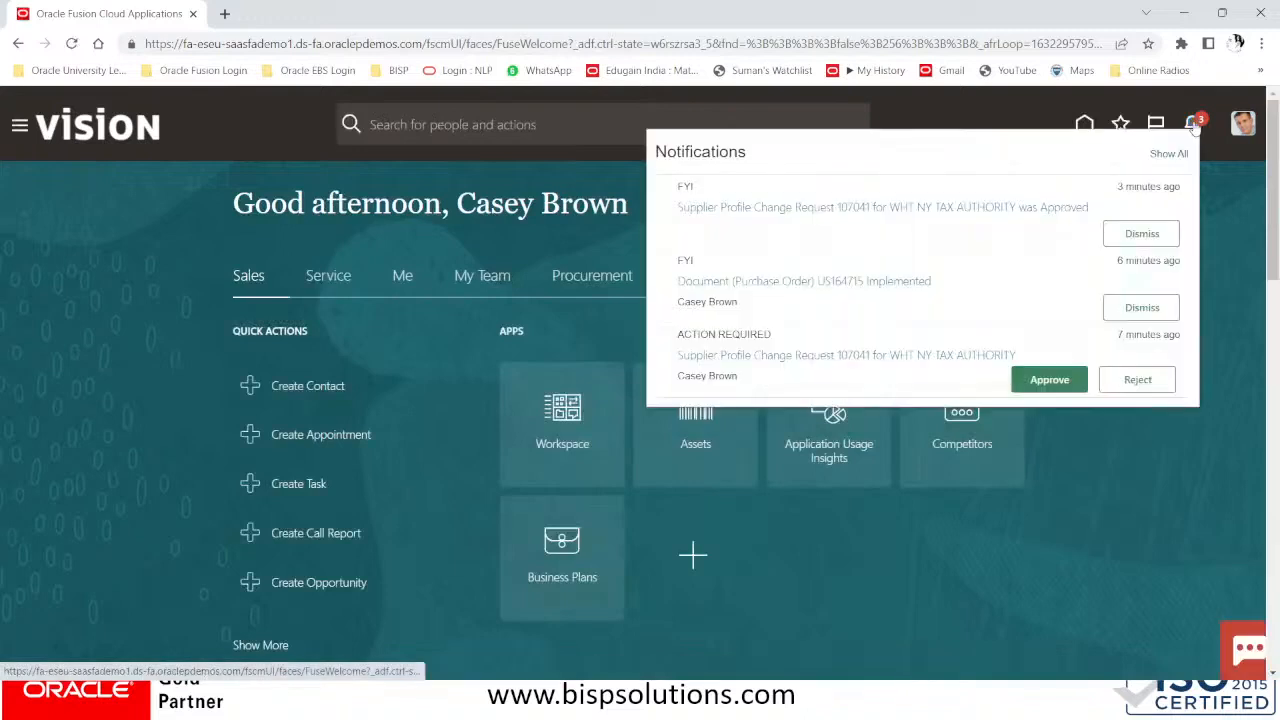
left_click(1049, 380)
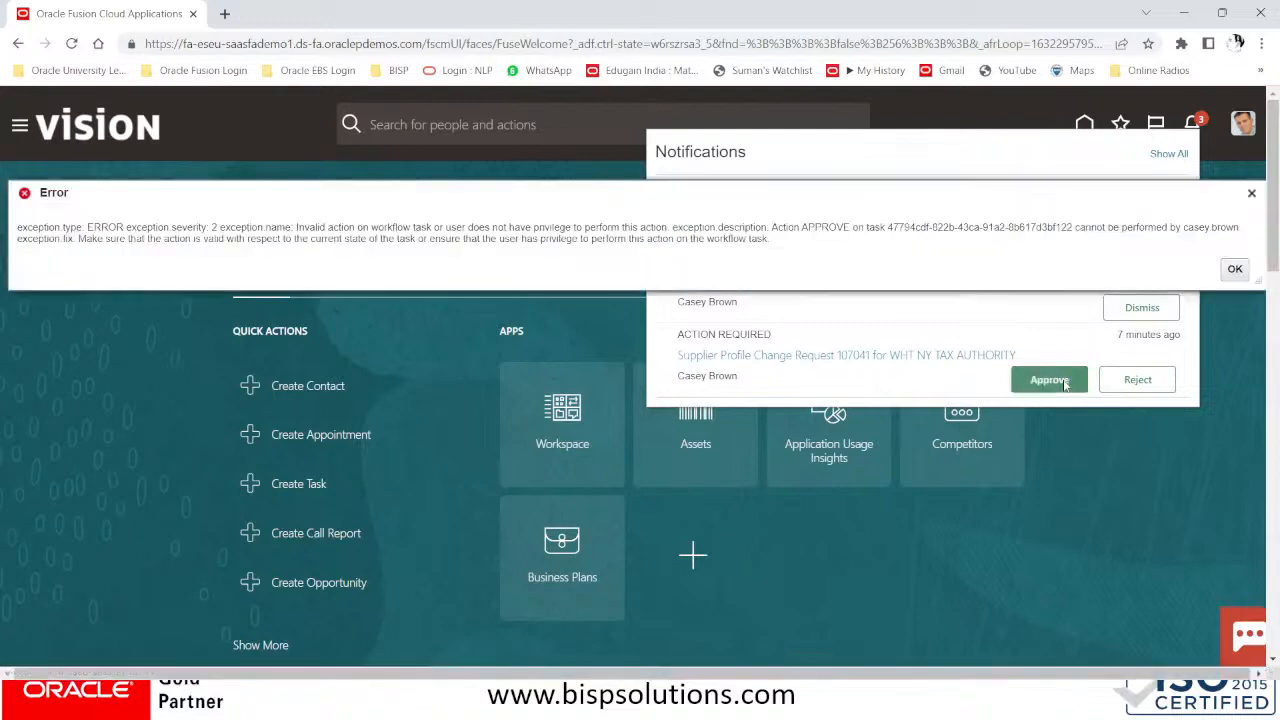
left_click(1238, 272)
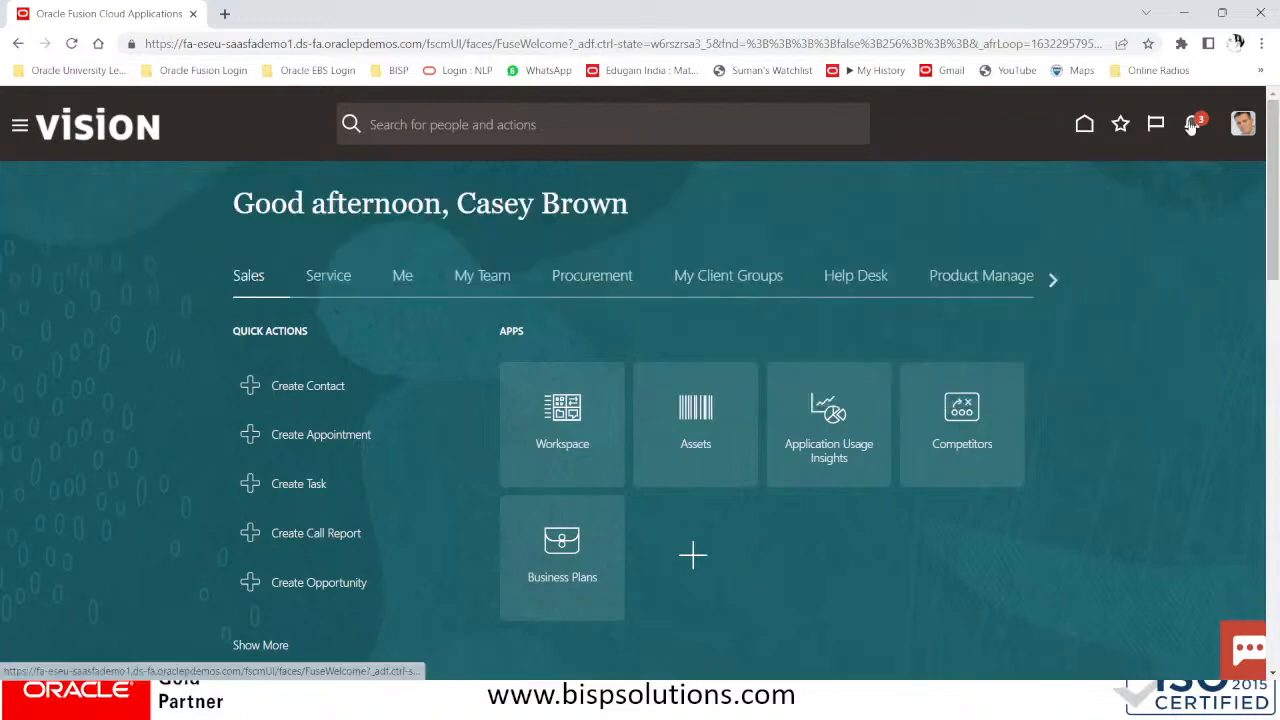
left_click(1192, 126)
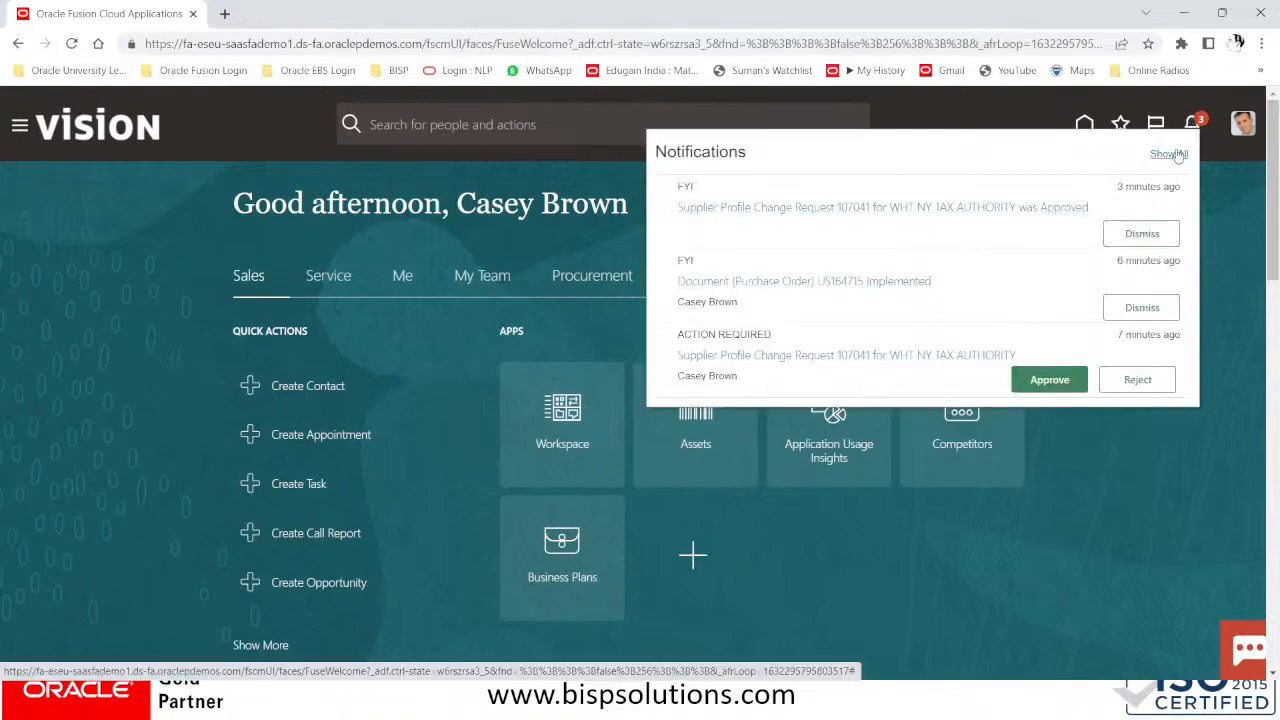
left_click(66, 134)
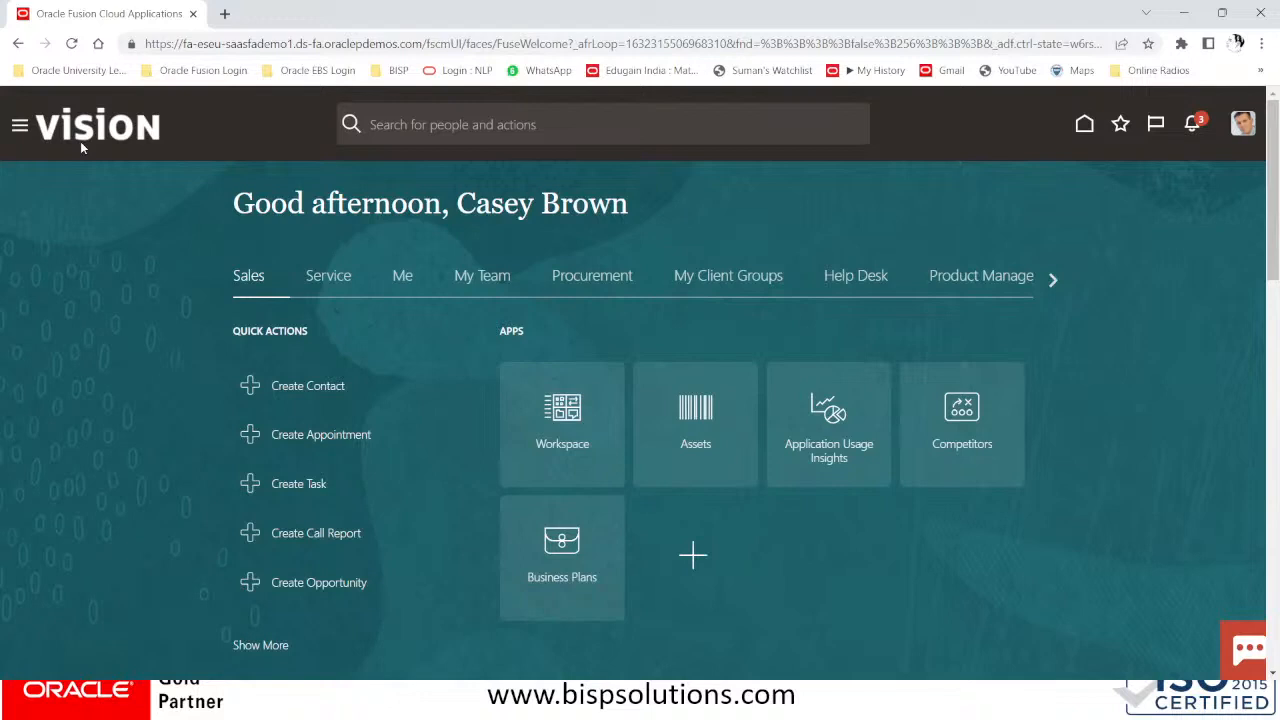
In Setup and Maintenance, search tasks for tax reporting and withholding to find the withholding options task
left_click(1243, 124)
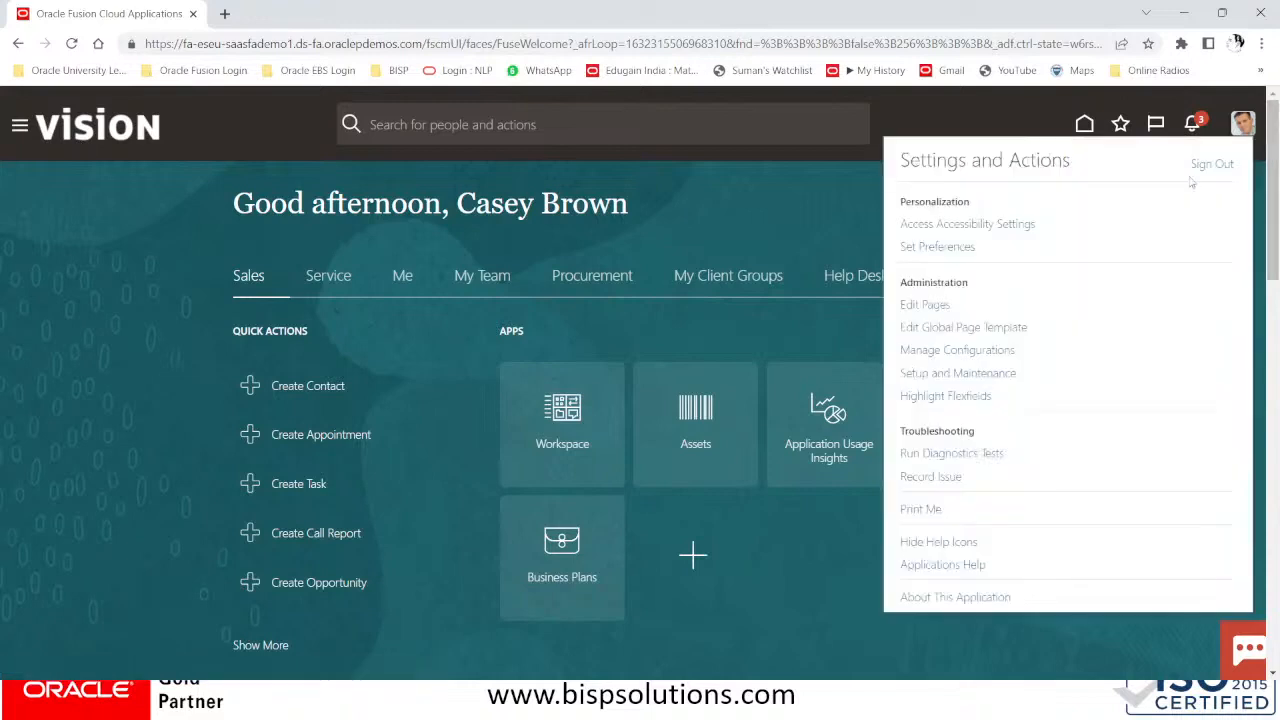
left_click(980, 373)
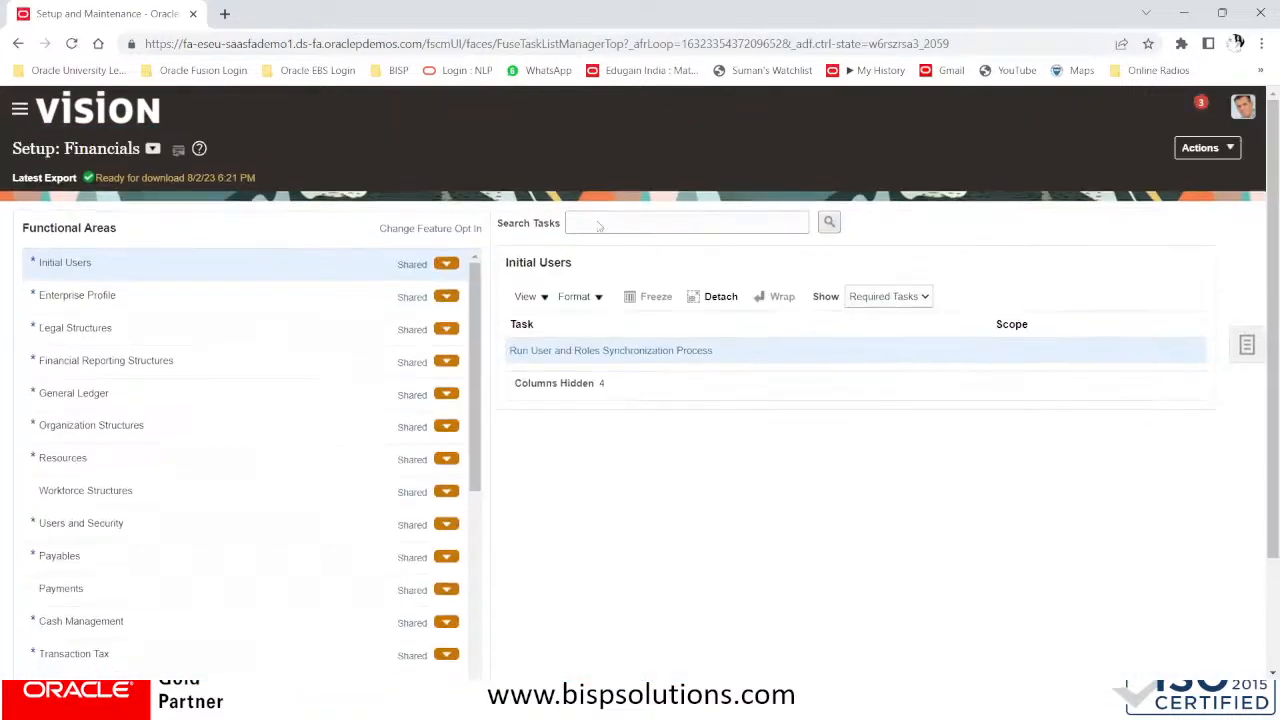
left_click(597, 222)
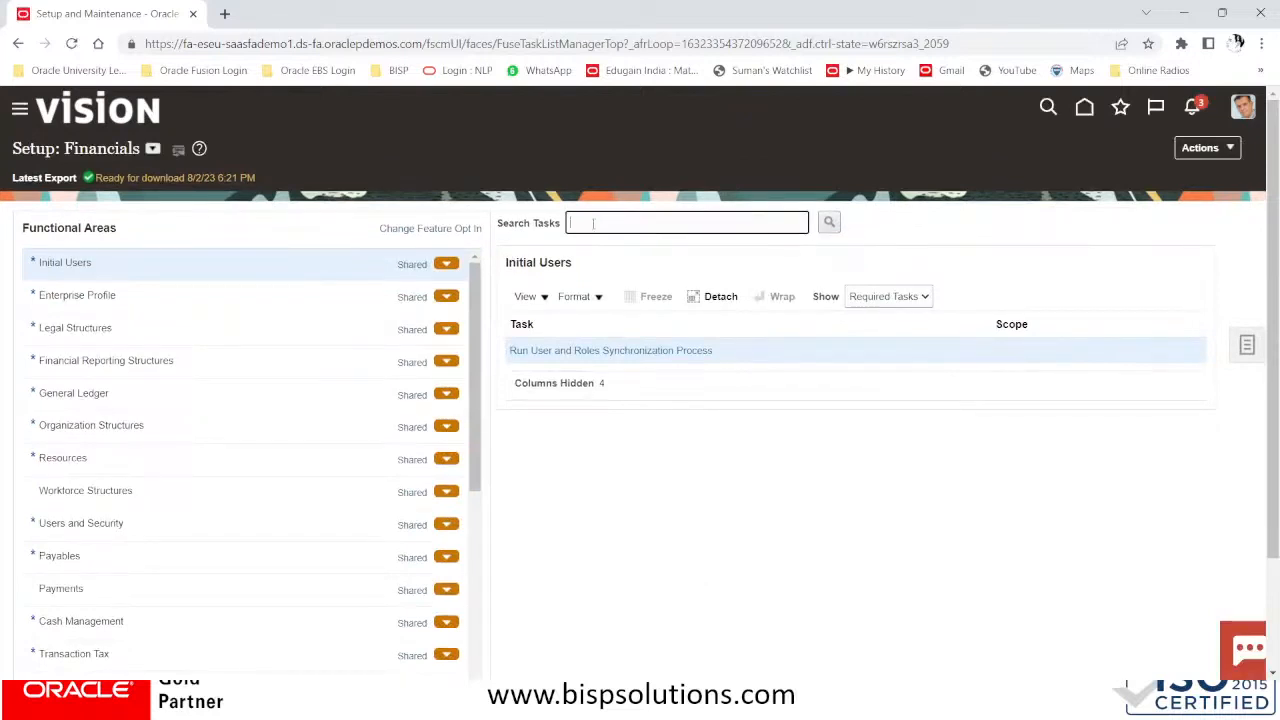
type("IA")
type("X REPORTING")
type(" AND WITH")
key("Return")
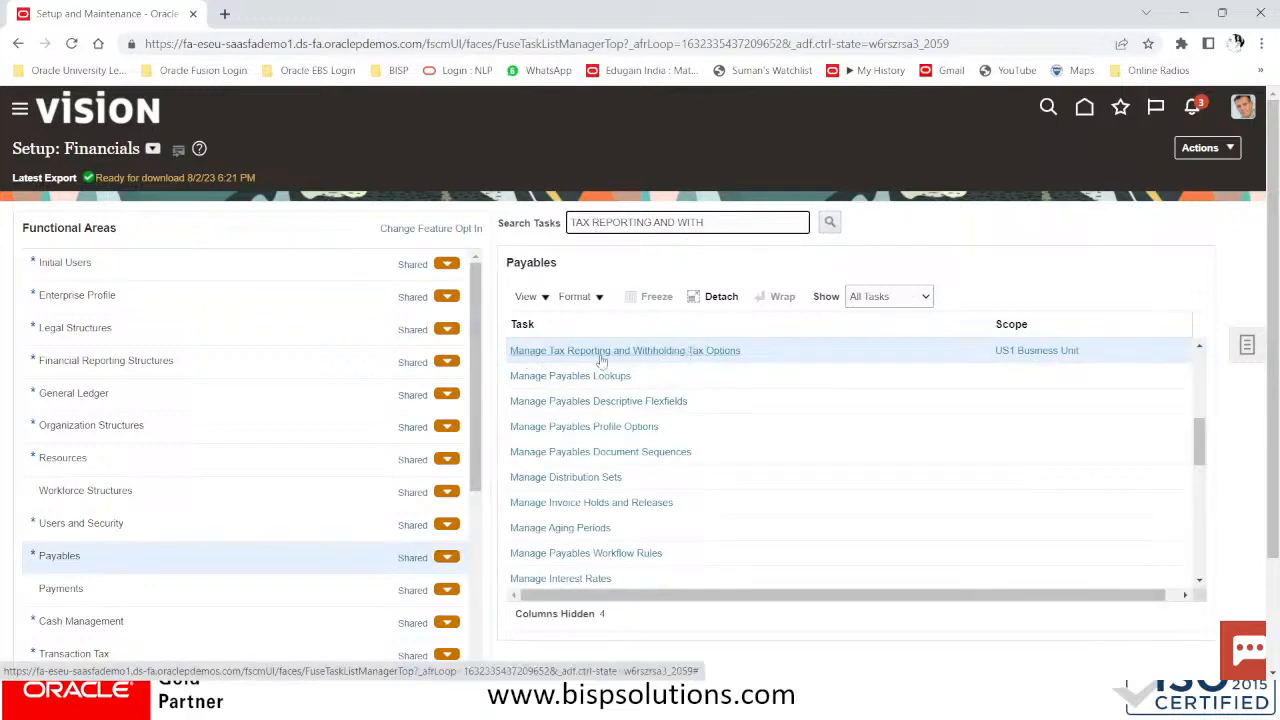
Scope the task to business unit BISP Solutions Inc,Miami and open it
left_click(1022, 352)
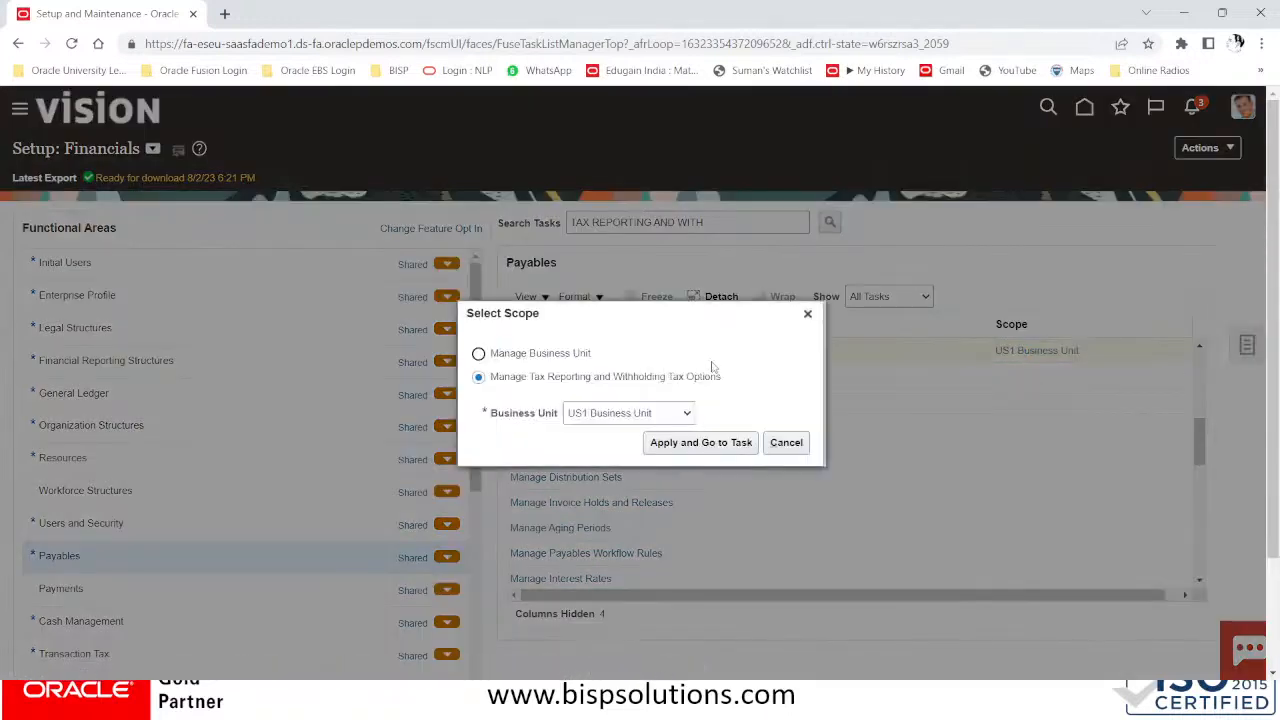
left_click(638, 418)
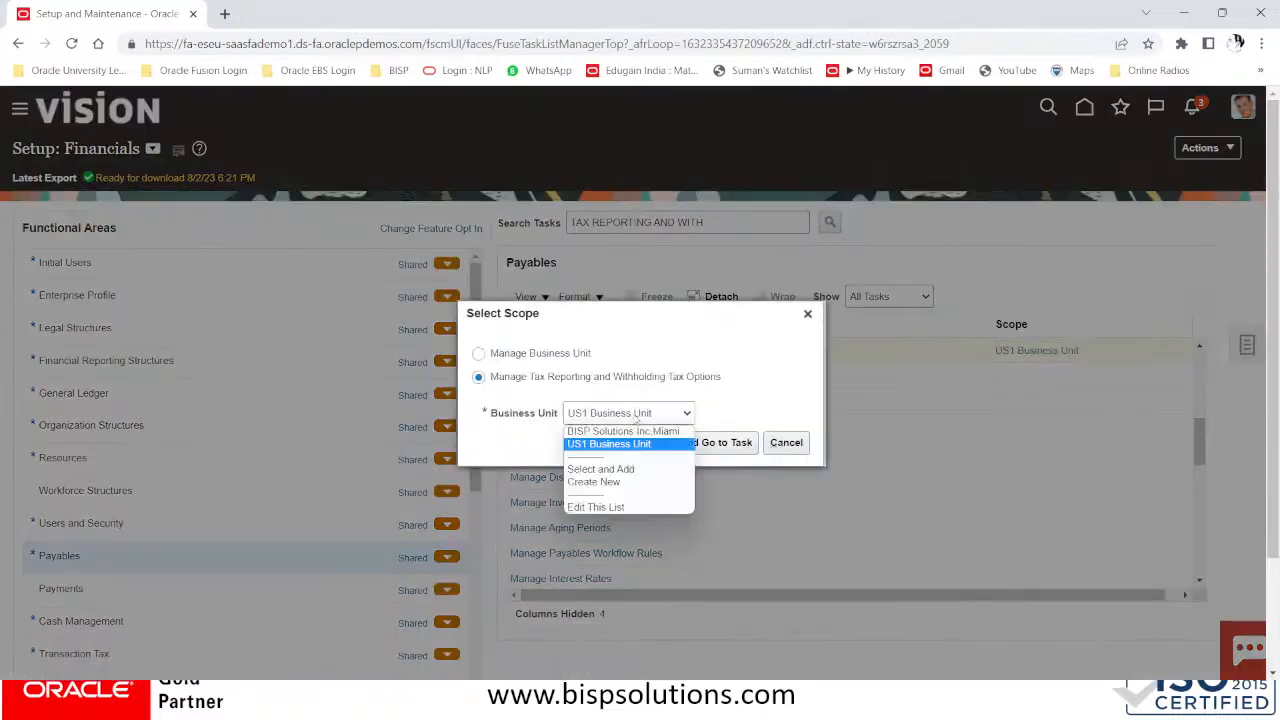
left_click(631, 428)
left_click(700, 443)
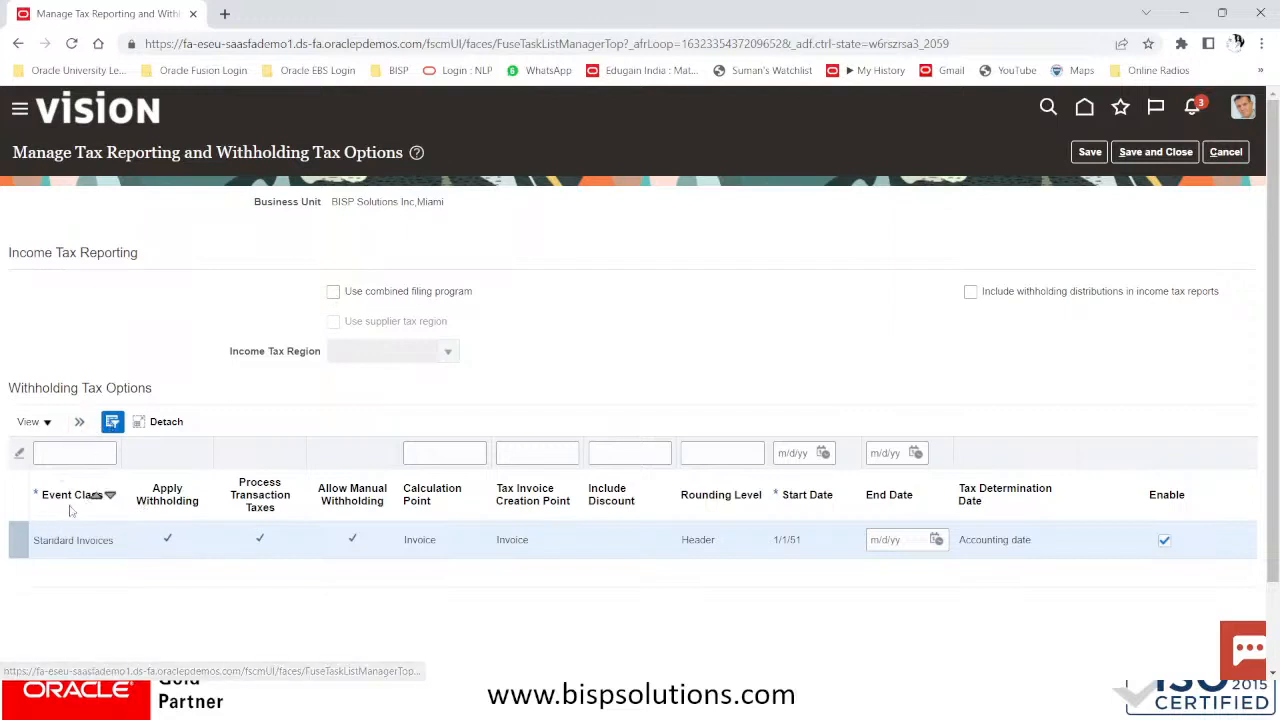
Add a withholding tax options row with event class Prepayment Invoices
left_click(78, 422)
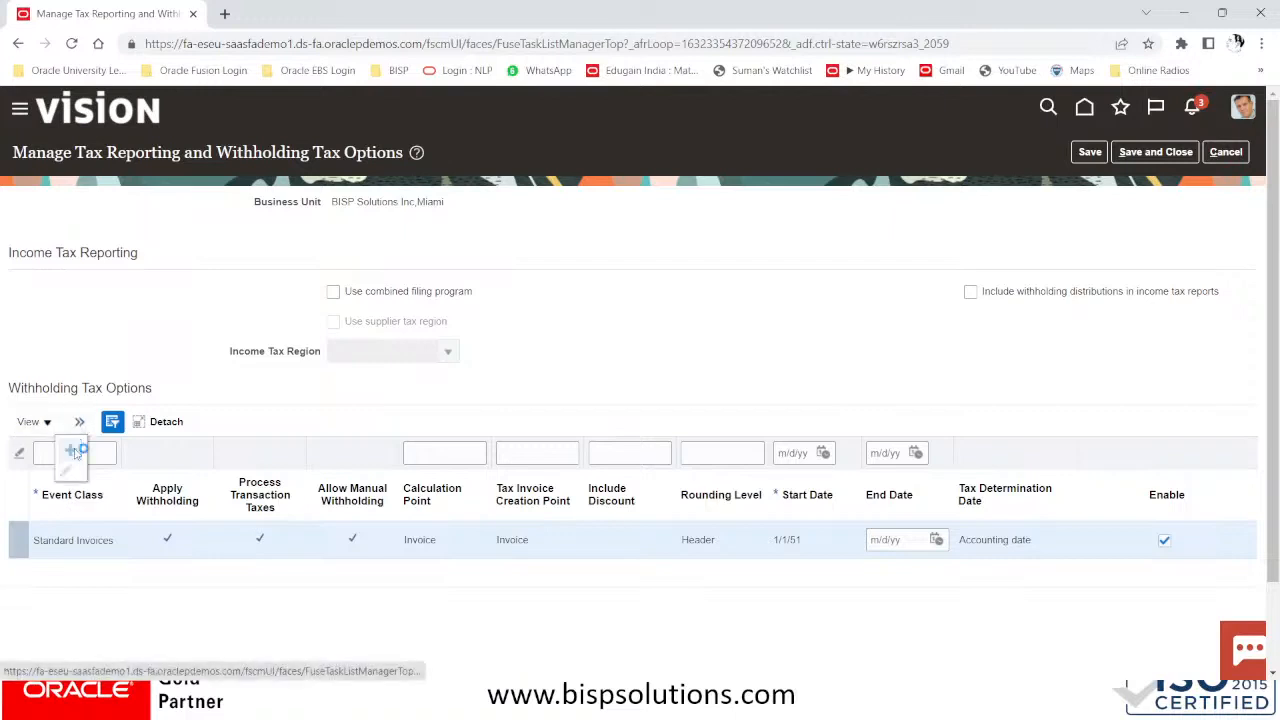
left_click(74, 452)
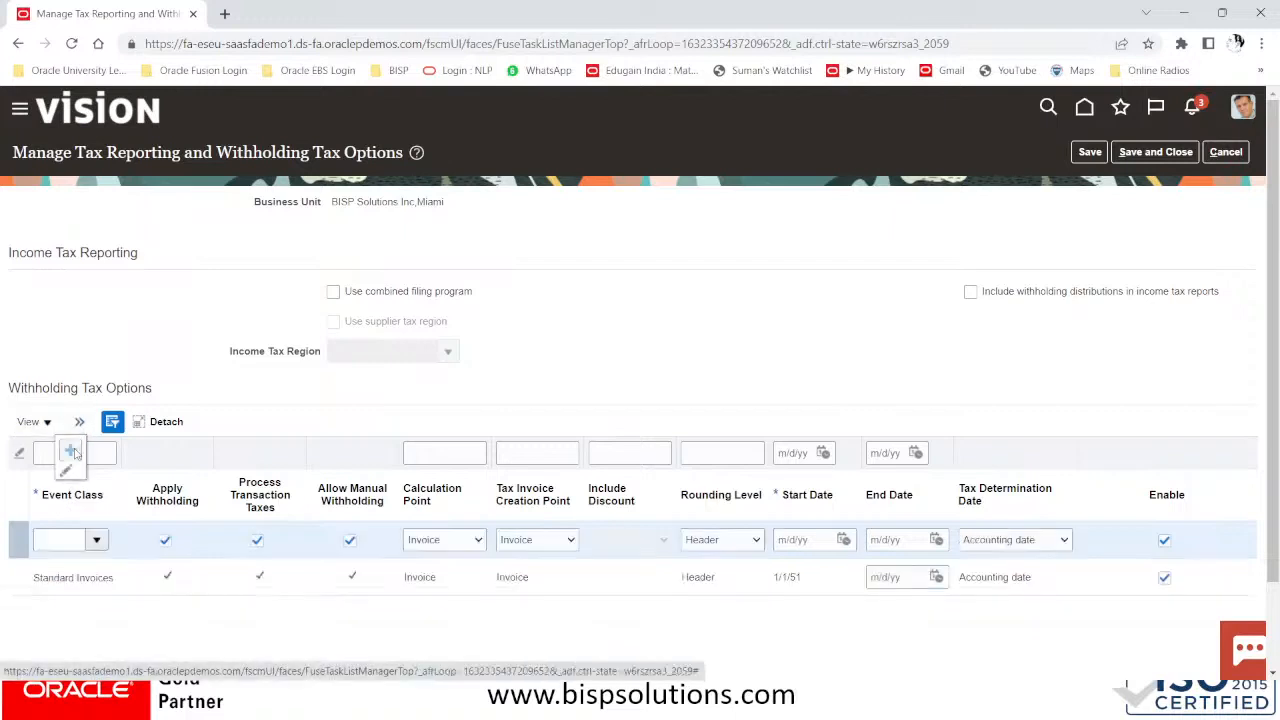
left_click(96, 541)
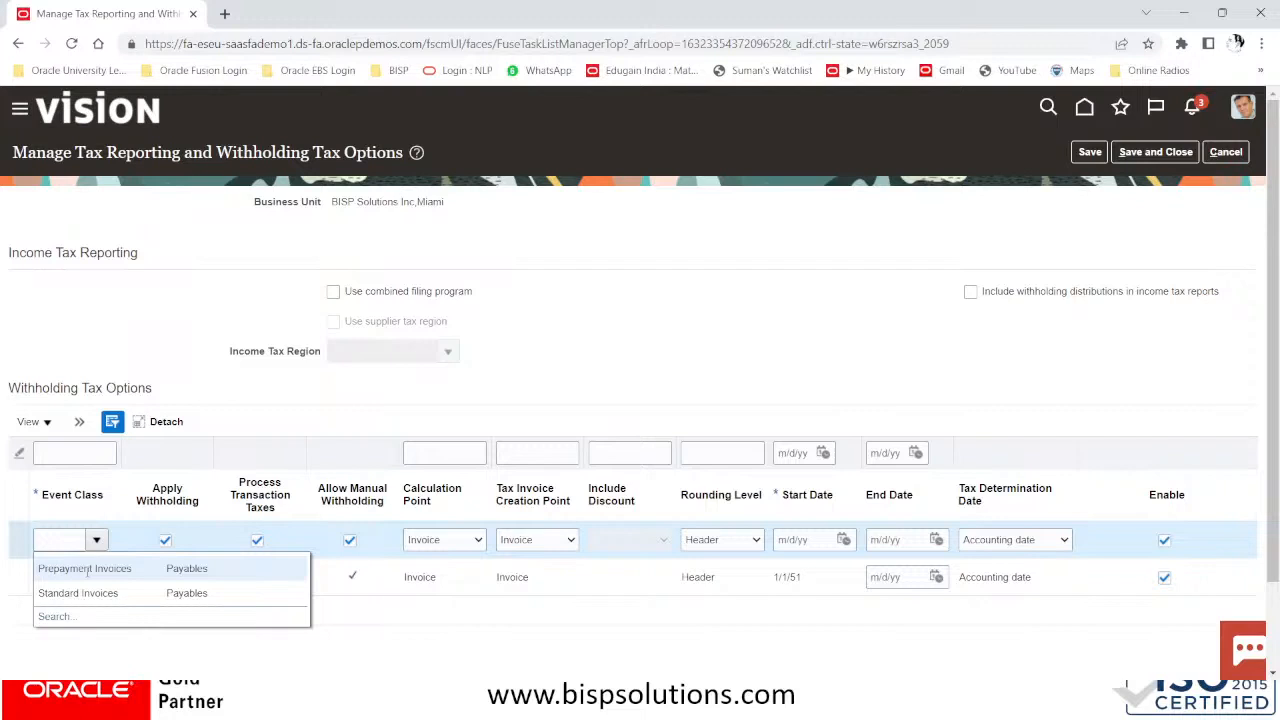
left_click(87, 569)
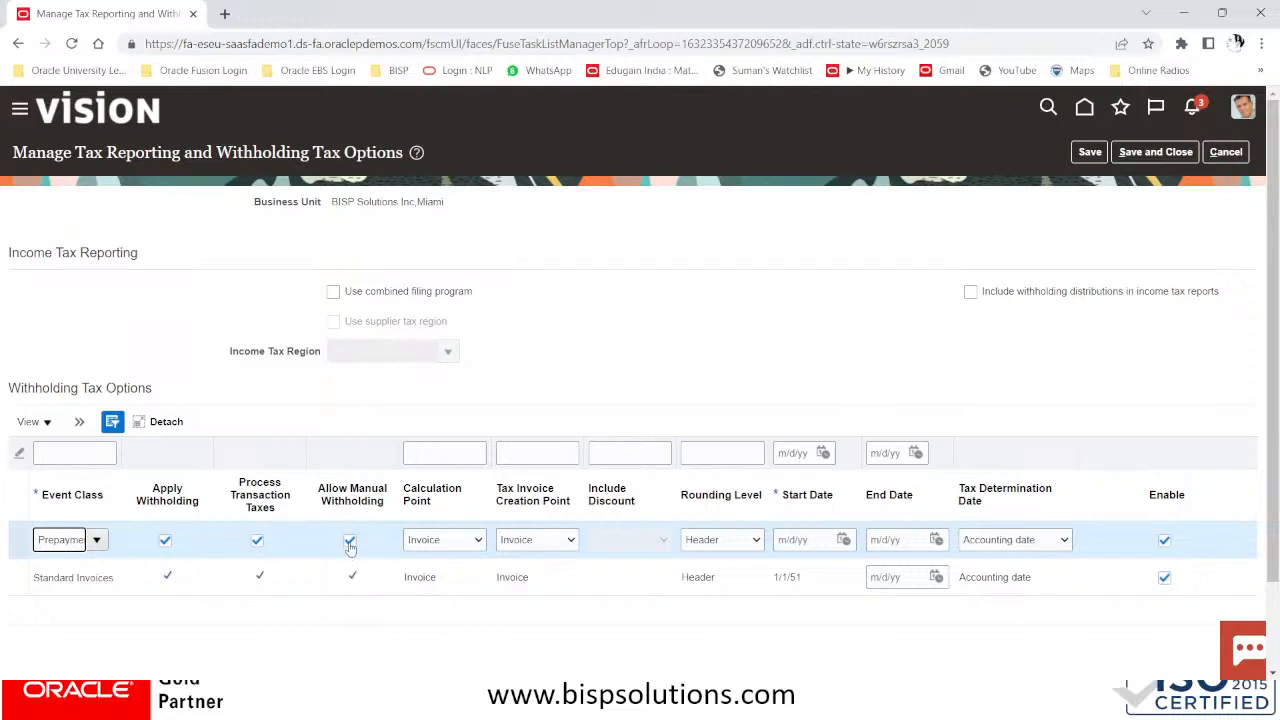
Leave Calculation Point on Invoice and Tax Determination Date on Accounting date, then cancel out of the page
left_click(440, 541)
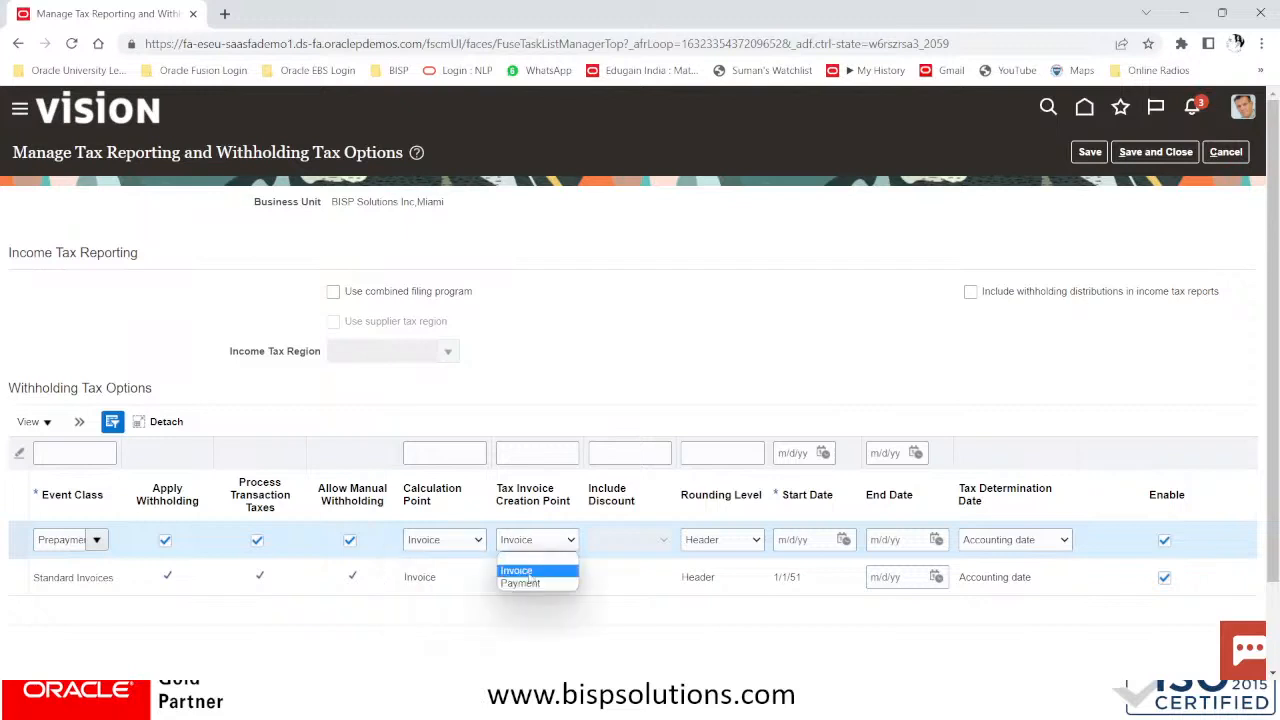
left_click(441, 540)
left_click(441, 540)
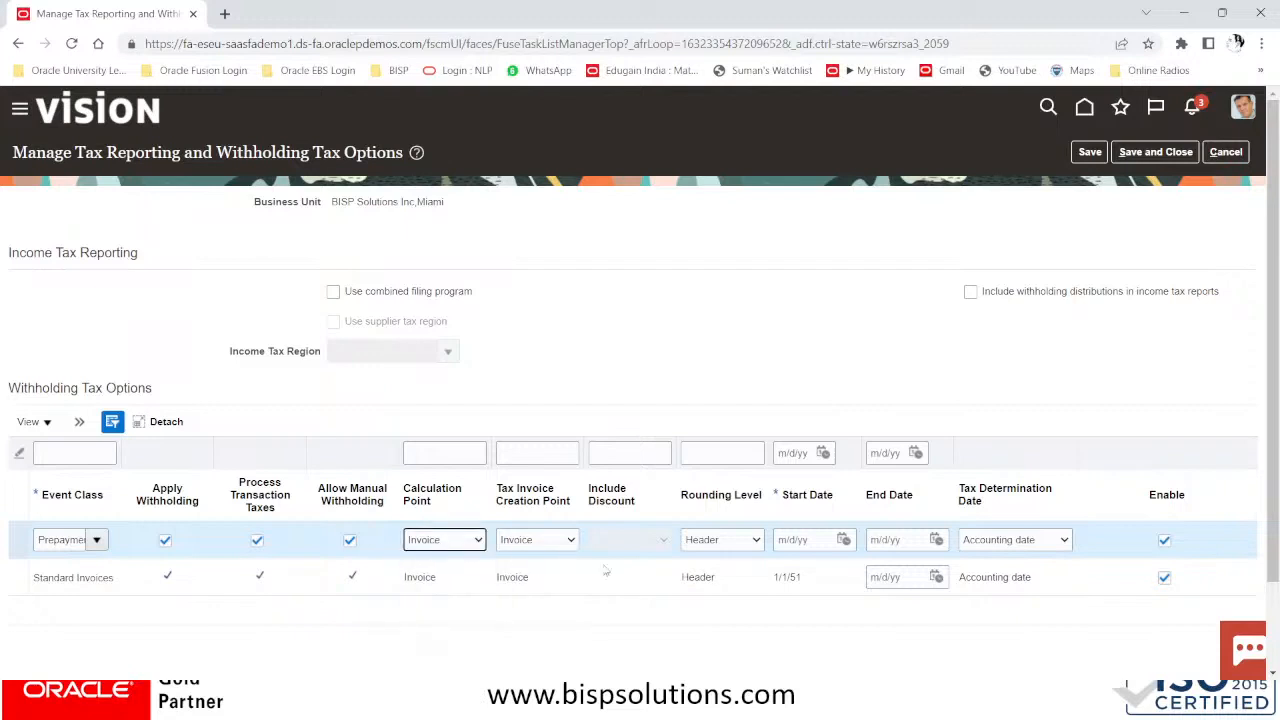
left_click(816, 542)
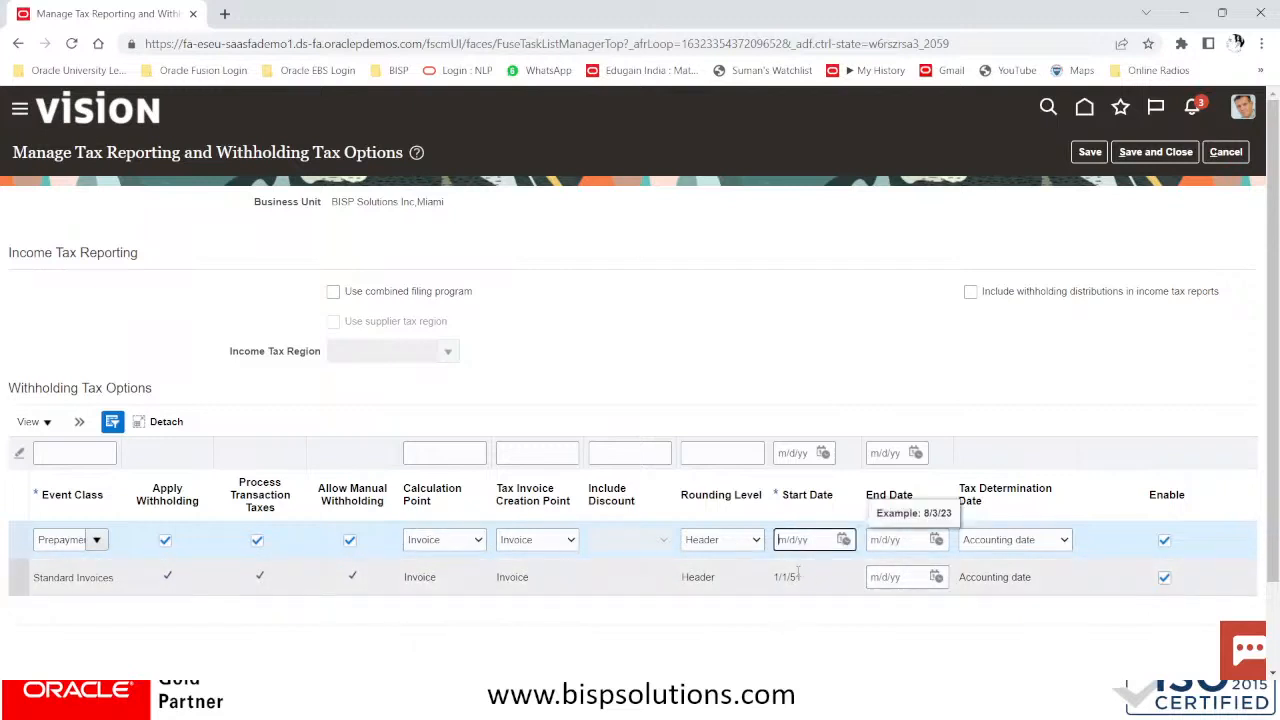
left_click(988, 541)
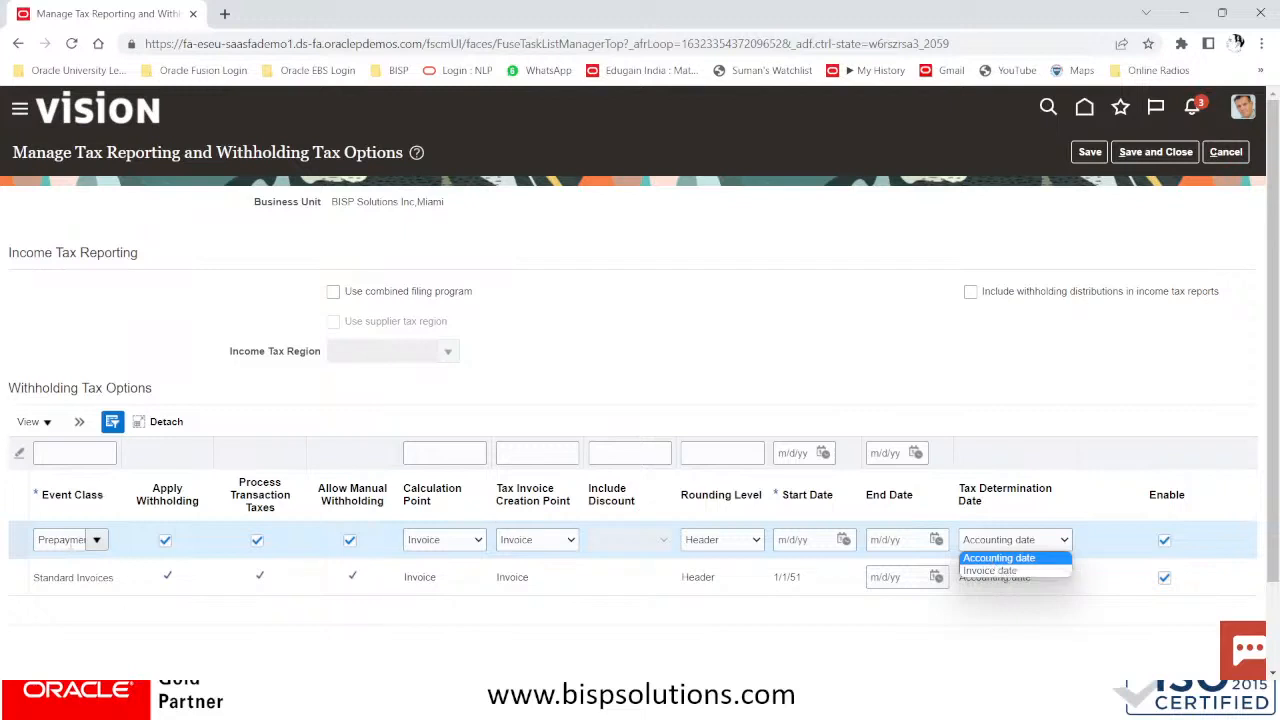
left_click(10, 545)
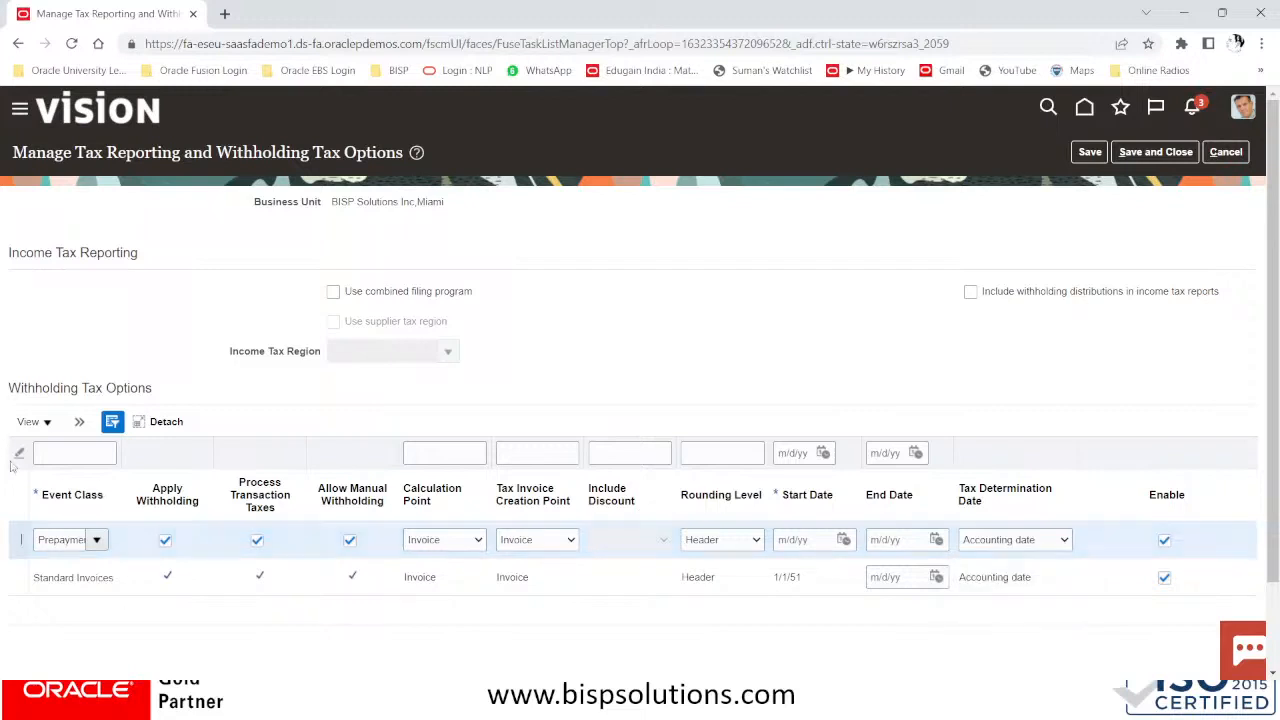
left_click(80, 423)
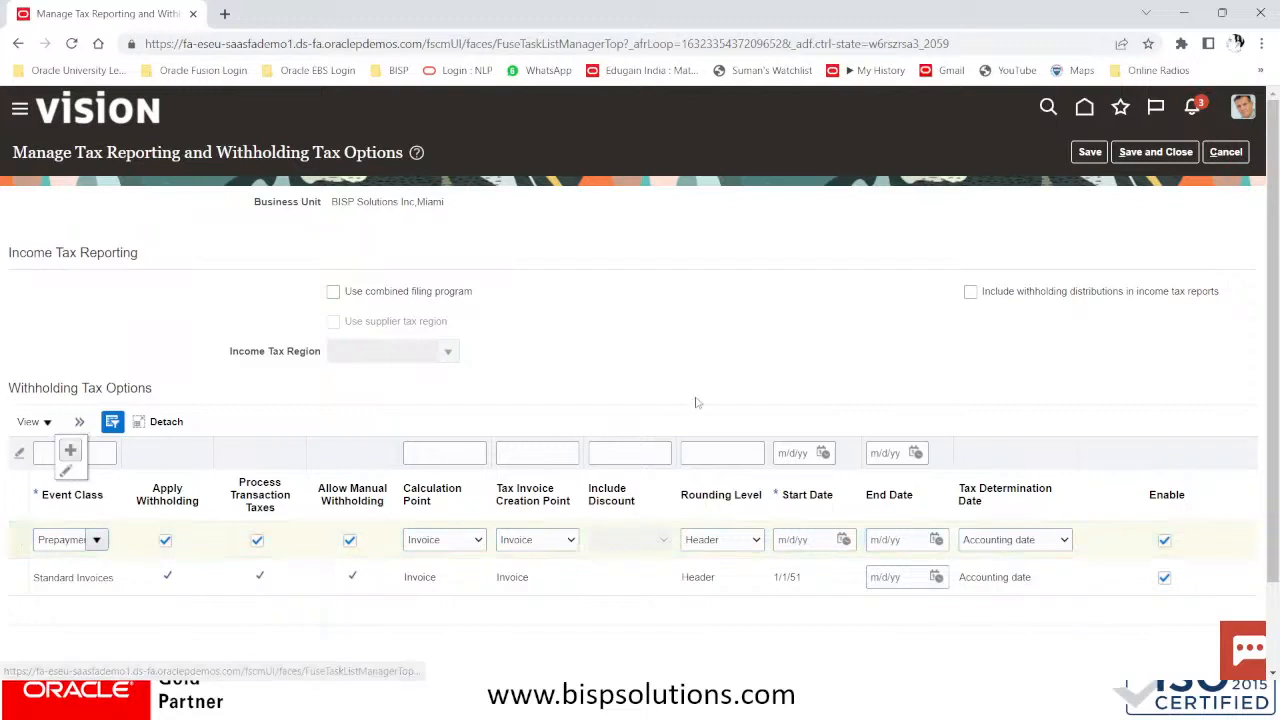
left_click(1220, 155)
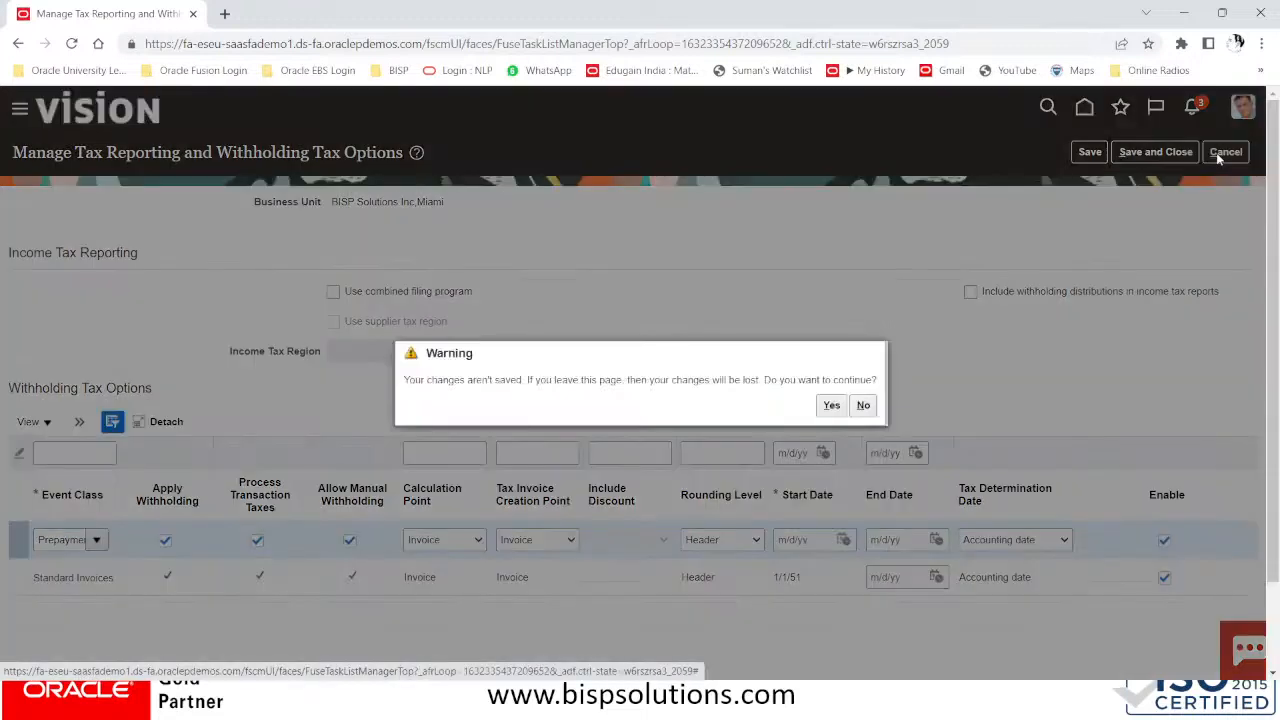
Confirm discarding the withholding changes and go to Manage Tax Codes in the Payables task list
left_click(824, 407)
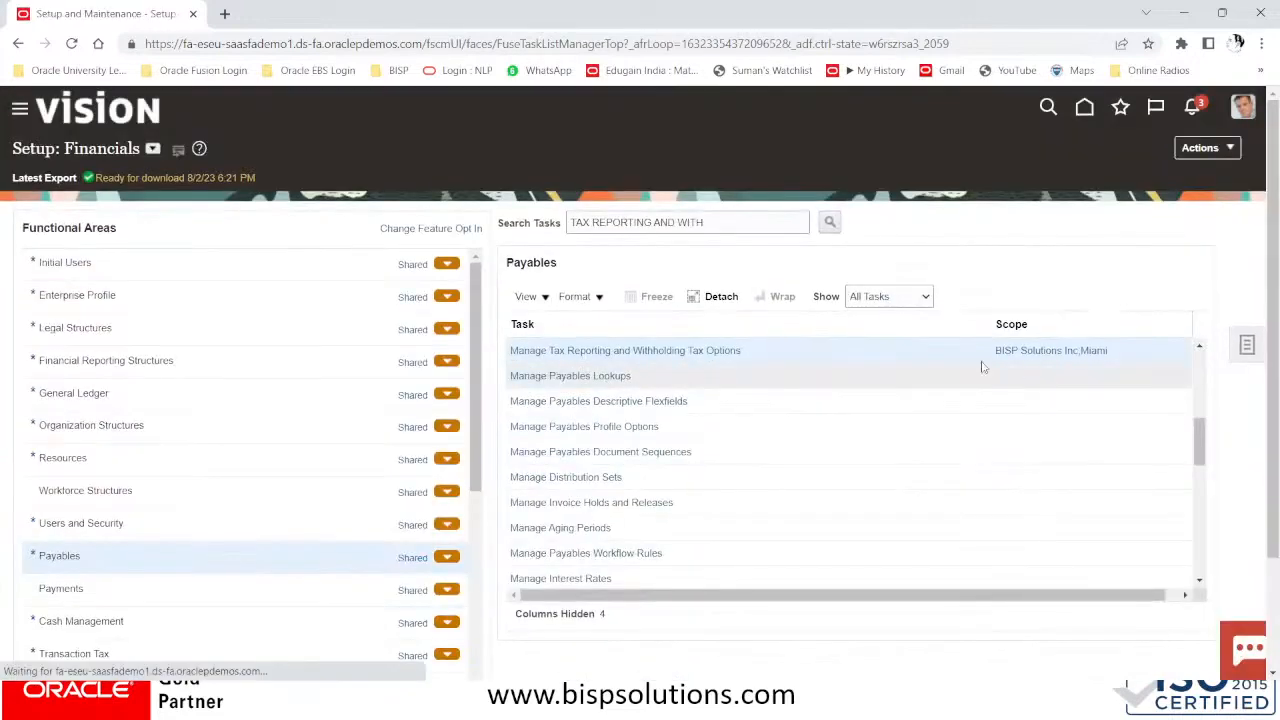
left_click_drag(1203, 431, 1208, 414)
left_click(1200, 346)
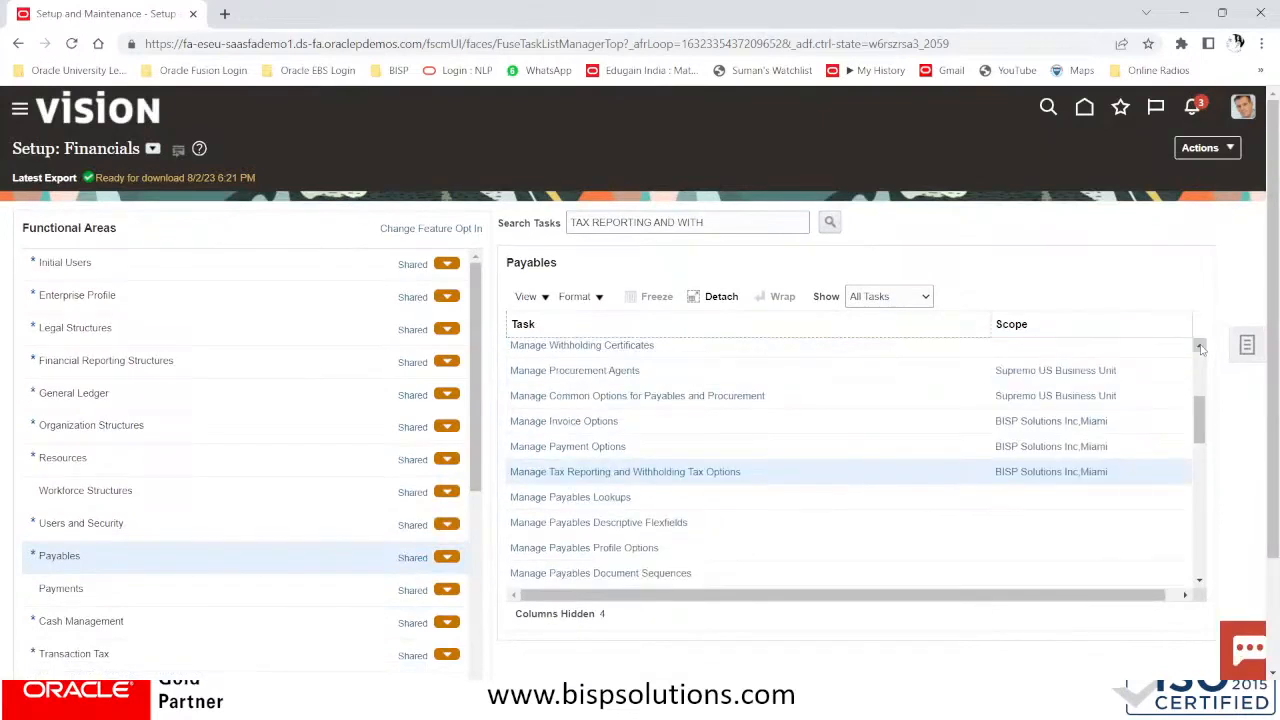
left_click(1200, 346)
left_click(1200, 346)
left_click(1200, 346)
left_click(1200, 346)
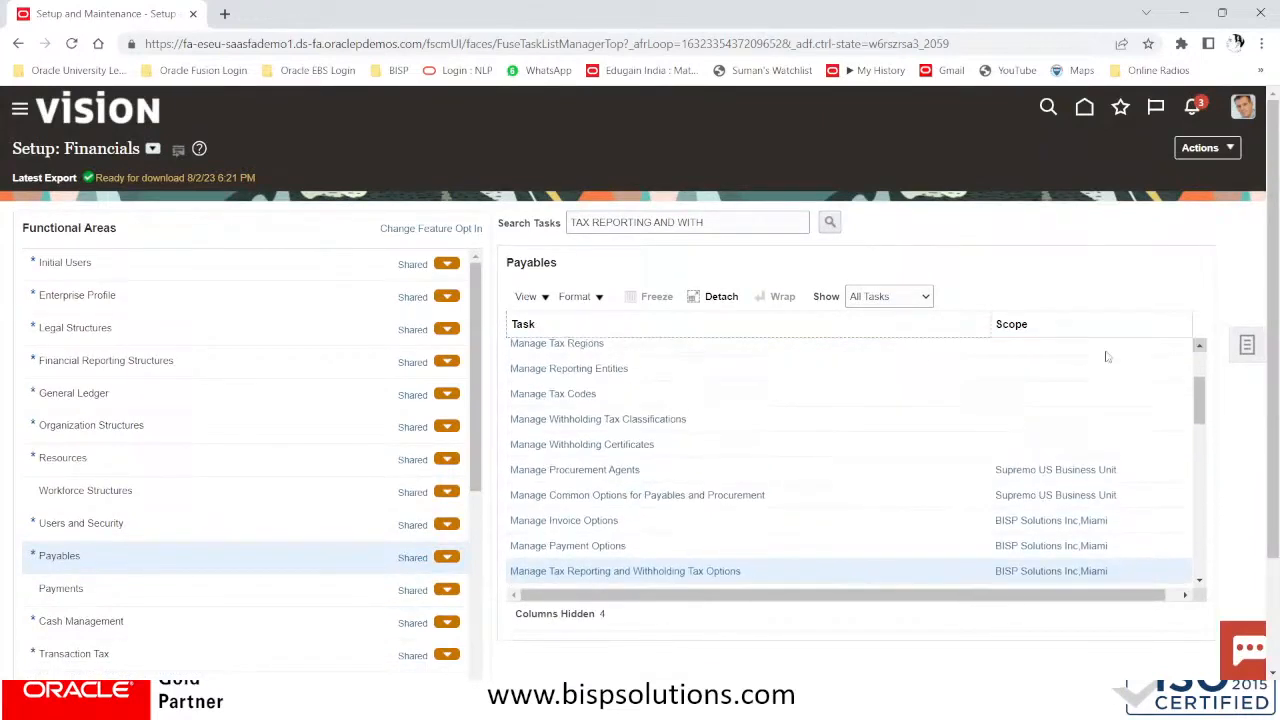
left_click(537, 395)
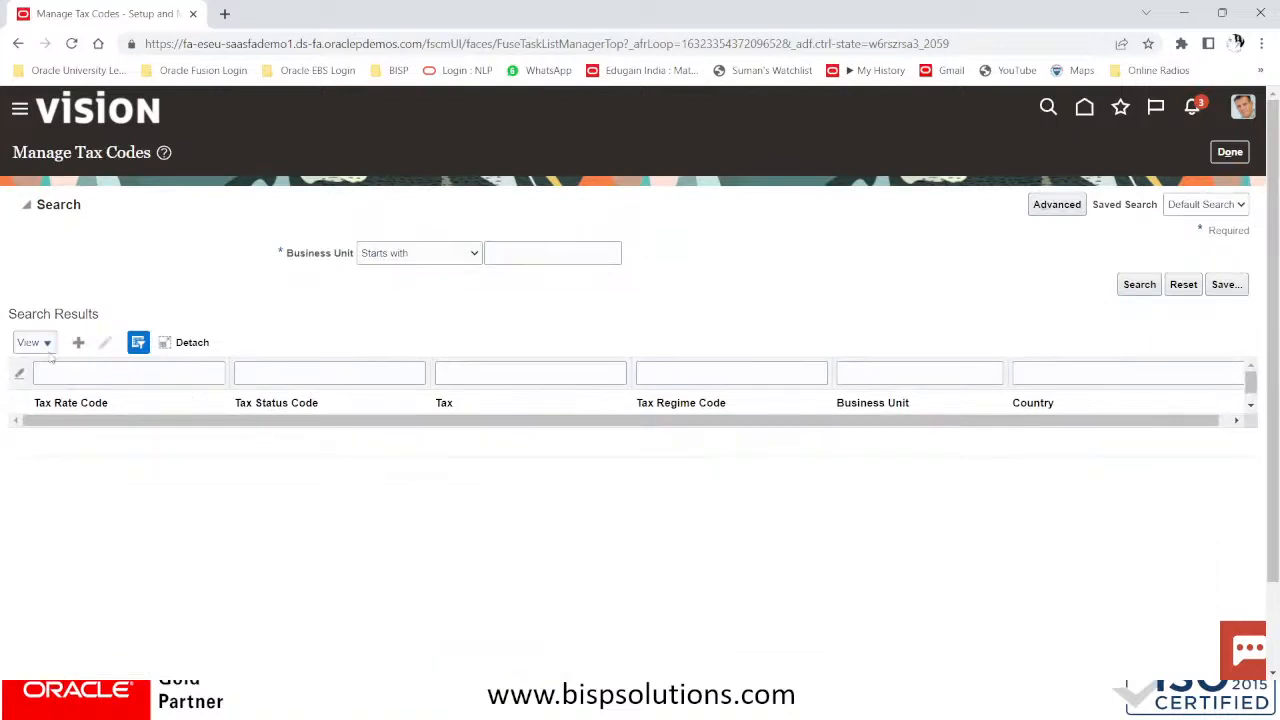
Start a new tax code with business unit BISP Solutions Inc,Miami
left_click(77, 342)
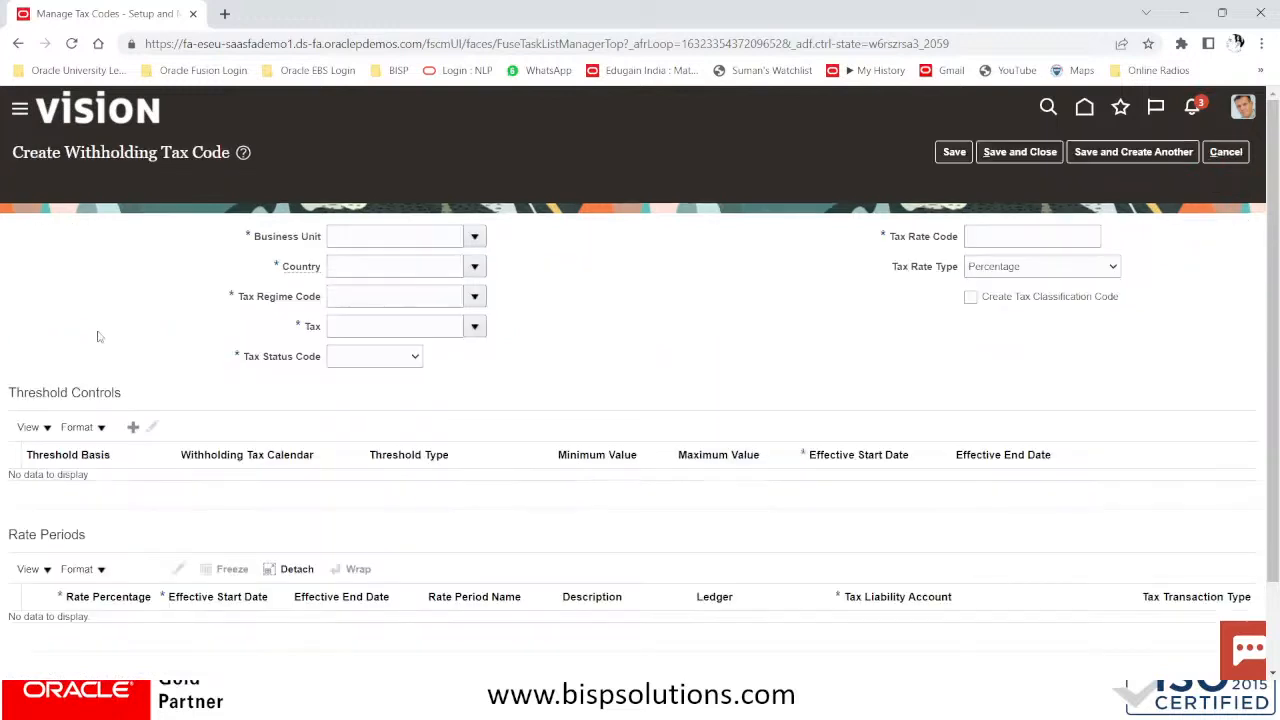
left_click(429, 208)
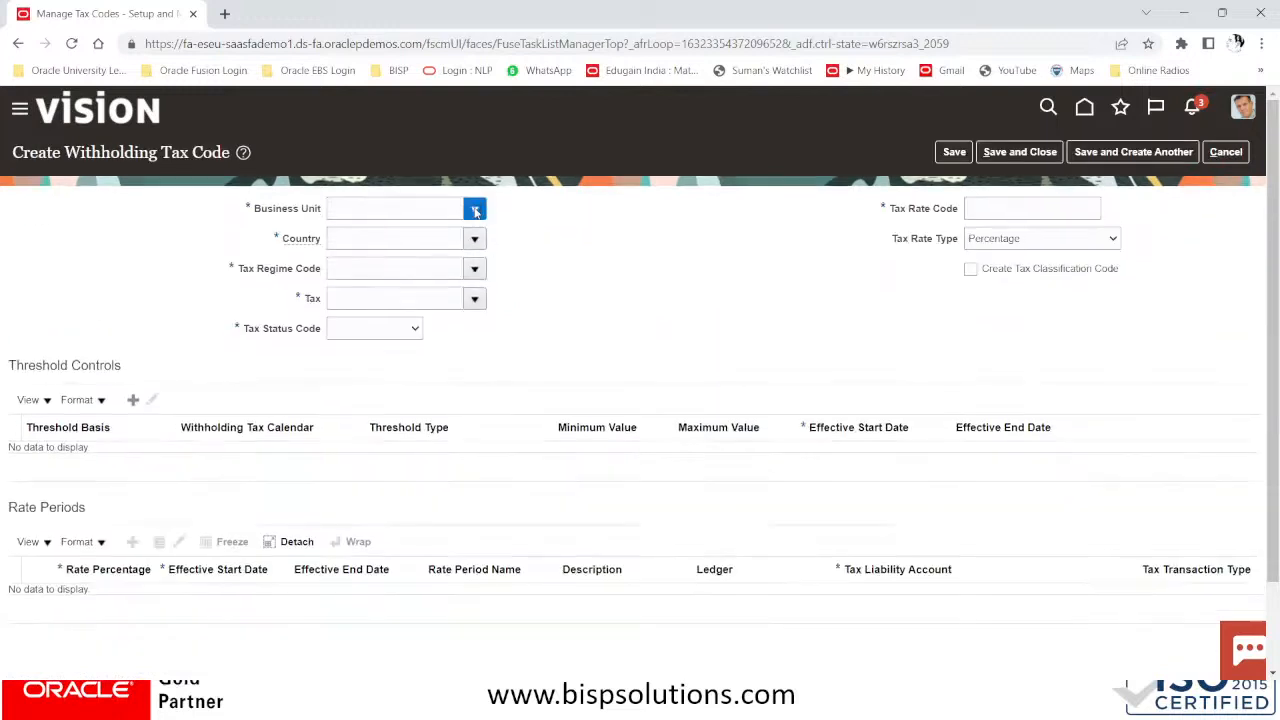
left_click(475, 208)
left_click(412, 289)
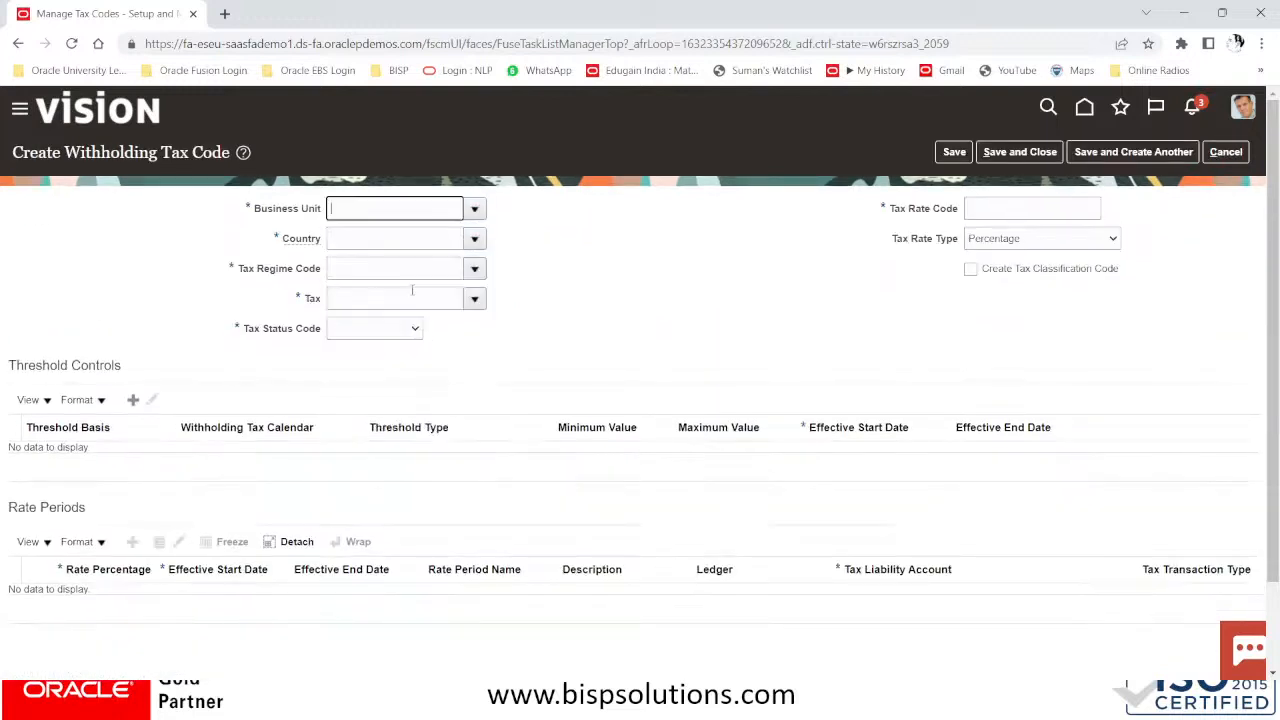
Search the country list by code US; the first search closes without a selection
left_click(397, 236)
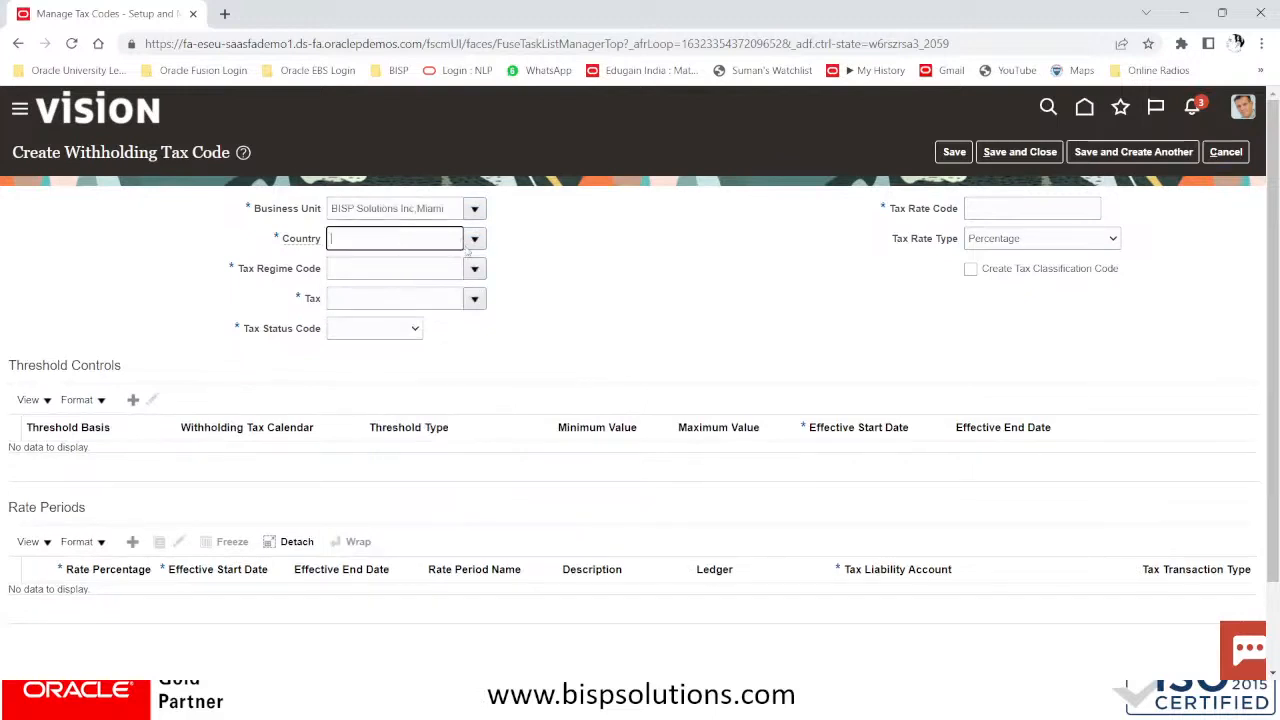
left_click(475, 239)
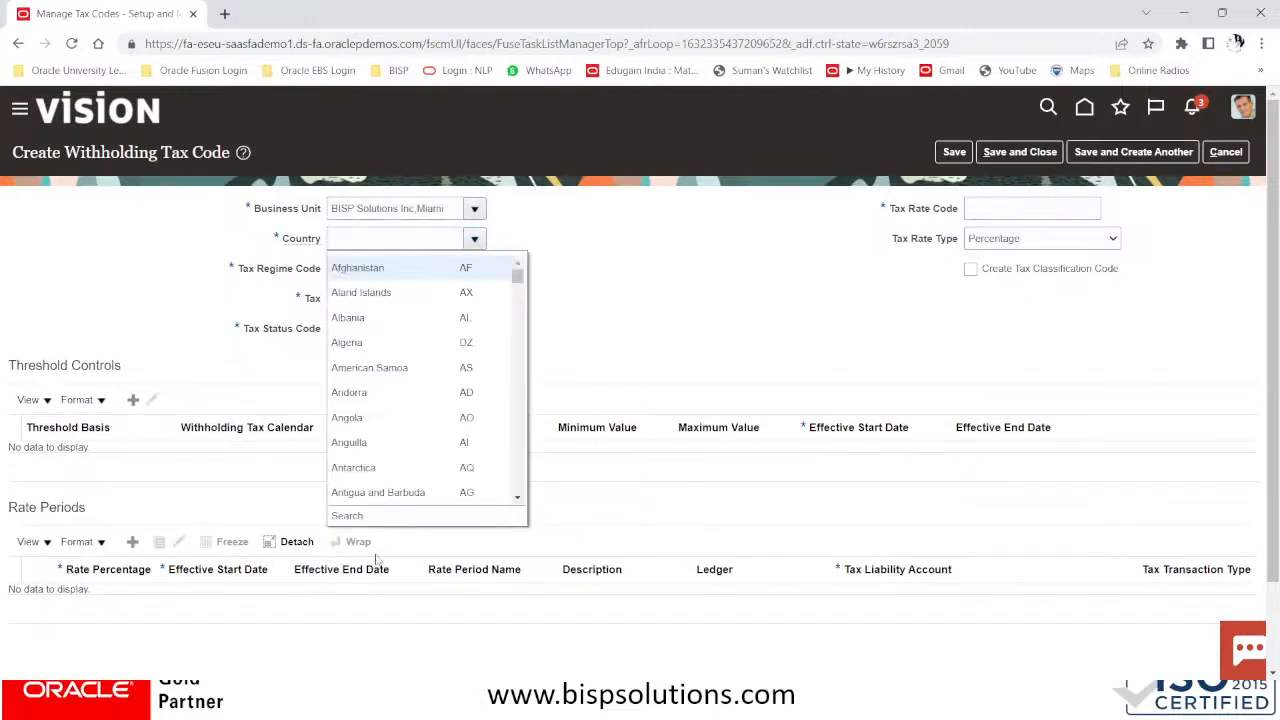
left_click(347, 515)
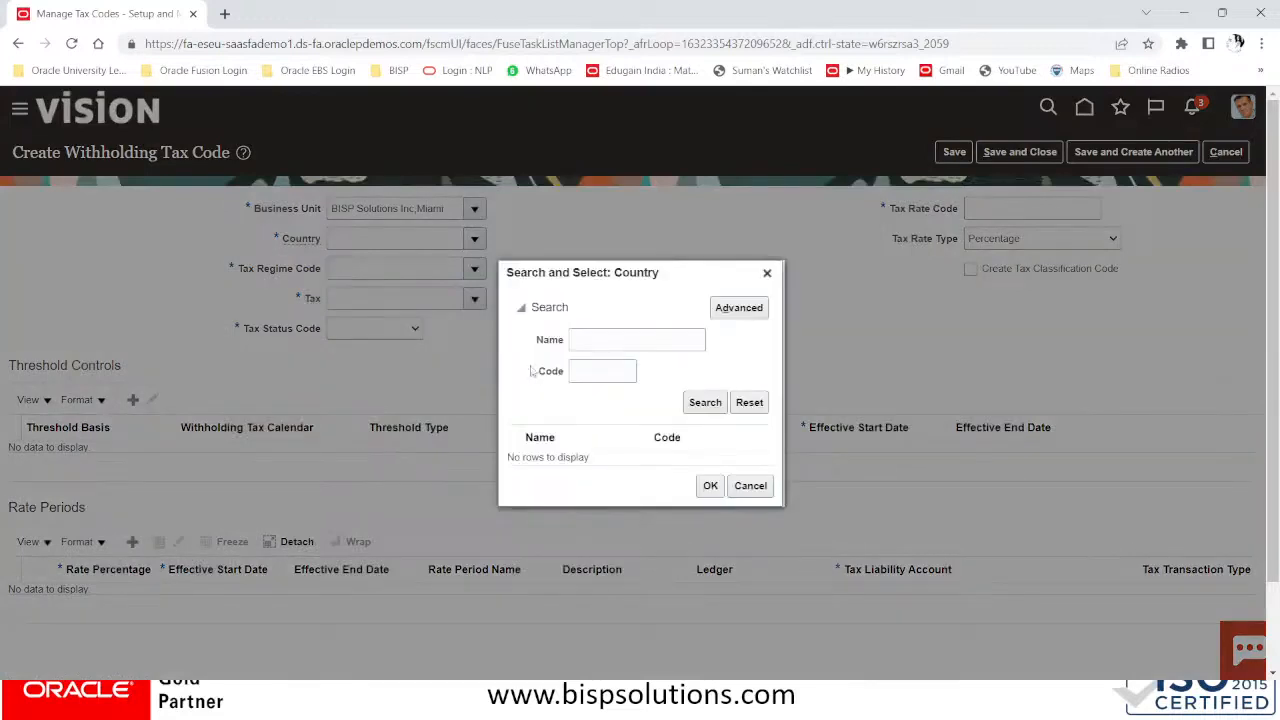
left_click(616, 341)
type("US")
key("BackSpace")
key("BackSpace")
left_click(603, 374)
type("US")
left_click(718, 403)
left_click(643, 468)
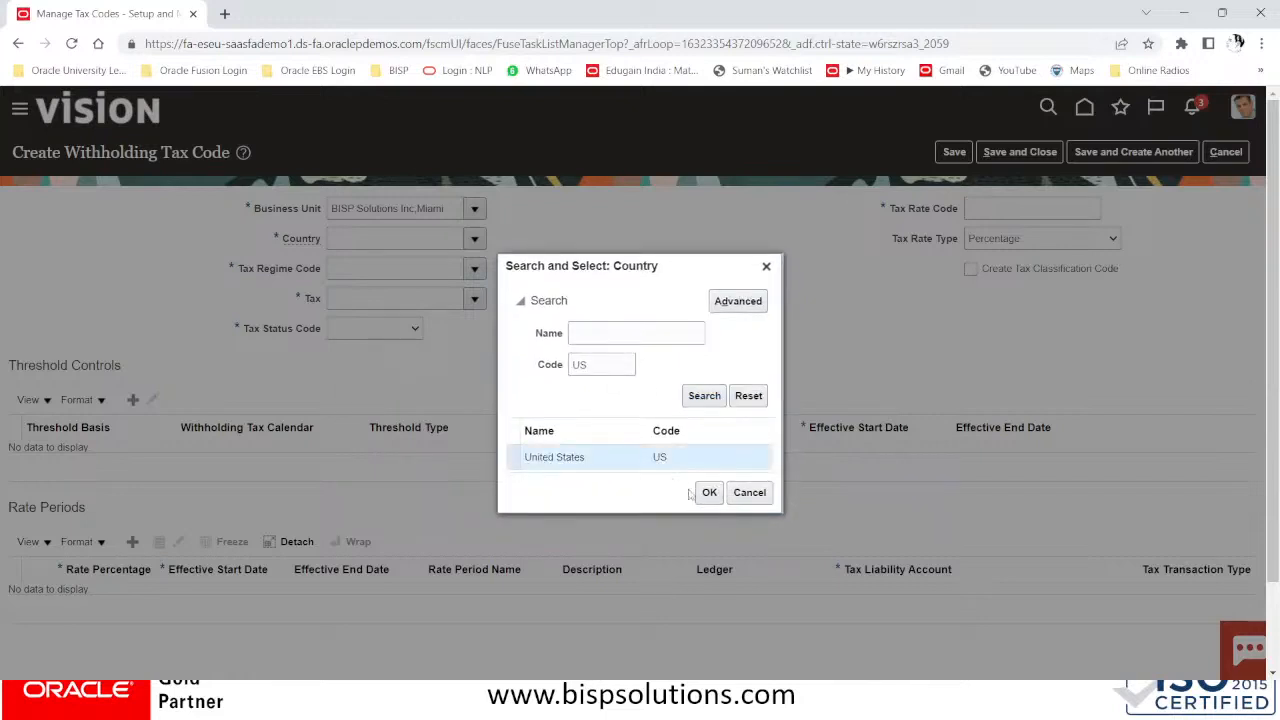
left_click(730, 496)
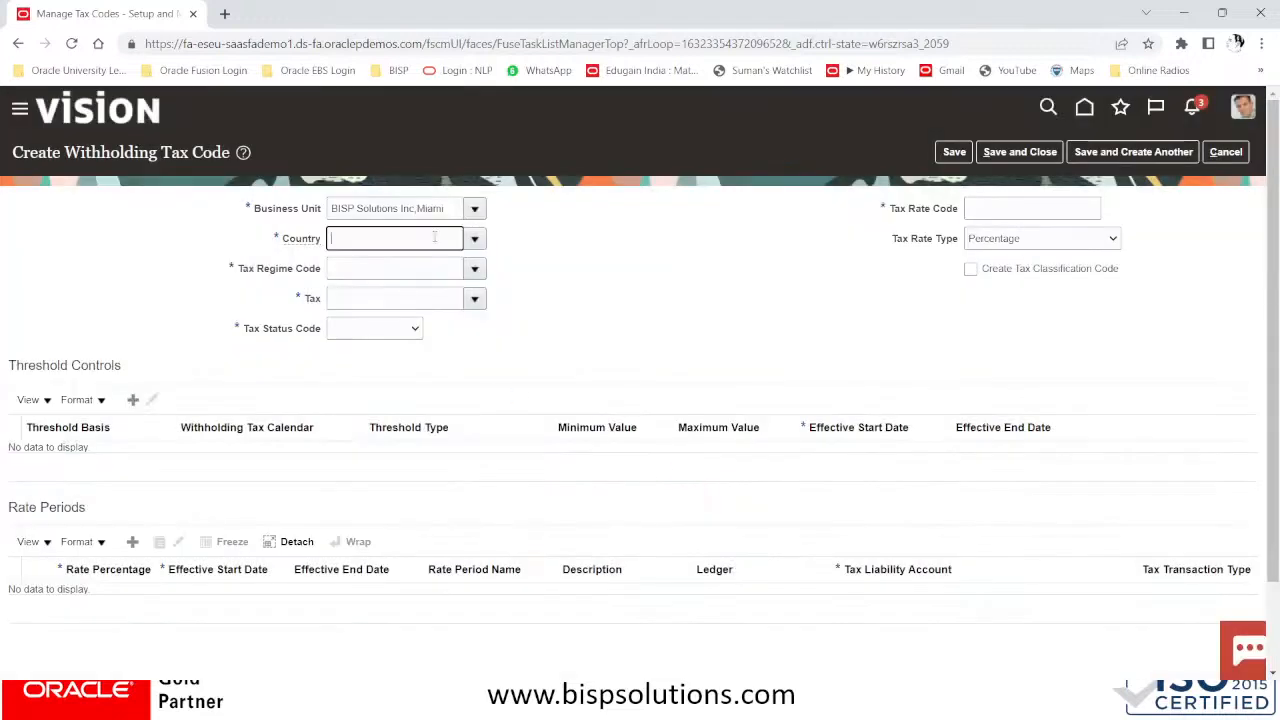
Search country code US again and confirm United States as the country
left_click(475, 238)
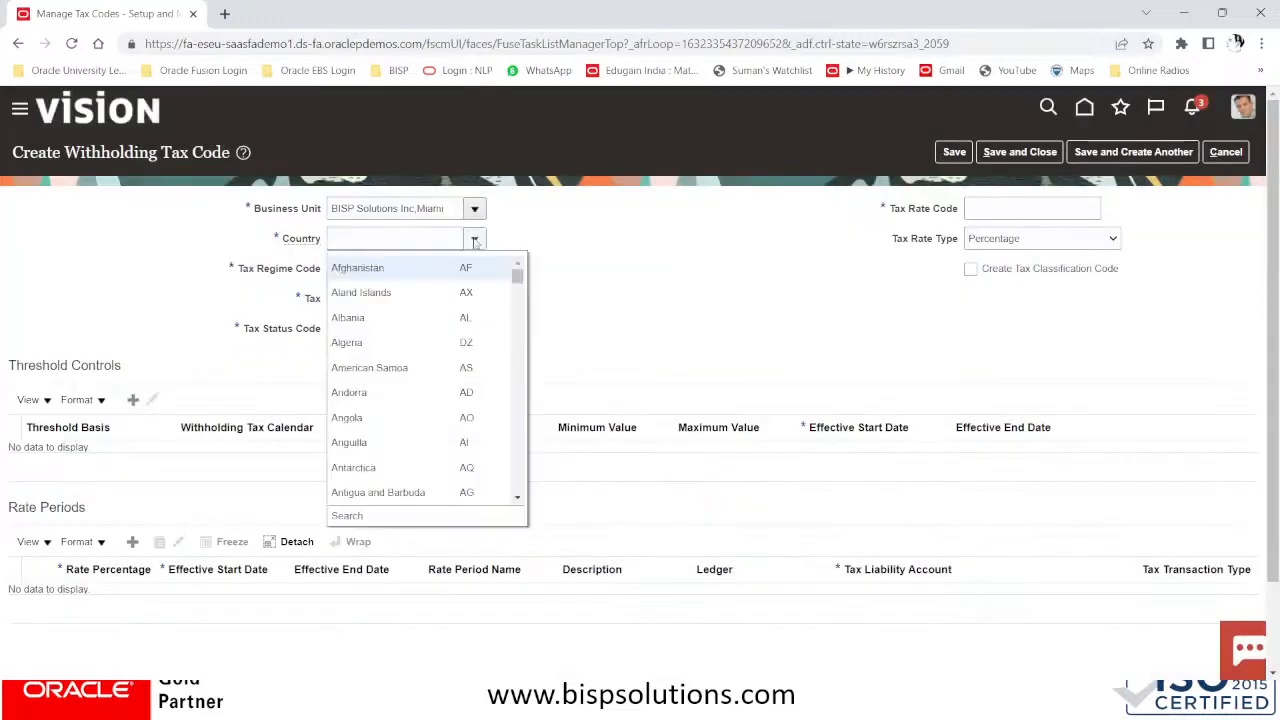
left_click(350, 515)
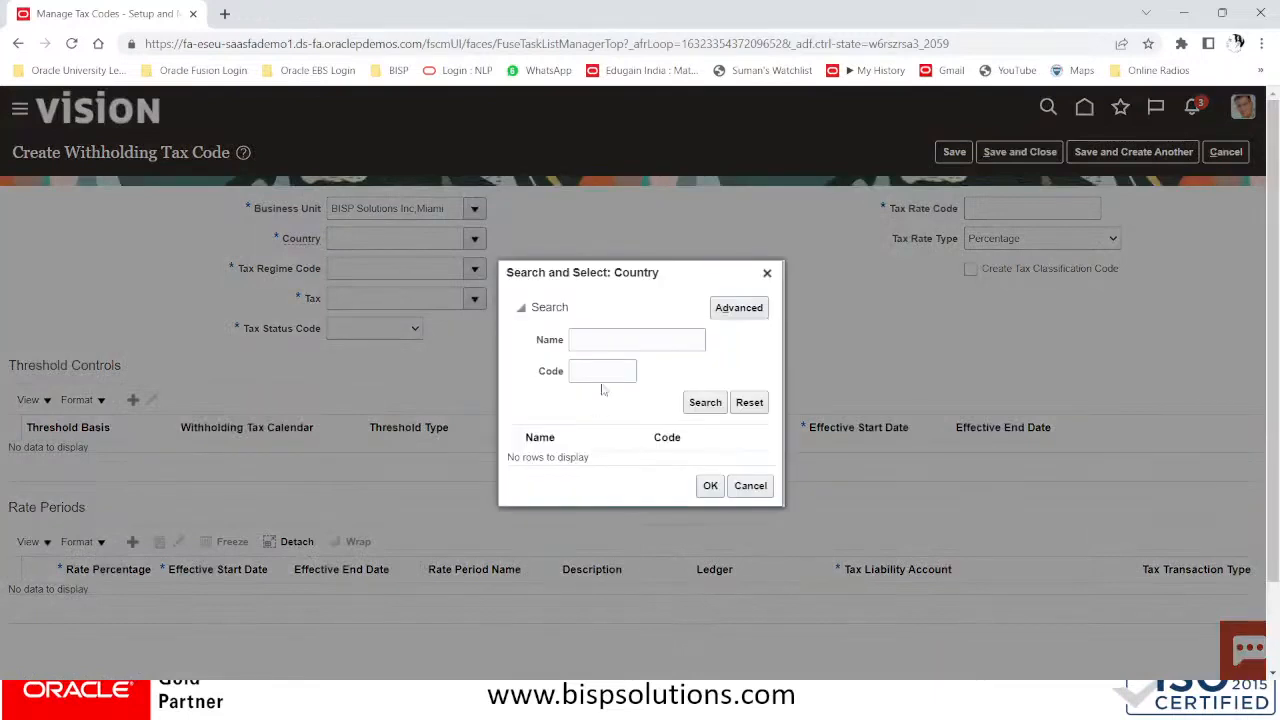
left_click(598, 372)
type("US")
left_click(705, 402)
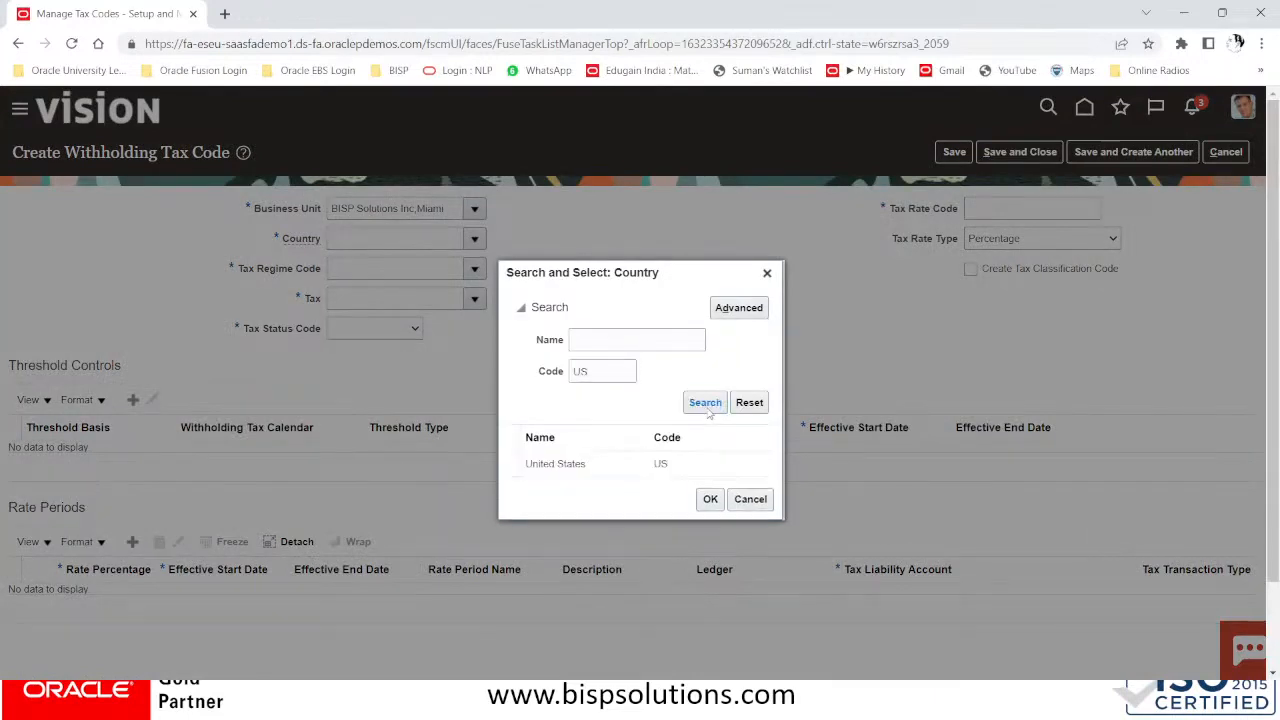
left_click(624, 468)
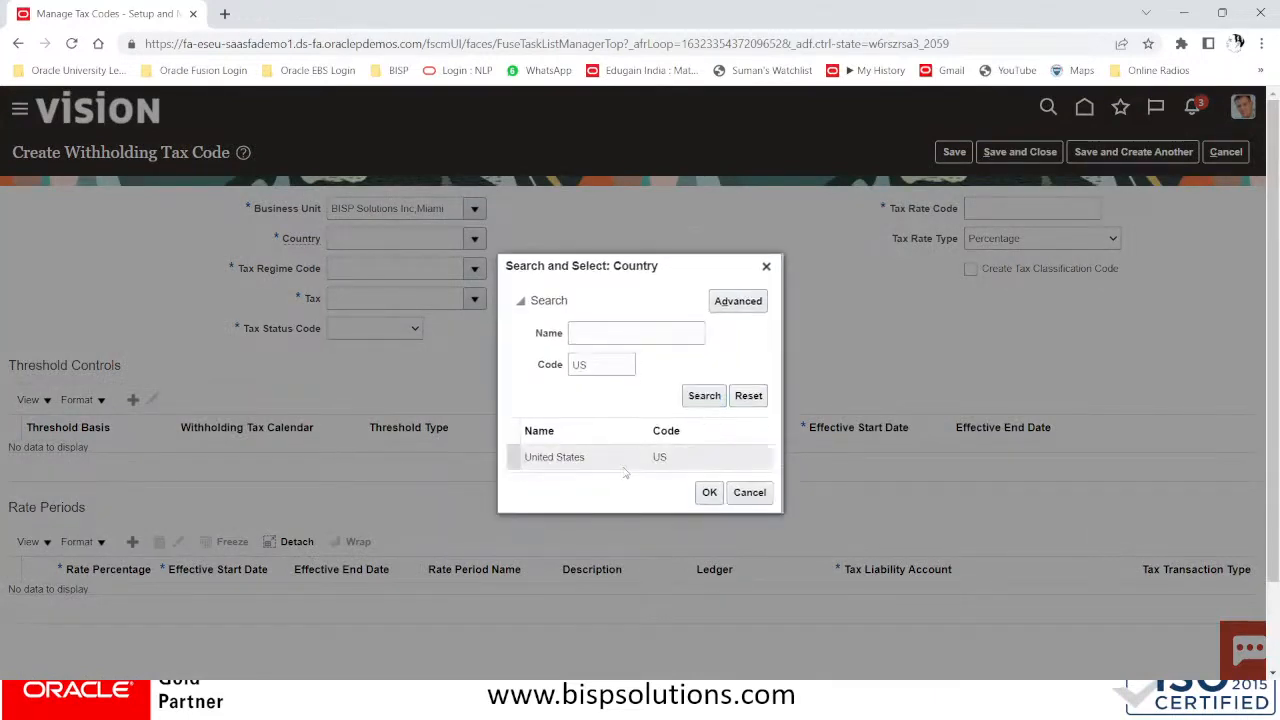
left_click(709, 493)
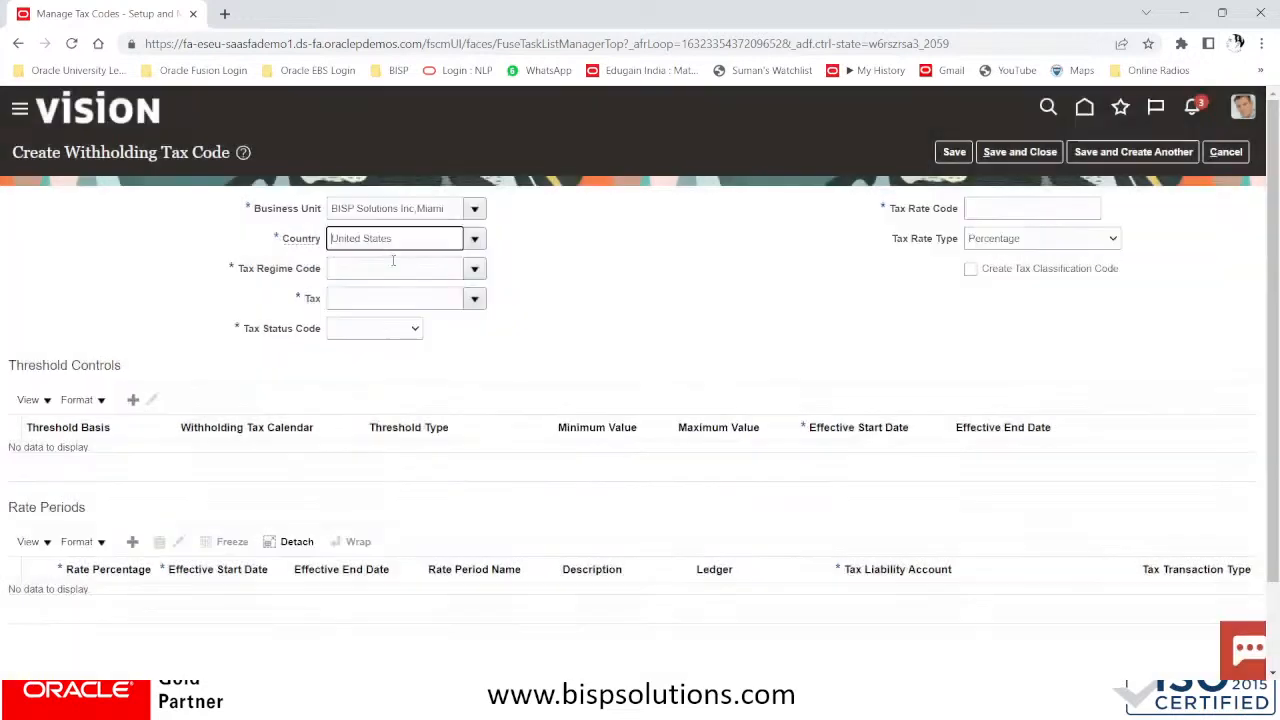
left_click(385, 269)
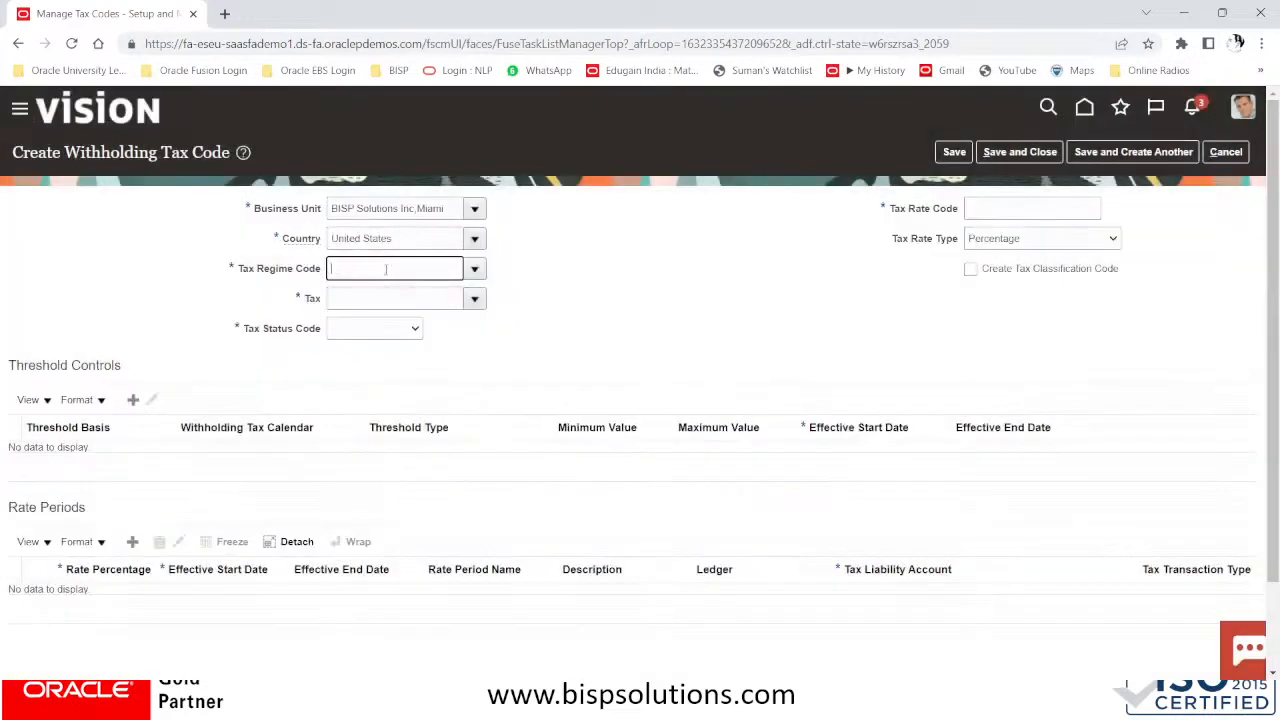
left_click(475, 269)
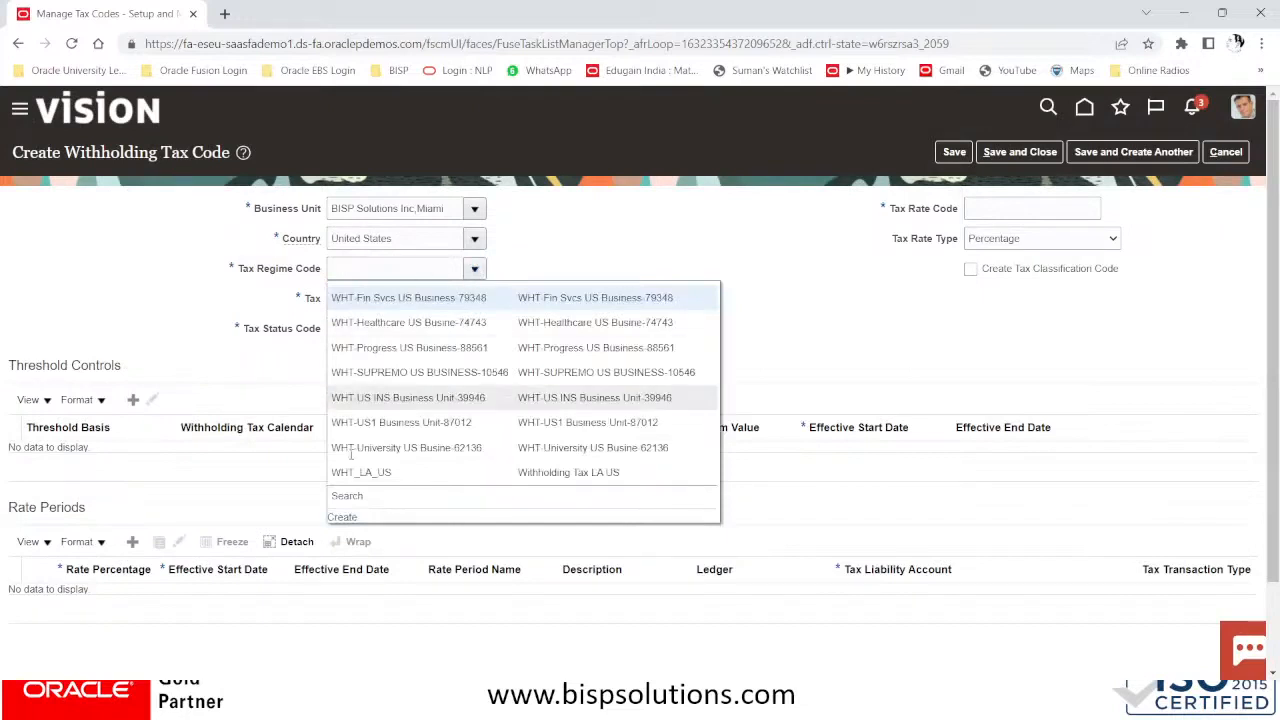
Create and save tax regime NY_TAX_WHT_REGIME, with the same name and start date 01/01/51
left_click(342, 516)
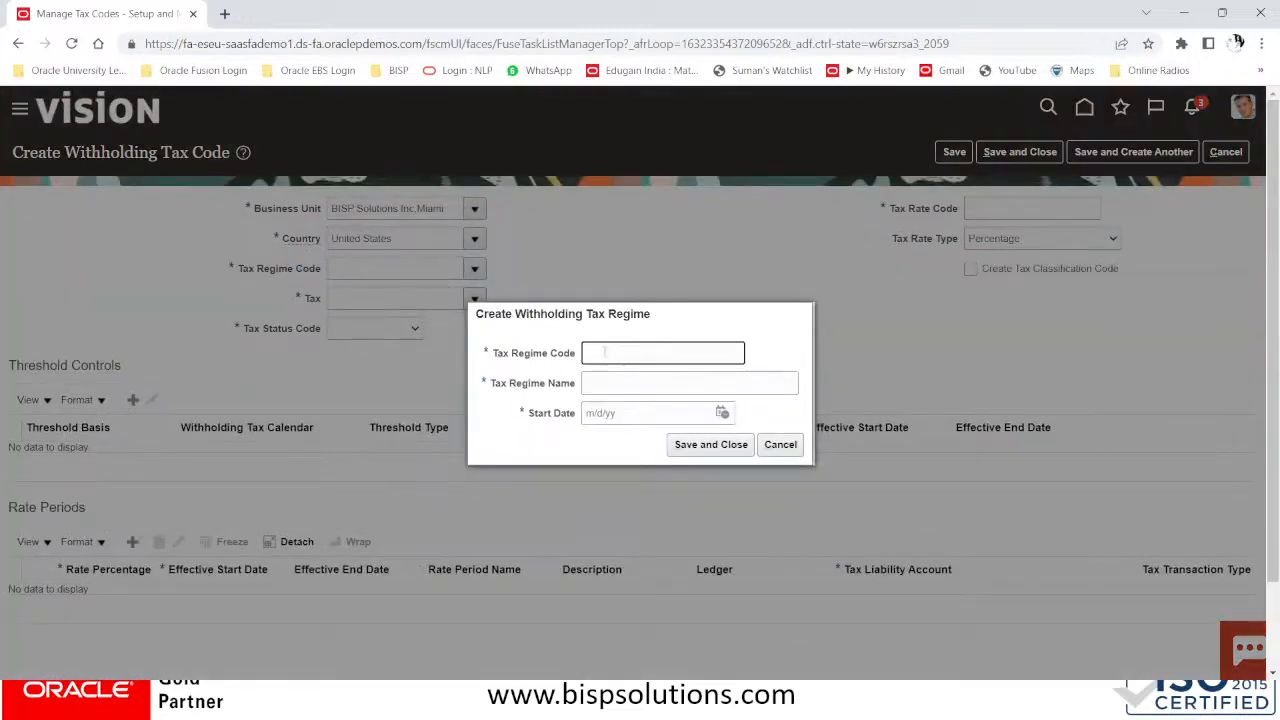
type("NY_TAX_WHT_REGIME")
left_click_drag(716, 346, 553, 363)
key("ctrl+c")
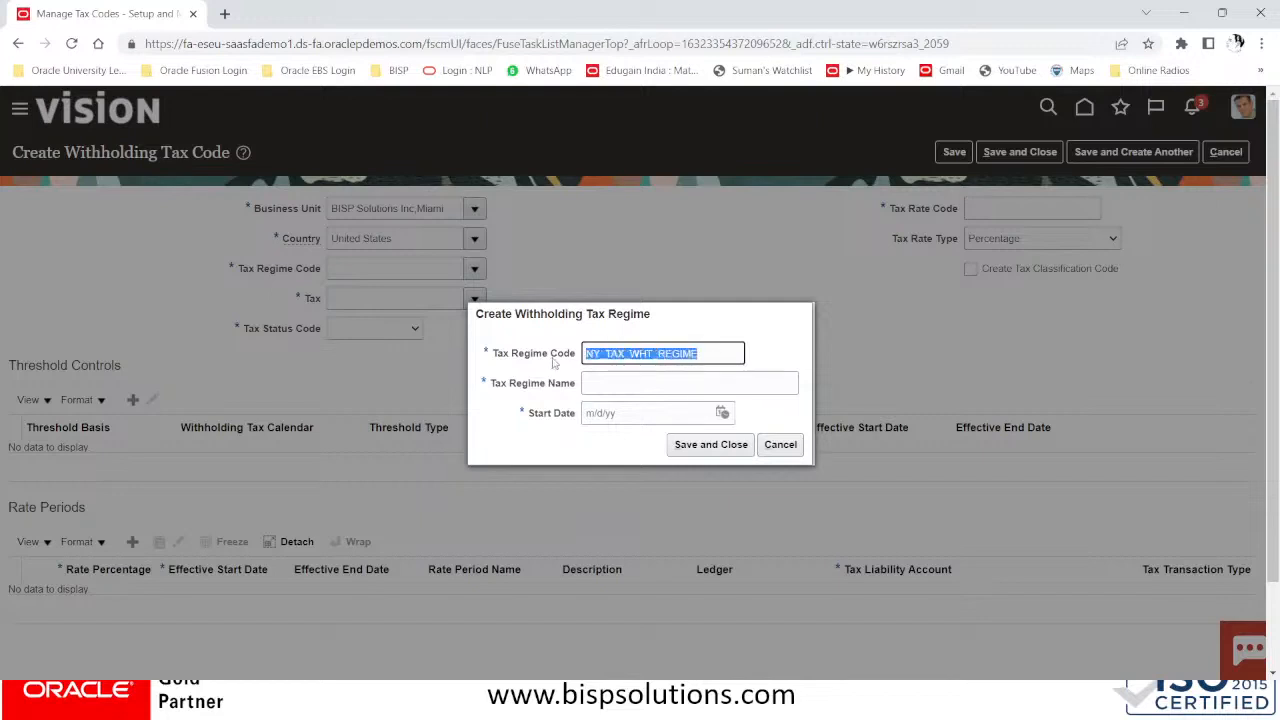
left_click(613, 384)
key("ctrl+v")
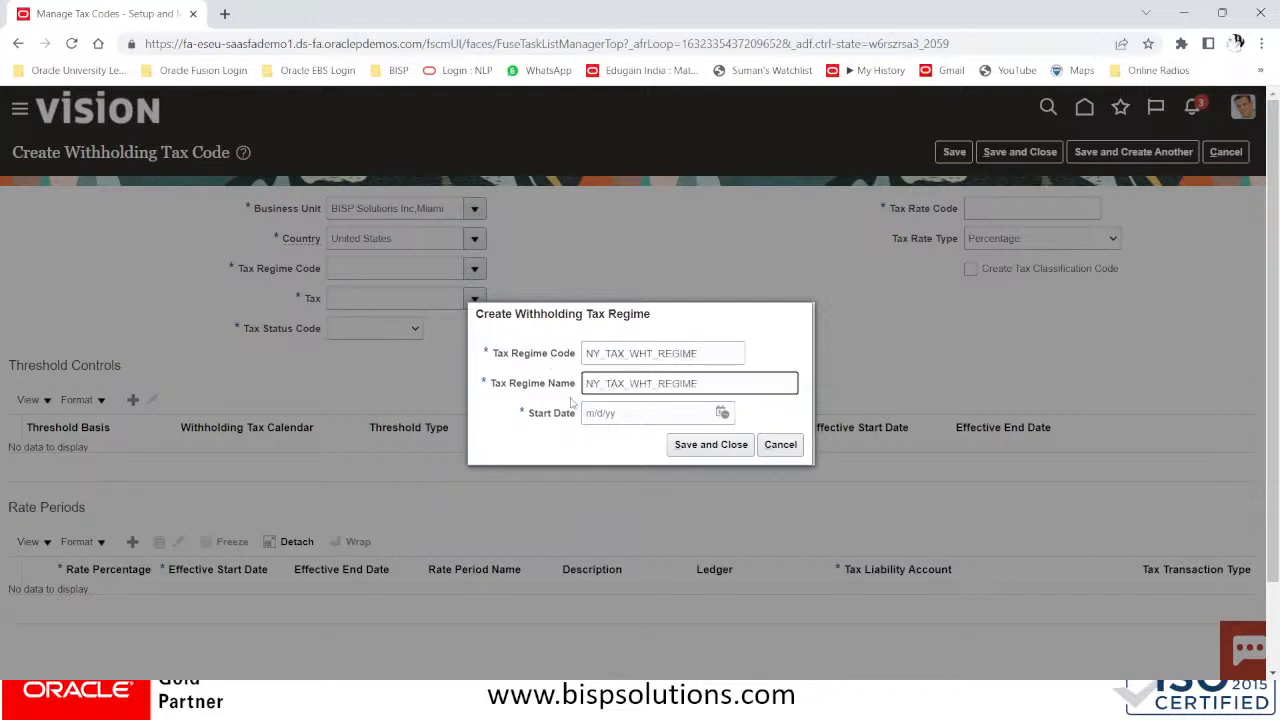
left_click(609, 412)
type("01/01/51")
key("Tab")
left_click(706, 446)
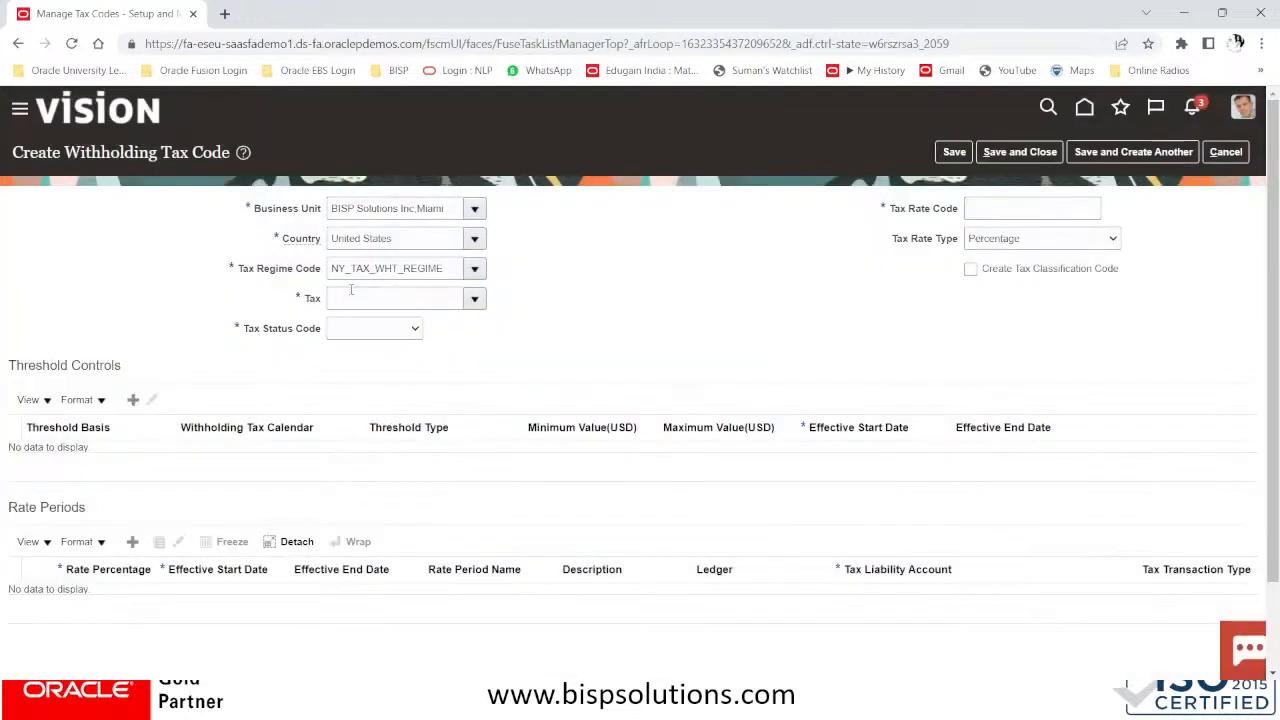
left_click(356, 291)
left_click(474, 298)
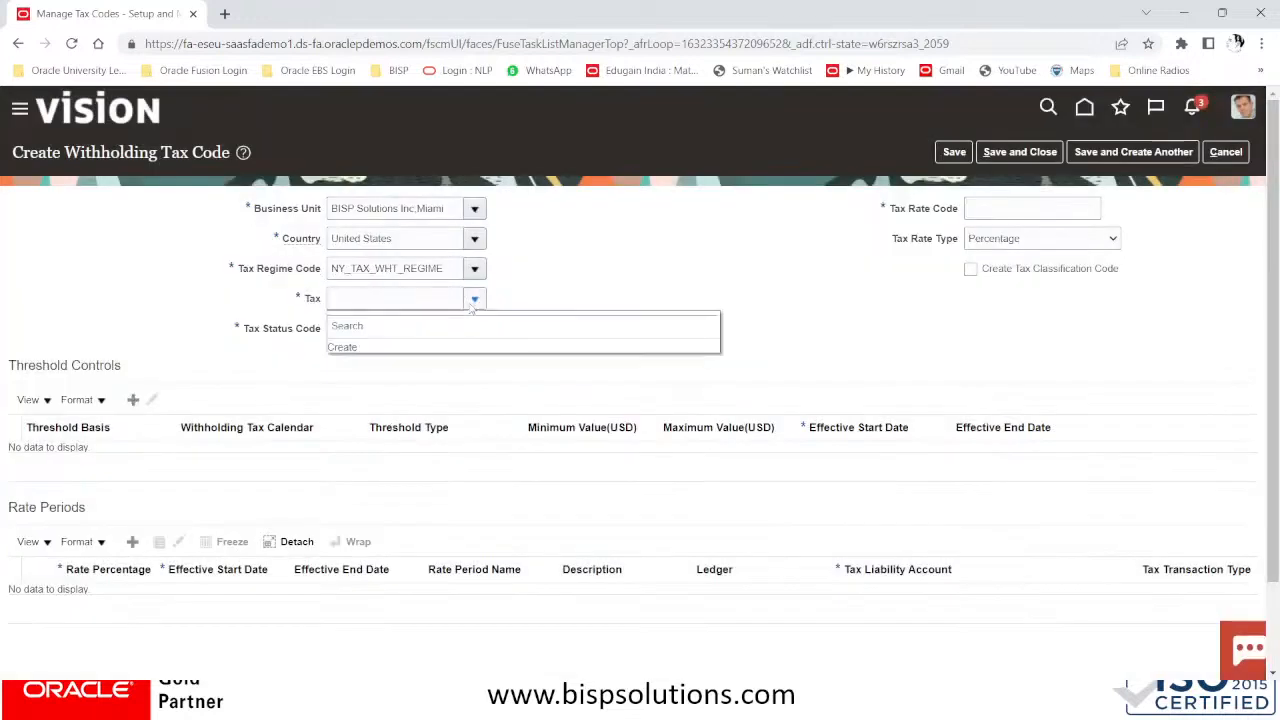
left_click(341, 348)
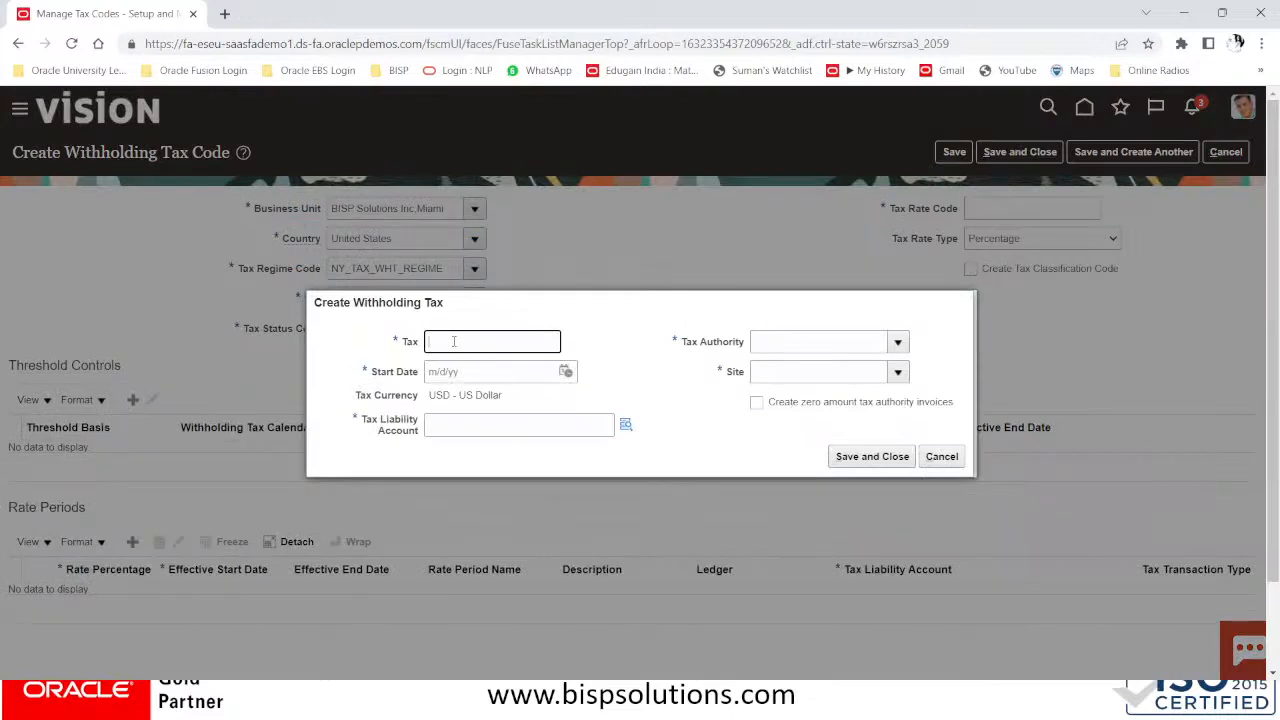
type("W")
type("HT")
type("_")
type("7.5")
type("%")
key("Home")
type("STANDARD")
Set the tax start date to 01/01/51
left_click(482, 379)
type("01")
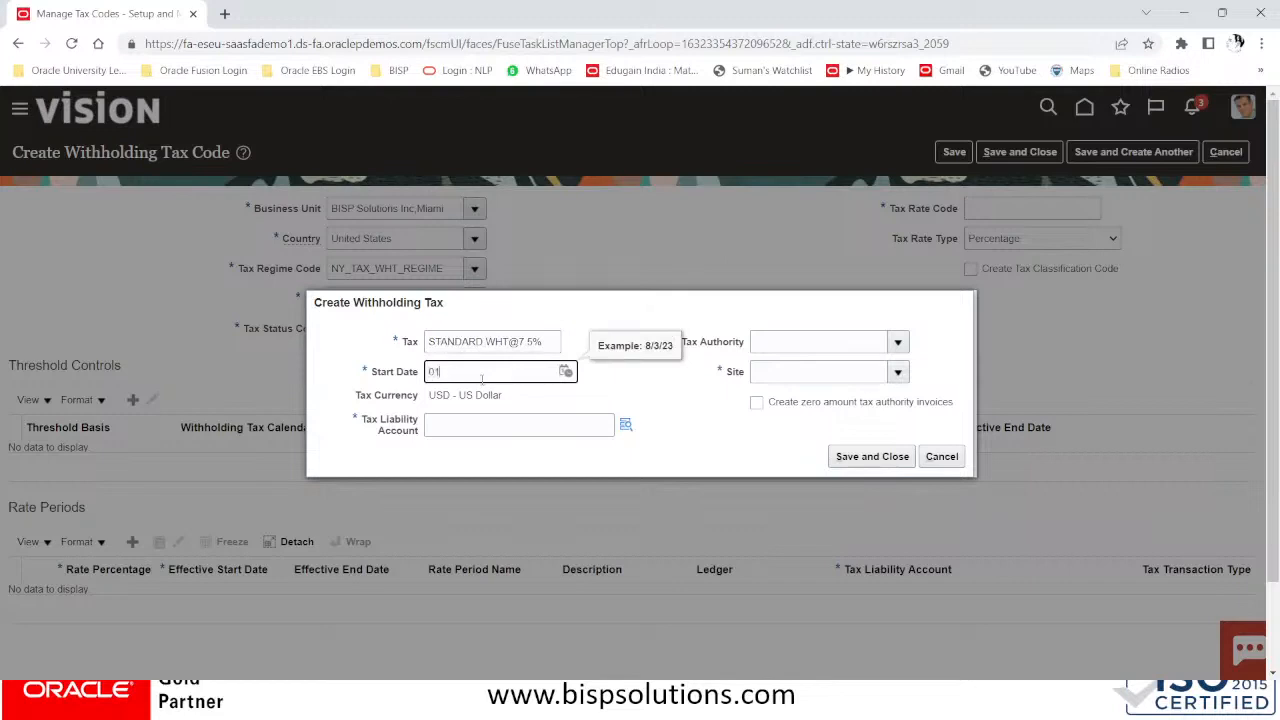
type("/01/51")
key("Tab")
left_click(479, 423)
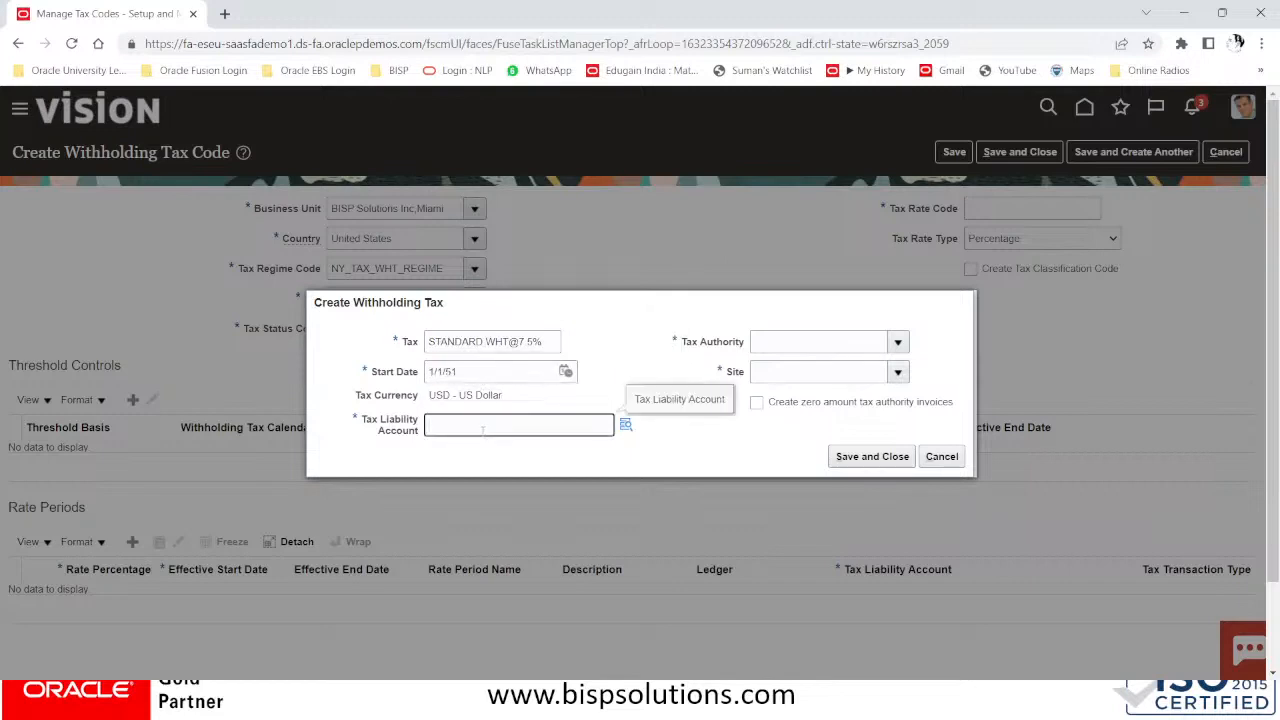
left_click(630, 428)
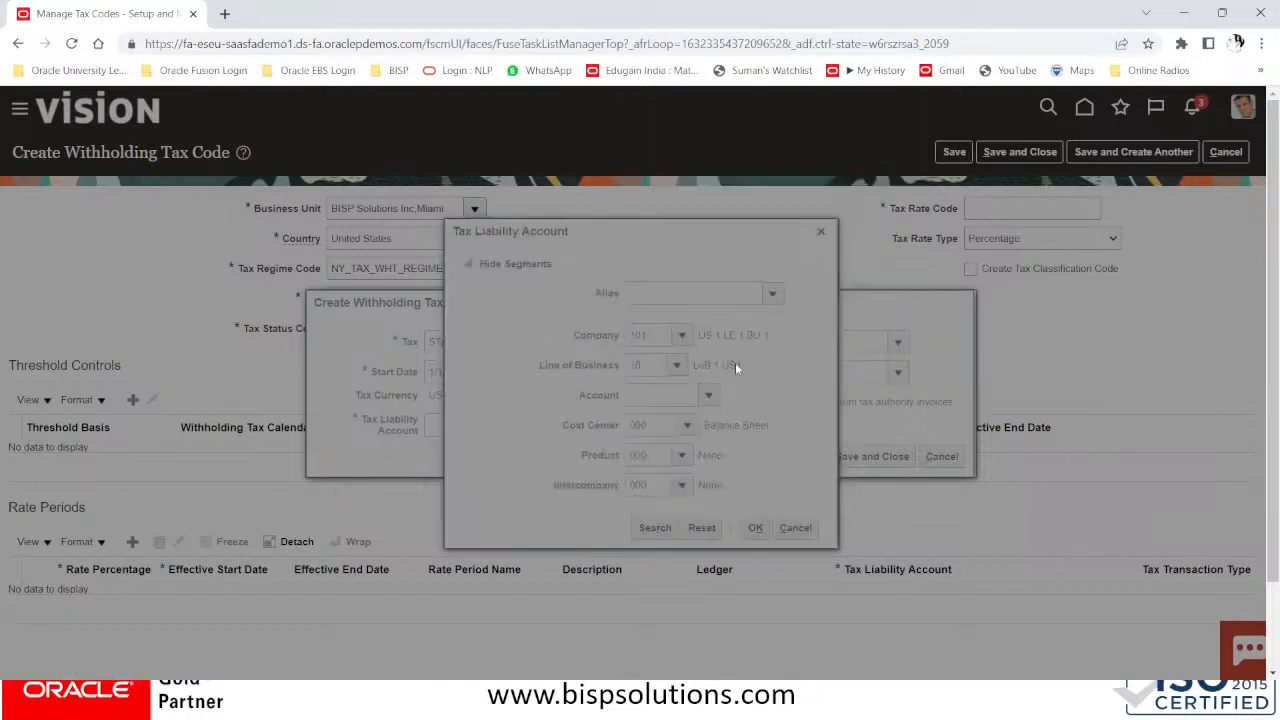
Find accounts with description WITH (match Any) and choose 101.10.25400.000.000.000 Withholding Tax Payable
left_click(605, 380)
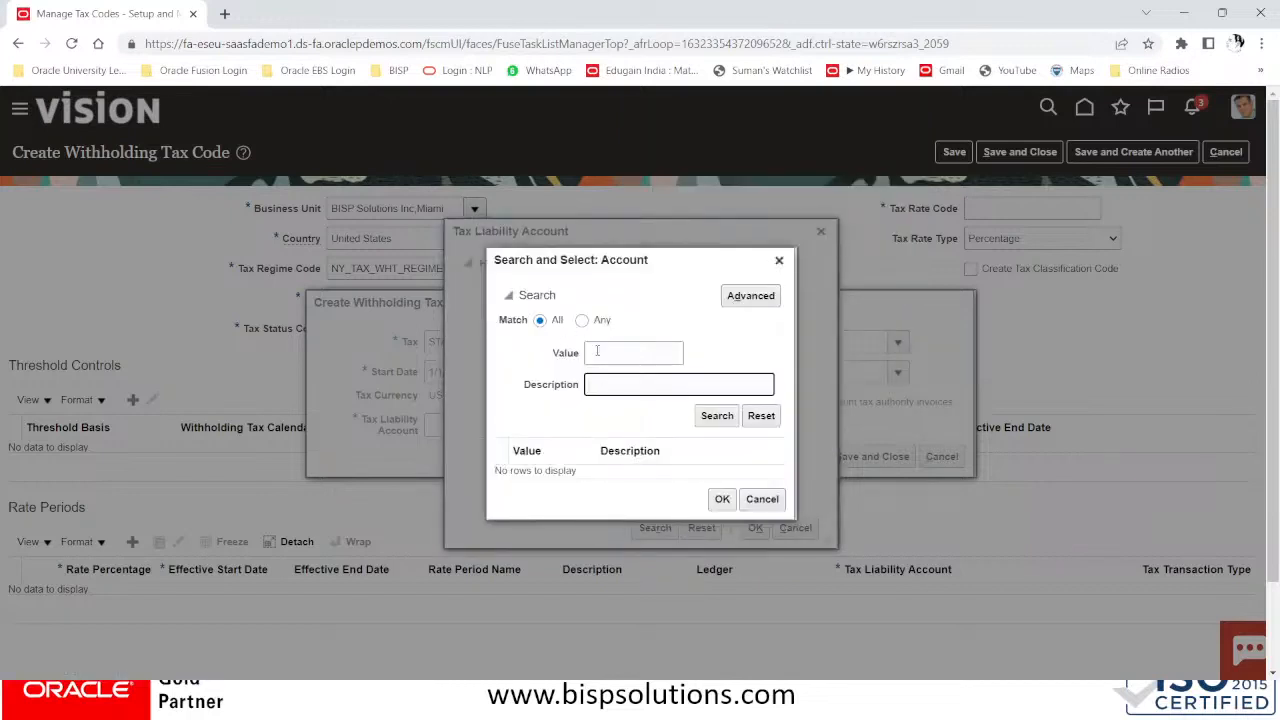
left_click(582, 320)
left_click(604, 386)
type("WHITHOLD")
left_click_drag(665, 390, 471, 398)
type("WITH")
left_click(716, 418)
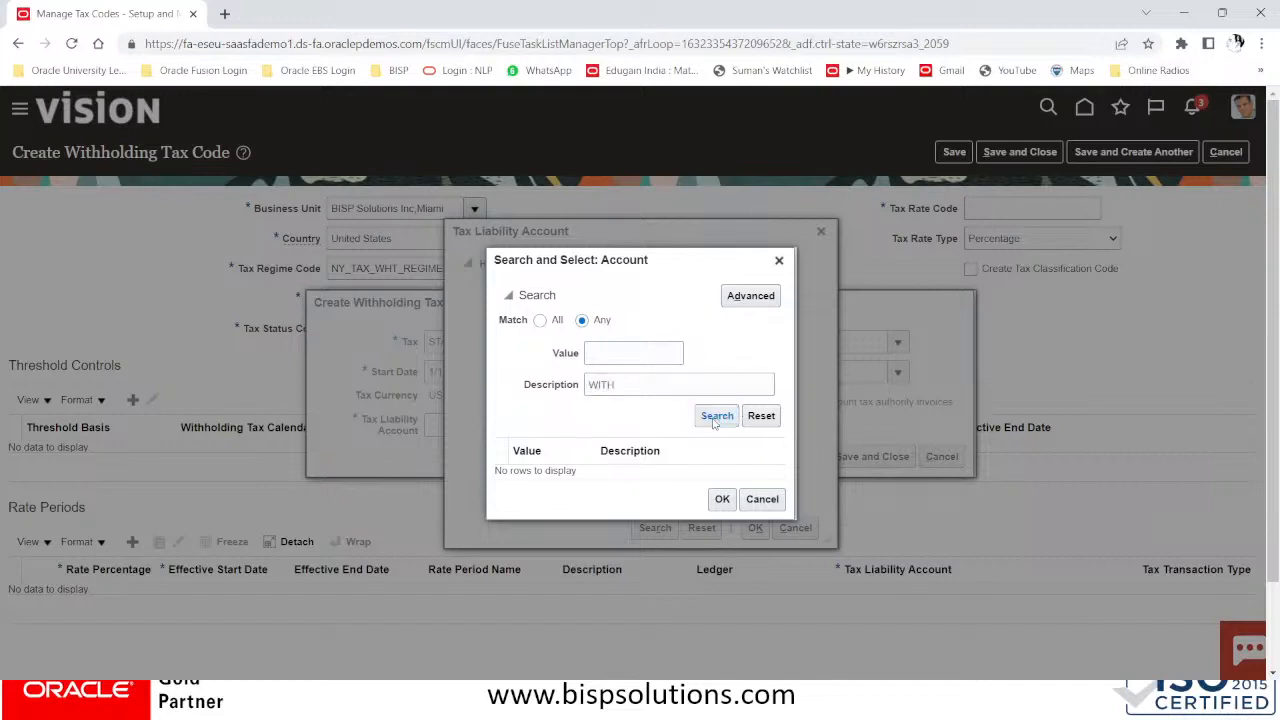
left_click(677, 483)
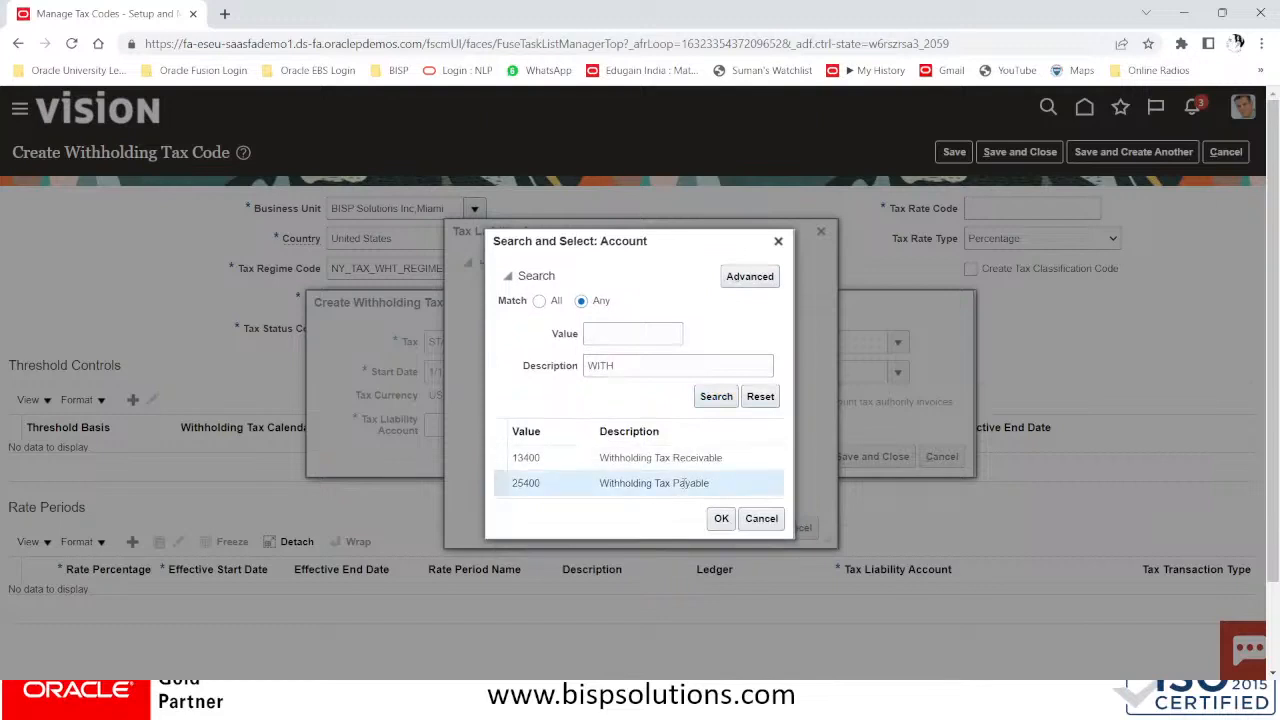
left_click(721, 518)
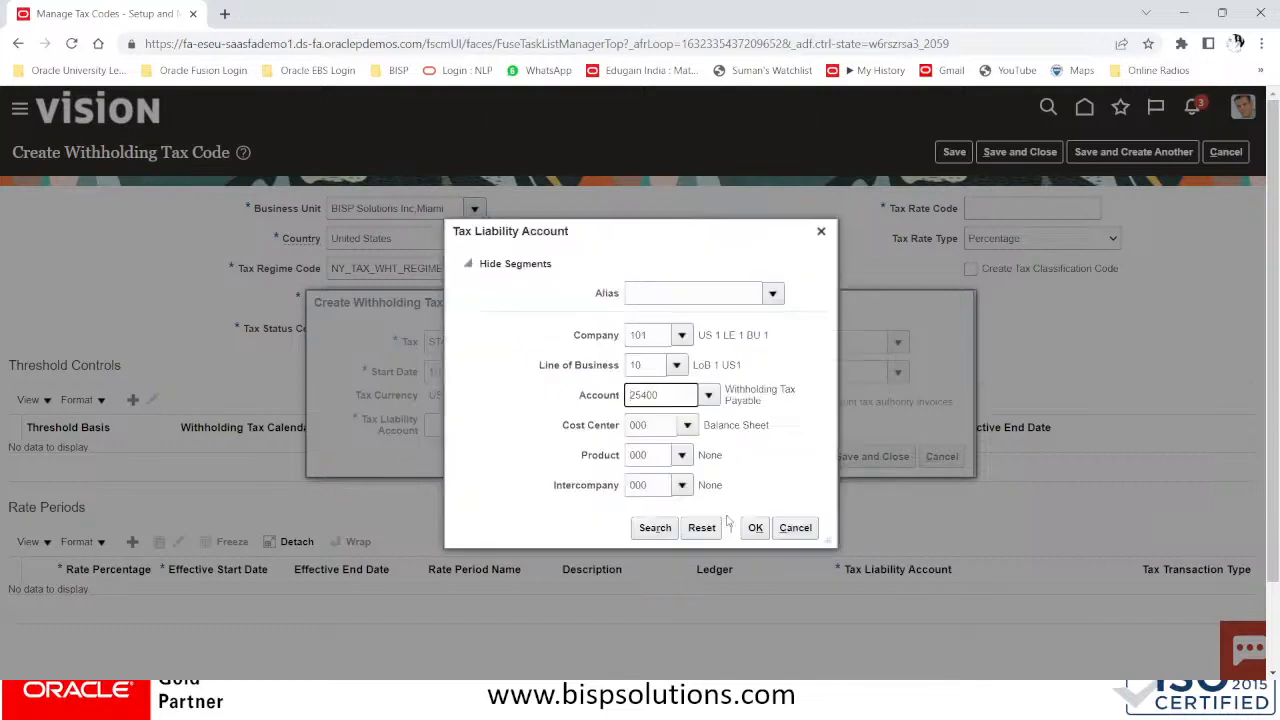
left_click(756, 528)
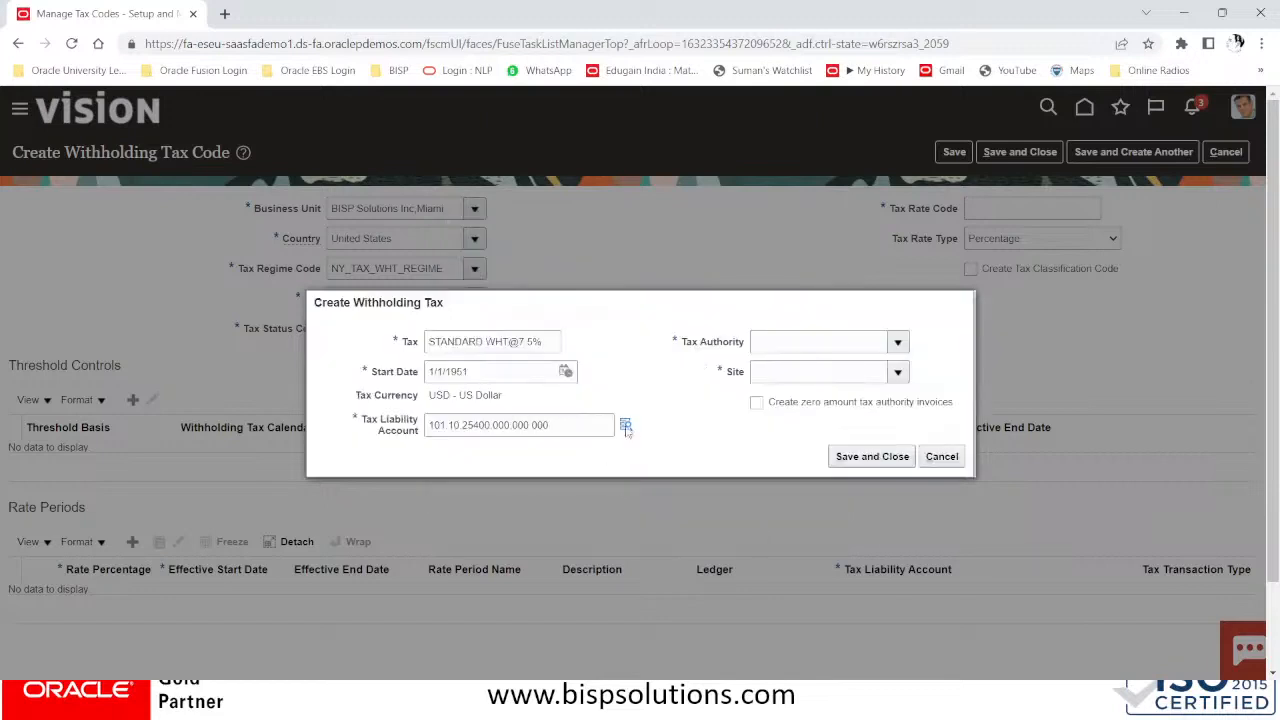
left_click(804, 345)
Choose tax authority WHT NY TAX AUTHORITY and site NY#US, then save the withholding tax
left_click(898, 343)
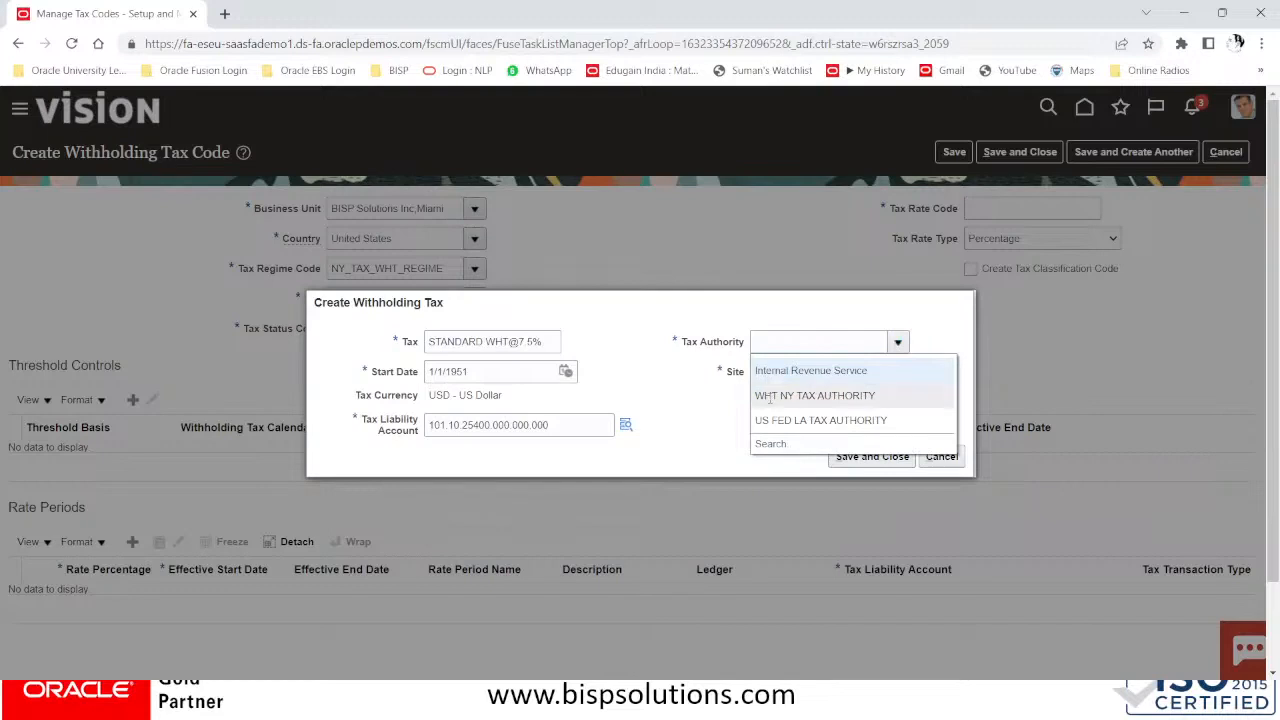
left_click(770, 397)
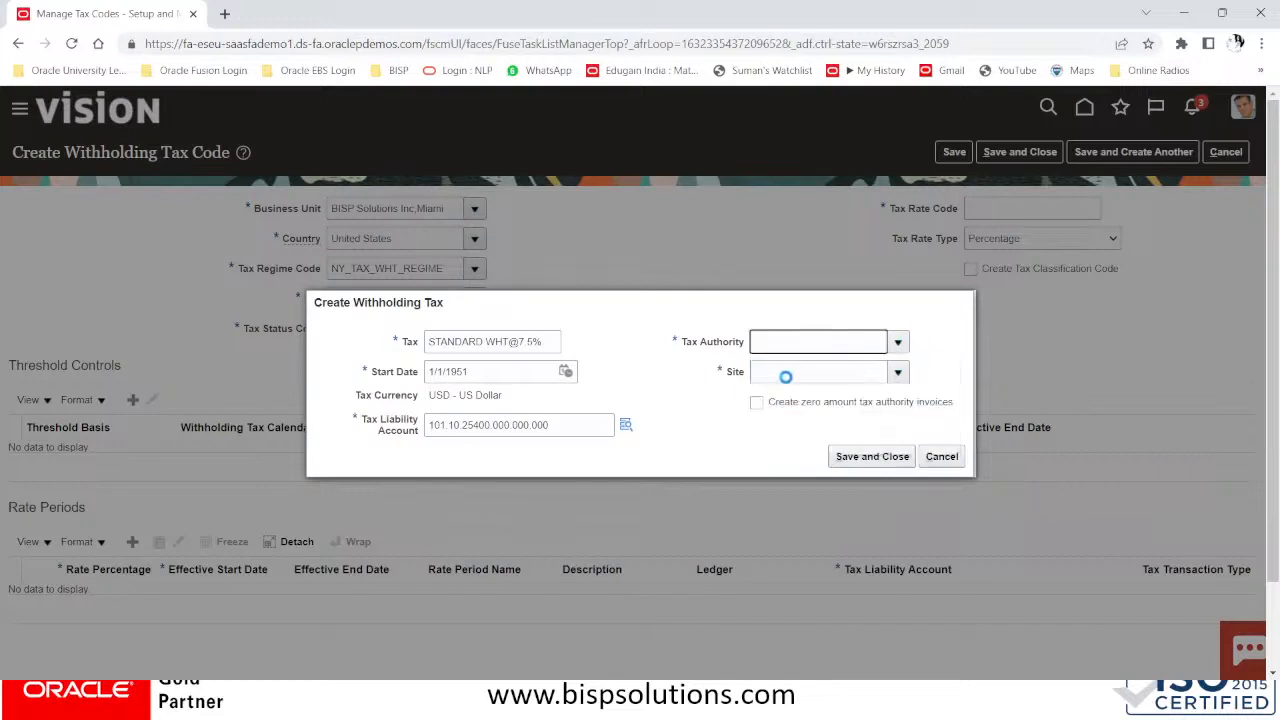
left_click(897, 372)
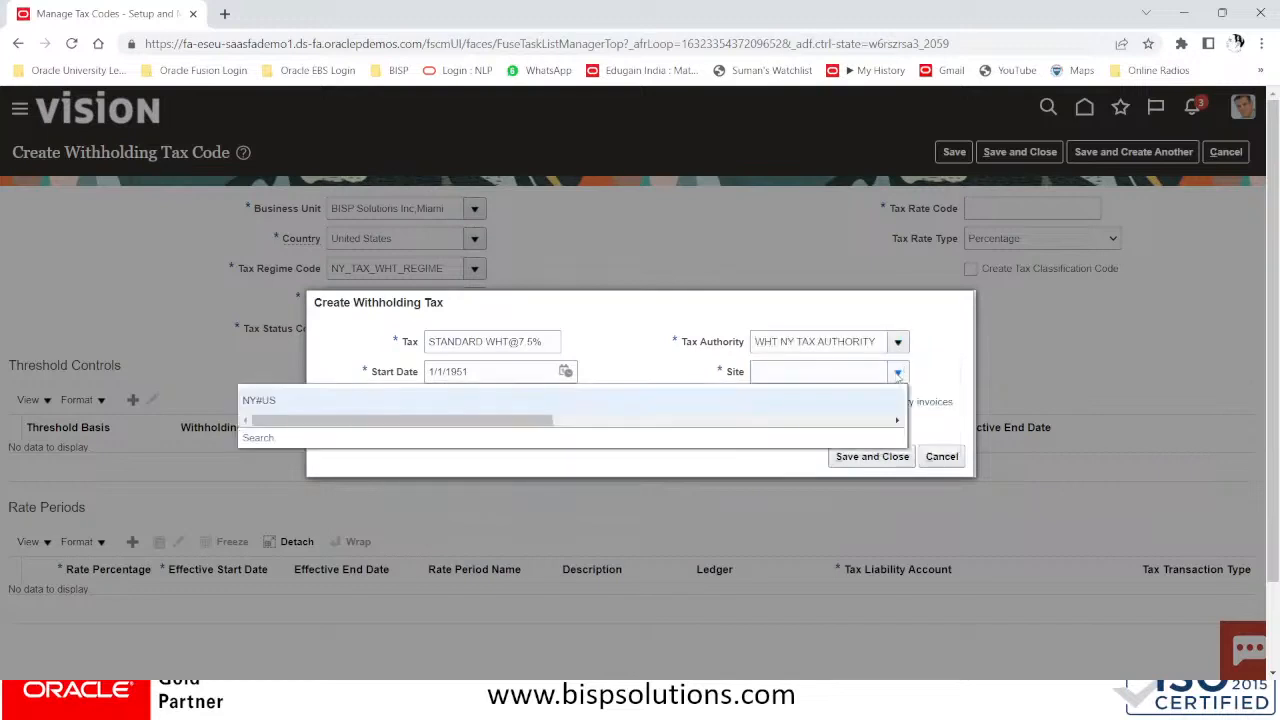
left_click(329, 401)
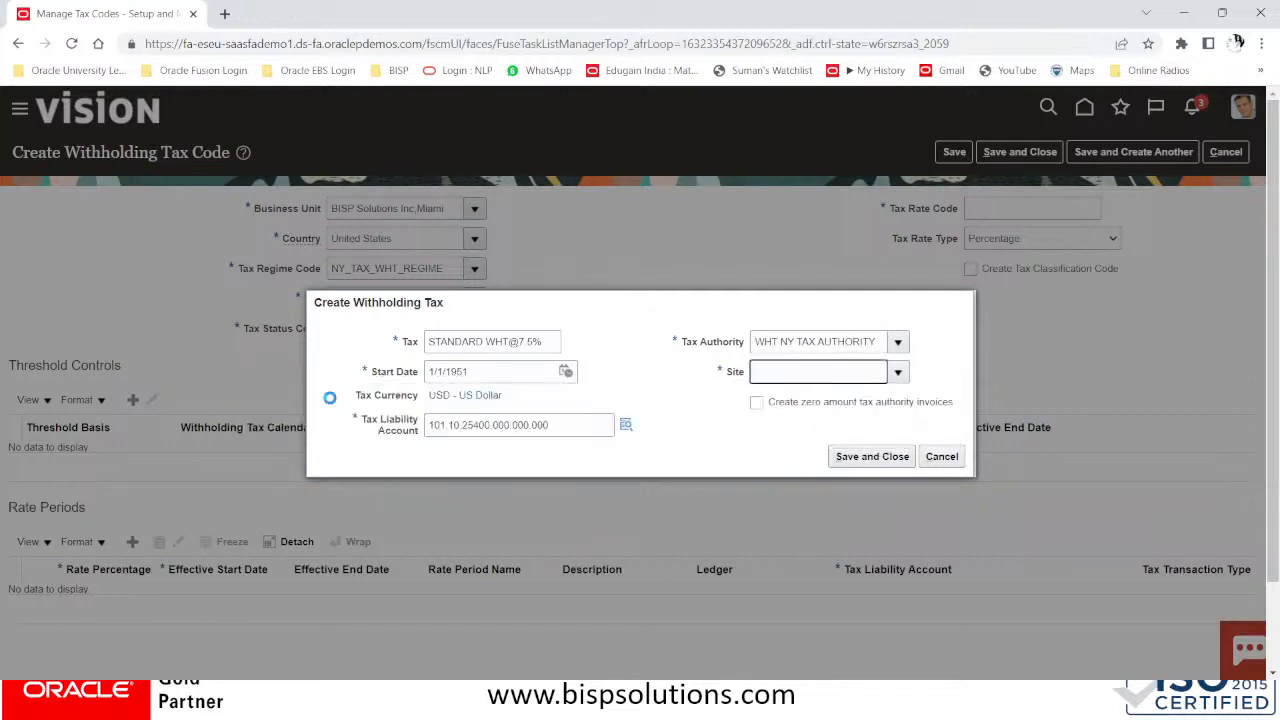
left_click(896, 464)
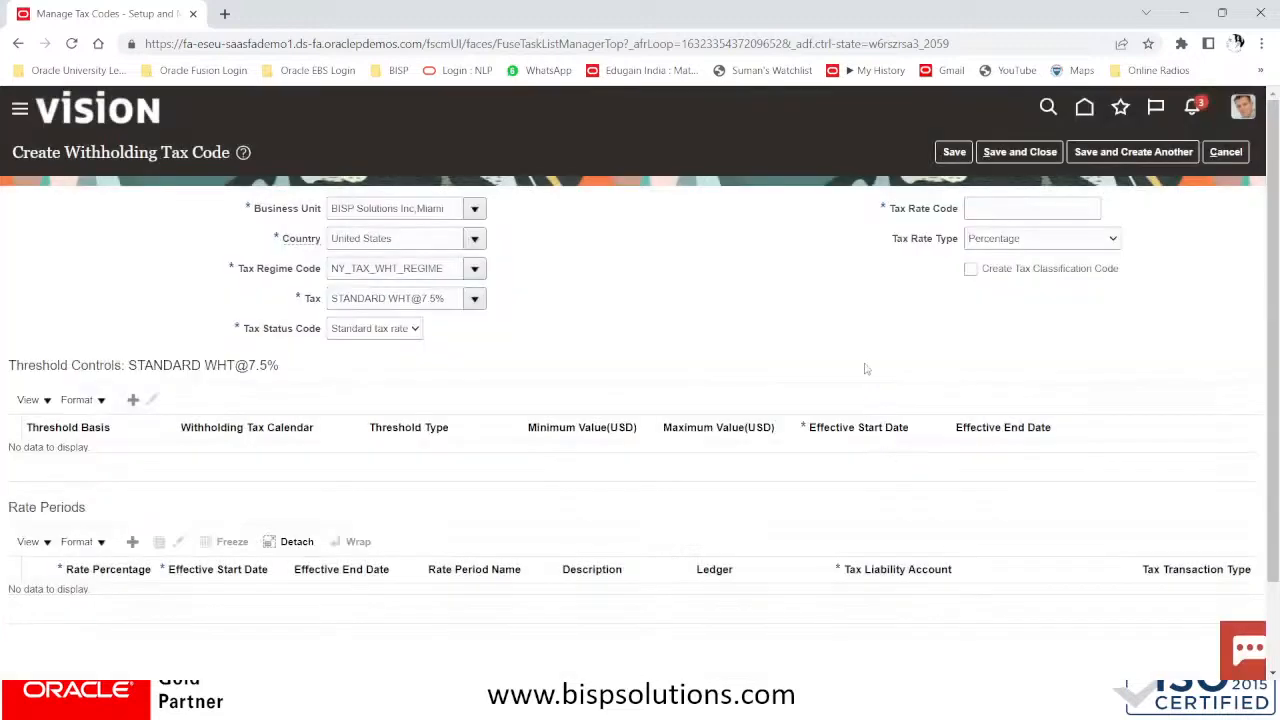
left_click(357, 333)
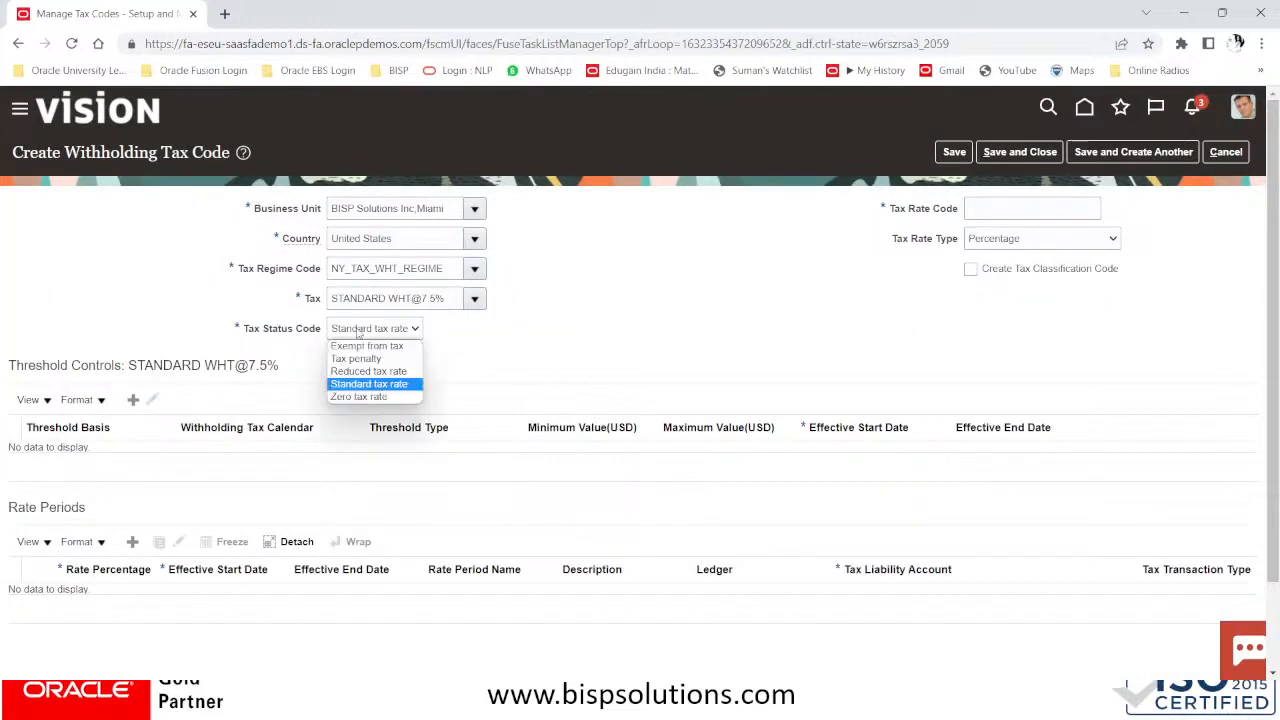
left_click(364, 386)
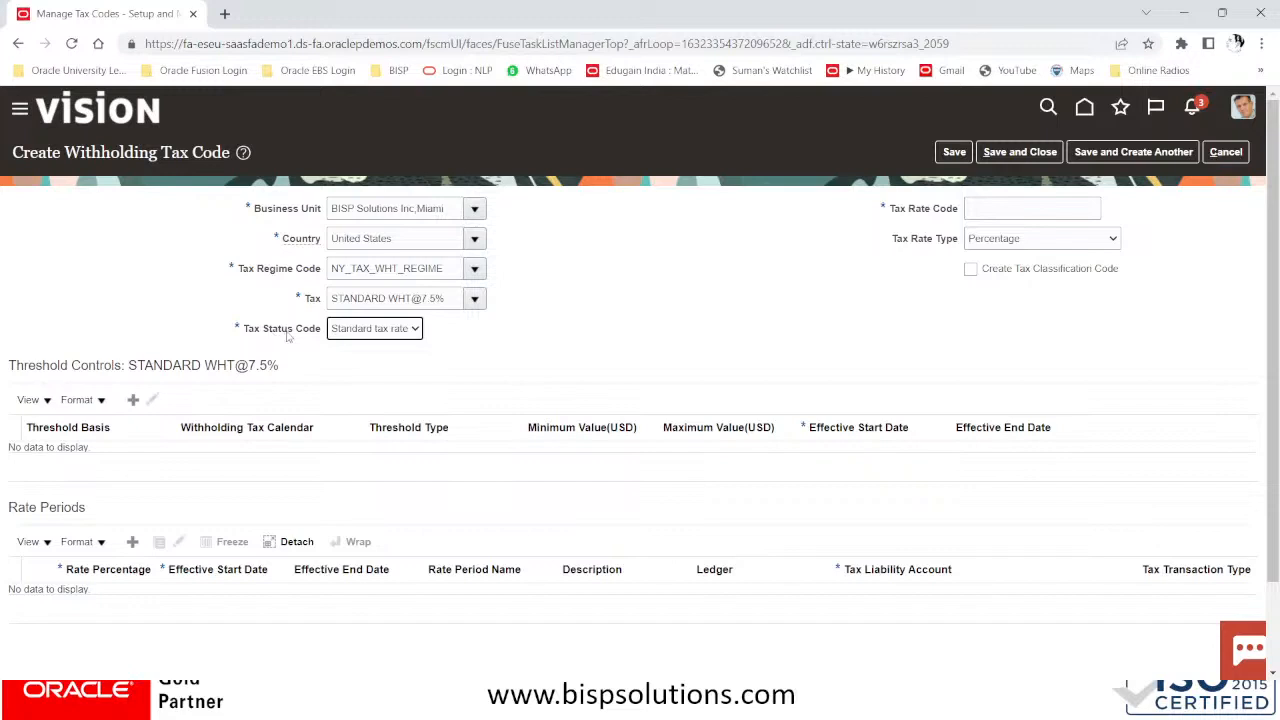
left_click(365, 332)
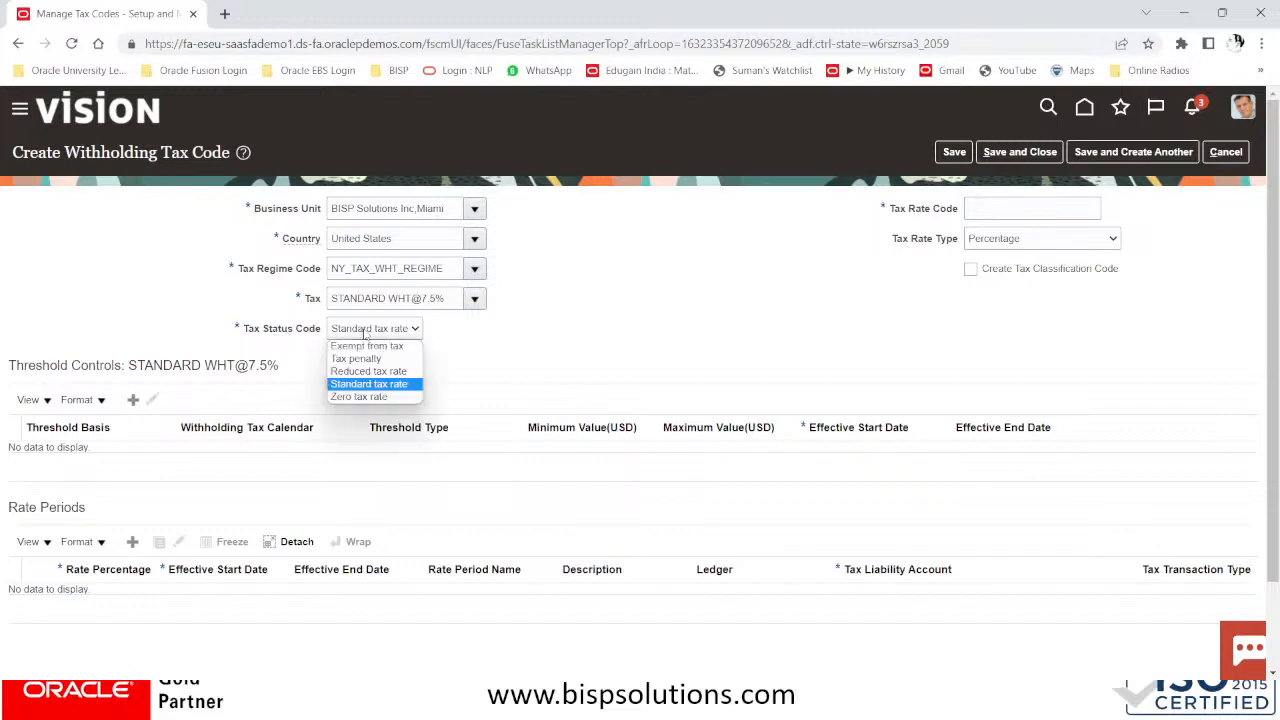
left_click(360, 388)
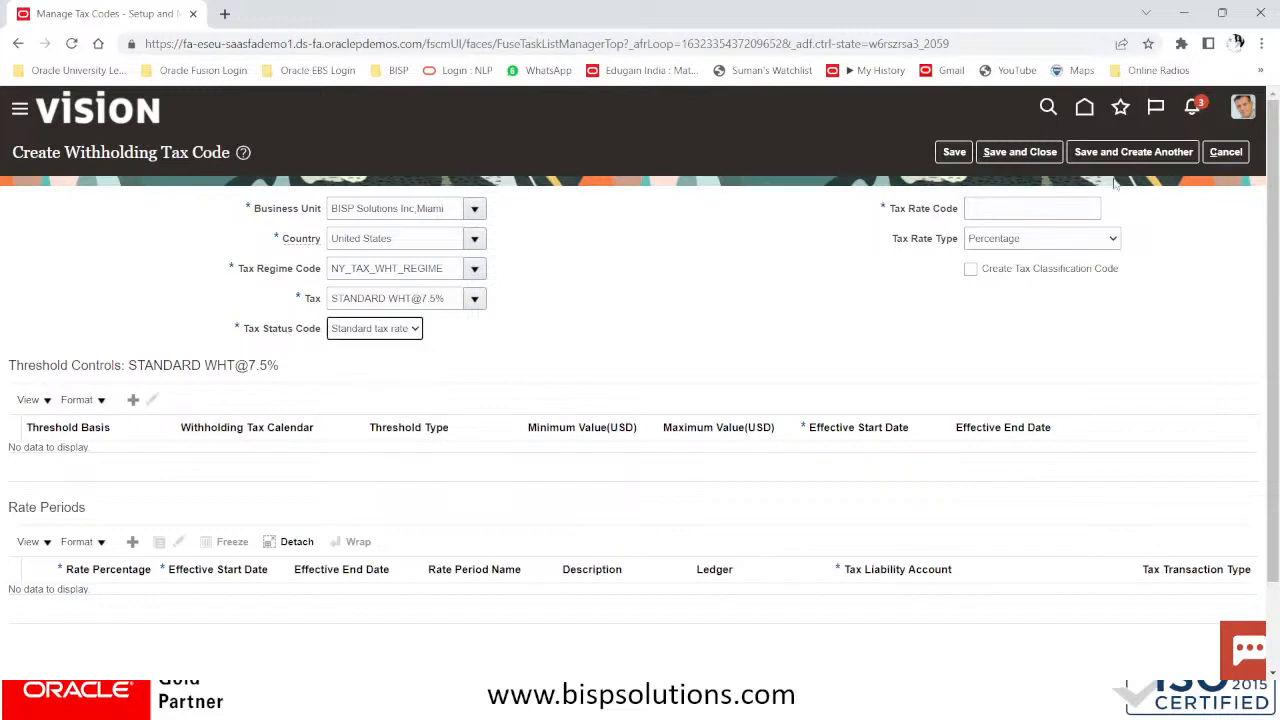
left_click(1022, 207)
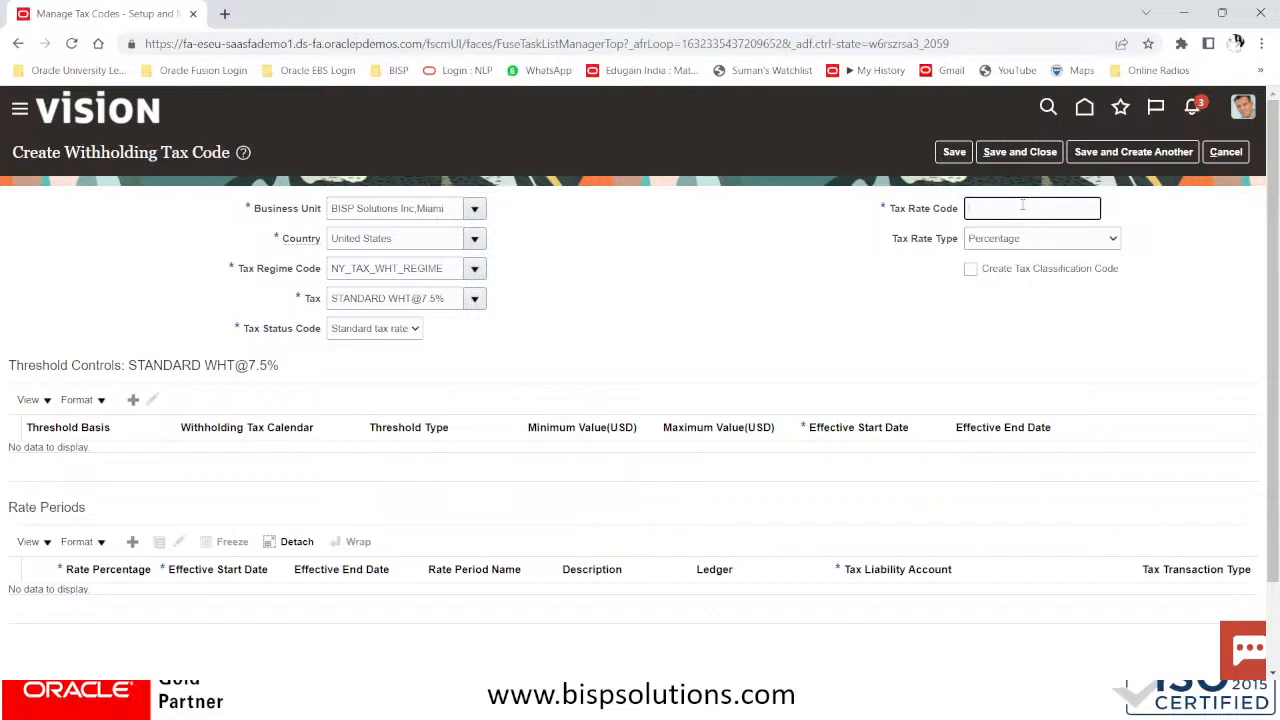
type("WHT@7.5%")
Add a rate period row with Rate Percentage 7.5 and Effective Start Date 01/01/51
scroll(140, 500, "down", 2)
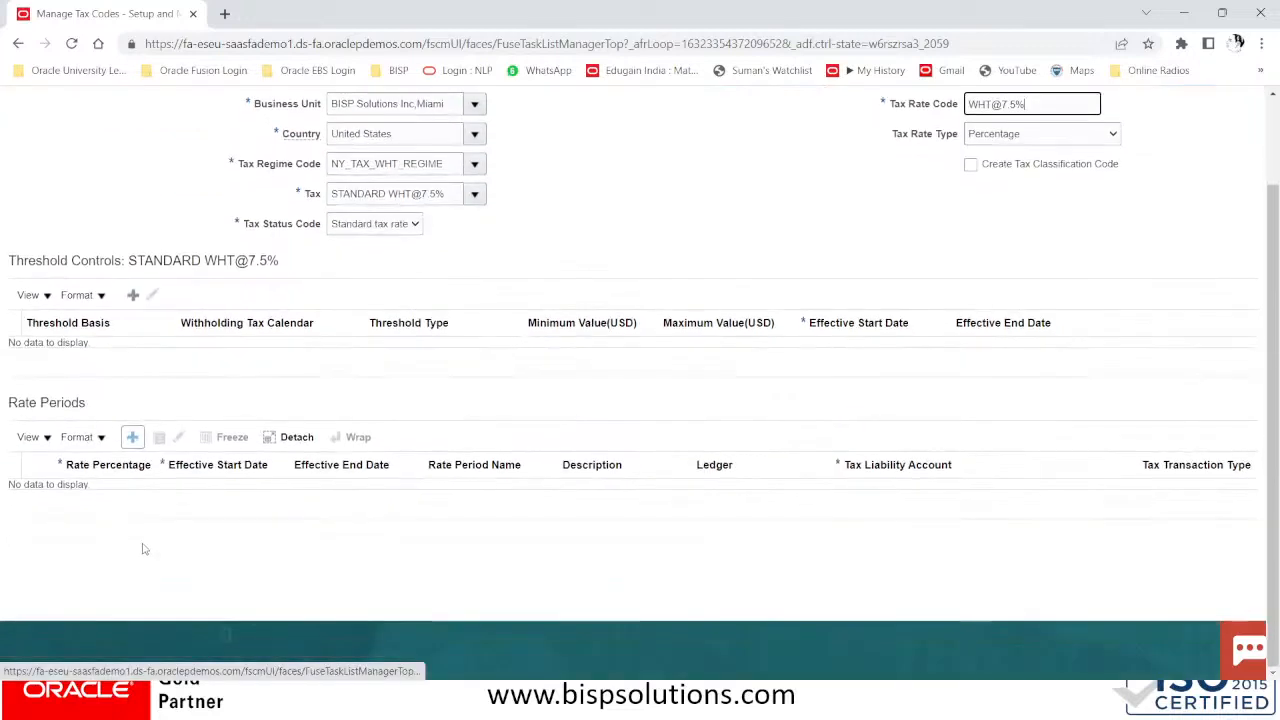
left_click(133, 440)
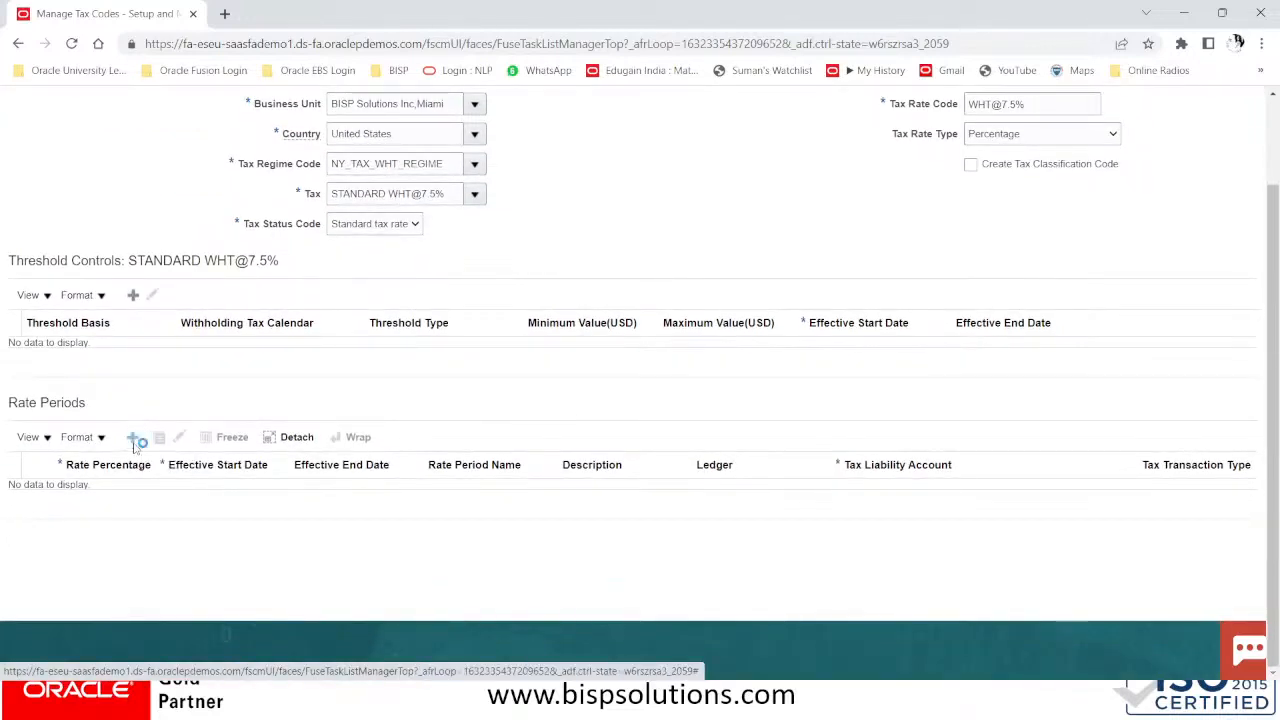
left_click(71, 492)
type("7")
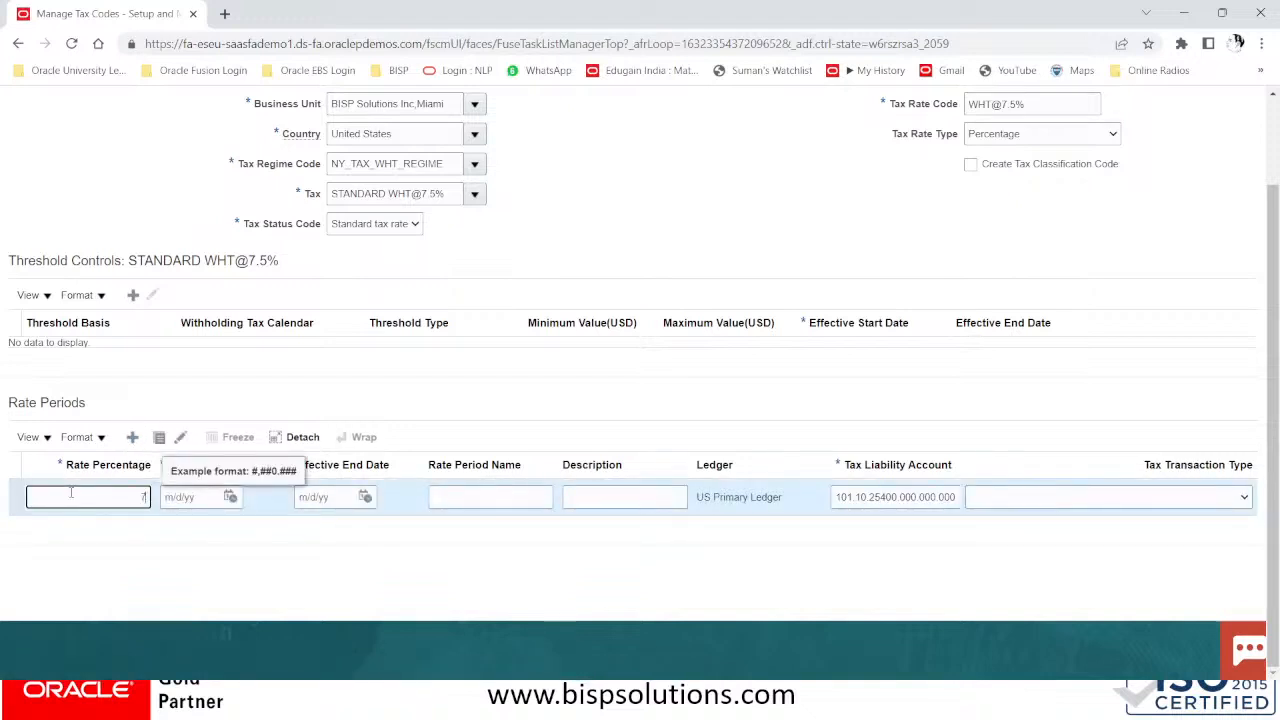
type(".5")
key("Tab")
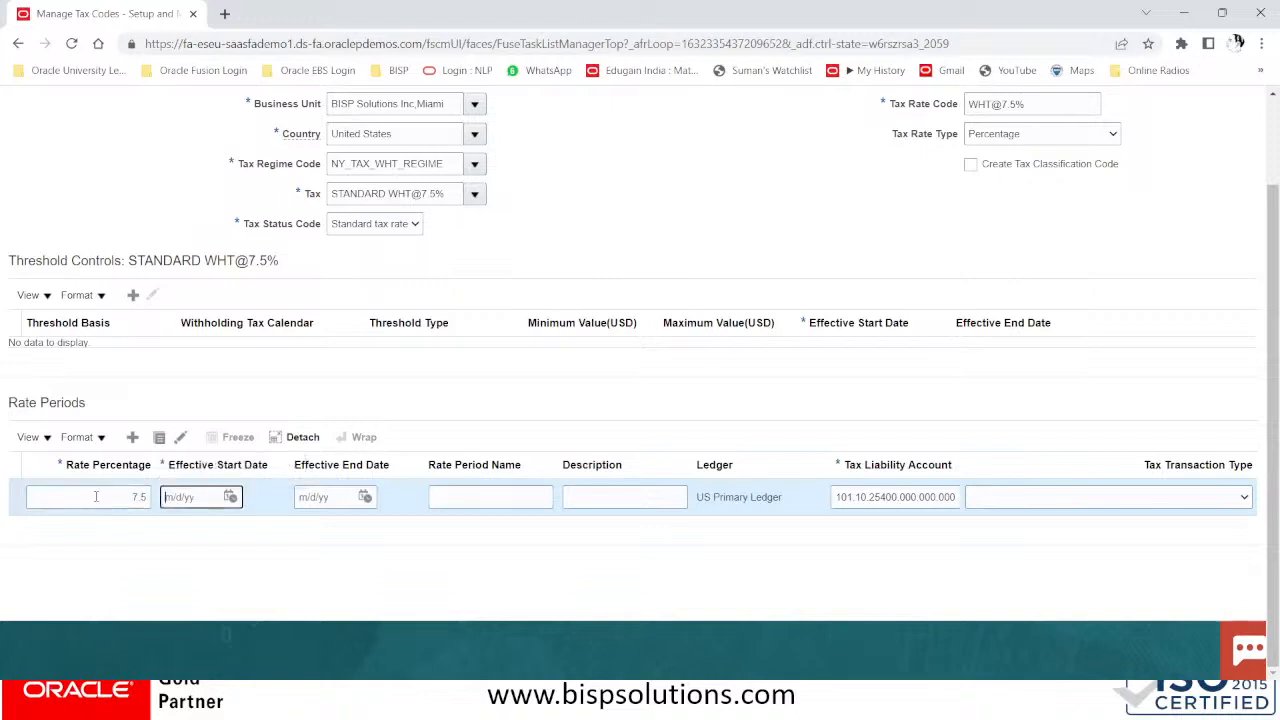
left_click(185, 505)
type("01/01")
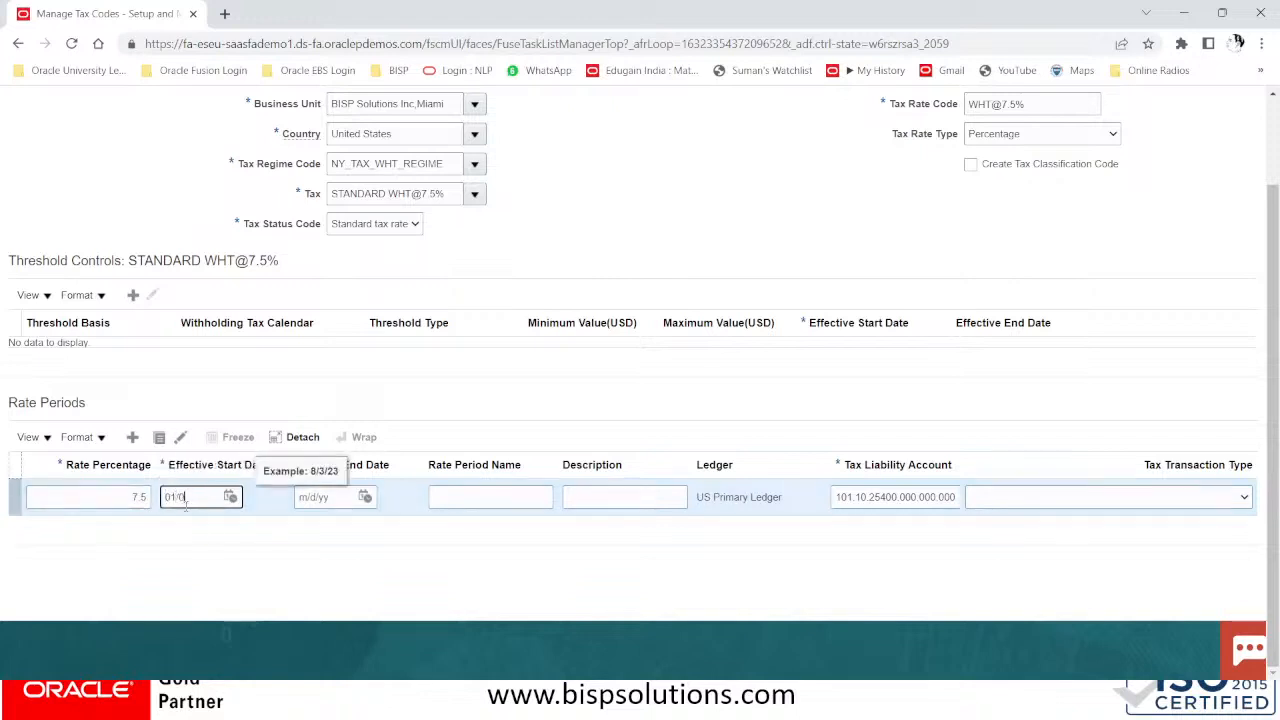
type("/51")
key("Tab")
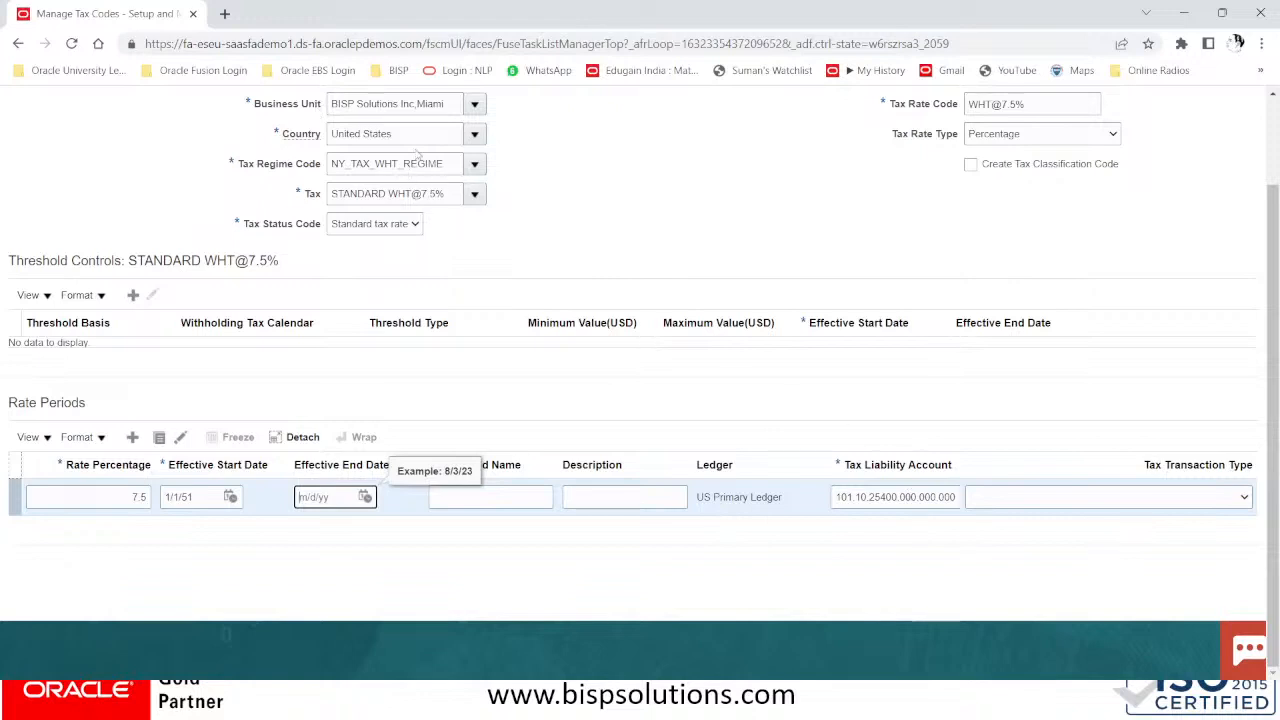
scroll(640, 376, "up", 2)
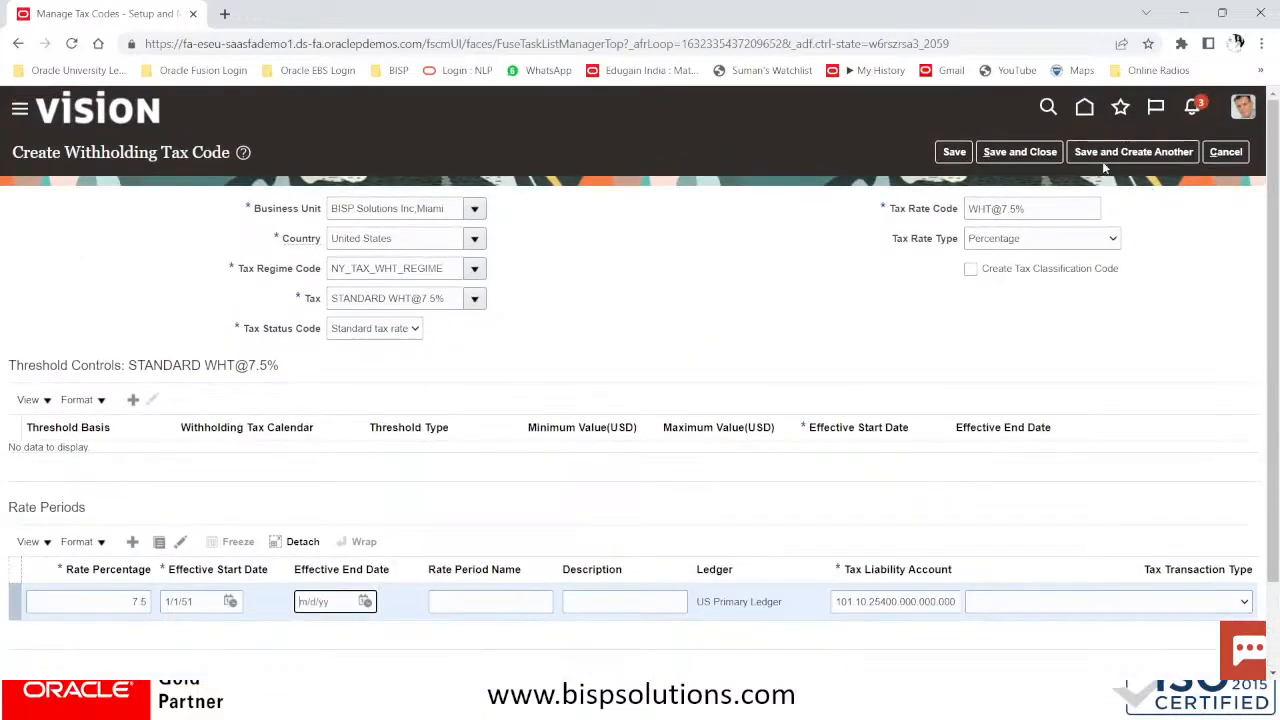
left_click(1018, 152)
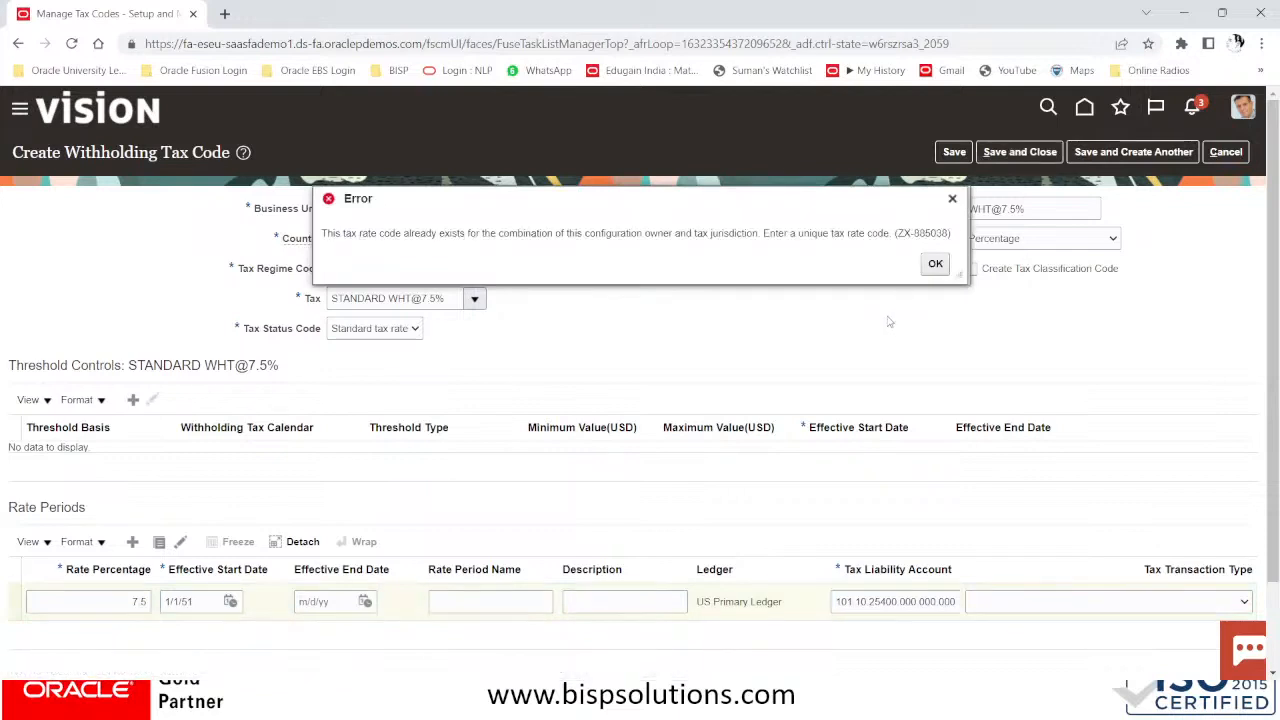
left_click(935, 263)
left_click(992, 208)
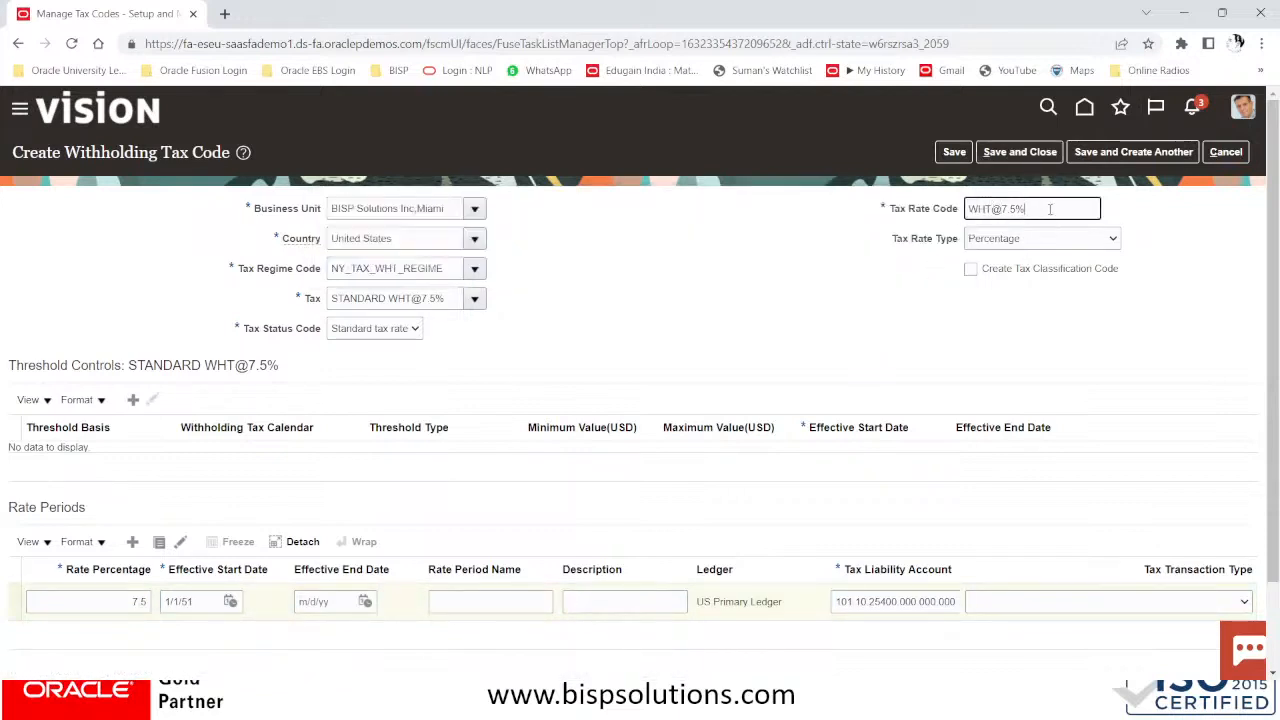
key("BackSpace")
key("BackSpace")
key("BackSpace")
key("BackSpace")
key("BackSpace")
key("BackSpace")
key("BackSpace")
key("BackSpace")
type("NY WHT@7.5%")
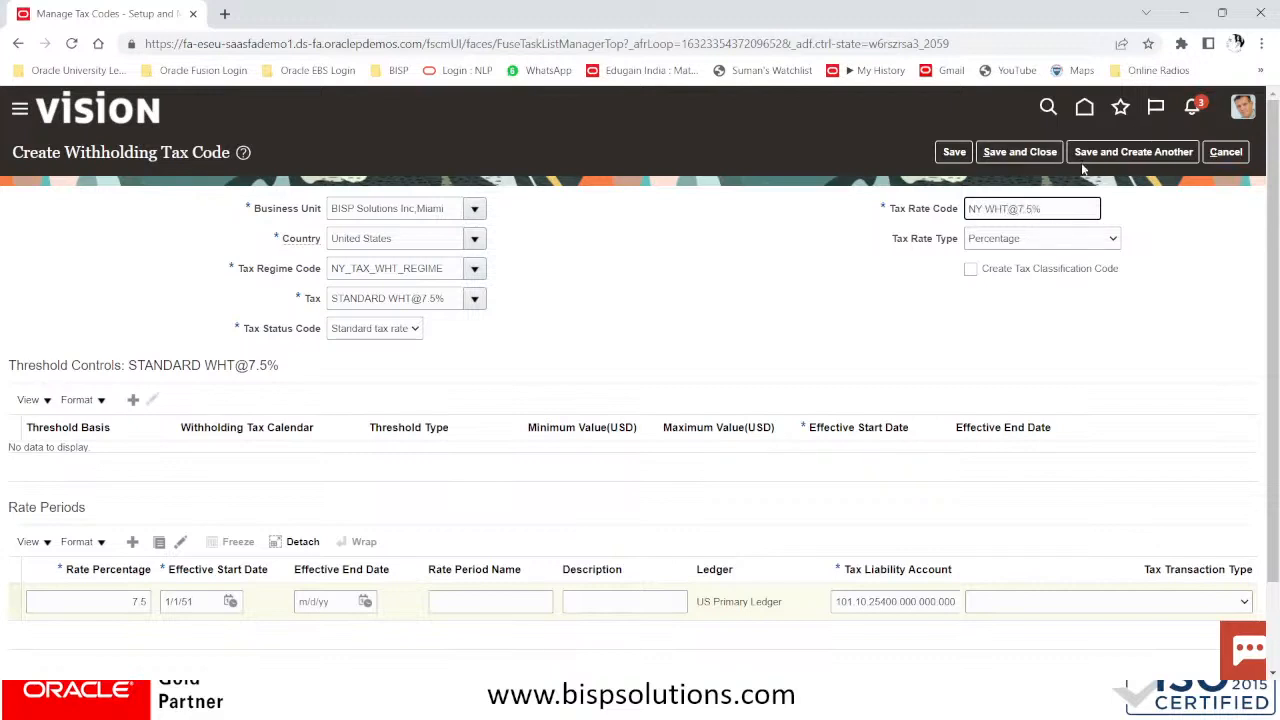
left_click(1043, 156)
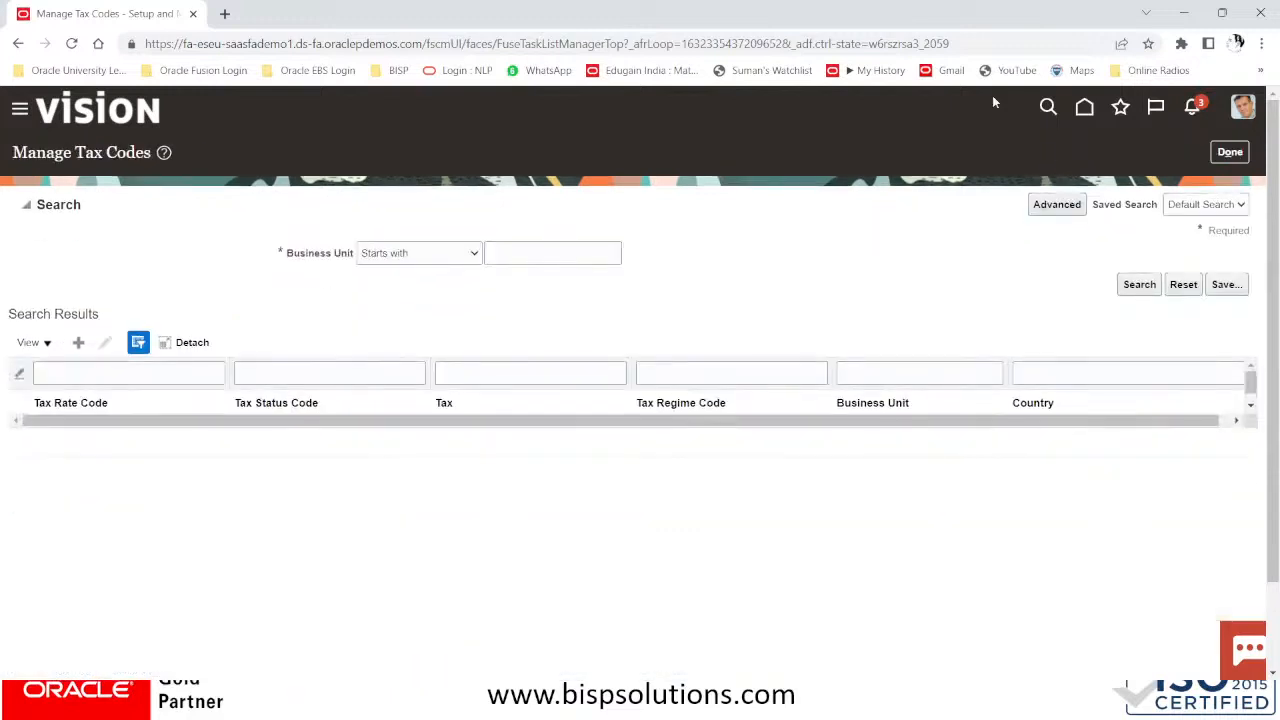
Close Manage Tax Codes and launch the Manage Withholding Tax Classifications task from the Payables setup list
left_click(1230, 152)
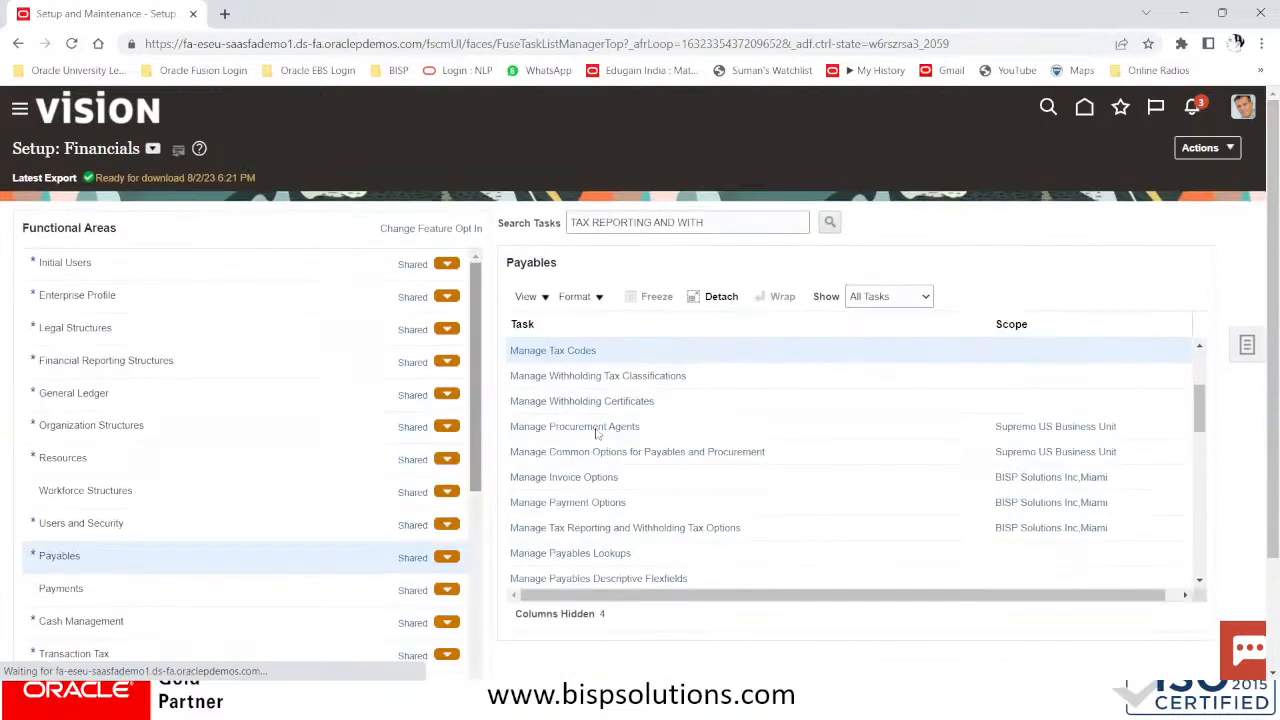
left_click(560, 377)
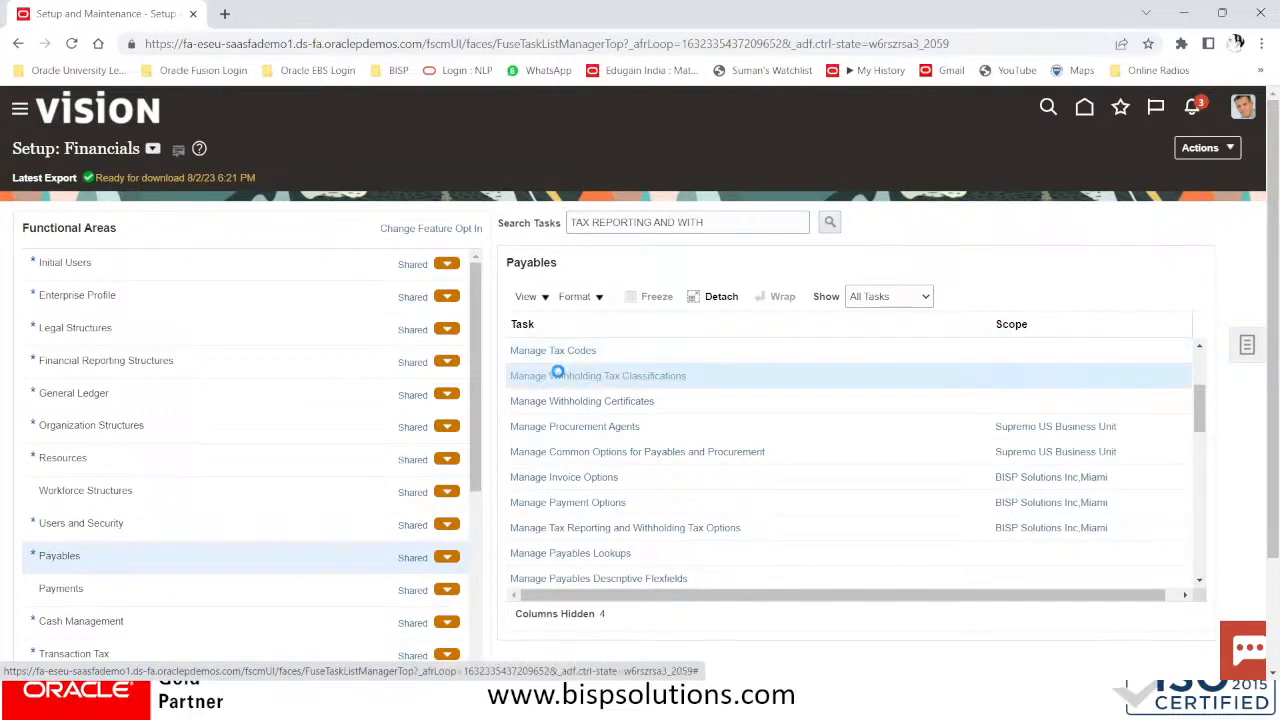
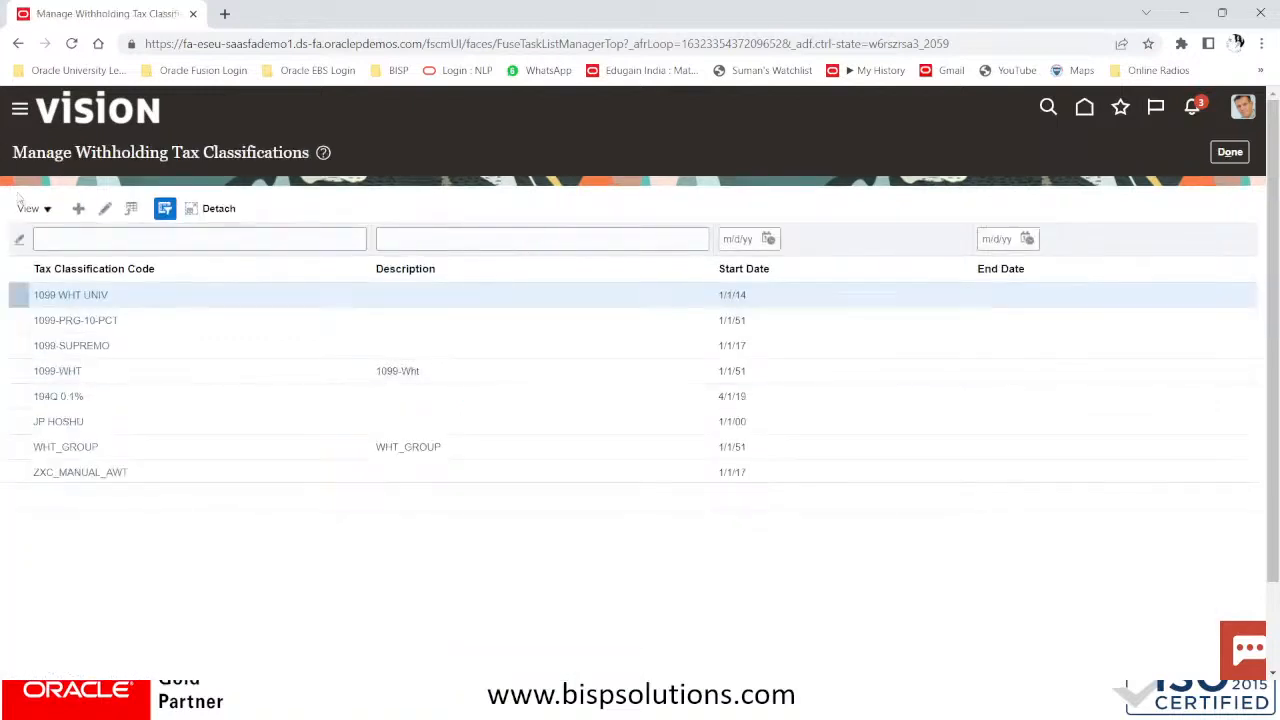
Create withholding tax classification NY_WHT_GROUP with description NY_WHT_GROUP
left_click(78, 209)
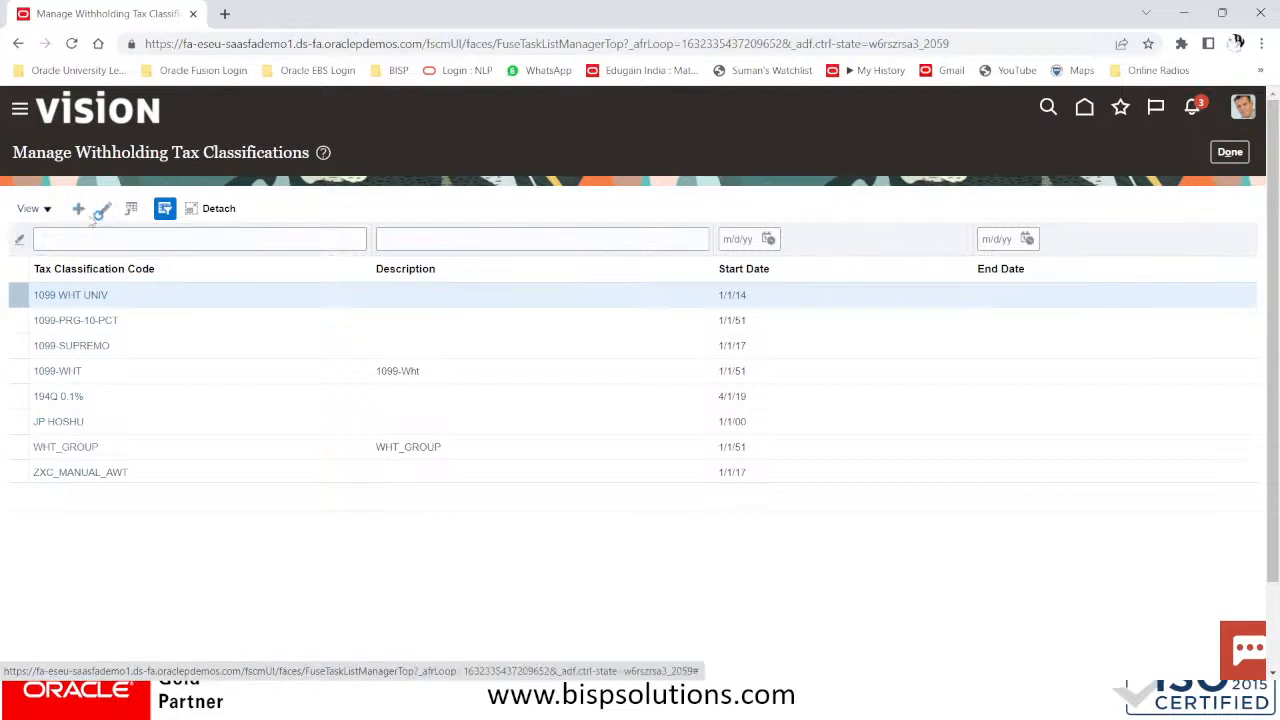
left_click(396, 213)
type("NY")
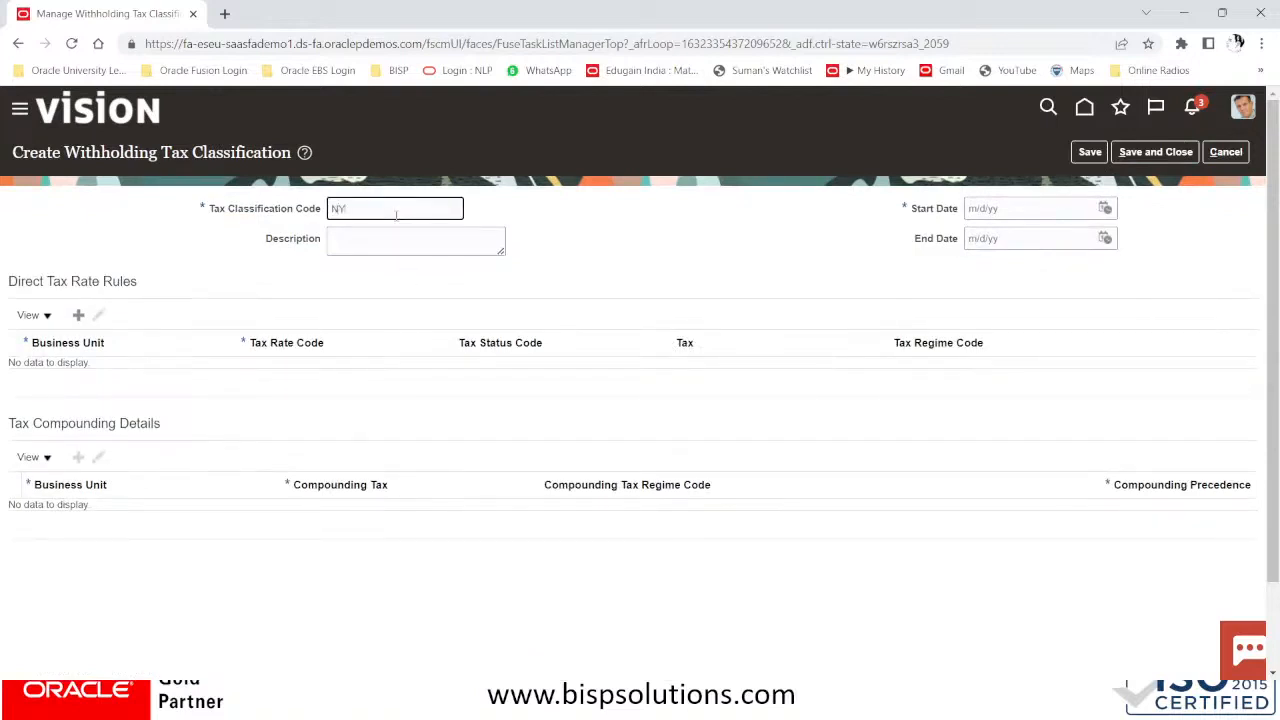
type("_WHT_GROUP")
left_click_drag(458, 210, 283, 215)
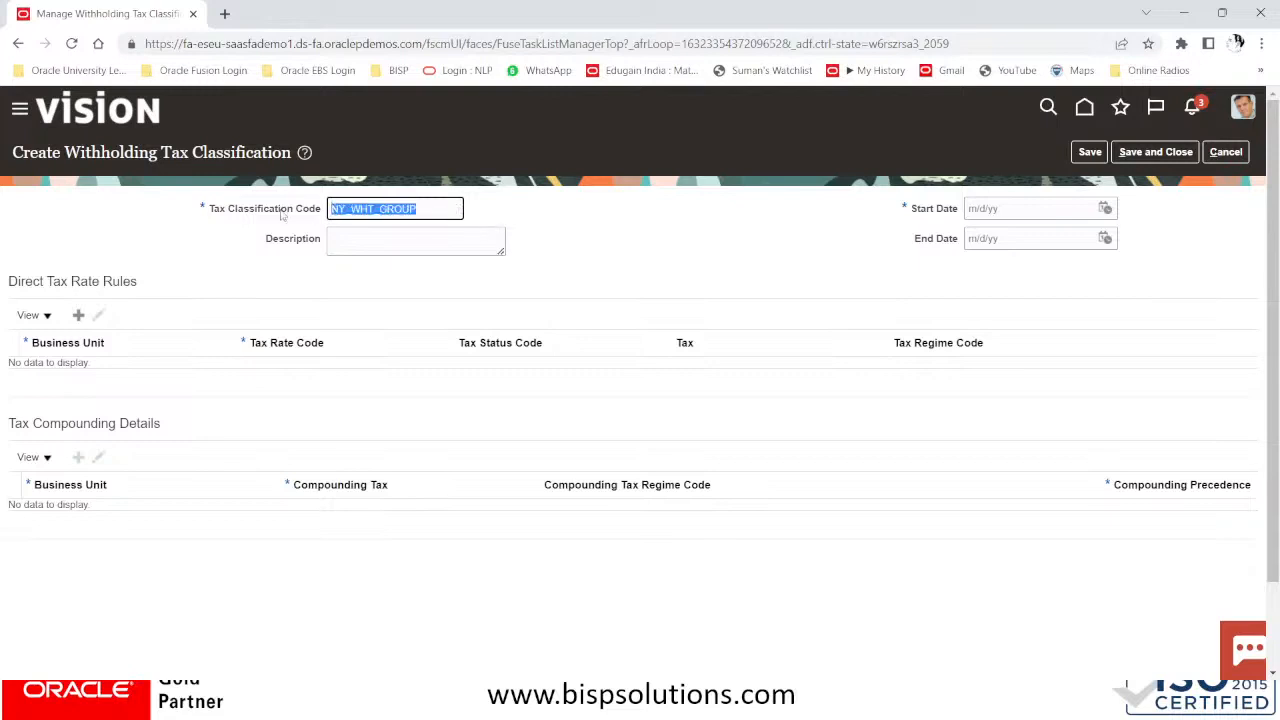
key("ctrl+c")
left_click(340, 240)
key("ctrl+v")
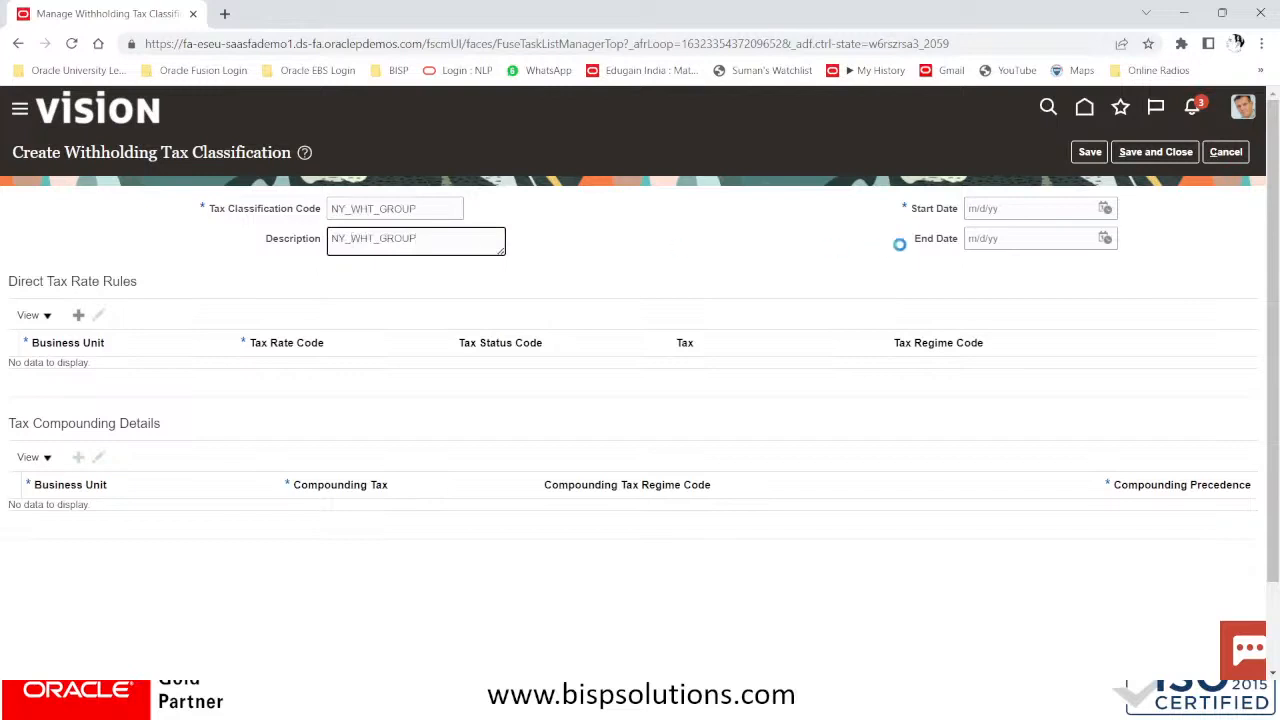
Set the start date to 01/01/51 and add a blank direct tax rate rule row
left_click(1034, 207)
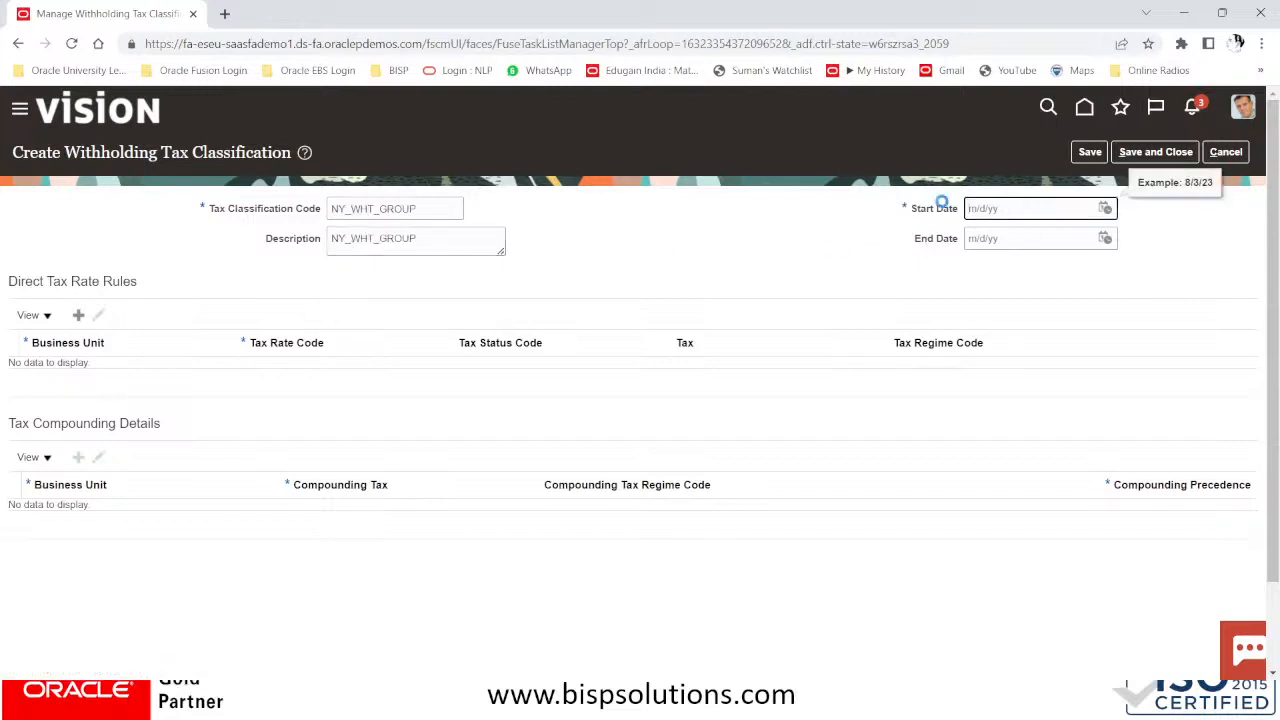
type("01/01/51")
key("Tab")
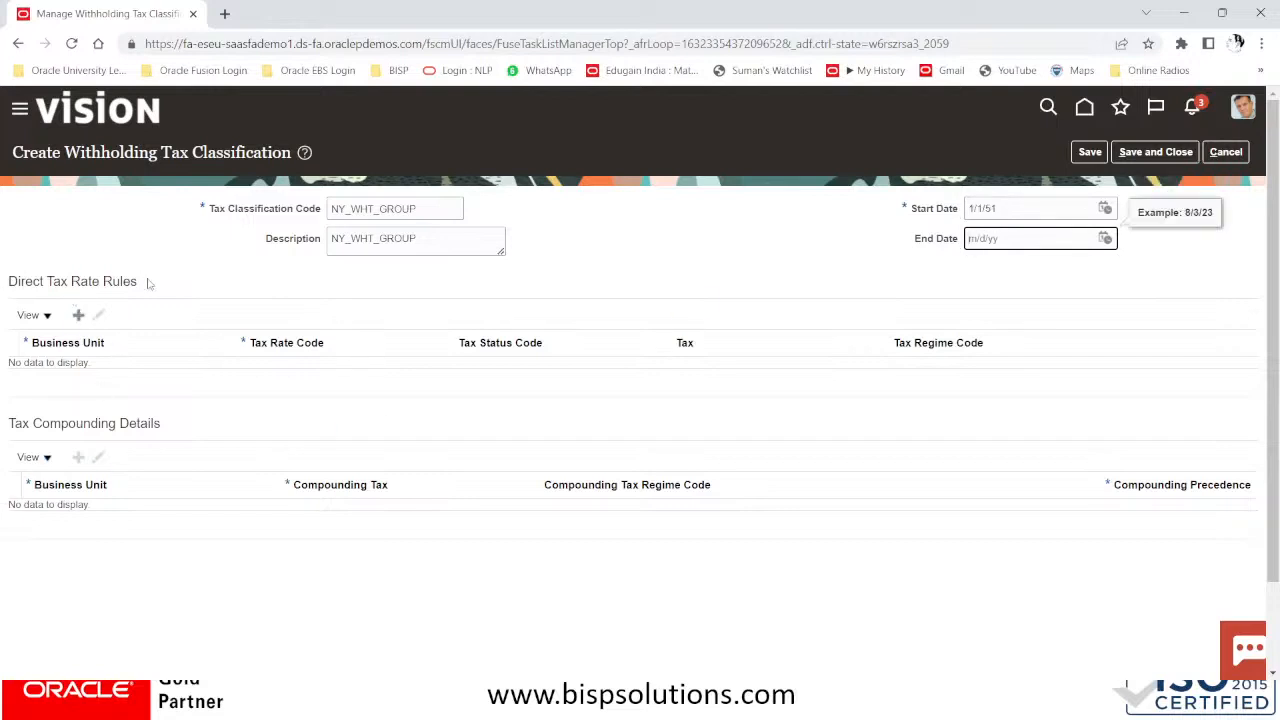
left_click(82, 317)
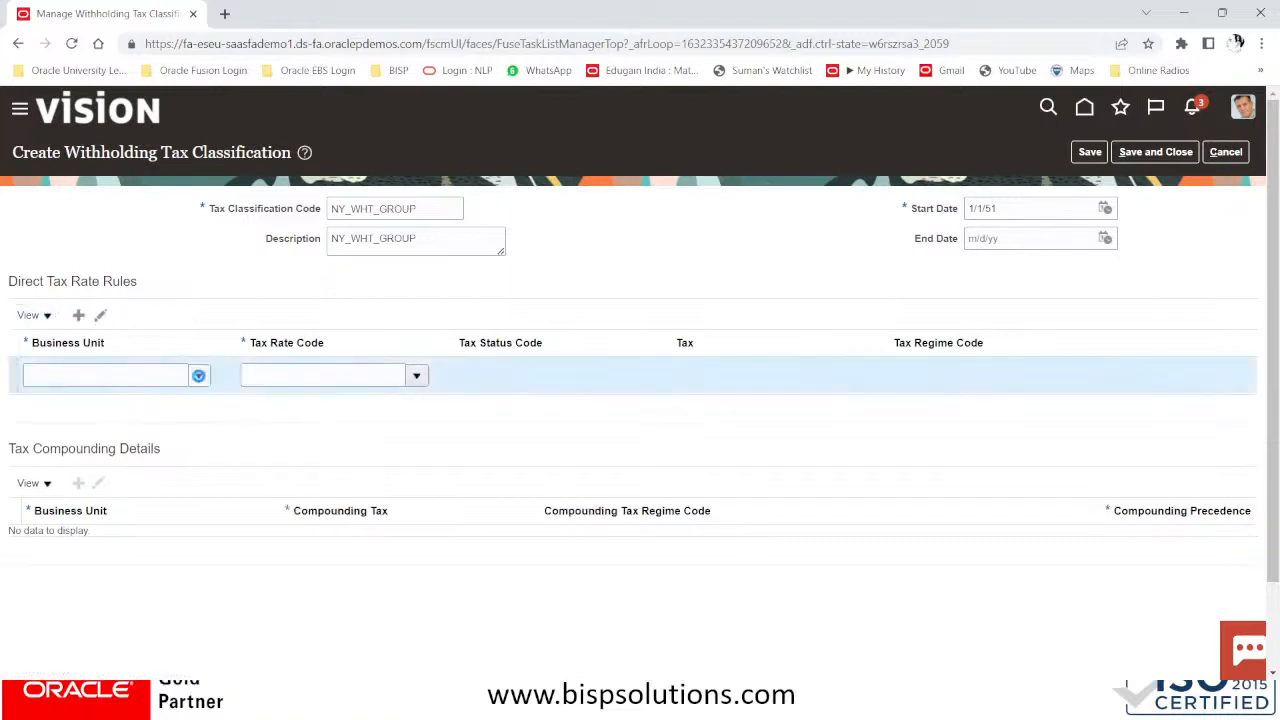
left_click(198, 375)
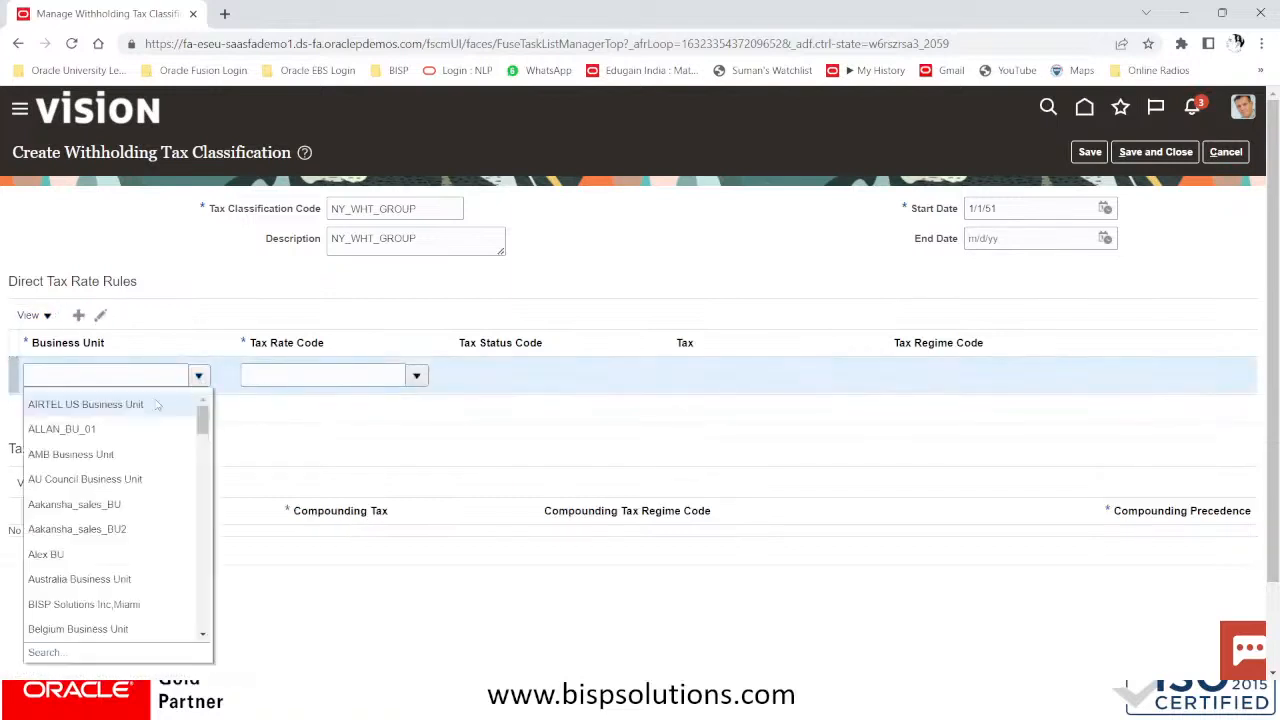
left_click(83, 605)
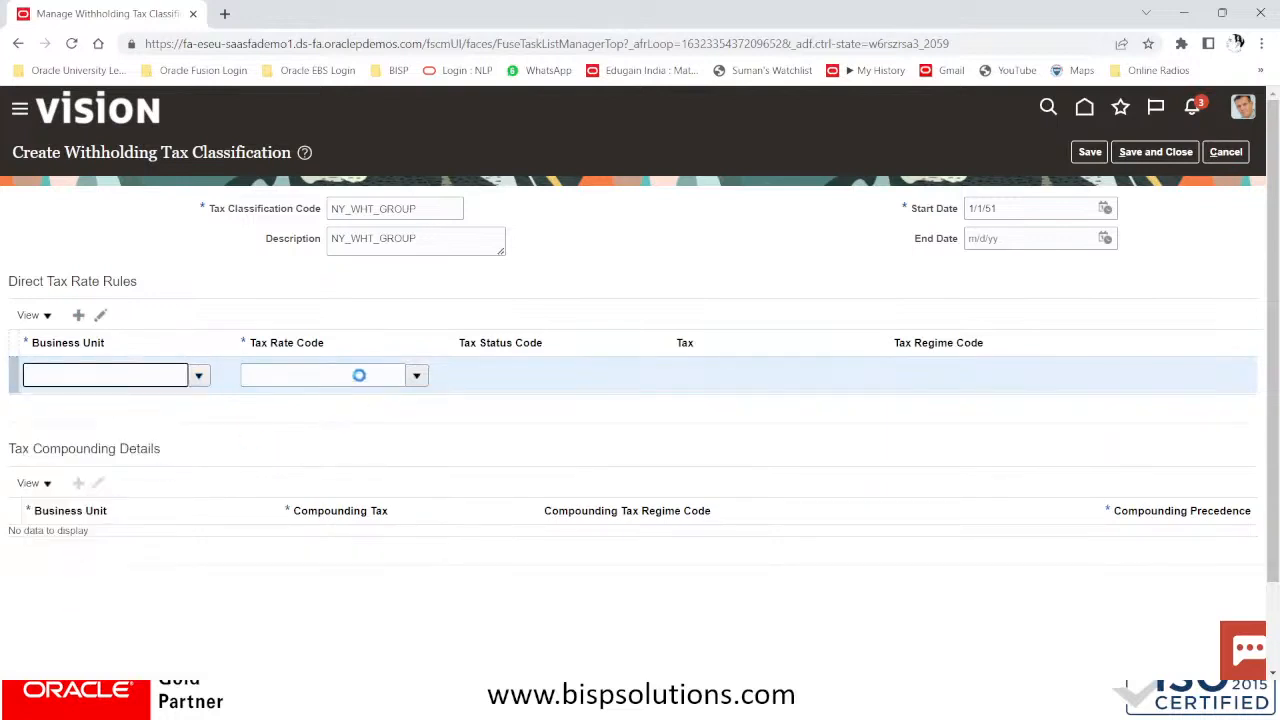
left_click(355, 375)
left_click(415, 377)
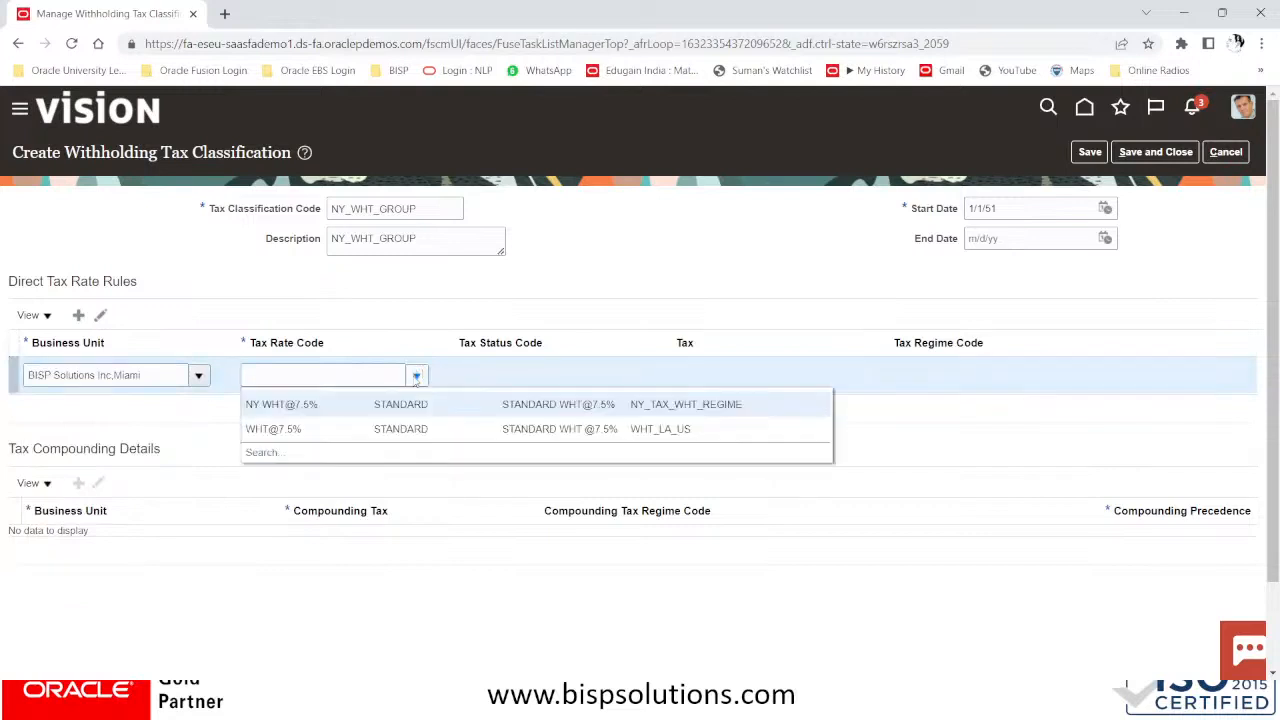
left_click(296, 404)
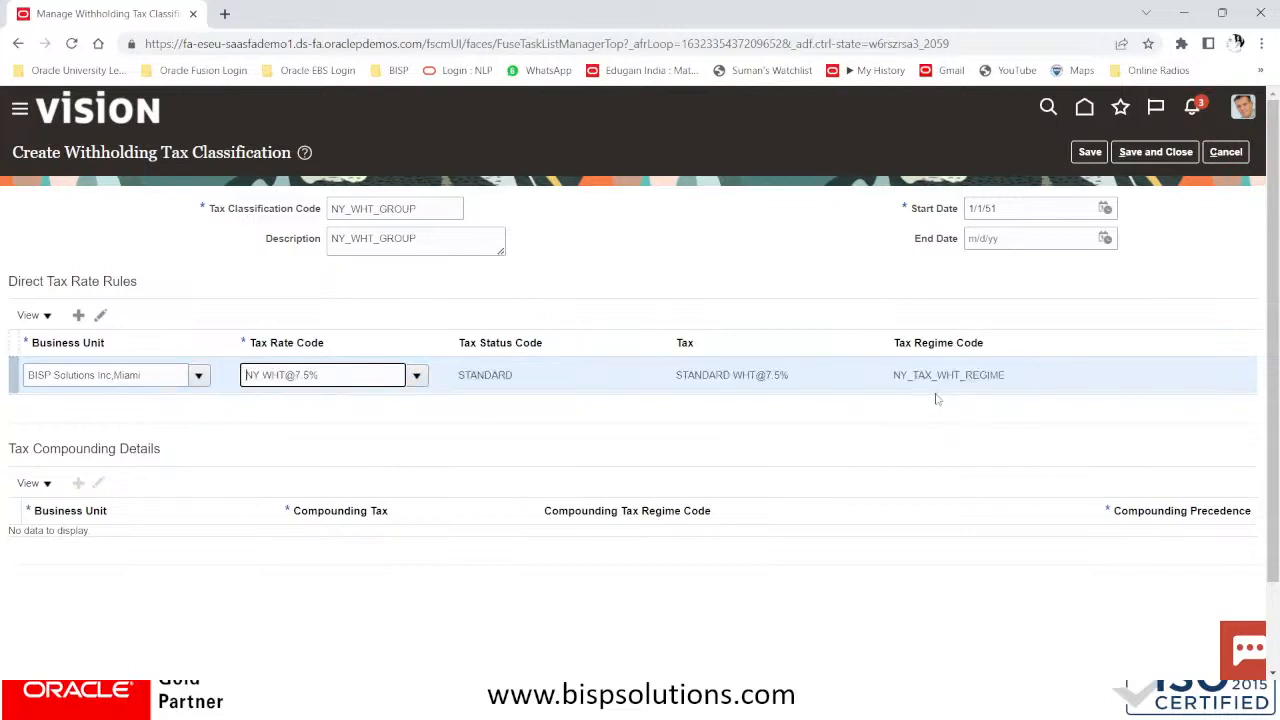
left_click(1180, 153)
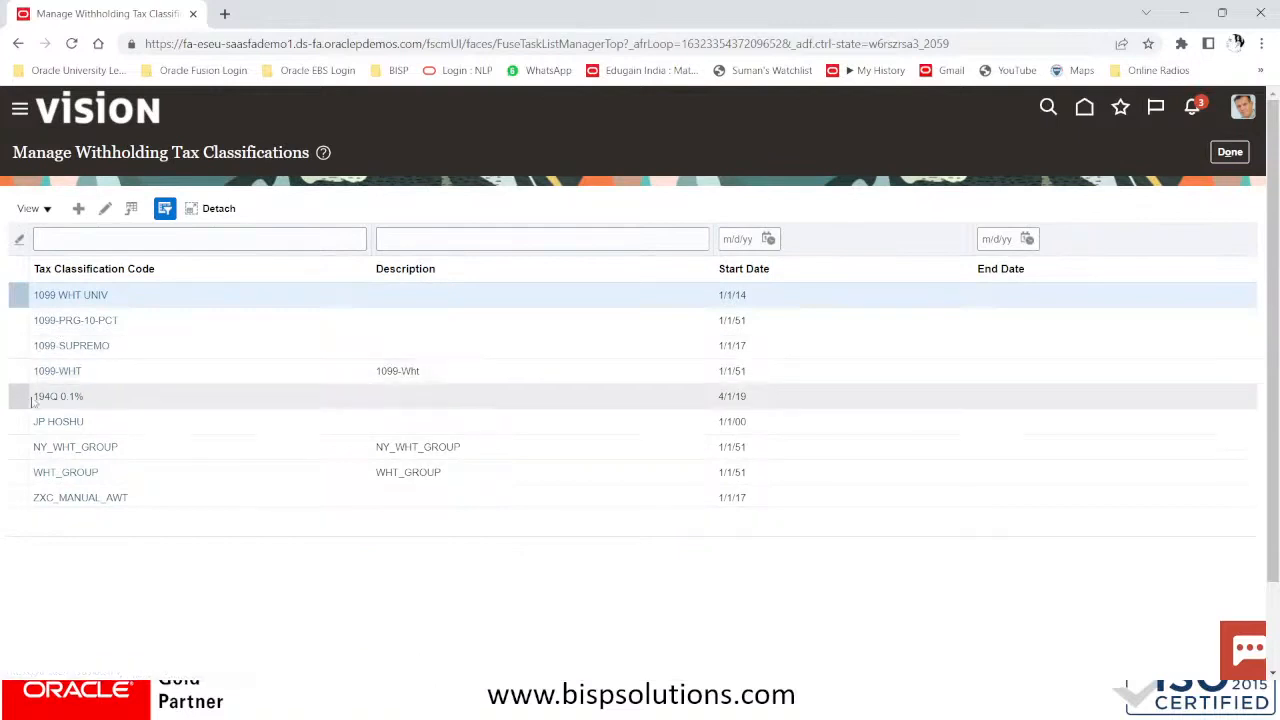
Finish with the classification list and go to the Procurement > Suppliers work area
left_click(136, 450)
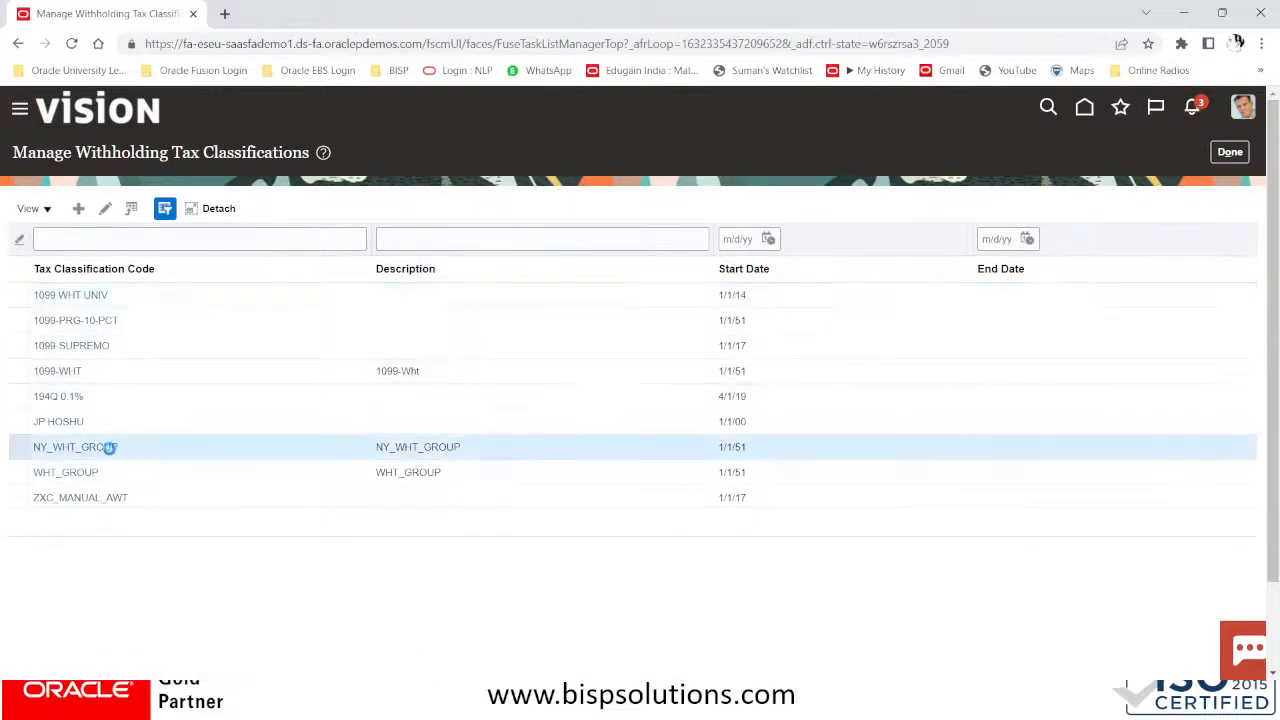
left_click(1213, 152)
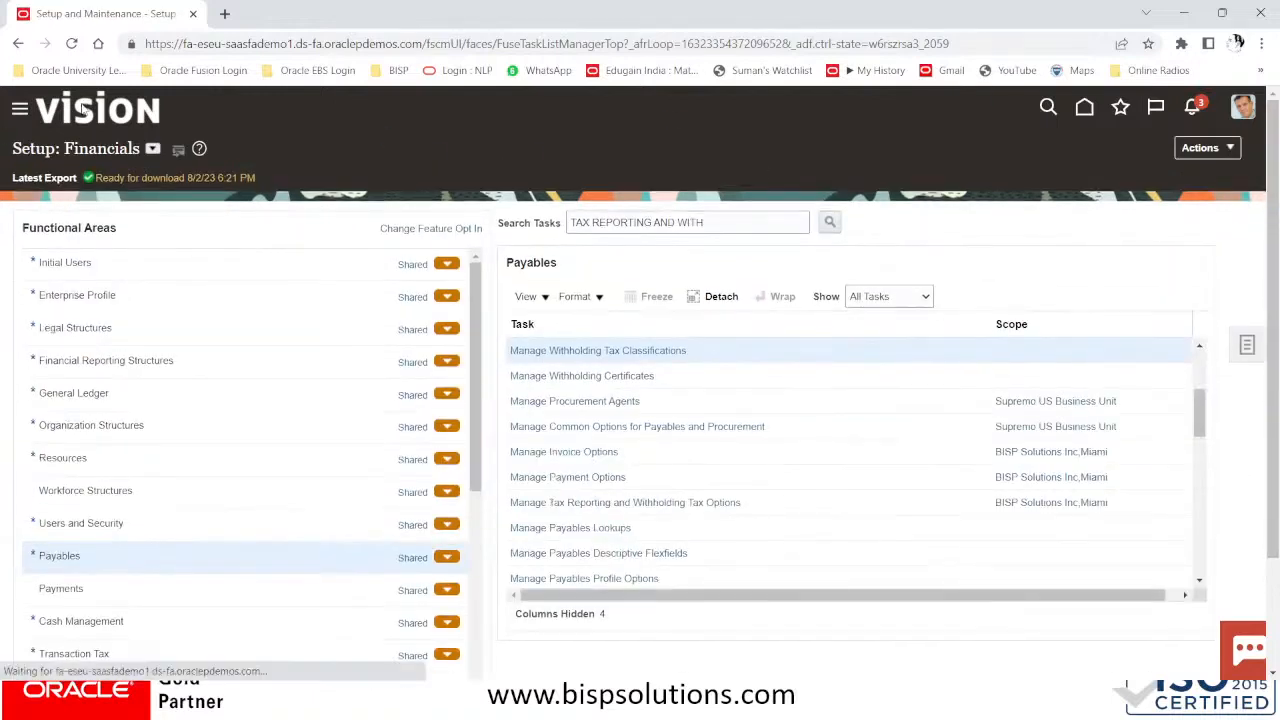
left_click(18, 110)
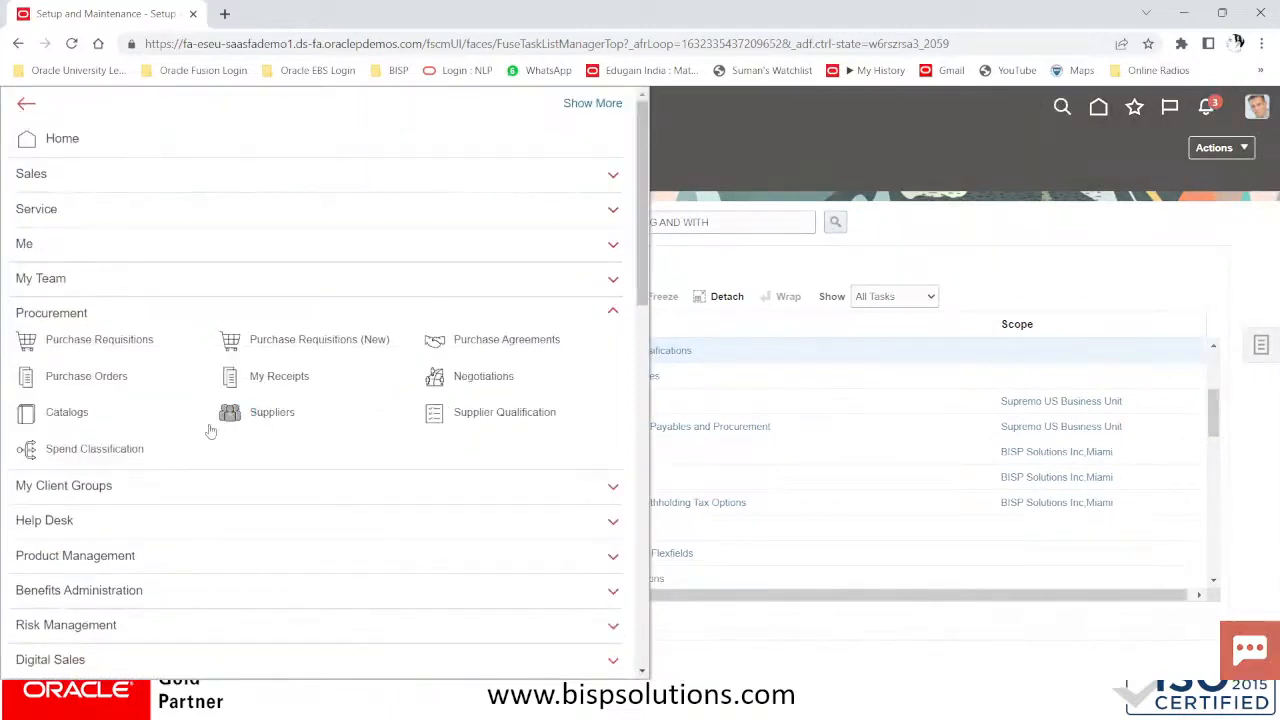
left_click(226, 424)
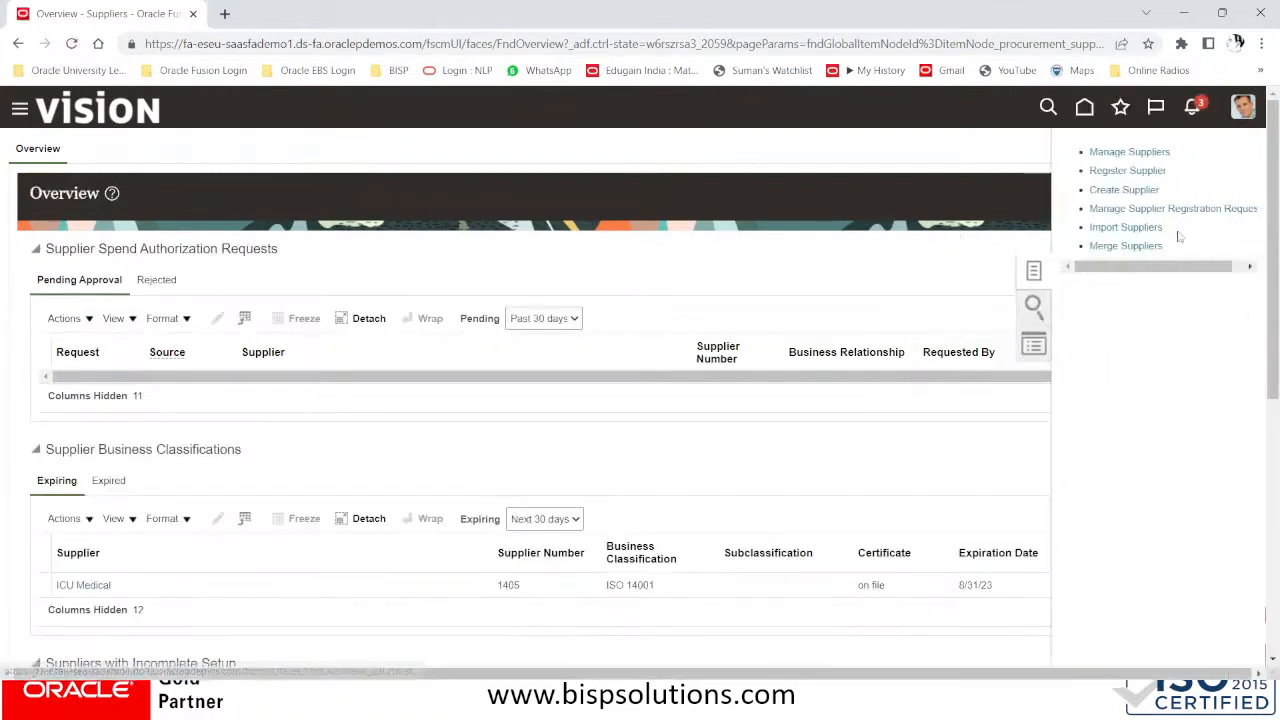
Search Manage Suppliers by keyword COMPUTE and open Computer Advance System Prop Martin
left_click(1129, 152)
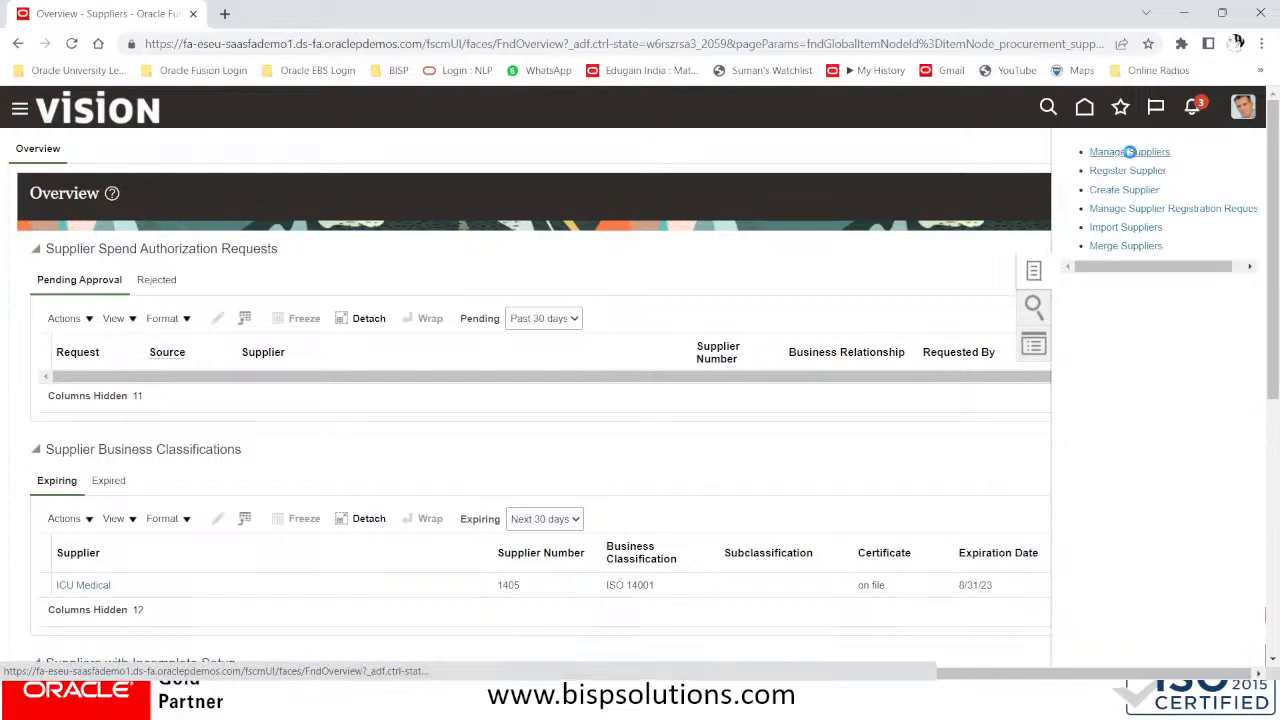
left_click(357, 296)
type("COMPUTER")
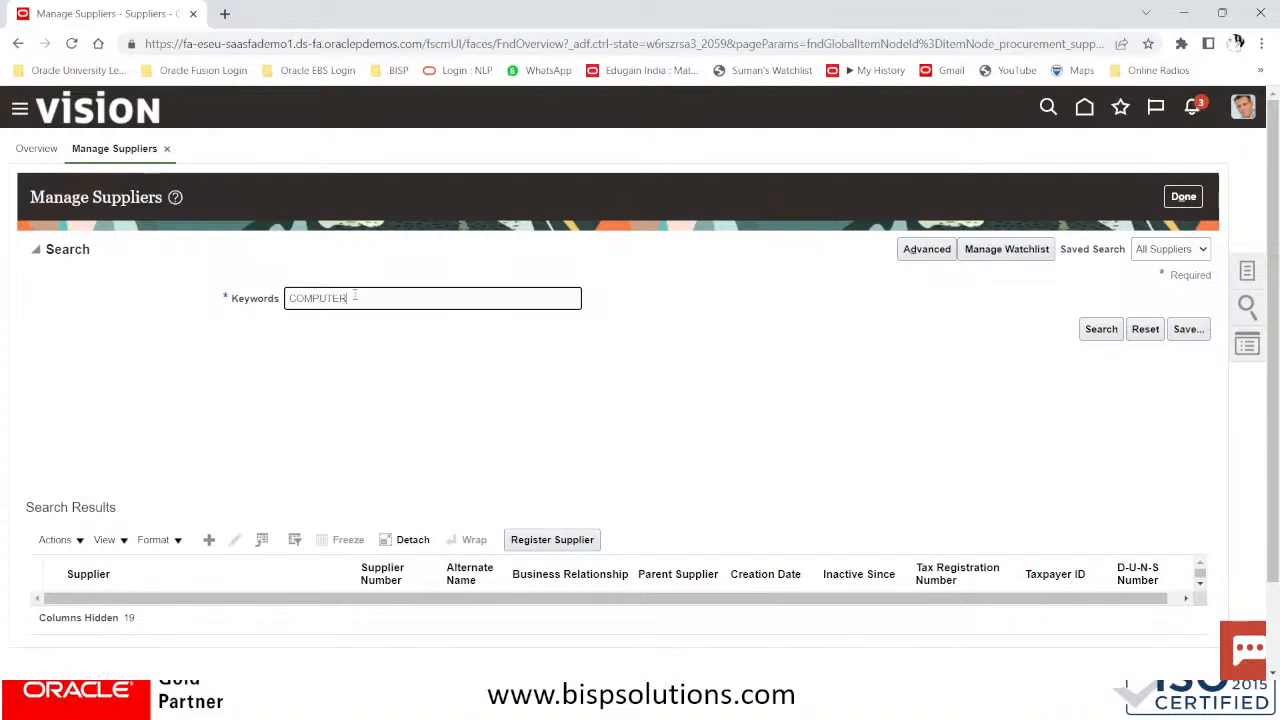
scroll(344, 530, "down", 2)
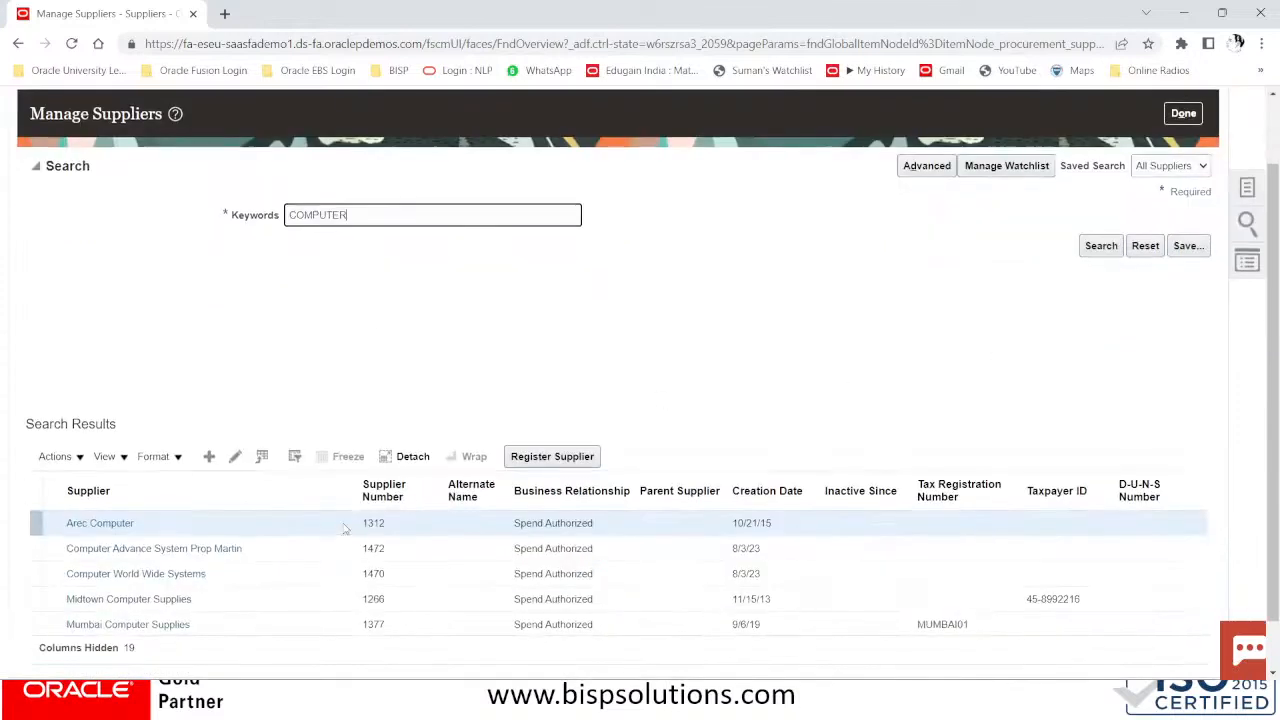
left_click(133, 550)
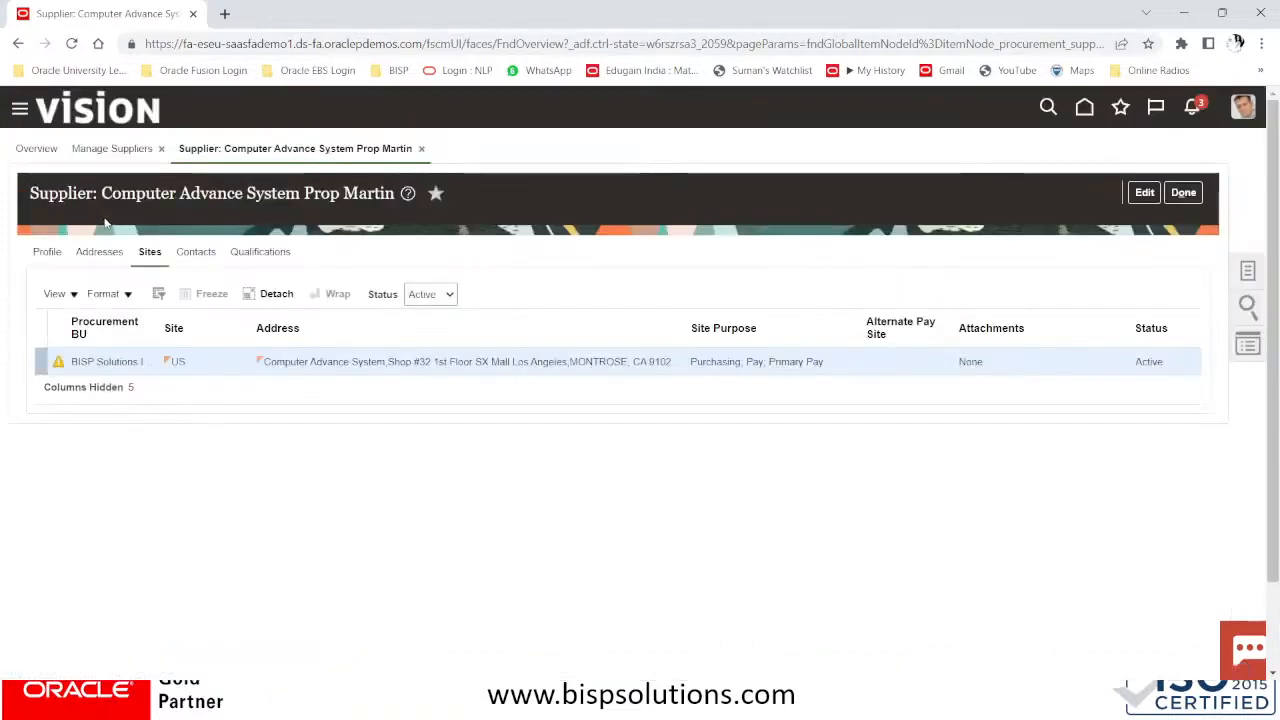
Put the supplier profile into edit mode and show its Income Tax details
left_click(46, 255)
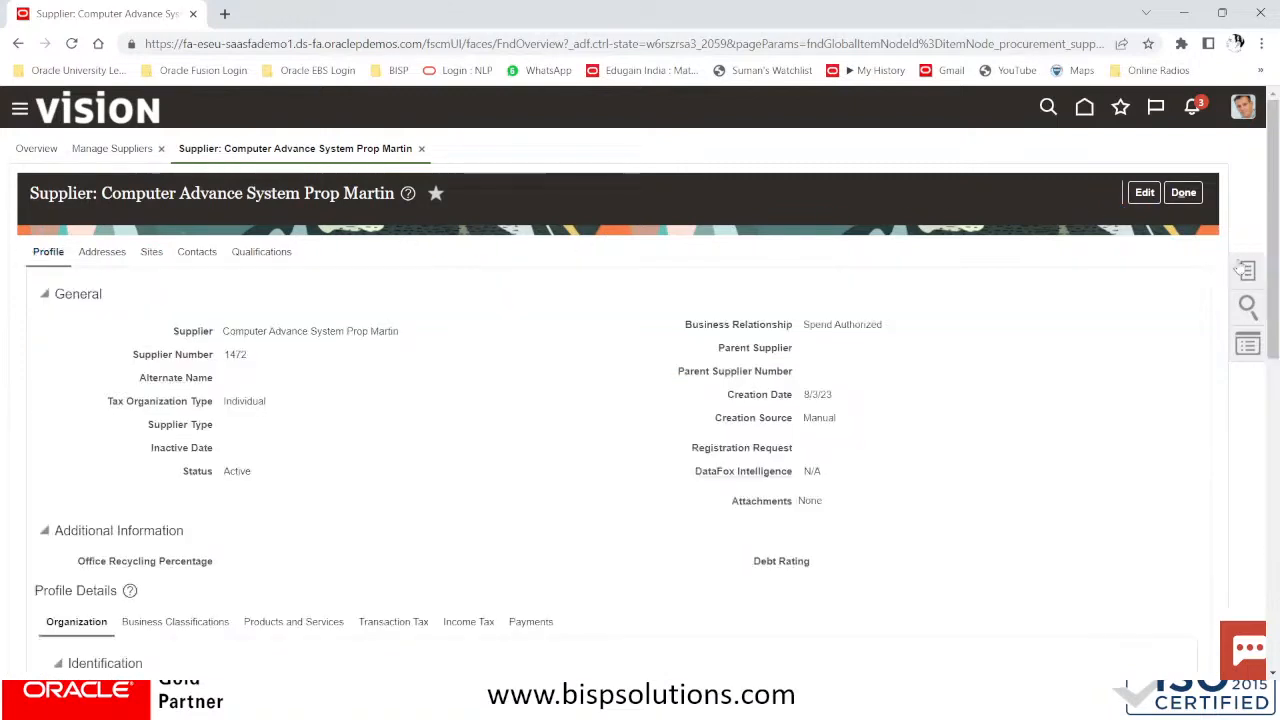
left_click(1144, 192)
scroll(918, 359, "down", 2)
scroll(502, 457, "down", 2)
scroll(502, 457, "down", 2)
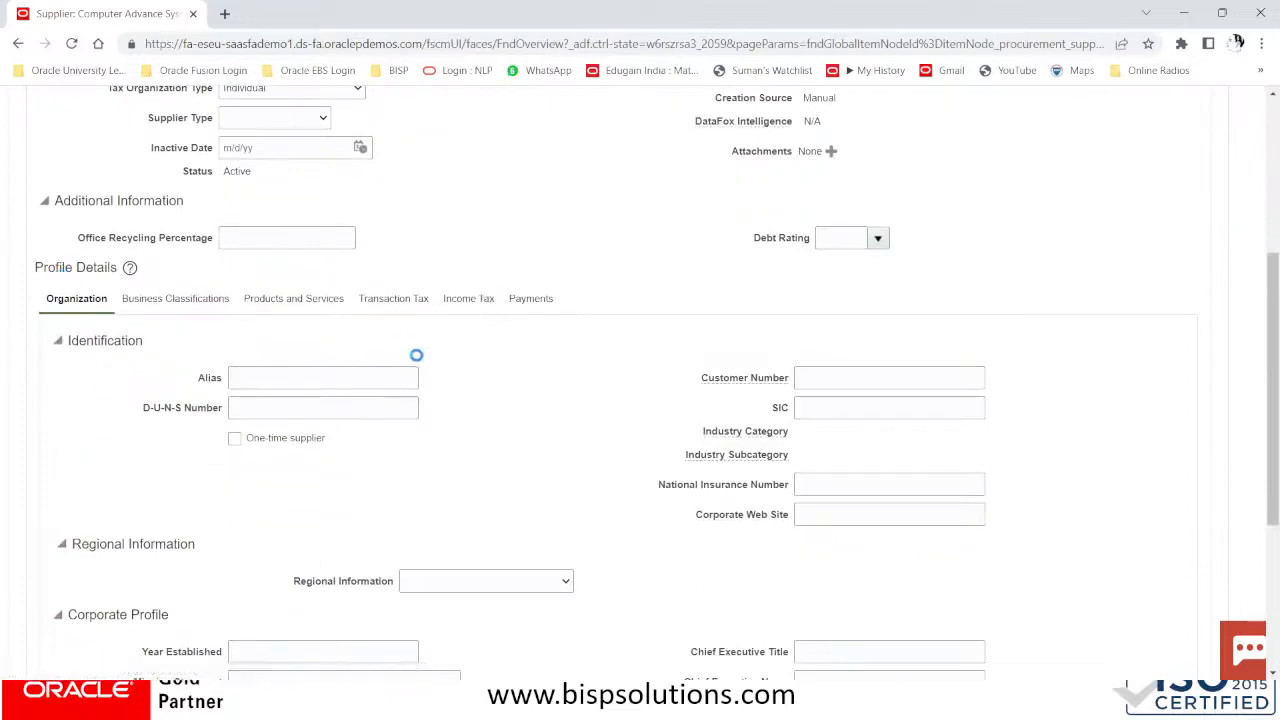
left_click(462, 300)
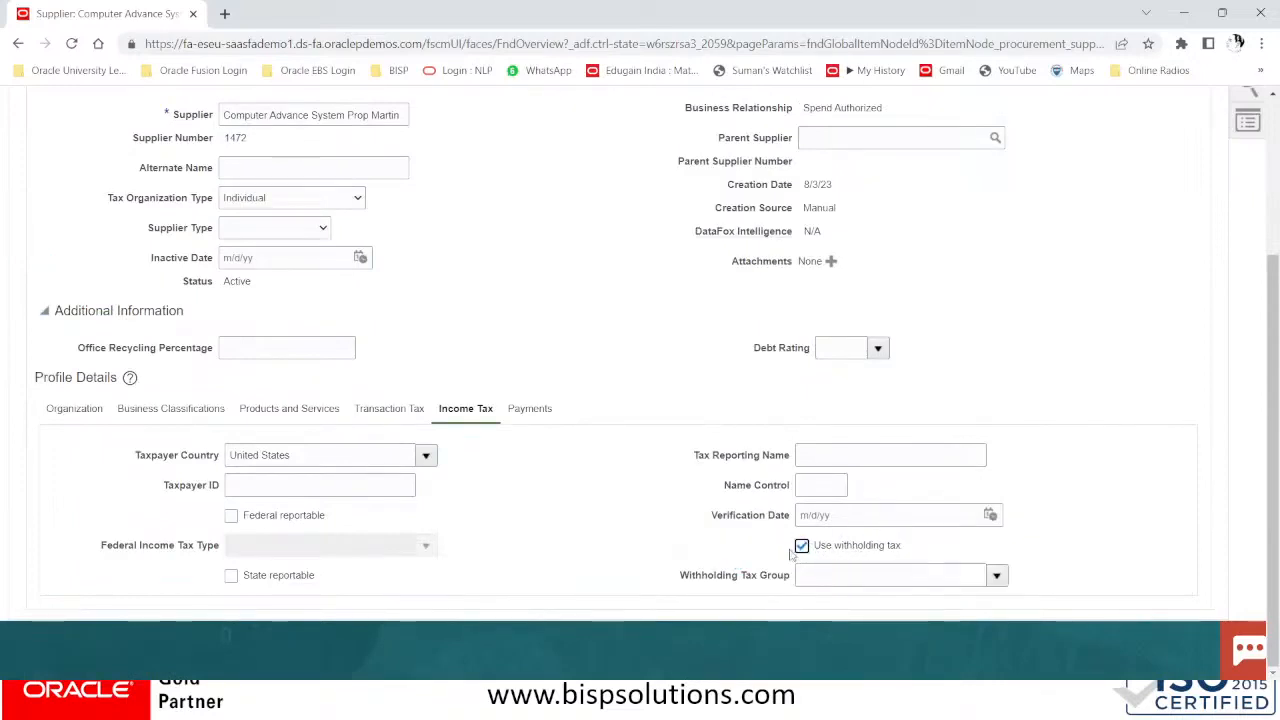
scroll(1090, 490, "up", 3)
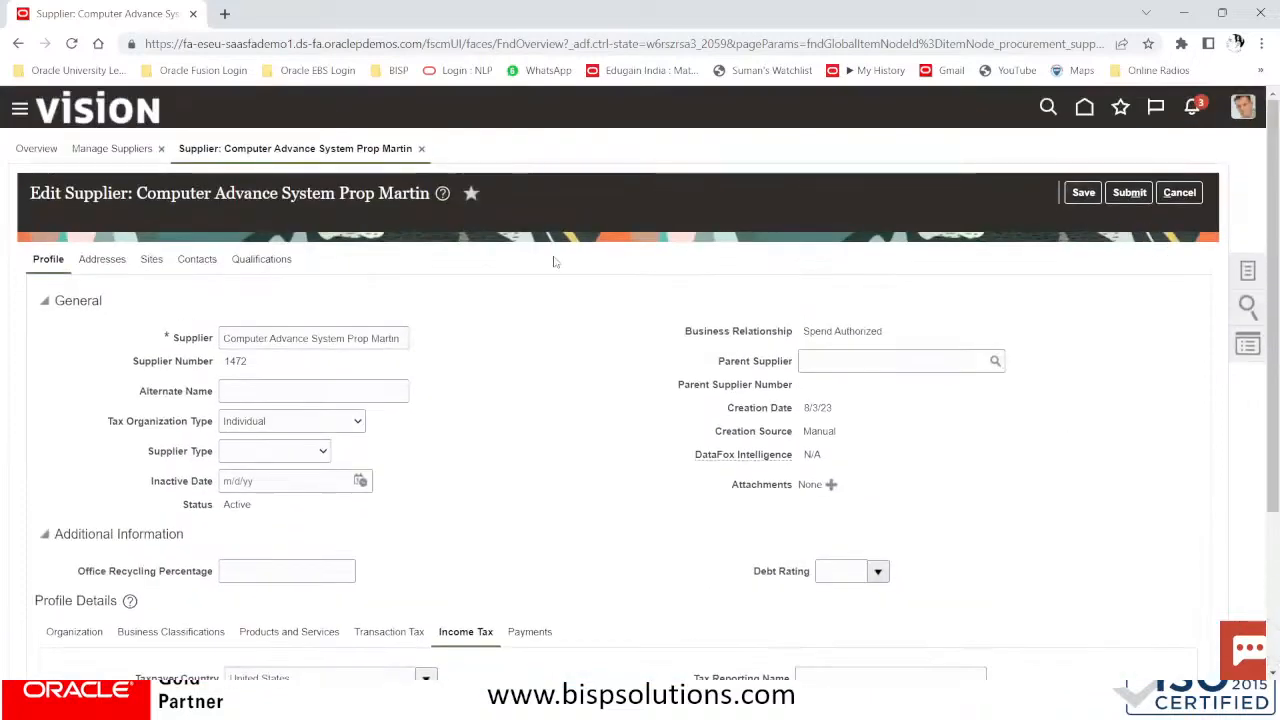
Edit the US site, select its BISP Solutions Inc,Miami assignment, save the site, then save the supplier
left_click(153, 259)
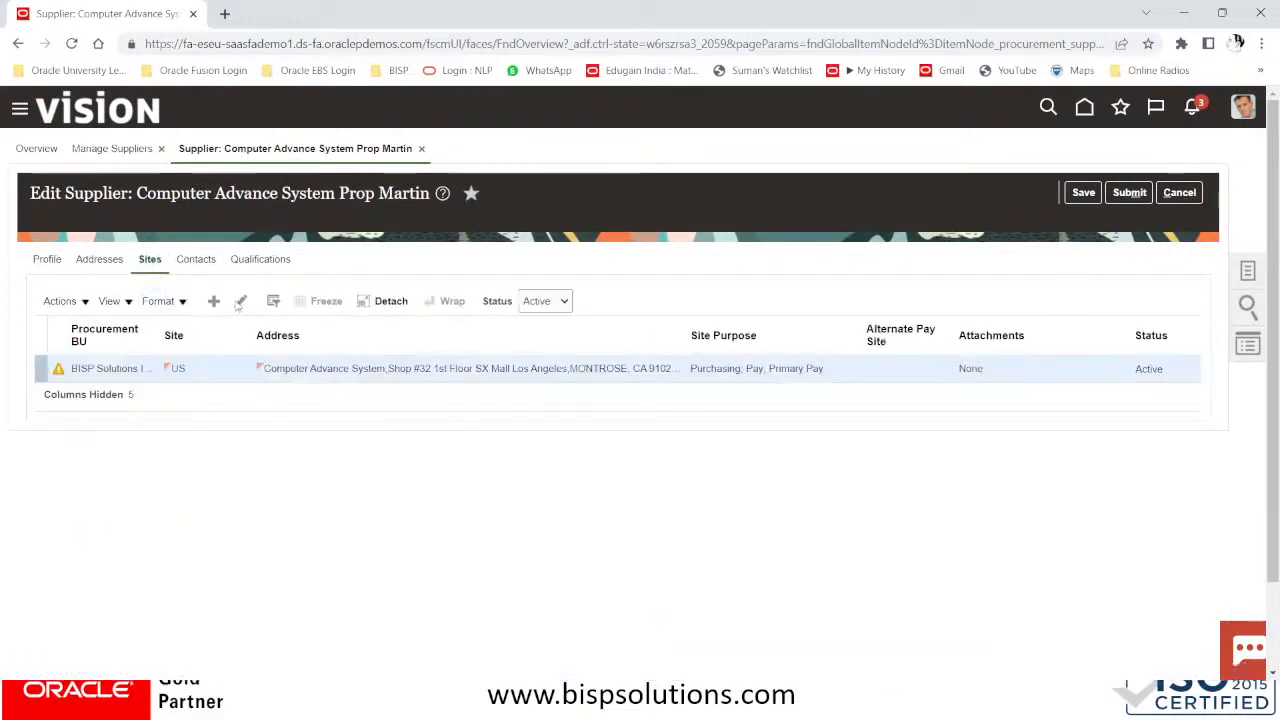
left_click(241, 302)
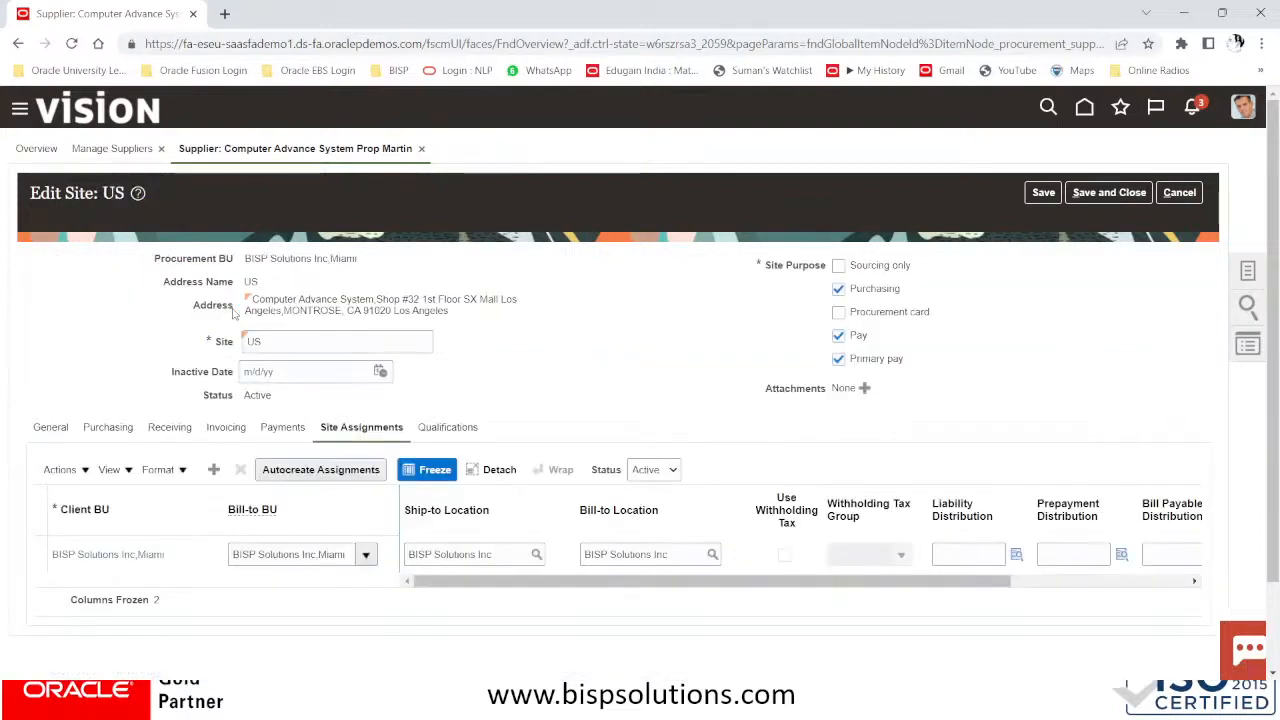
left_click(790, 562)
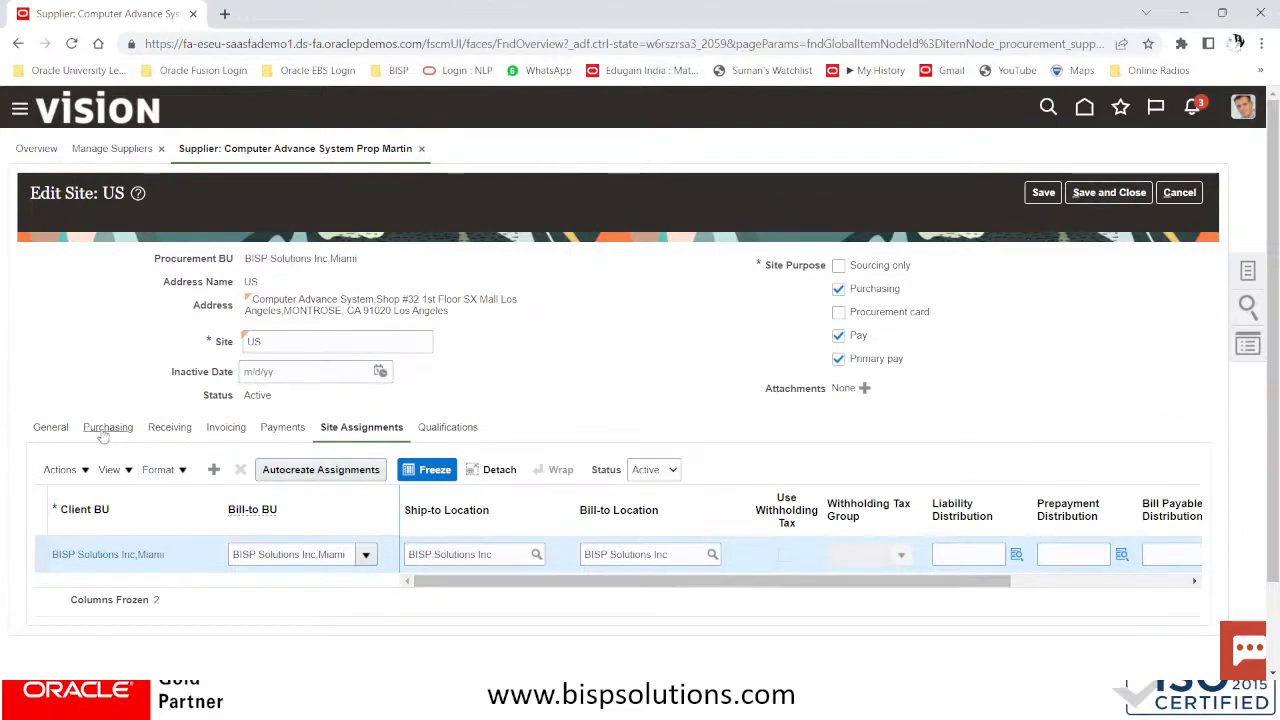
left_click(1043, 192)
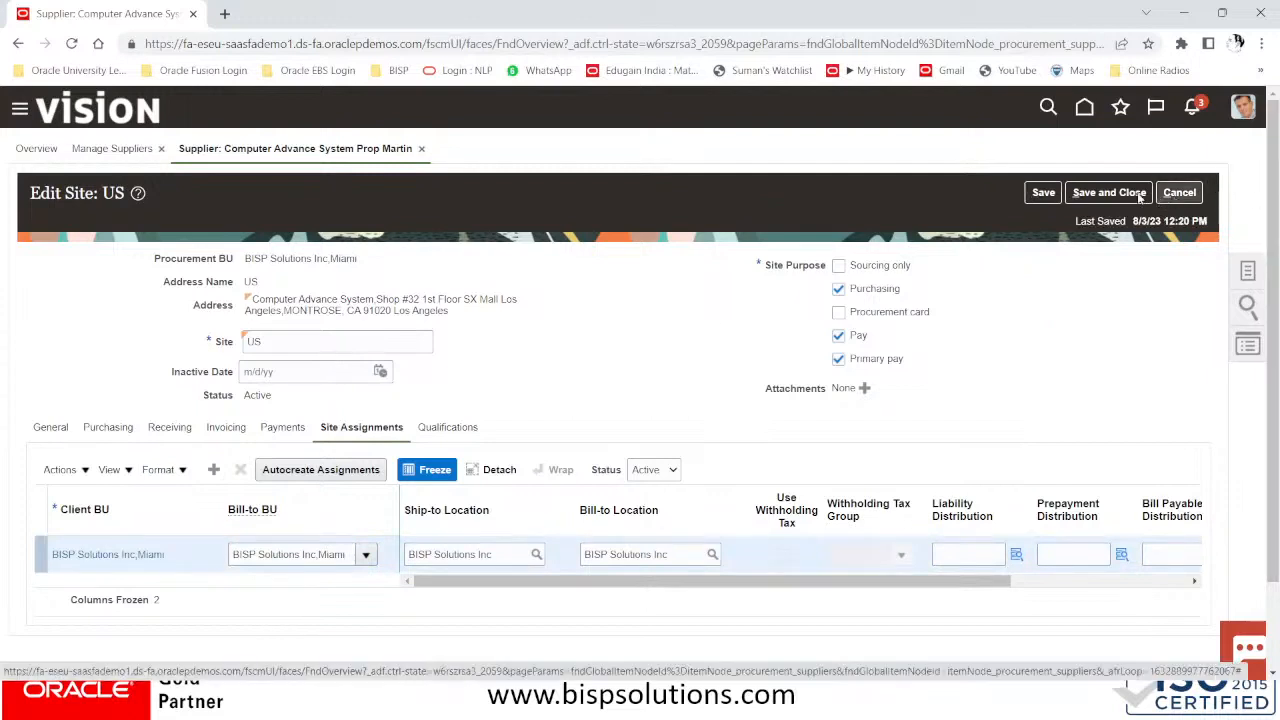
left_click(1100, 192)
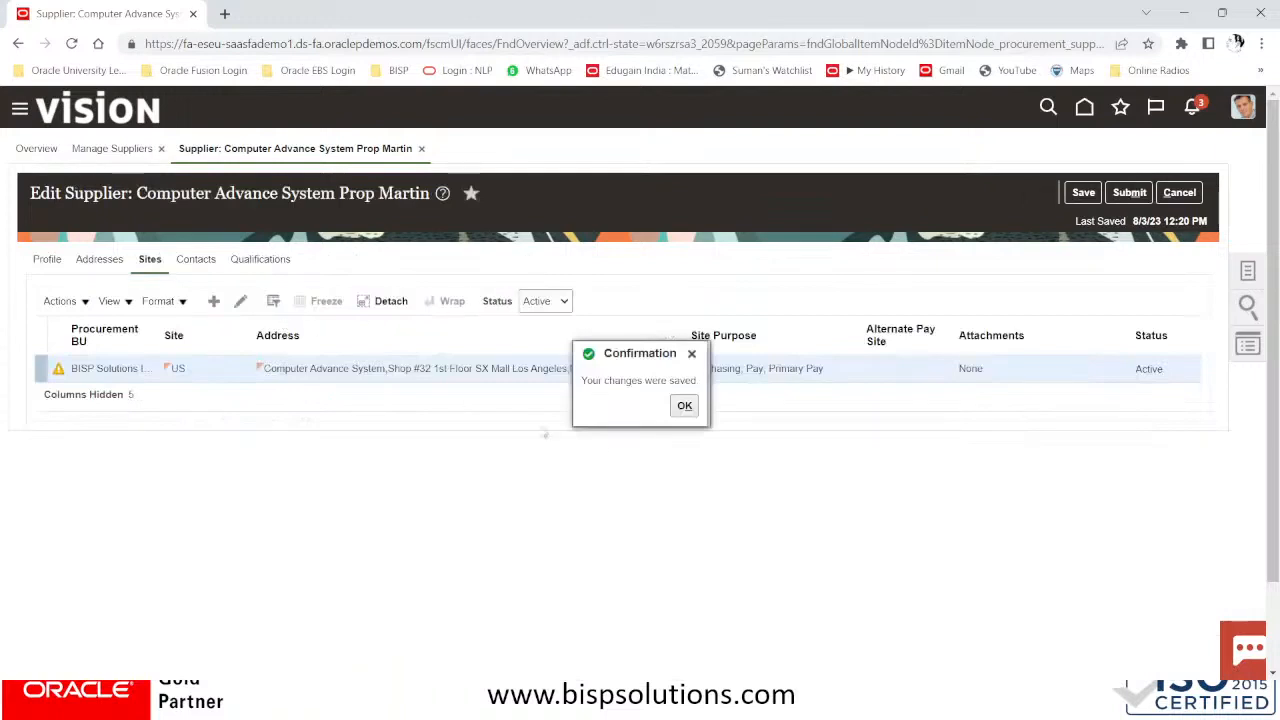
left_click(684, 405)
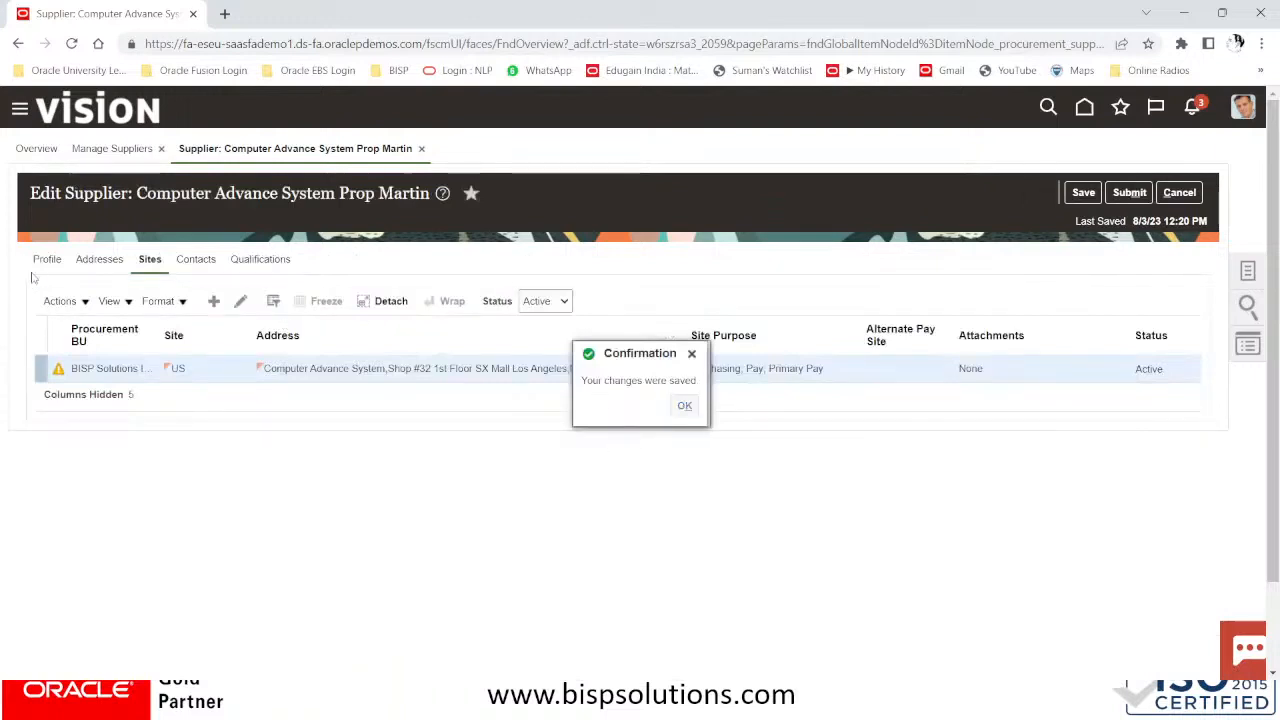
left_click(1083, 192)
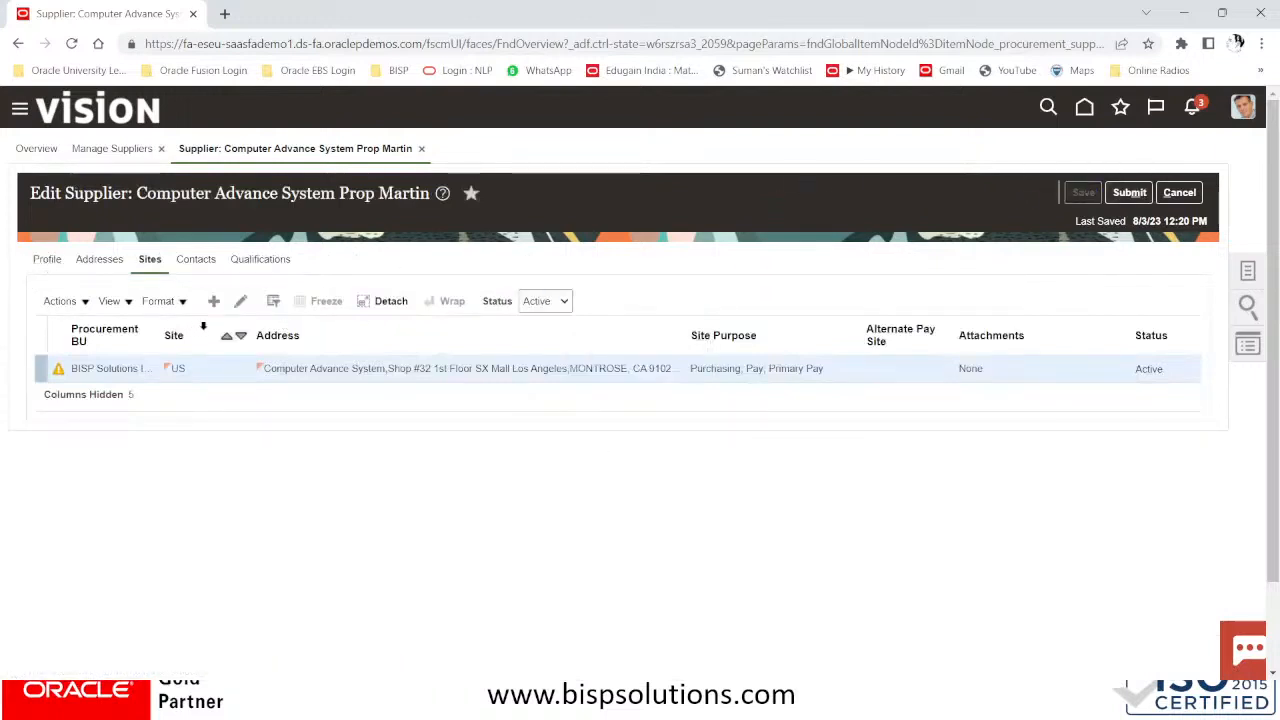
Check the Withholding Tax Group options on the profile, leave it blank, and return to Sites
left_click(55, 262)
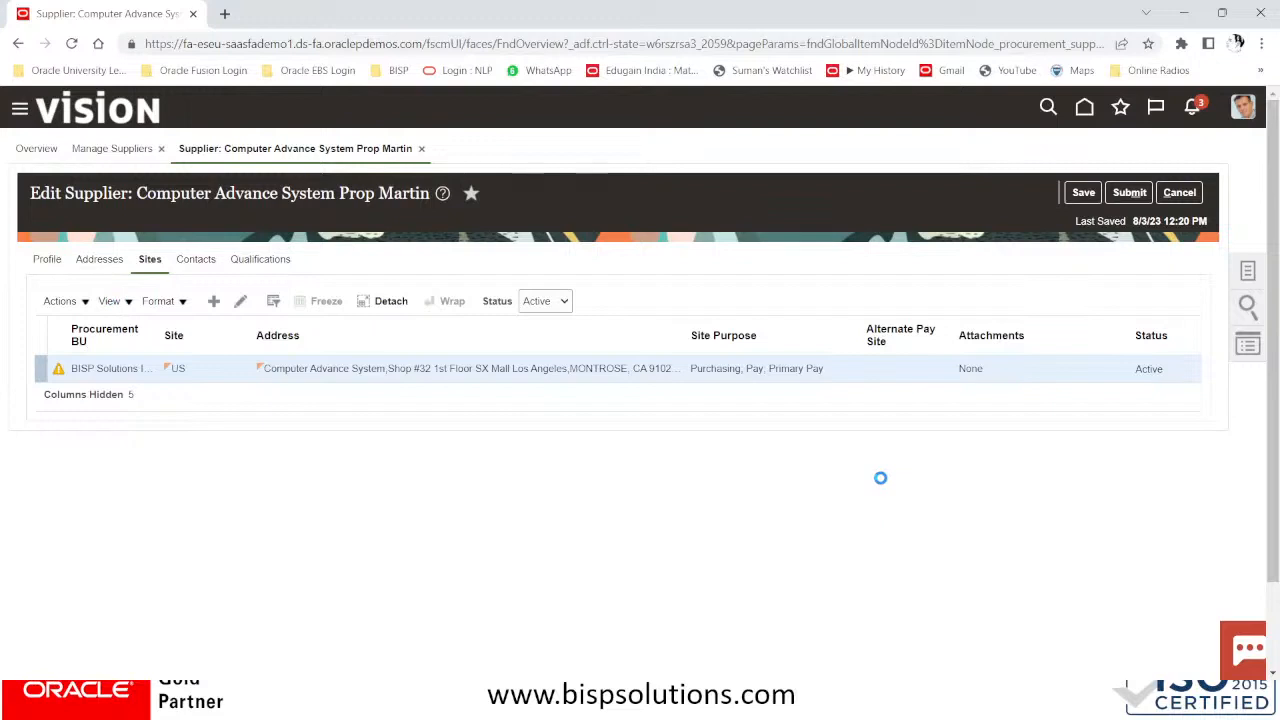
scroll(883, 485, "down", 2)
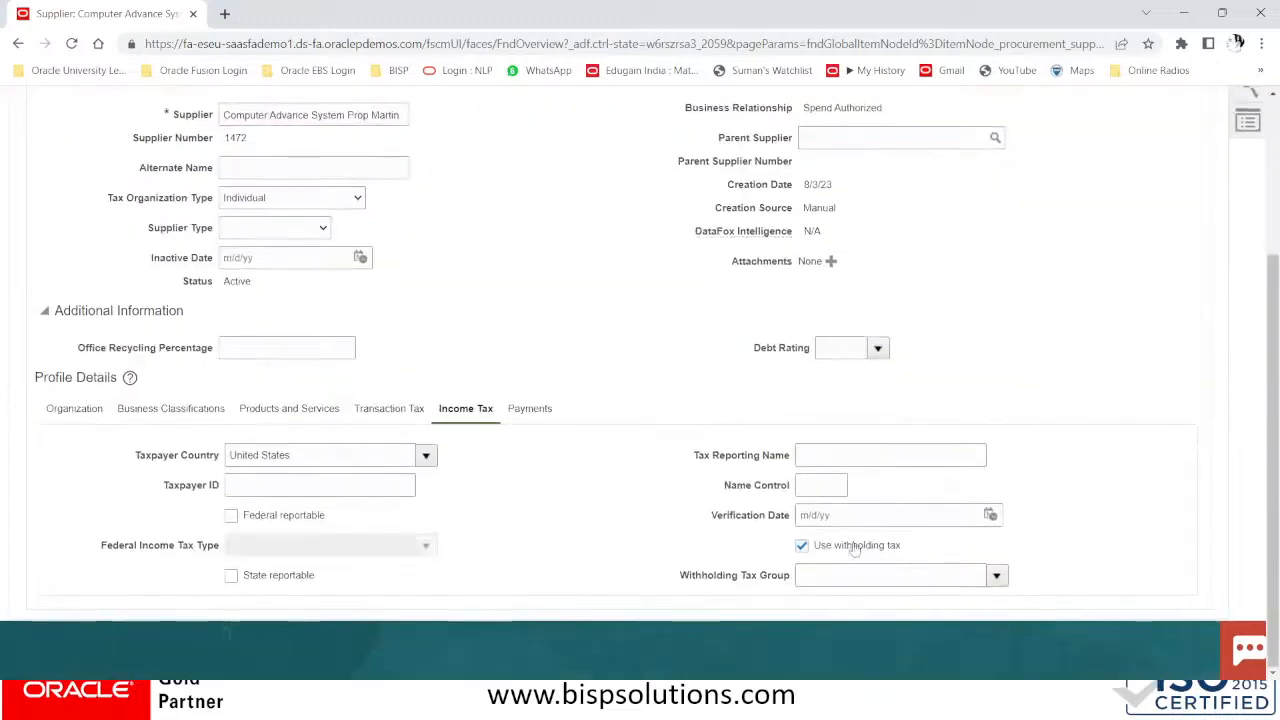
left_click(1004, 578)
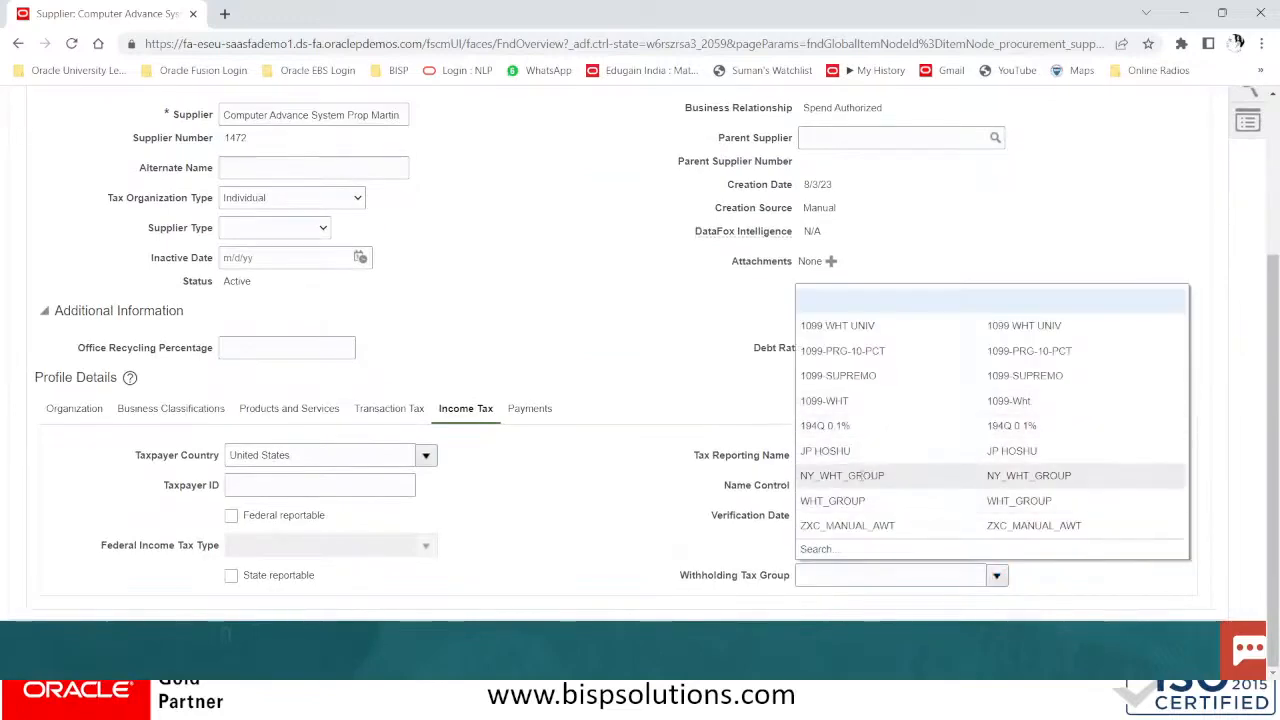
left_click(552, 226)
scroll(560, 300, "up", 3)
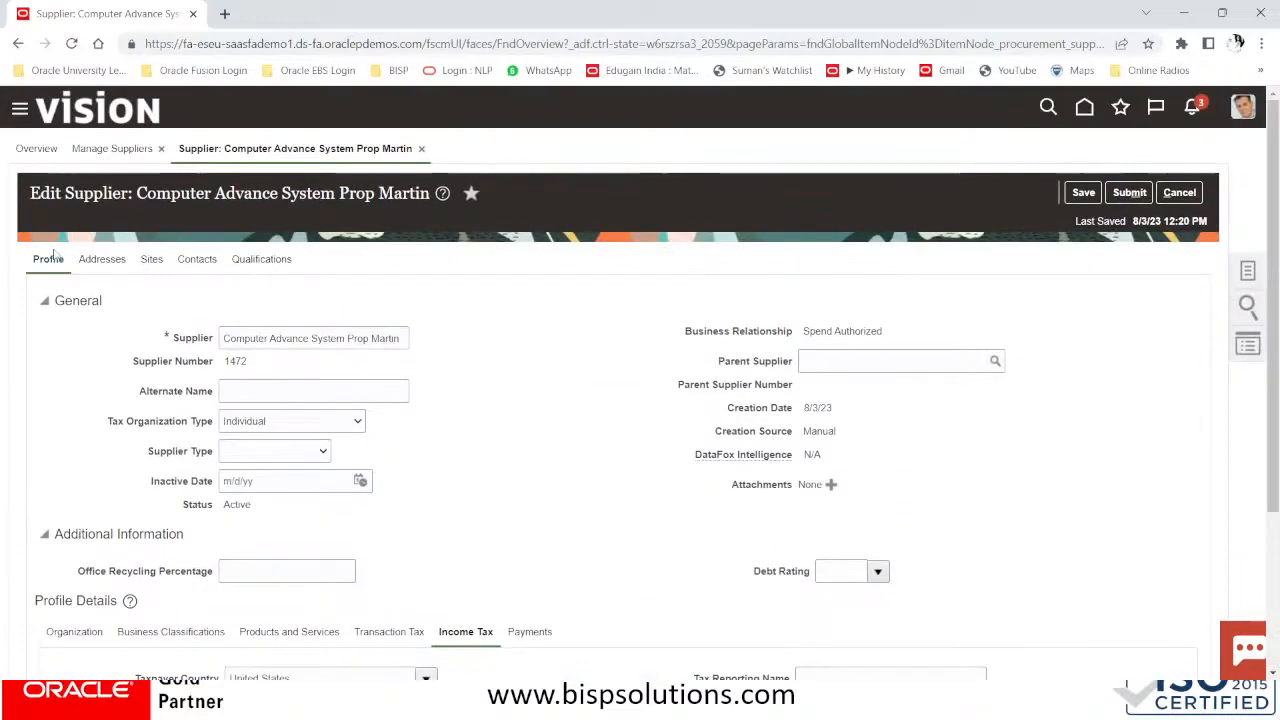
left_click(155, 260)
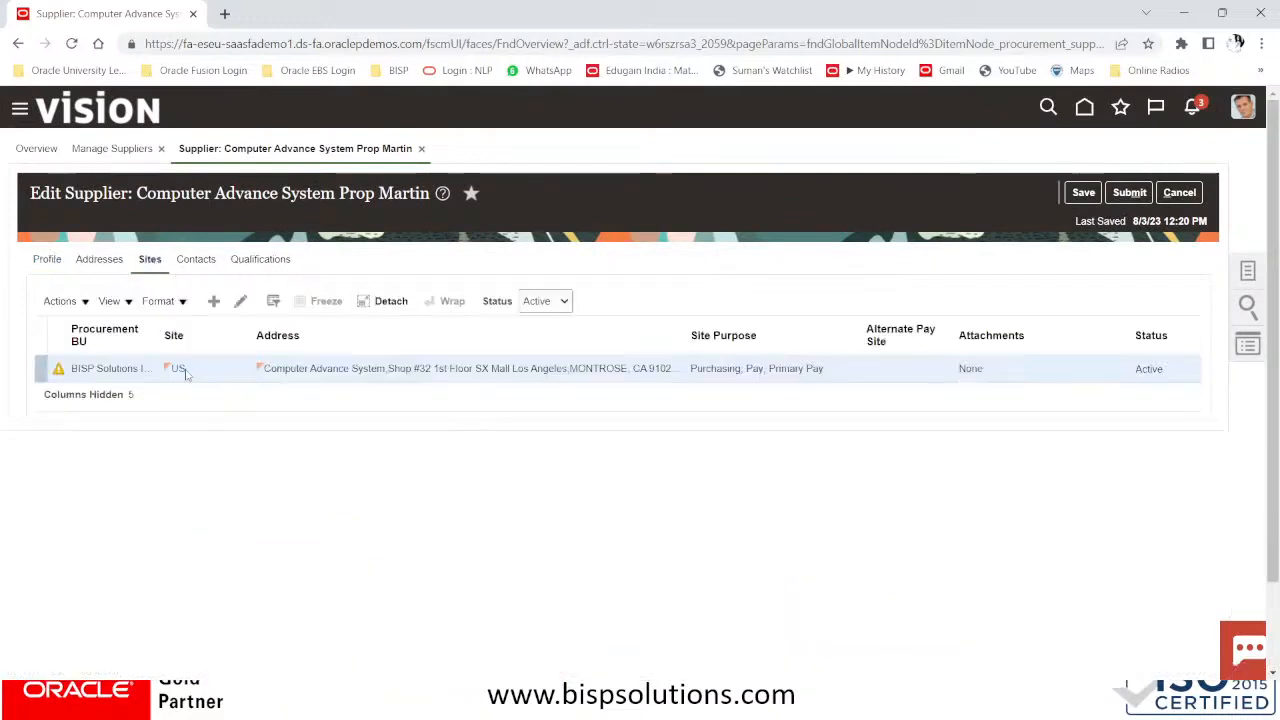
left_click(242, 302)
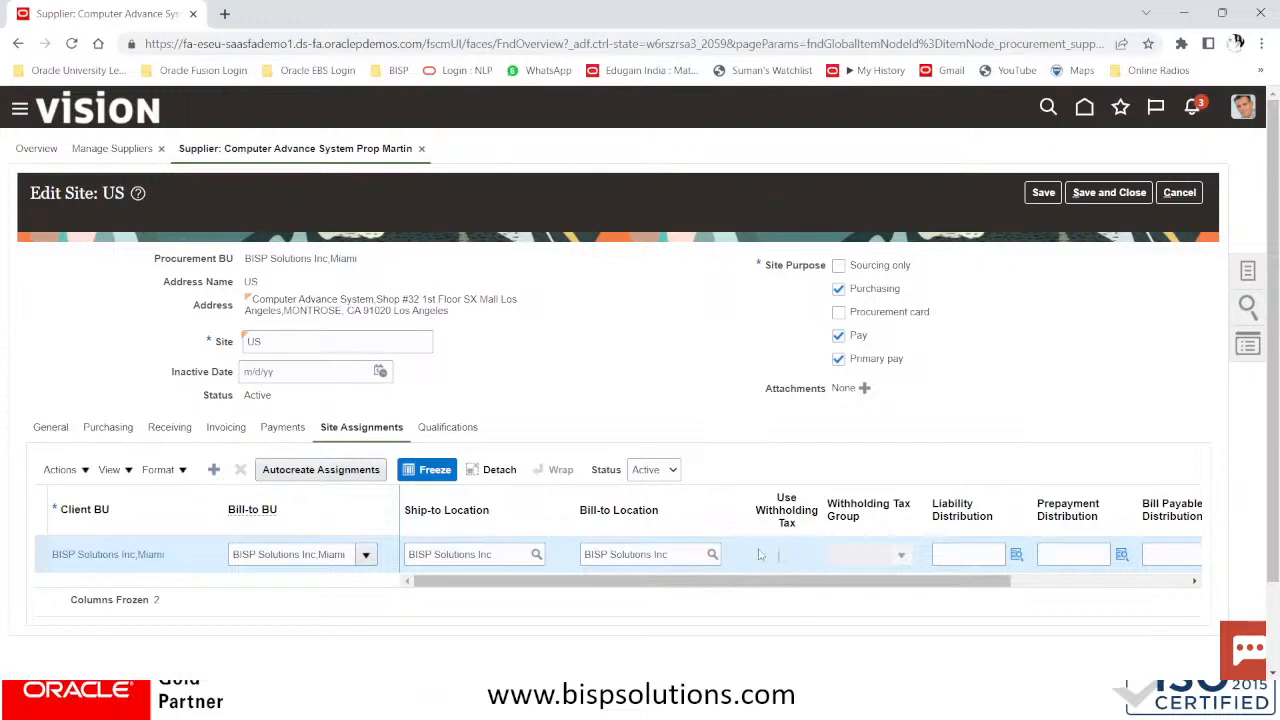
left_click(214, 470)
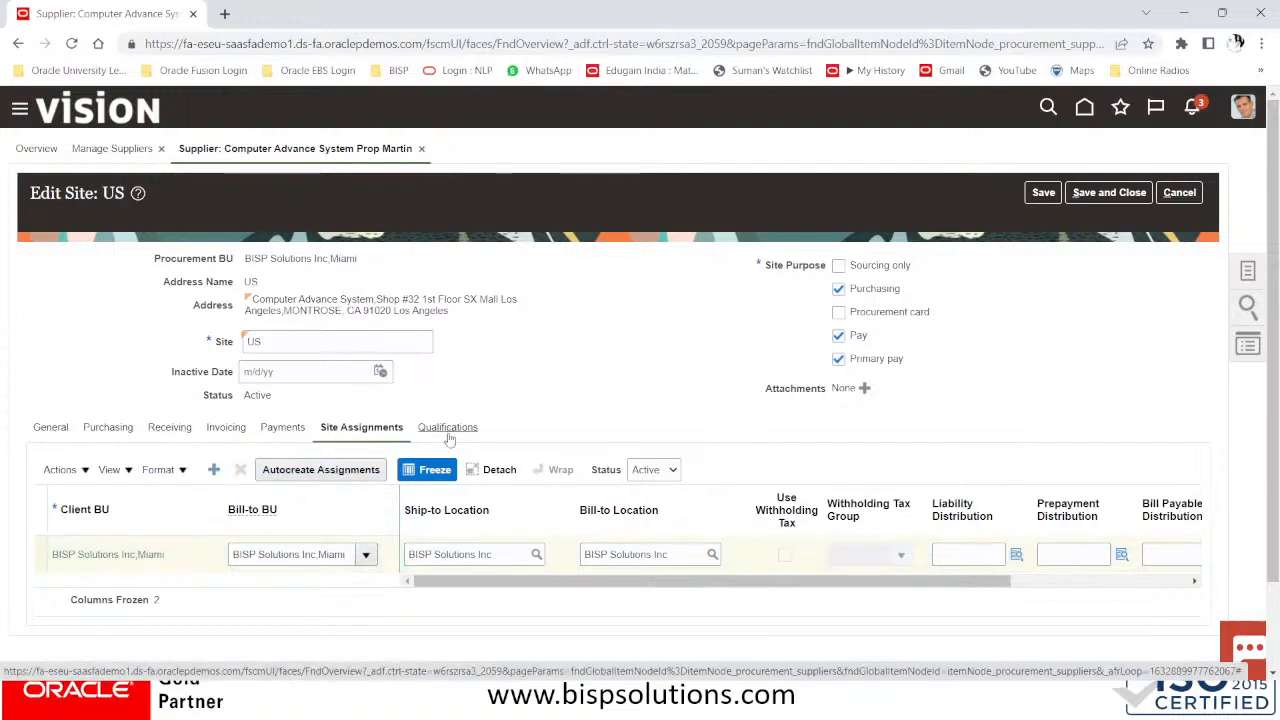
left_click(214, 470)
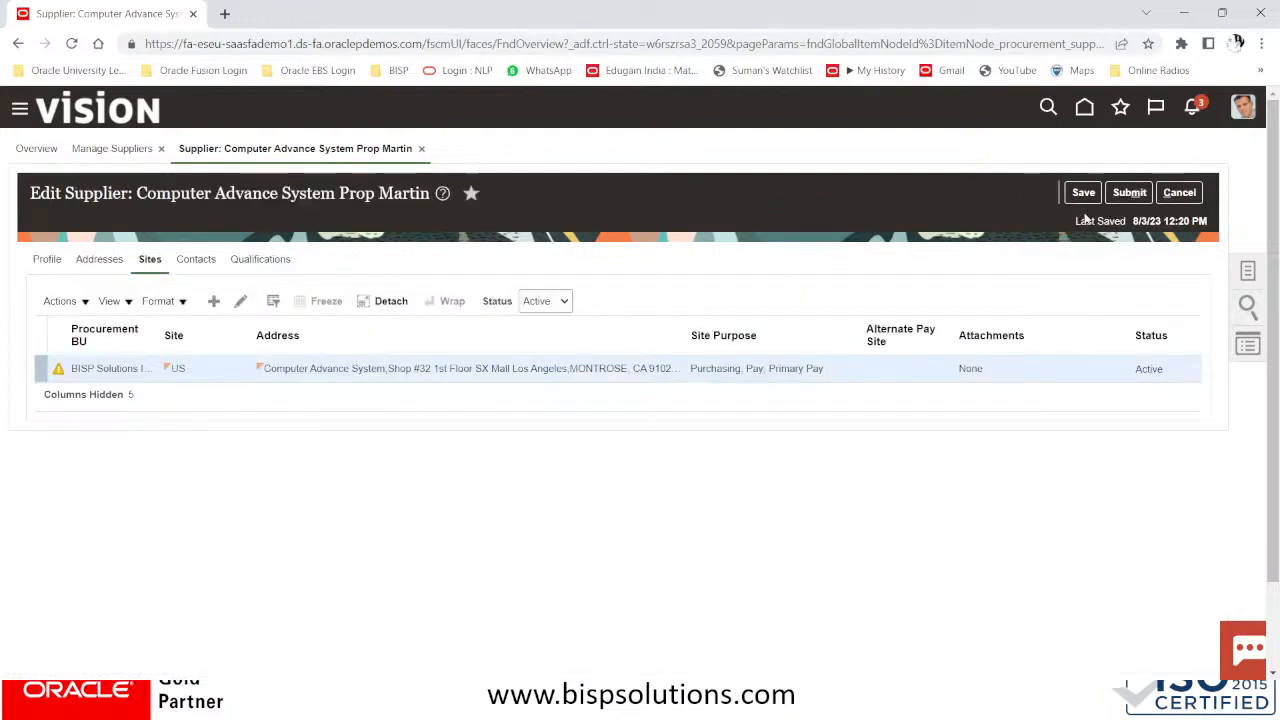
Start a new site with address US, cancel it, then exit supplier editing, confirming the warning
left_click(208, 300)
left_click(304, 294)
left_click(440, 298)
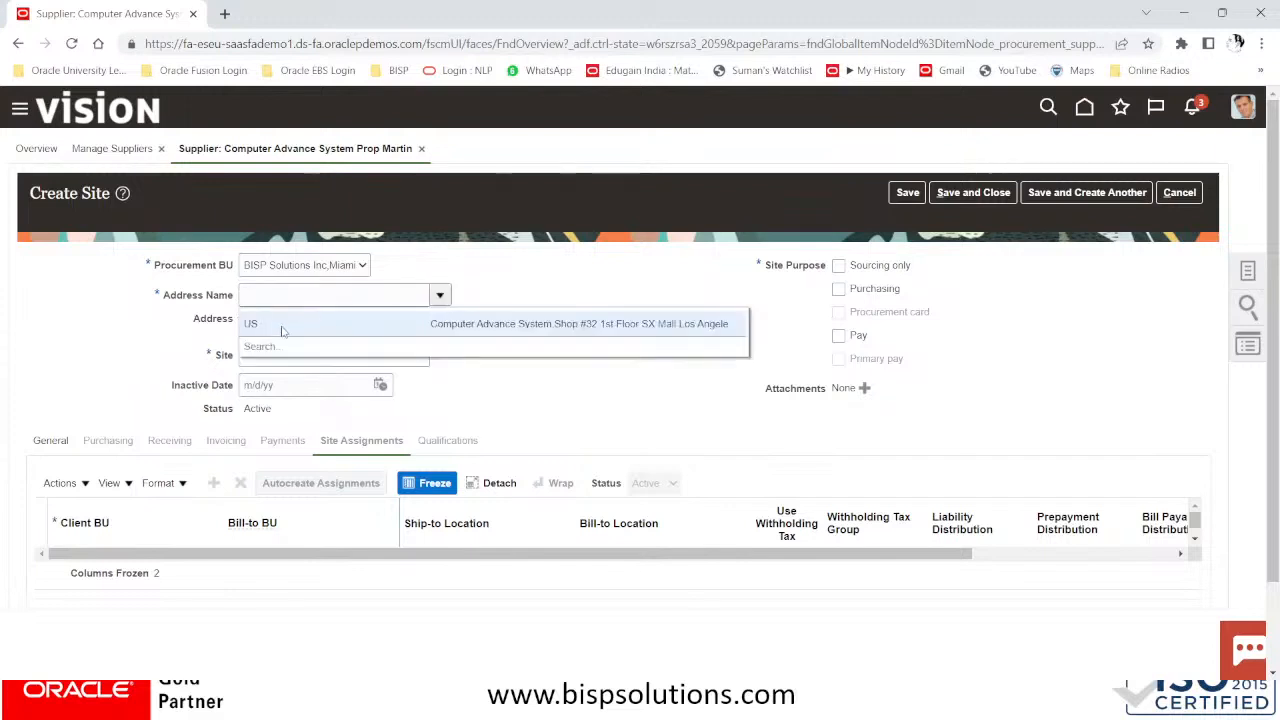
left_click(283, 324)
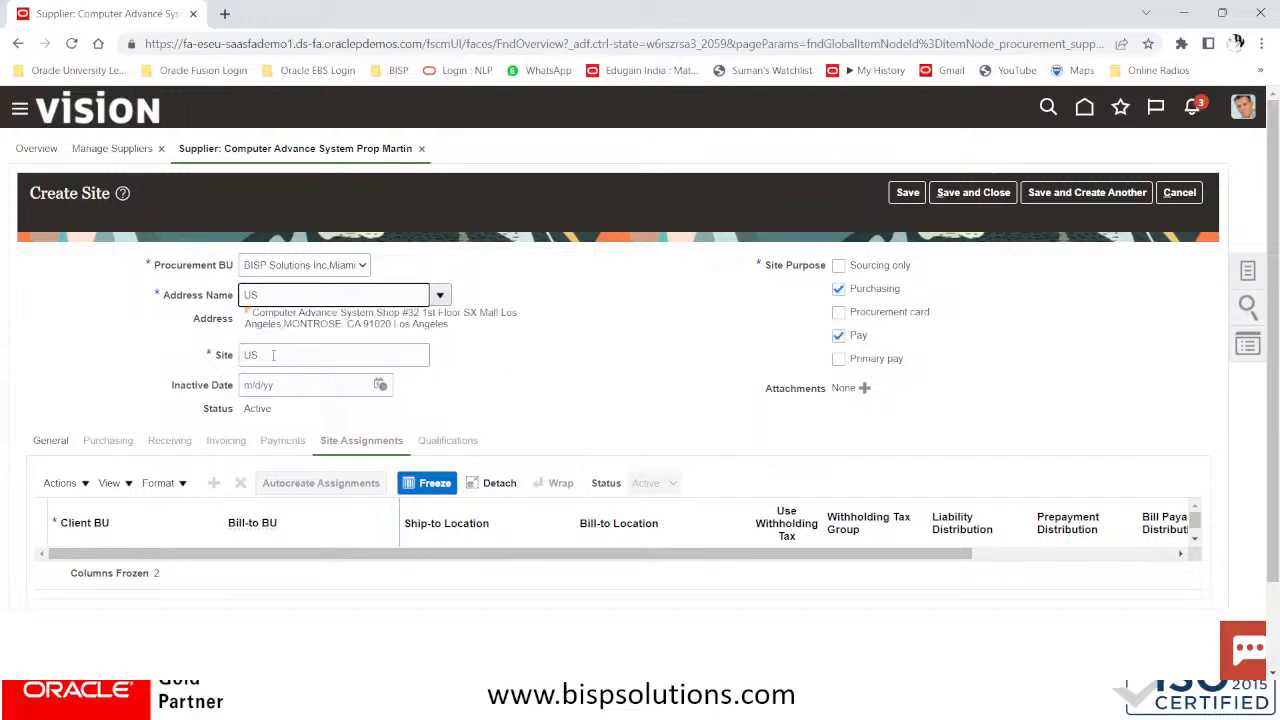
left_click(439, 296)
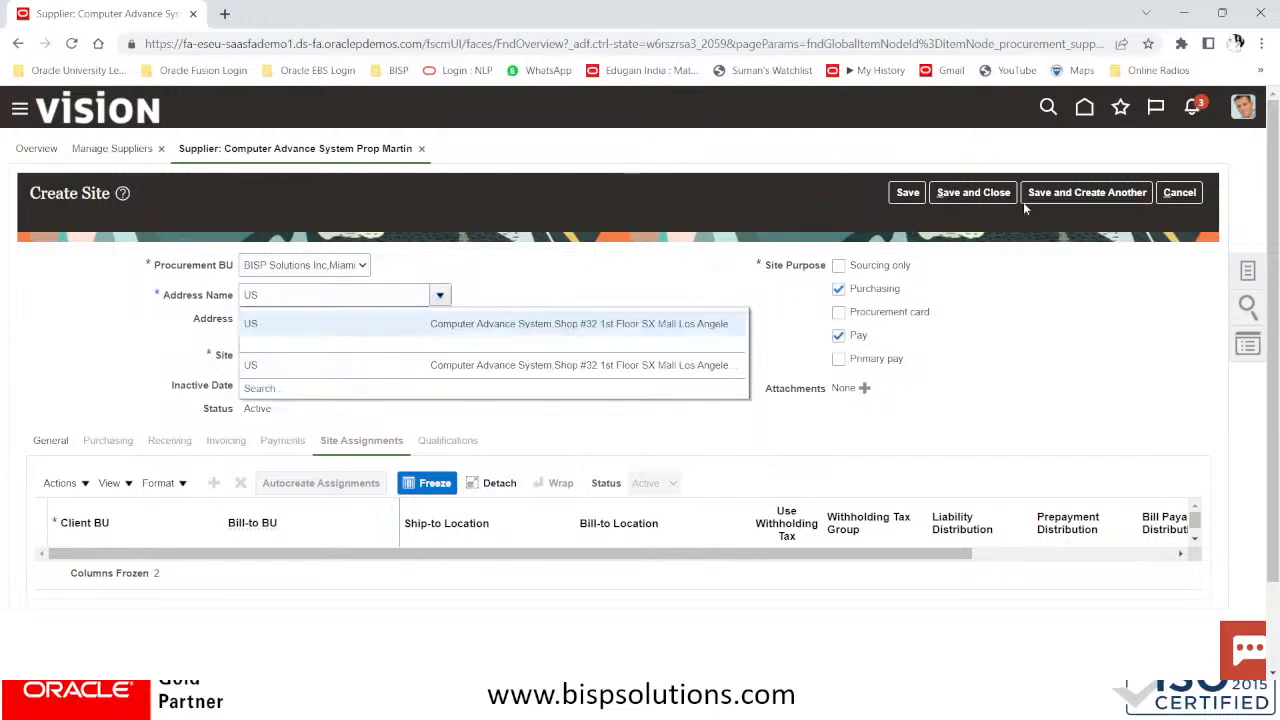
left_click(1184, 196)
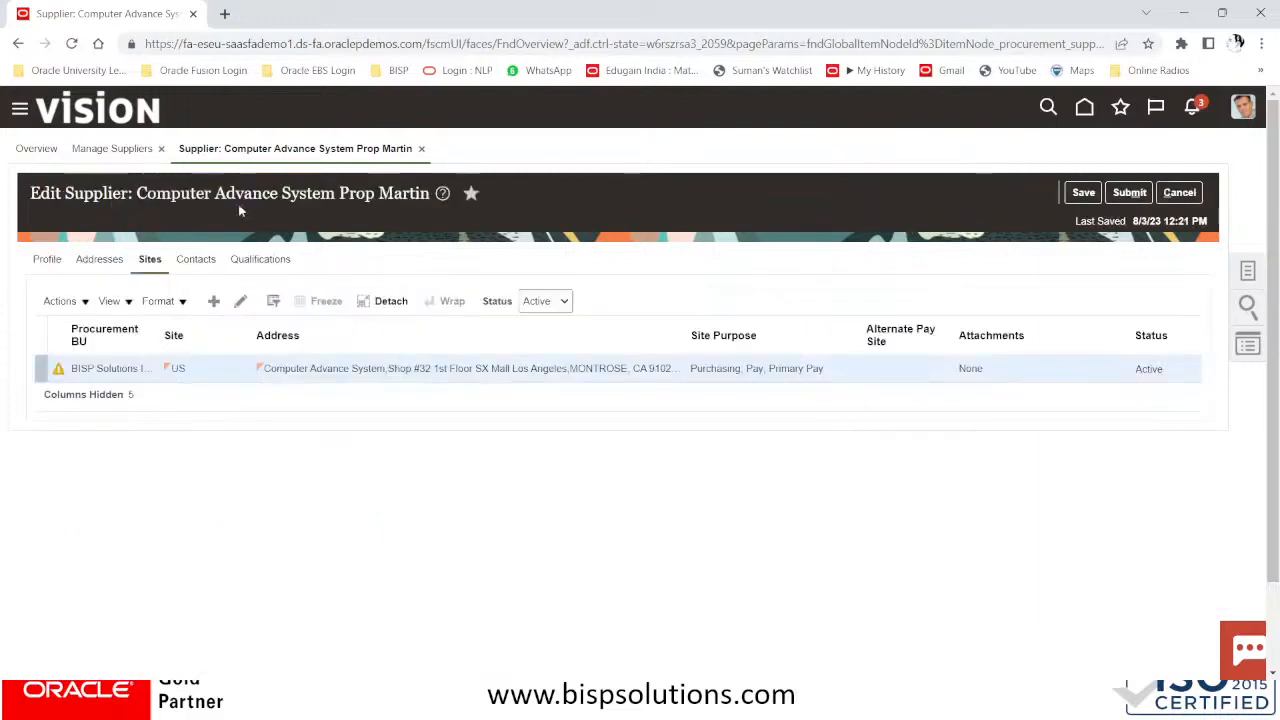
left_click(1183, 196)
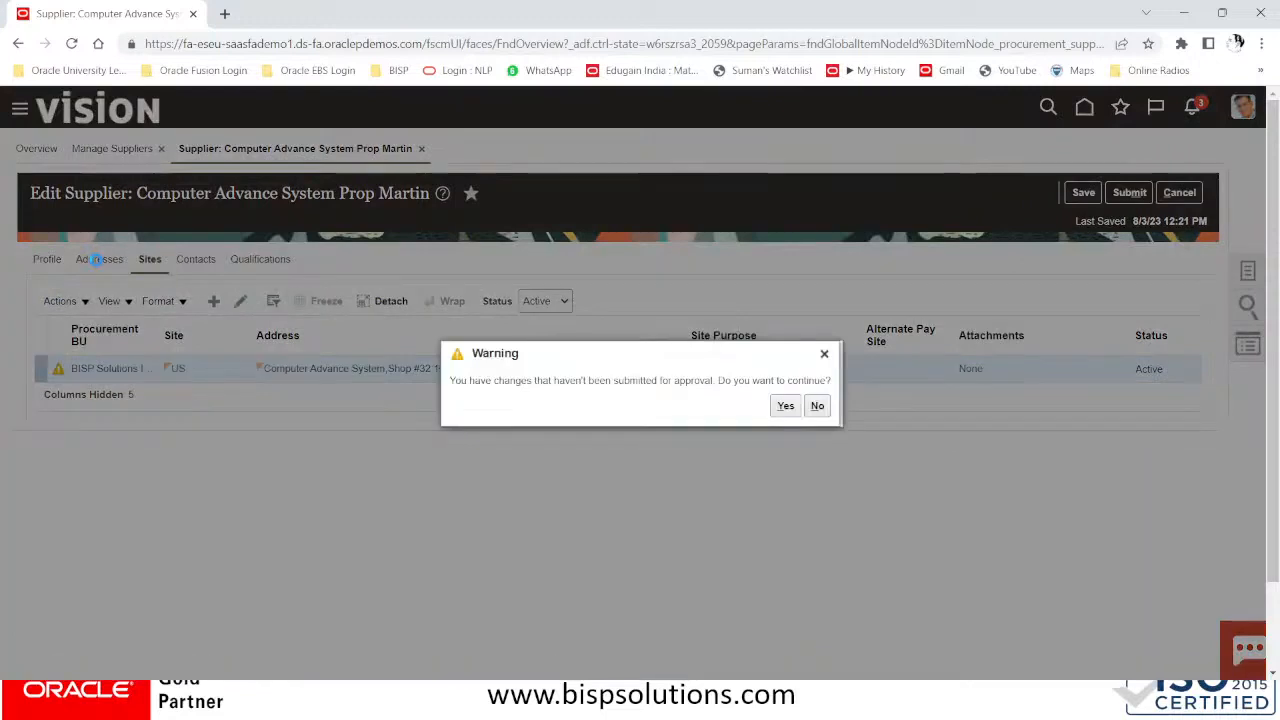
left_click(786, 405)
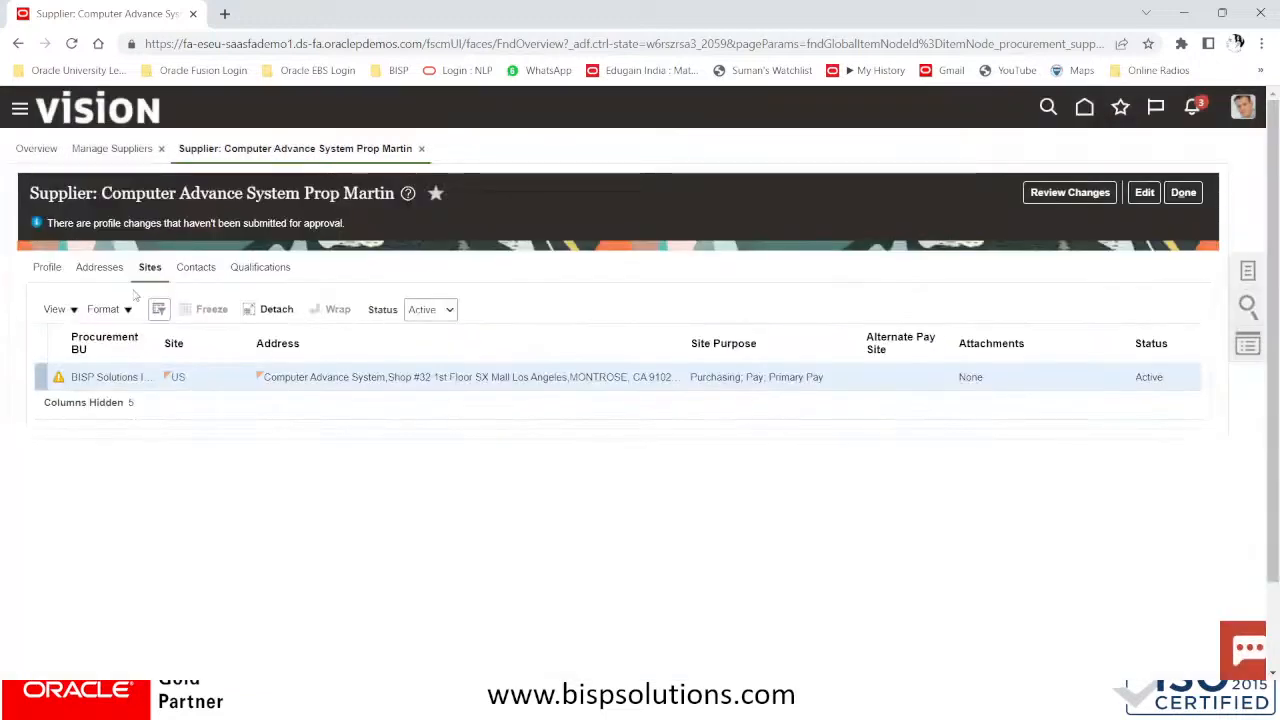
On the Addresses tab, re-enter edit mode and open a new Create Address form
left_click(106, 269)
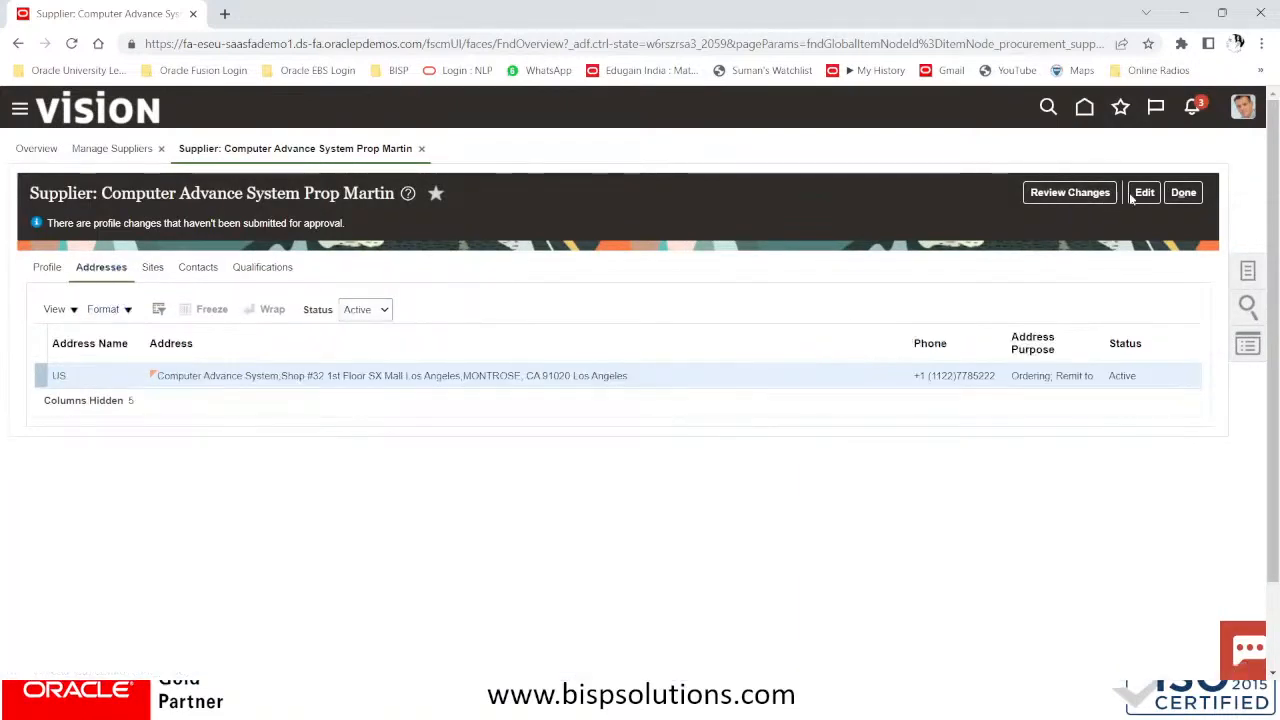
left_click(1144, 193)
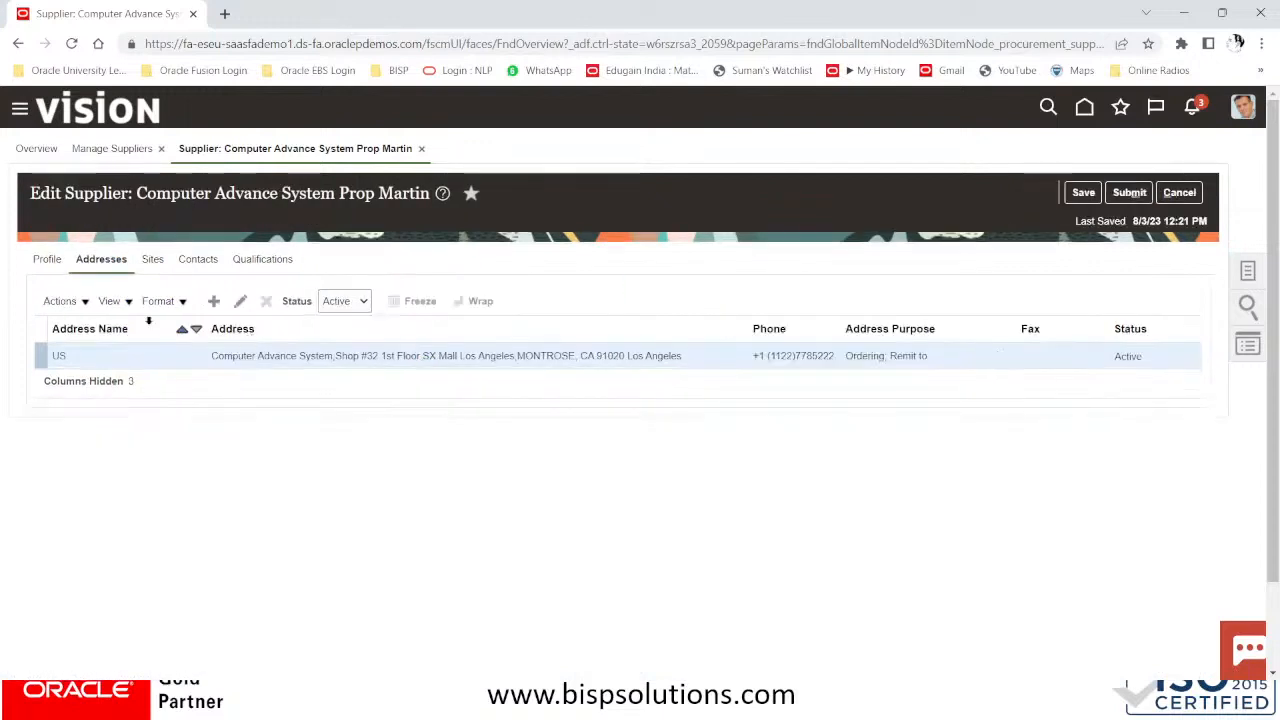
left_click(214, 302)
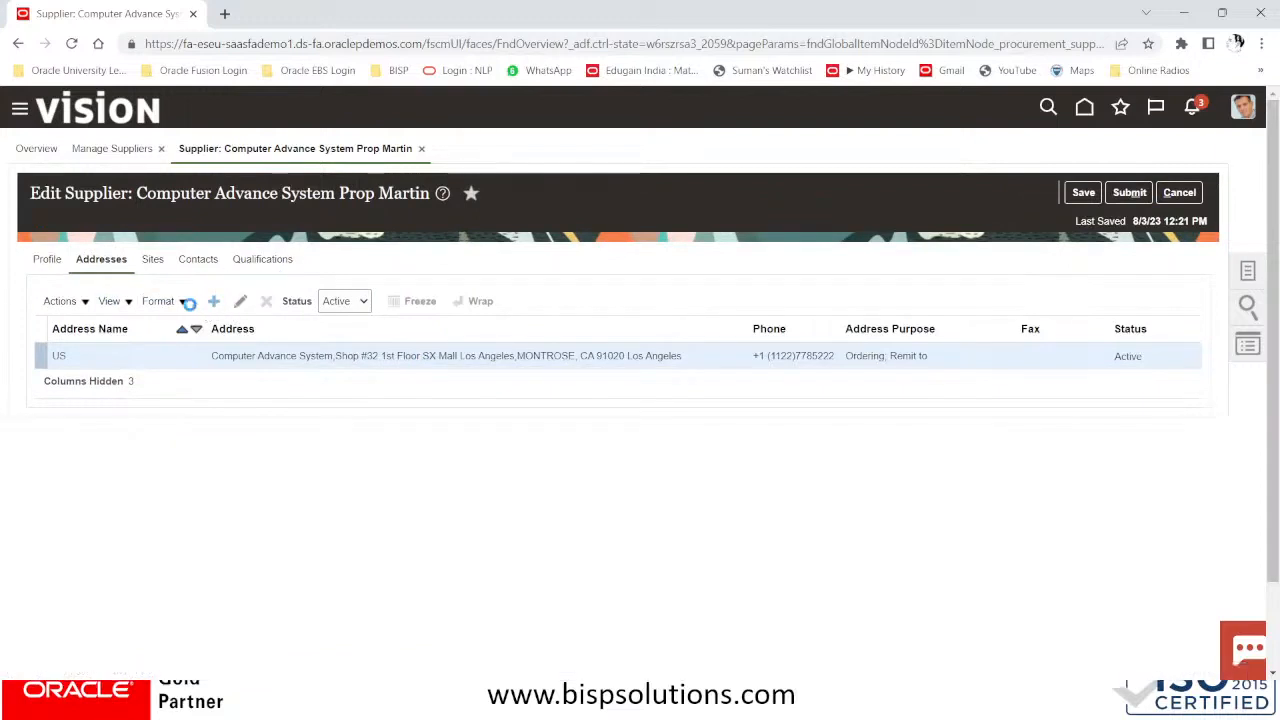
left_click(214, 301)
Enter address name NY#US with lines COMPUTER ADVANCE SYSTEM and NY STREET22 SHOP 45 NY
left_click(249, 292)
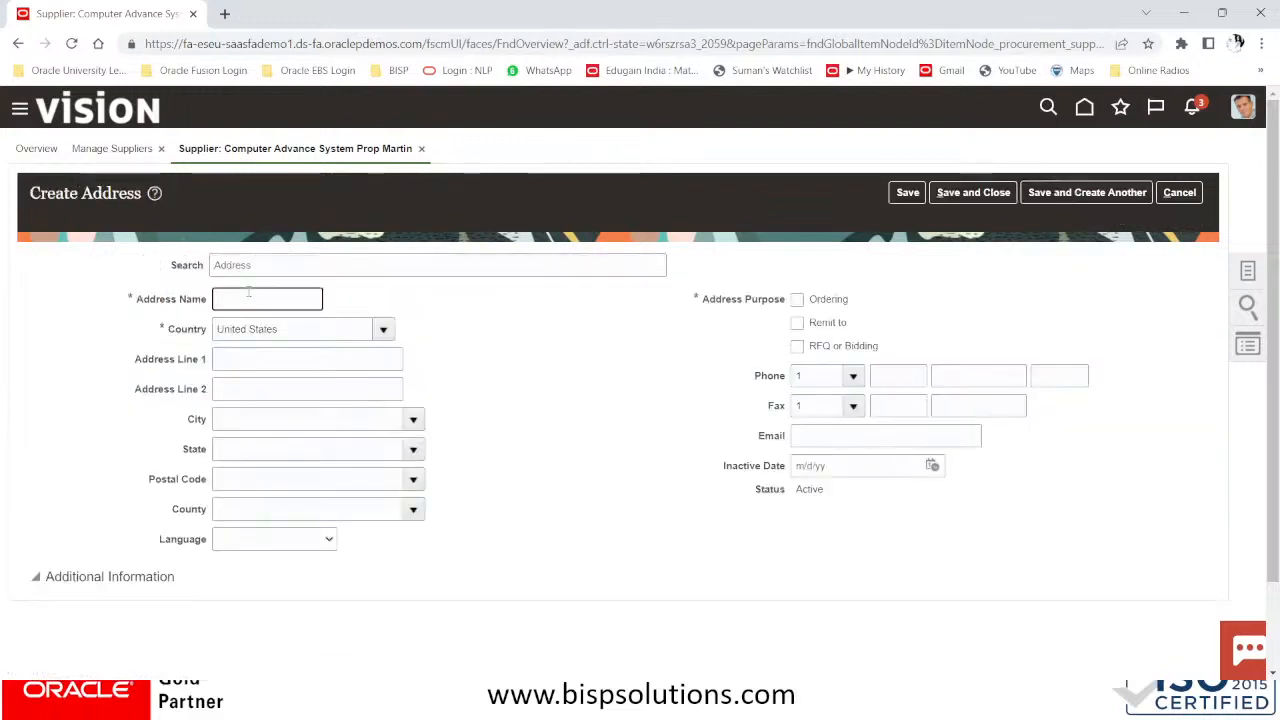
type("NY")
key("Tab")
left_click(249, 293)
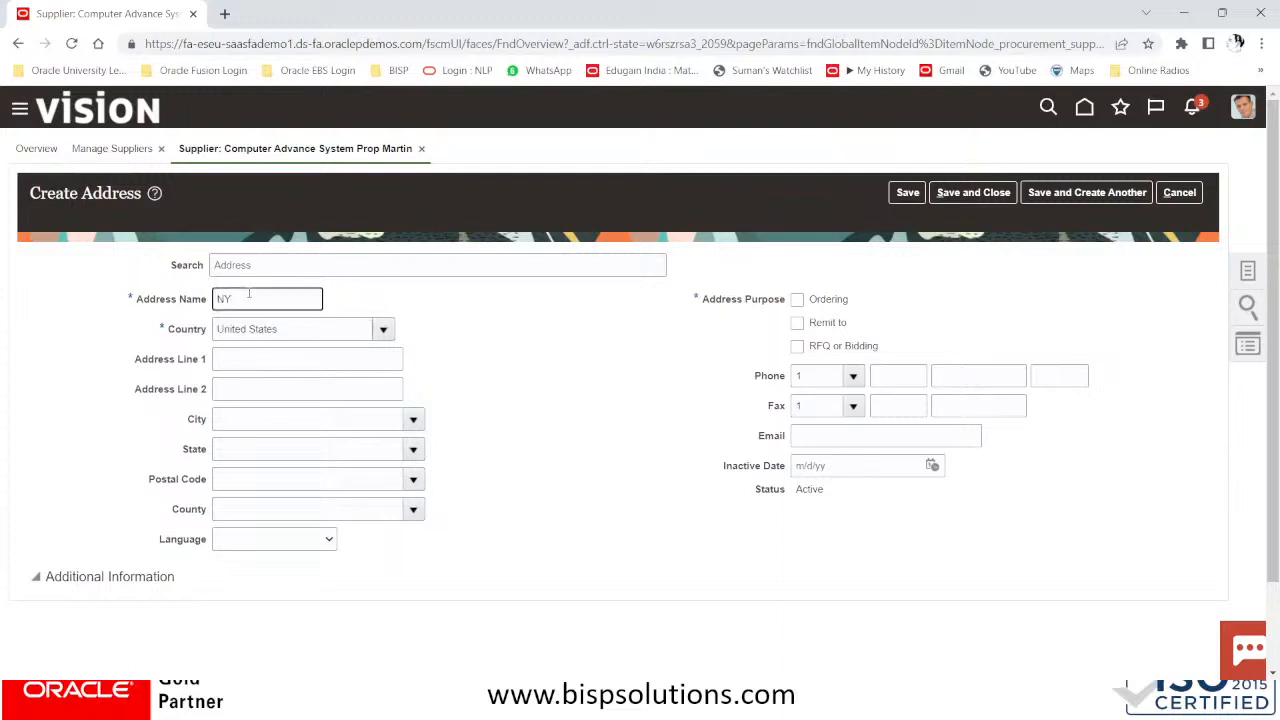
left_click(265, 352)
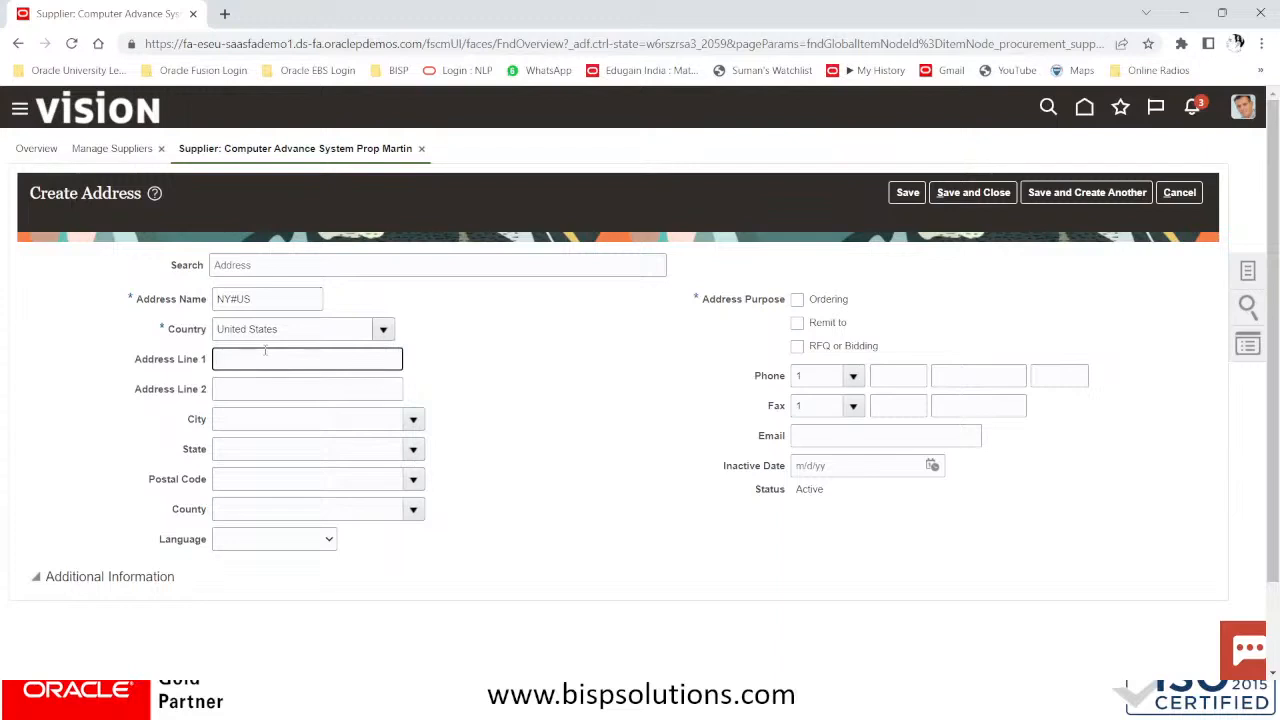
left_click(227, 150)
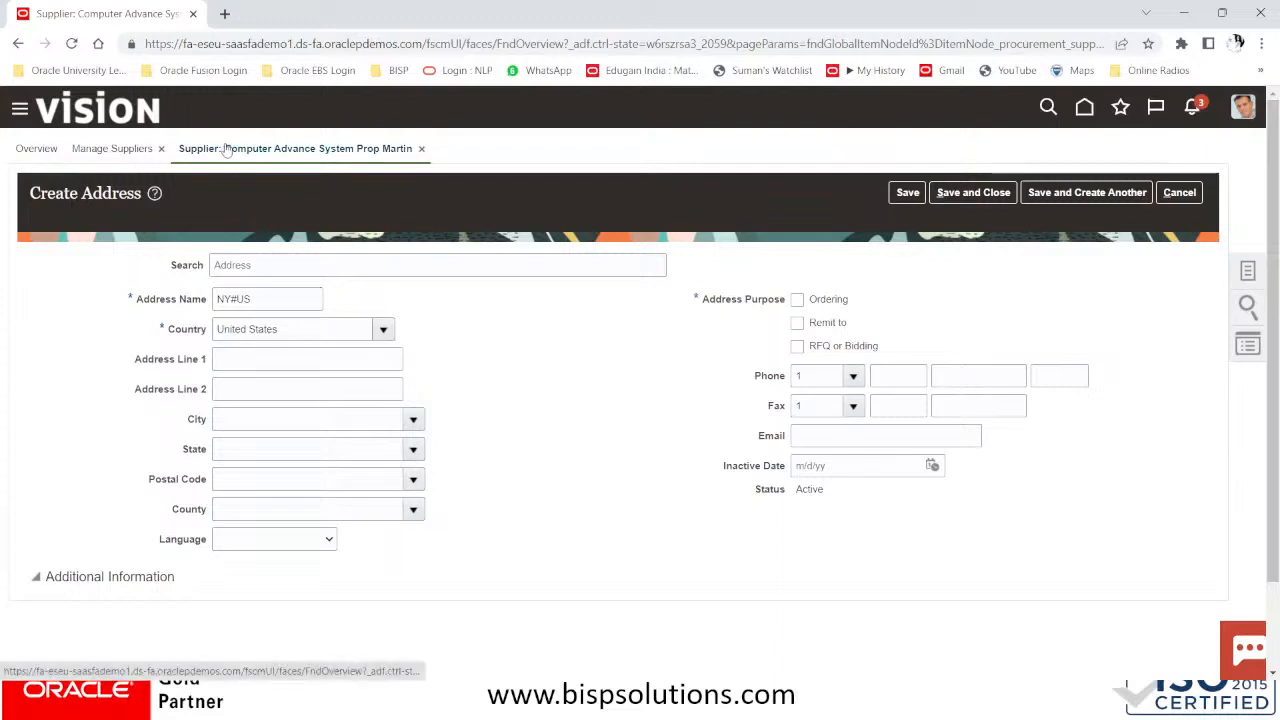
left_click(308, 366)
type("COMPUTER")
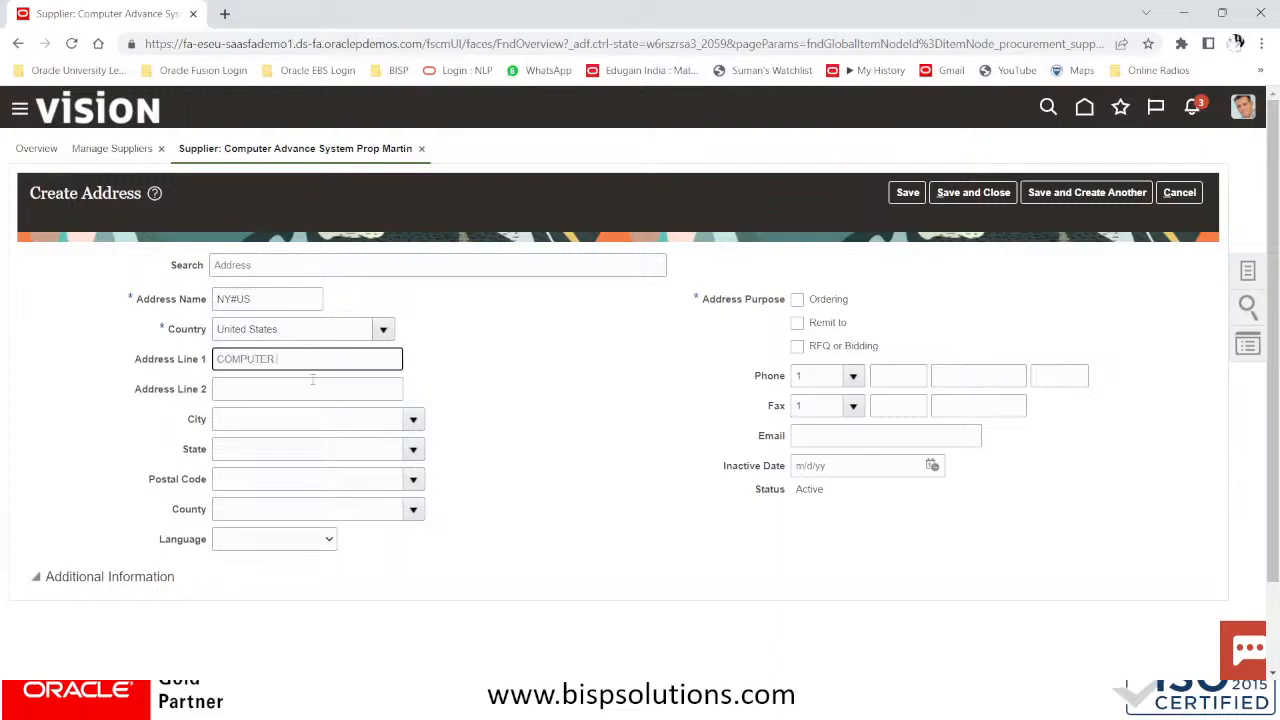
type(" ADVANCE SYSTEM")
key("Tab")
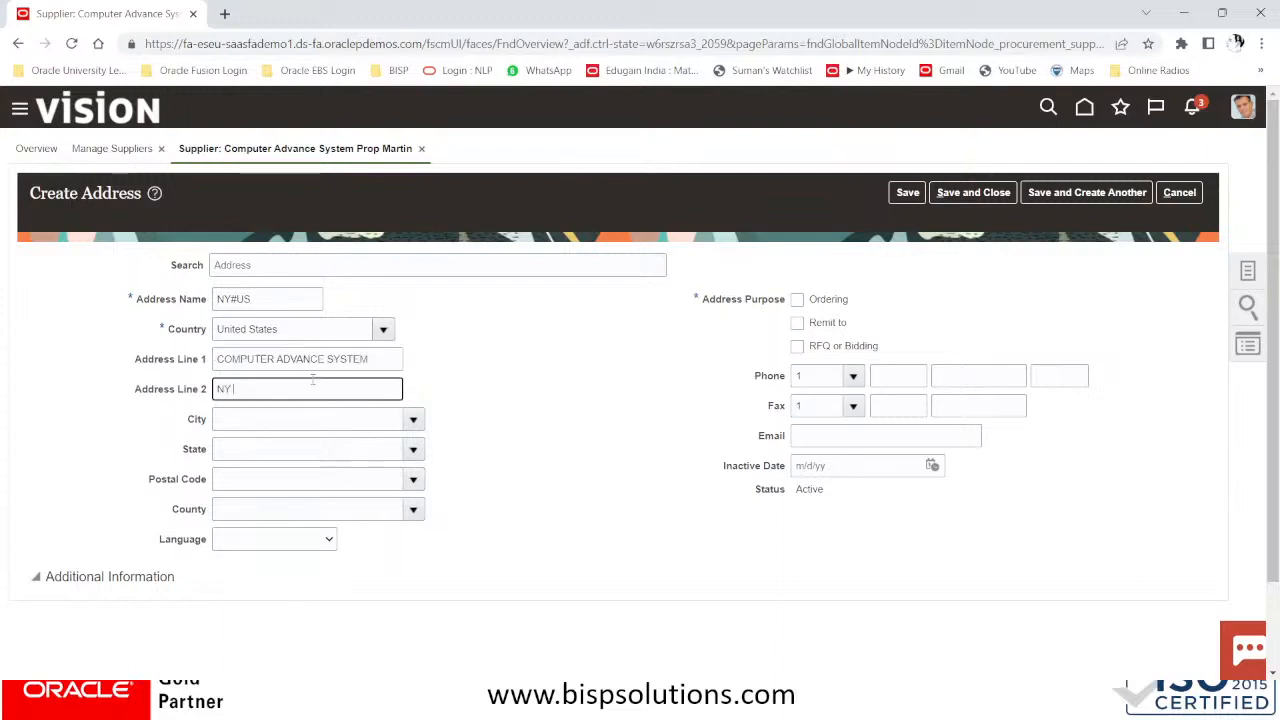
type("NY STREET22 SHO")
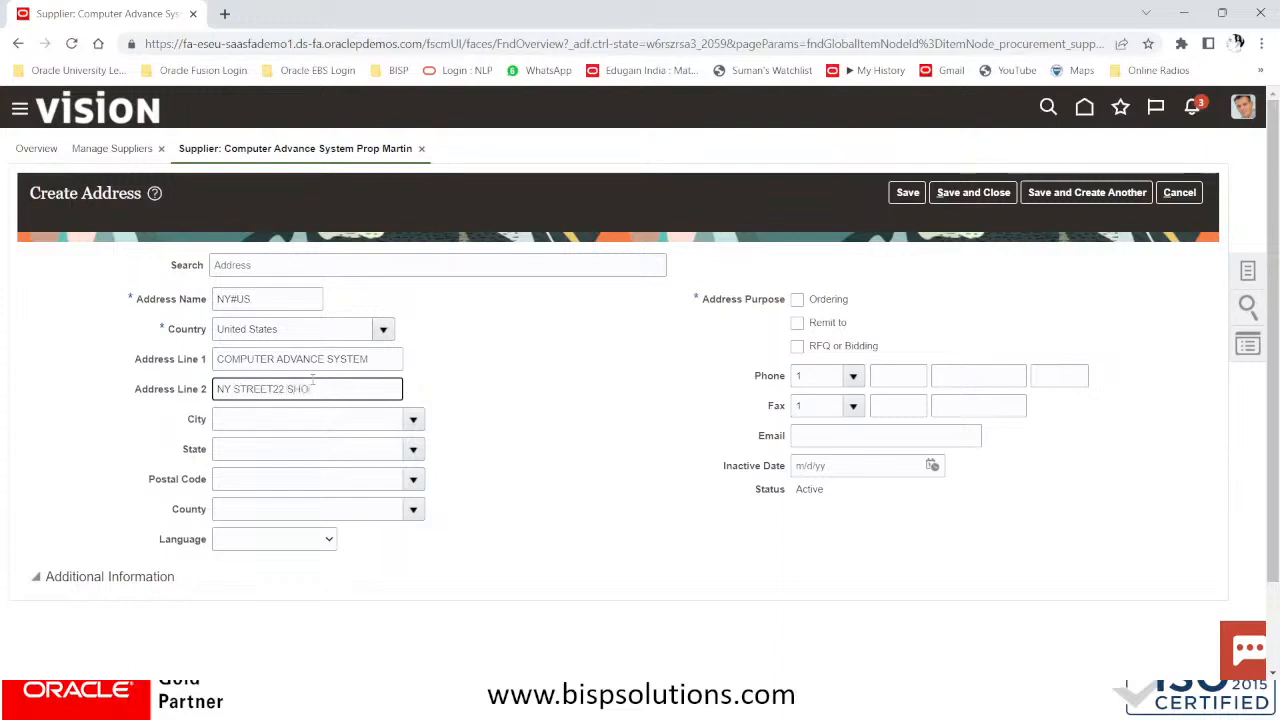
type("P 45 NY")
Set postal code 10001 for New York, tick Ordering and Remit to, and save the address
left_click(286, 416)
left_click(248, 476)
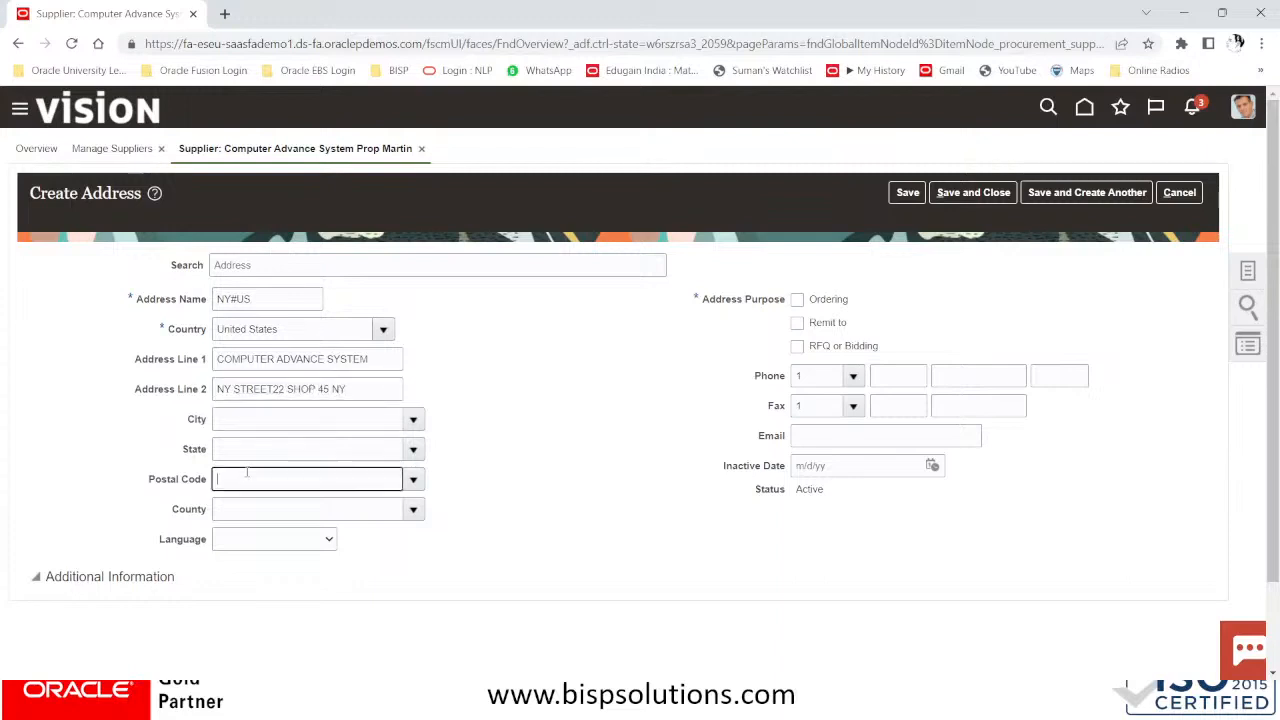
type("10001")
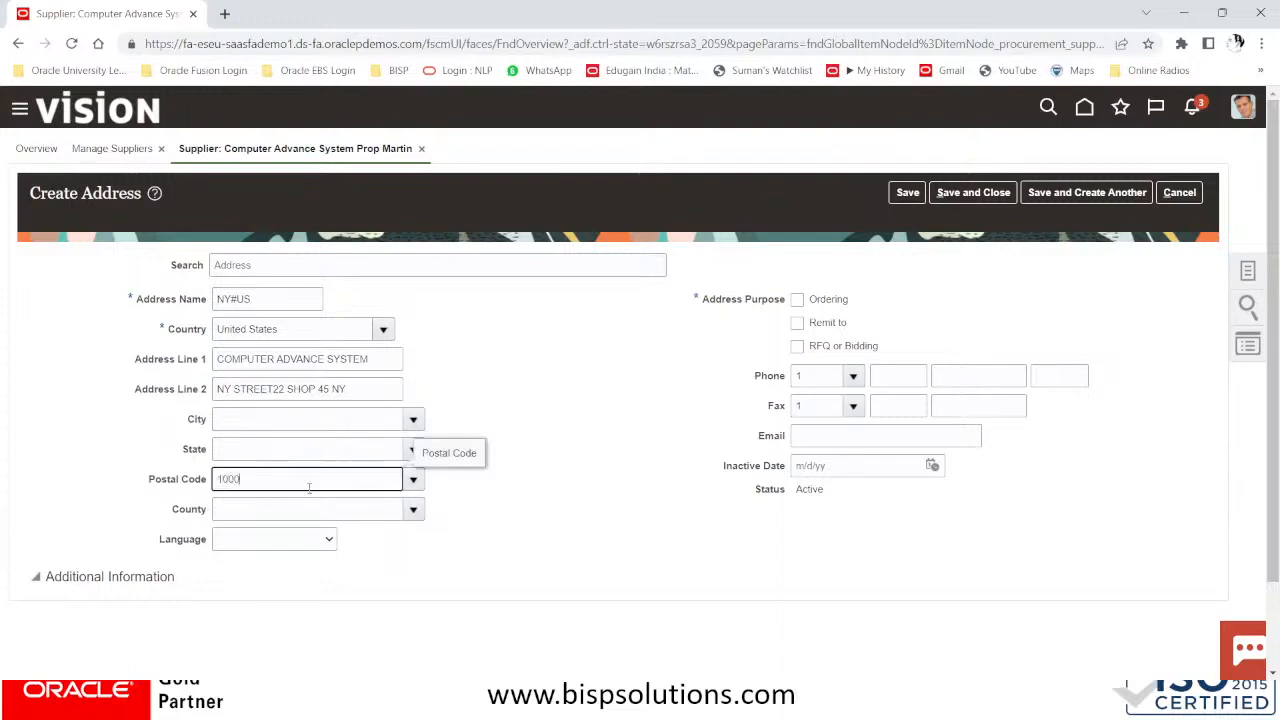
left_click(412, 479)
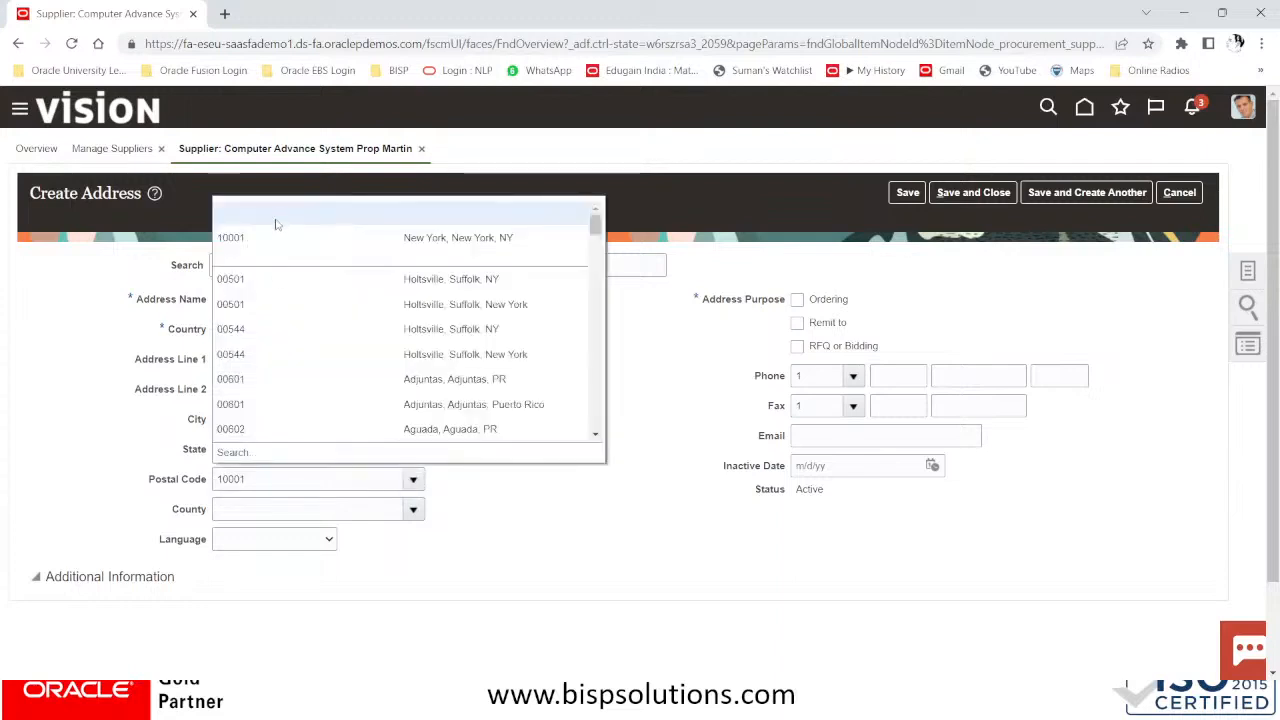
left_click(238, 237)
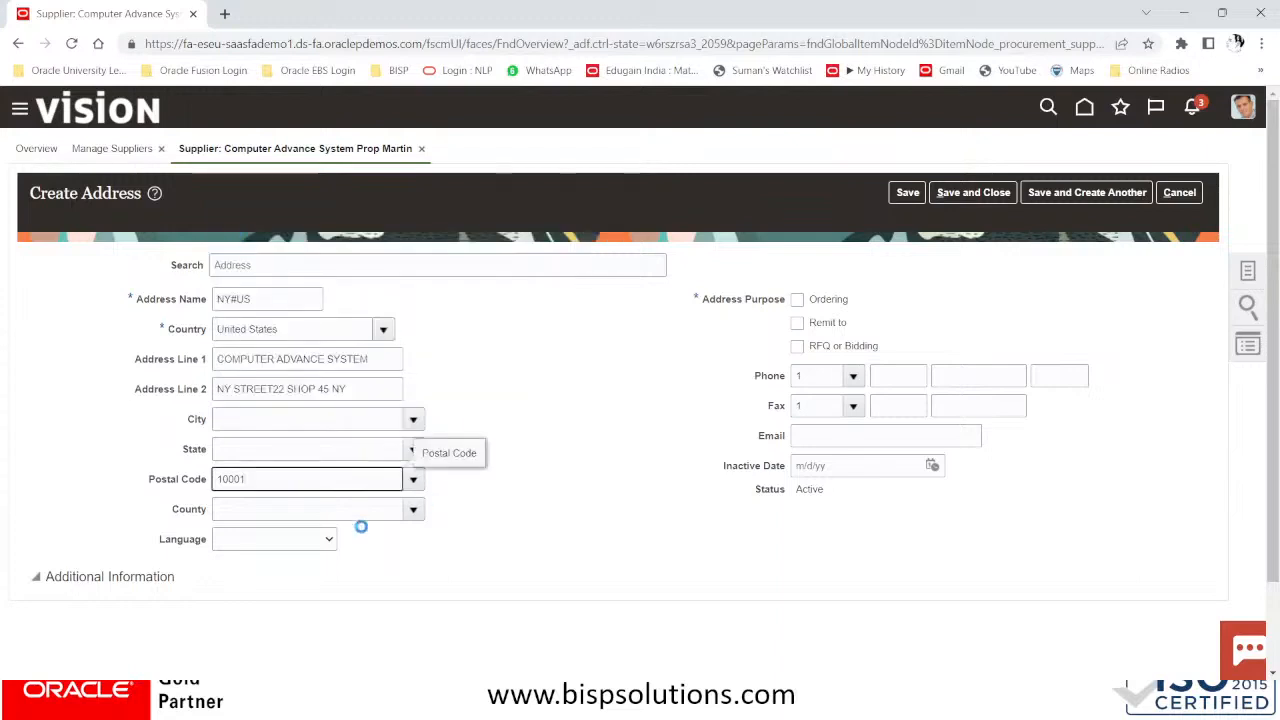
left_click(305, 539)
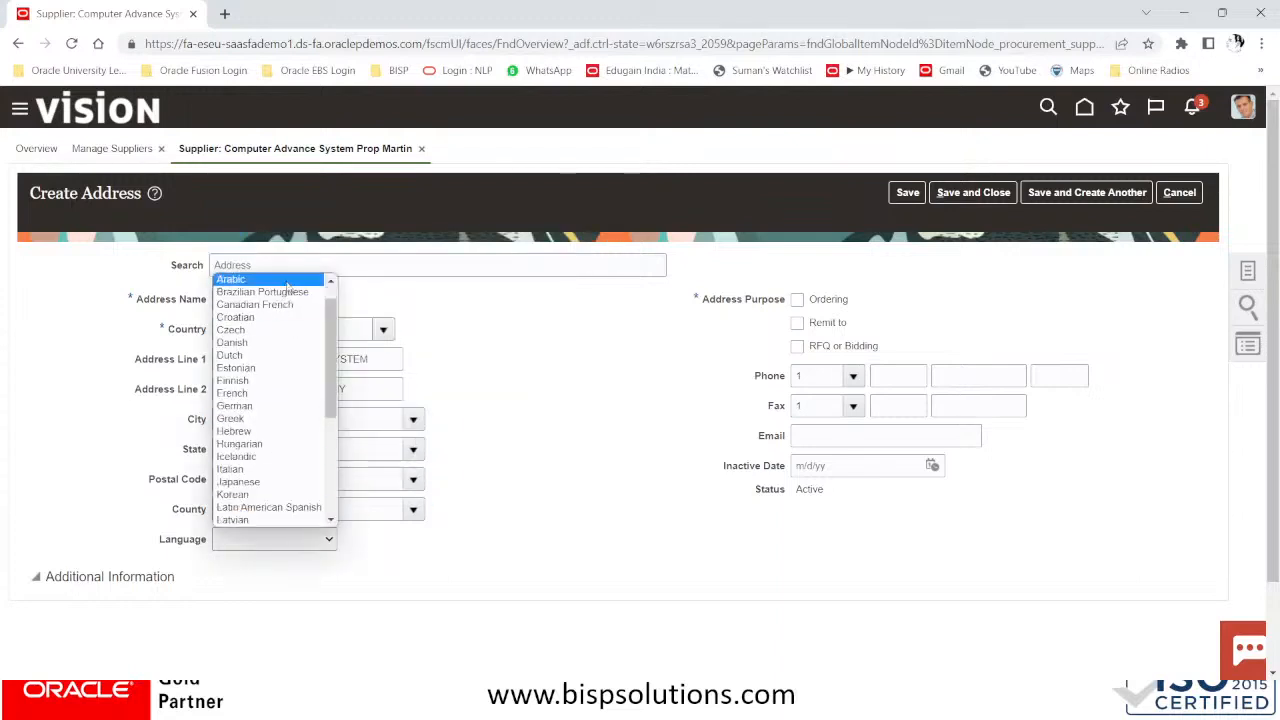
left_click(664, 390)
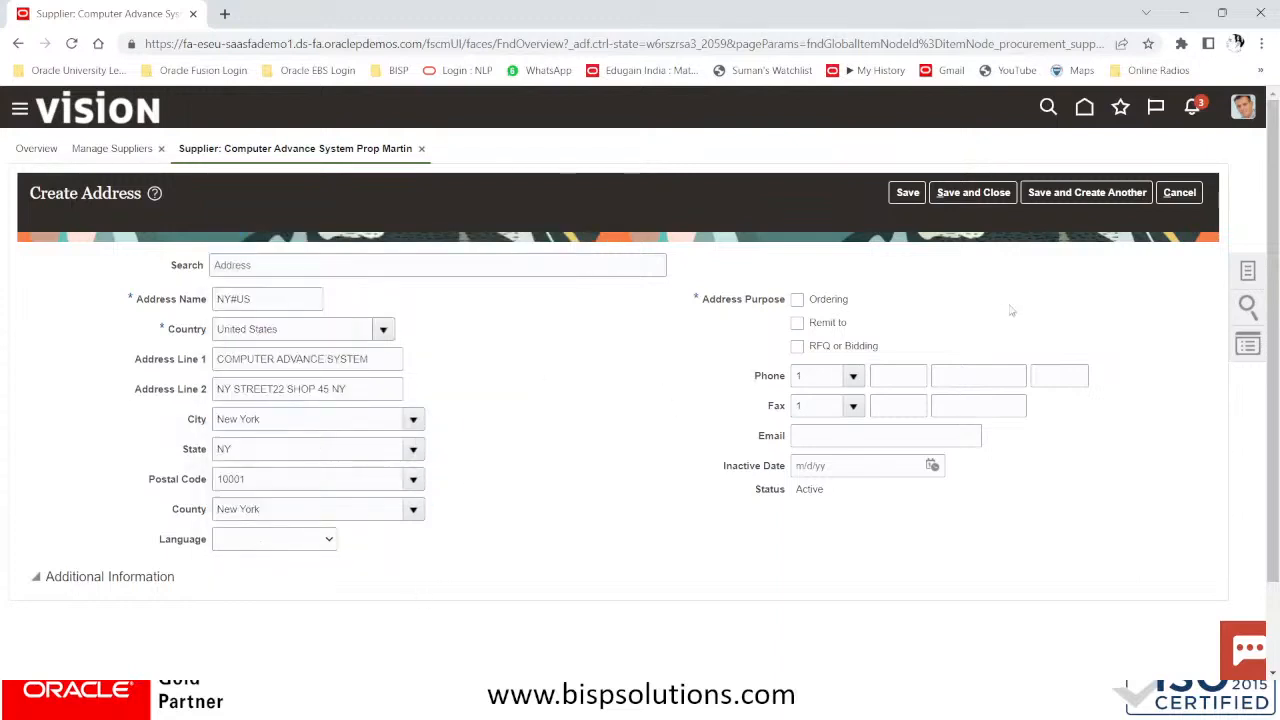
left_click(797, 299)
left_click(797, 323)
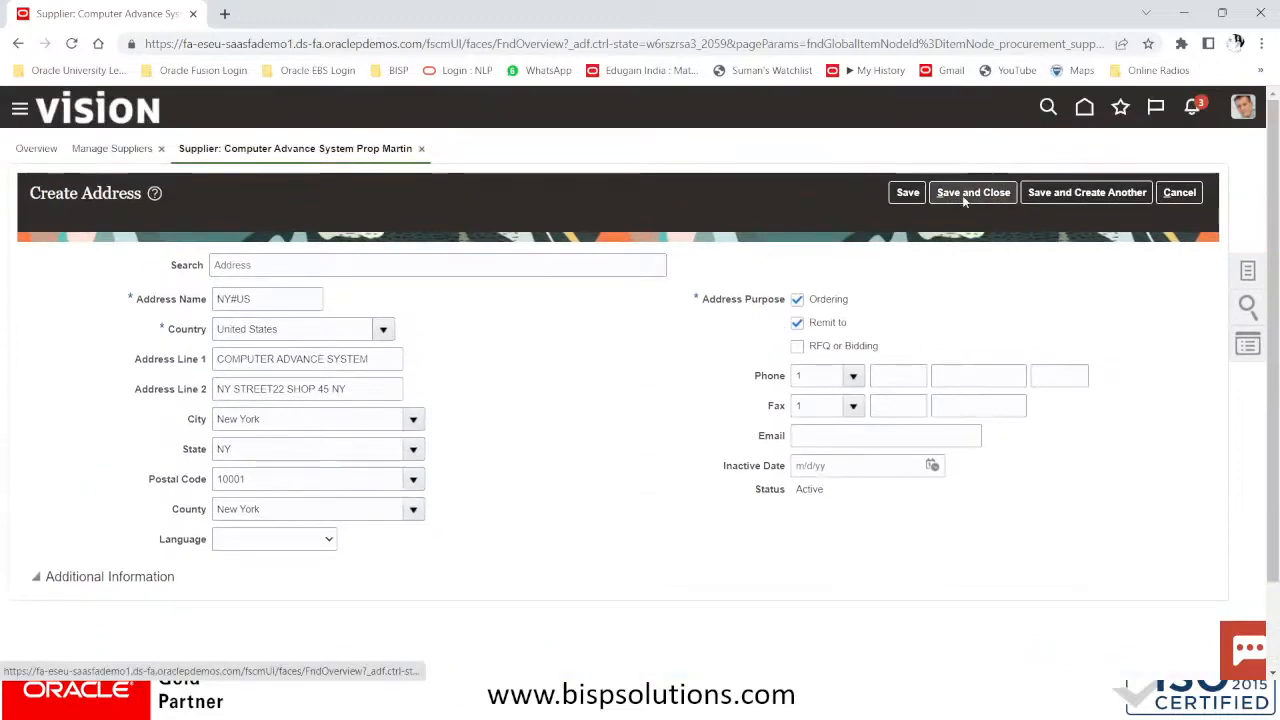
left_click(962, 194)
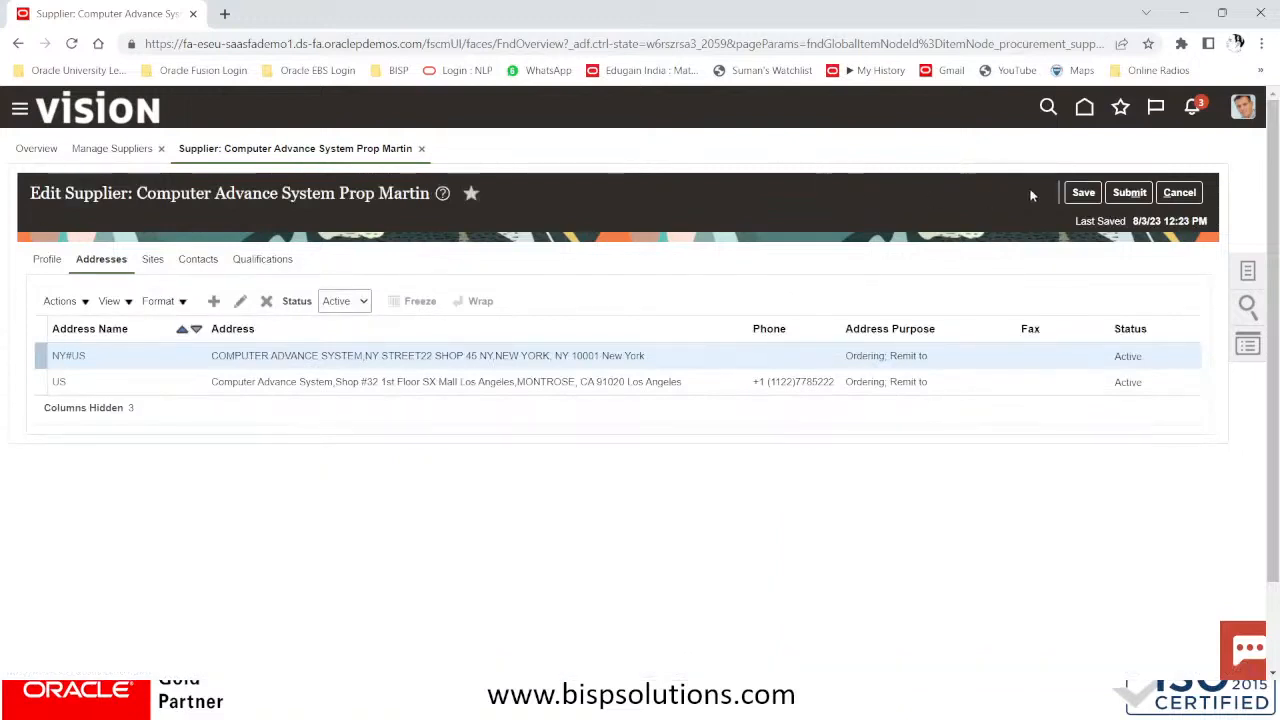
Submit the supplier changes for approval, acknowledge change request 108041, and switch to the Fusion home window
left_click(1124, 192)
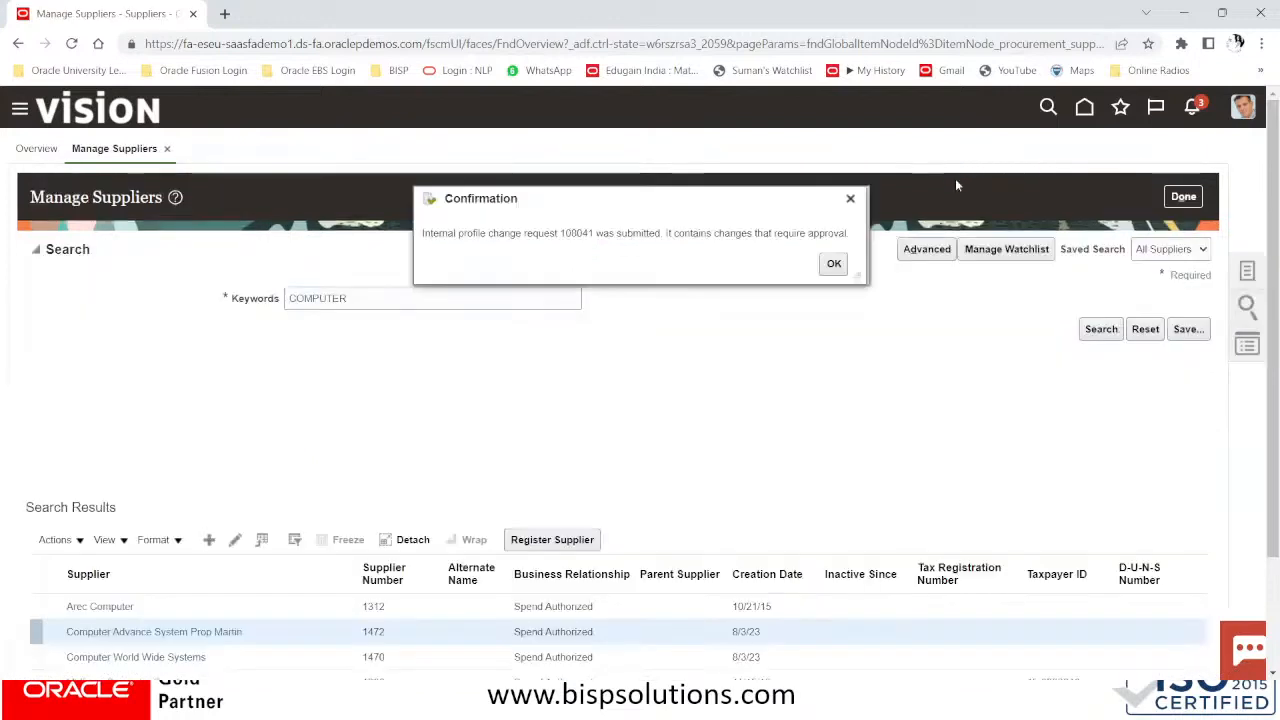
left_click(834, 263)
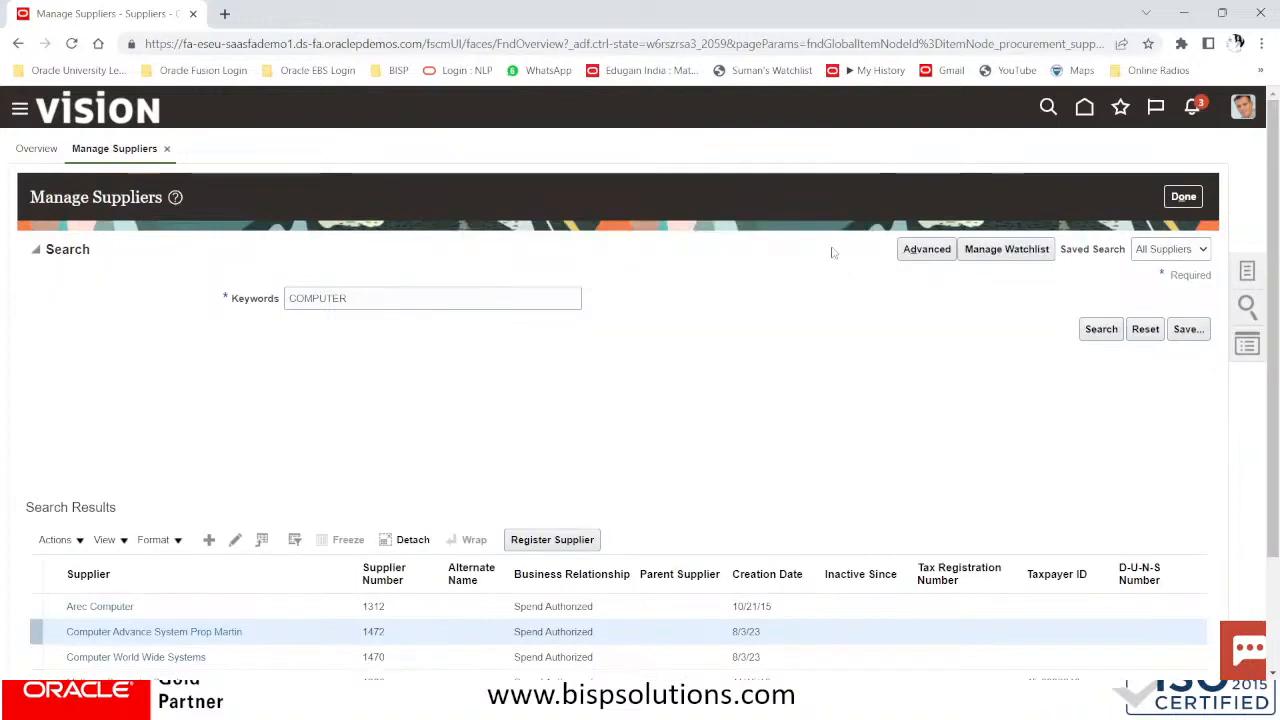
key("alt+Tab")
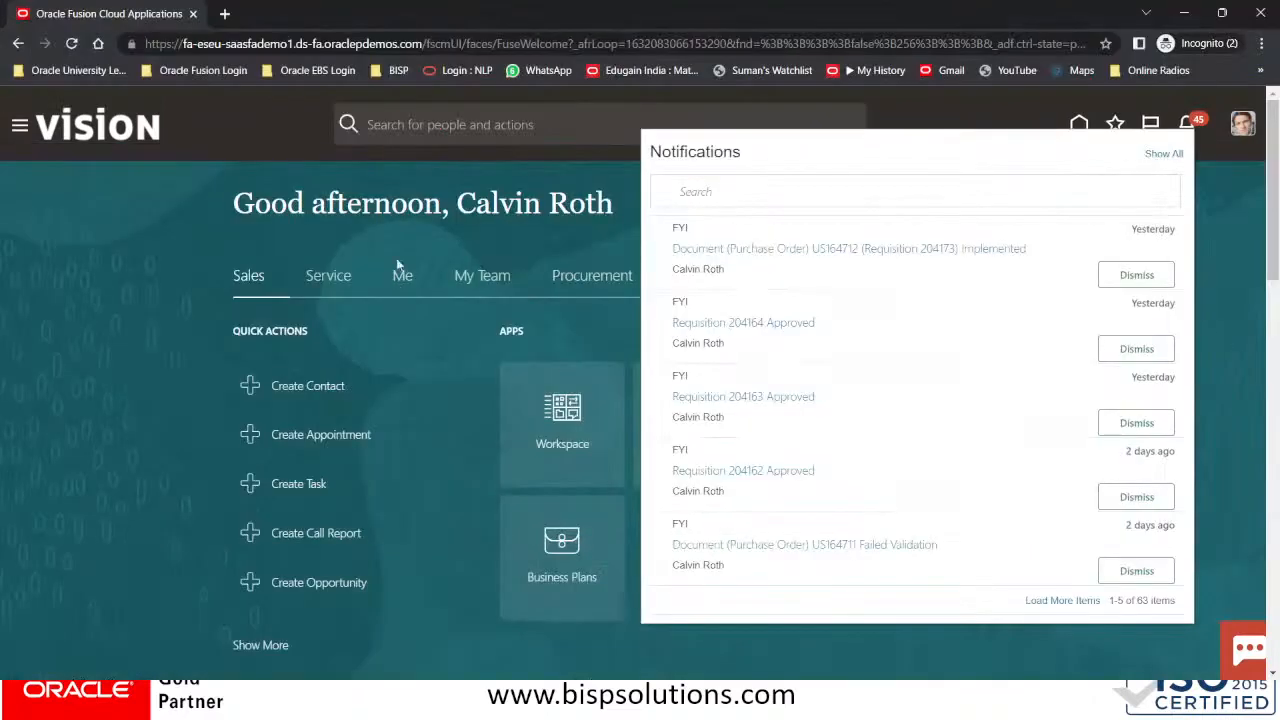
Reload the Fusion home page and show all notifications, listing the 45 assigned to you
left_click(330, 164)
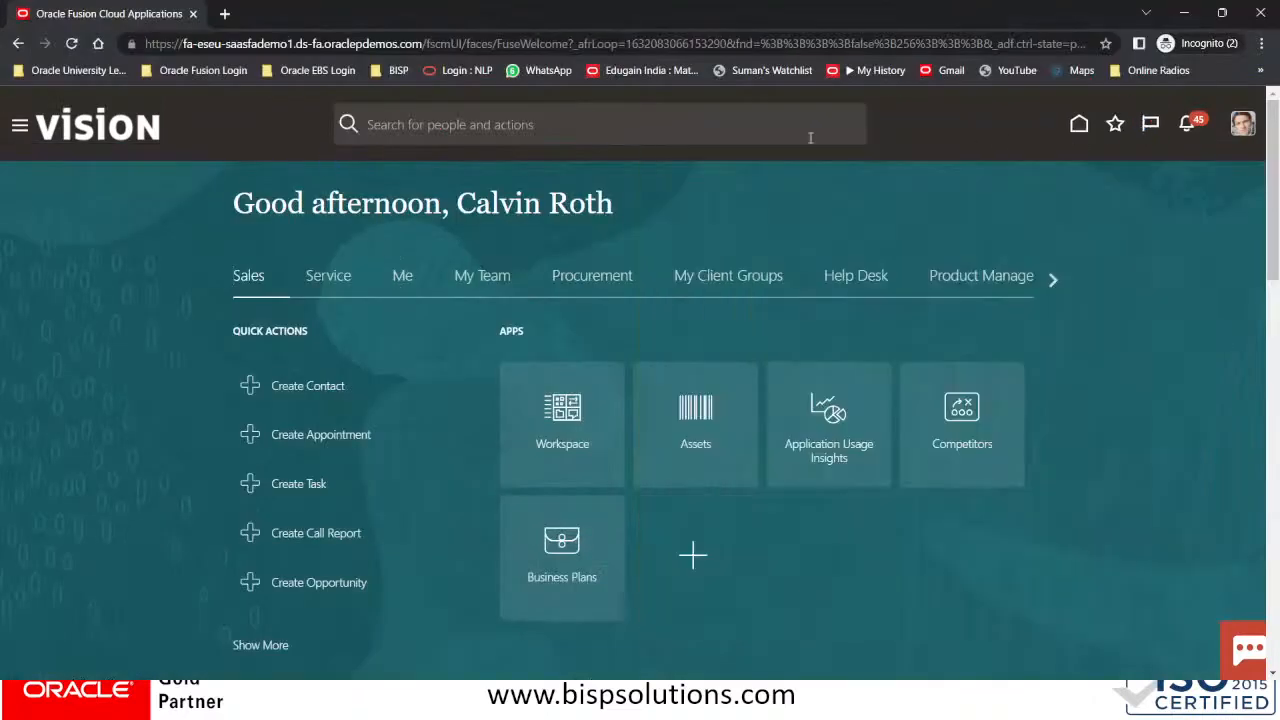
left_click(123, 127)
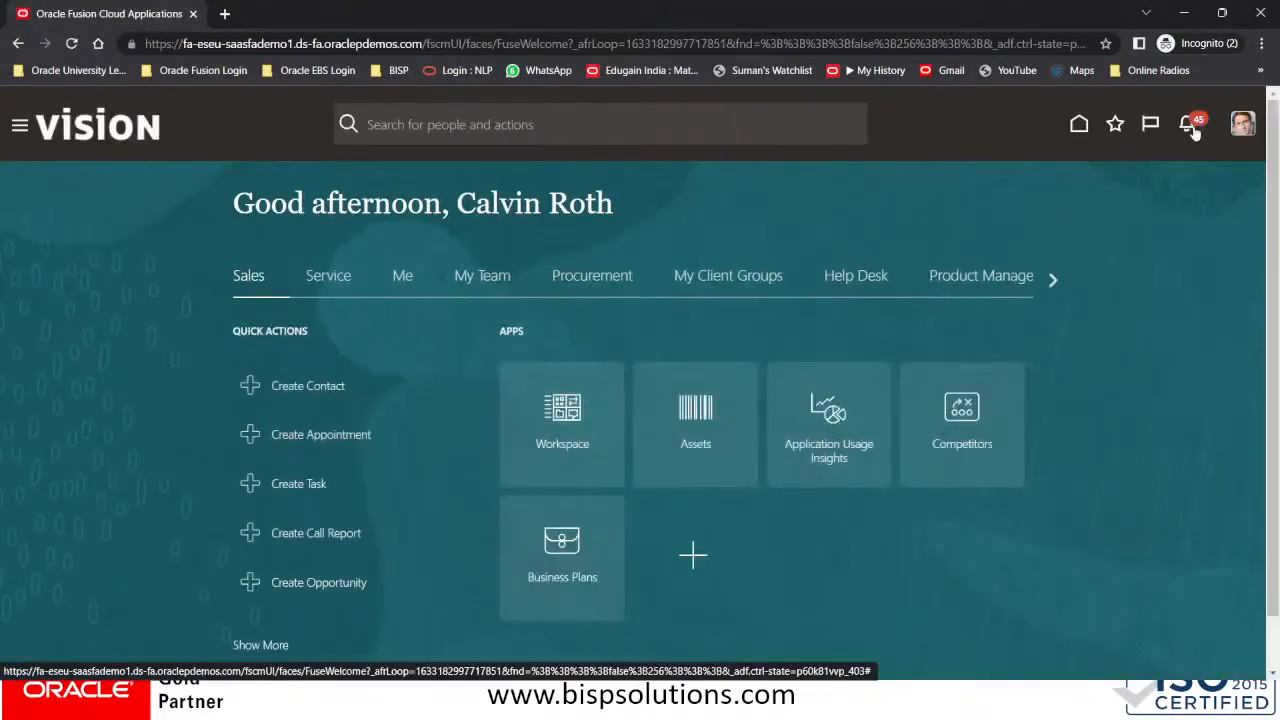
left_click(1192, 127)
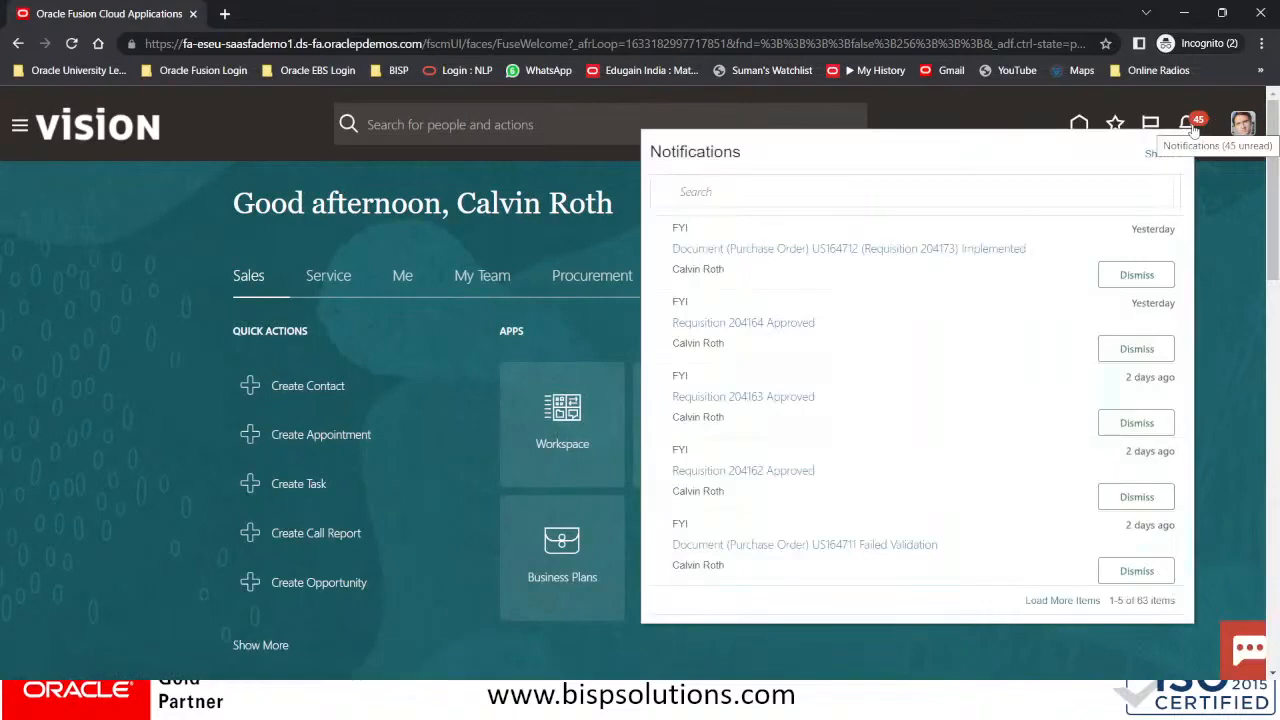
left_click(97, 118)
left_click(97, 118)
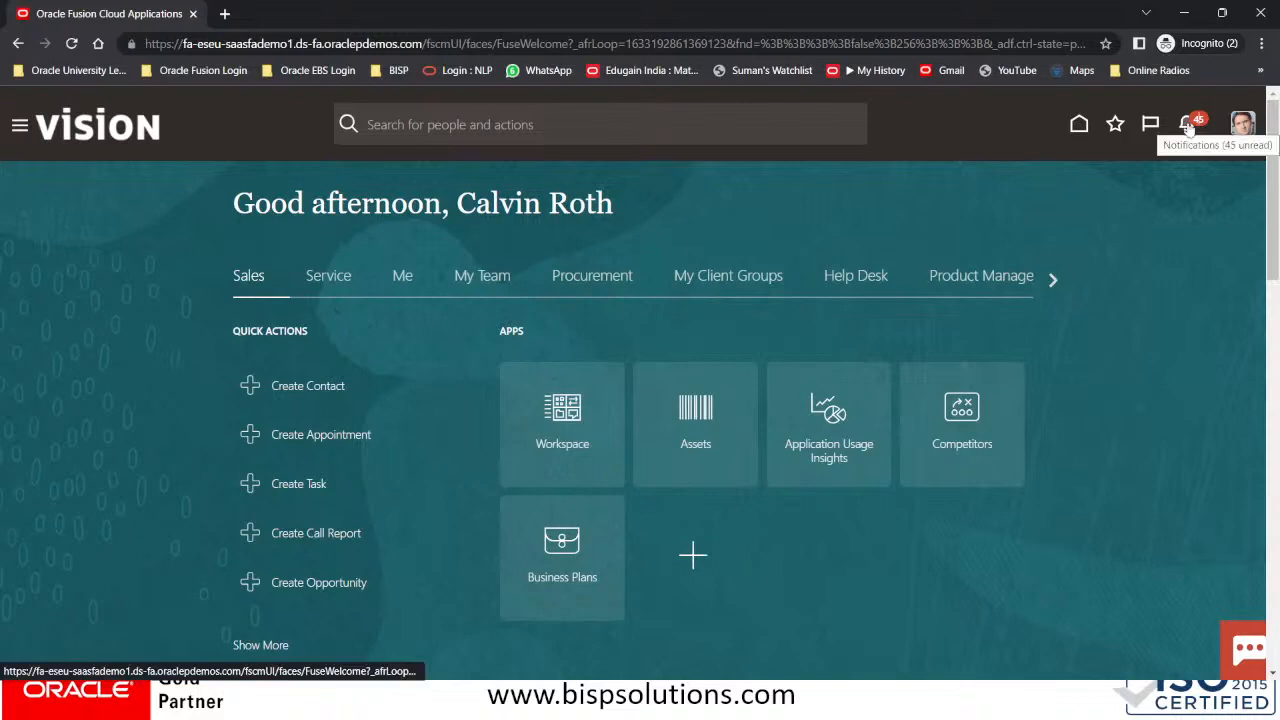
left_click(1189, 124)
left_click(1160, 154)
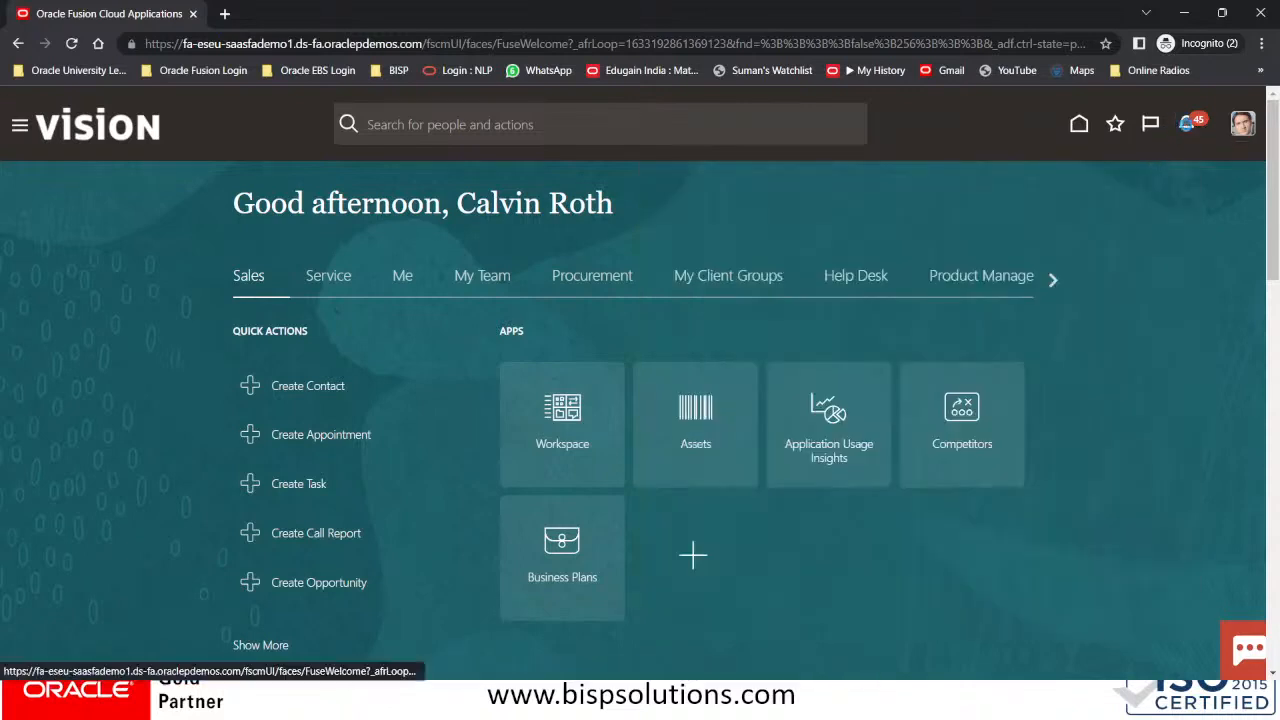
left_click(1187, 126)
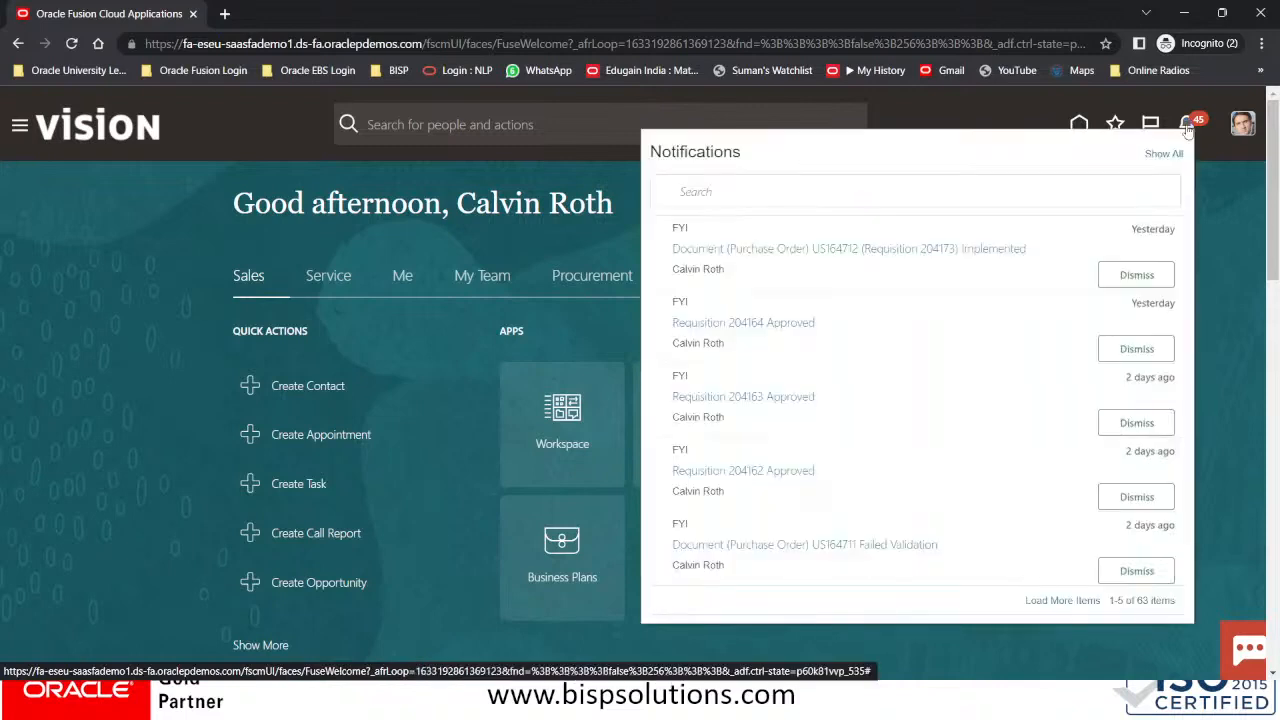
left_click(1080, 124)
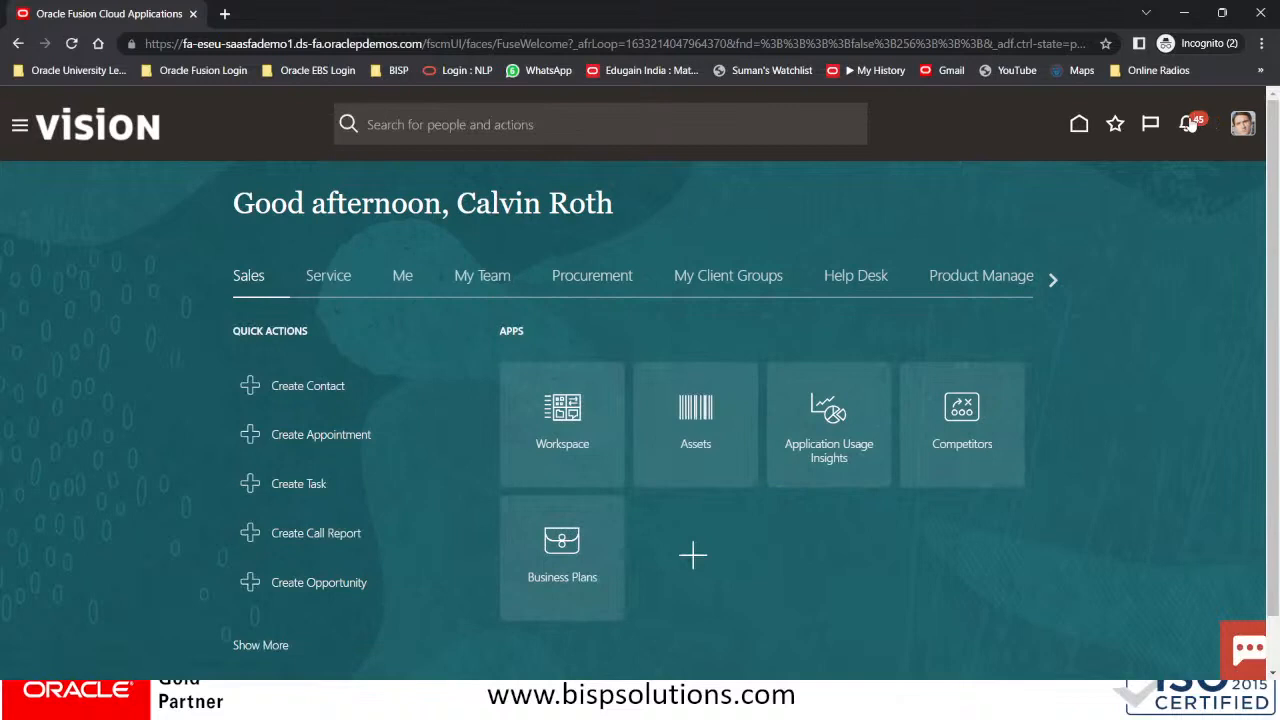
left_click(1190, 124)
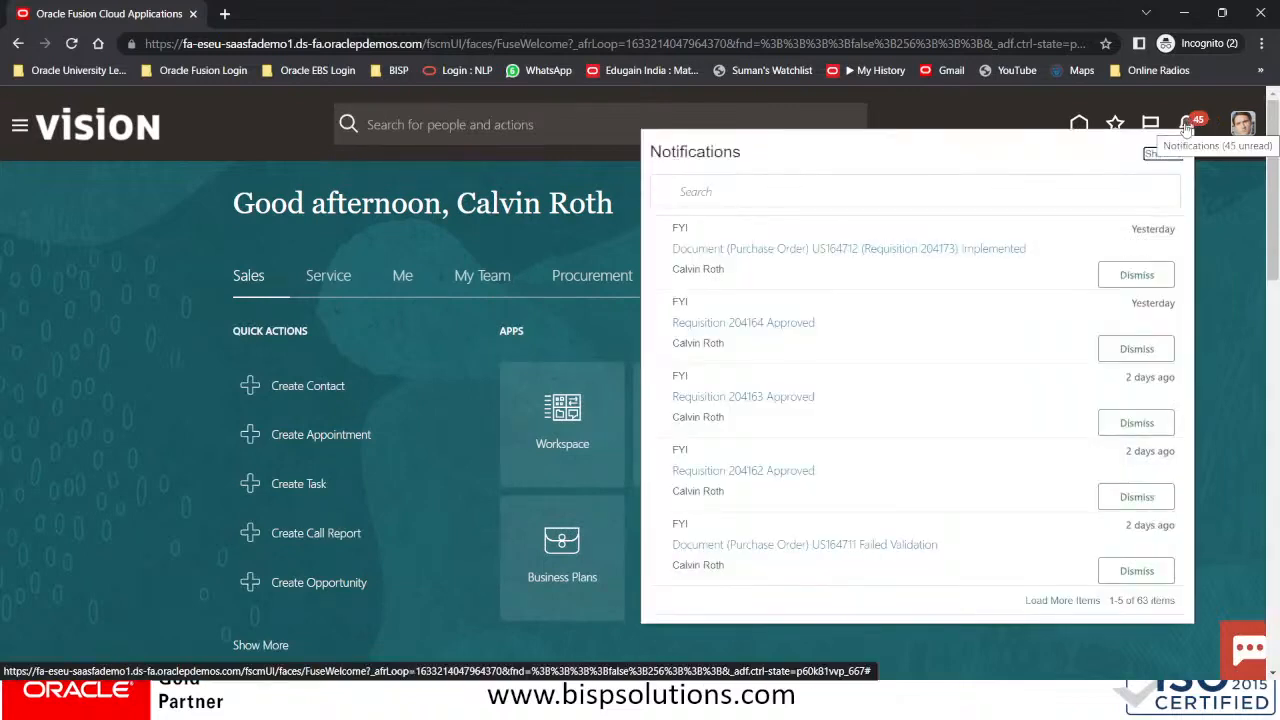
left_click(1163, 155)
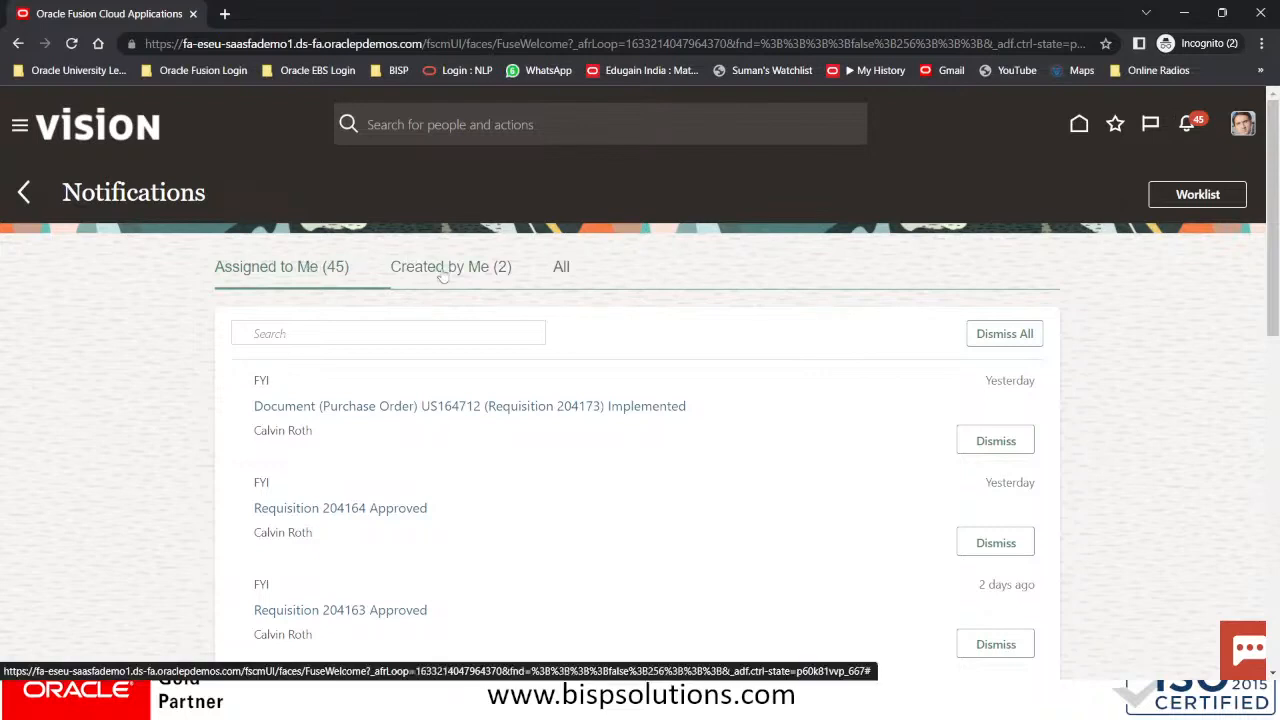
Open the BPM Worklist maximized, keep assignee Me & My Group, and refresh the task list
left_click(1179, 199)
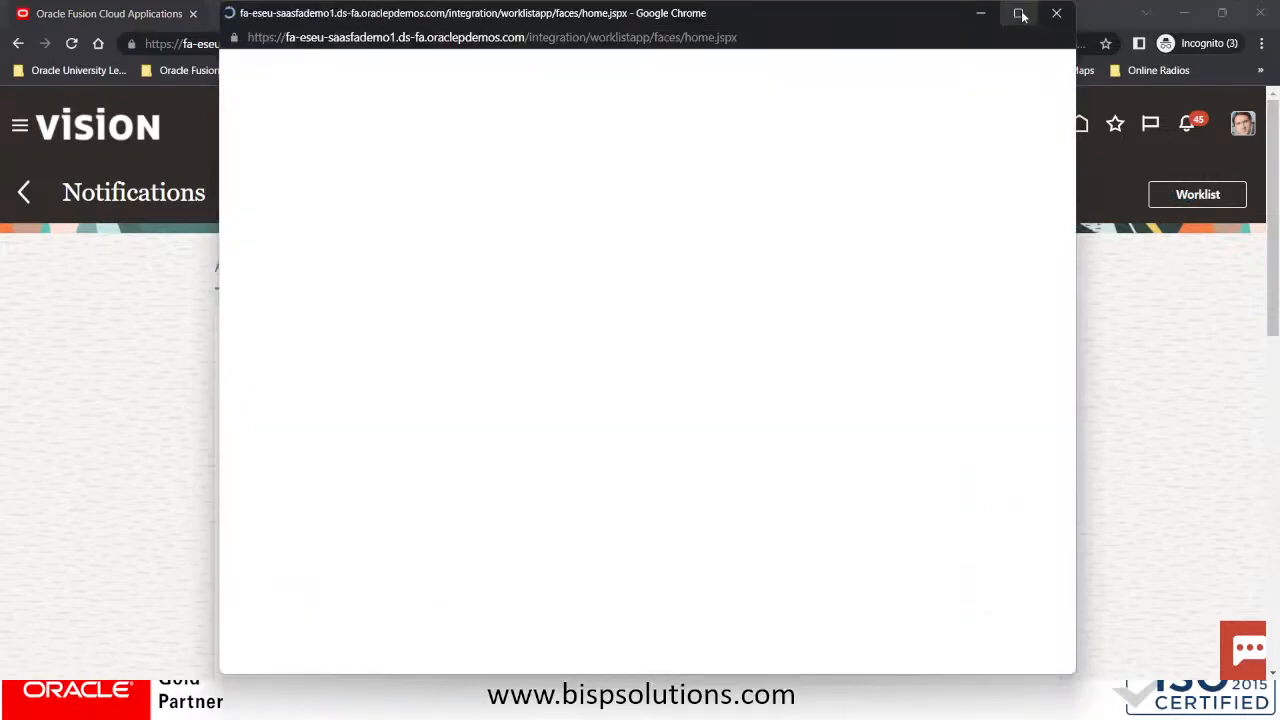
left_click(1014, 10)
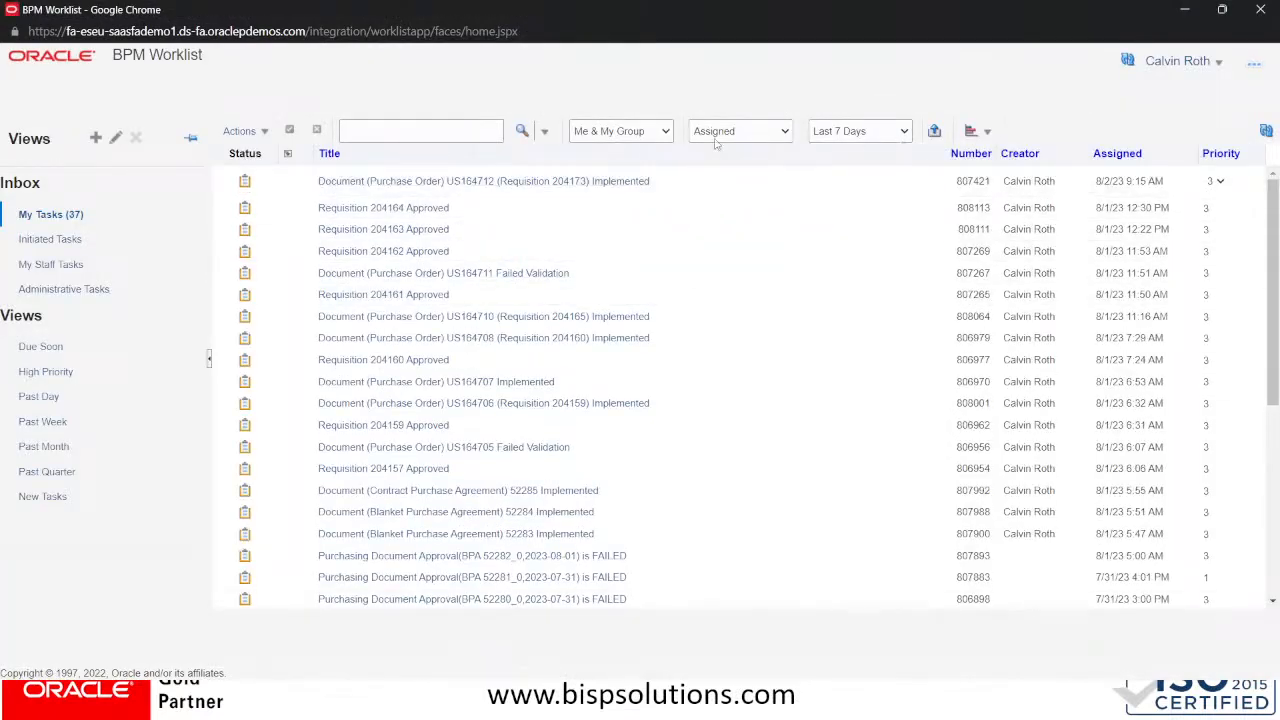
left_click(628, 134)
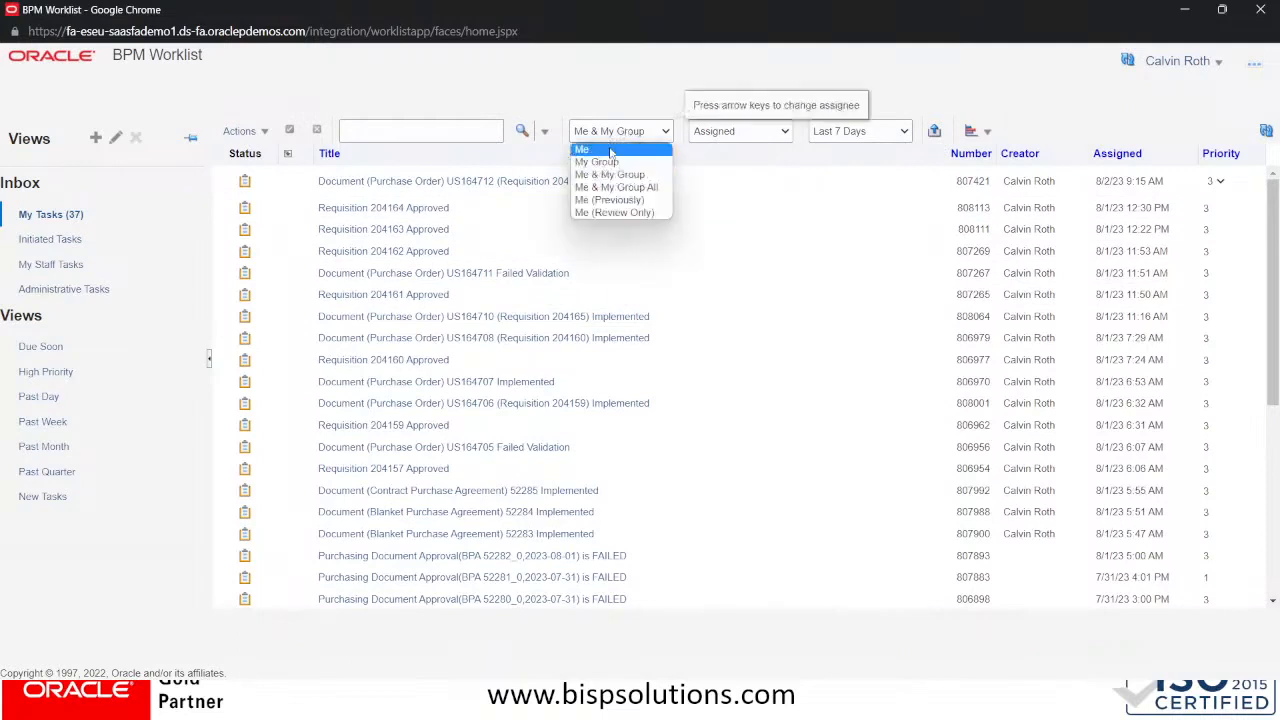
left_click(610, 175)
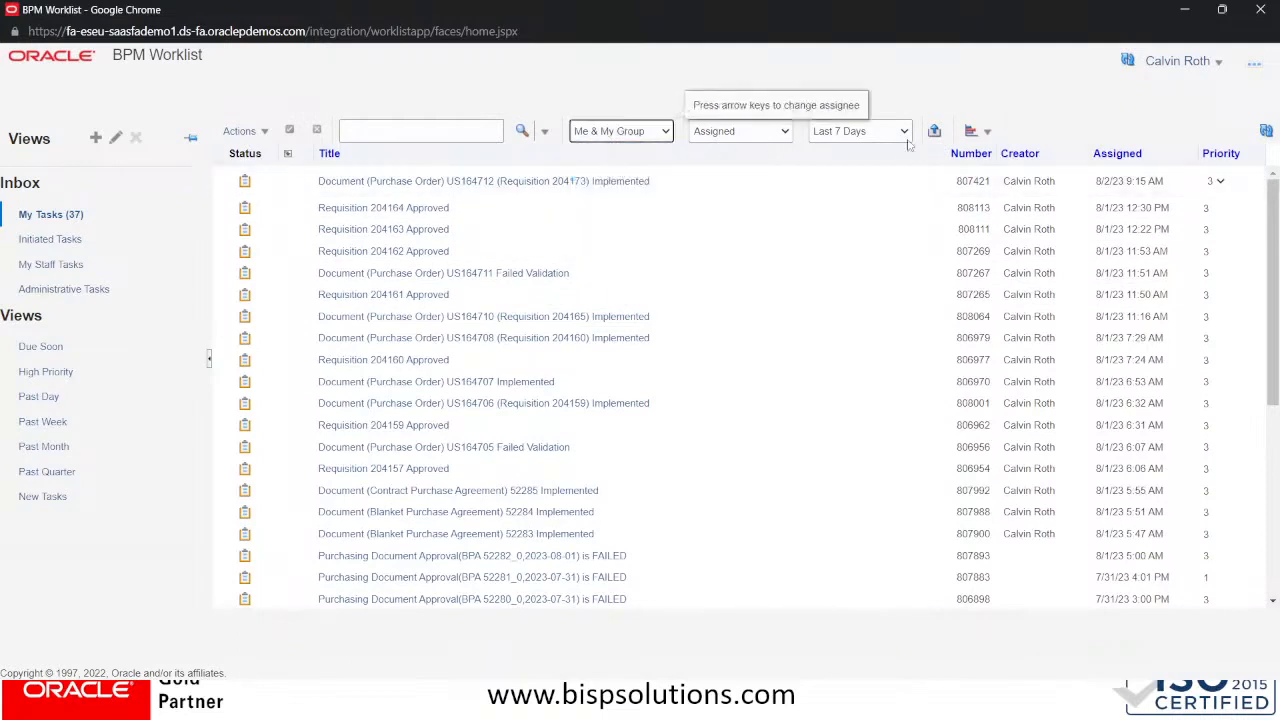
left_click(1266, 130)
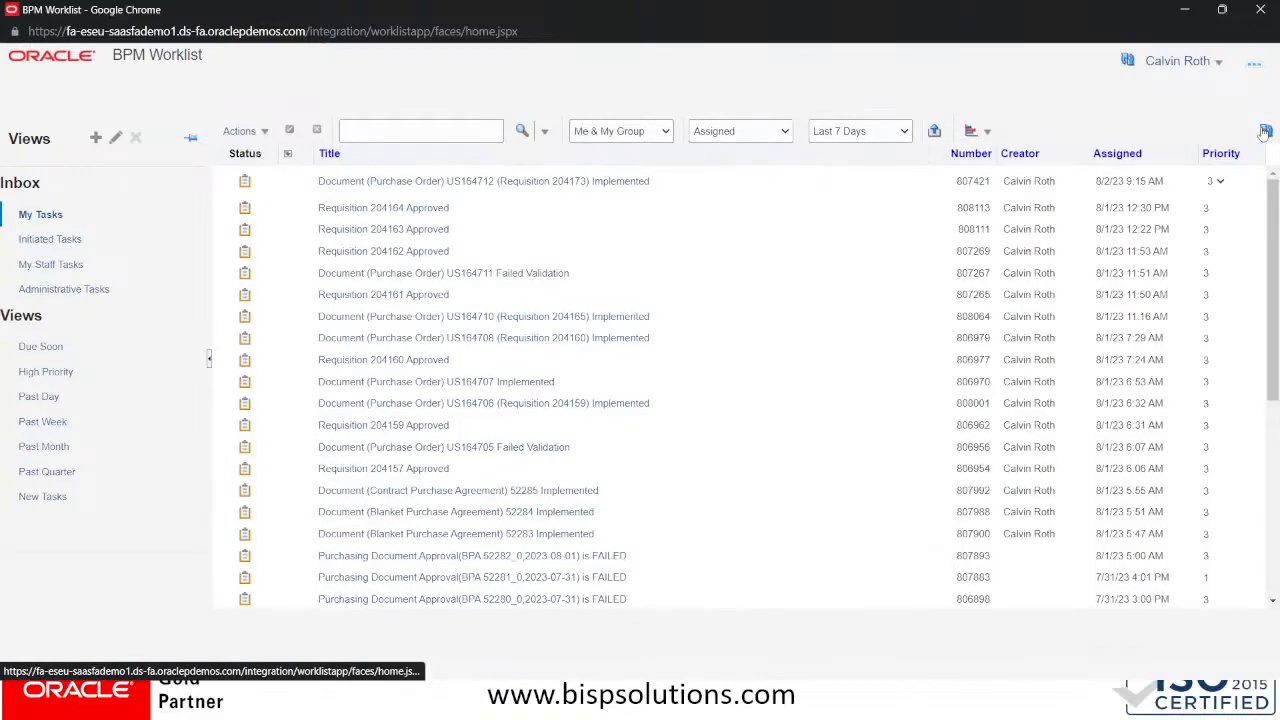
left_click(1266, 130)
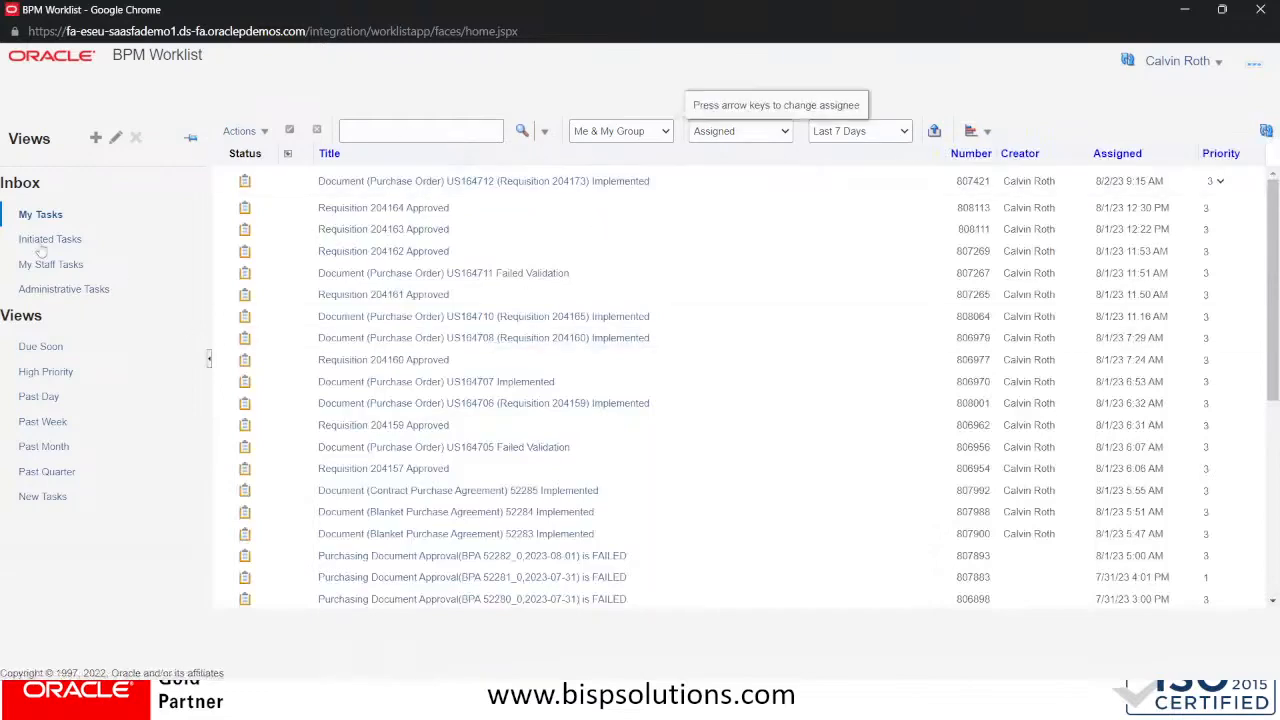
key("alt+Tab")
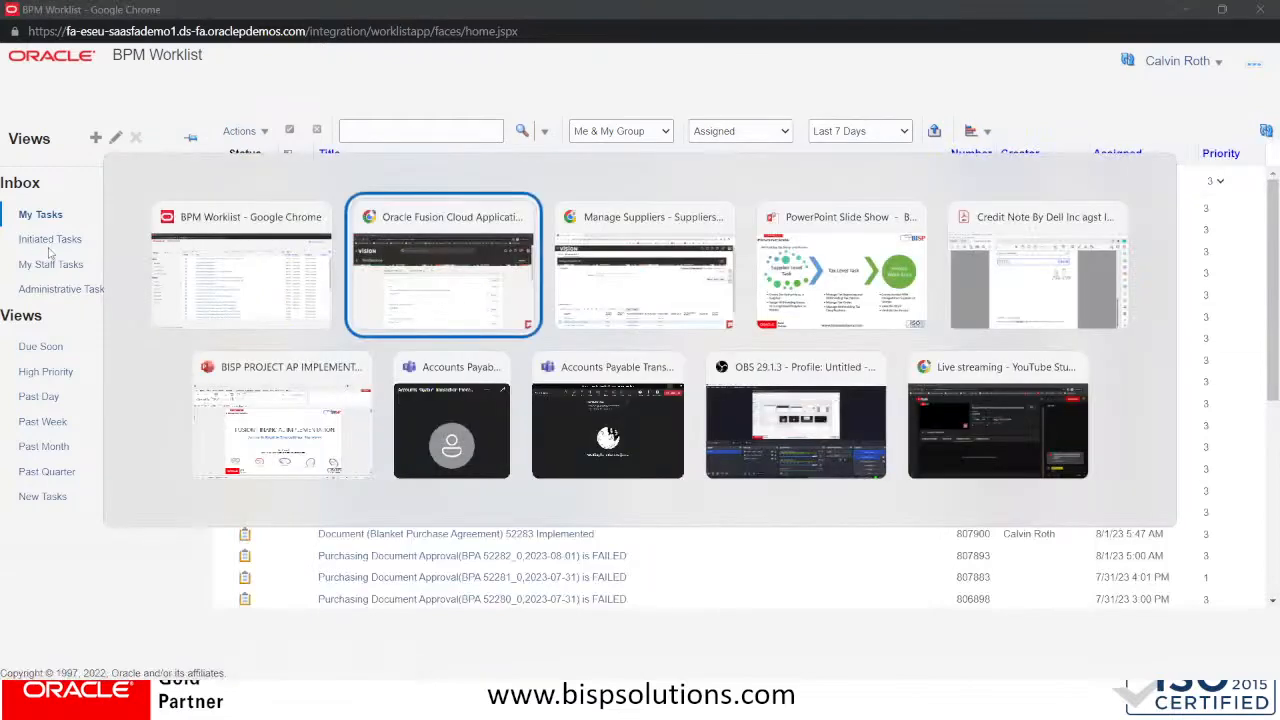
Reopen supplier Computer Advance System Prop Martin from the Manage Suppliers search results
key("alt+Tab")
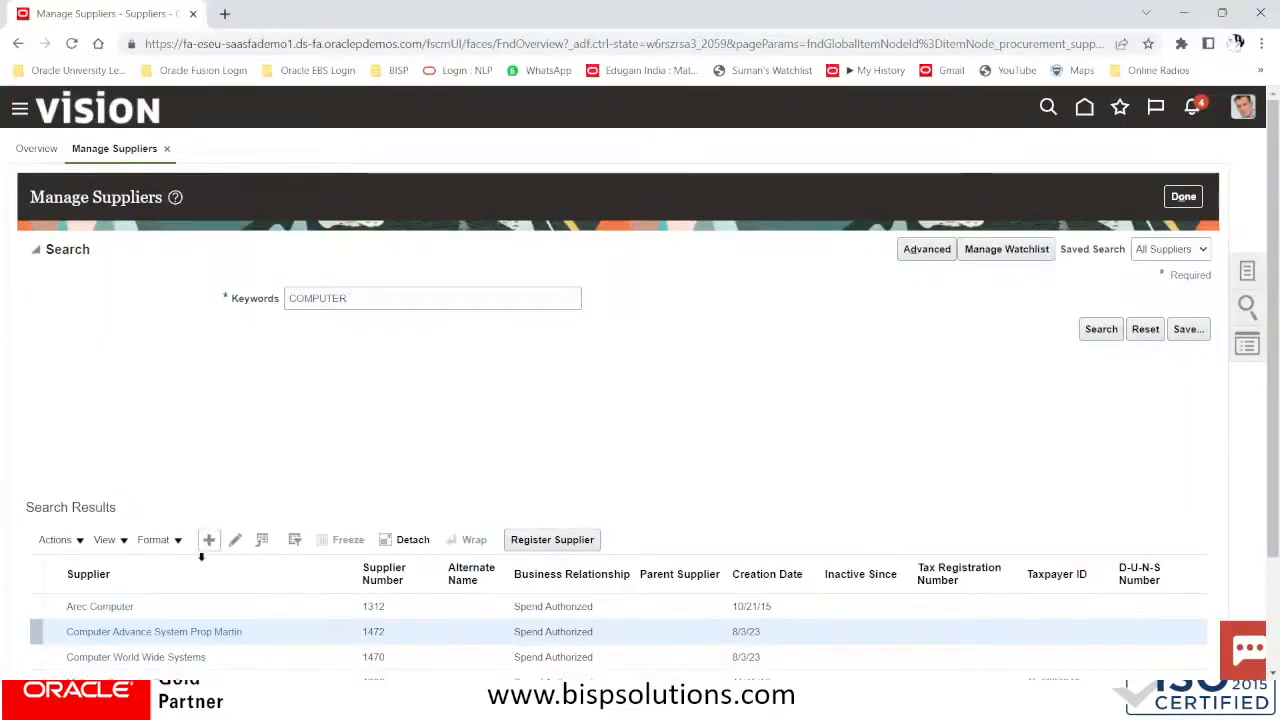
left_click(228, 633)
scroll(447, 487, "down", 2)
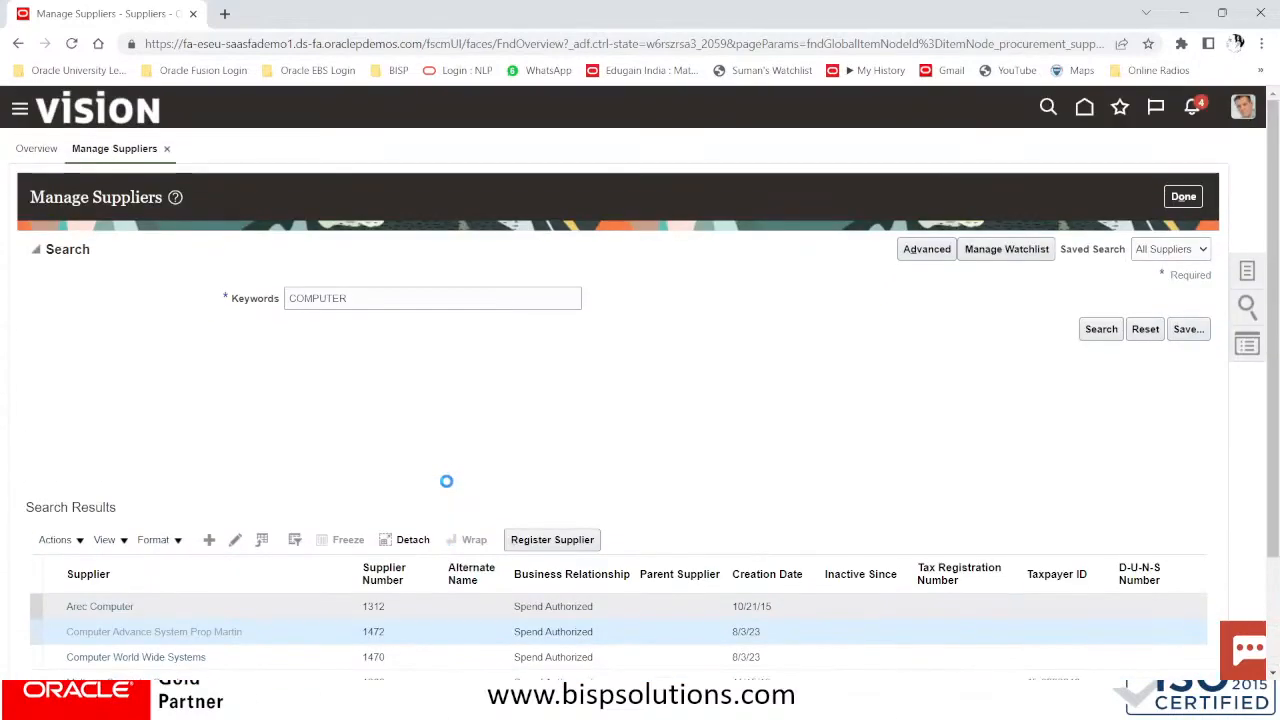
scroll(448, 486, "down", 9)
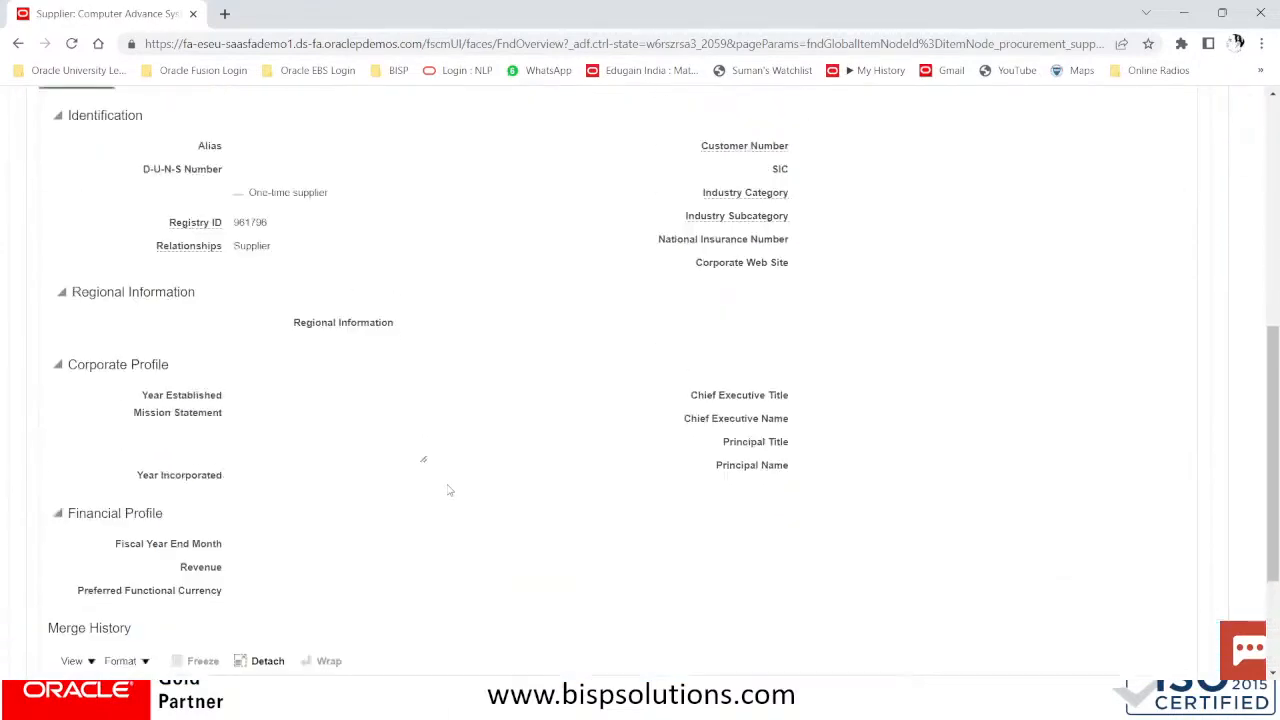
scroll(448, 486, "up", 8)
scroll(448, 490, "up", 1)
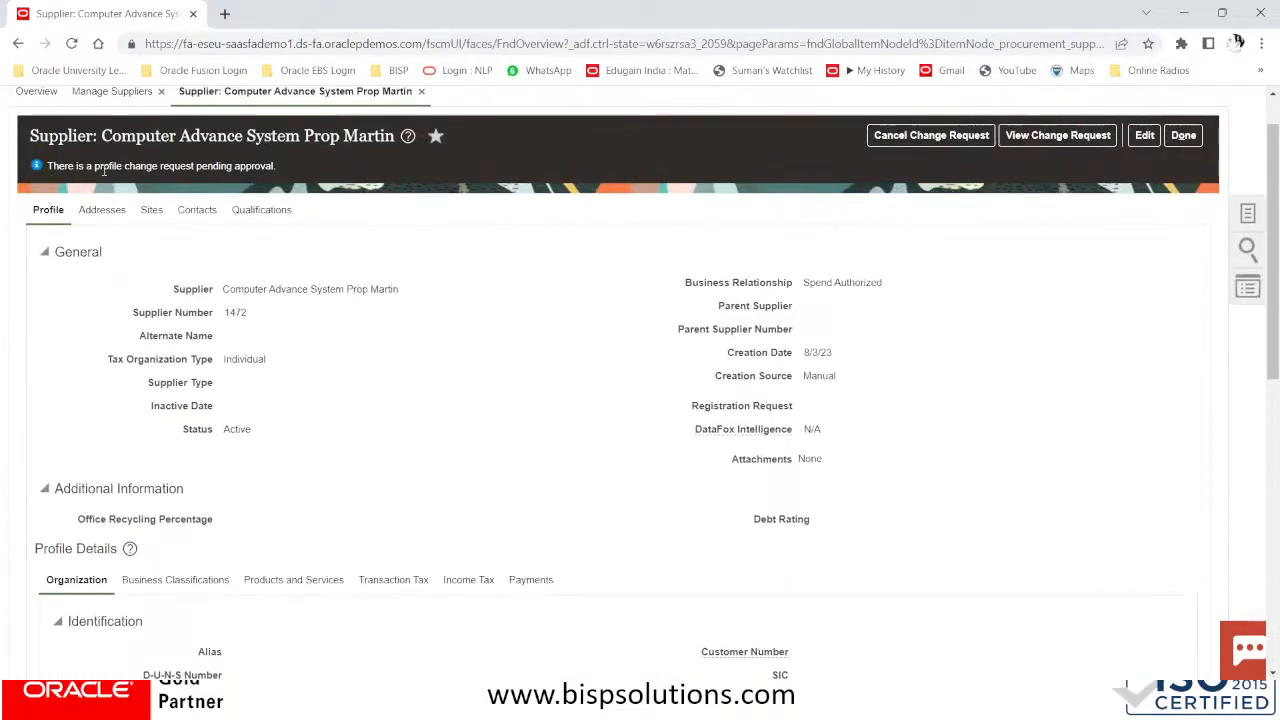
scroll(192, 243, "up", 2)
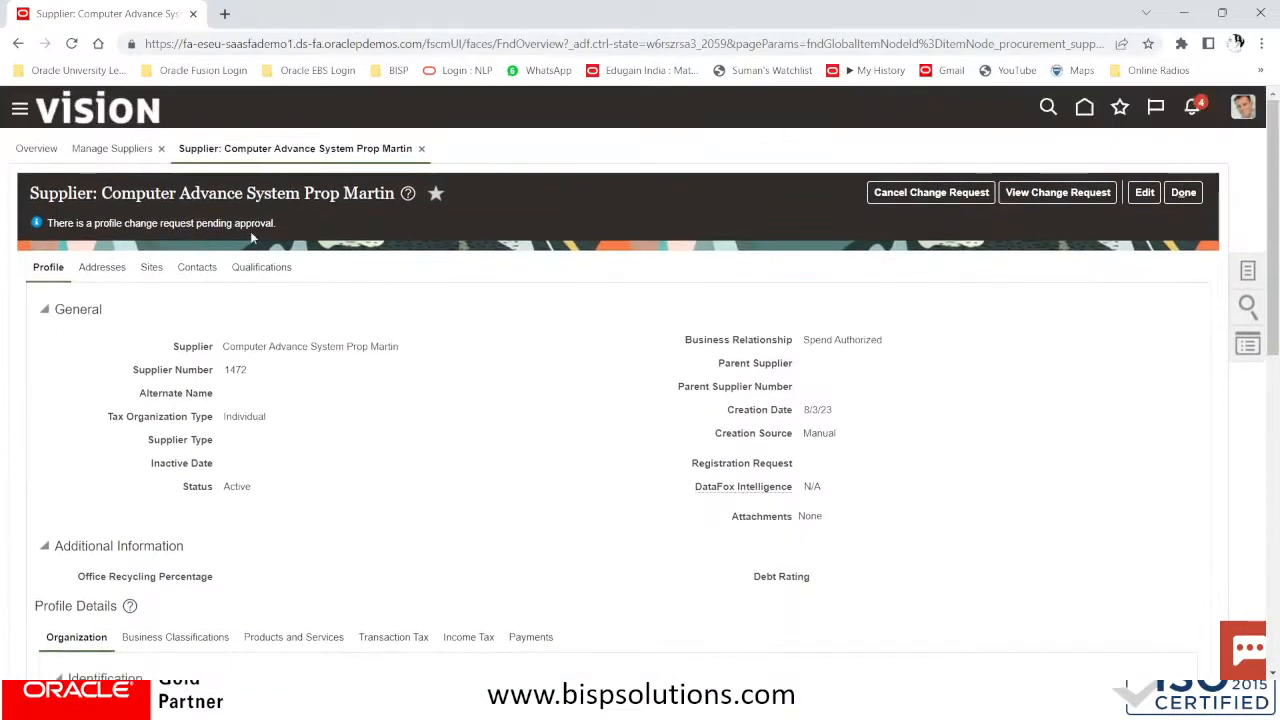
Try approving change request 108041 from notifications, dismiss the privilege error, and close the supplier page
left_click(1192, 107)
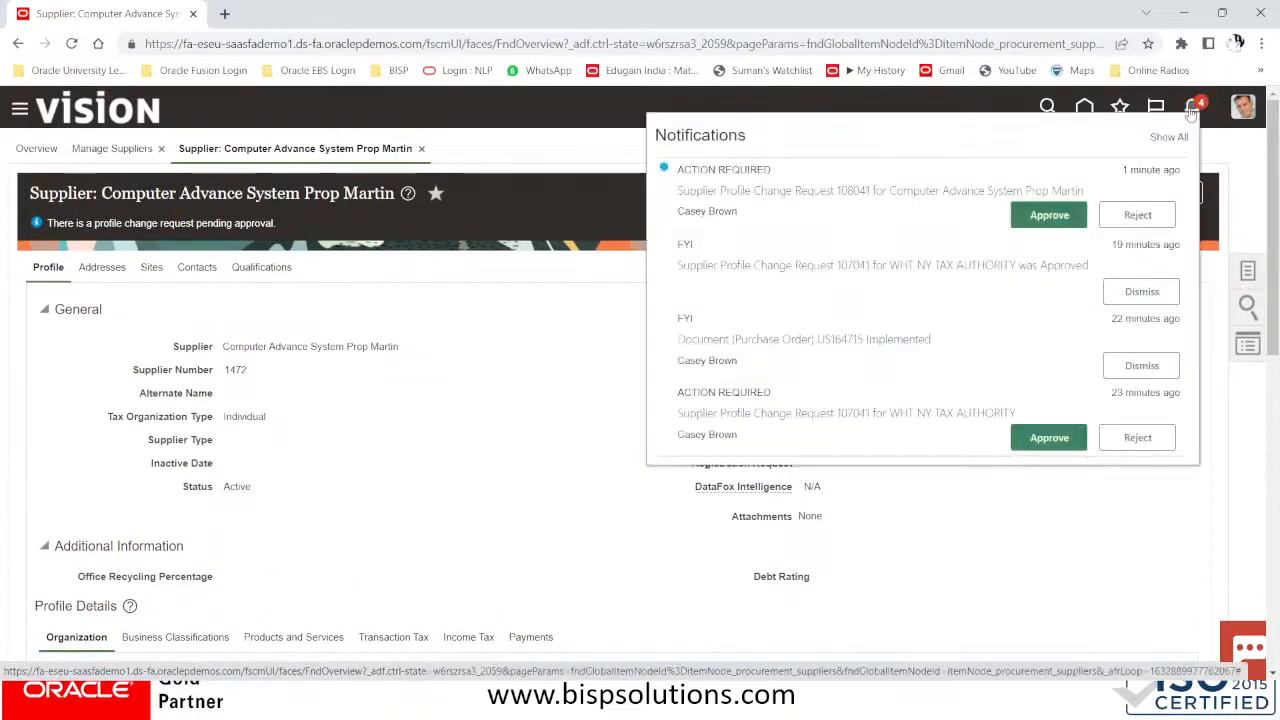
left_click(1048, 216)
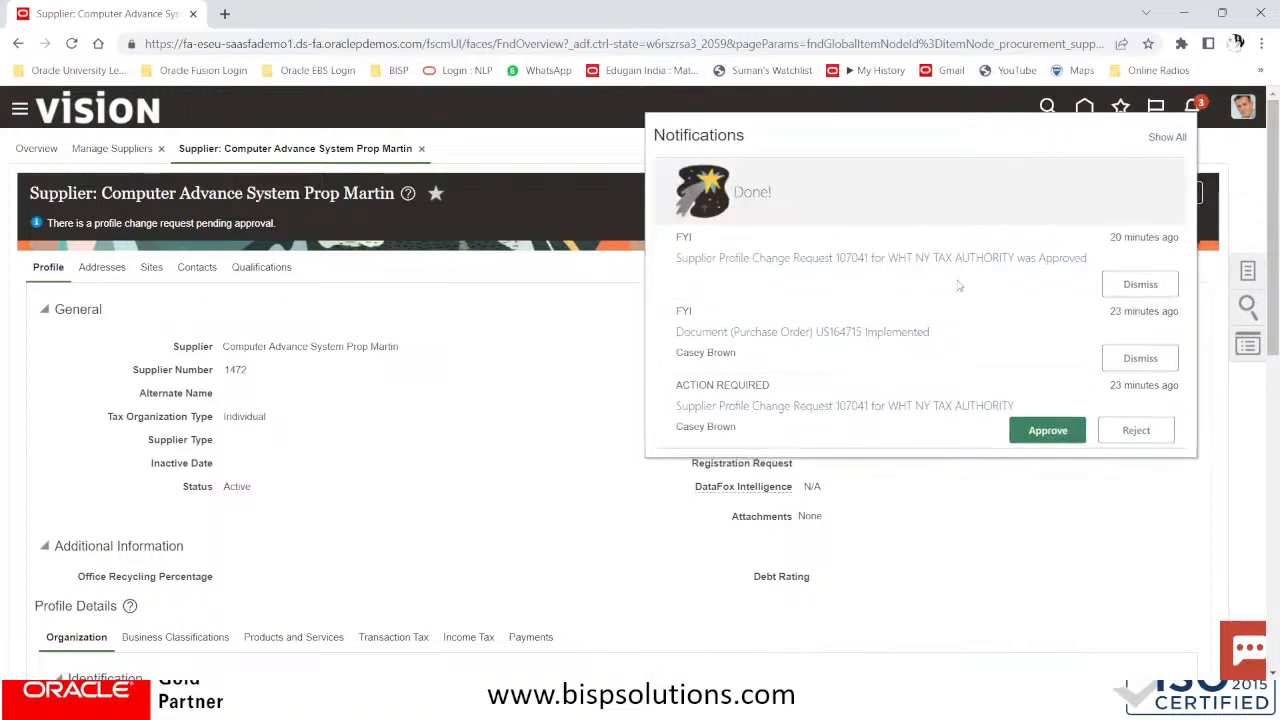
left_click(1025, 430)
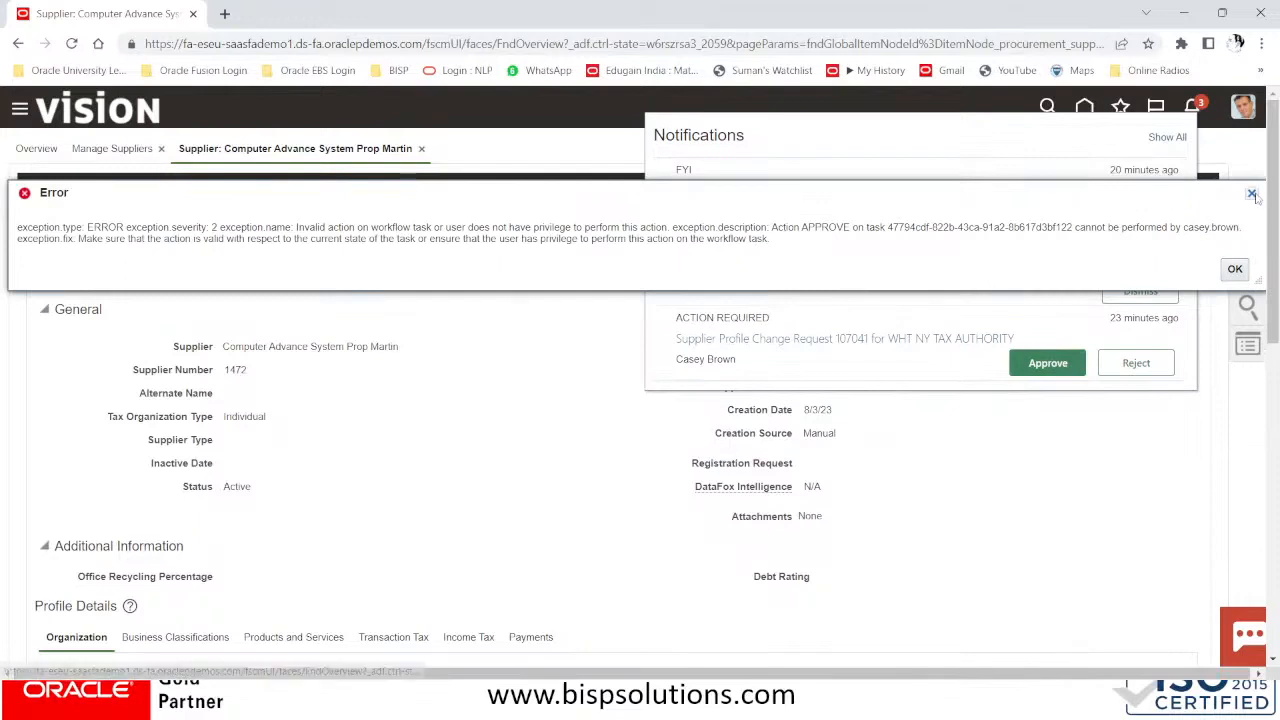
left_click(1252, 194)
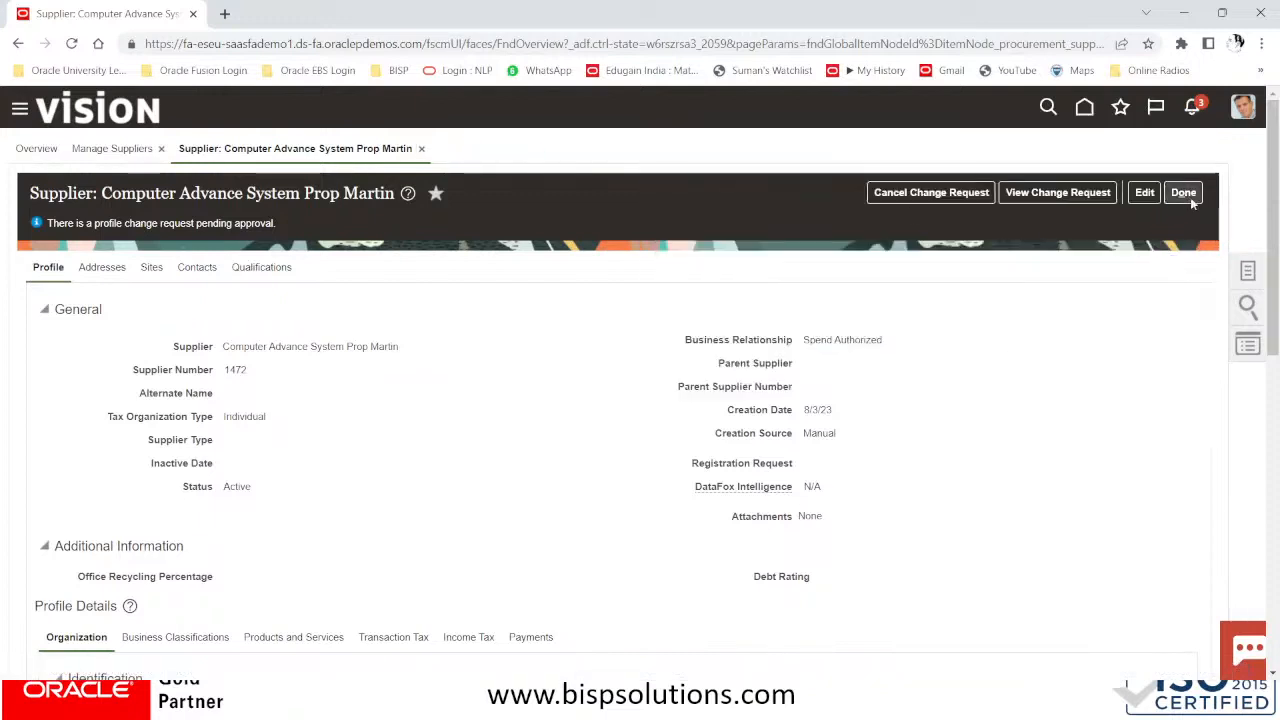
left_click(1184, 192)
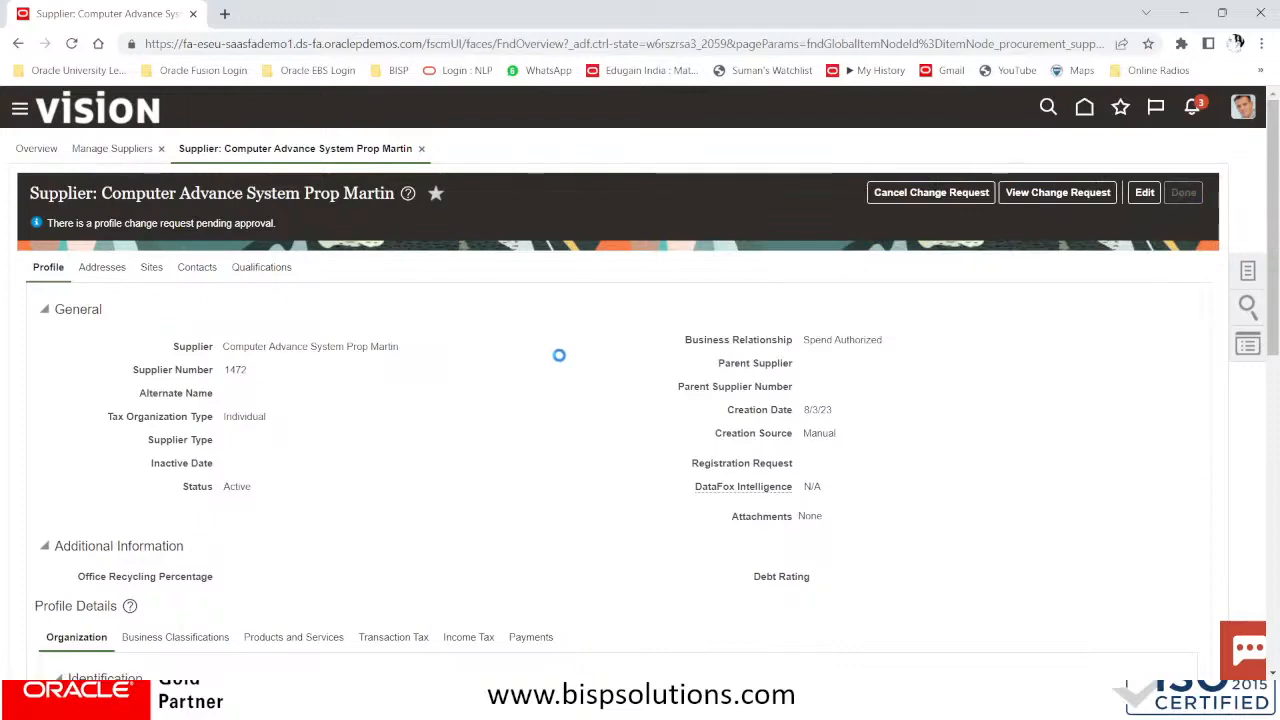
key("alt+Tab")
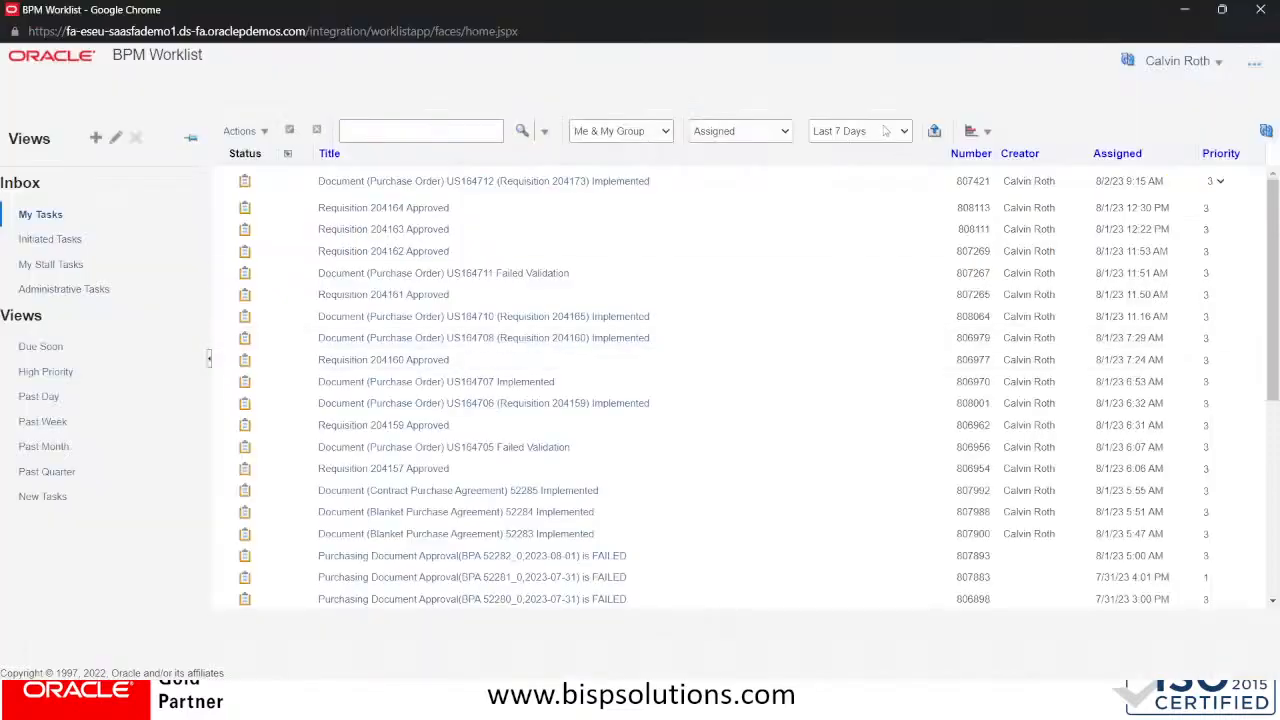
Refresh the worklist tasks, then return to Fusion home and reopen the notifications list
left_click(1266, 131)
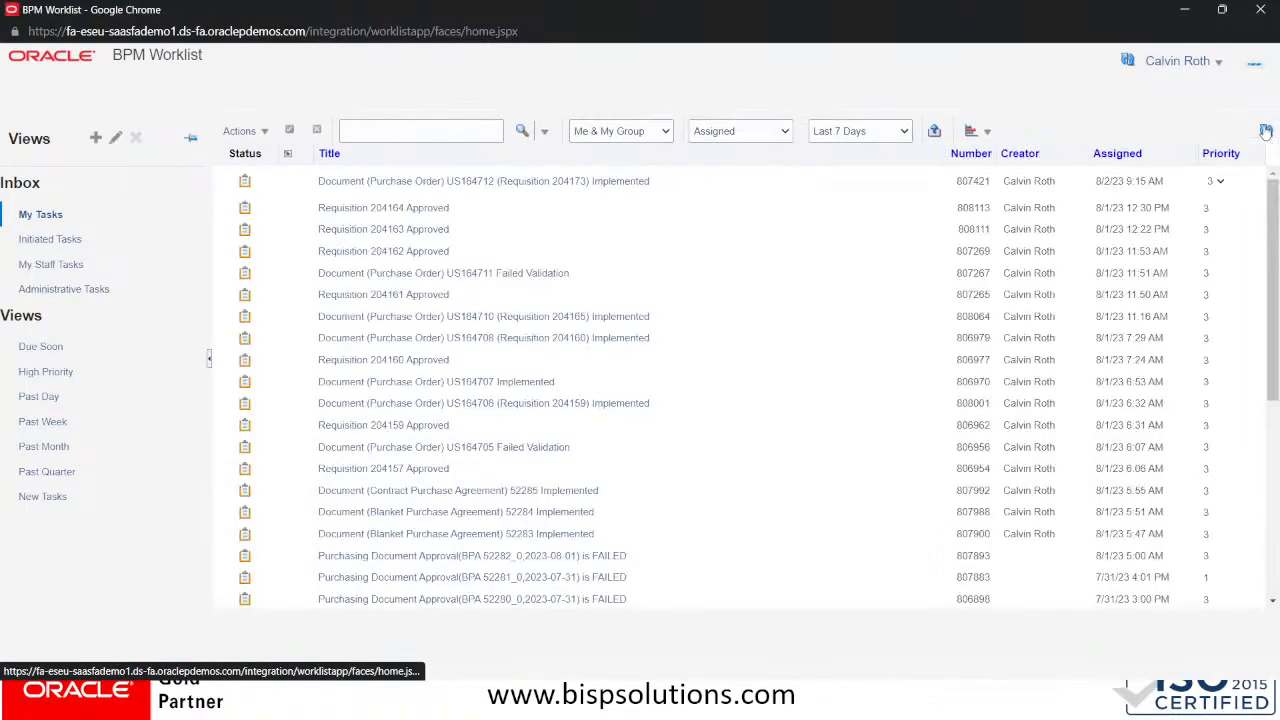
left_click(1266, 132)
left_click(1266, 131)
key("alt+Tab")
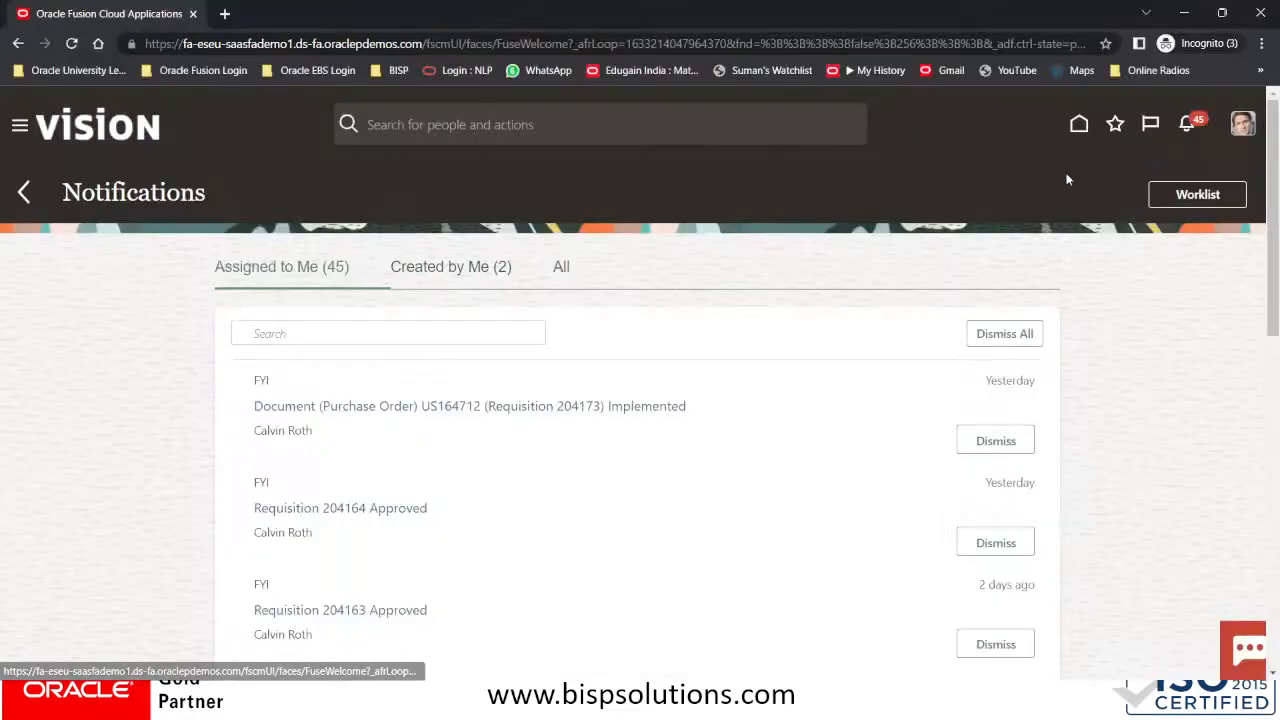
left_click(1079, 127)
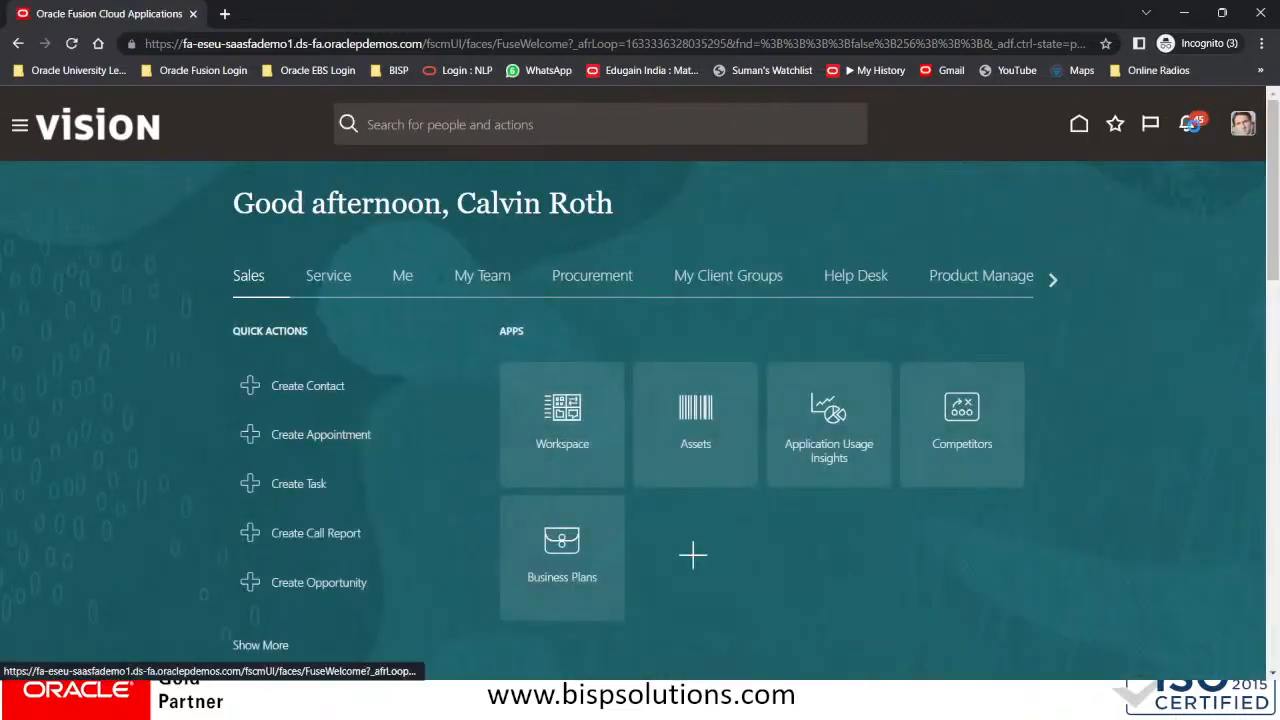
left_click(1190, 126)
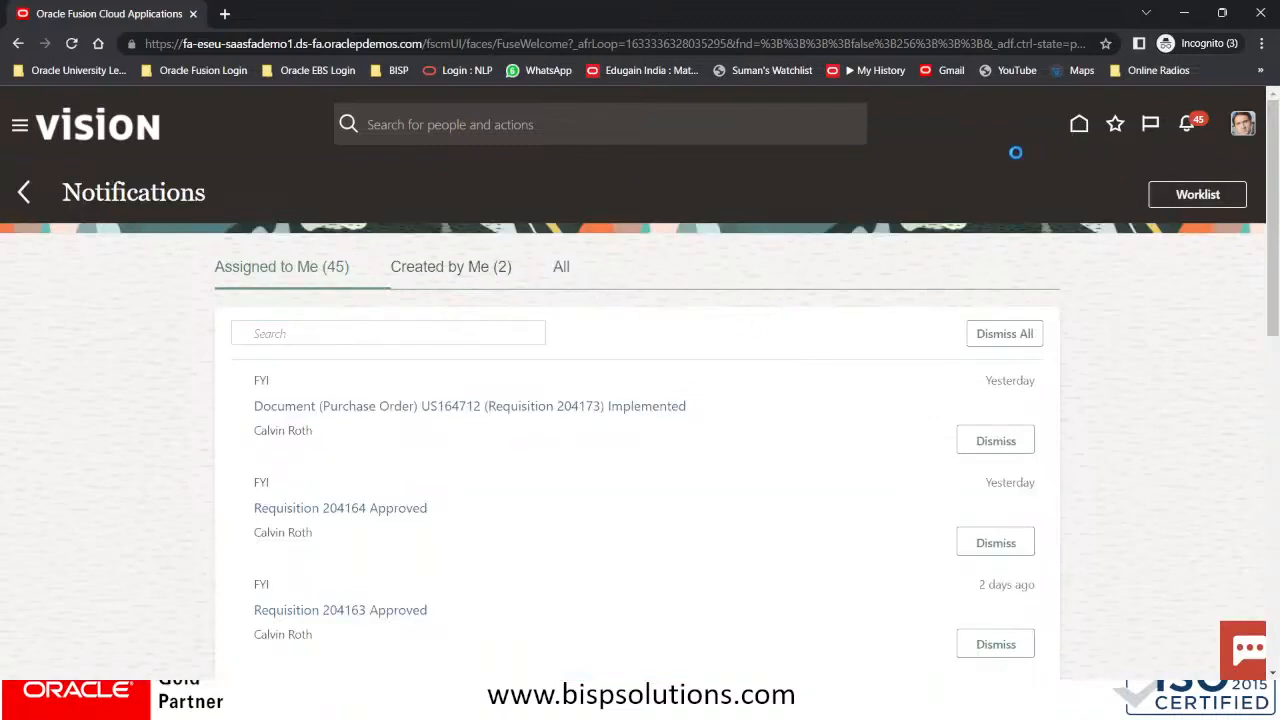
key("alt+Tab")
key("alt+Tab")
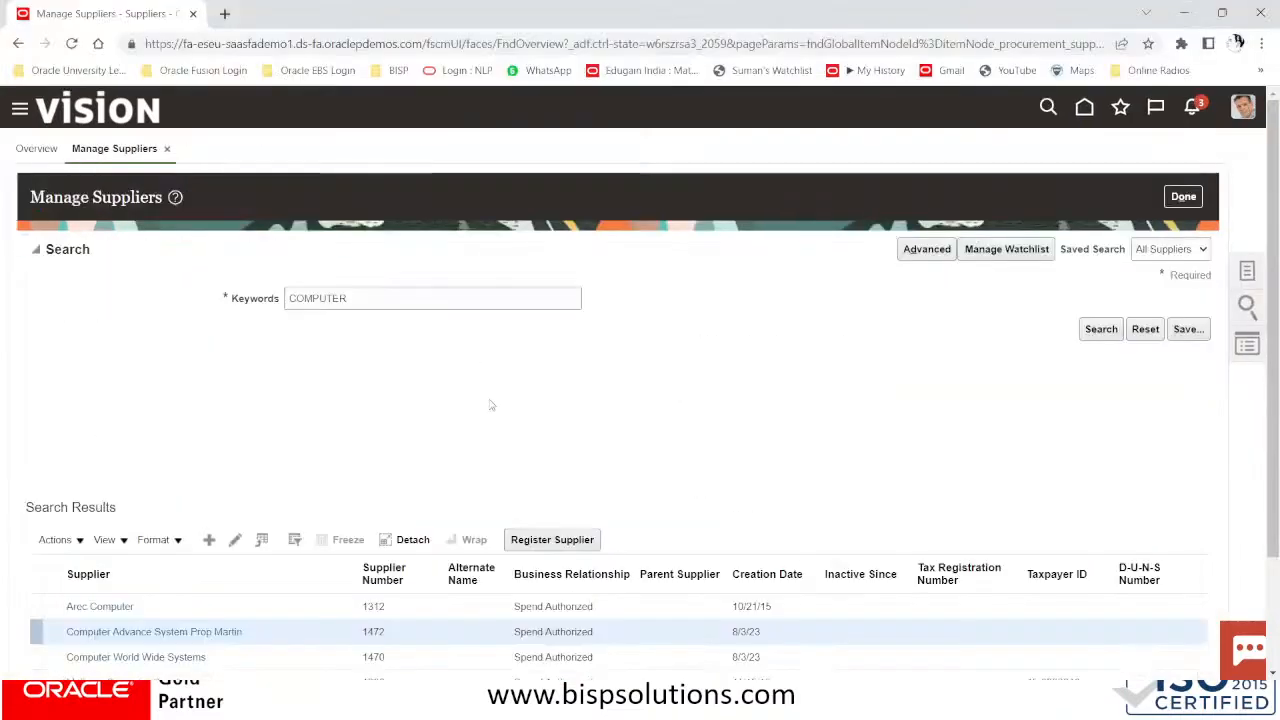
Leave the supplier search, return to the supplier overview, and refresh it
scroll(728, 532, "down", 2)
scroll(726, 534, "up", 2)
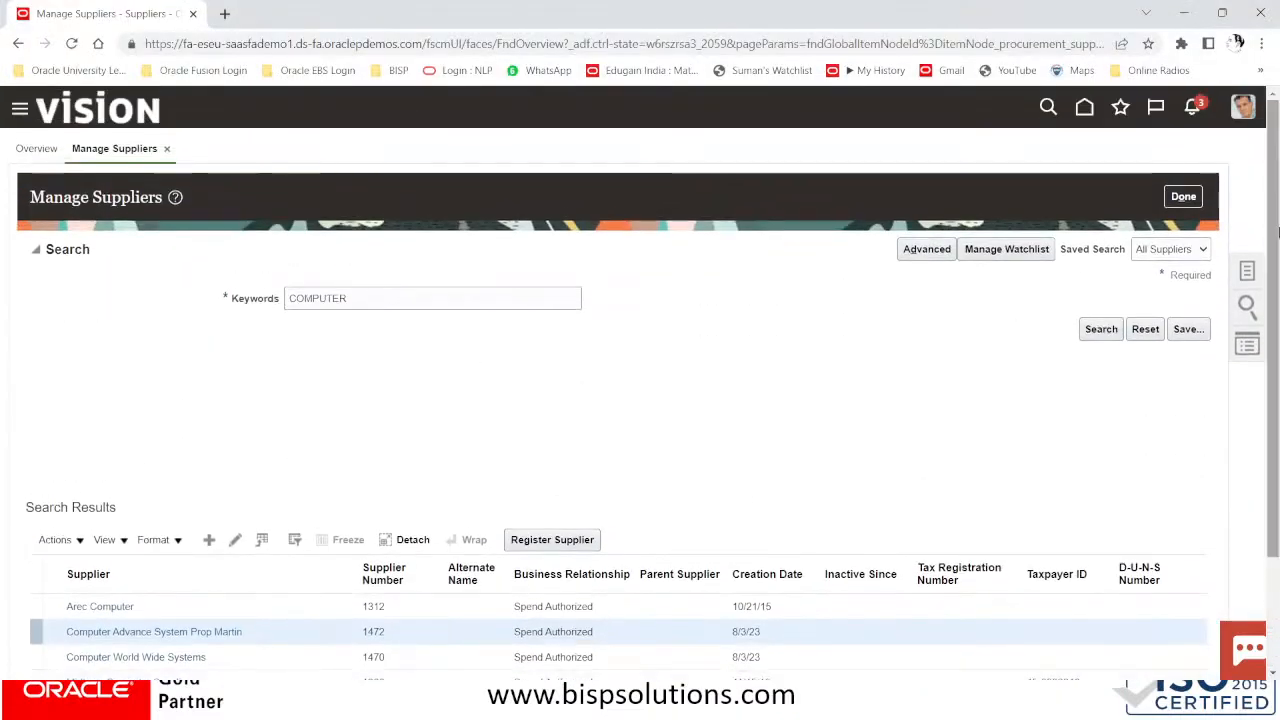
left_click(1183, 196)
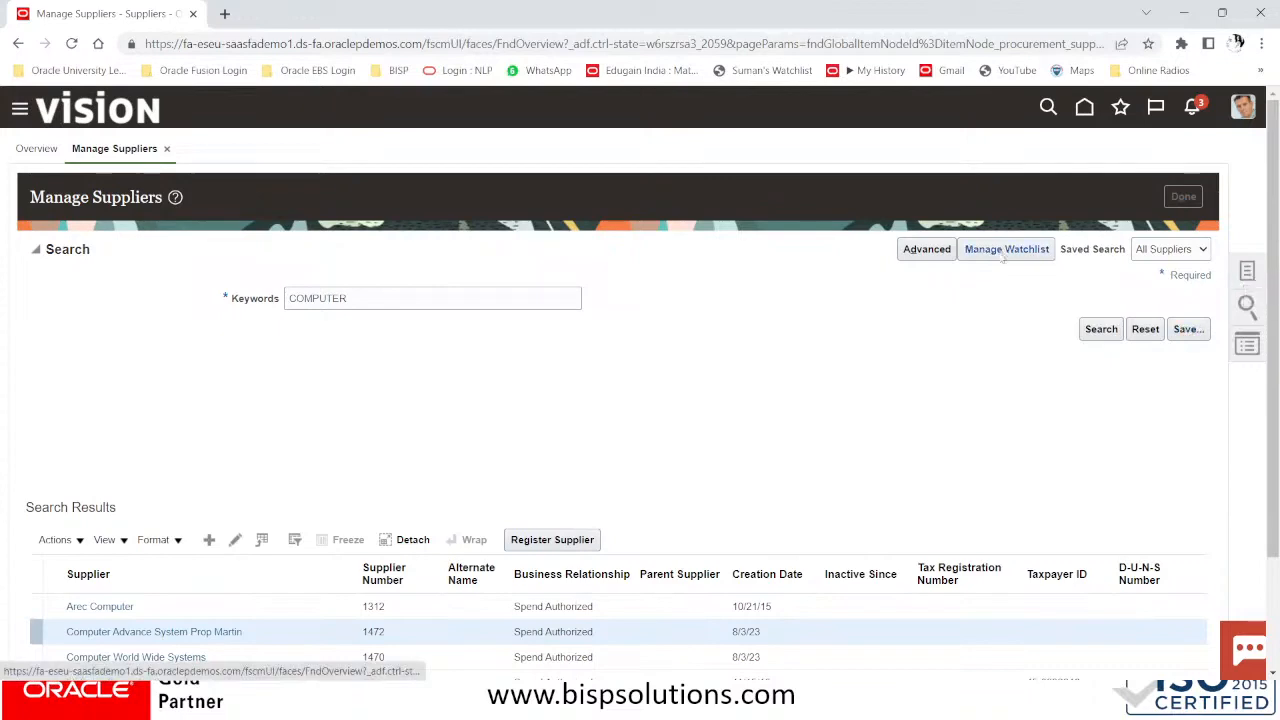
scroll(645, 367, "down", 3)
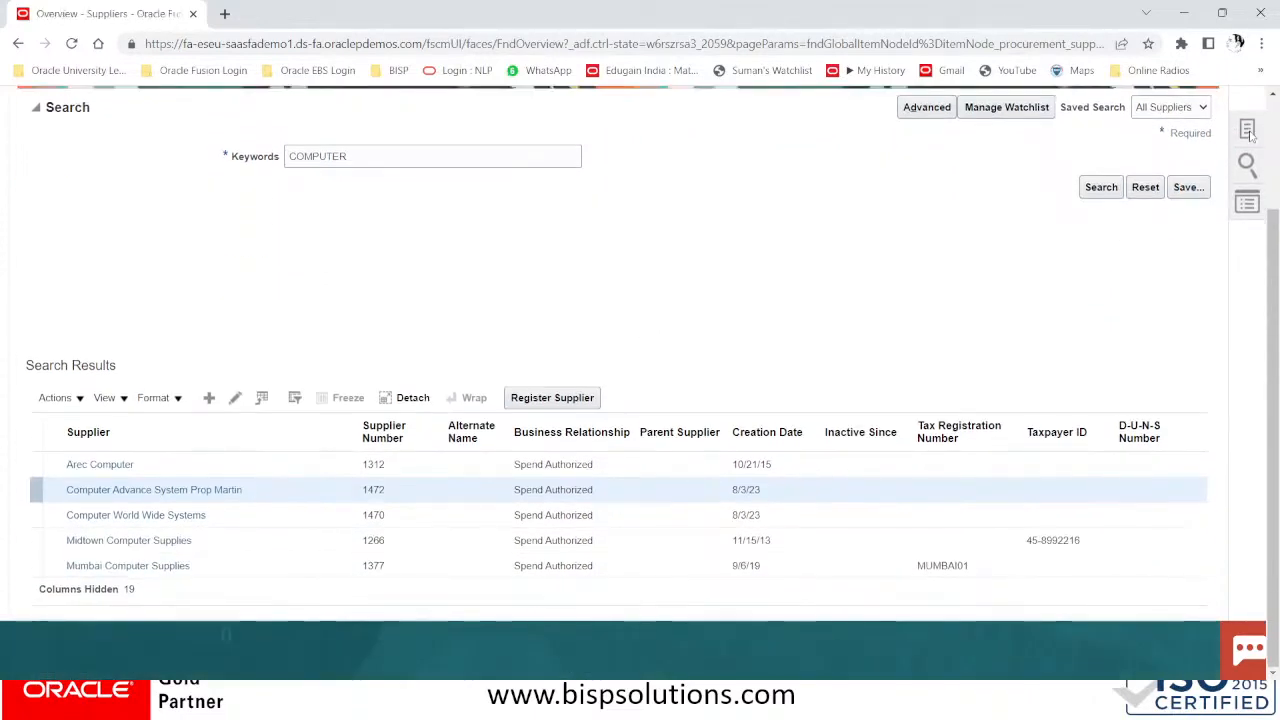
scroll(588, 397, "down", 5)
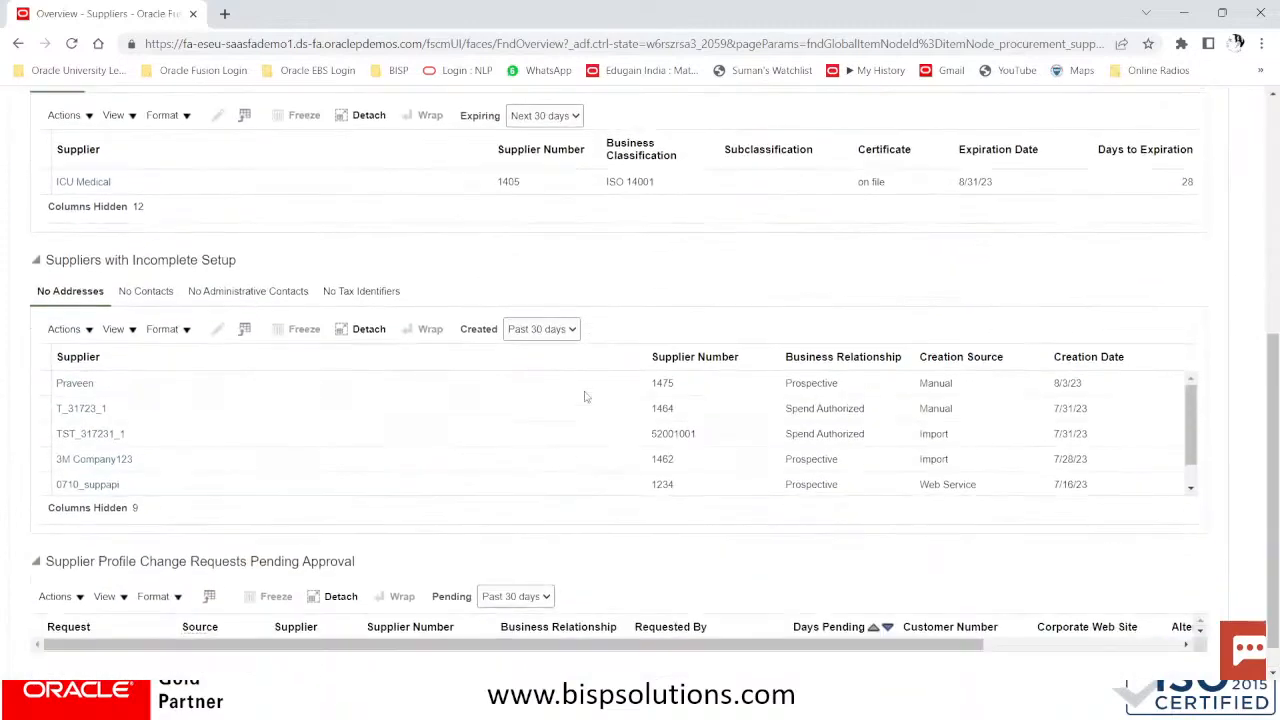
scroll(588, 397, "up", 3)
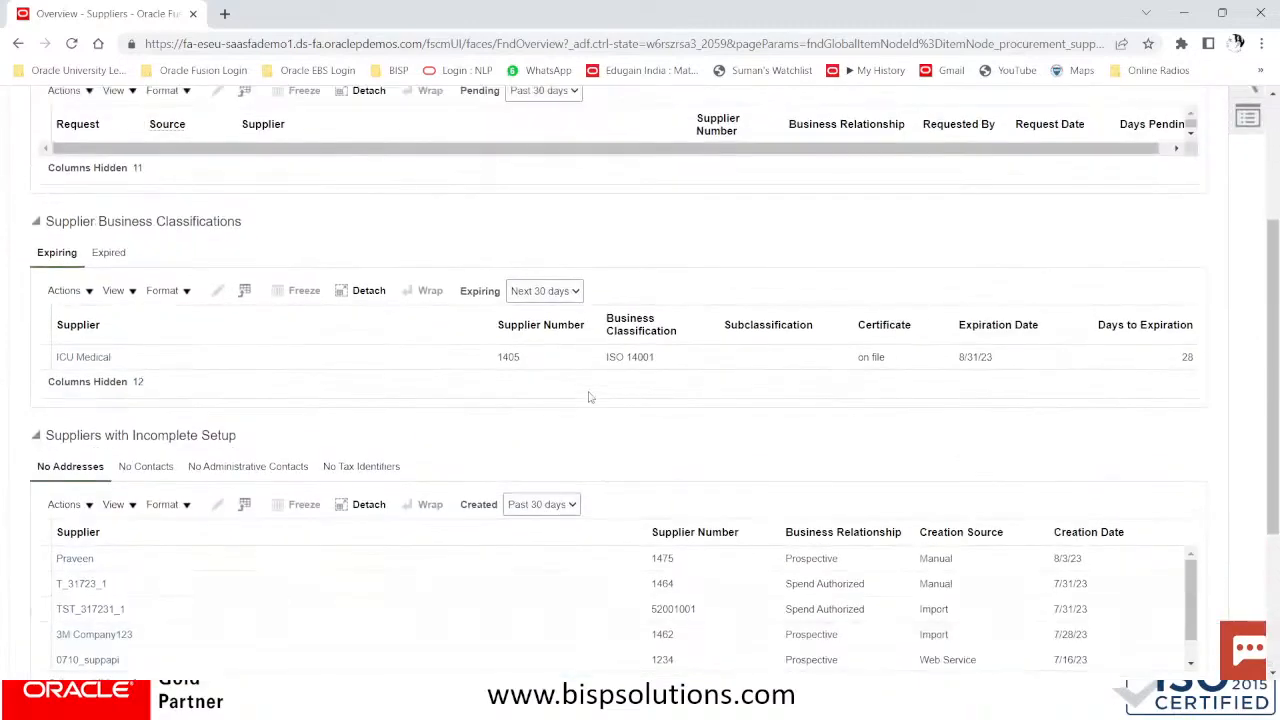
scroll(588, 397, "down", 2)
scroll(588, 397, "up", 5)
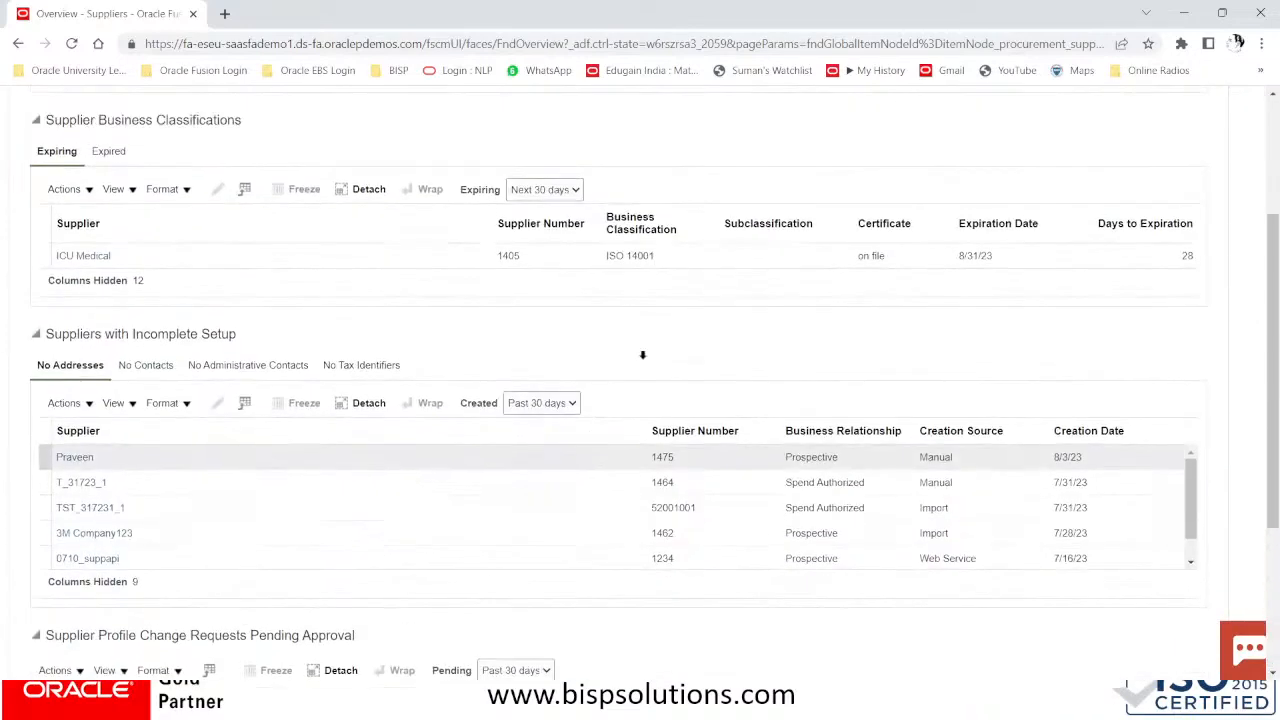
left_click(1178, 132)
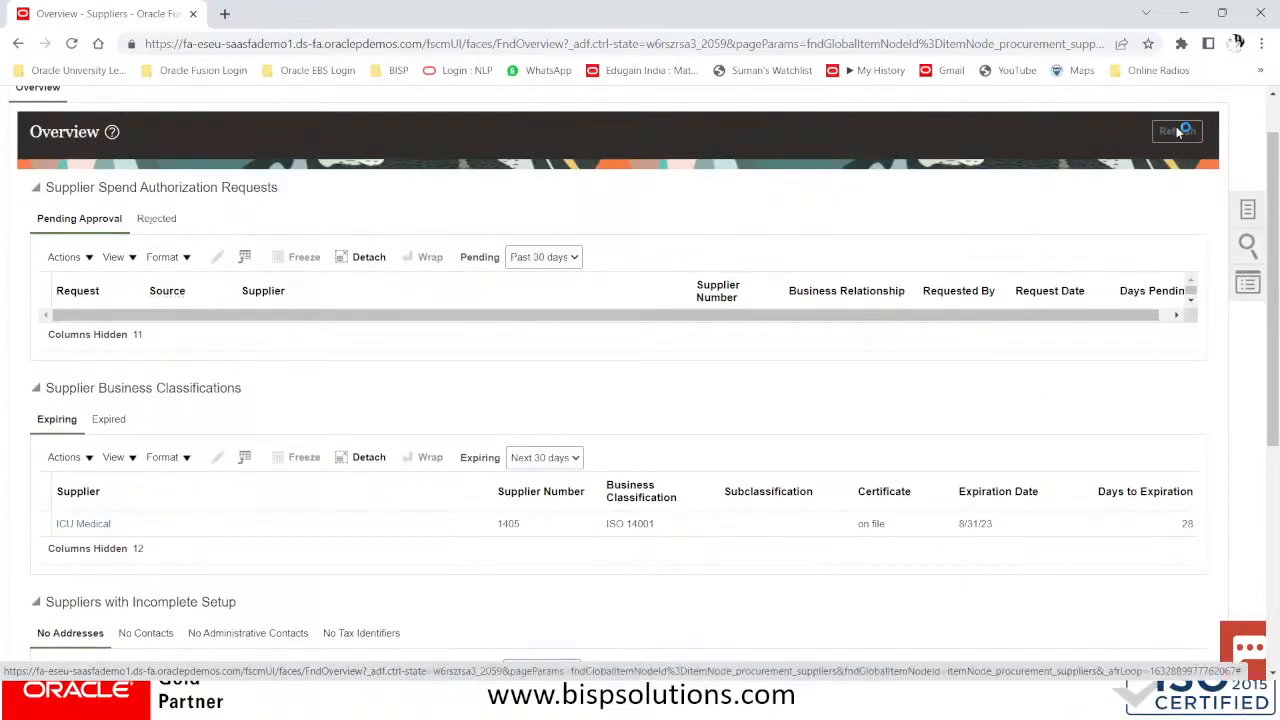
Refresh the overview again and start a fresh Manage Suppliers search from Tasks
scroll(660, 326, "down", 4)
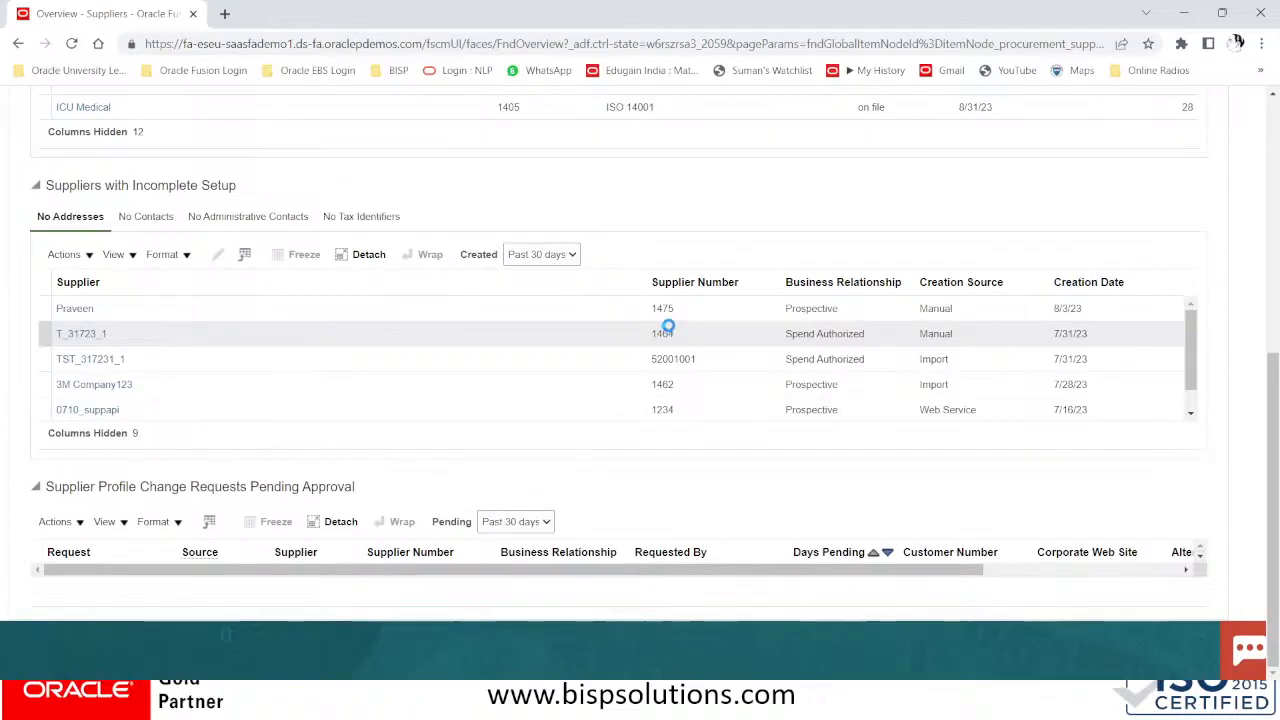
scroll(670, 357, "down", 3)
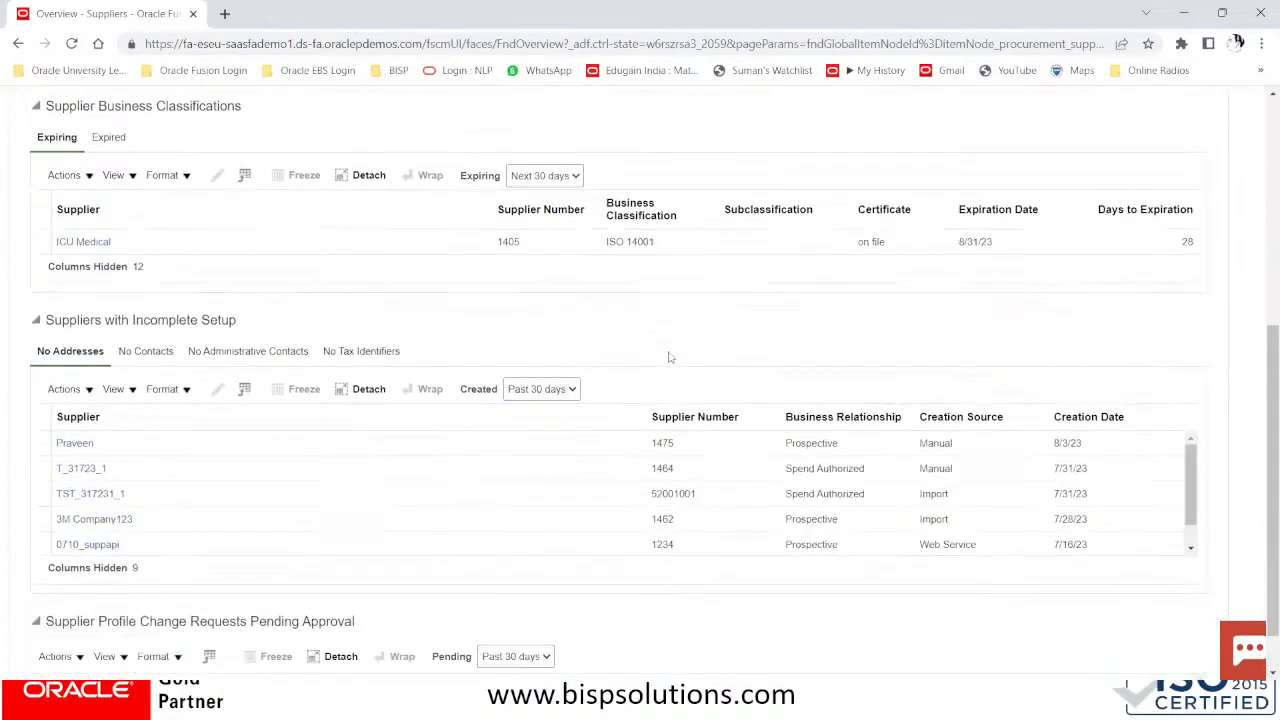
scroll(670, 357, "down", 2)
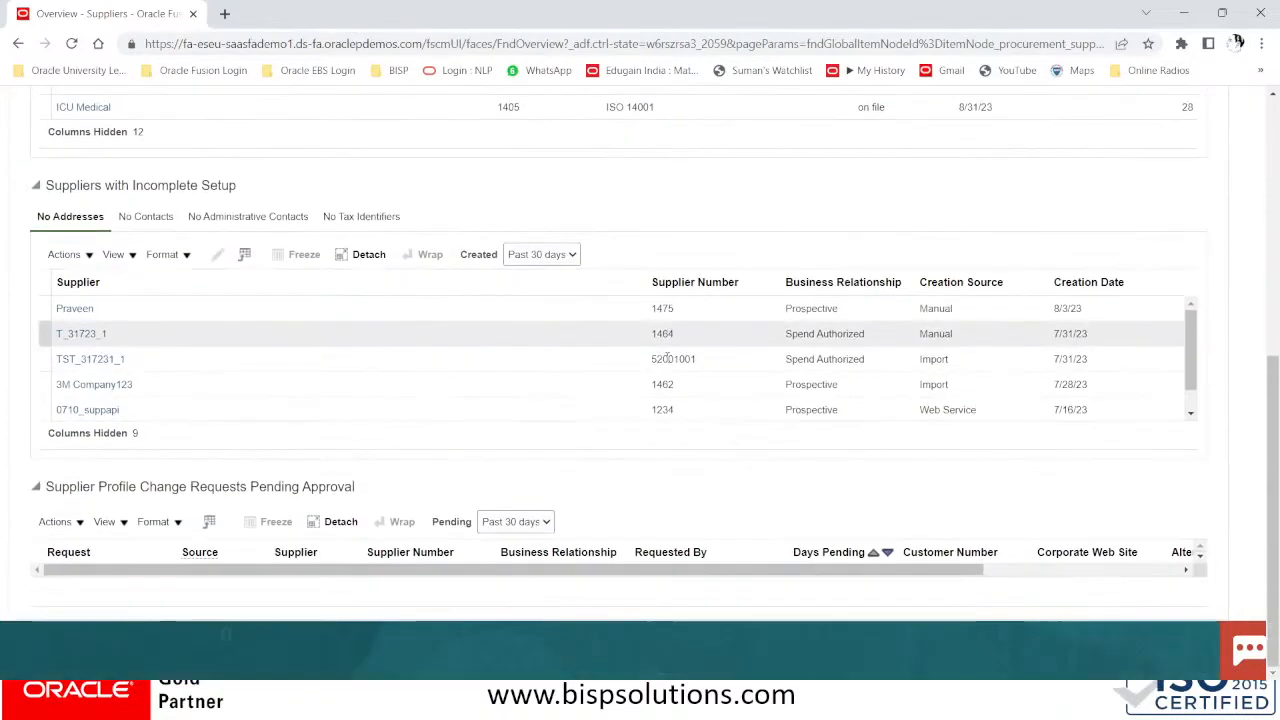
scroll(199, 331, "up", 2)
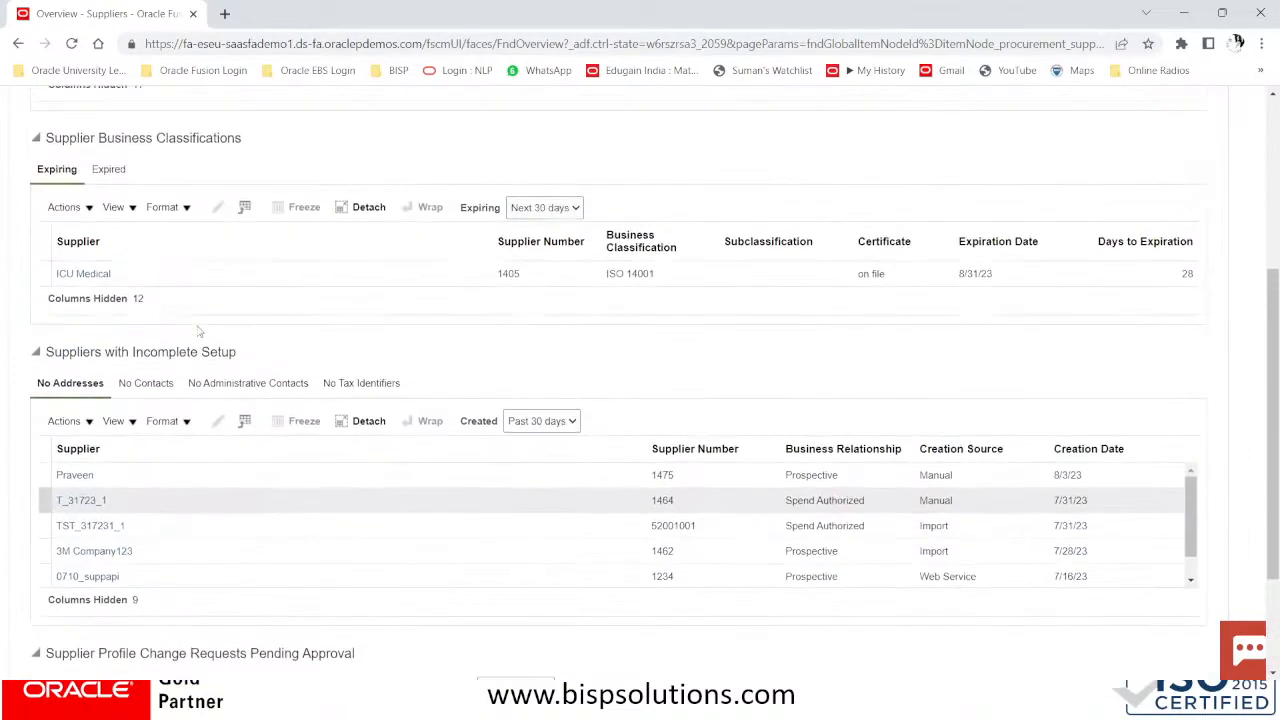
scroll(199, 331, "up", 2)
scroll(199, 331, "up", 2)
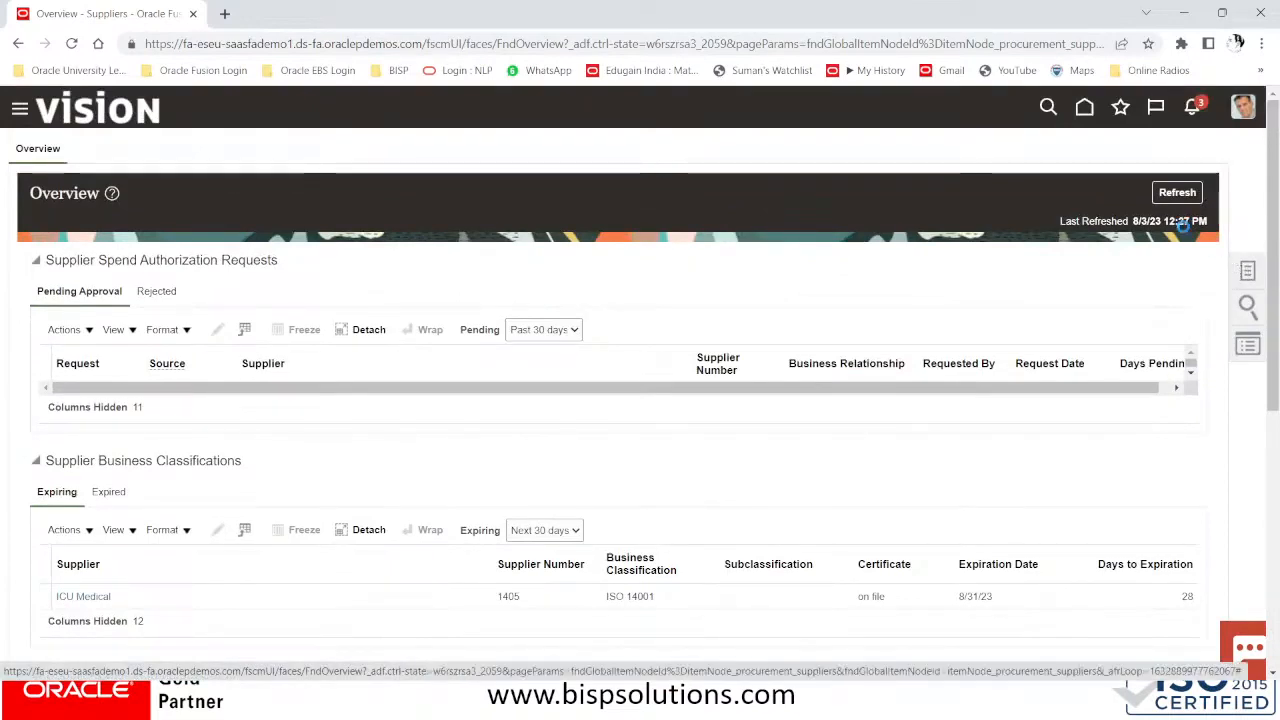
left_click(1177, 194)
left_click(1247, 270)
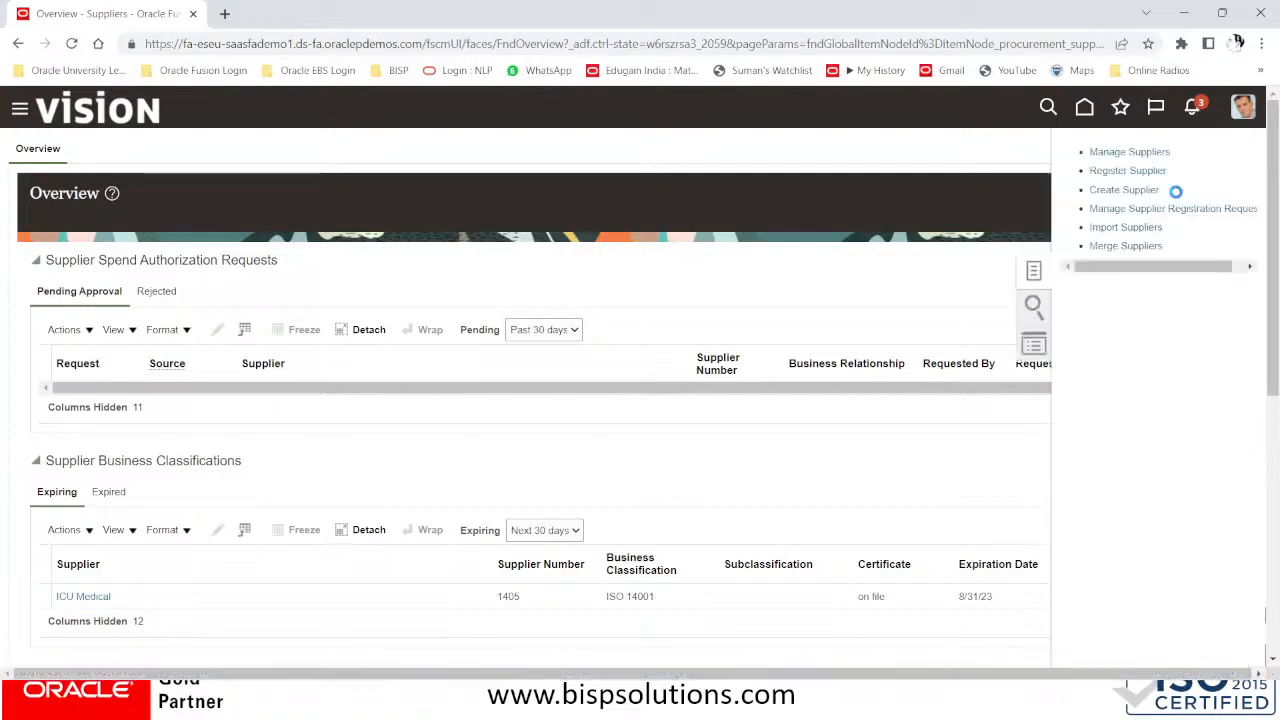
left_click(1138, 152)
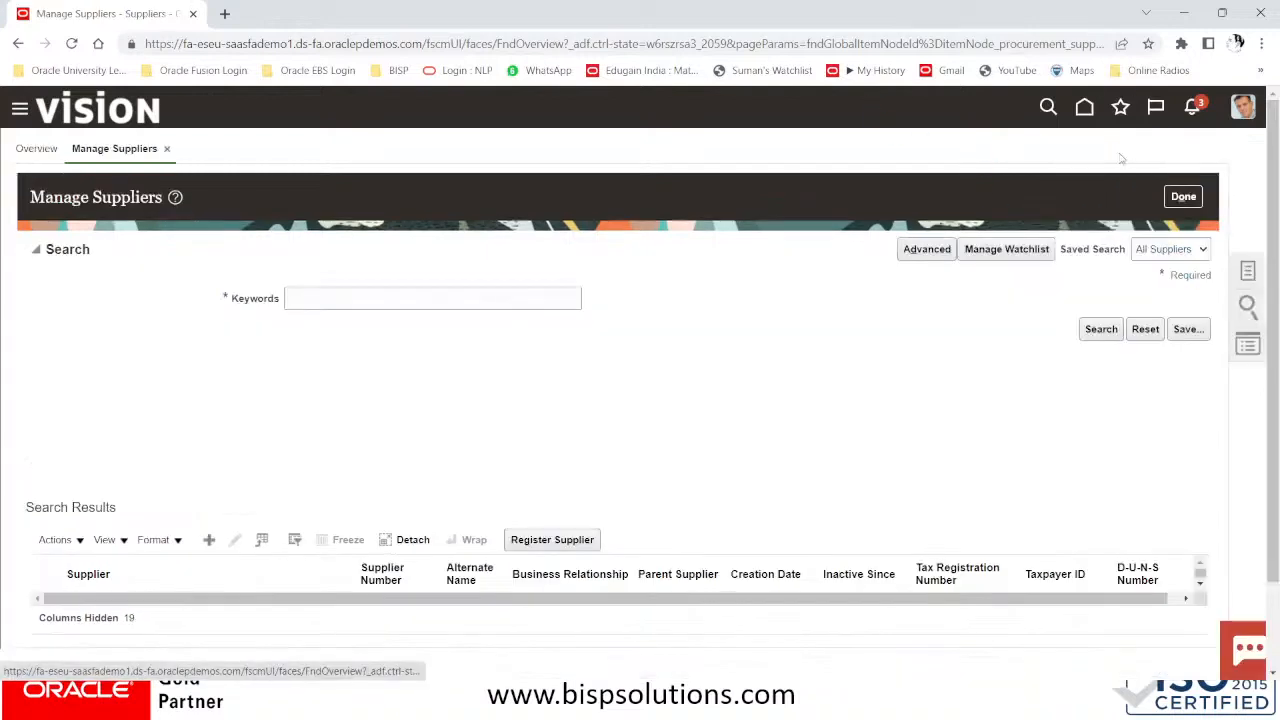
Search suppliers for keyword COMPUTER and open Computer Advance System
left_click(396, 297)
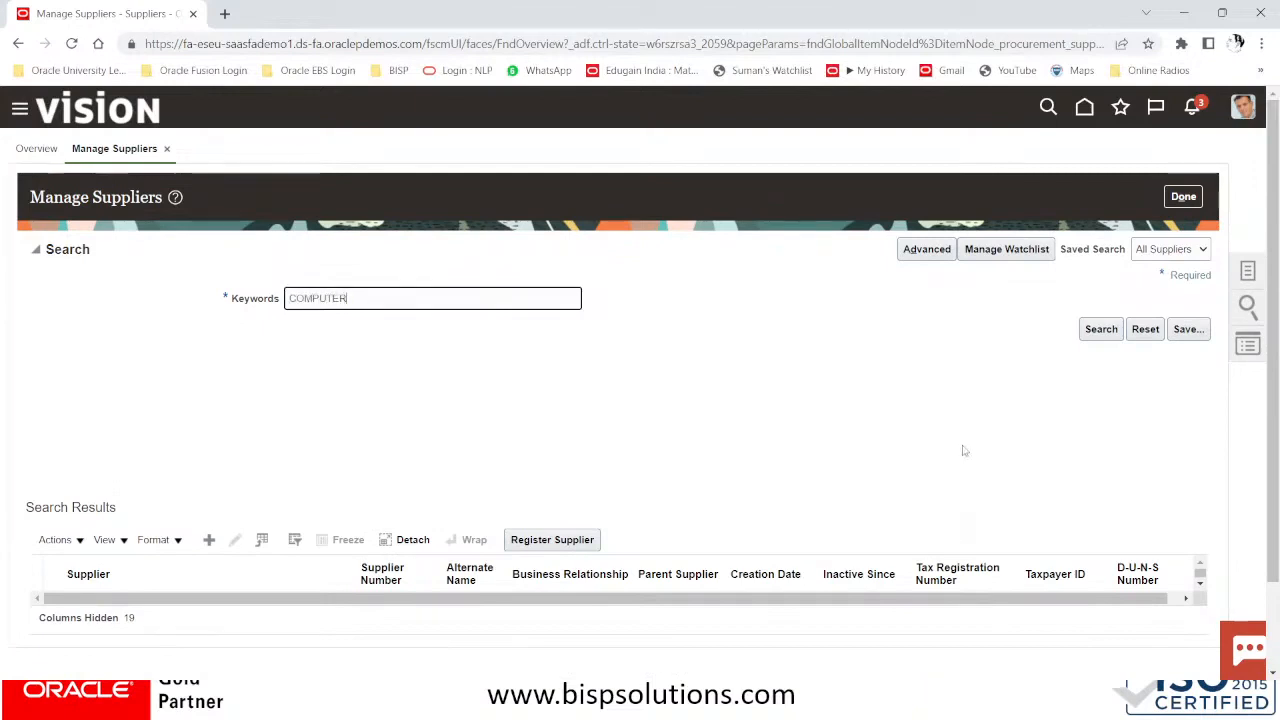
left_click(1100, 330)
scroll(405, 455, "down", 2)
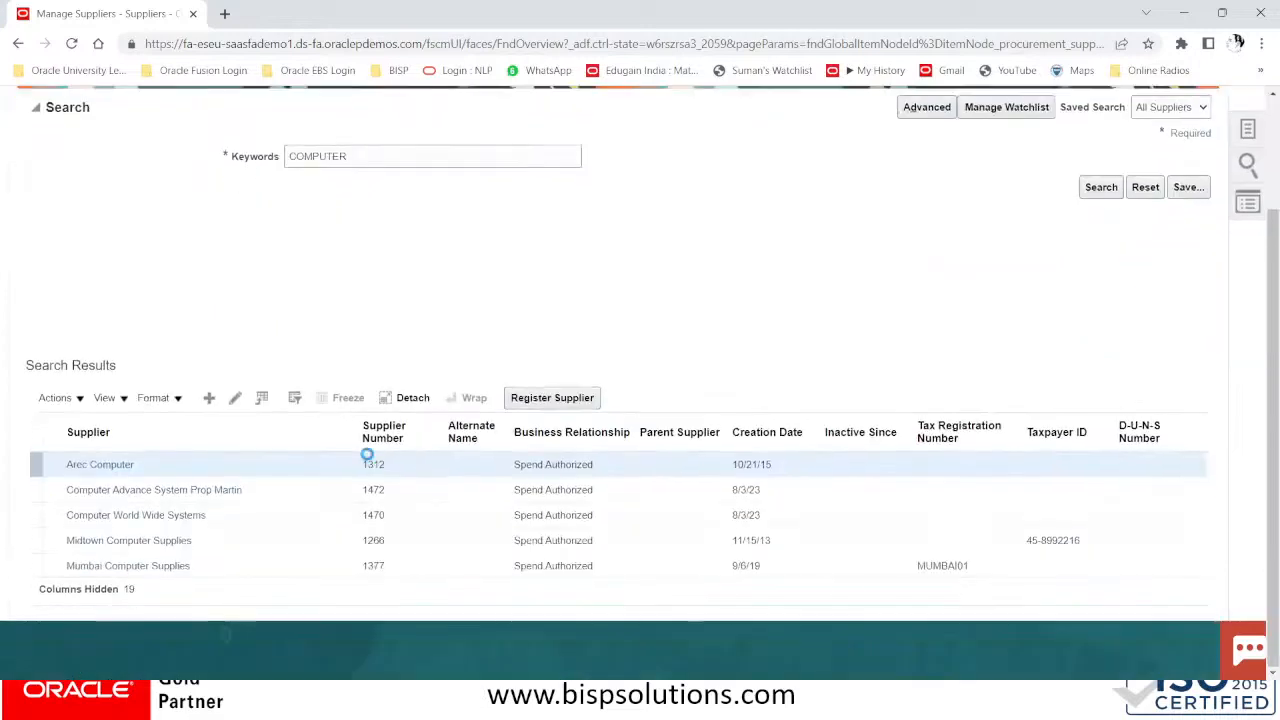
left_click(147, 490)
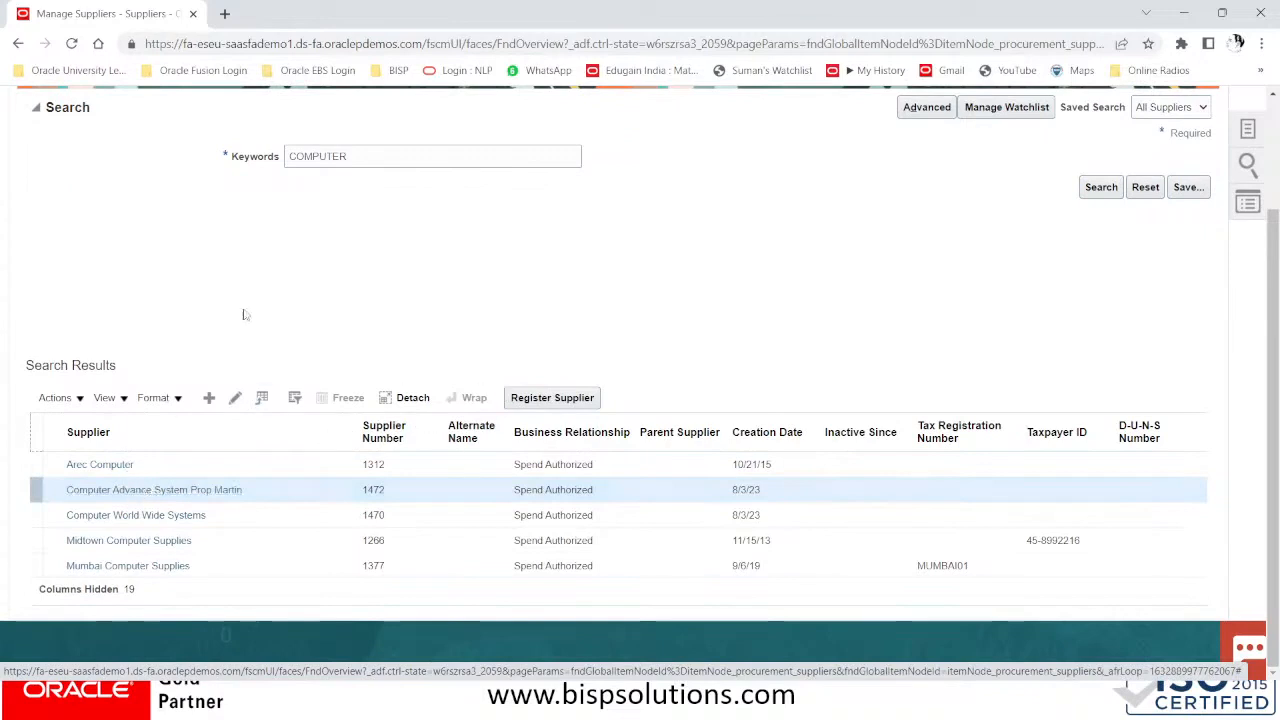
left_click(170, 500)
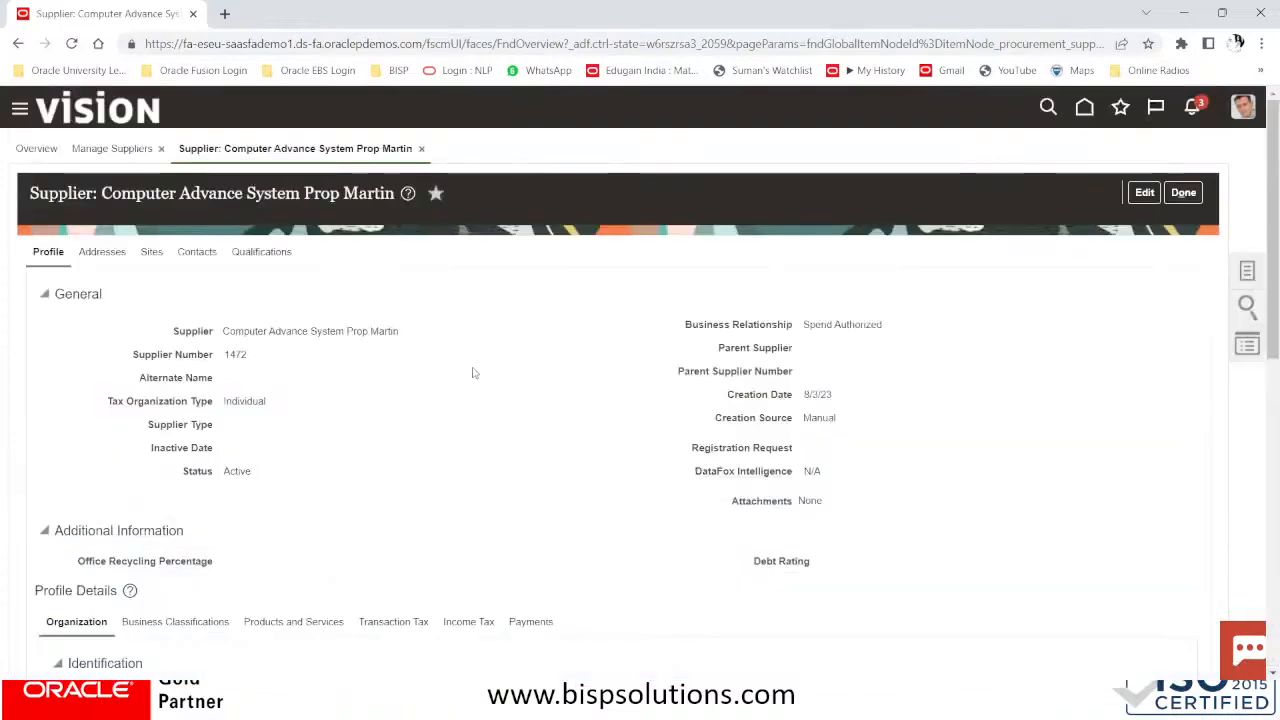
Review the supplier's Income Tax details, then show its Sites list
scroll(443, 412, "down", 4)
scroll(460, 367, "down", 3)
scroll(492, 260, "up", 3)
left_click(465, 289)
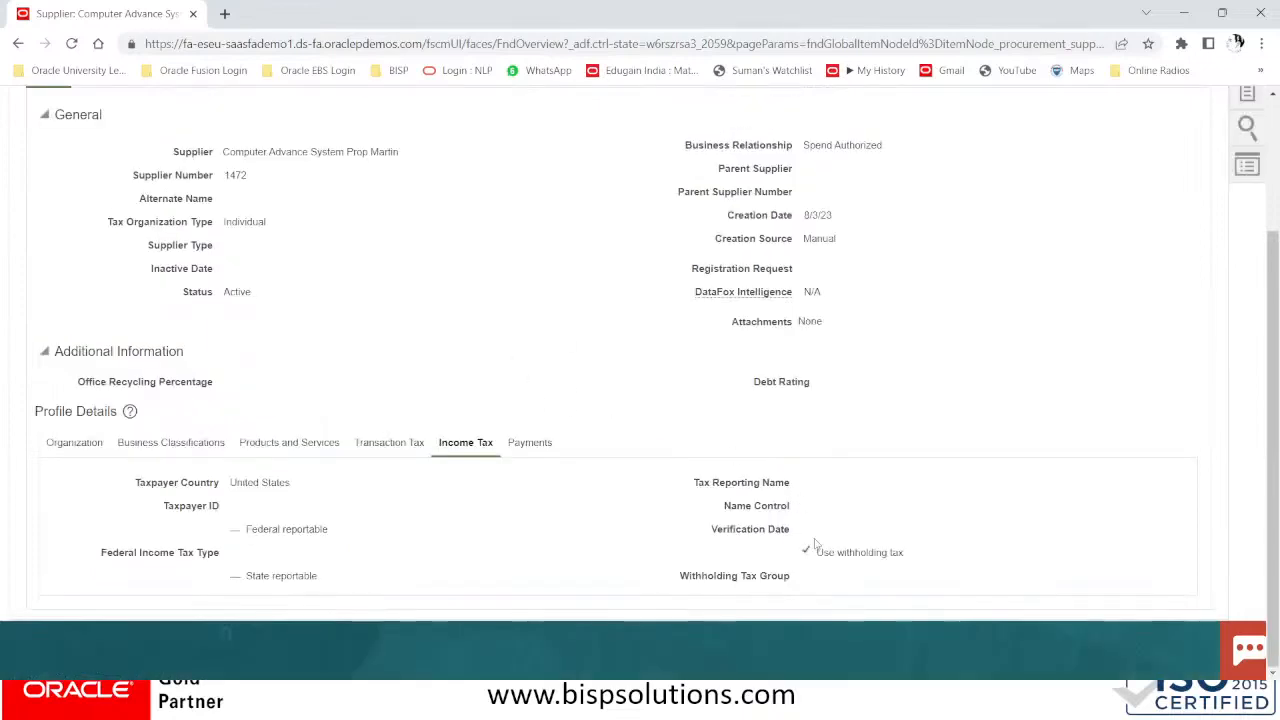
scroll(724, 453, "up", 2)
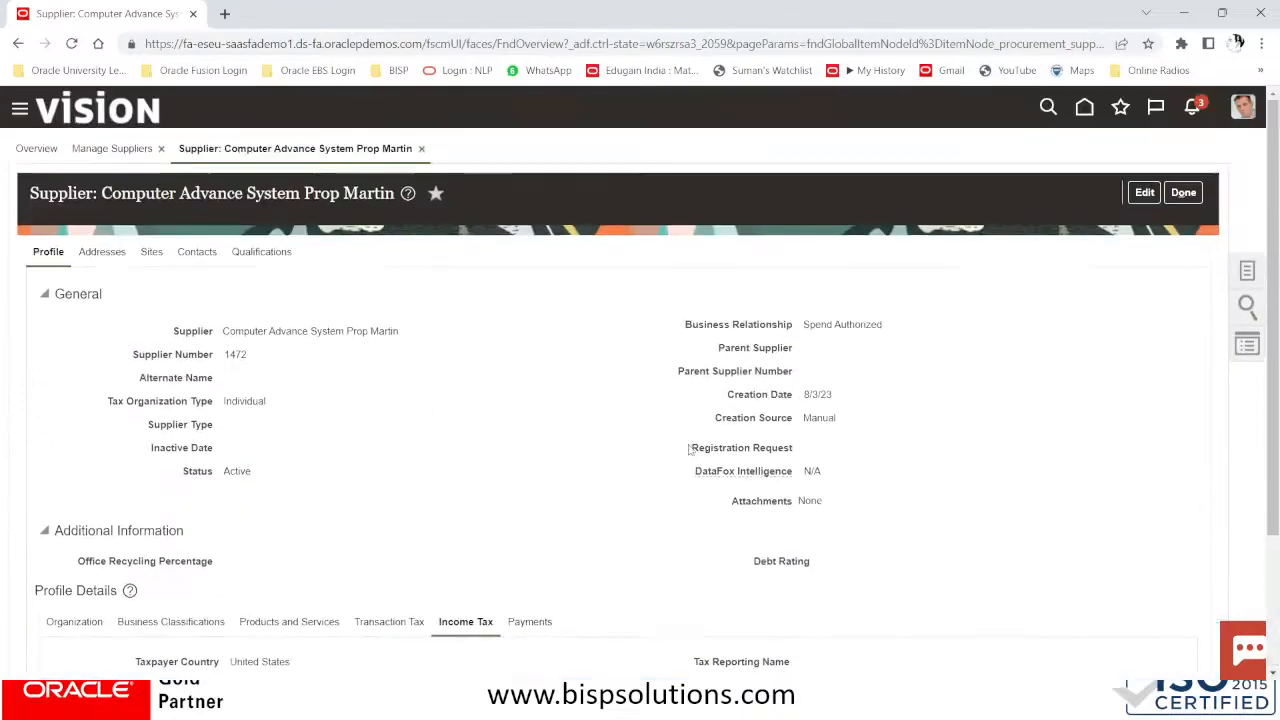
left_click(152, 252)
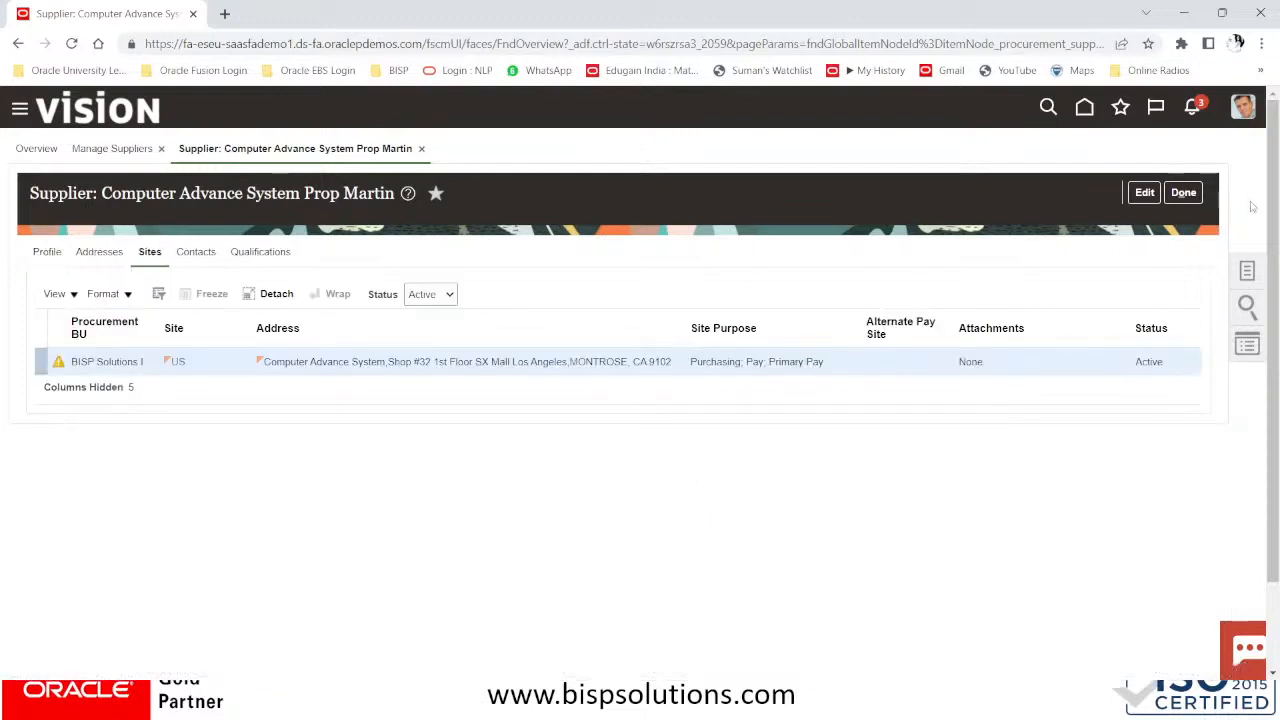
Edit the supplier, create site NY#US on the NY#US address, and save it
left_click(1144, 192)
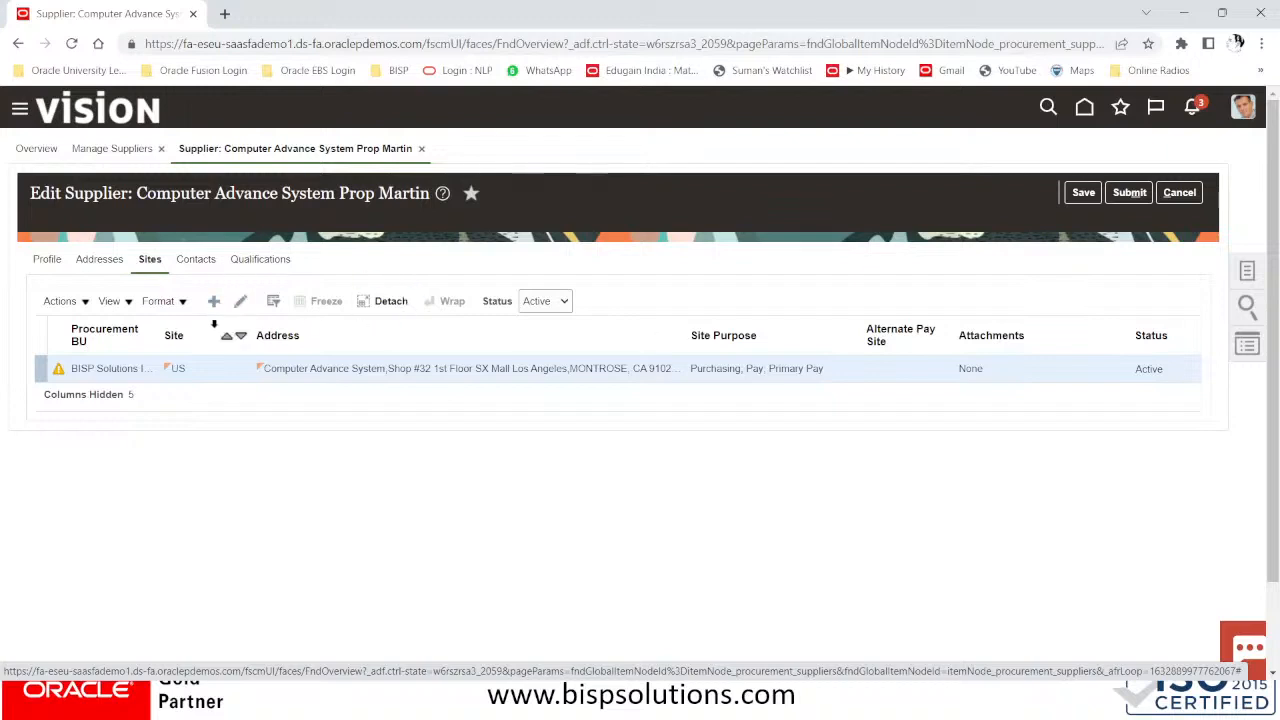
left_click(215, 302)
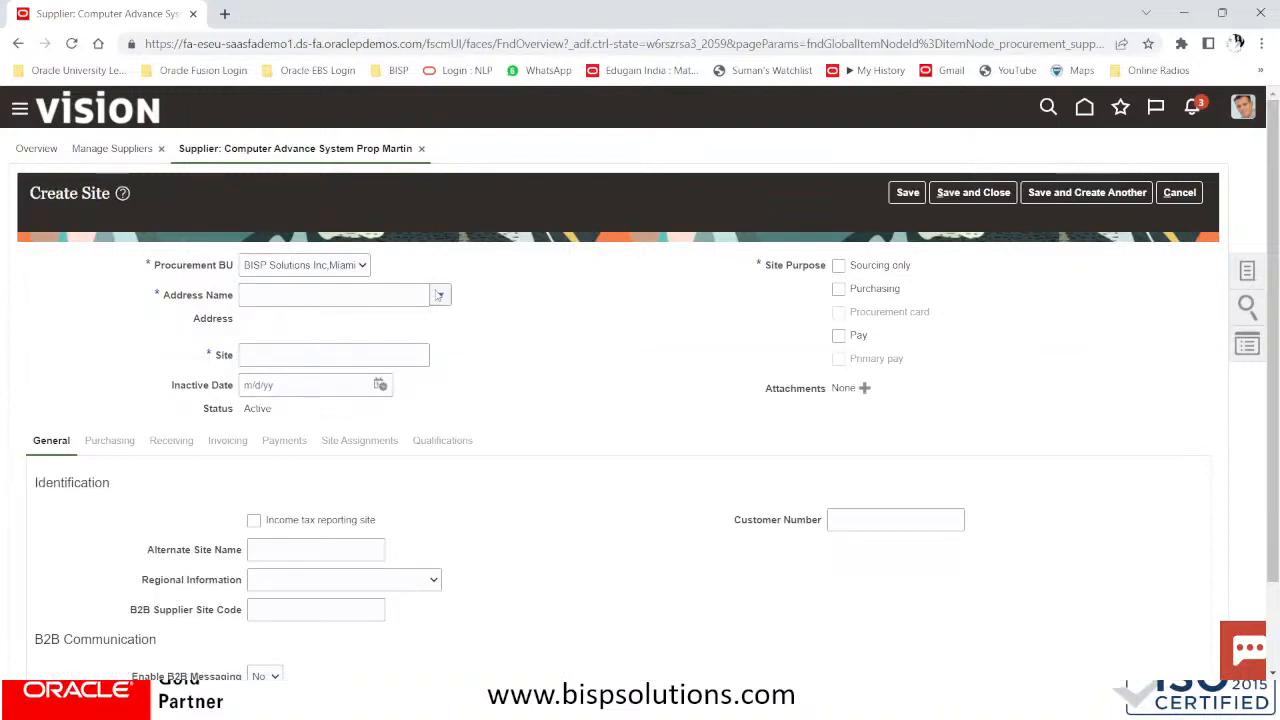
left_click(438, 295)
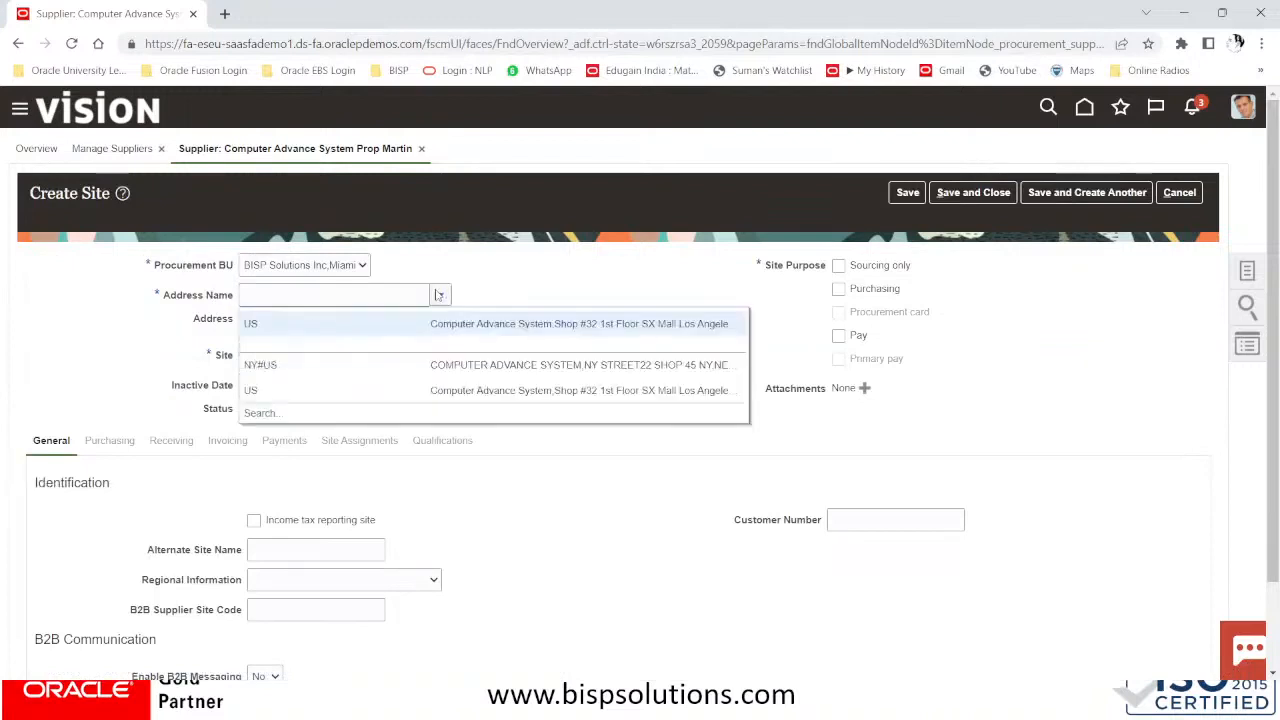
left_click(283, 367)
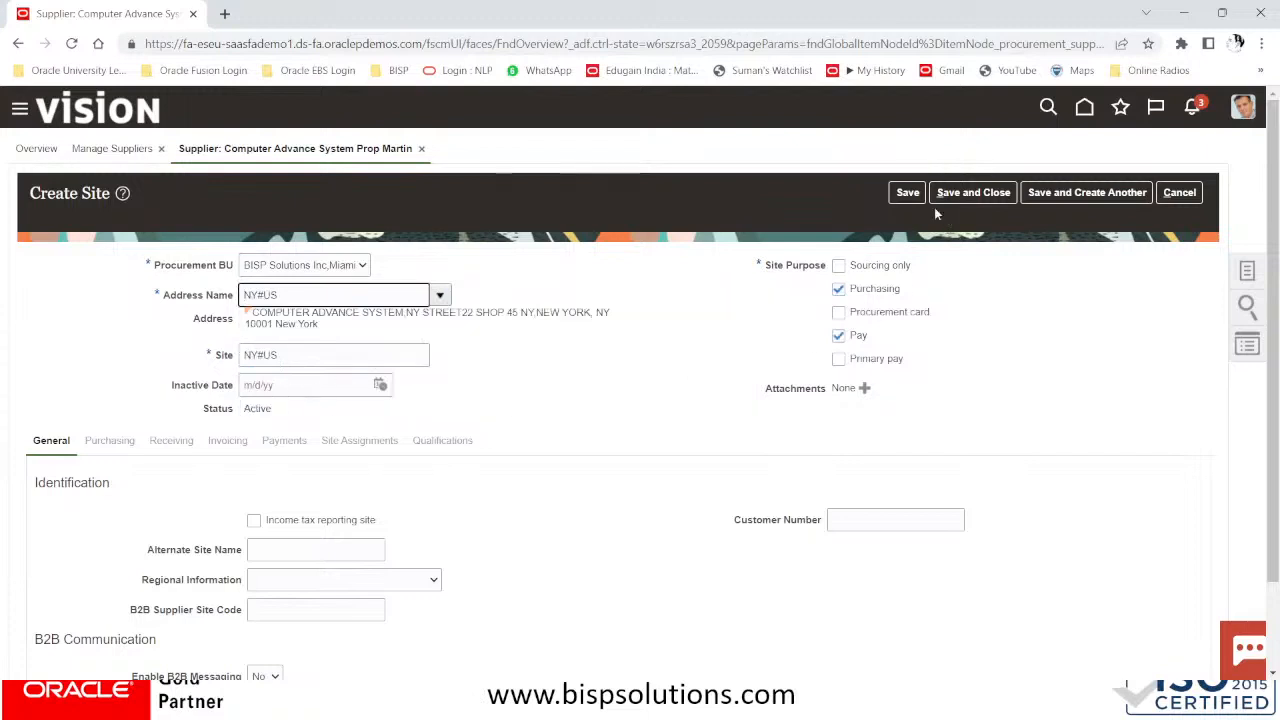
left_click(907, 192)
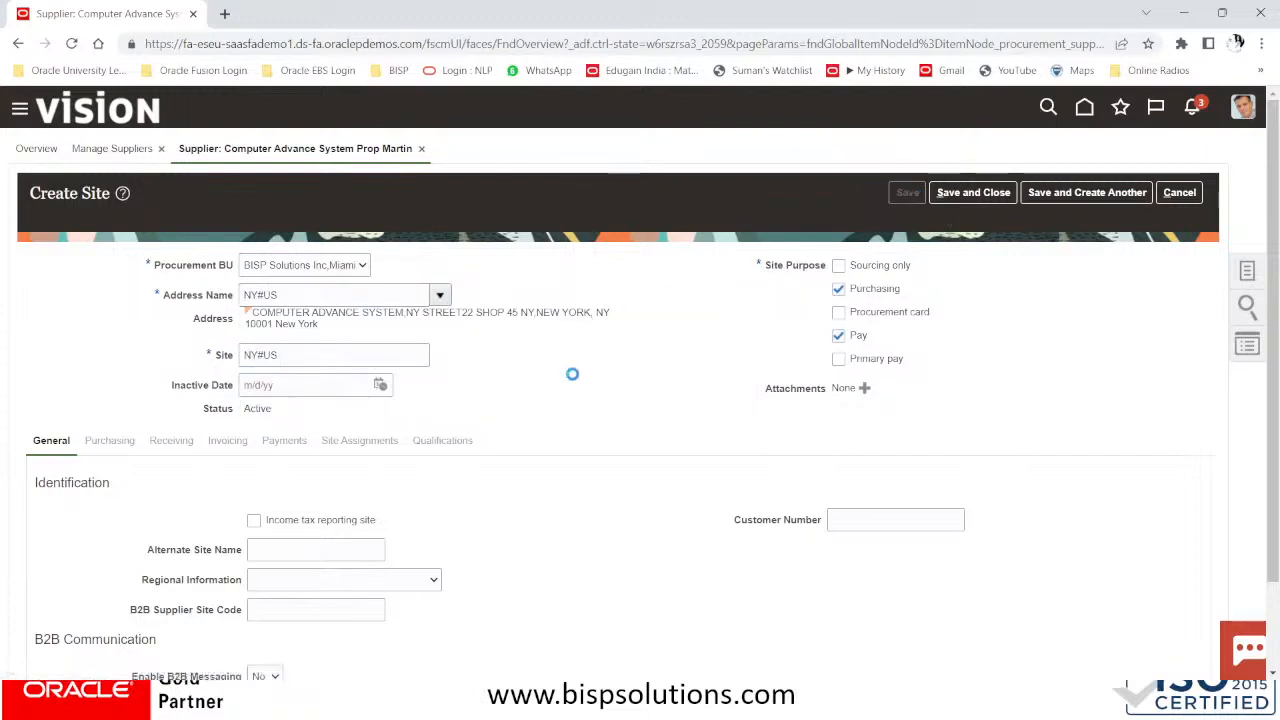
scroll(573, 374, "down", 1)
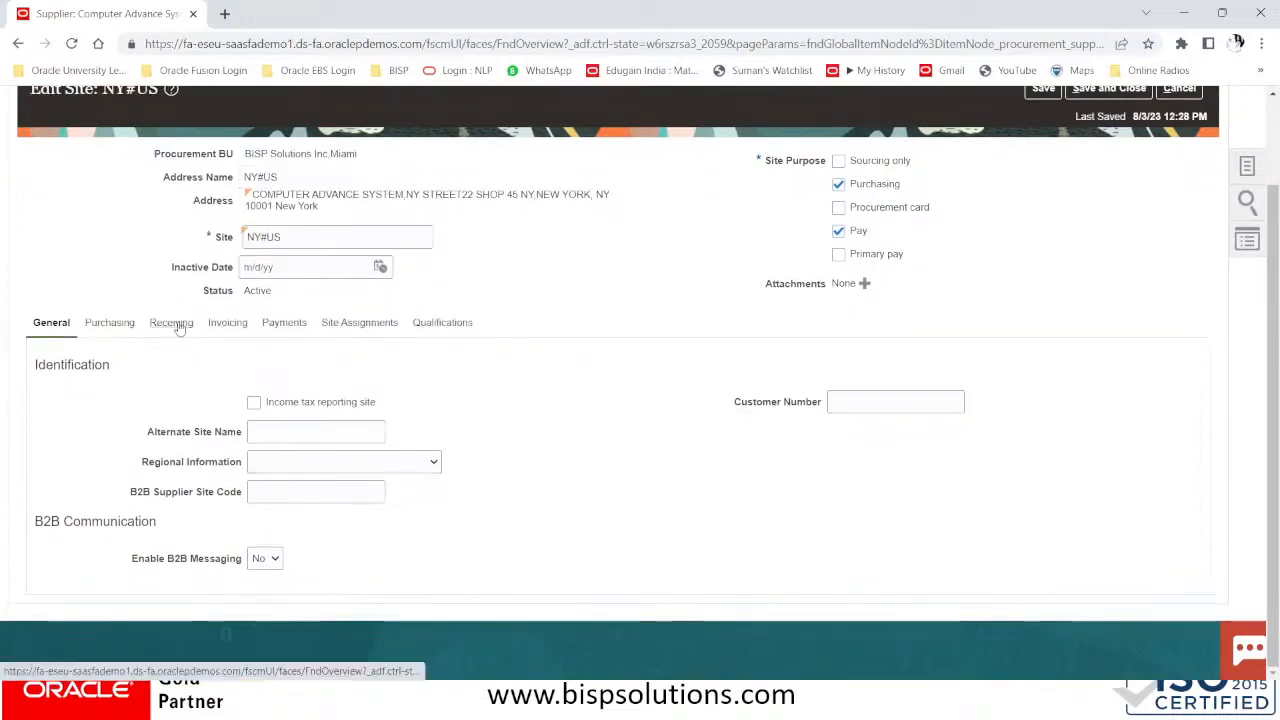
Set the NY#US site's invoice and payment currencies to US Dollar and pay group STANDARD
left_click(175, 323)
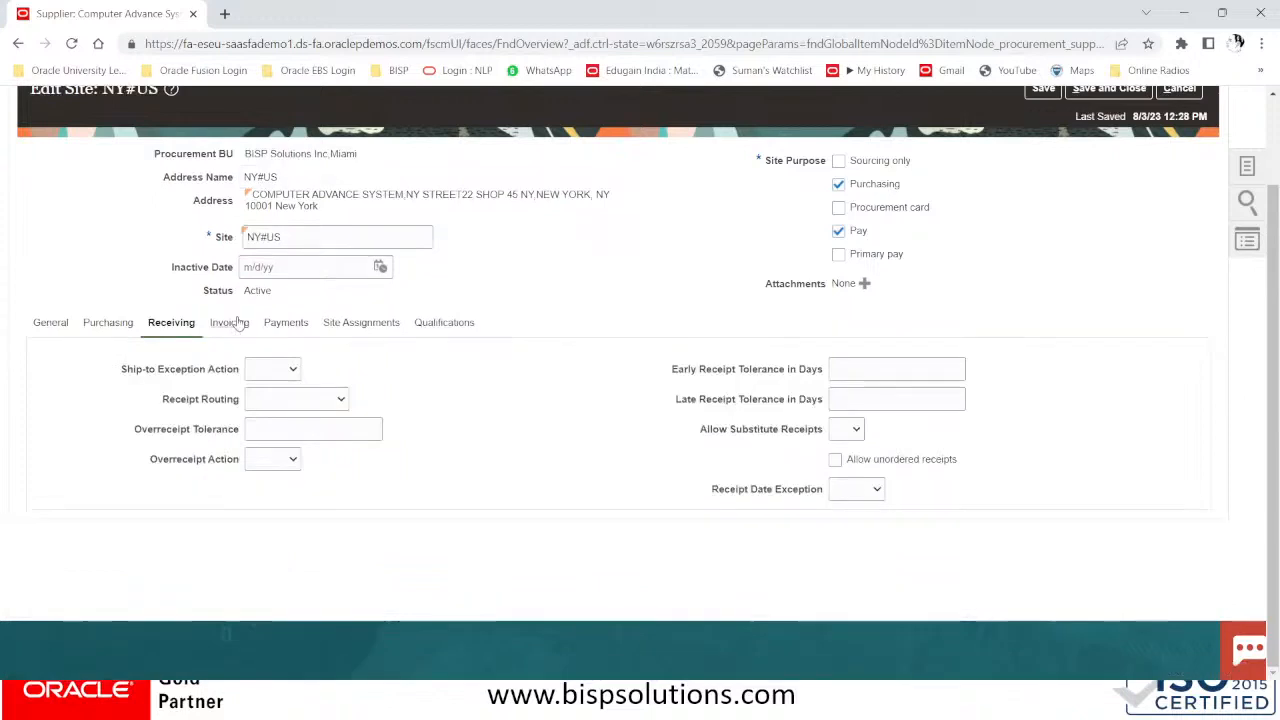
left_click(230, 323)
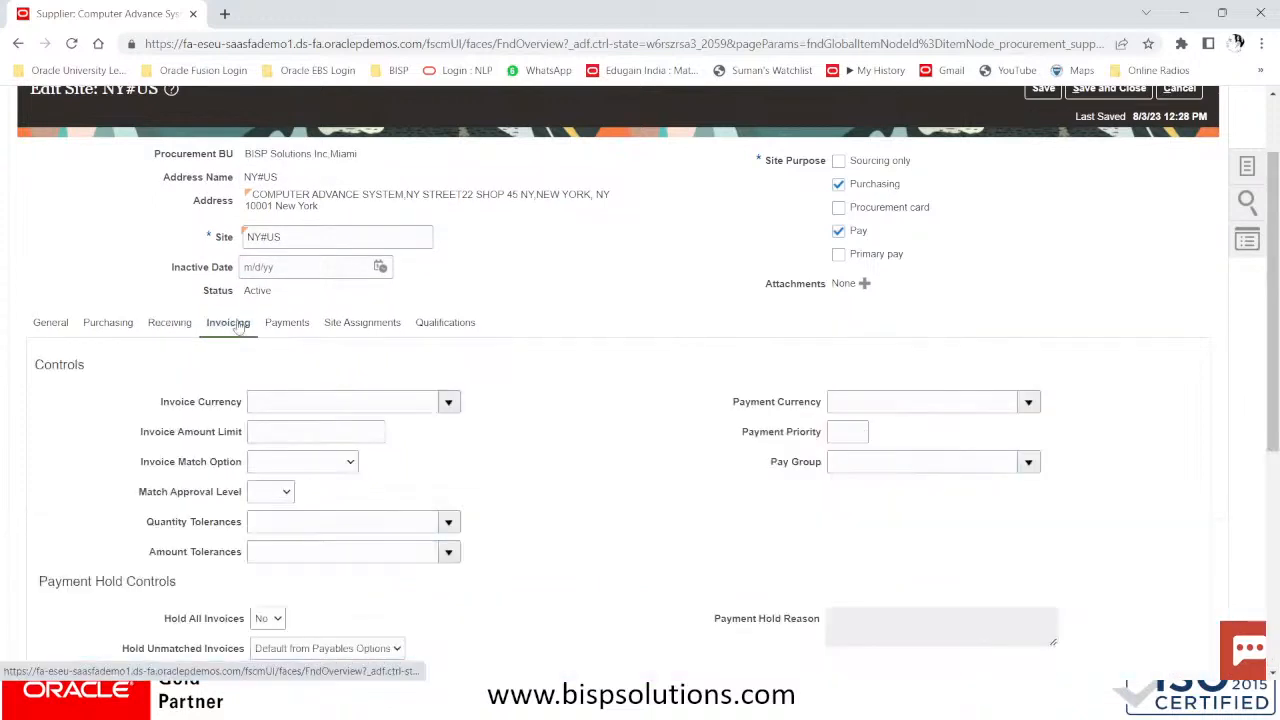
left_click(320, 399)
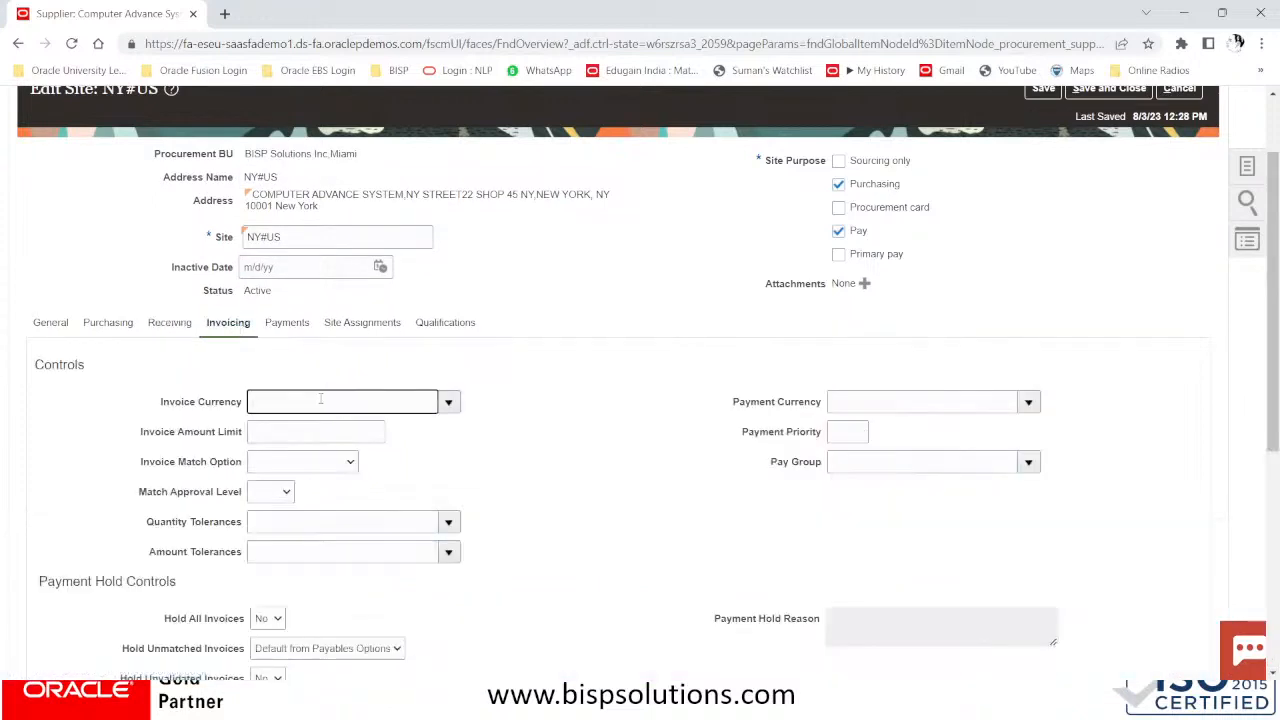
left_click(448, 401)
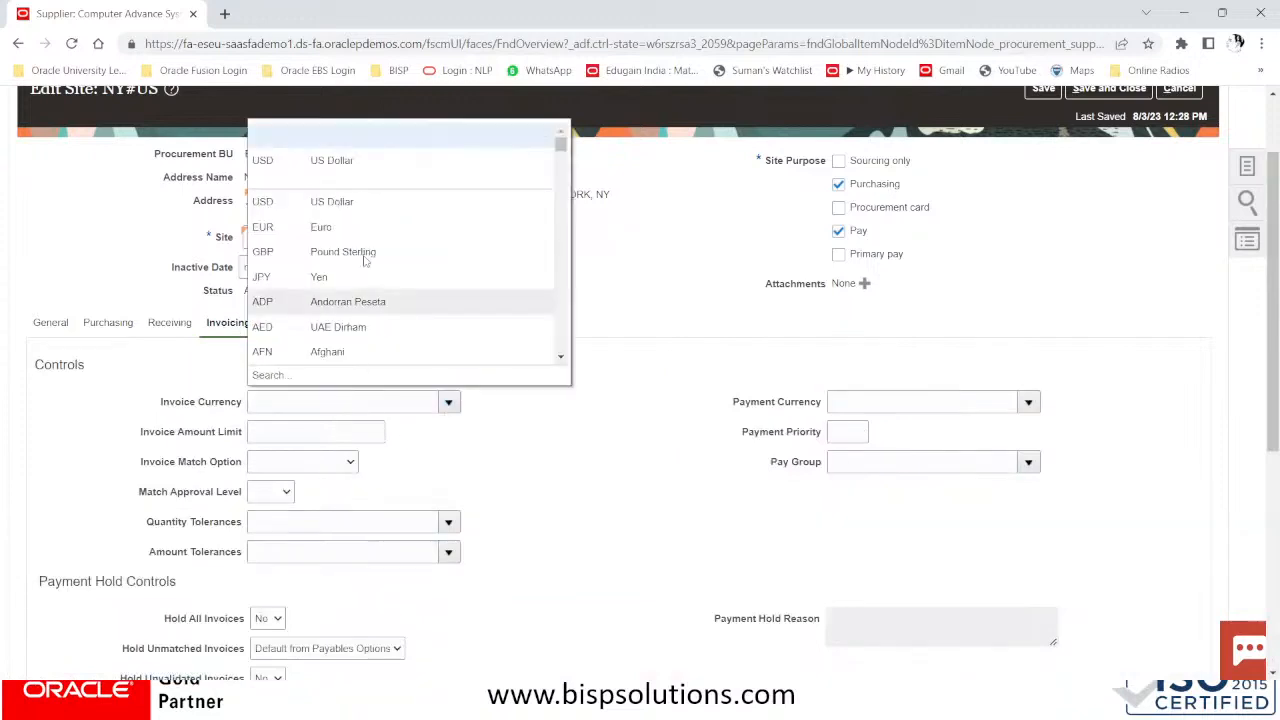
left_click(330, 158)
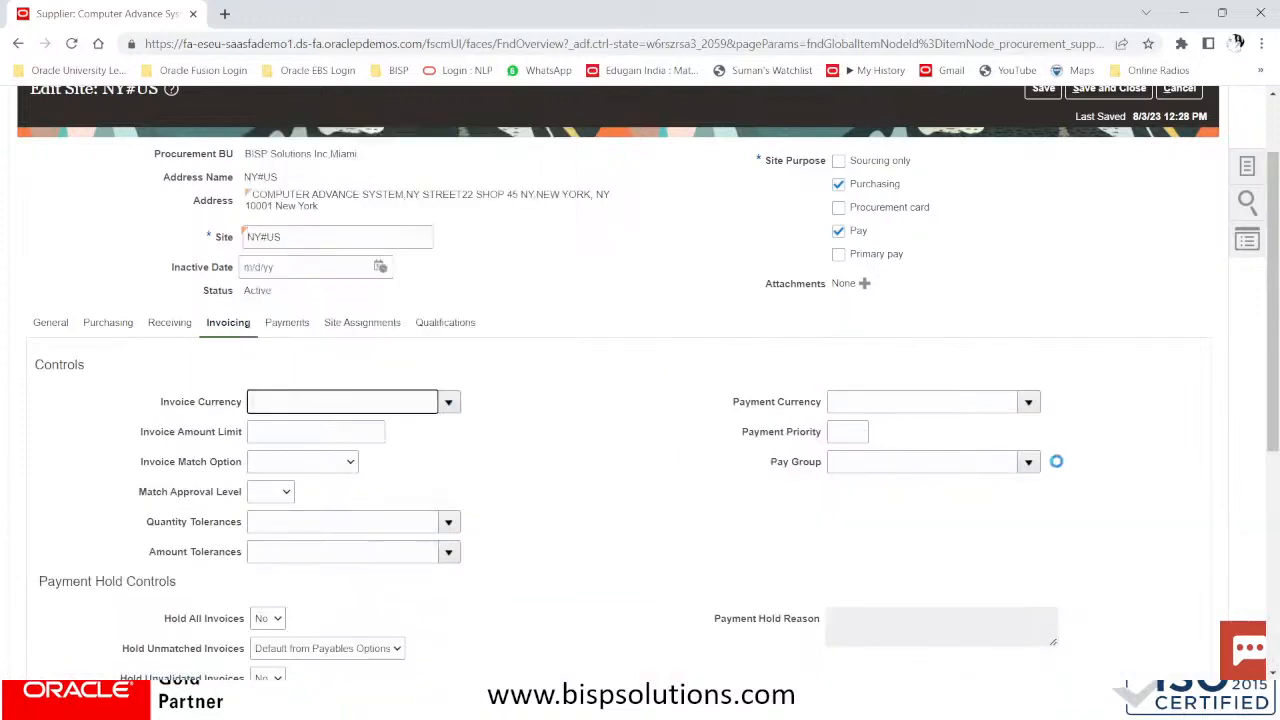
left_click(1026, 403)
left_click(908, 162)
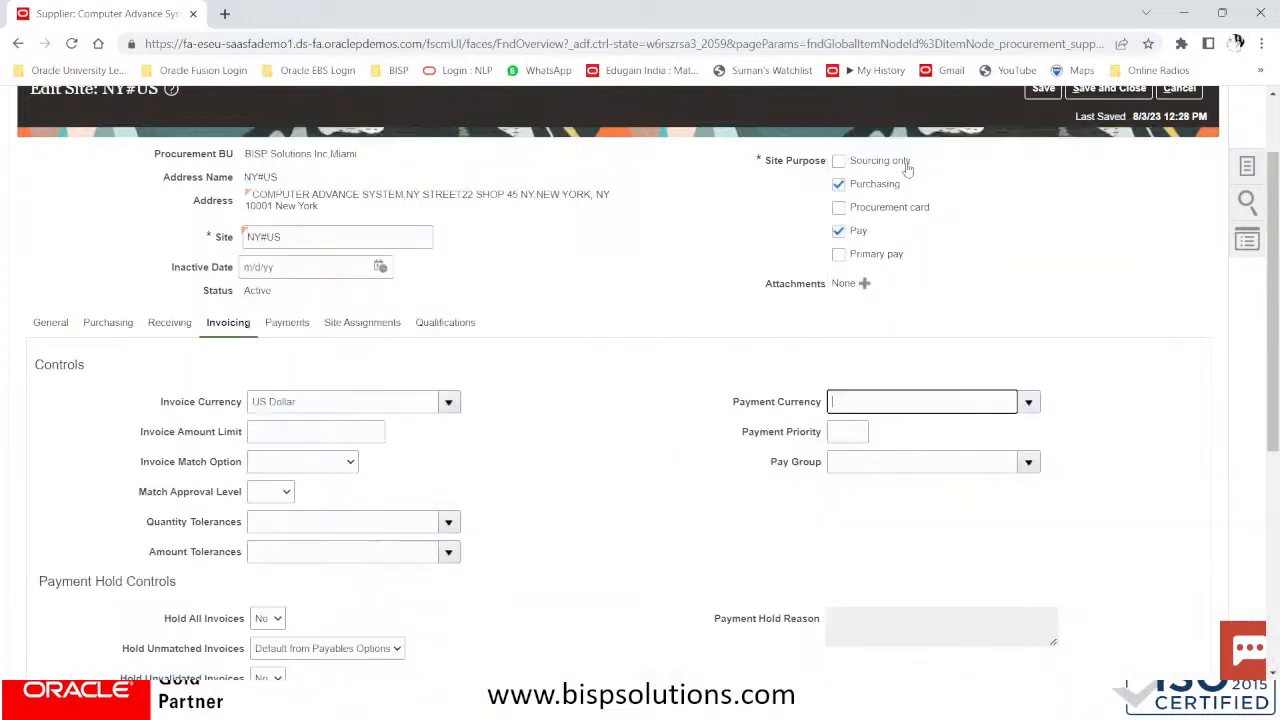
left_click(865, 464)
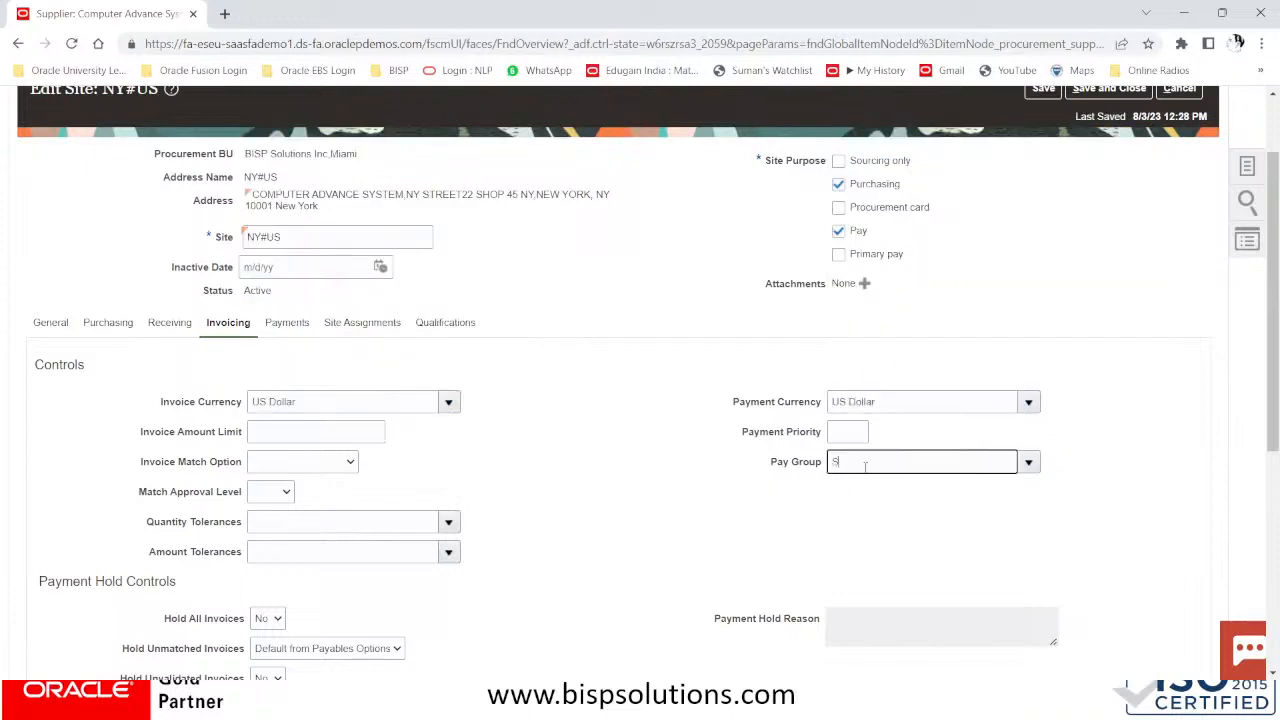
type("STANDARD")
key("Tab")
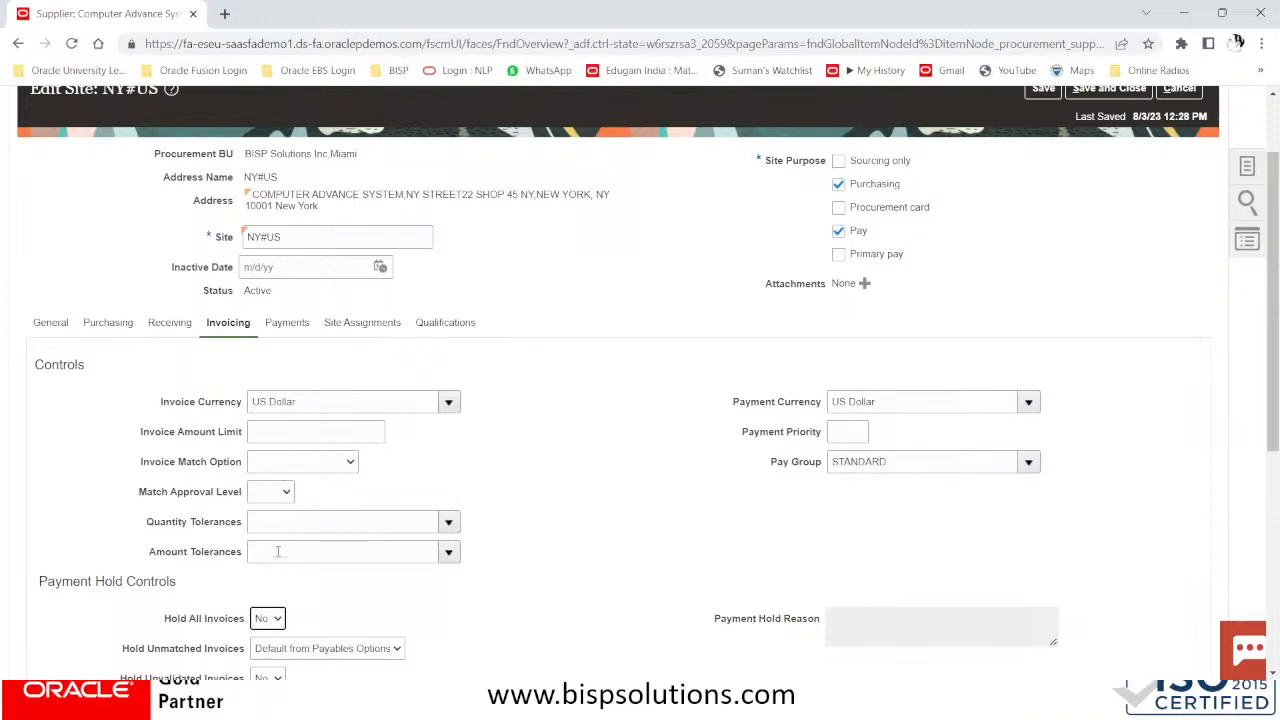
Set payment terms 2/10 Net 30, terms date basis Invoice date, pay date basis Discount
scroll(277, 533, "down", 3)
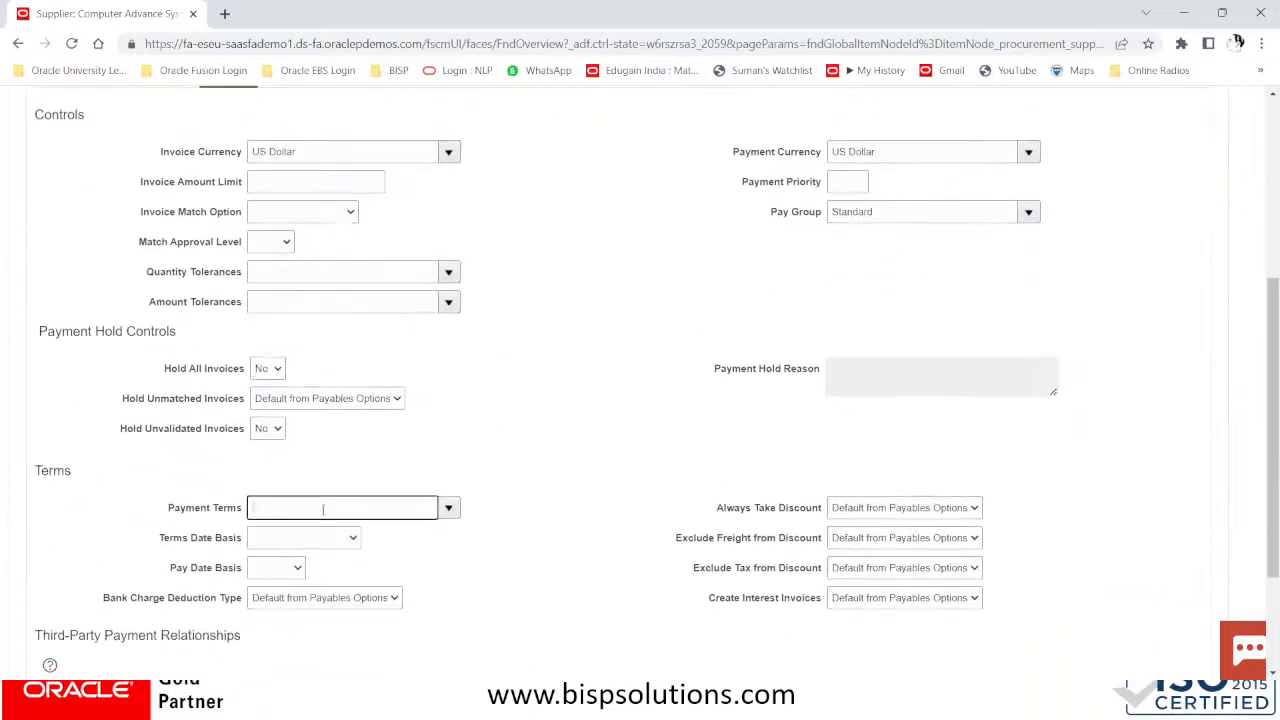
left_click(448, 509)
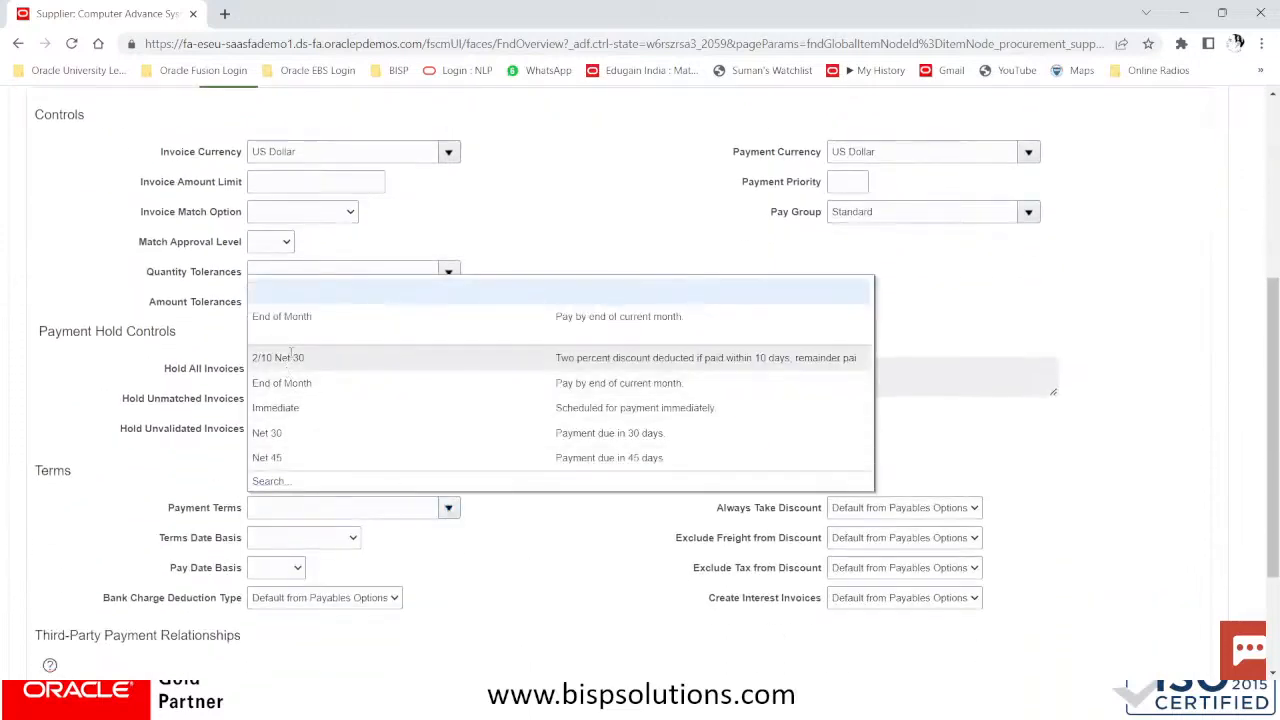
left_click(290, 357)
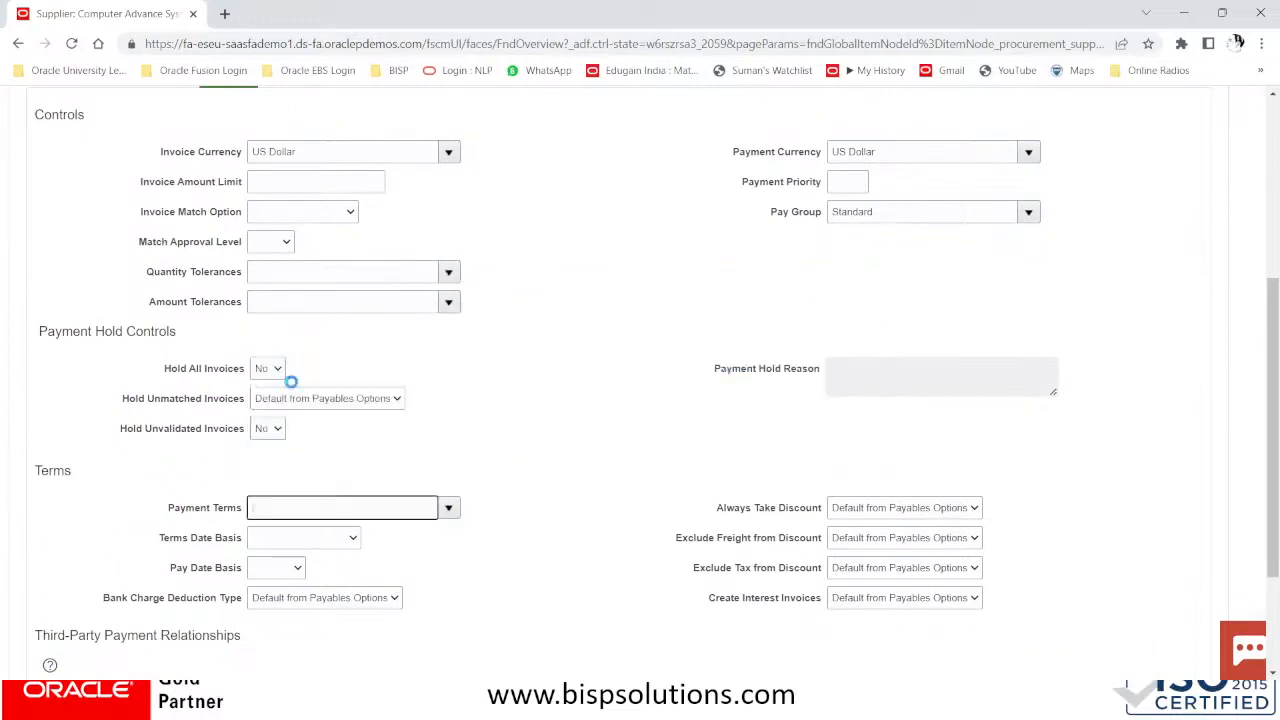
left_click(283, 542)
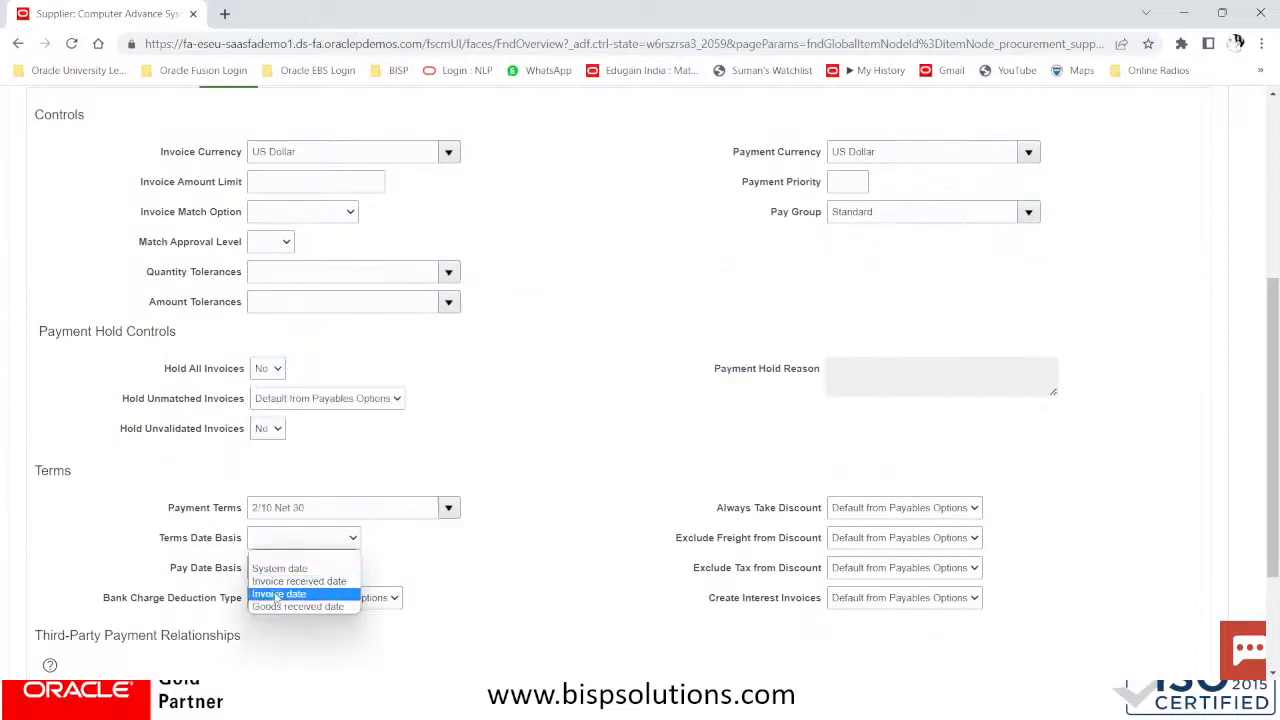
left_click(276, 595)
left_click(277, 569)
left_click(272, 599)
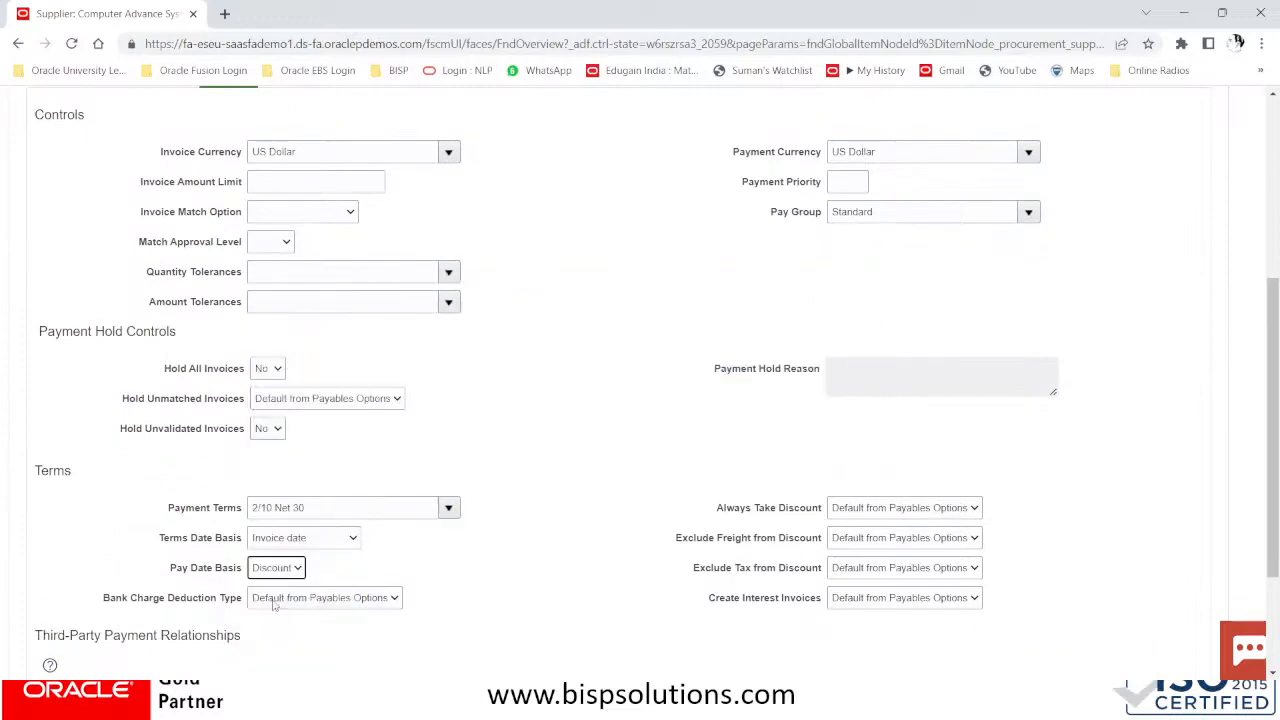
scroll(575, 591, "down", 2)
scroll(571, 594, "up", 5)
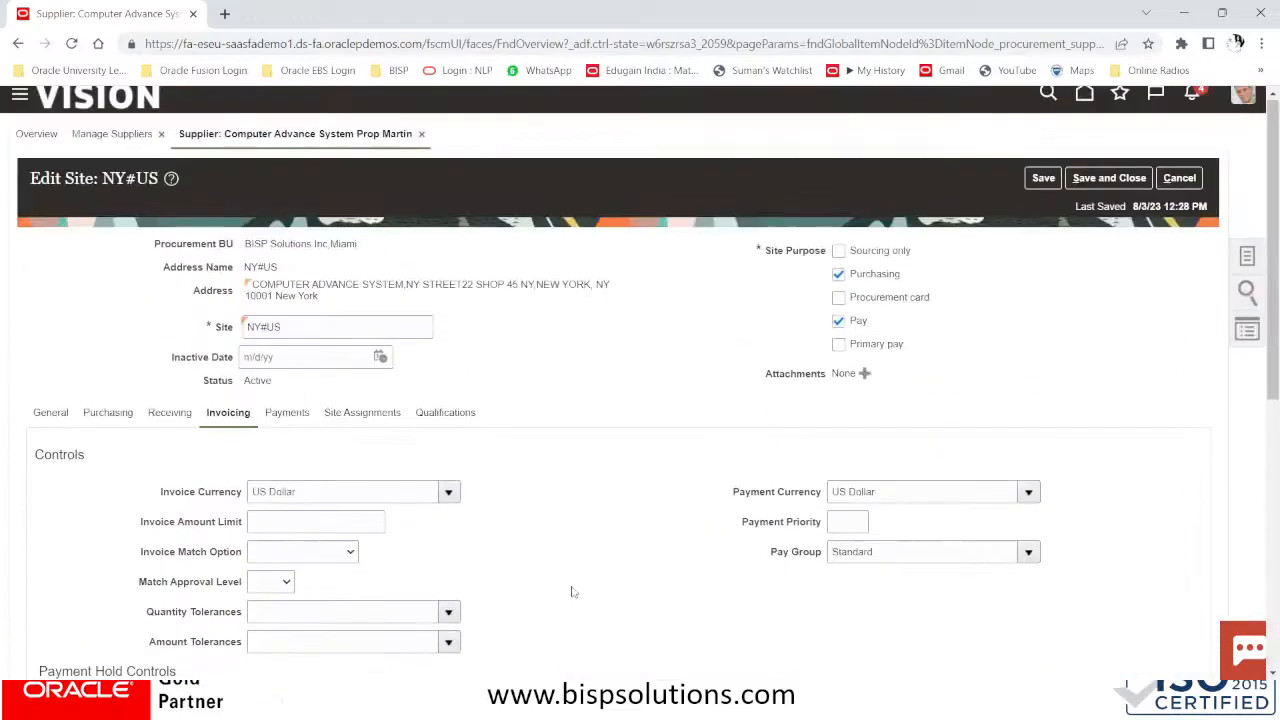
On the NY#US site's Payments tab, set Electronic as the default payment method
left_click(300, 428)
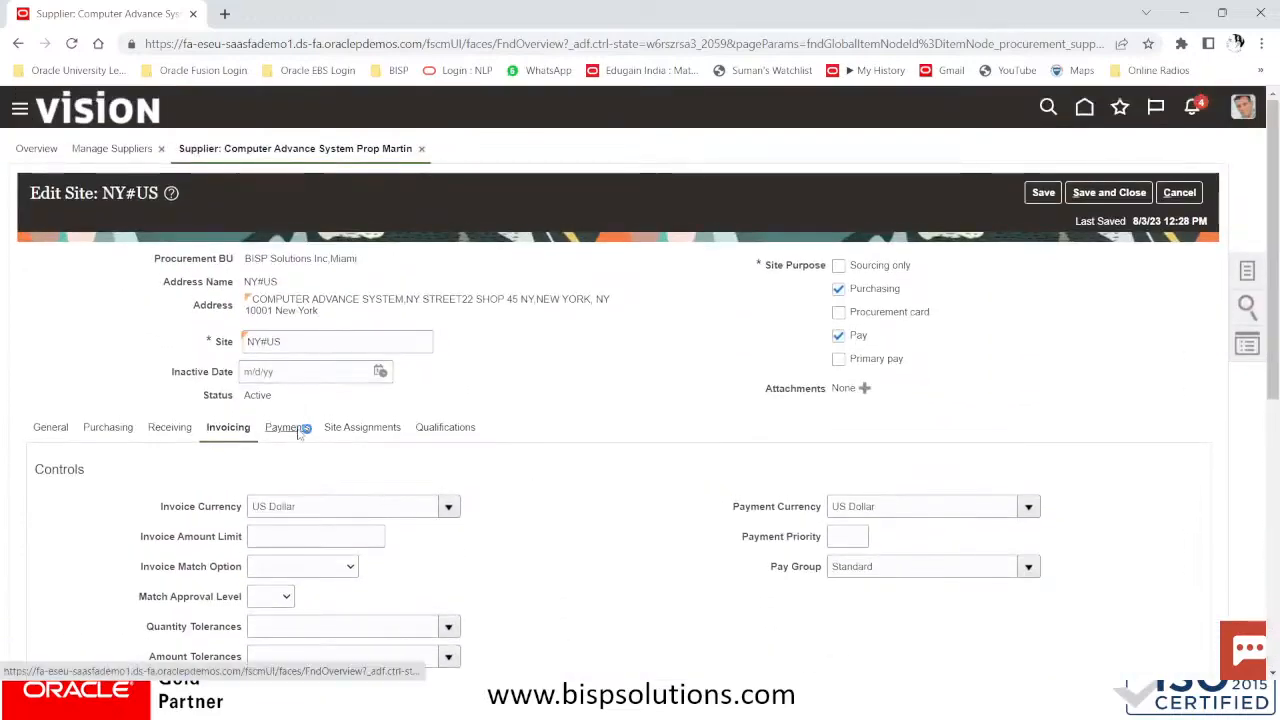
scroll(318, 470, "down", 3)
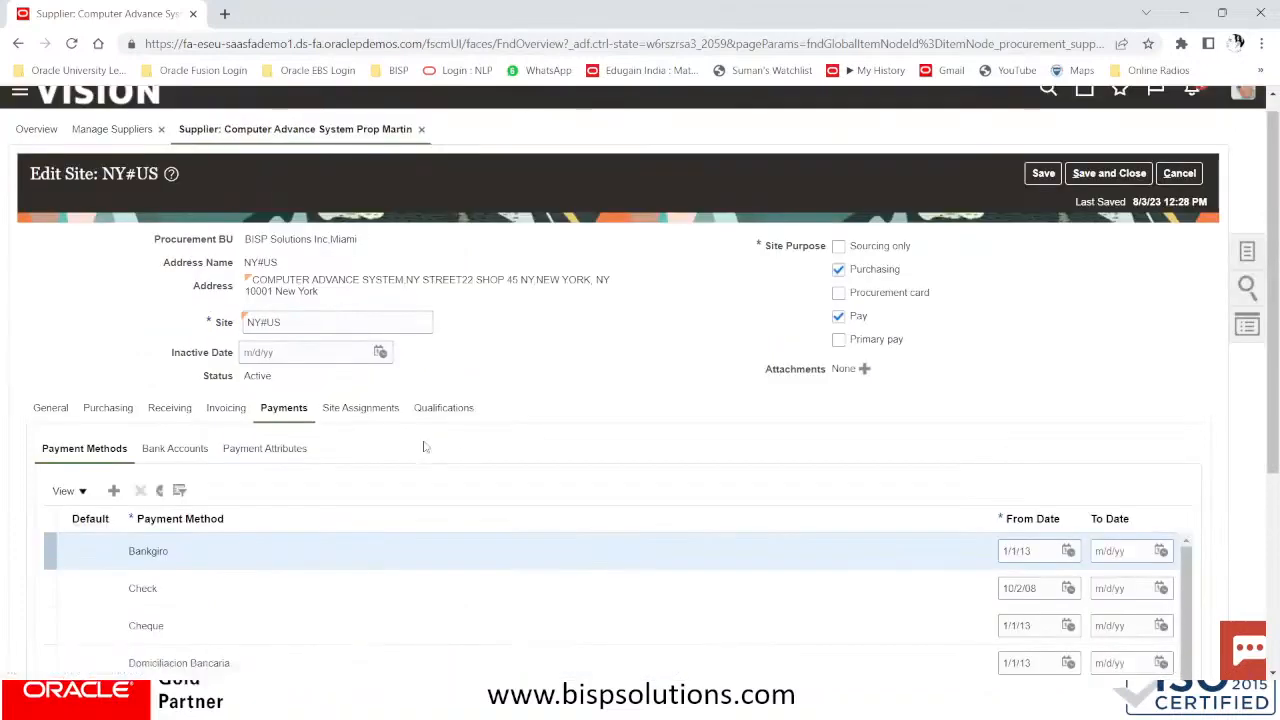
scroll(378, 420, "down", 3)
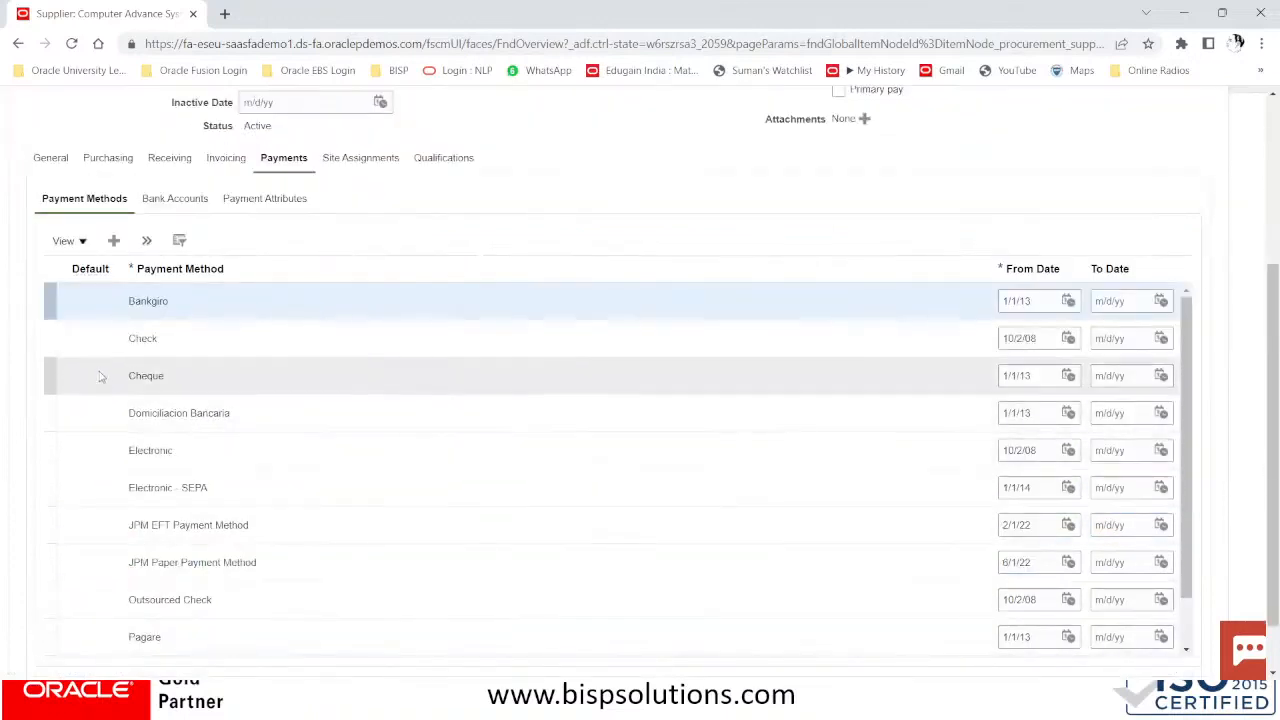
left_click(100, 452)
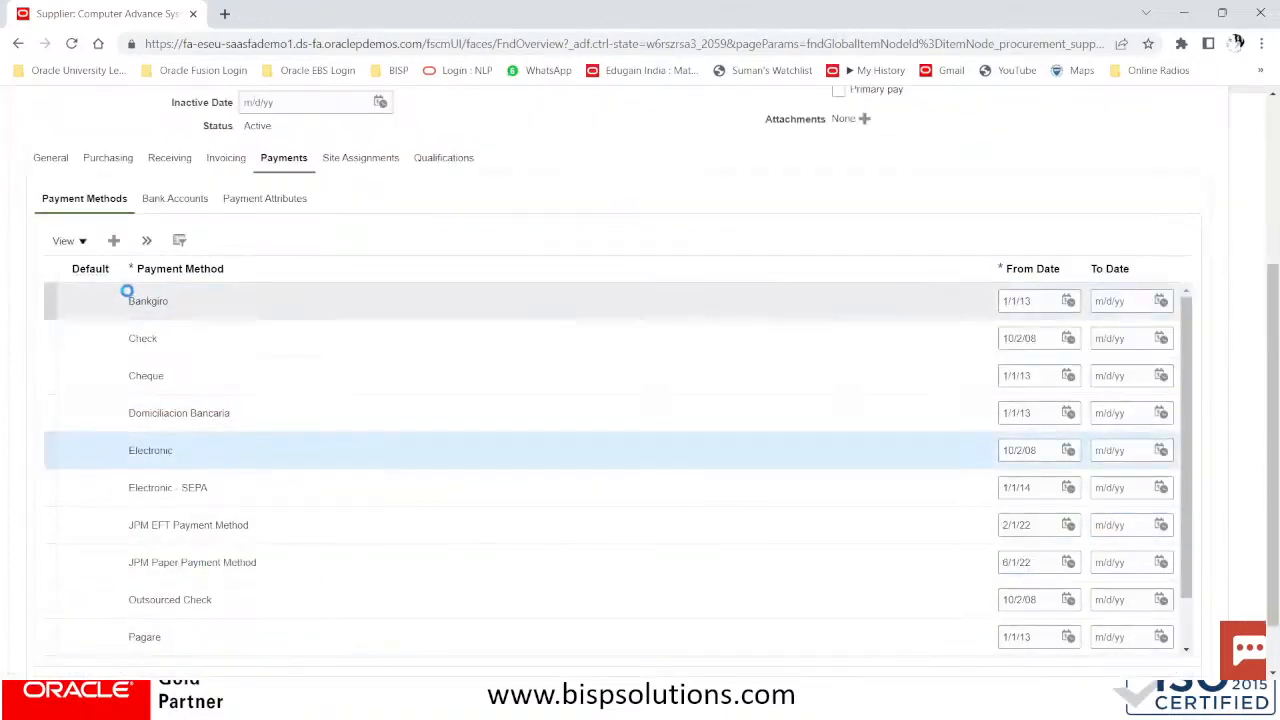
left_click(147, 242)
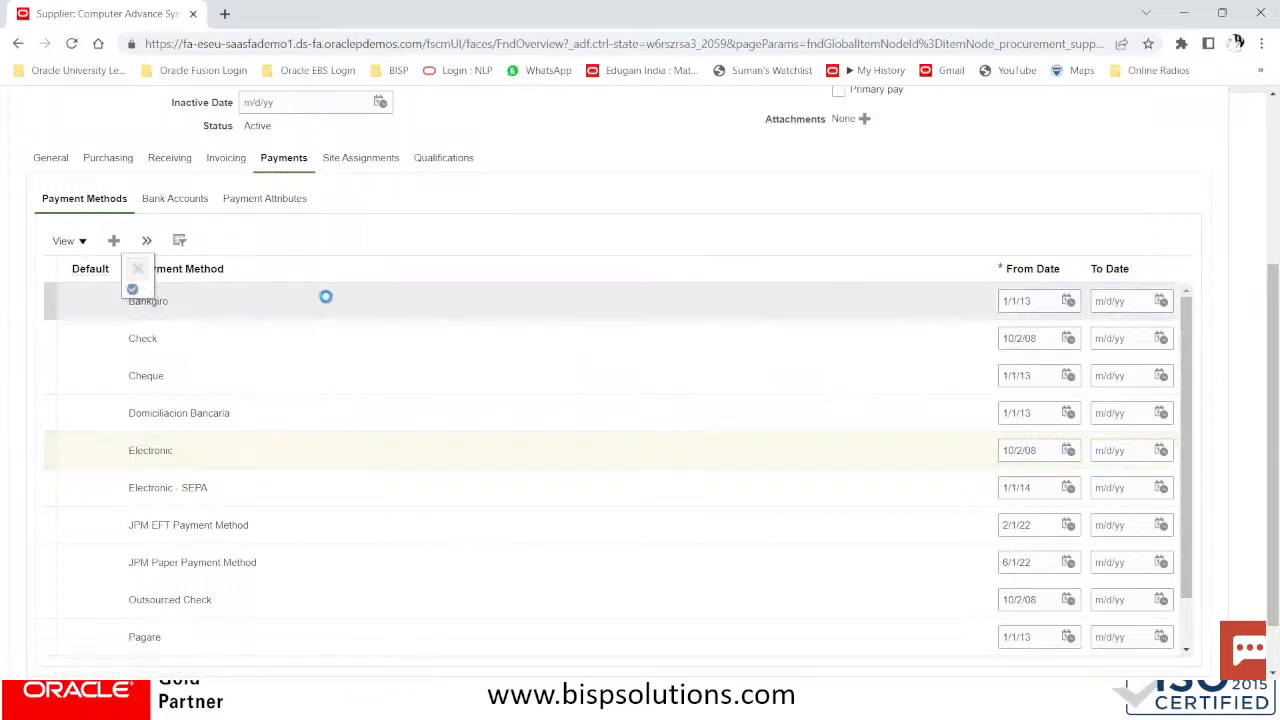
left_click(95, 454)
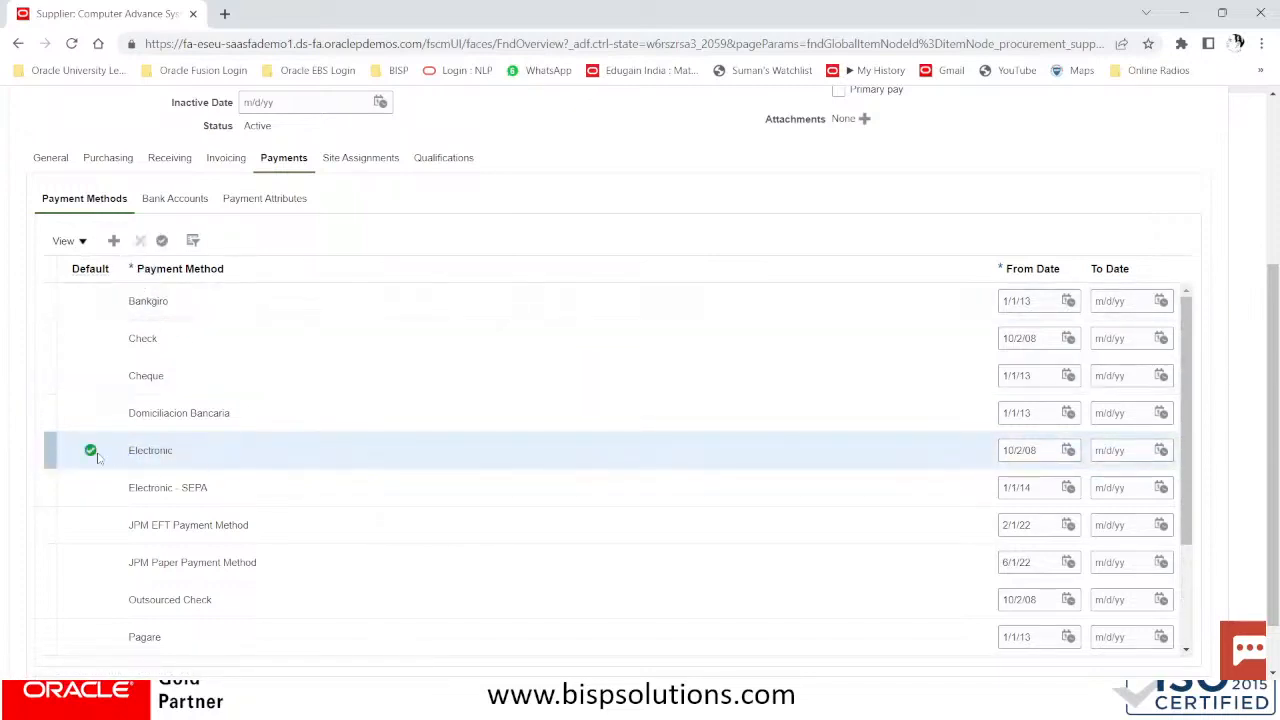
scroll(889, 414, "up", 3)
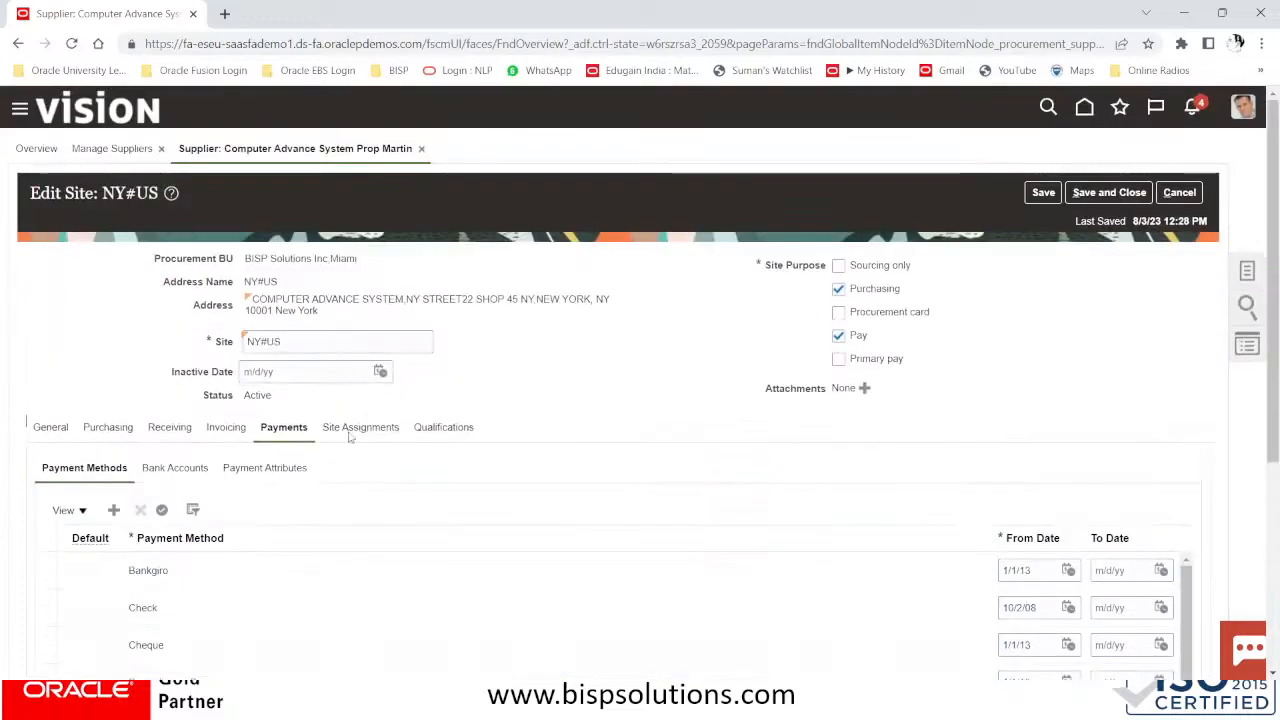
Autocreate the site assignment with withholding tax enabled and group NY_WHT_GROUP
left_click(352, 428)
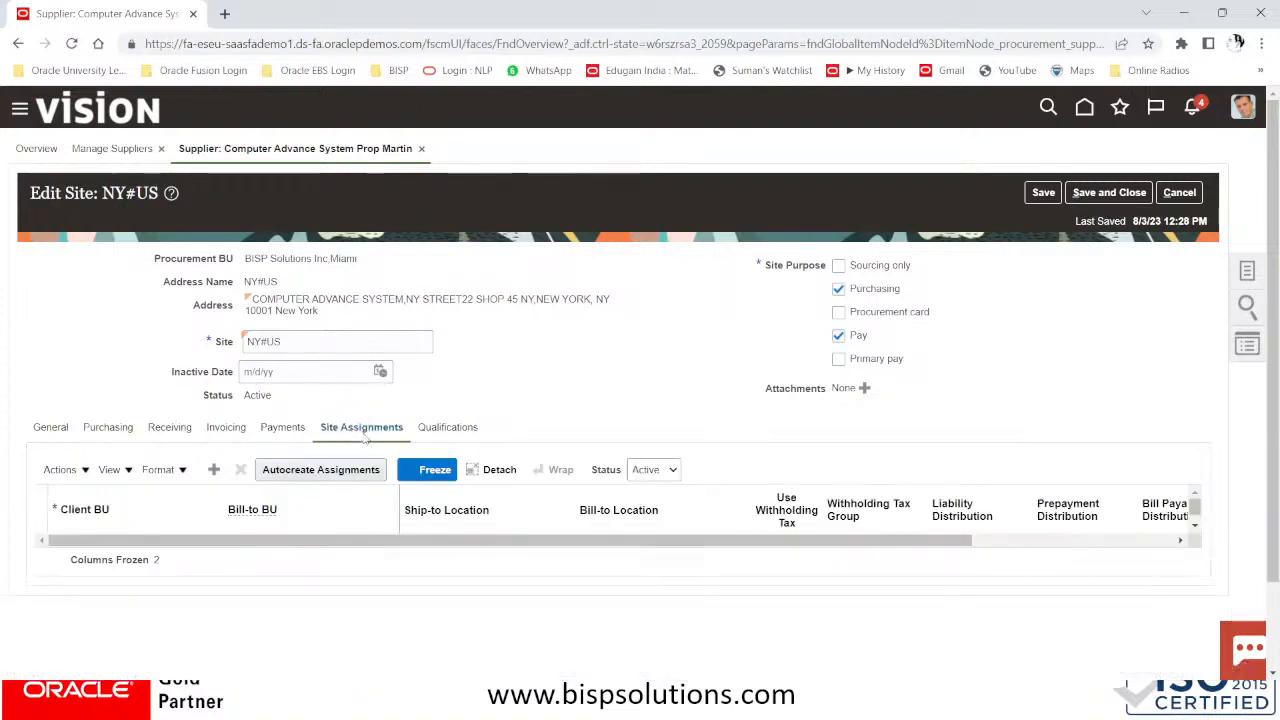
left_click(336, 474)
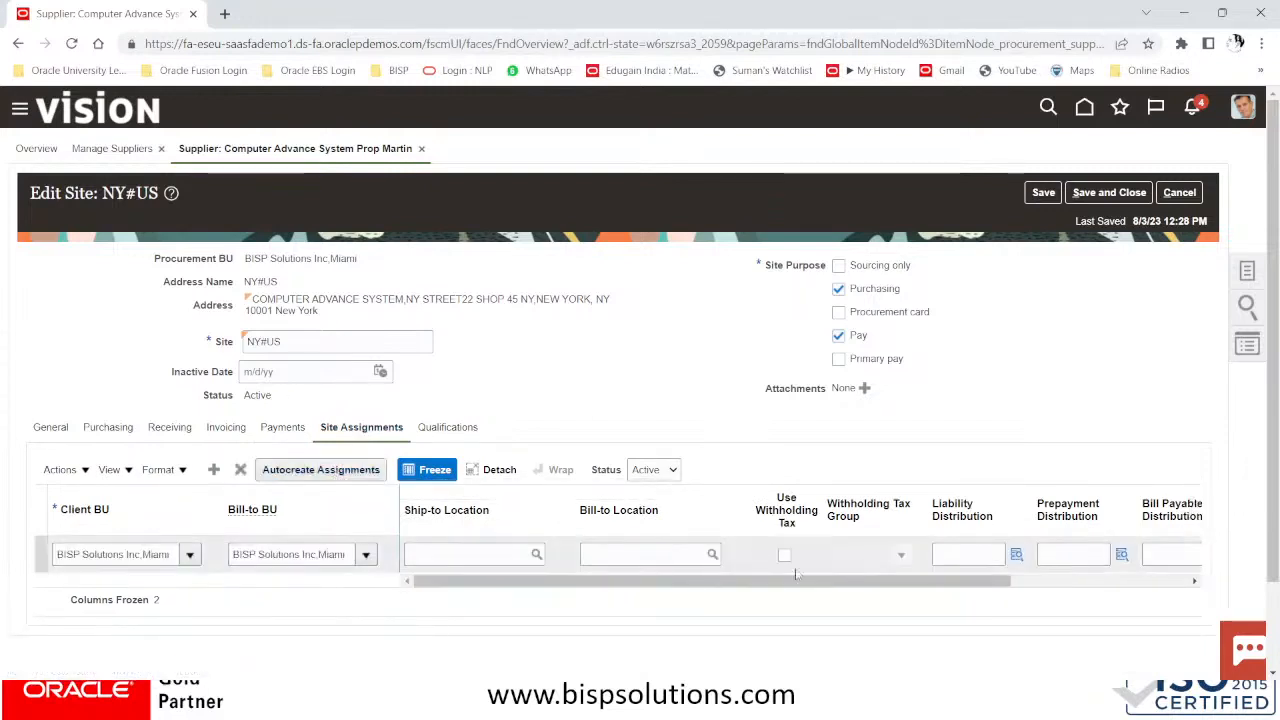
left_click(785, 556)
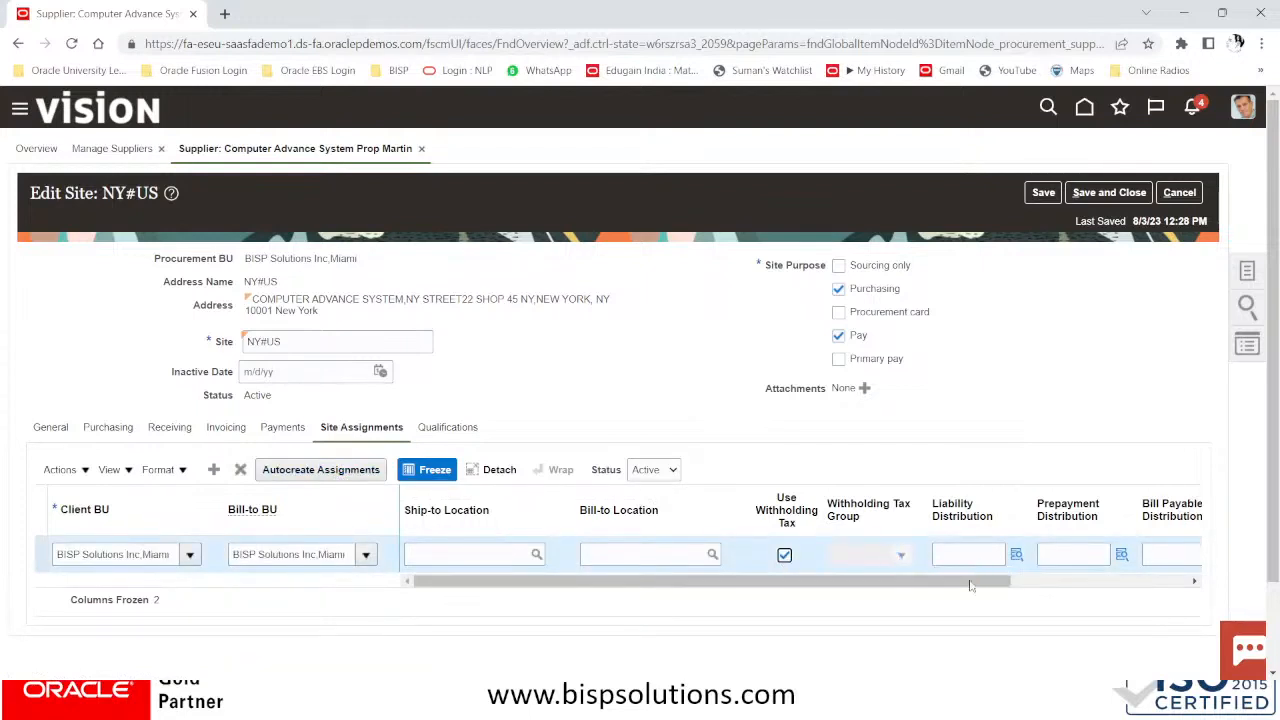
left_click(899, 556)
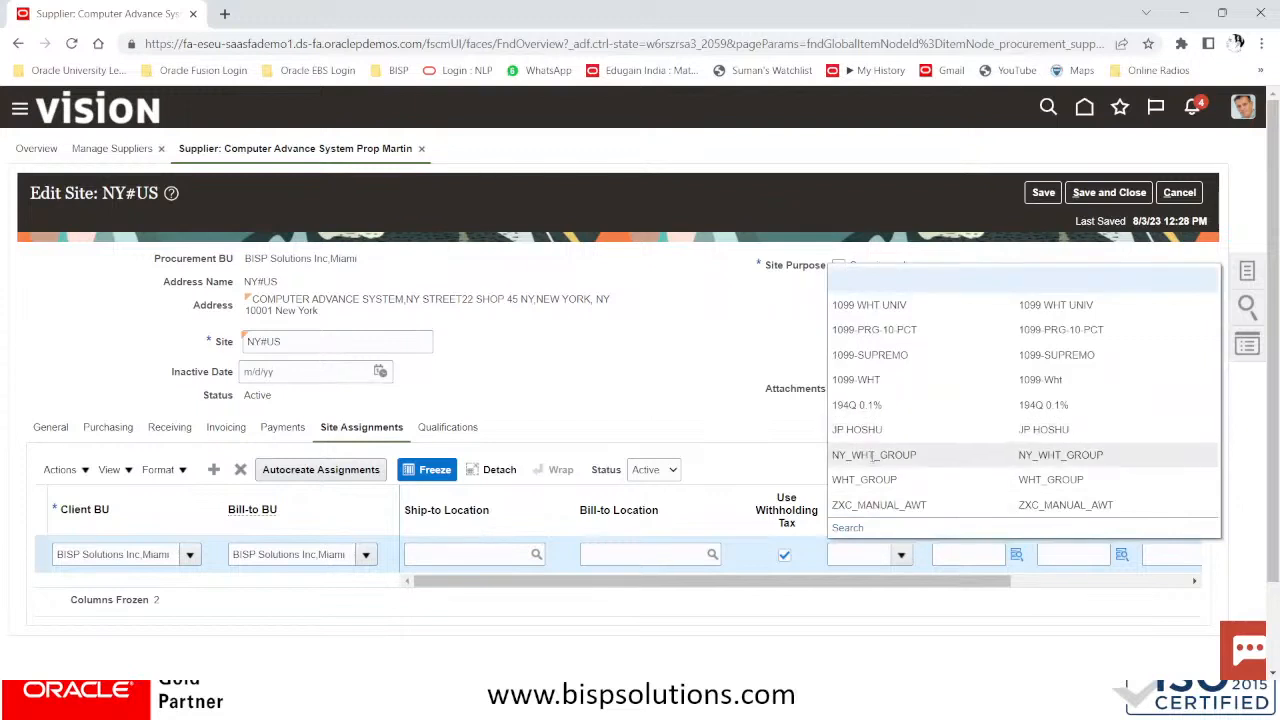
left_click(873, 454)
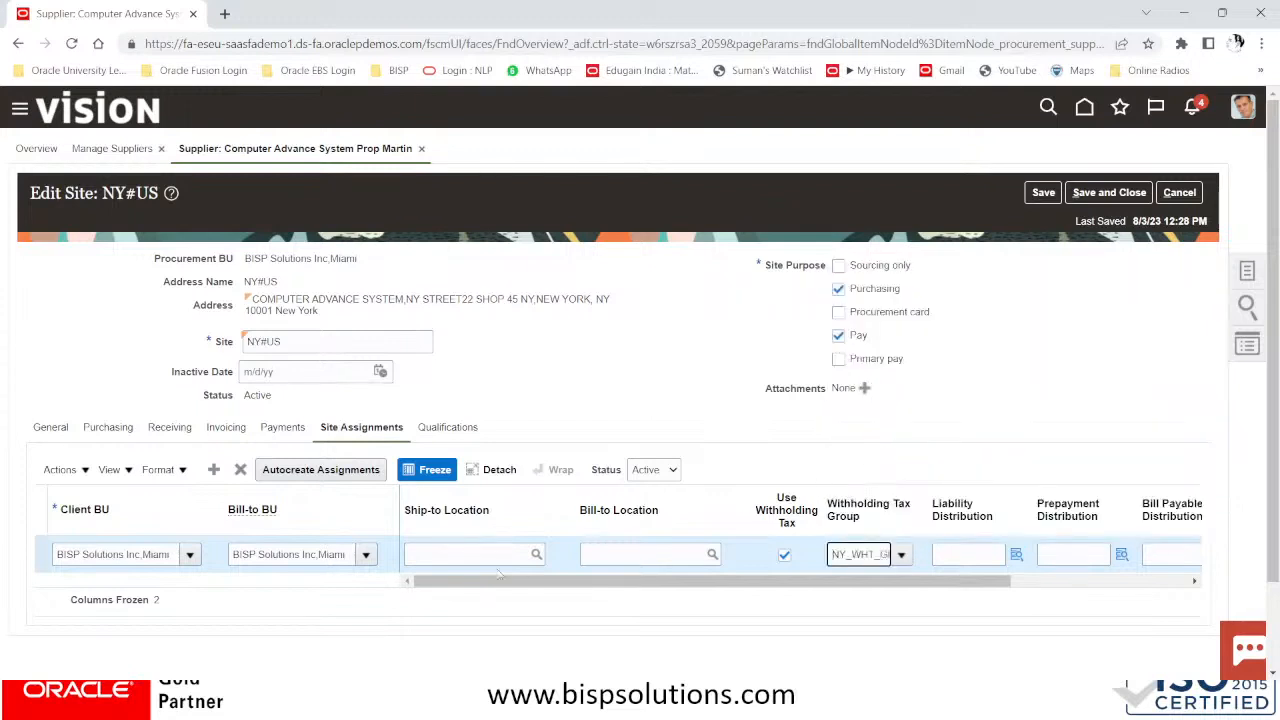
Set Ship-to and Bill-to Location to BISP Solutions Inc and save the site
left_click(472, 552)
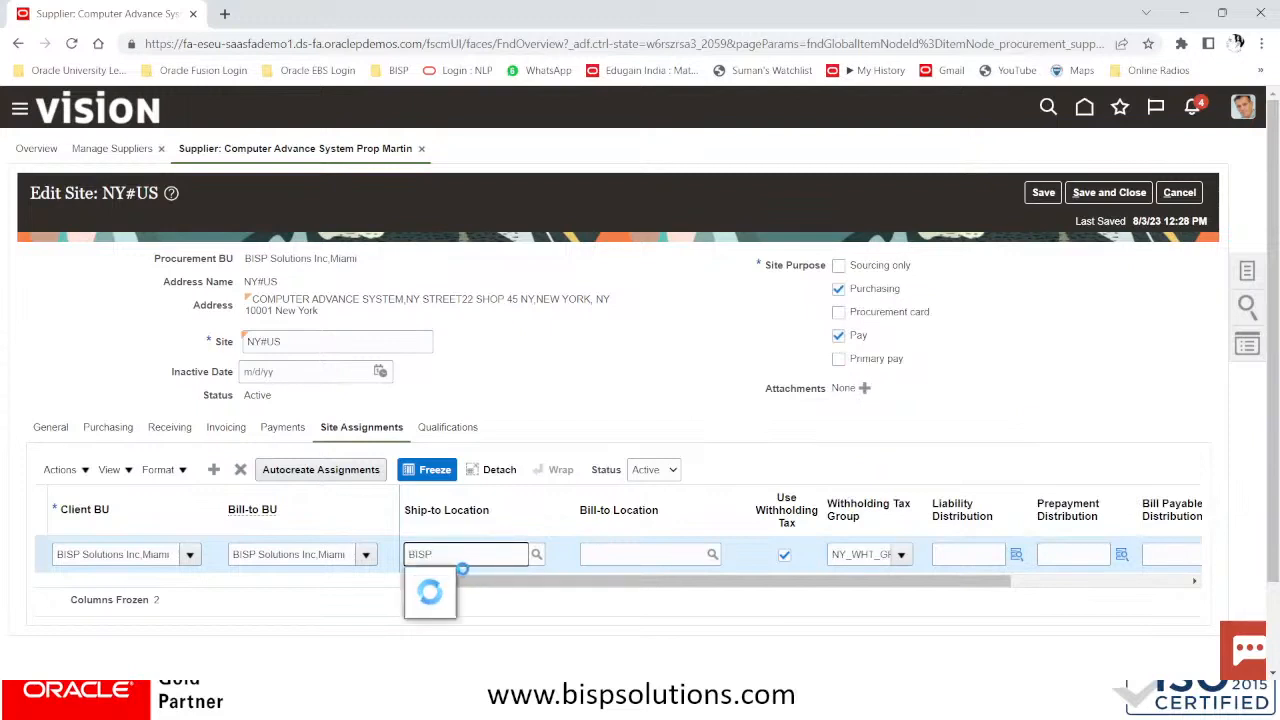
type("BISP")
left_click(447, 580)
left_click(621, 556)
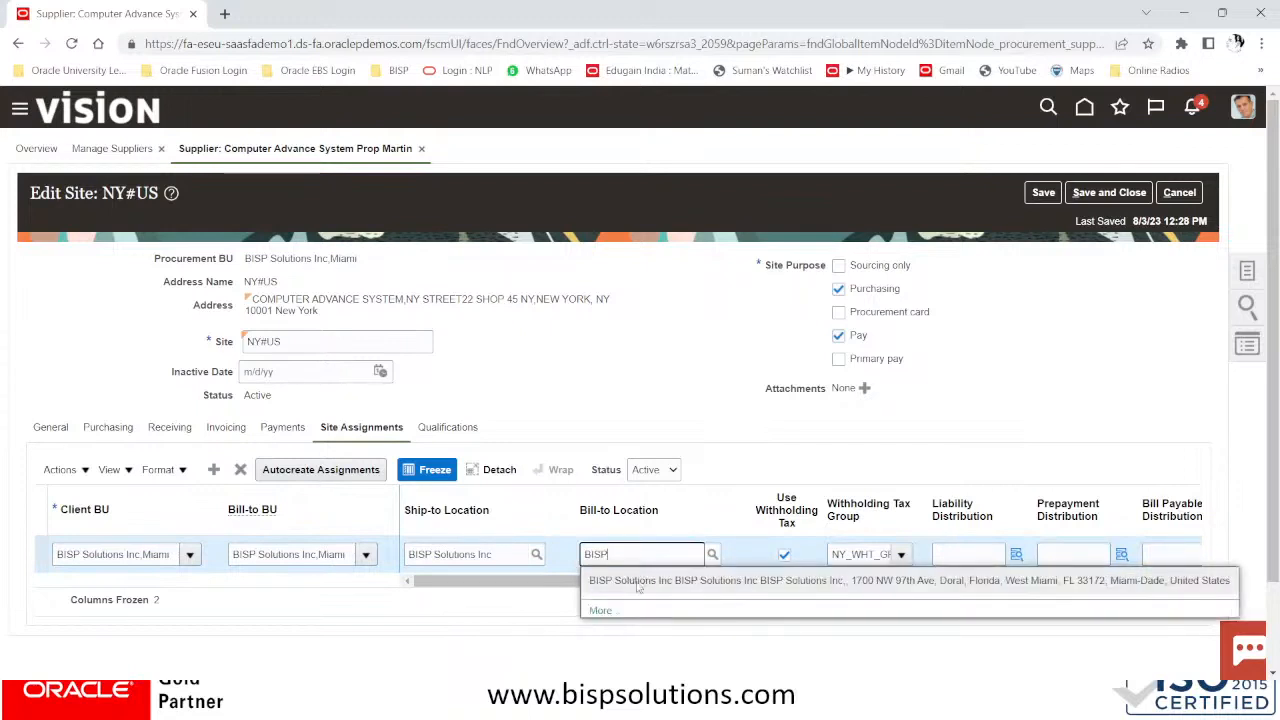
left_click(640, 592)
left_click(1124, 196)
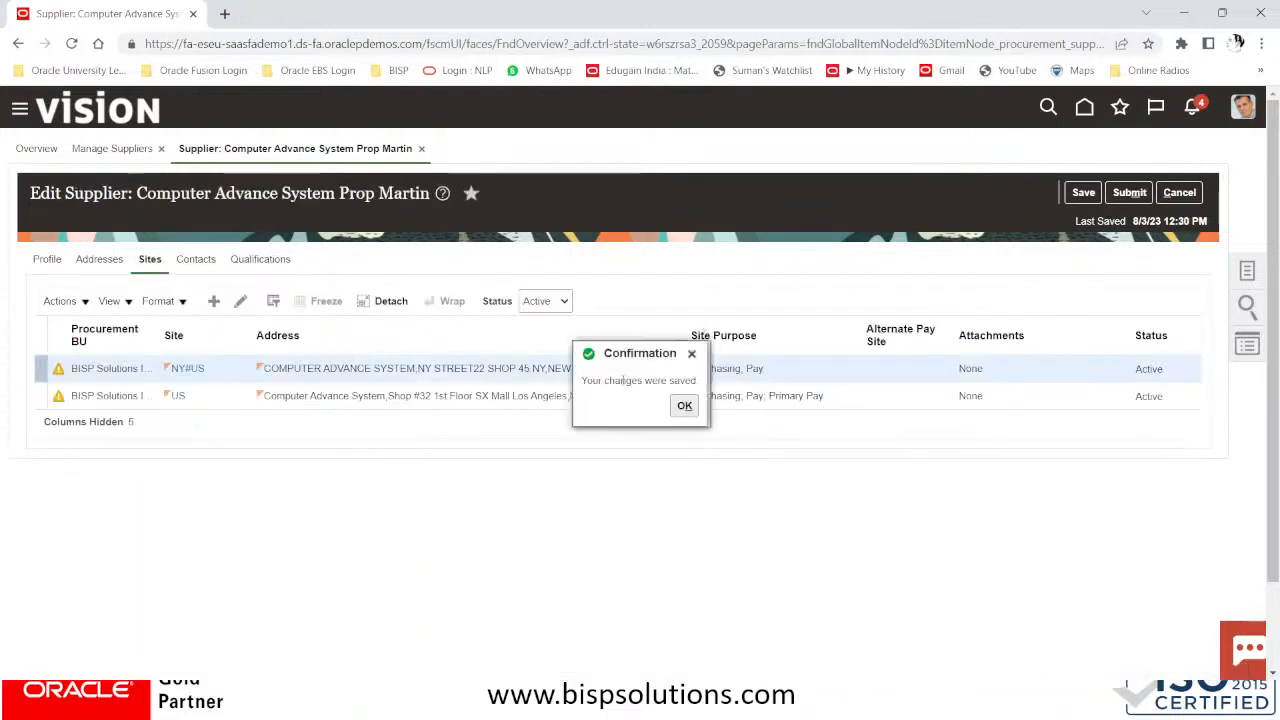
Submit the edited supplier and return to the COMPUTER supplier search results
left_click(1128, 193)
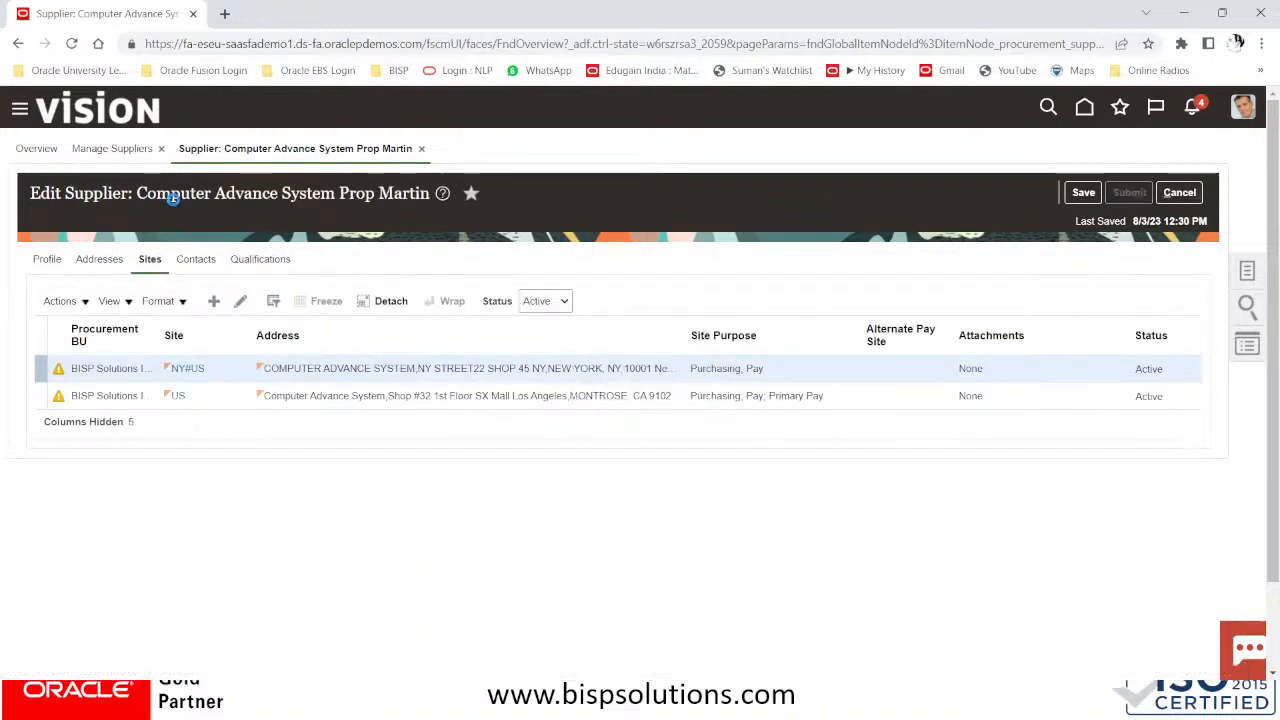
left_click_drag(137, 193, 427, 186)
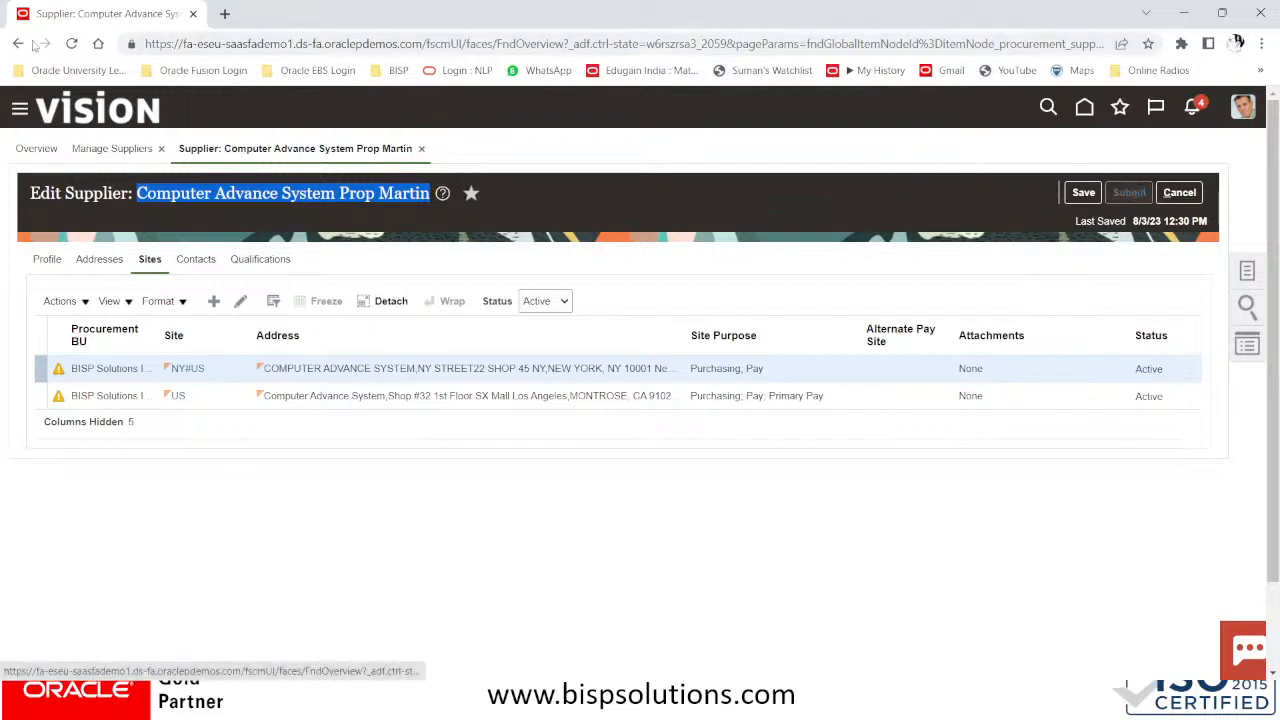
left_click(679, 264)
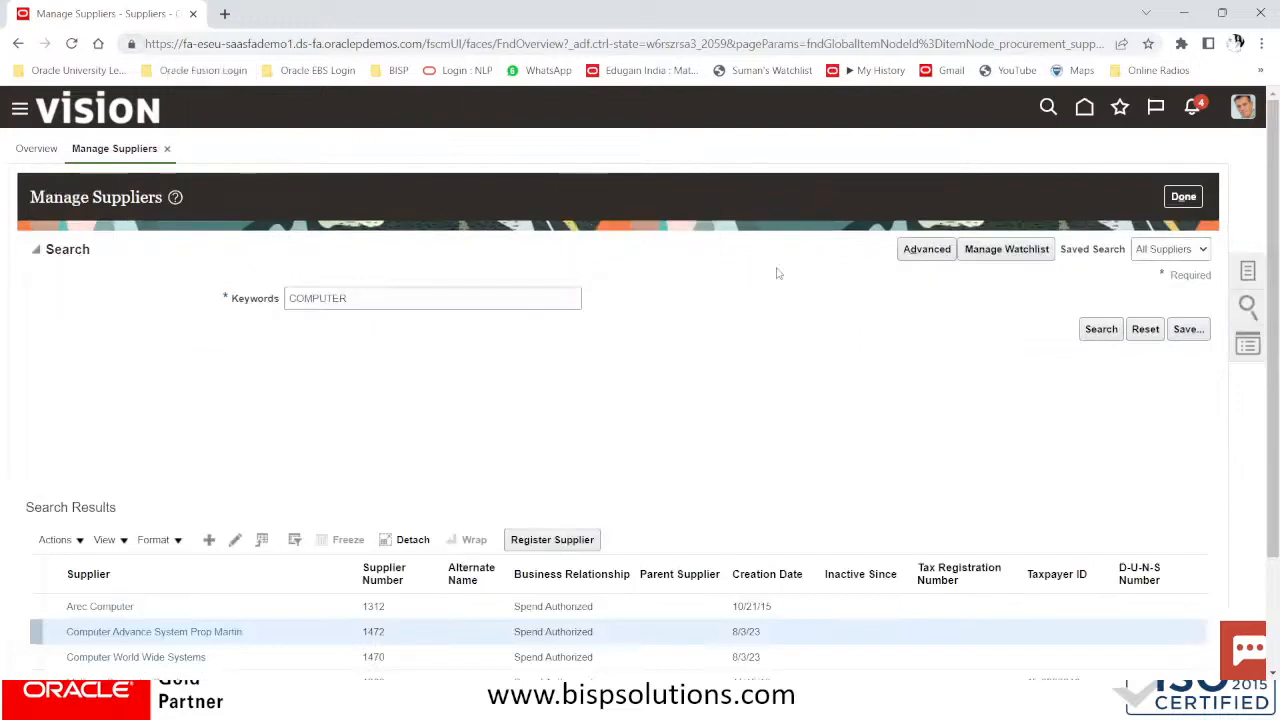
Go to the Invoices workbench through the navigator and choose Create Invoice from Tasks
left_click(20, 112)
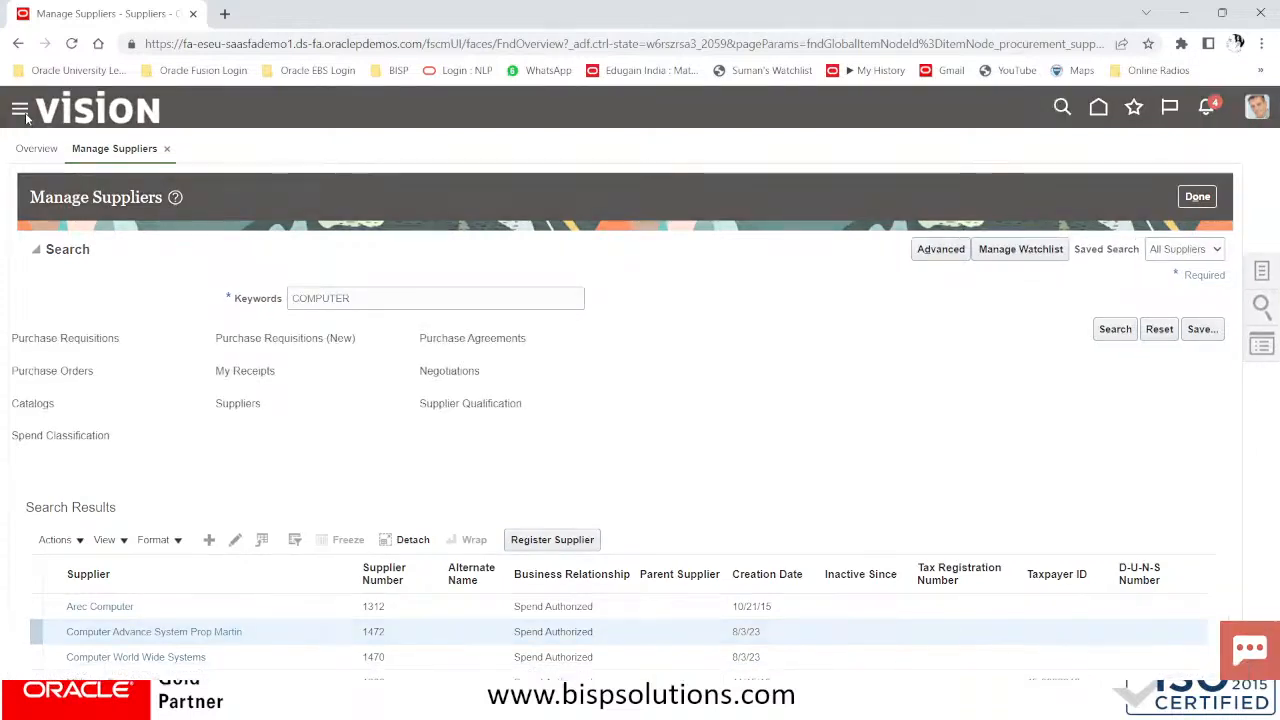
scroll(206, 386, "down", 3)
scroll(213, 377, "up", 3)
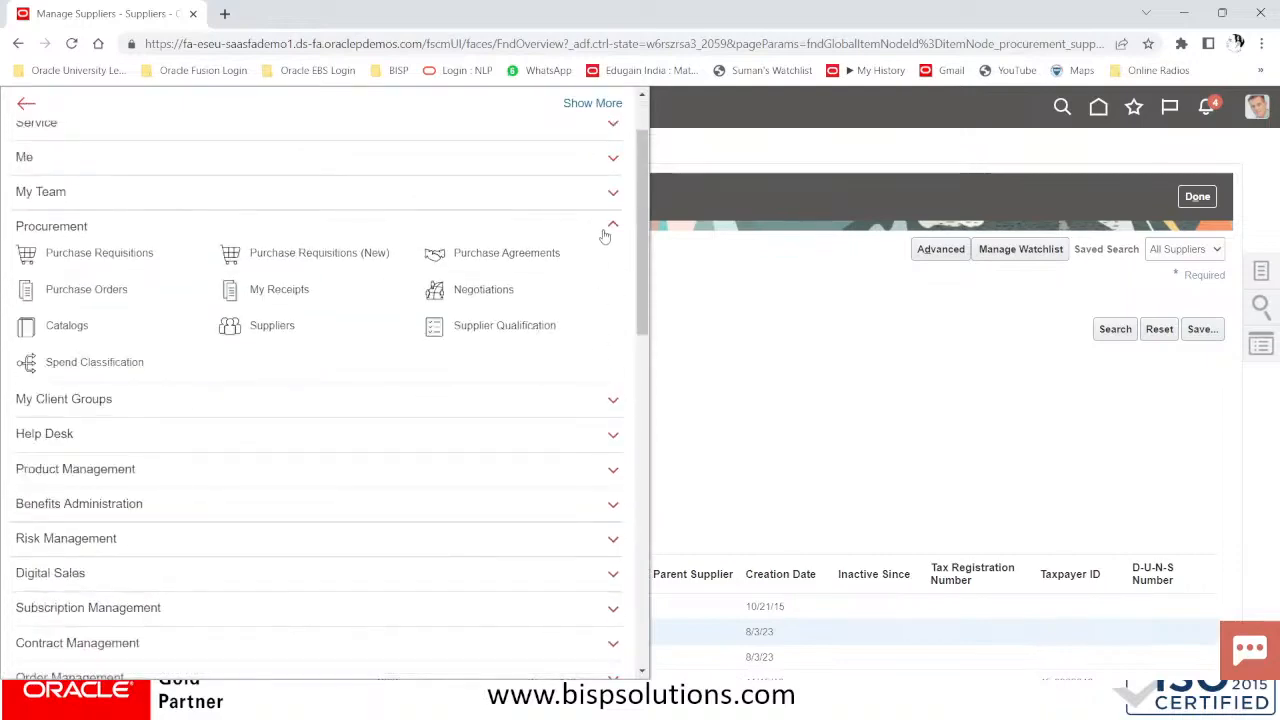
left_click(610, 226)
scroll(252, 372, "down", 3)
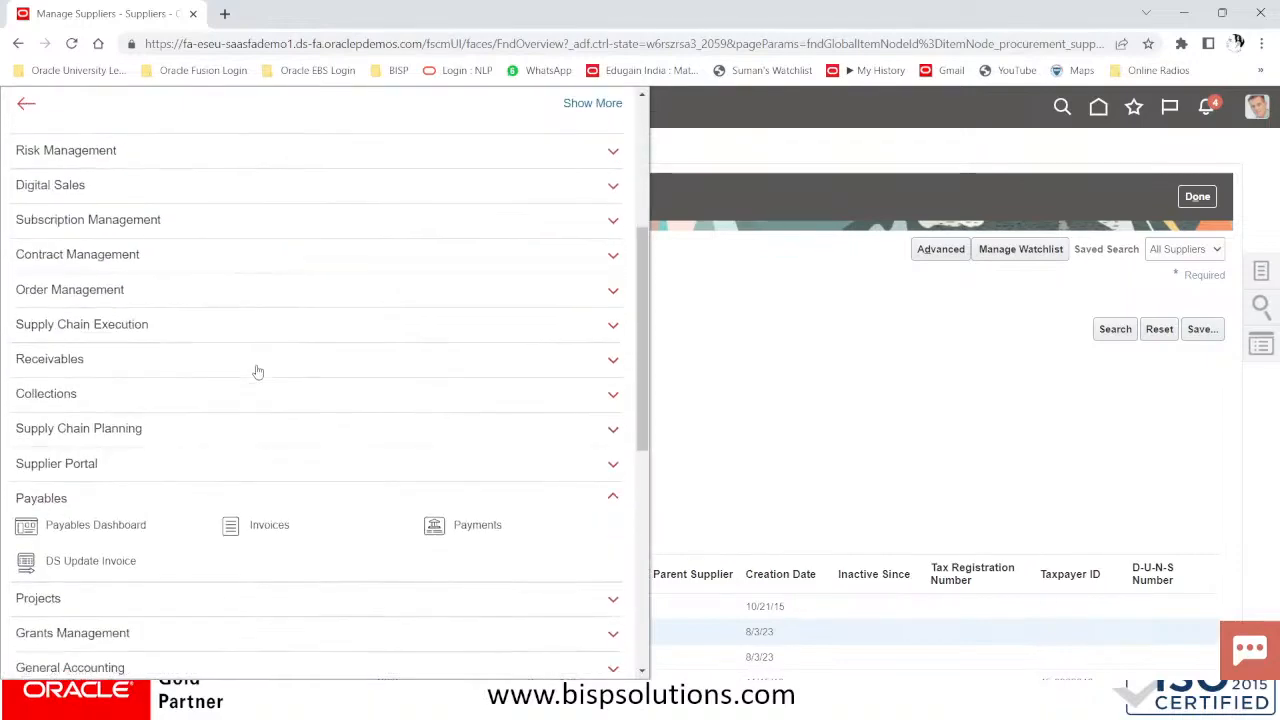
left_click(278, 531)
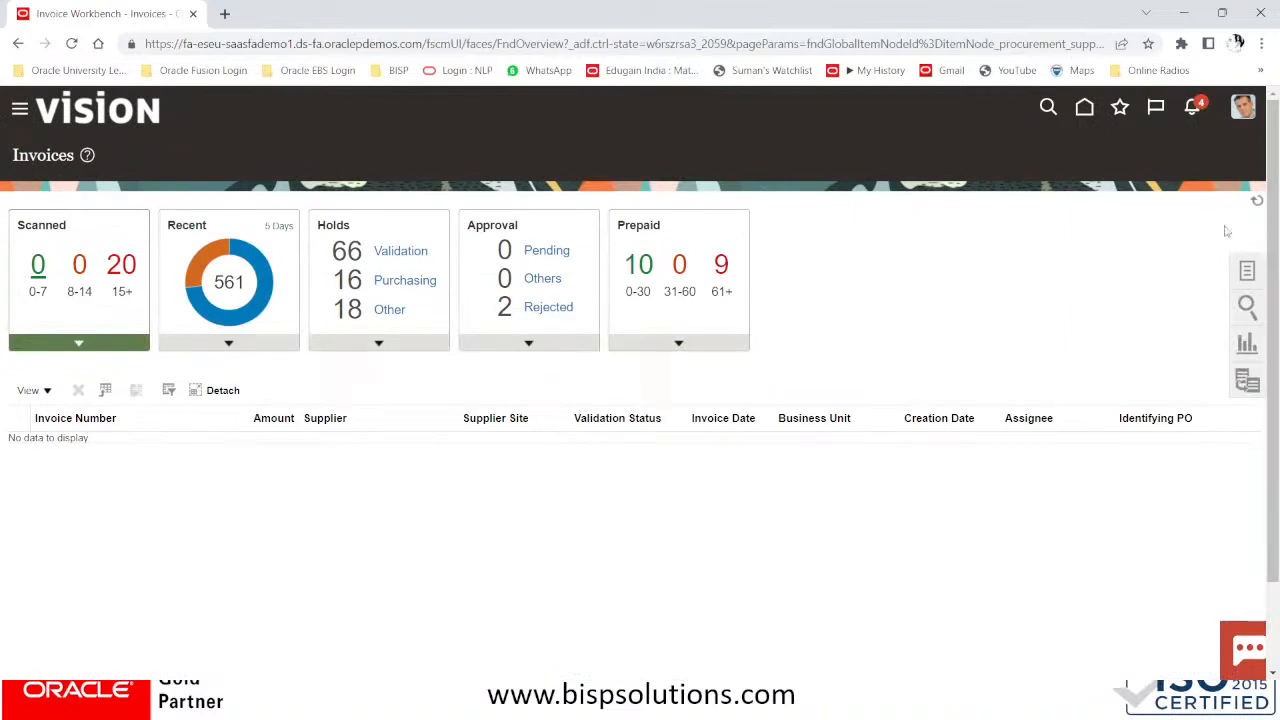
left_click(1250, 272)
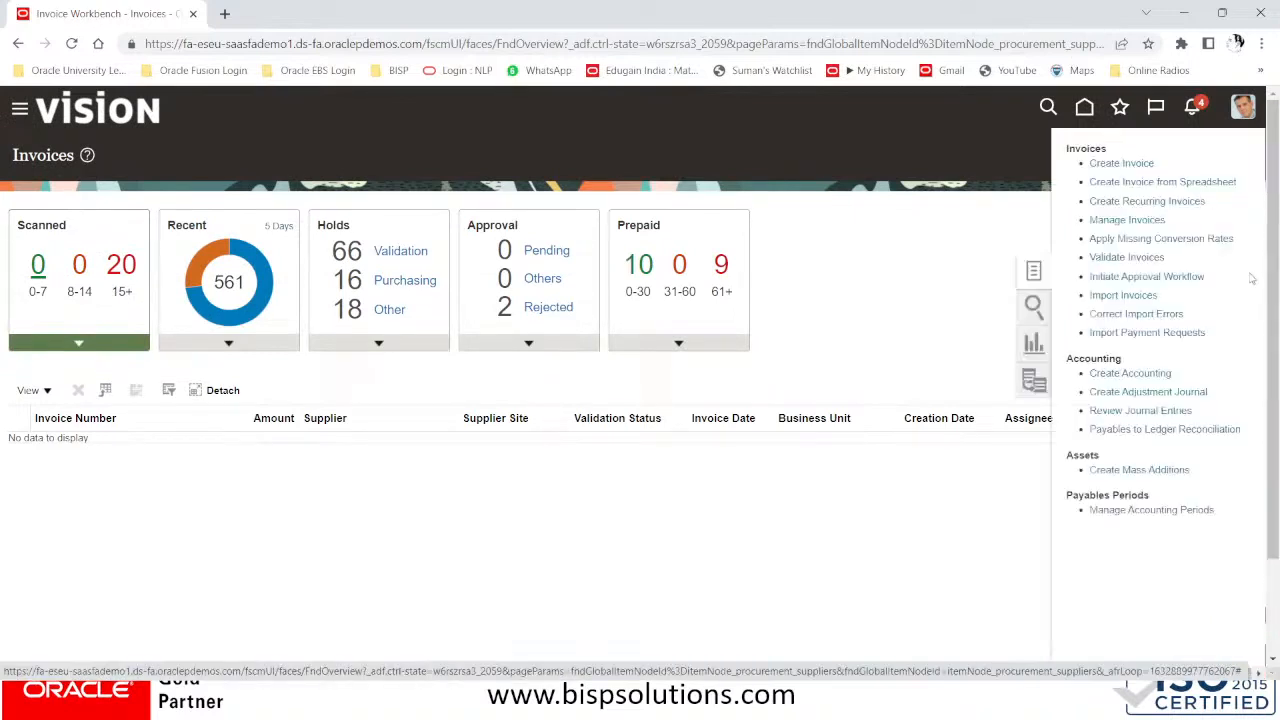
left_click(1142, 163)
left_click(1140, 163)
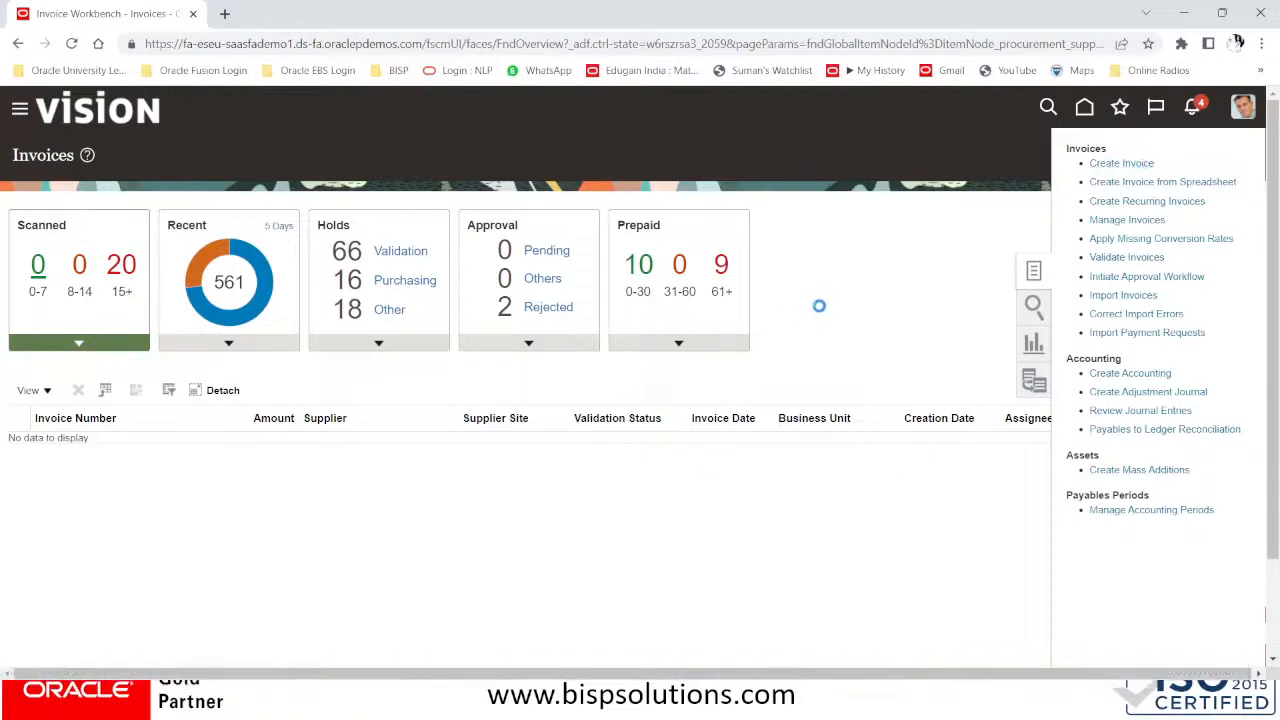
Fill the invoice header: supplier Computer Advance System, number CAS/1002, amount 10,000.00, description COMPUTER
left_click(240, 320)
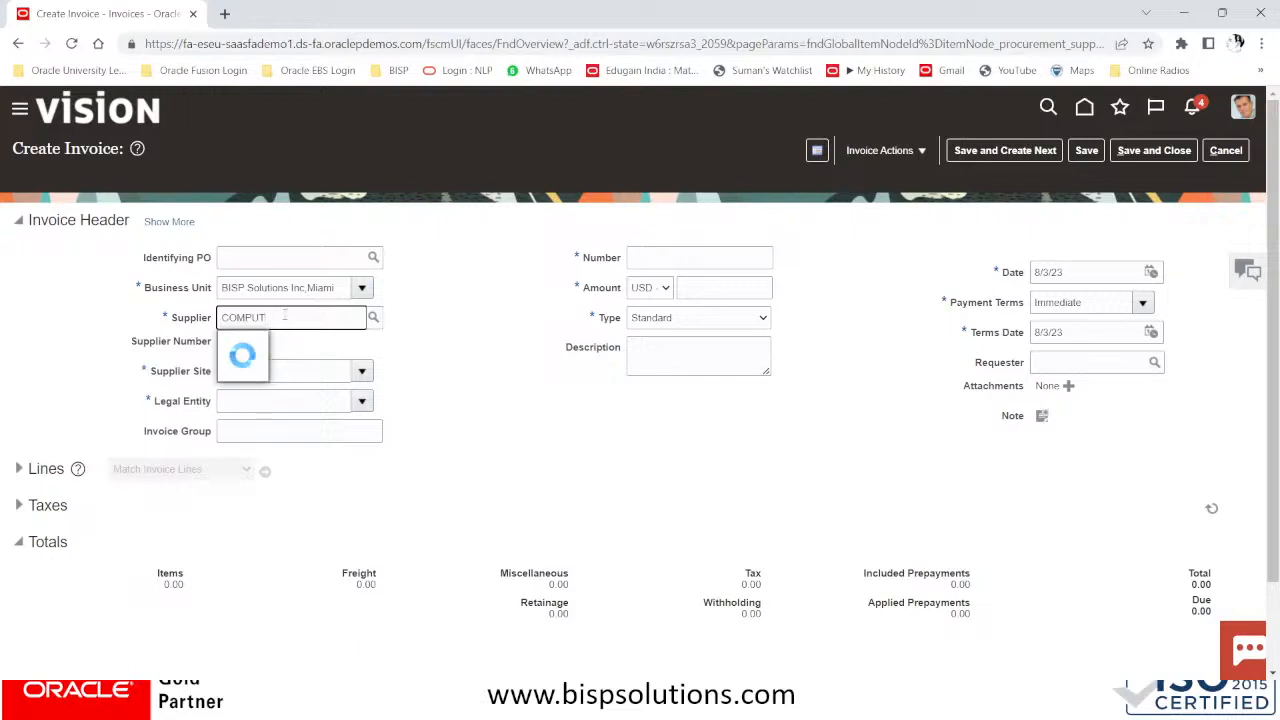
left_click(285, 343)
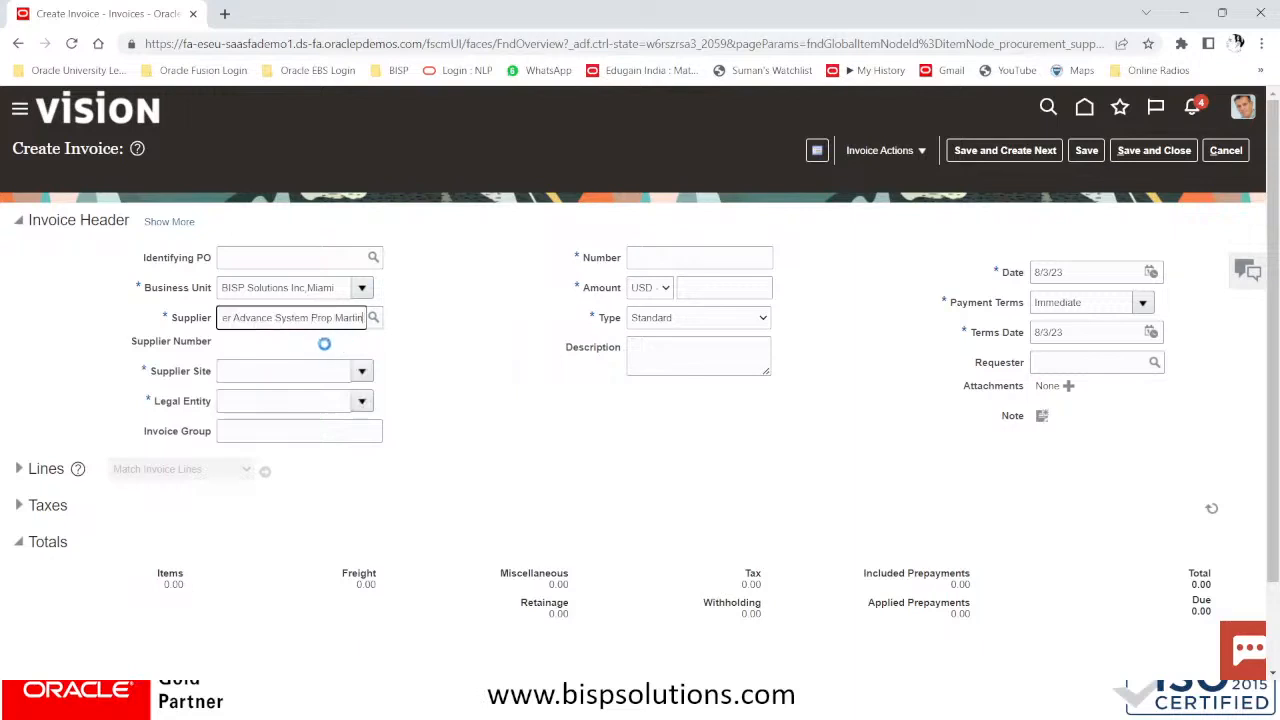
left_click(638, 258)
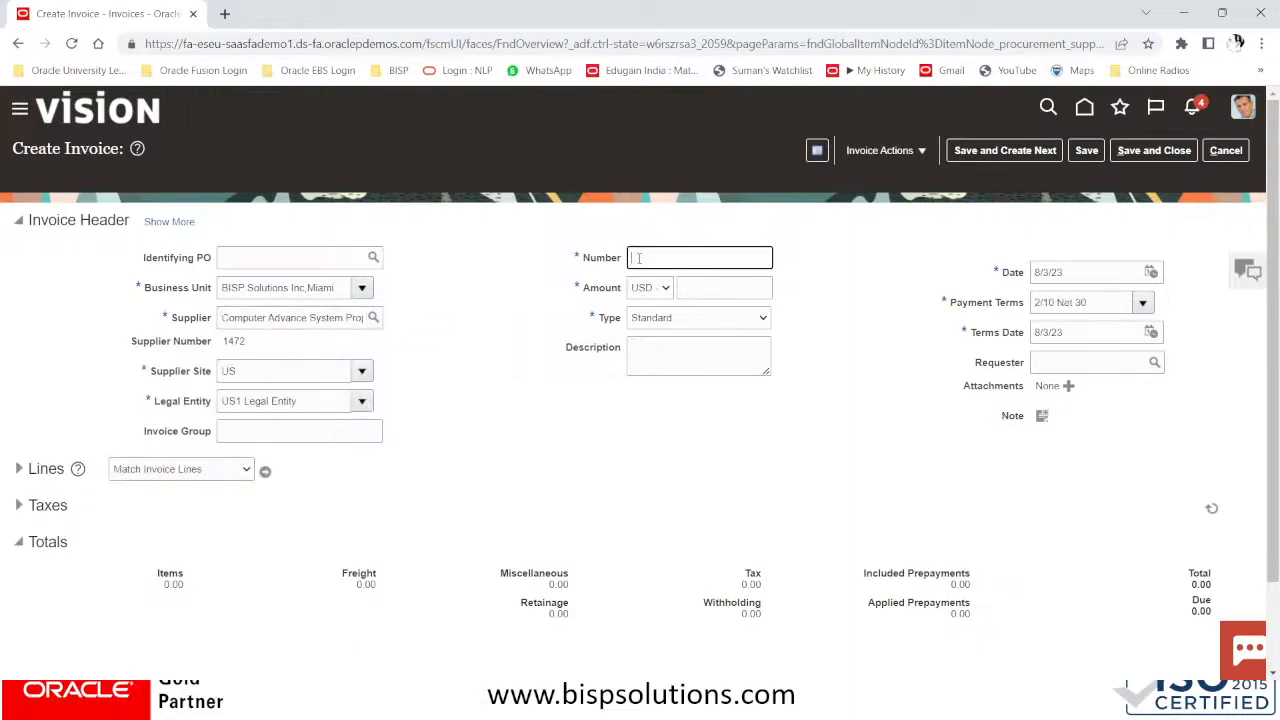
key("Caps_Lock")
key("Caps_Lock")
key("Tab")
key("Tab")
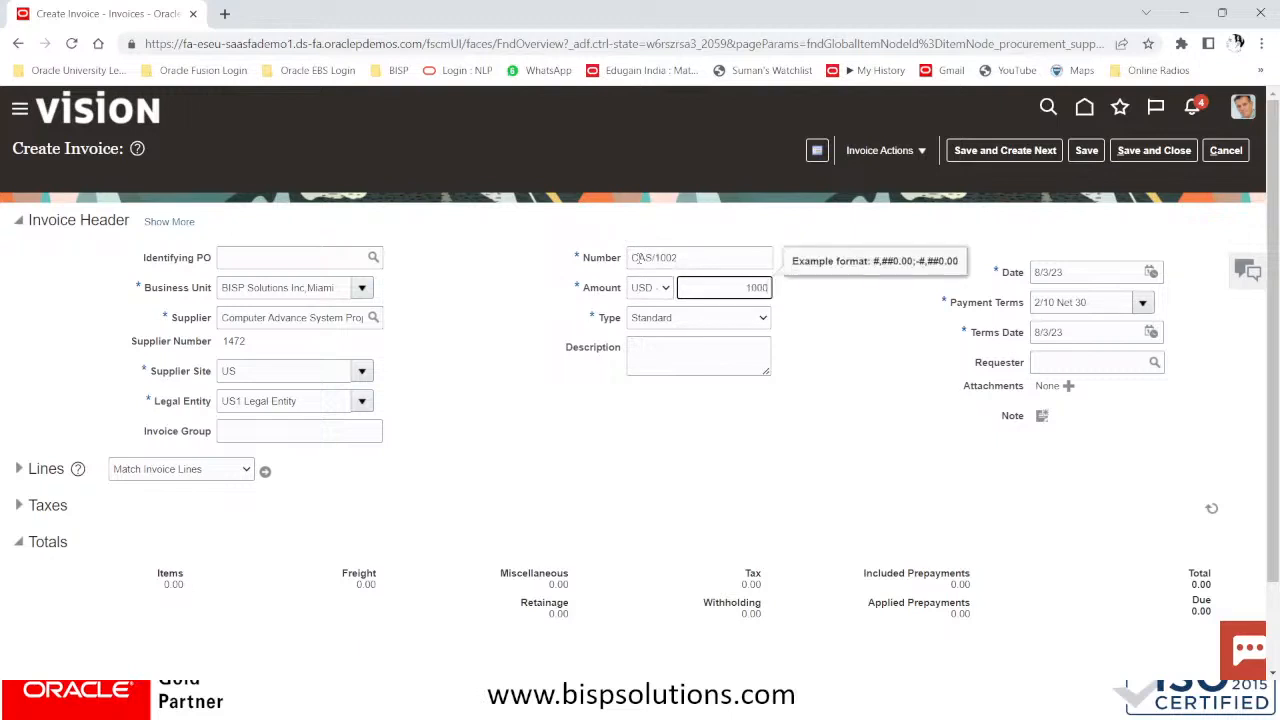
key("Tab")
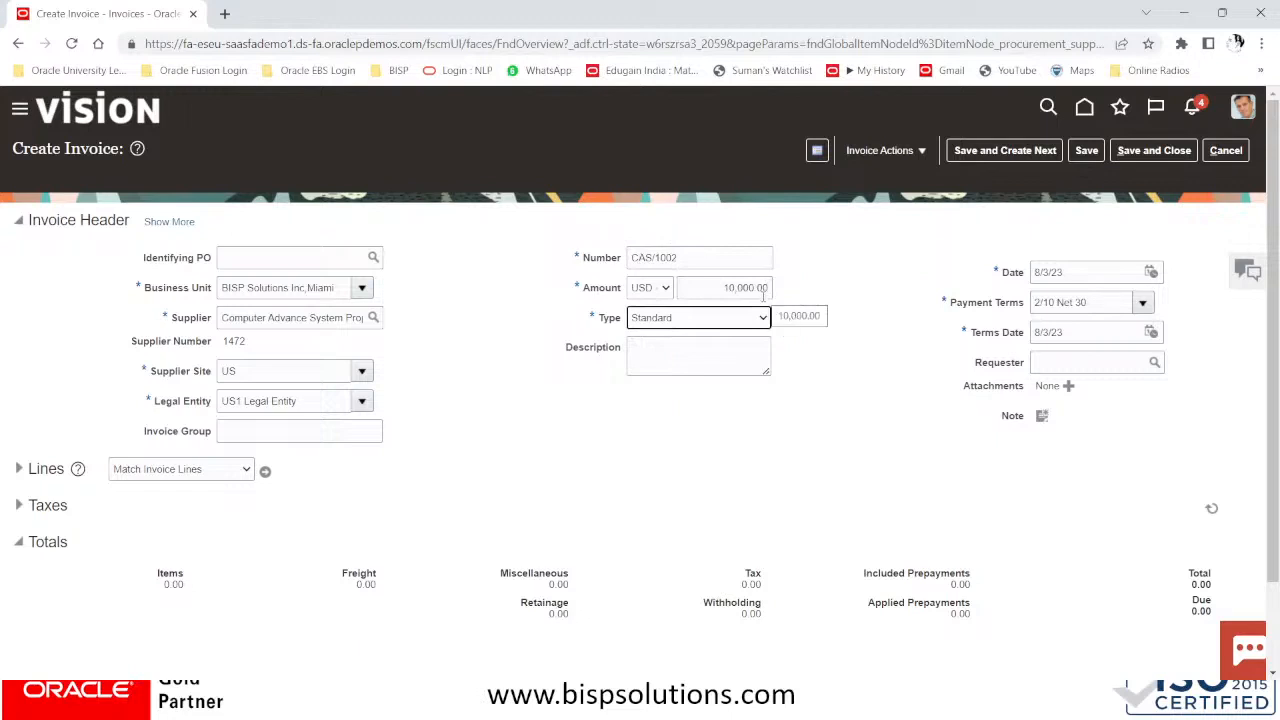
left_click(701, 354)
type("COMPUTER")
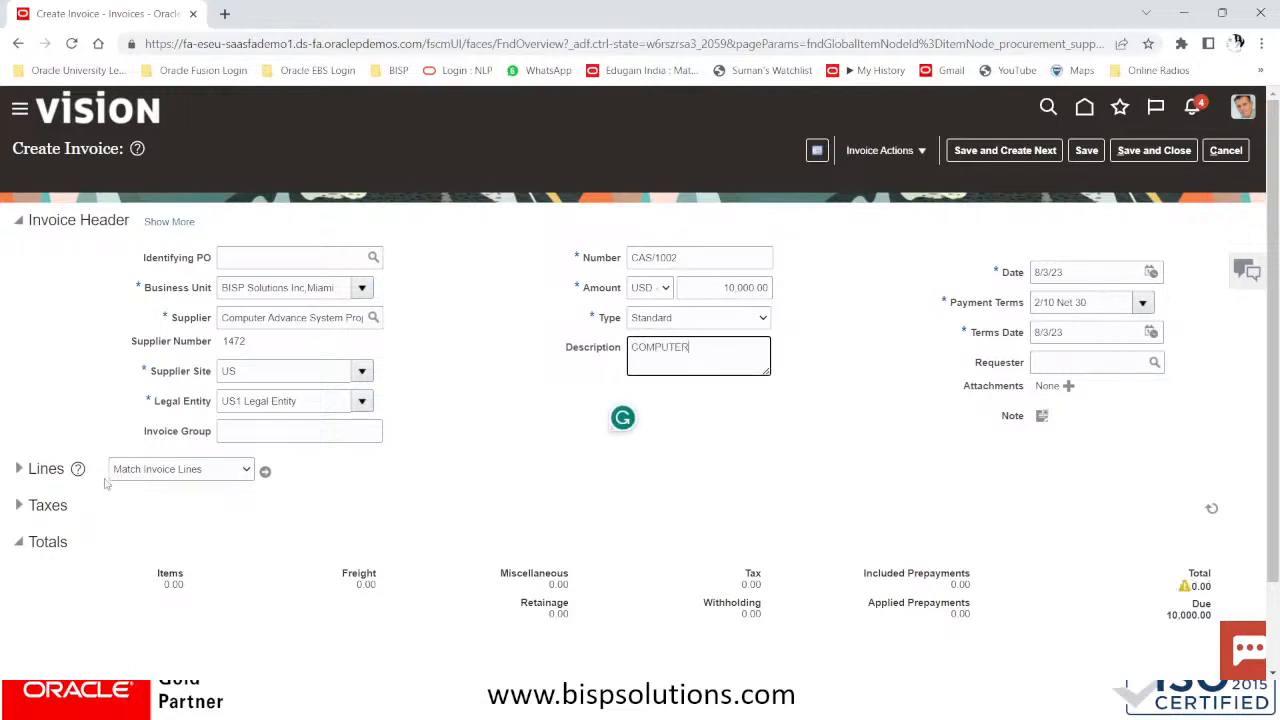
Add item line 1 with an amount of 10,000.00
left_click(19, 471)
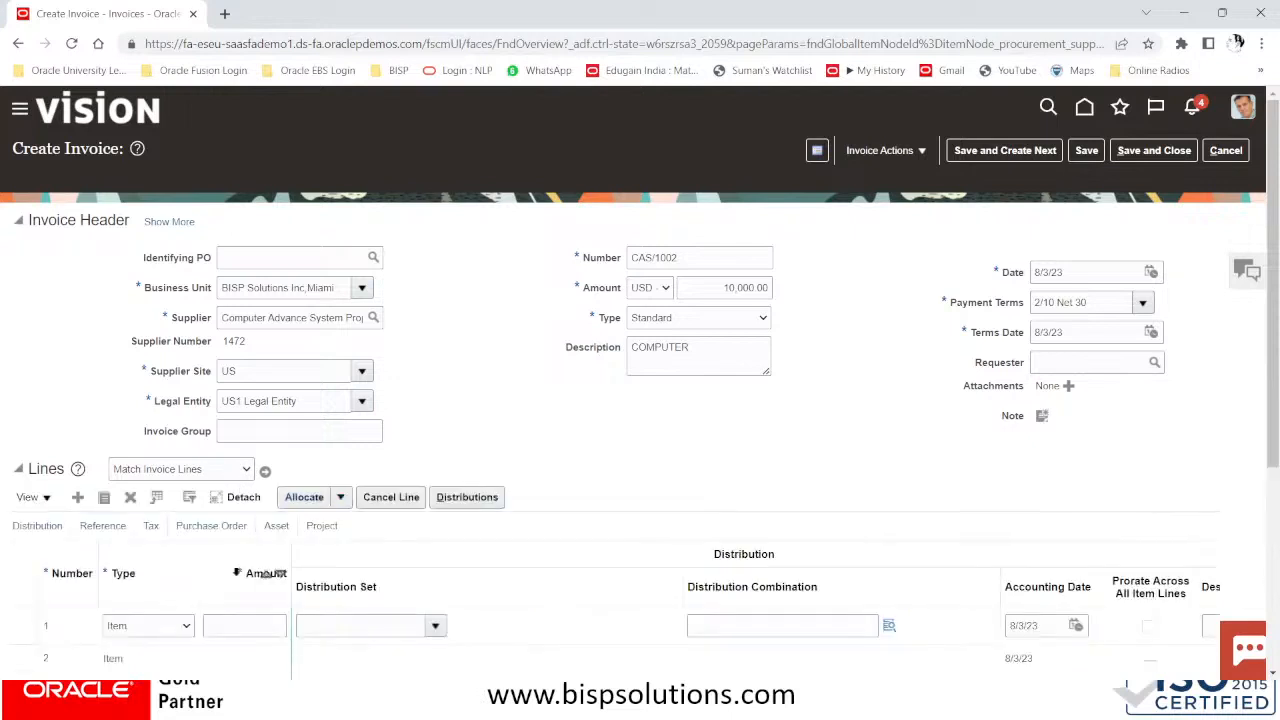
left_click(240, 625)
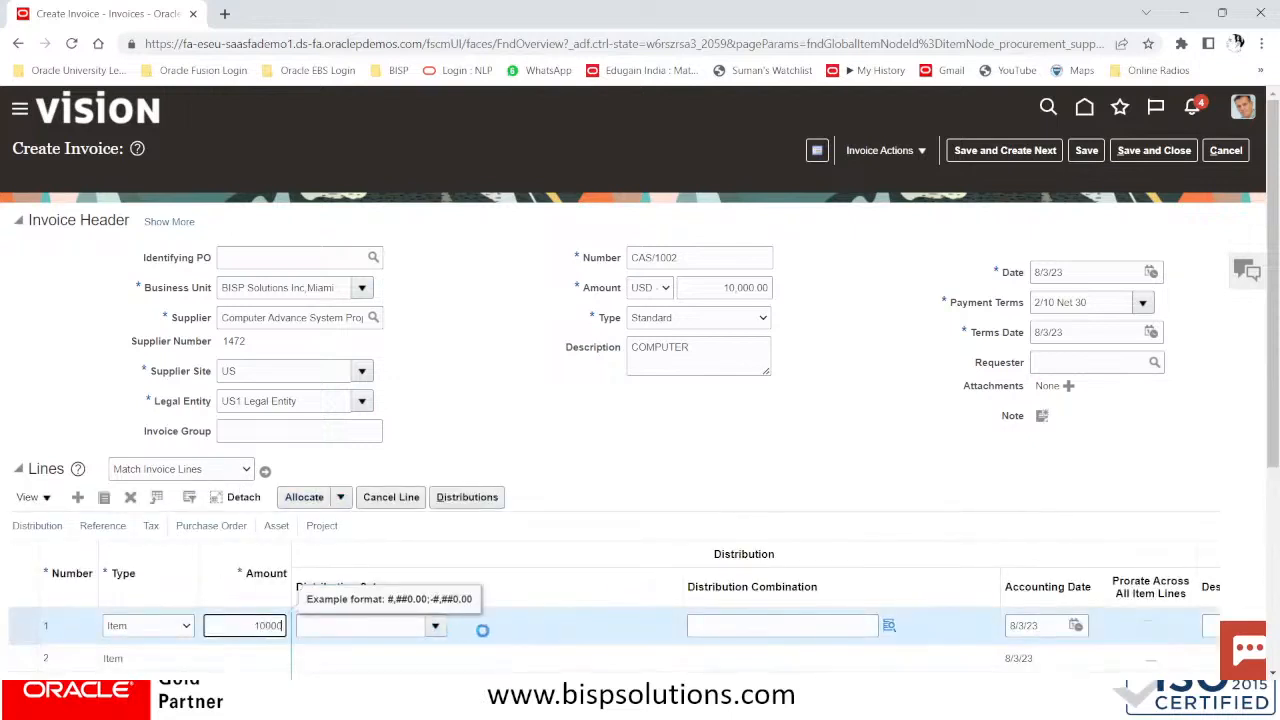
left_click(787, 627)
left_click(889, 626)
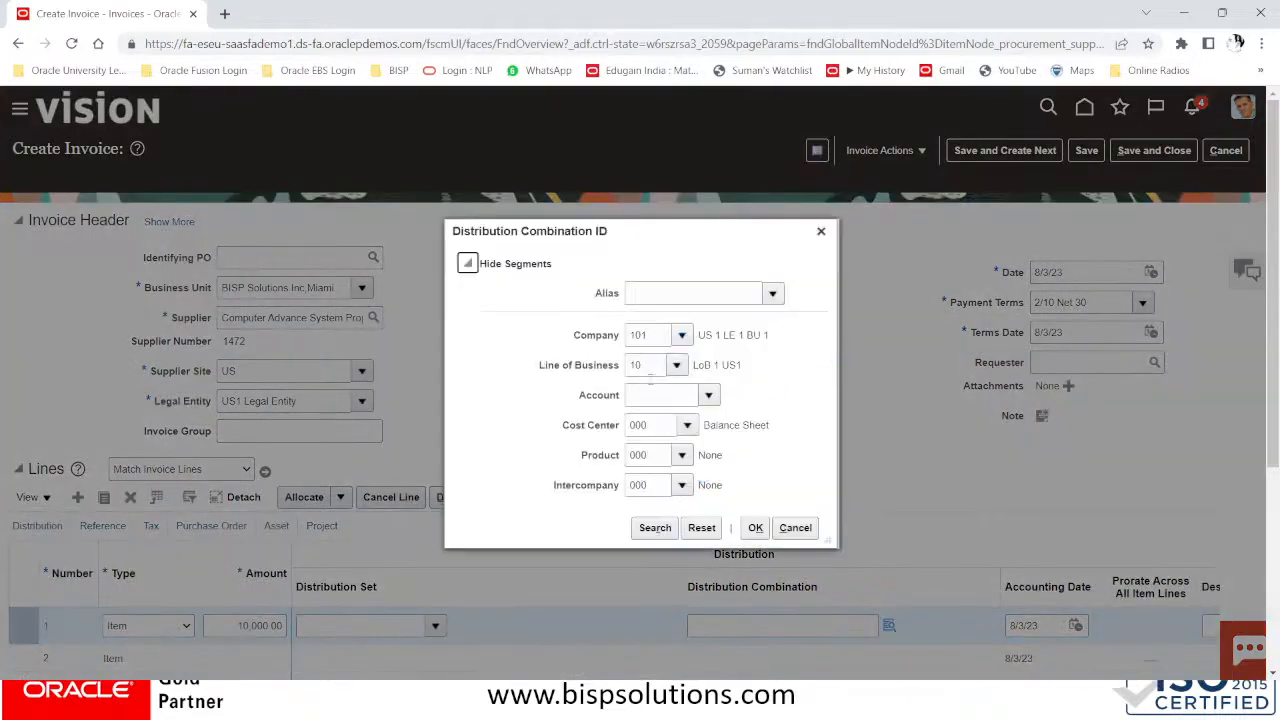
Set line 1's distribution to account 64210 Computer Supplies (101.10.64210.000.000.000)
left_click(642, 394)
left_click(709, 396)
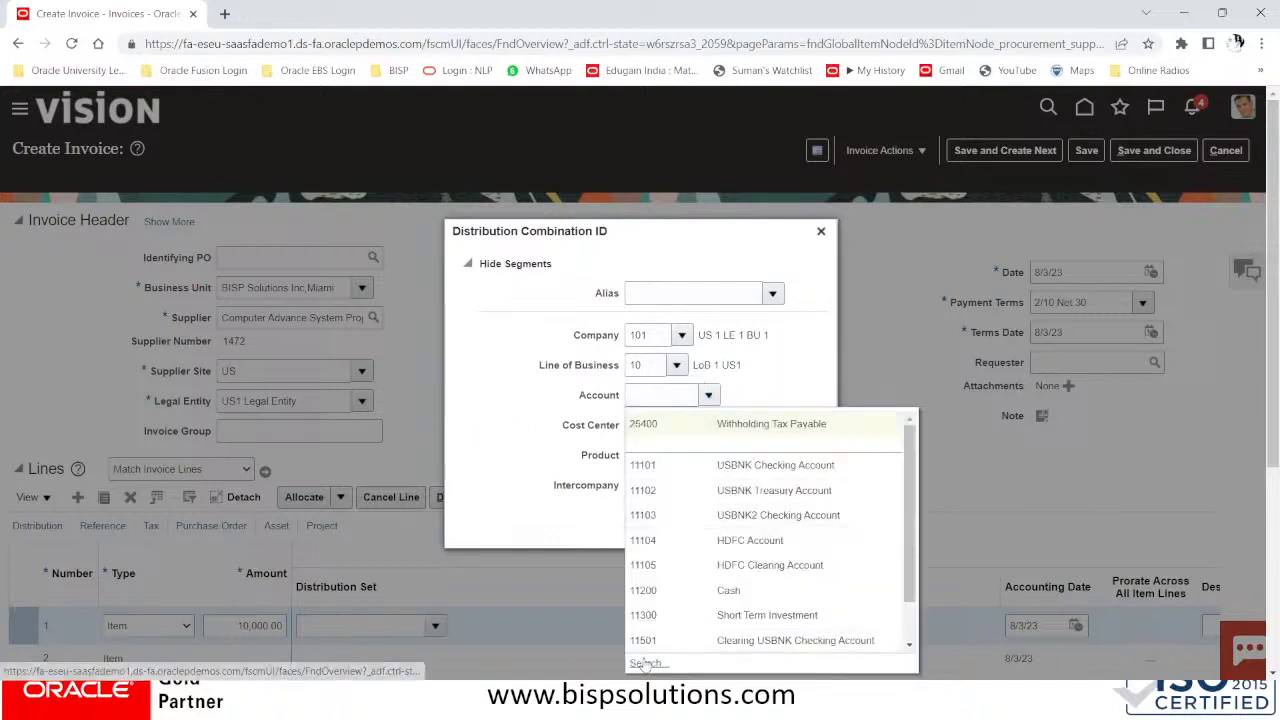
left_click(645, 663)
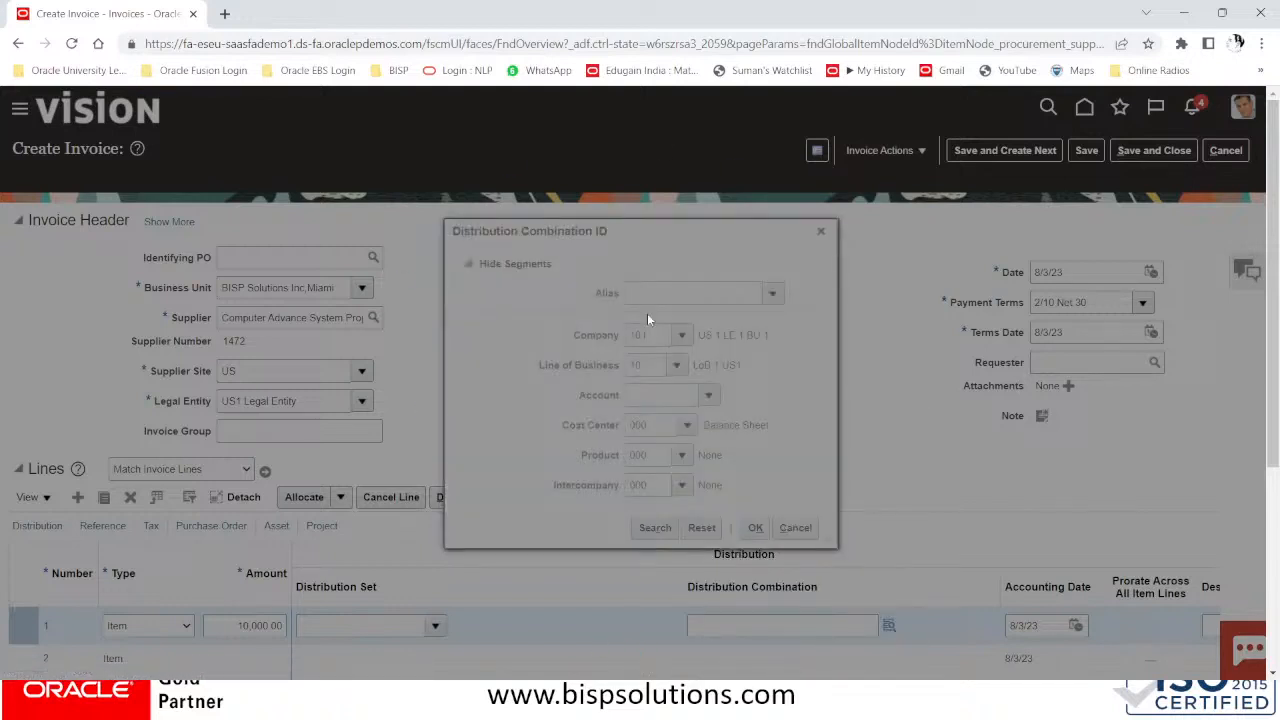
type("COMPUTER")
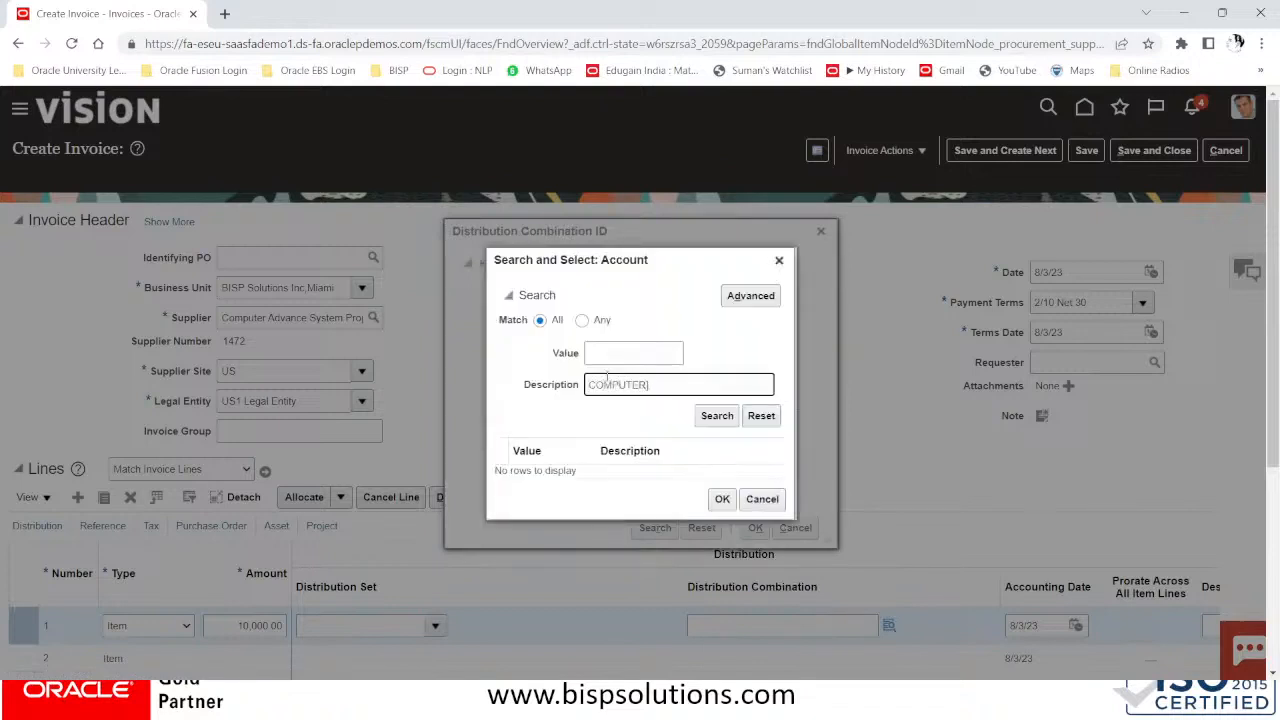
left_click(714, 416)
left_click(668, 483)
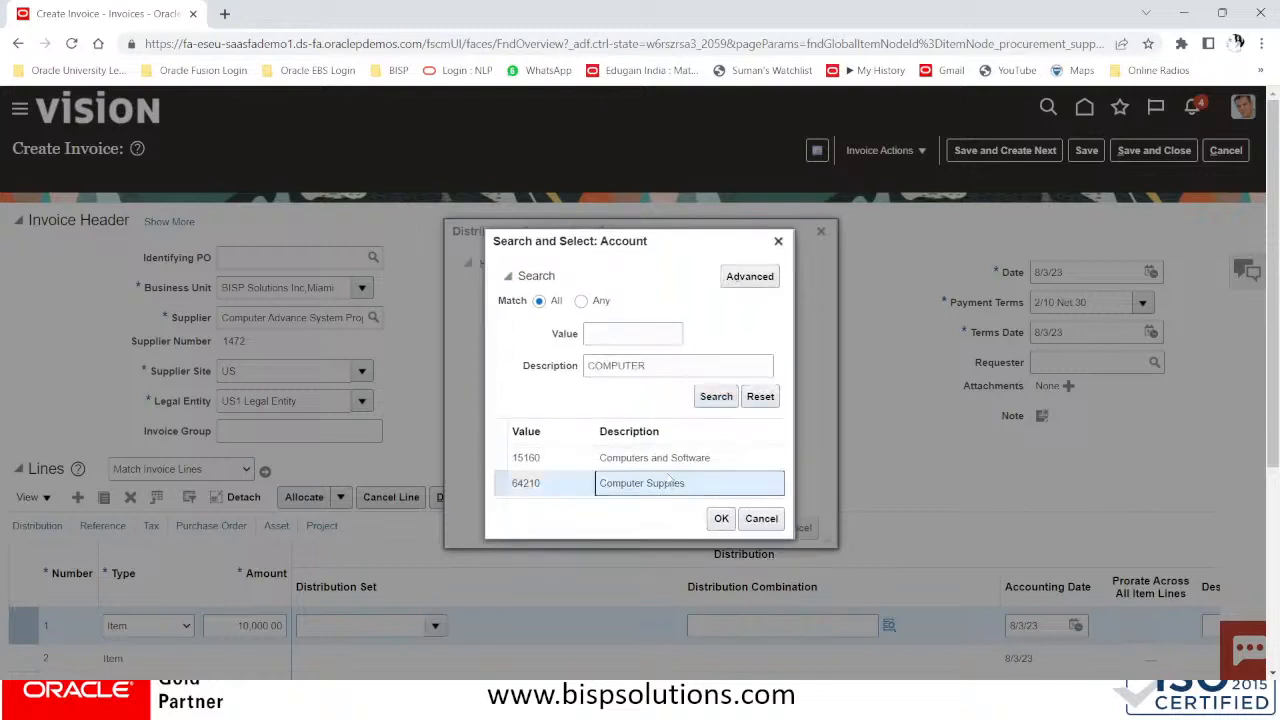
left_click(724, 520)
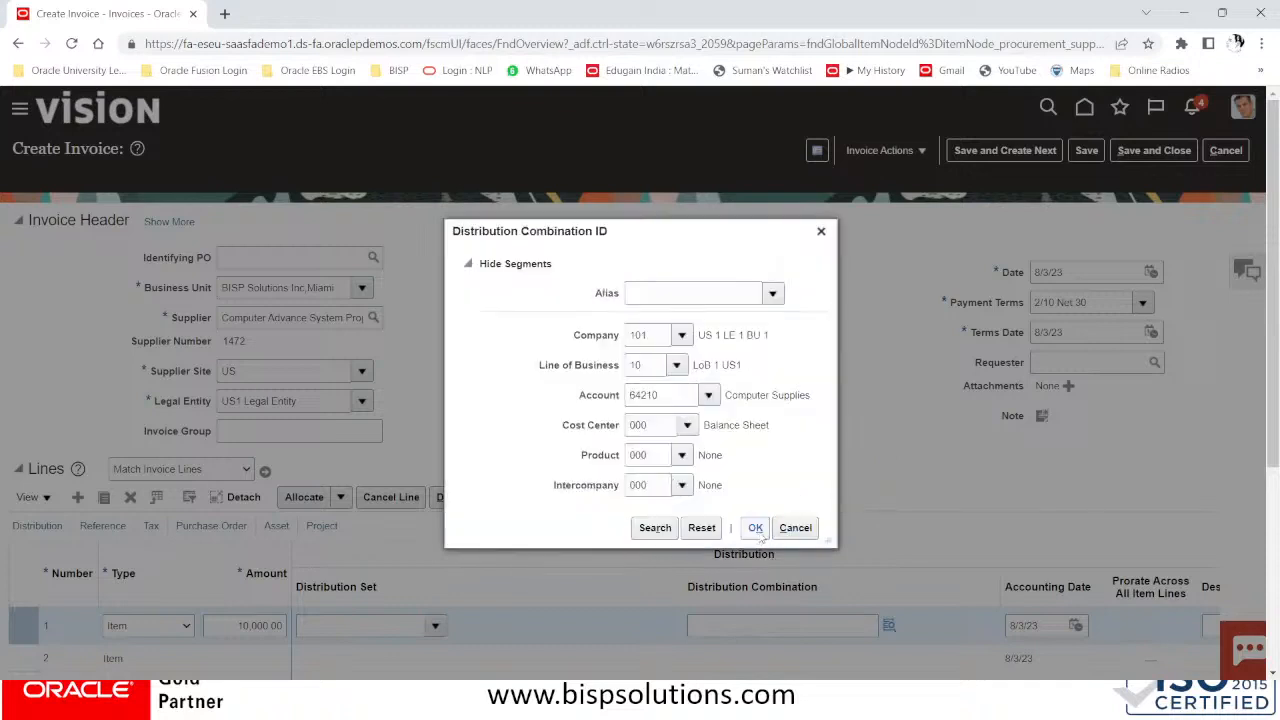
left_click(758, 530)
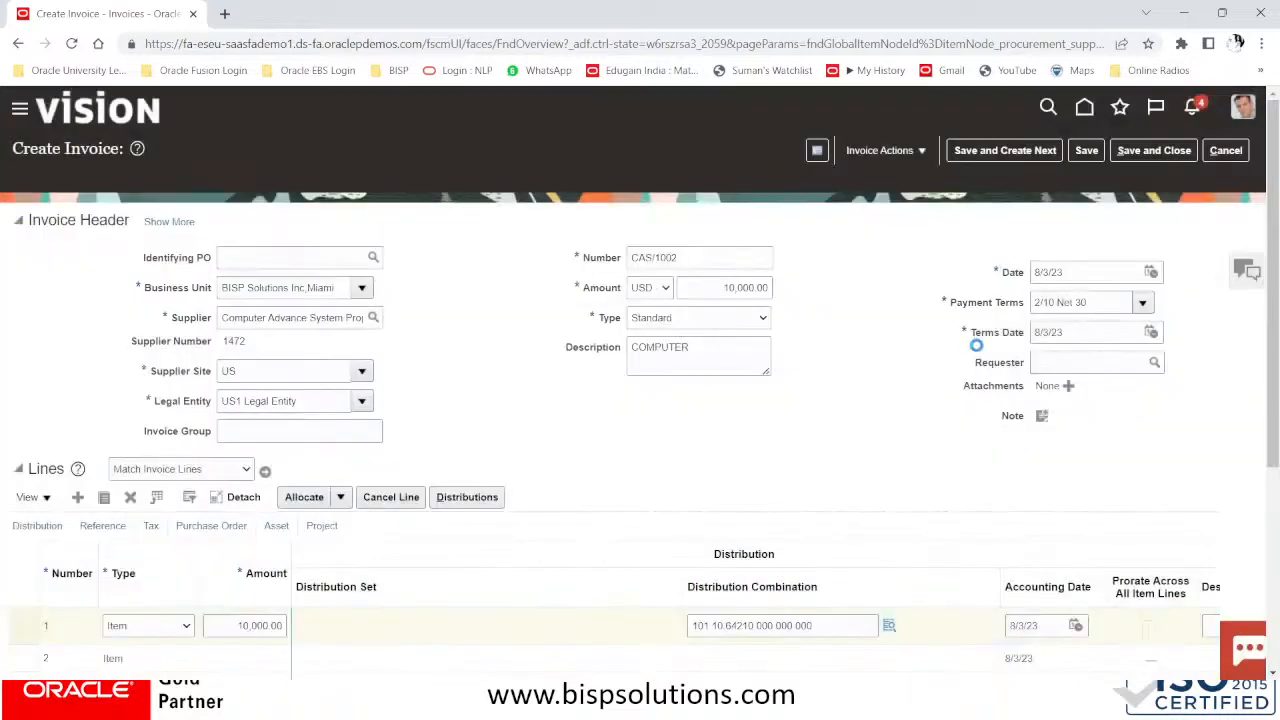
Save invoice CAS/1002
scroll(972, 350, "down", 3)
scroll(975, 358, "up", 5)
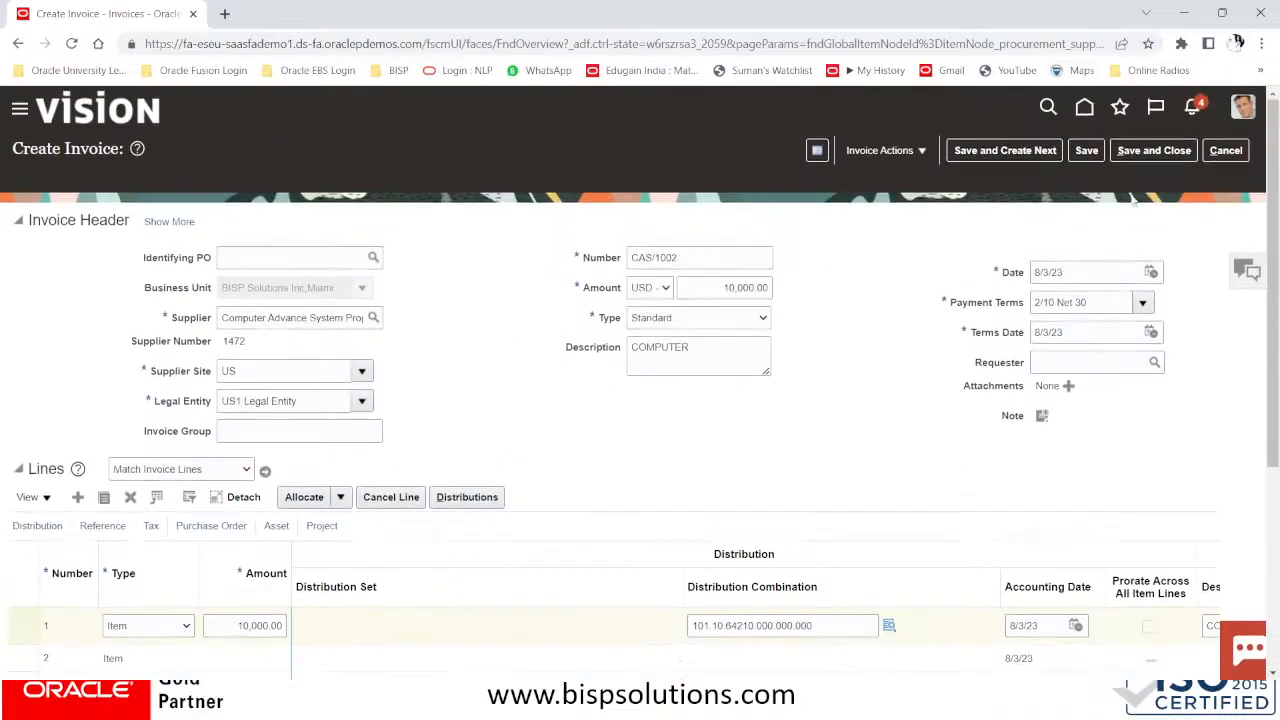
left_click(1086, 150)
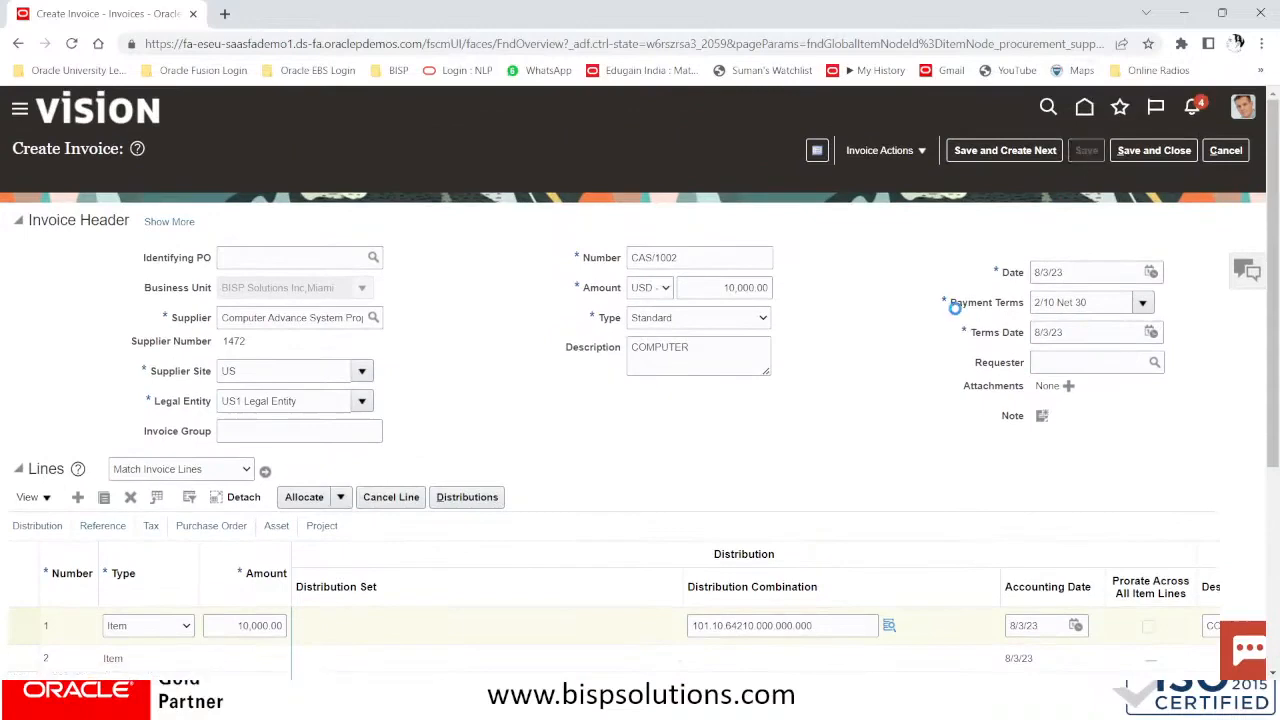
Review the Lines, Taxes and Totals sections of invoice CAS/1002
scroll(955, 310, "down", 3)
scroll(955, 310, "up", 3)
scroll(955, 310, "down", 3)
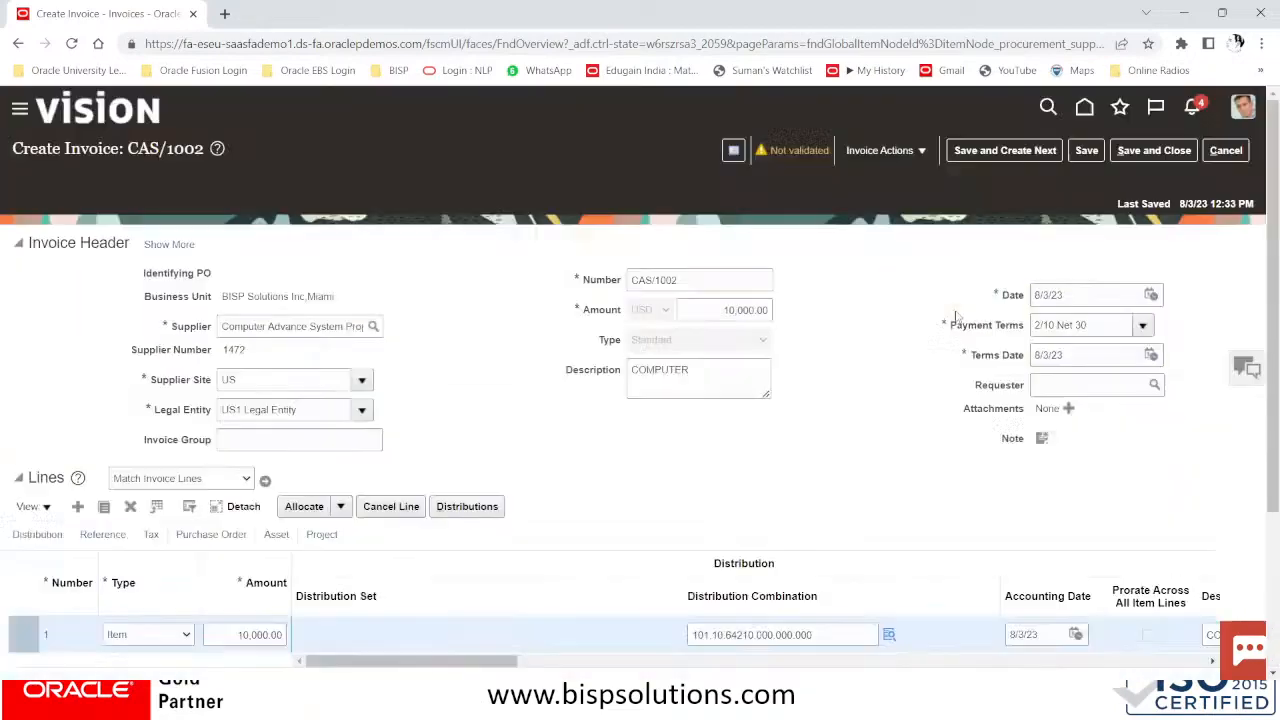
scroll(955, 330, "down", 2)
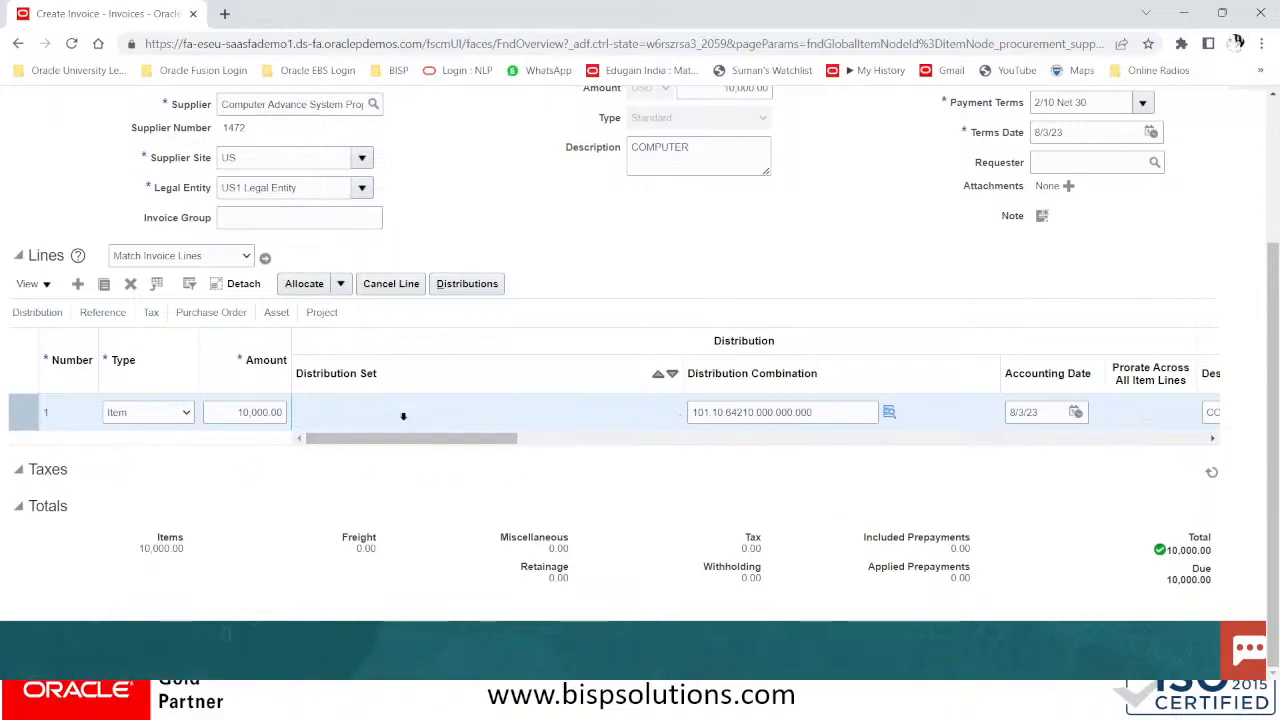
scroll(715, 466, "down", 2)
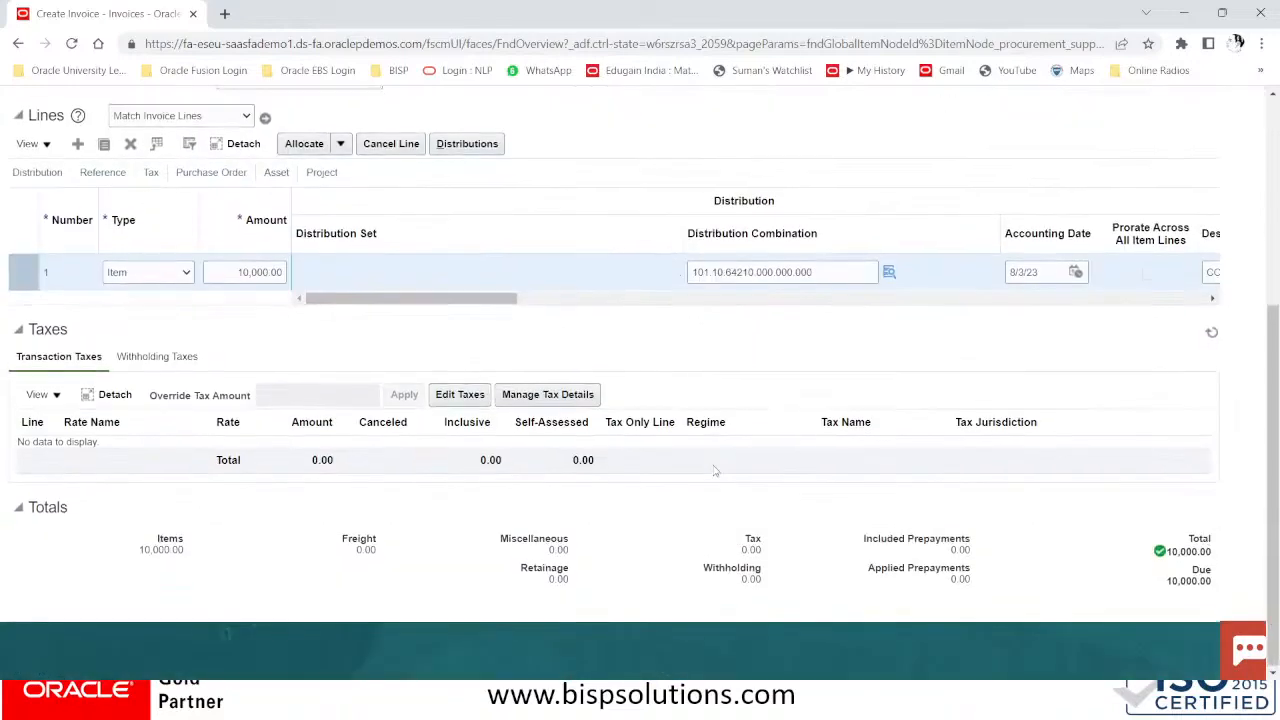
scroll(715, 470, "up", 1)
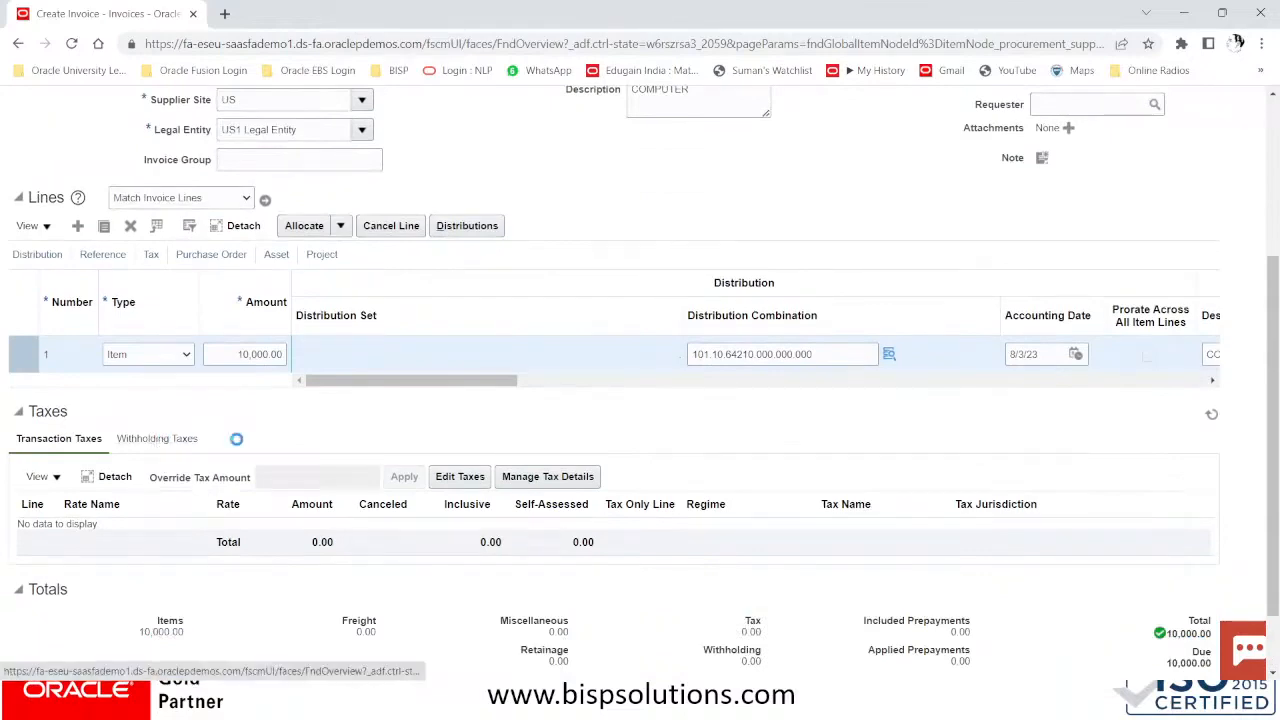
scroll(726, 440, "down", 1)
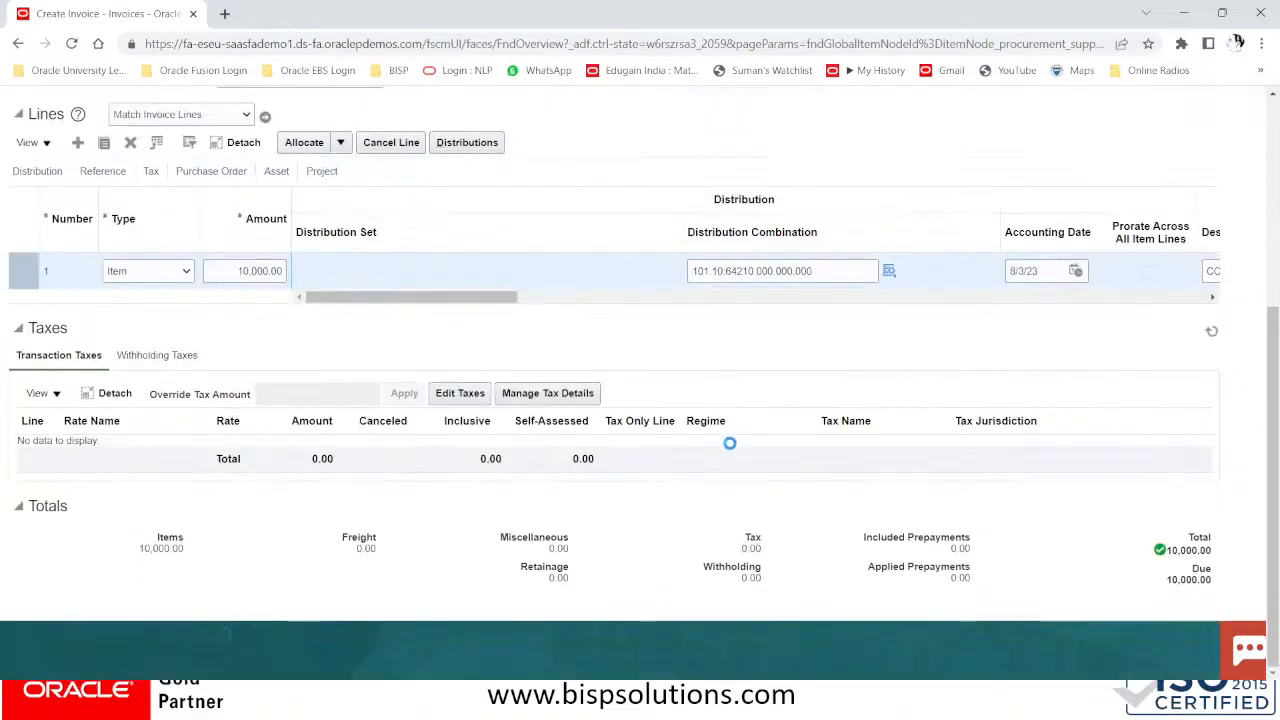
scroll(730, 443, "up", 4)
Open the invoice summary: Not validated, Unaccounted, Unpaid, due 9/2/23, no holds
left_click(800, 150)
scroll(800, 150, "down", 4)
scroll(810, 368, "up", 4)
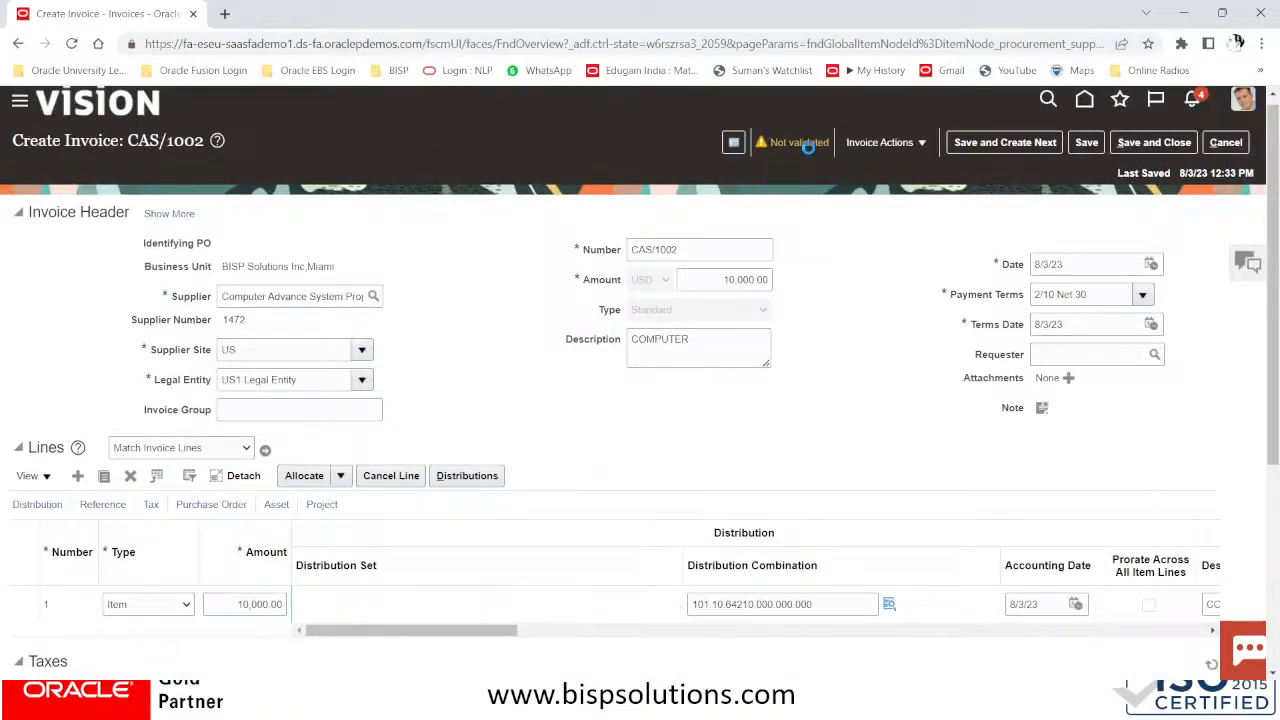
scroll(808, 147, "down", 4)
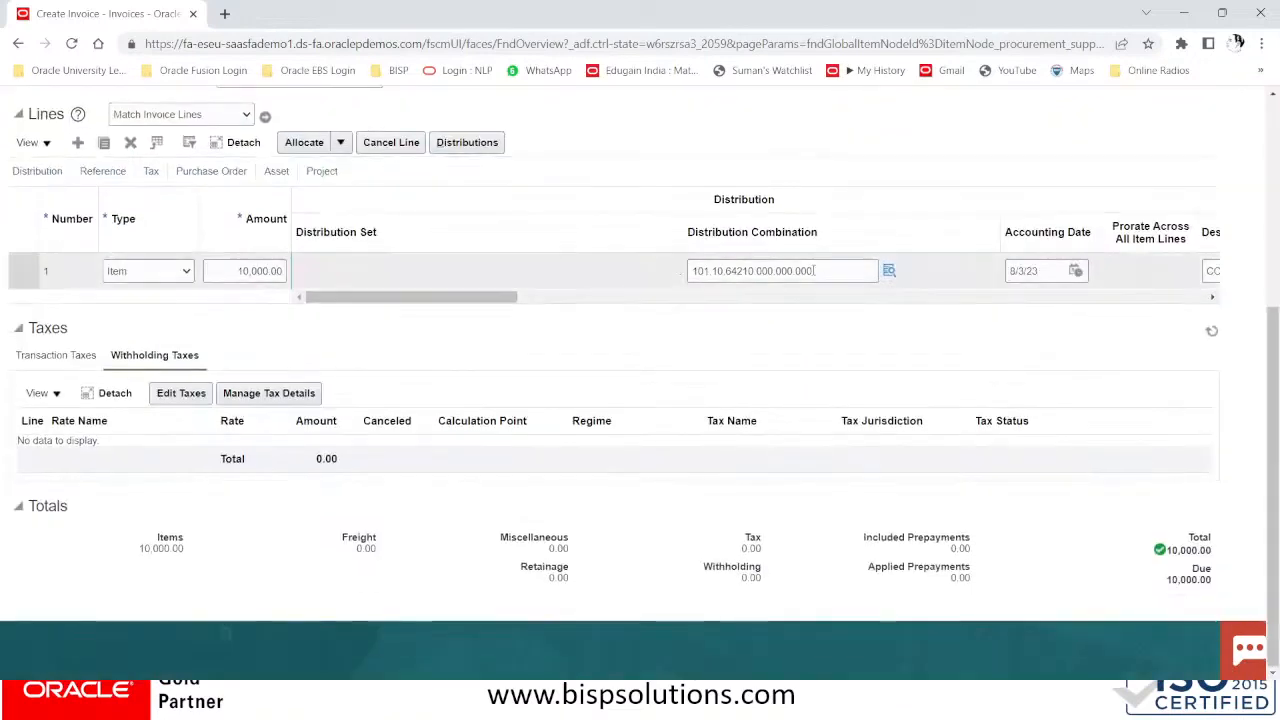
scroll(813, 267, "up", 4)
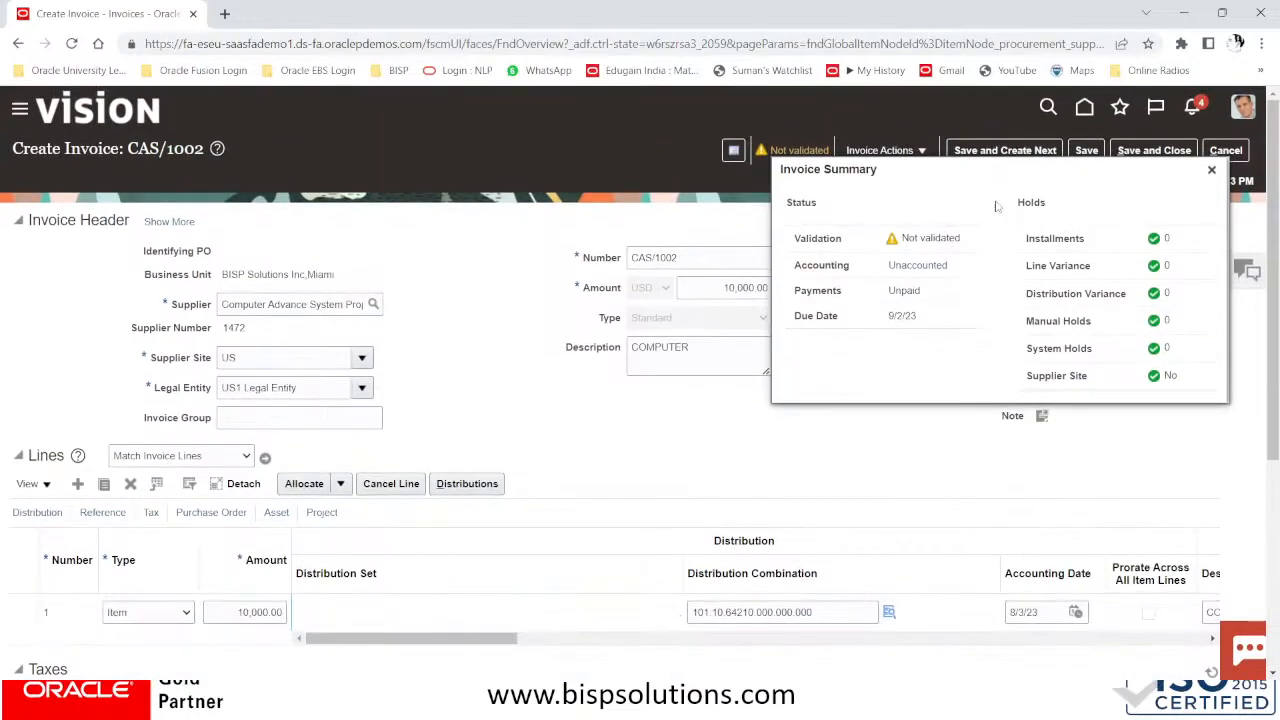
Close the summary and validate invoice CAS/1002 from the Invoice Actions menu
left_click(1211, 170)
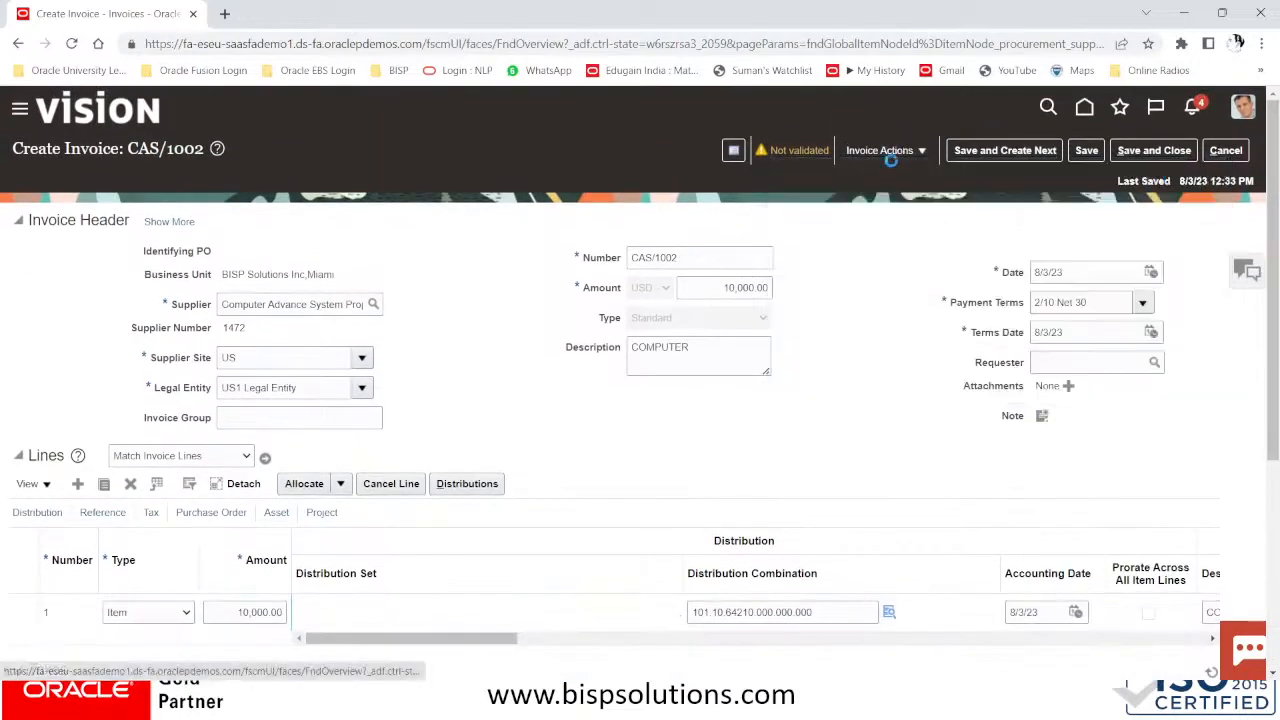
left_click(888, 152)
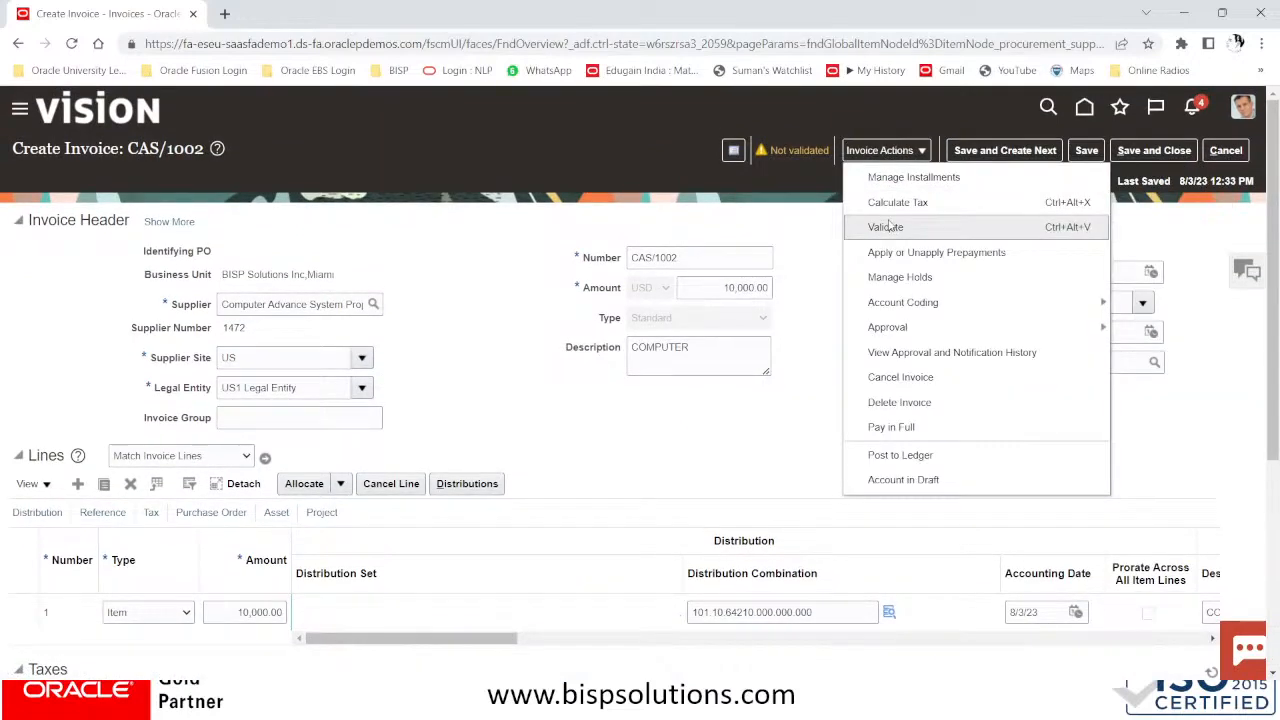
left_click(886, 226)
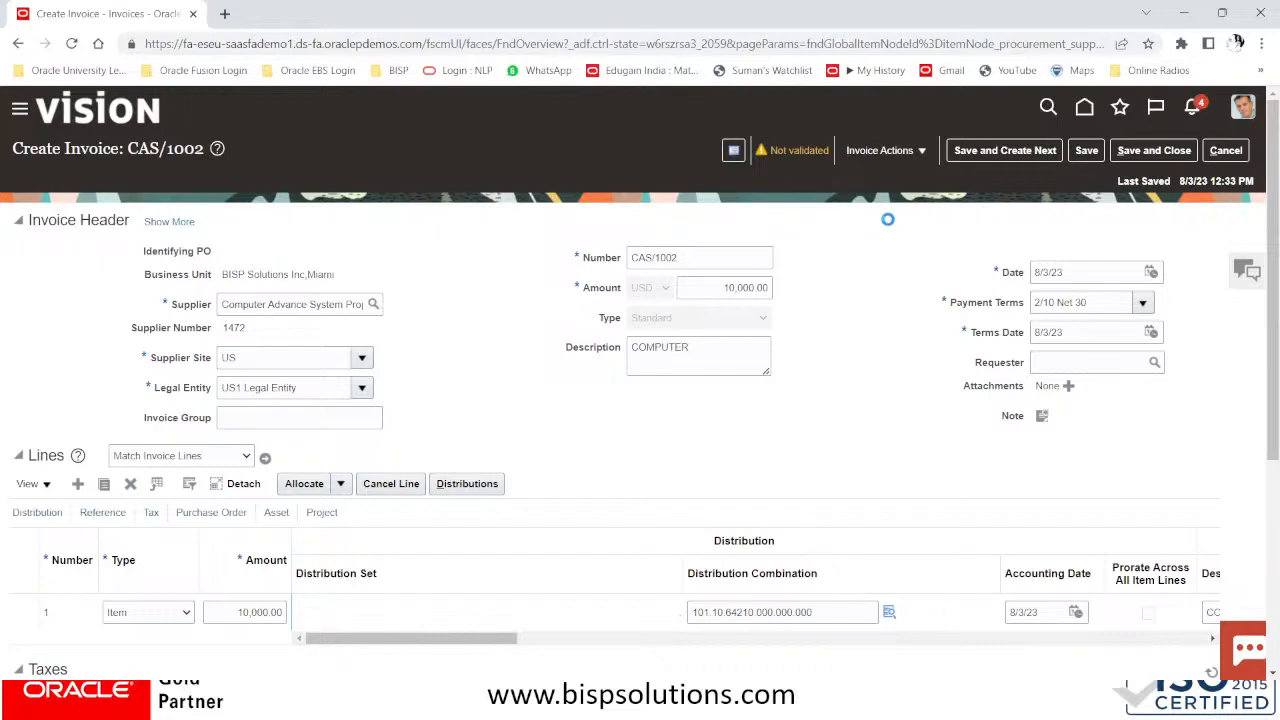
scroll(889, 222, "down", 3)
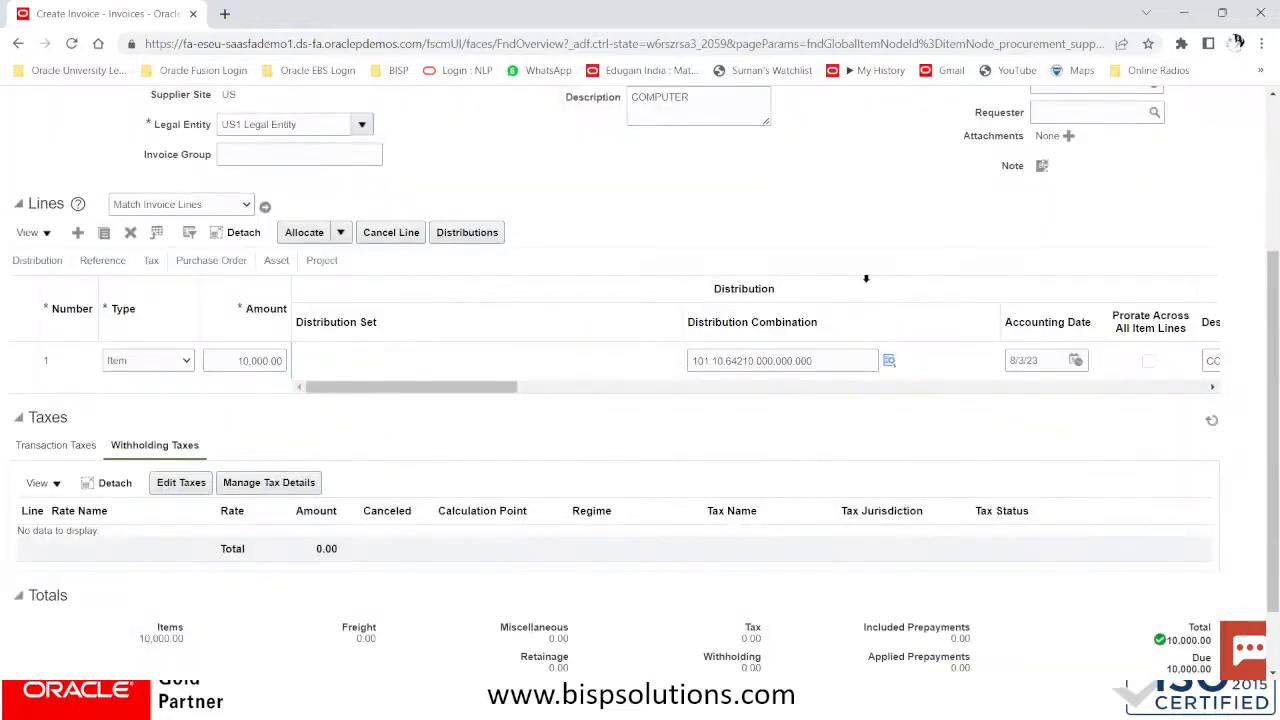
scroll(866, 278, "up", 3)
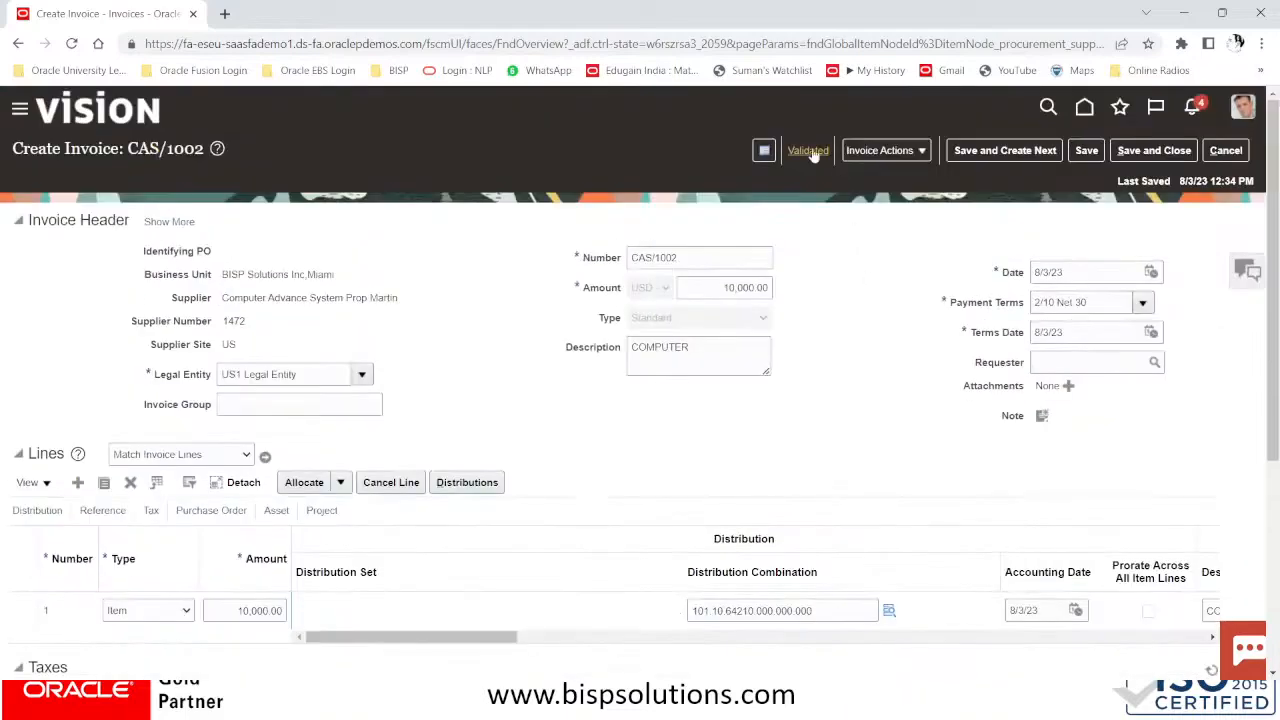
left_click(882, 150)
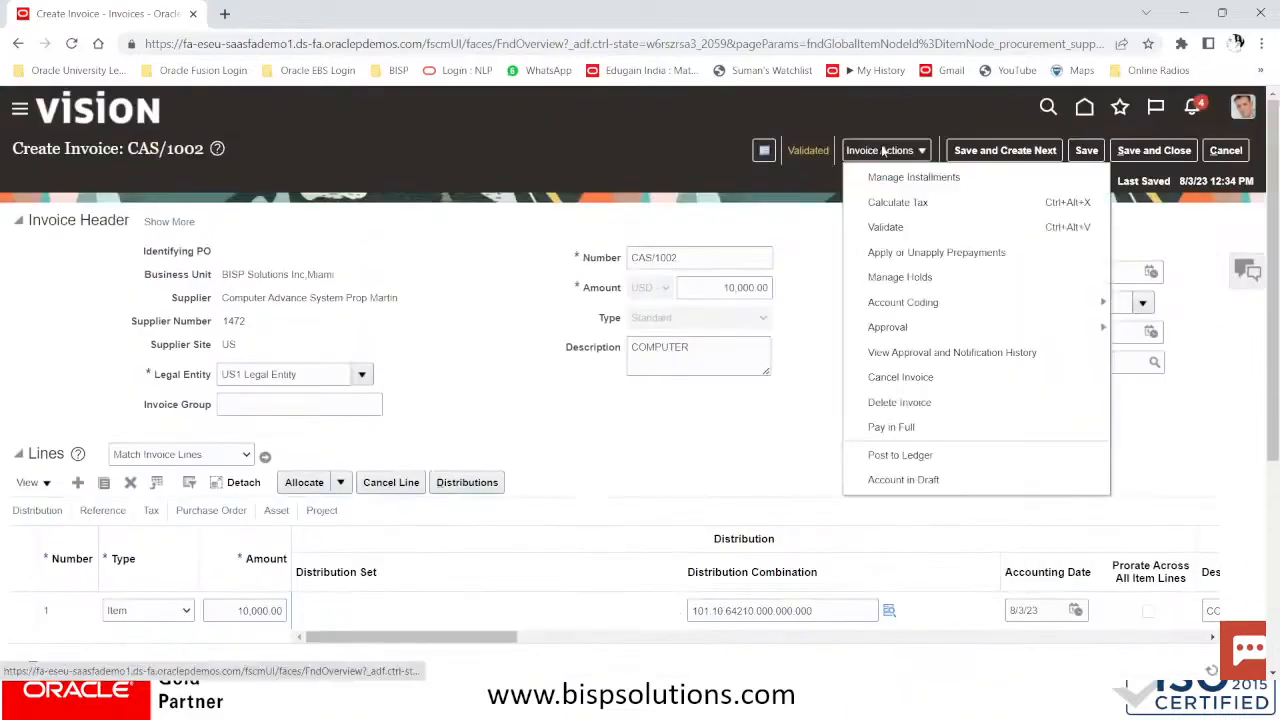
Calculate tax on CAS/1002 and check that Transaction Taxes shows no data
left_click(881, 199)
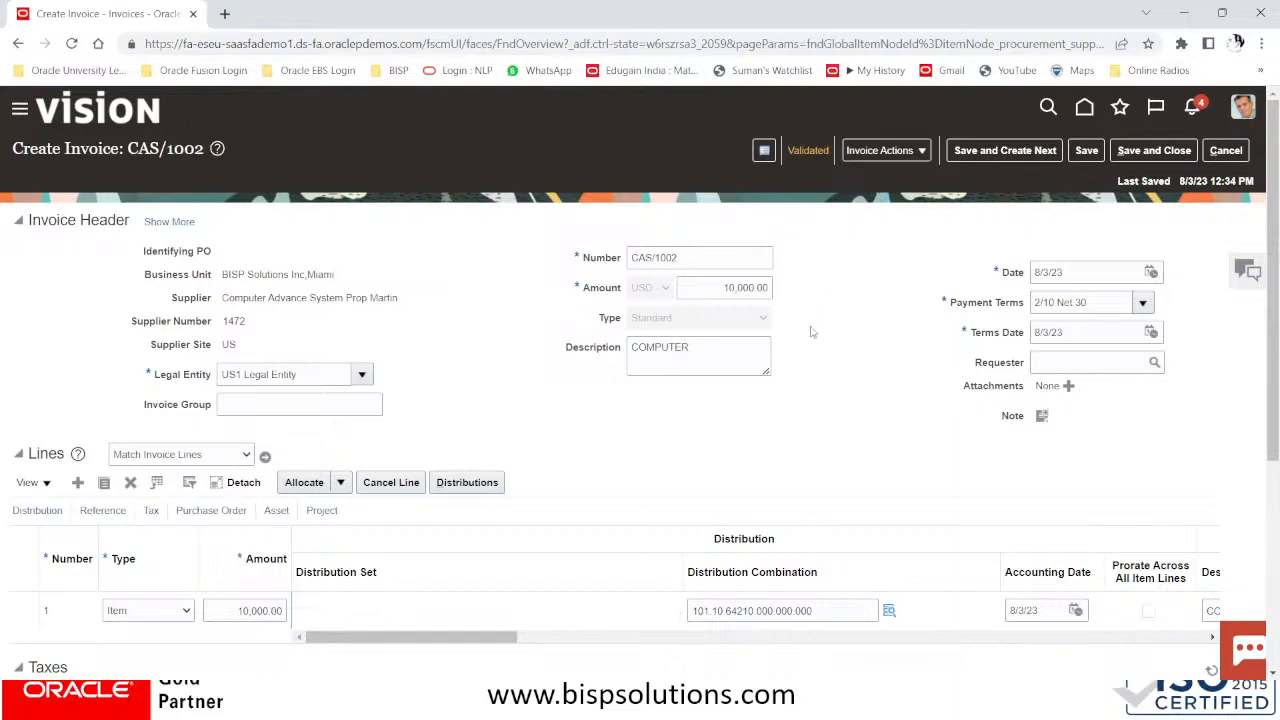
scroll(812, 332, "down", 4)
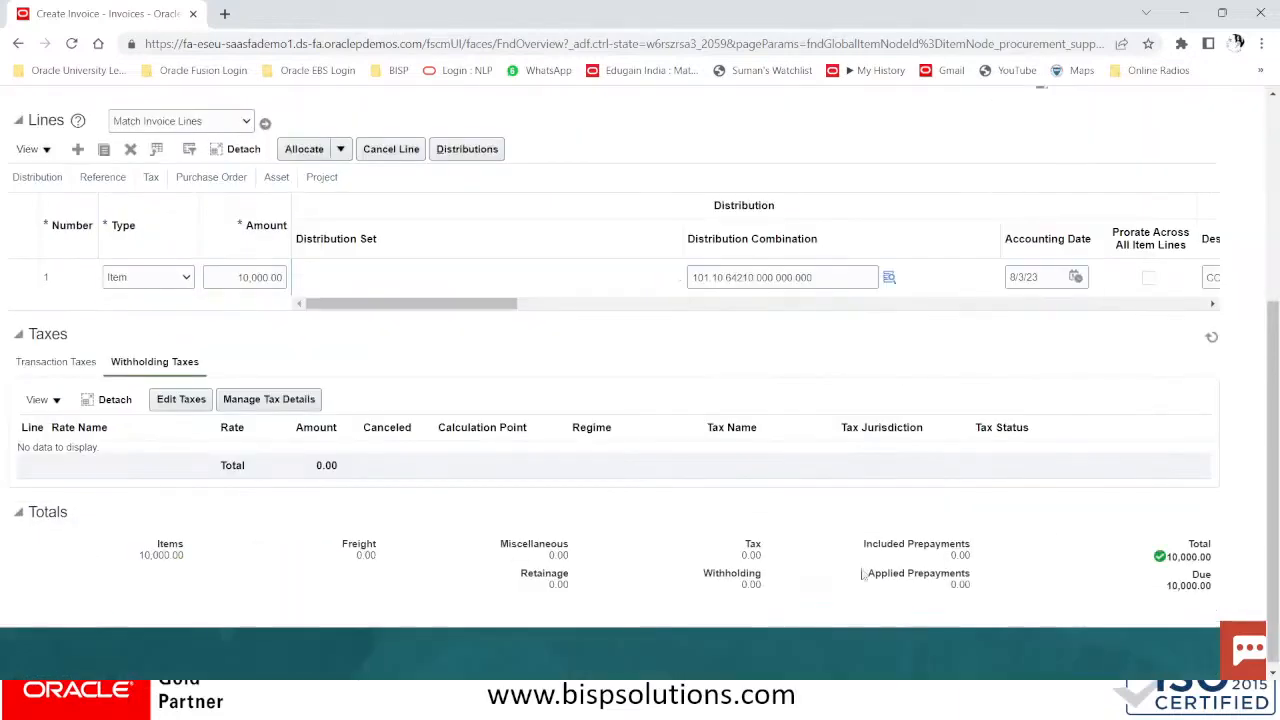
scroll(740, 550, "up", 2)
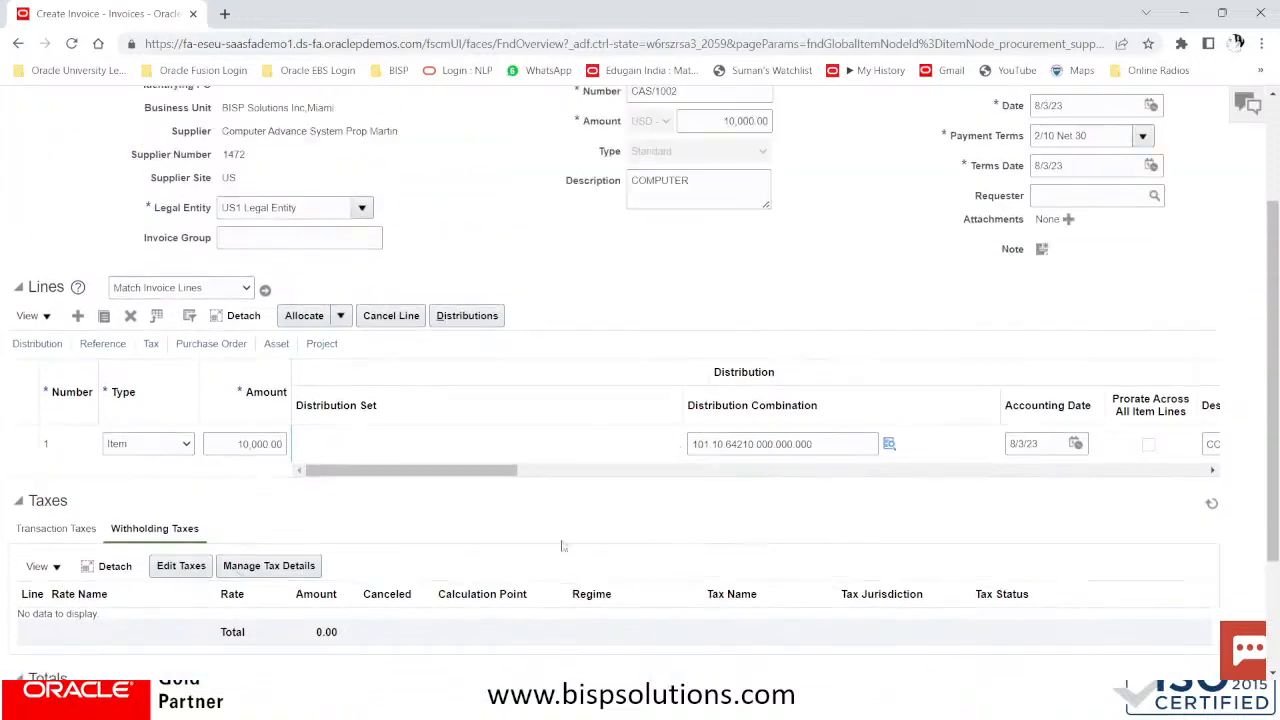
left_click(44, 530)
scroll(516, 276, "down", 2)
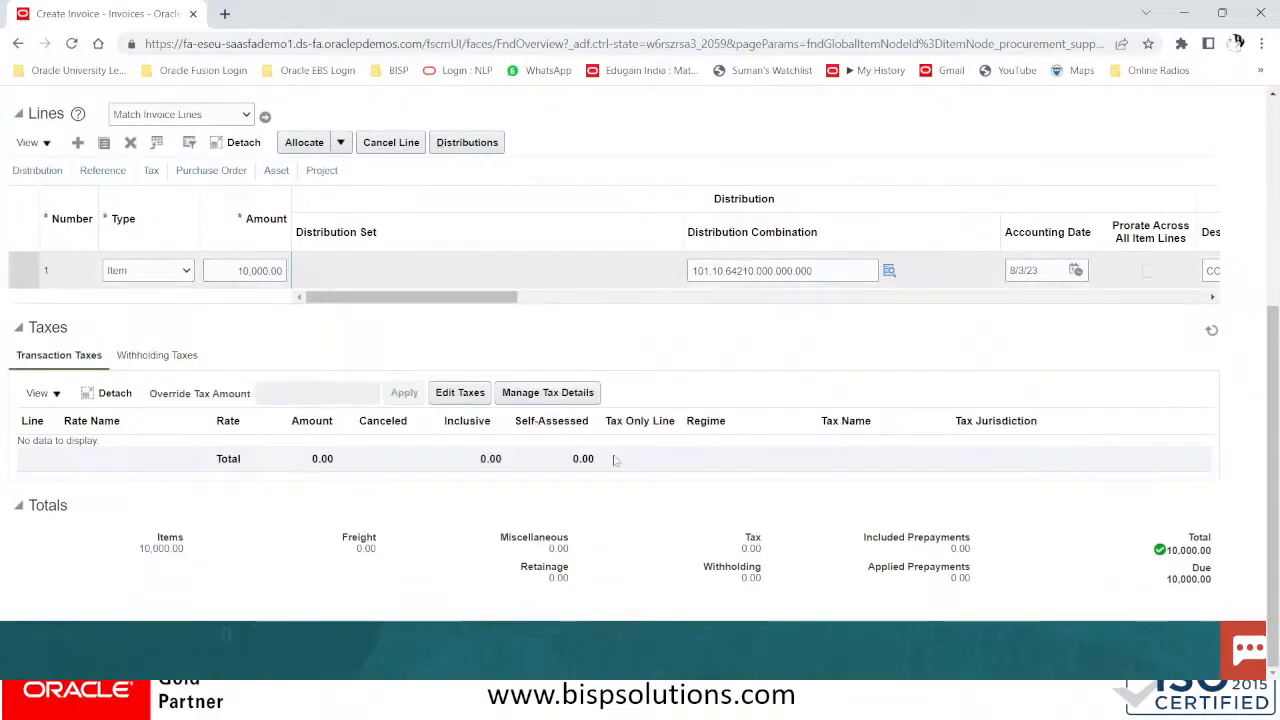
scroll(650, 345, "up", 4)
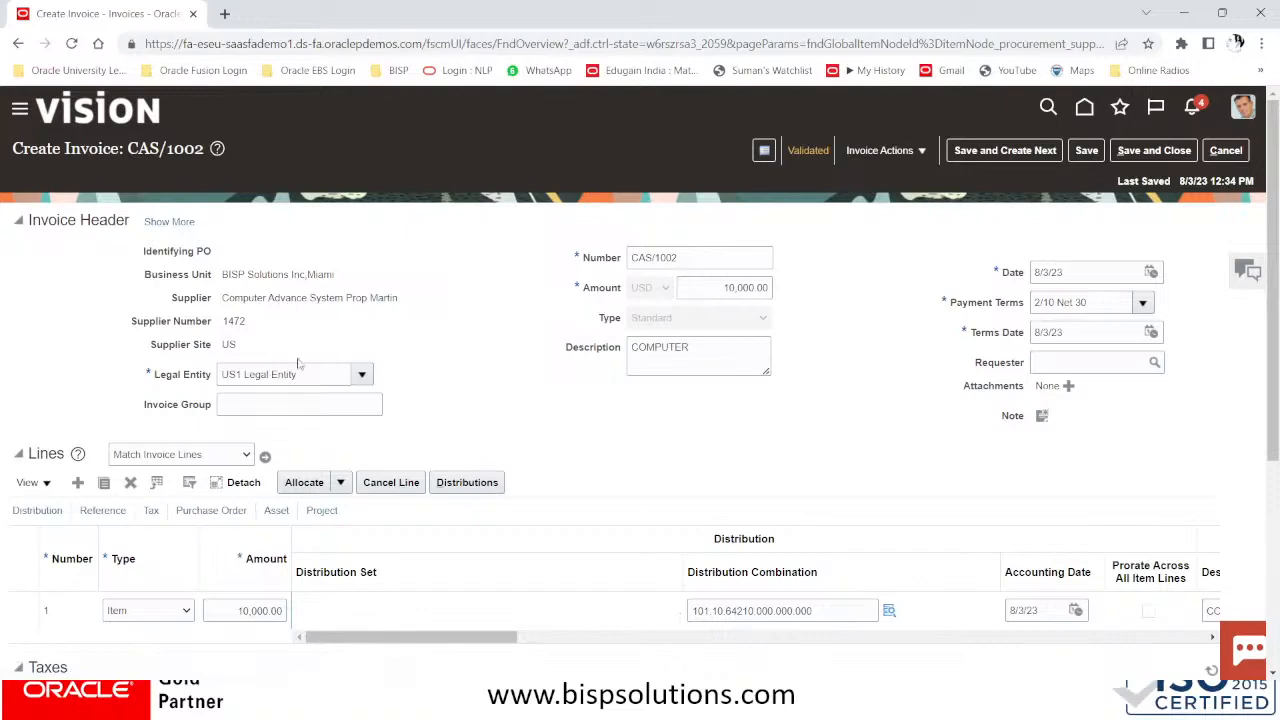
Check that the Withholding Taxes view also shows no data
left_click(719, 263)
scroll(695, 353, "down", 3)
scroll(695, 353, "up", 3)
scroll(695, 353, "down", 3)
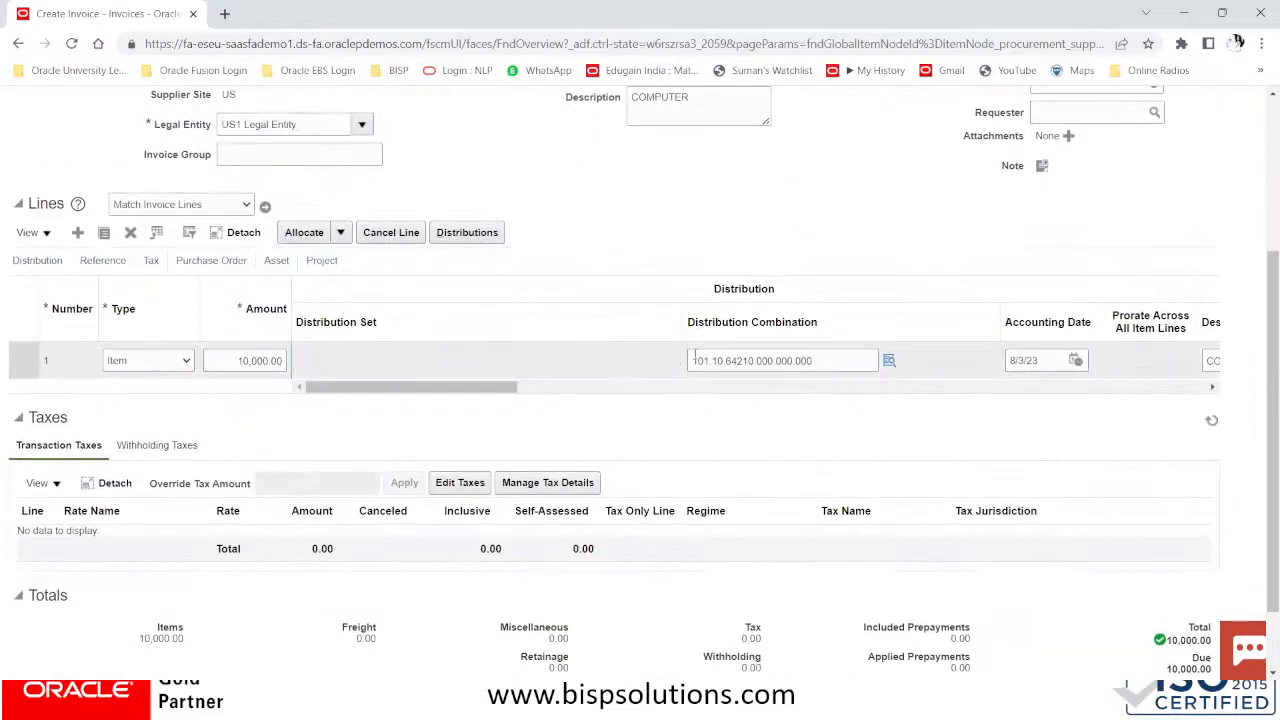
scroll(695, 353, "down", 1)
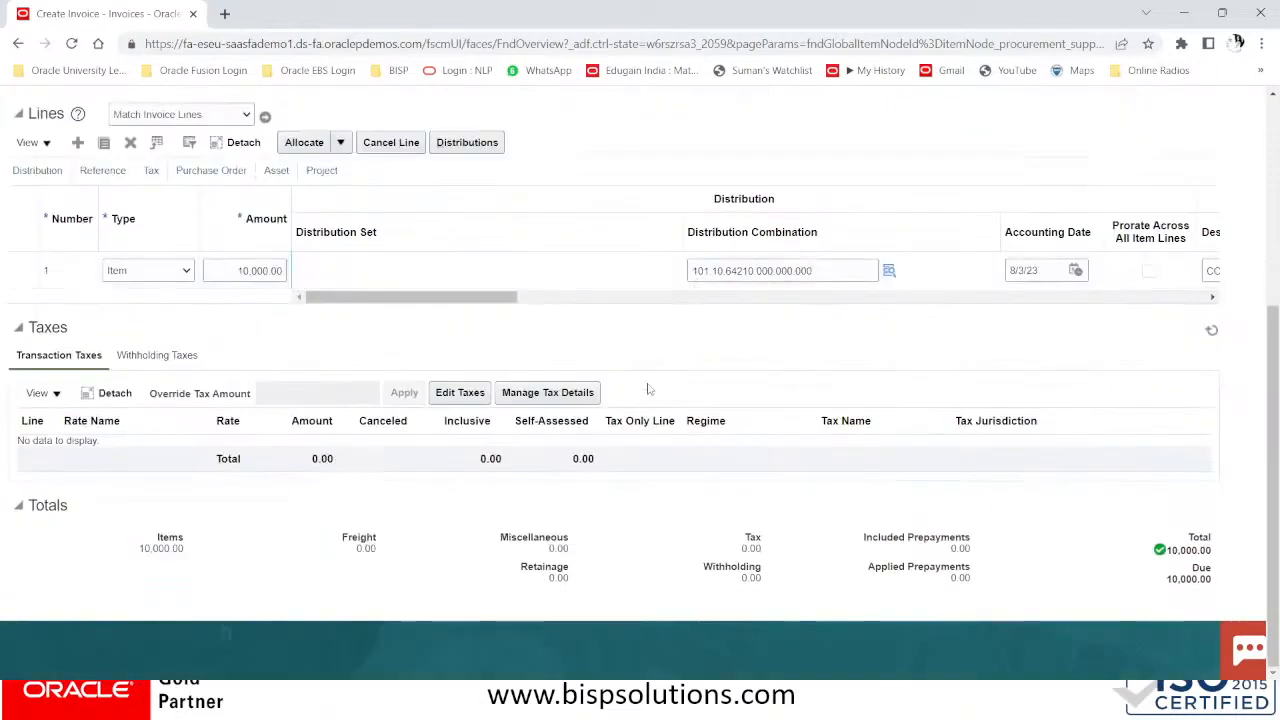
left_click(160, 356)
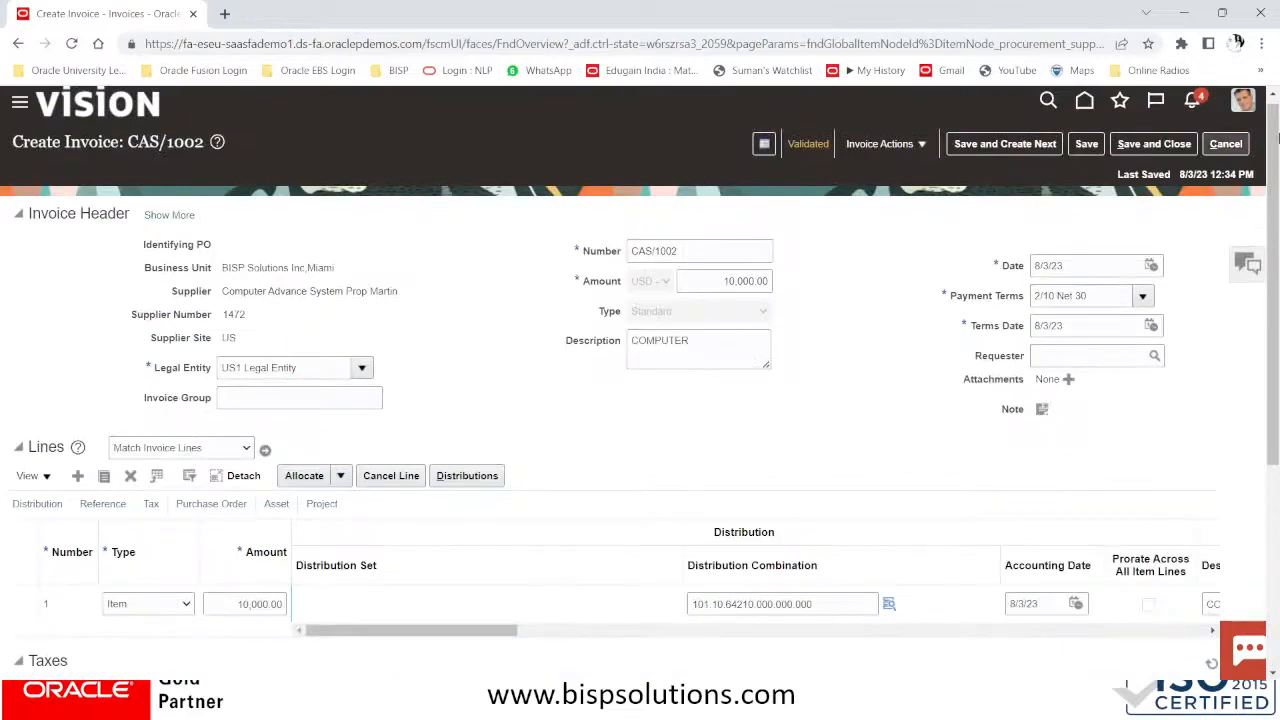
Cancel out of CAS/1002, start a new invoice, and search supplier COMPUTER
left_click(1230, 144)
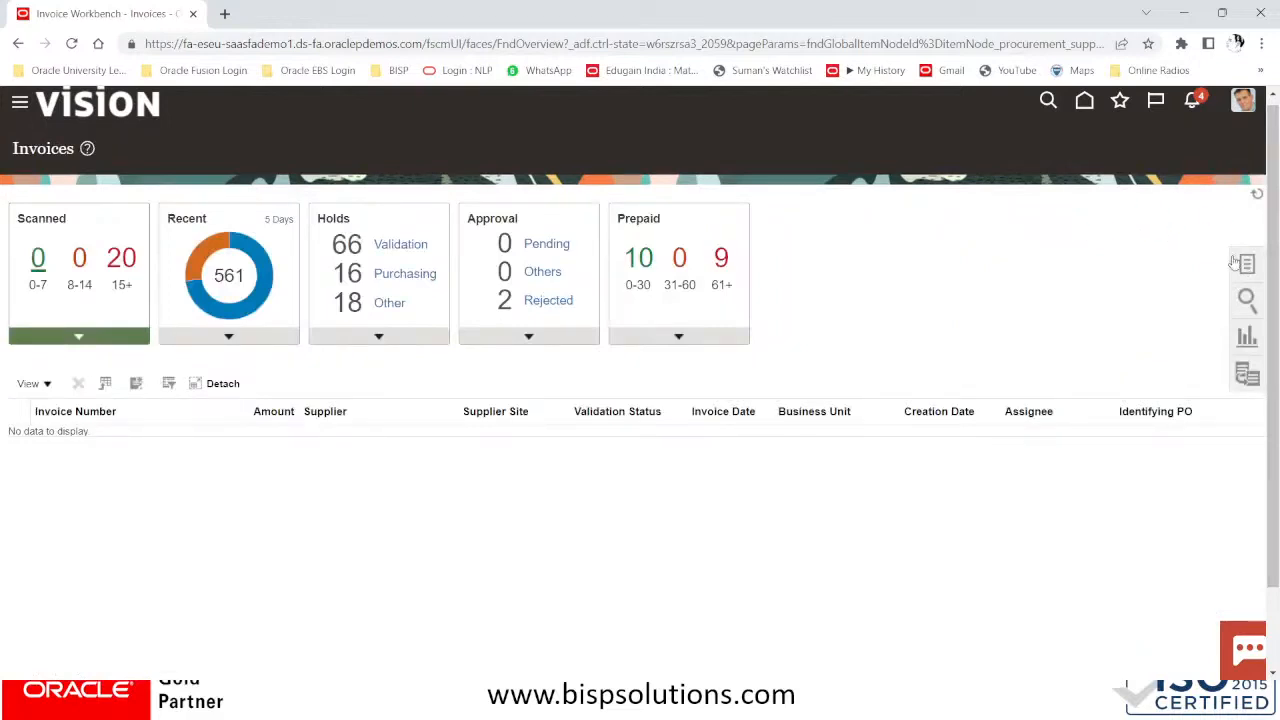
left_click(1240, 263)
left_click(1130, 155)
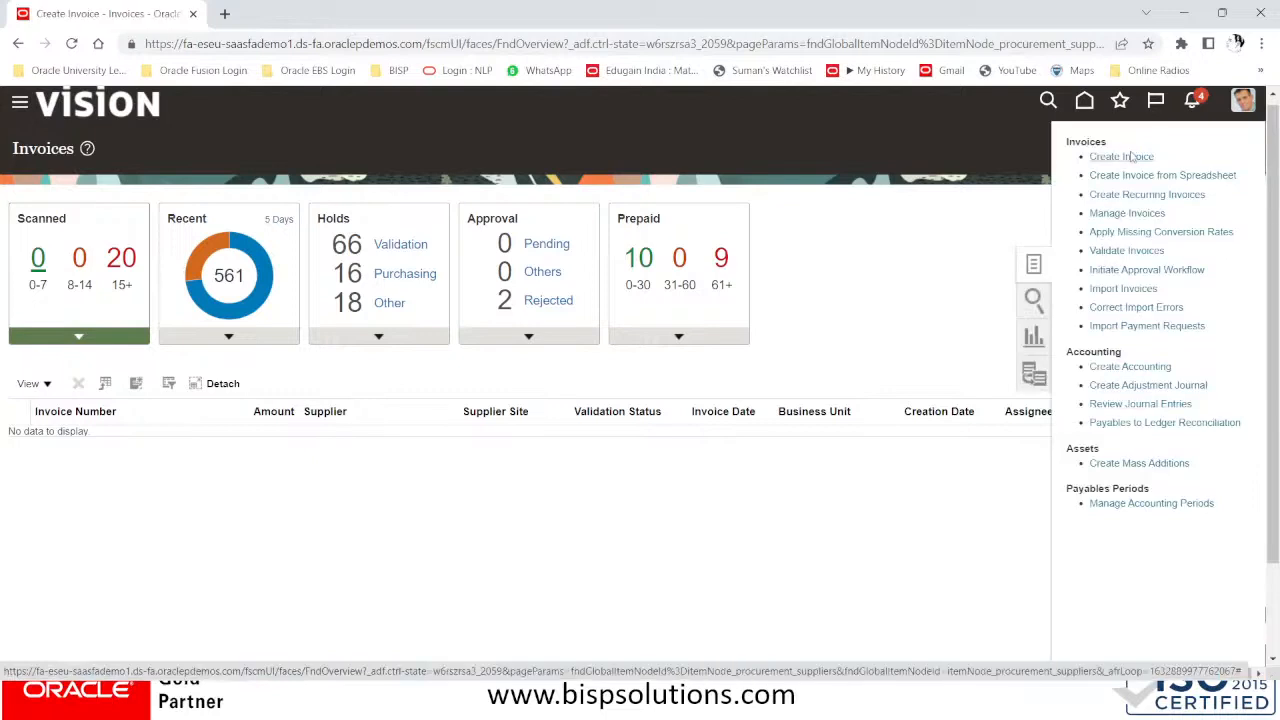
left_click(274, 310)
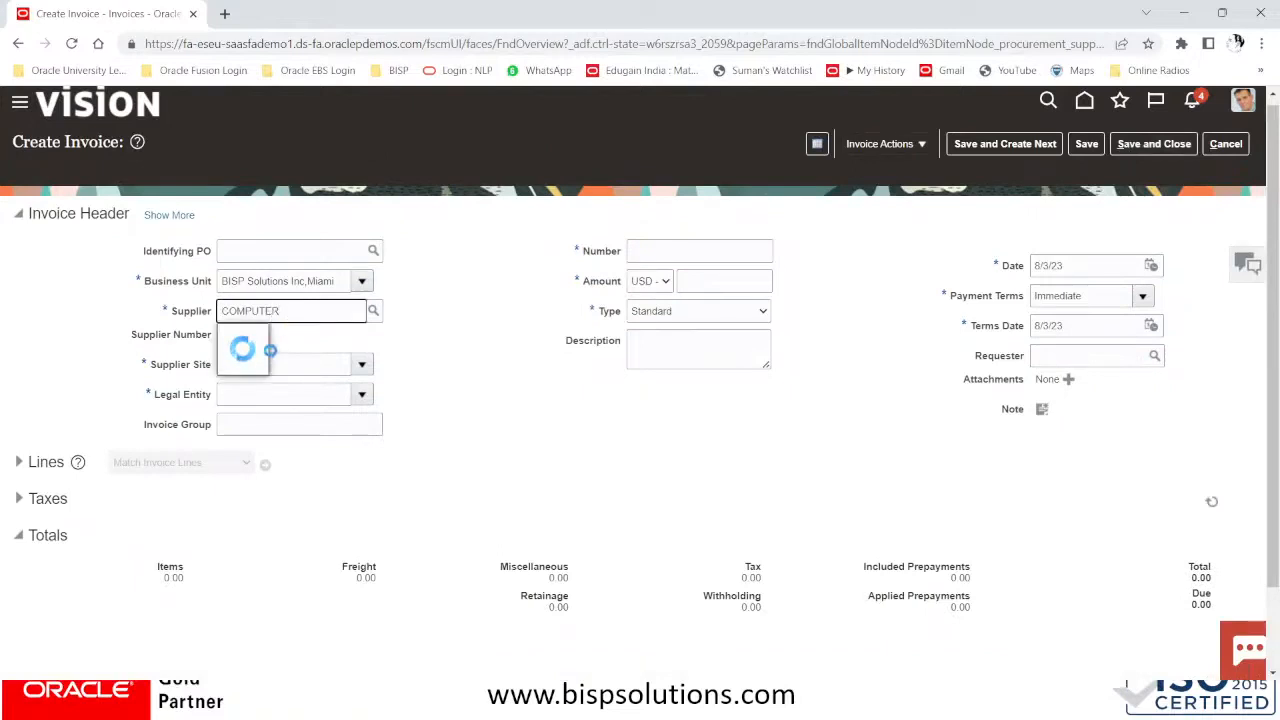
Choose supplier Computer Advance System with supplier site NY#US
left_click(298, 337)
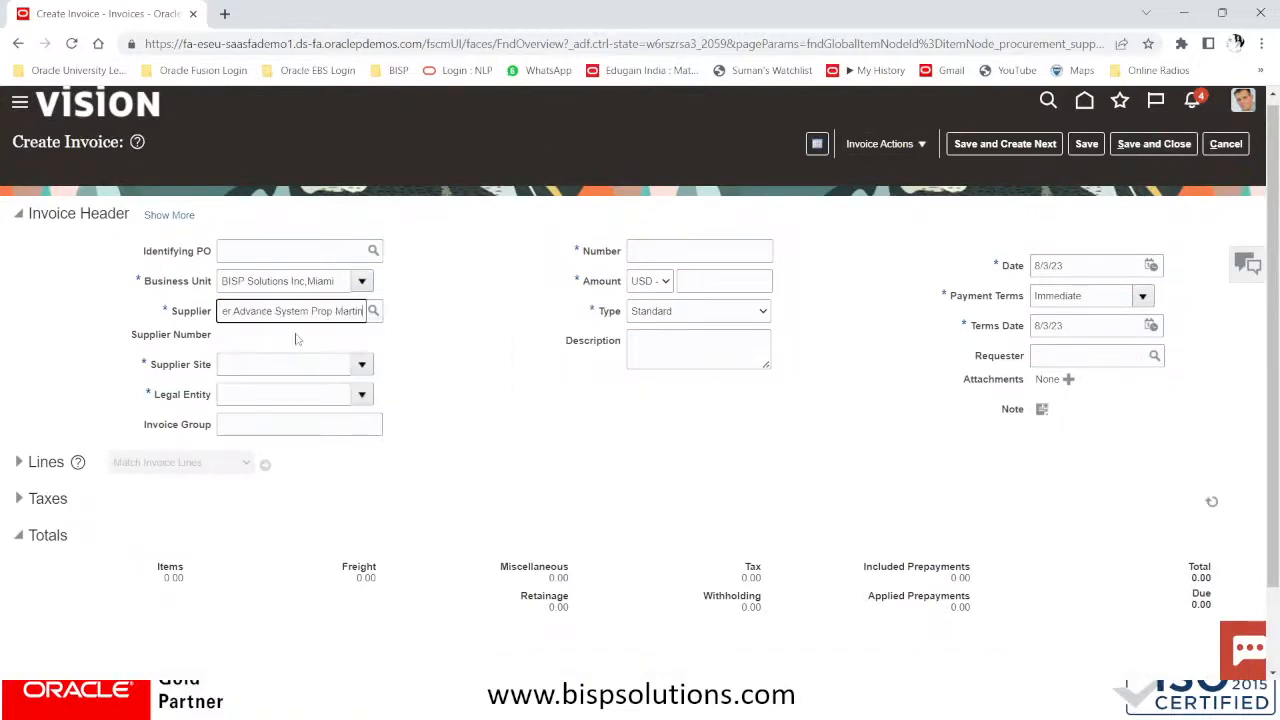
left_click(281, 364)
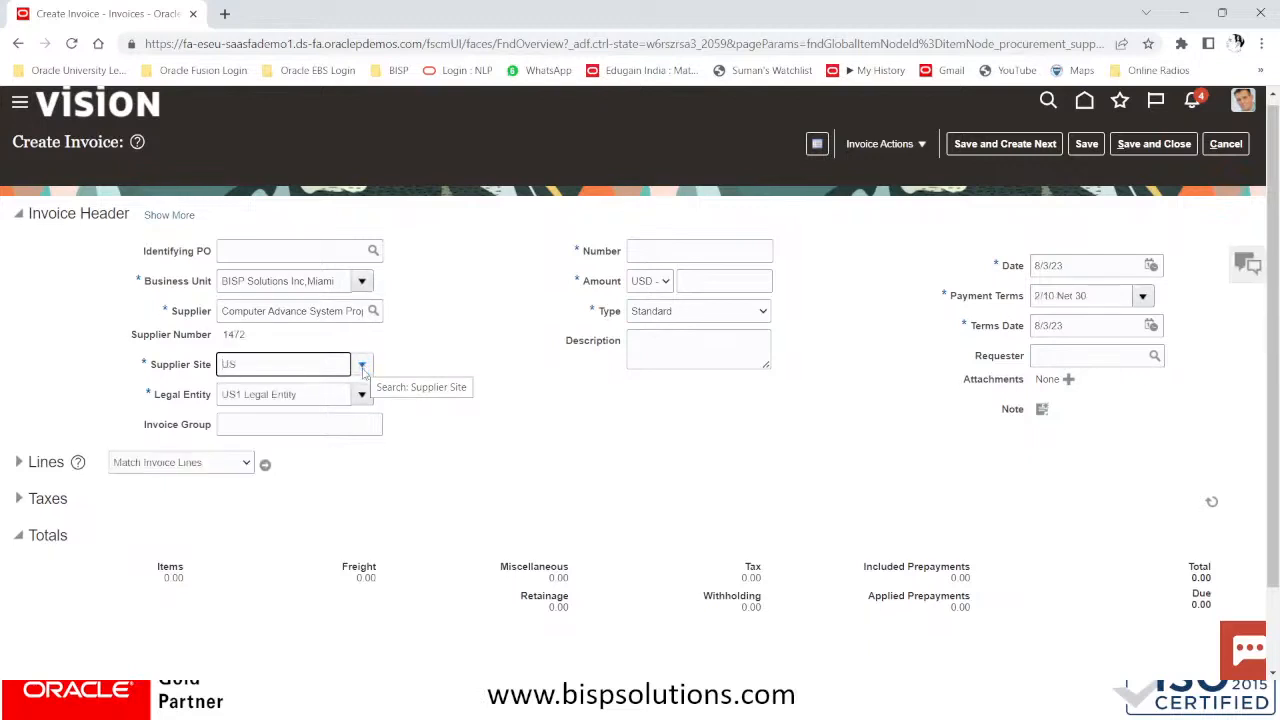
left_click(362, 364)
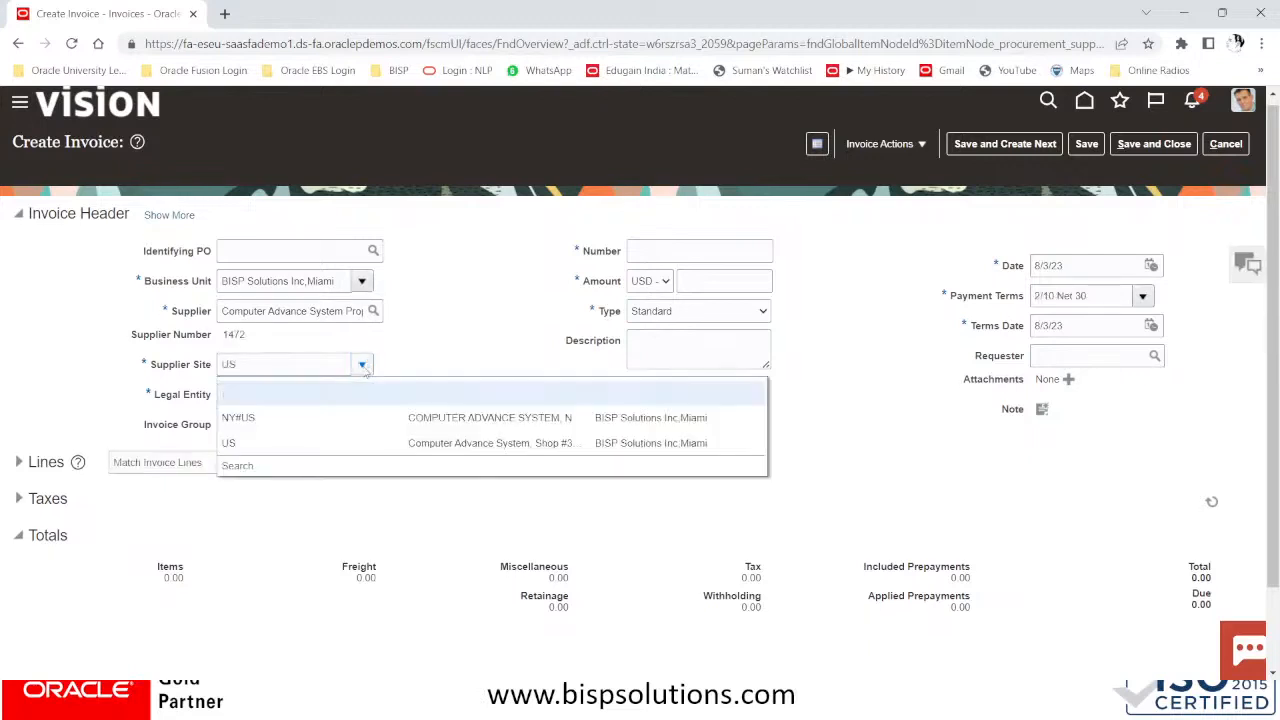
left_click(255, 418)
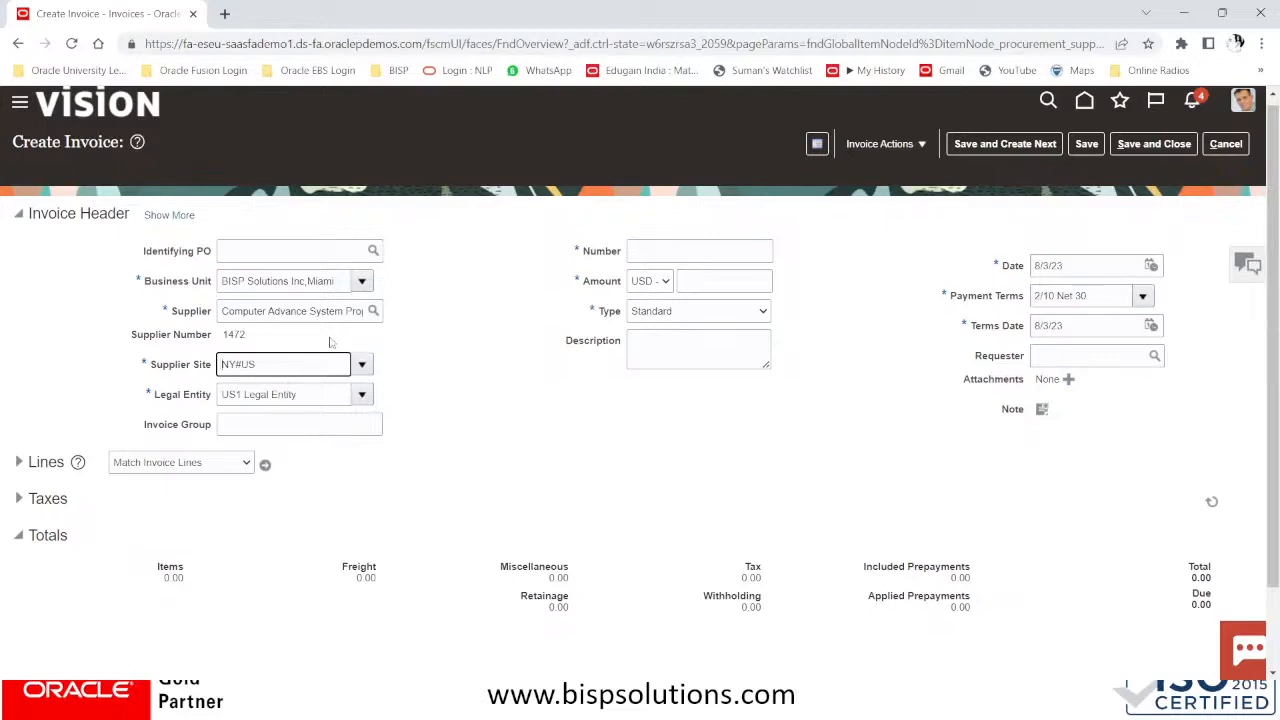
Enter number CAS/1005, amount 10,000.00, type Standard and description COMPUTER, then expand Lines
left_click(680, 252)
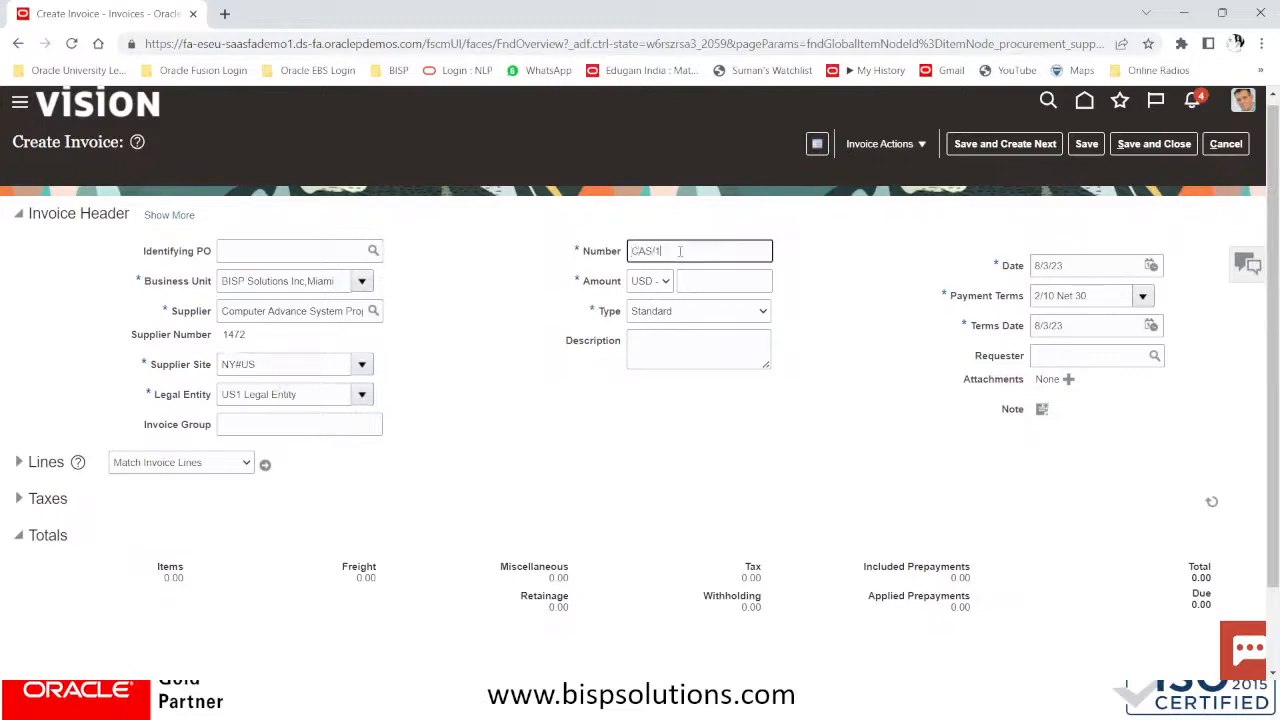
left_click(752, 280)
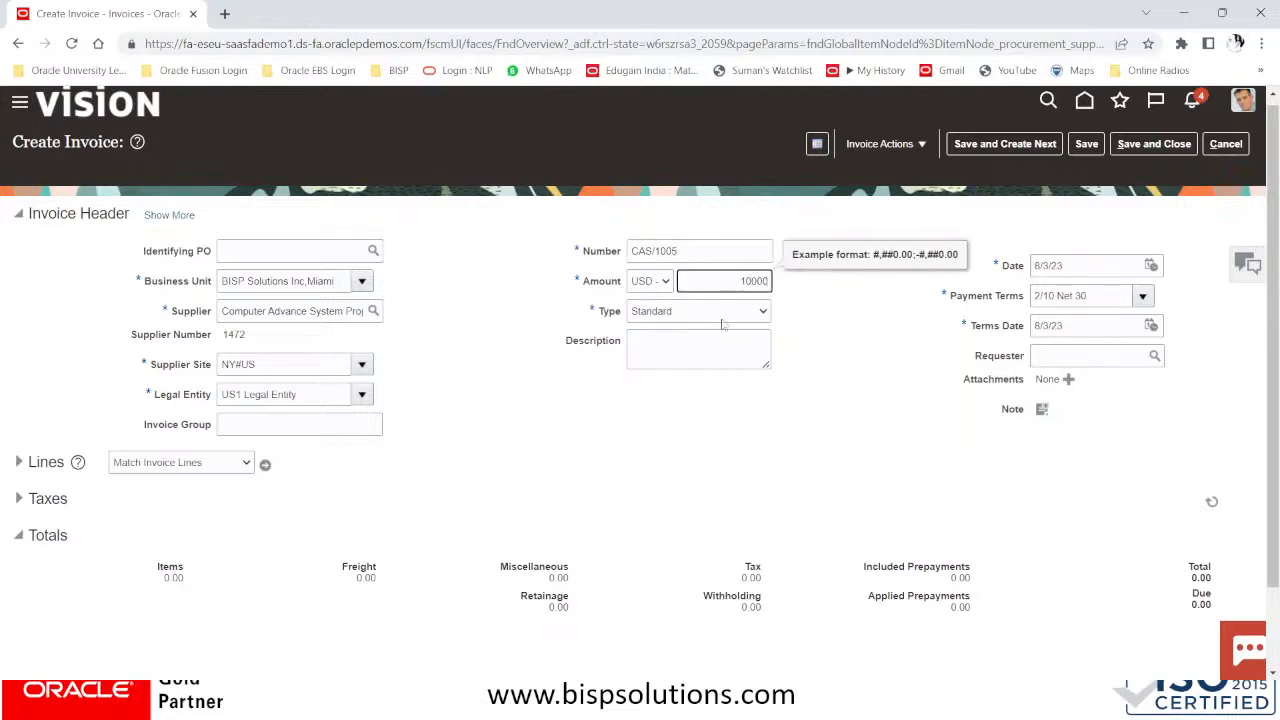
left_click(737, 316)
left_click(736, 326)
left_click(681, 344)
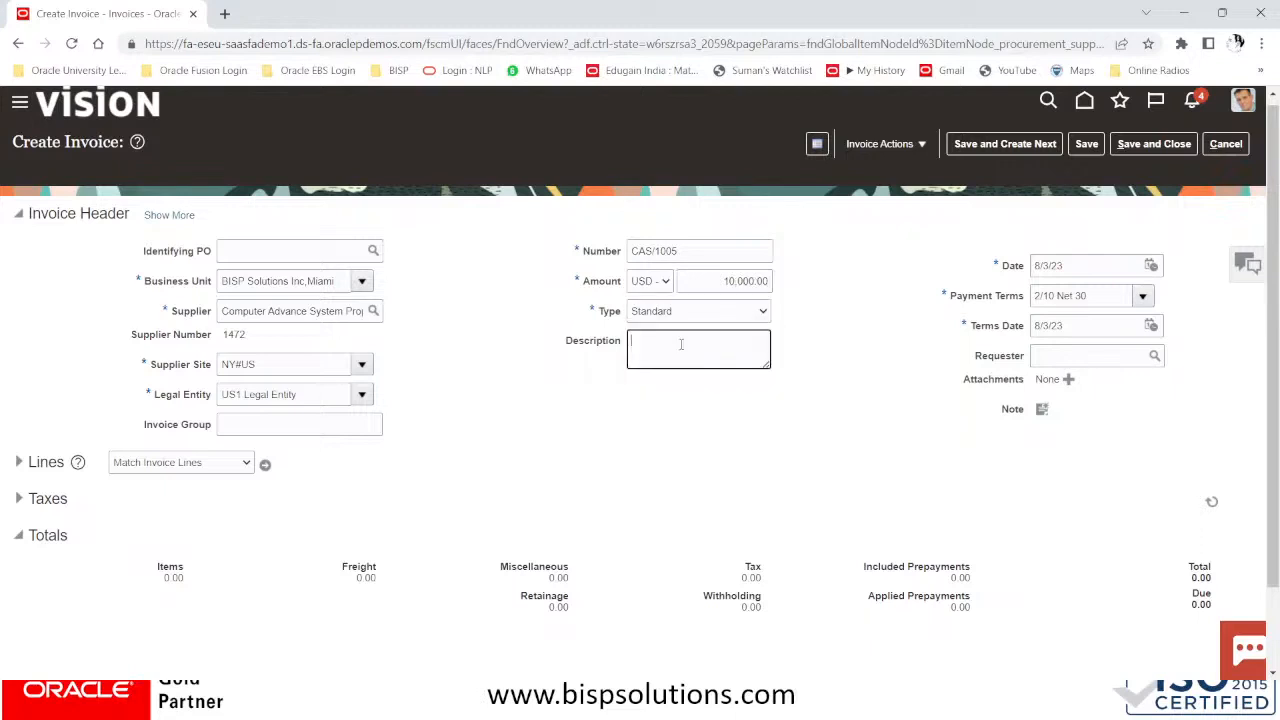
type("COMPUTER")
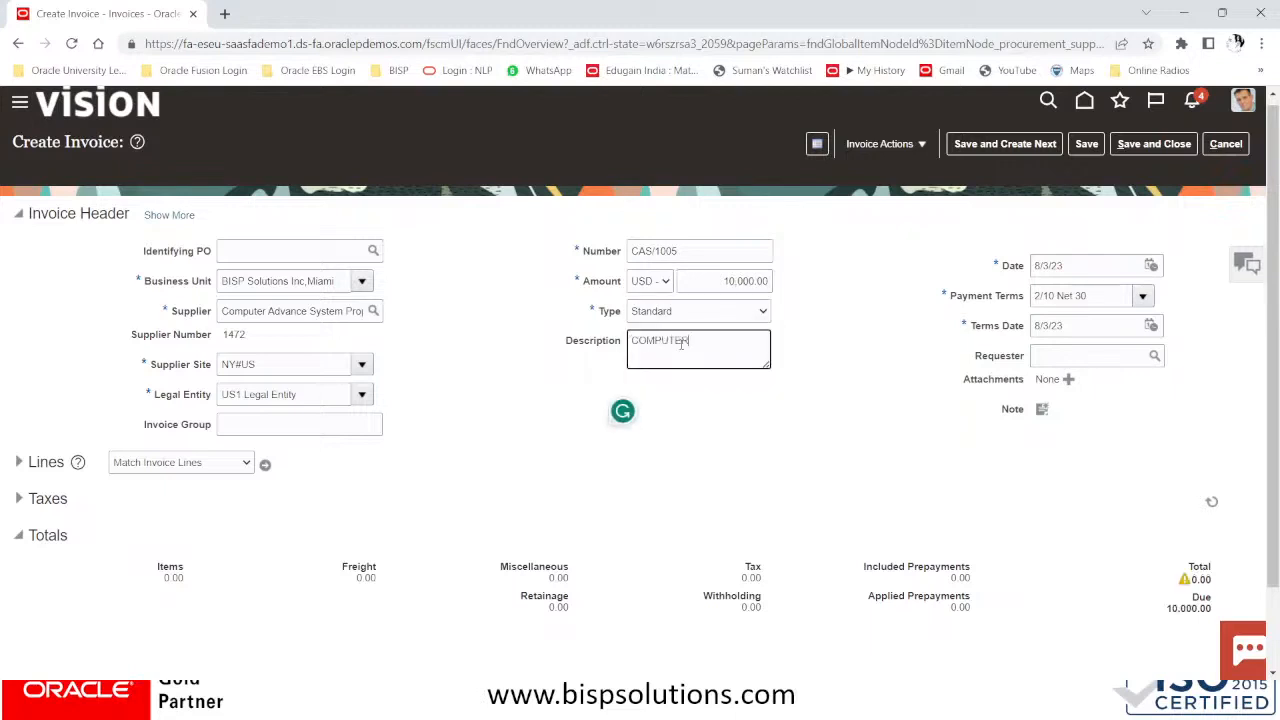
scroll(235, 508, "down", 1)
left_click(22, 366)
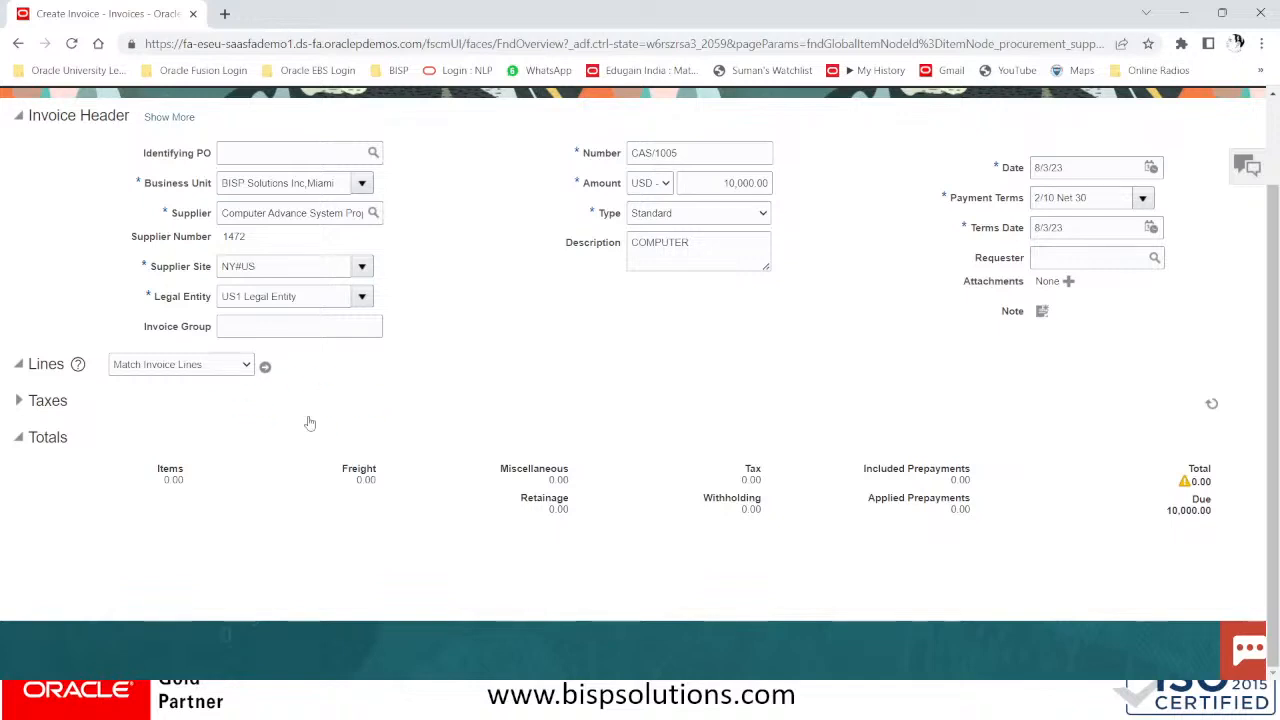
Enter 10,000.00 on line 1 and charge it to 101.10.64210.000.000.000 (Computer Supplies)
left_click(232, 519)
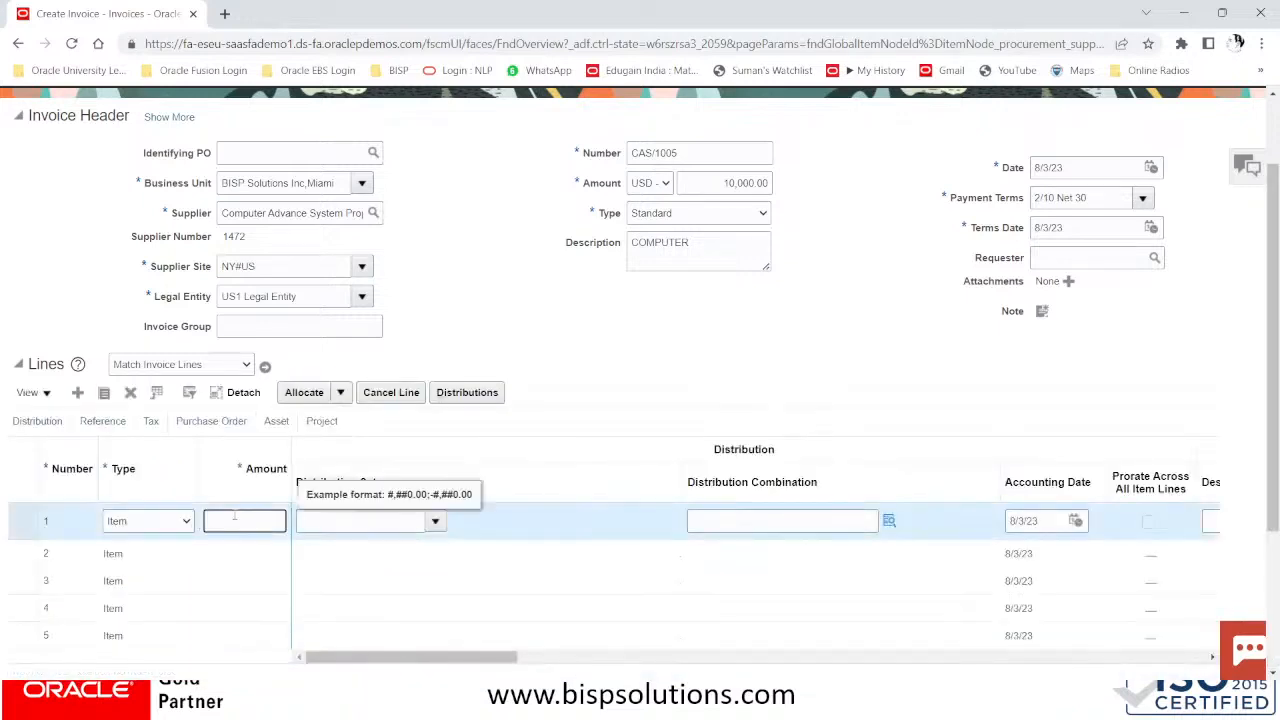
type("10000")
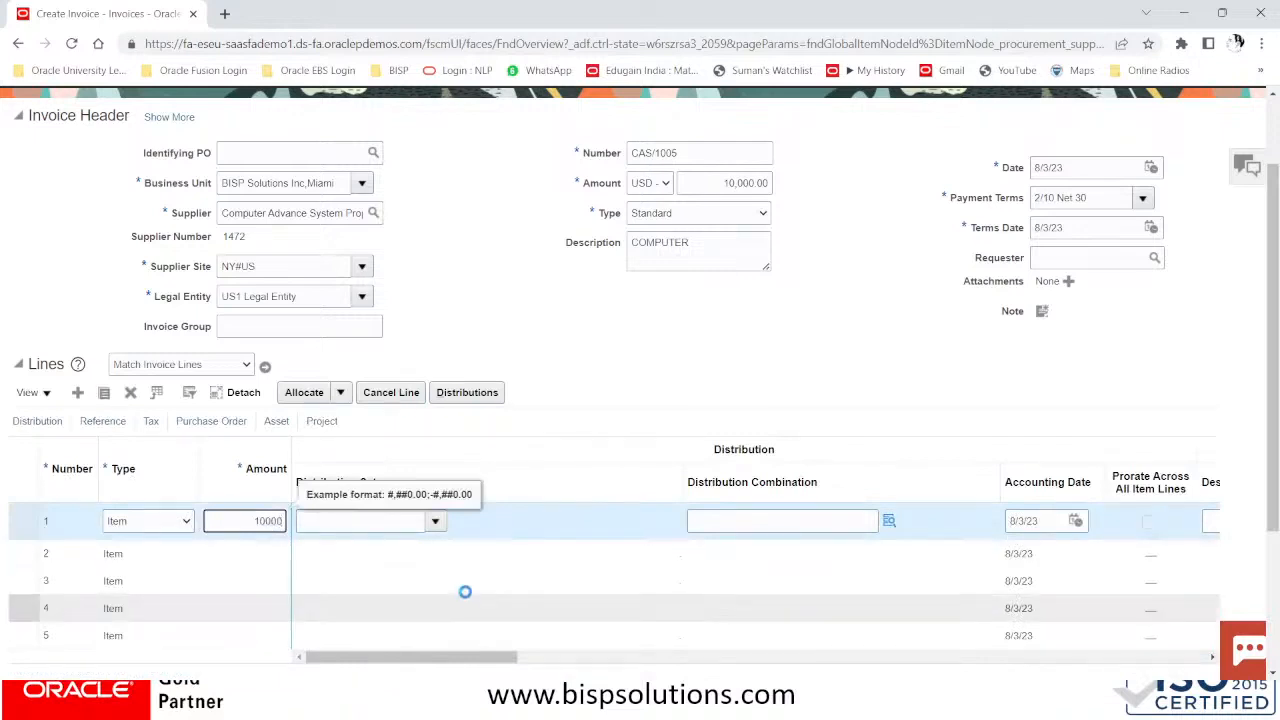
left_click(808, 521)
left_click(889, 521)
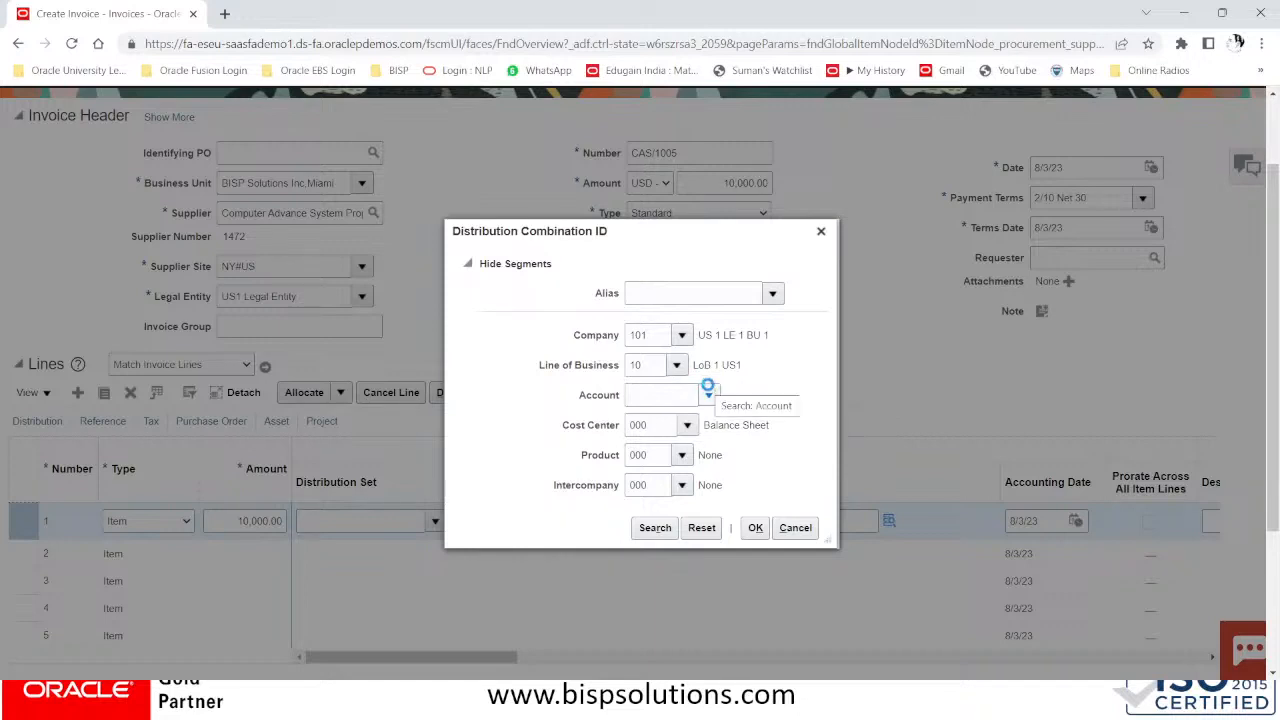
left_click(708, 394)
left_click(728, 424)
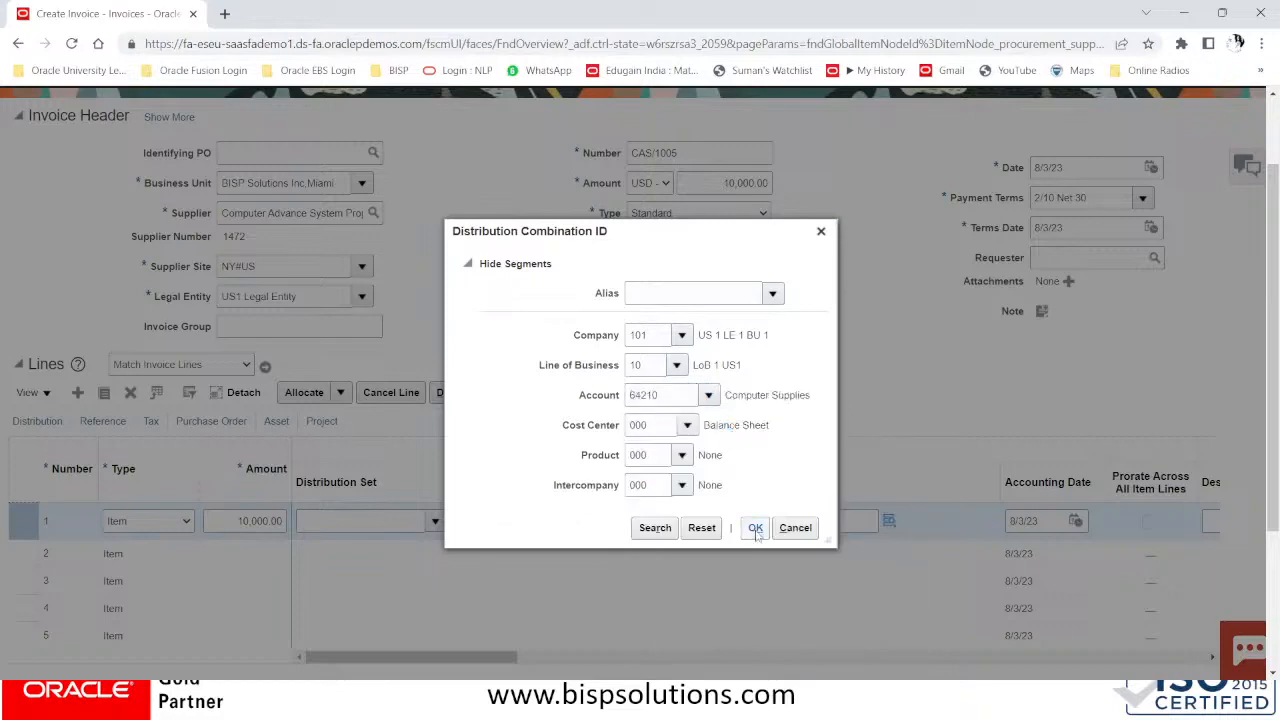
scroll(757, 532, "down", 2)
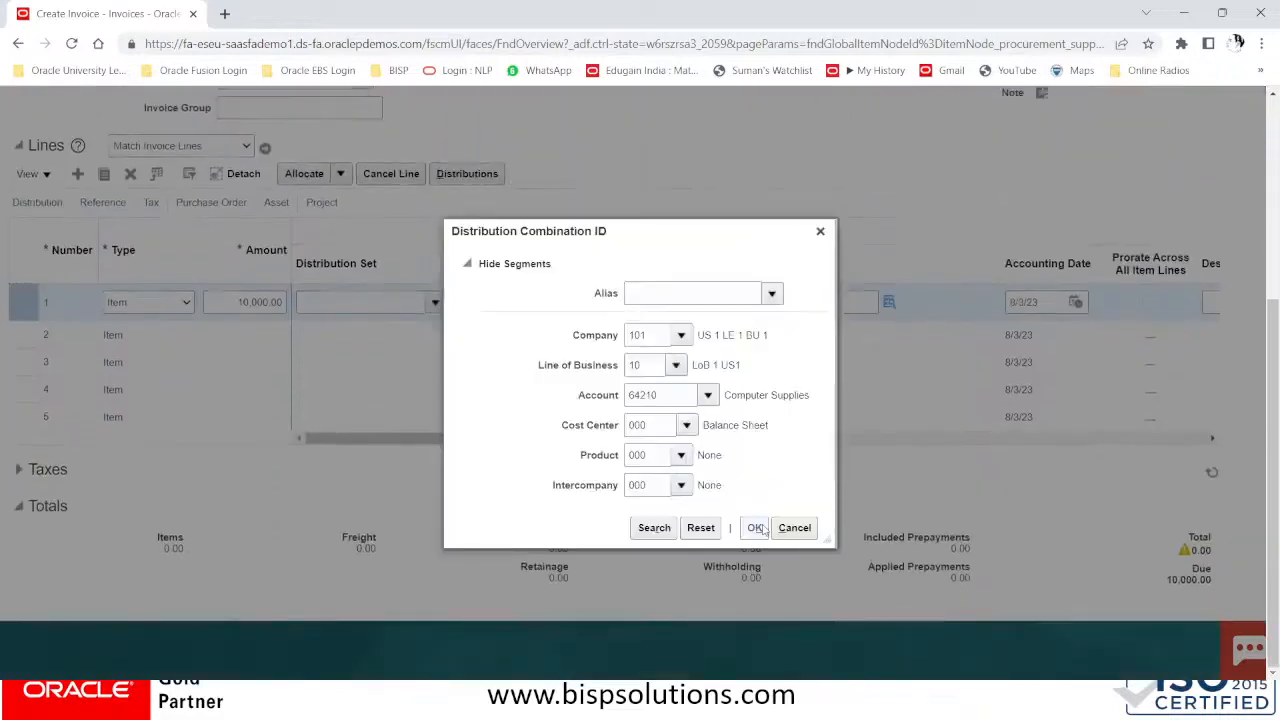
left_click(756, 528)
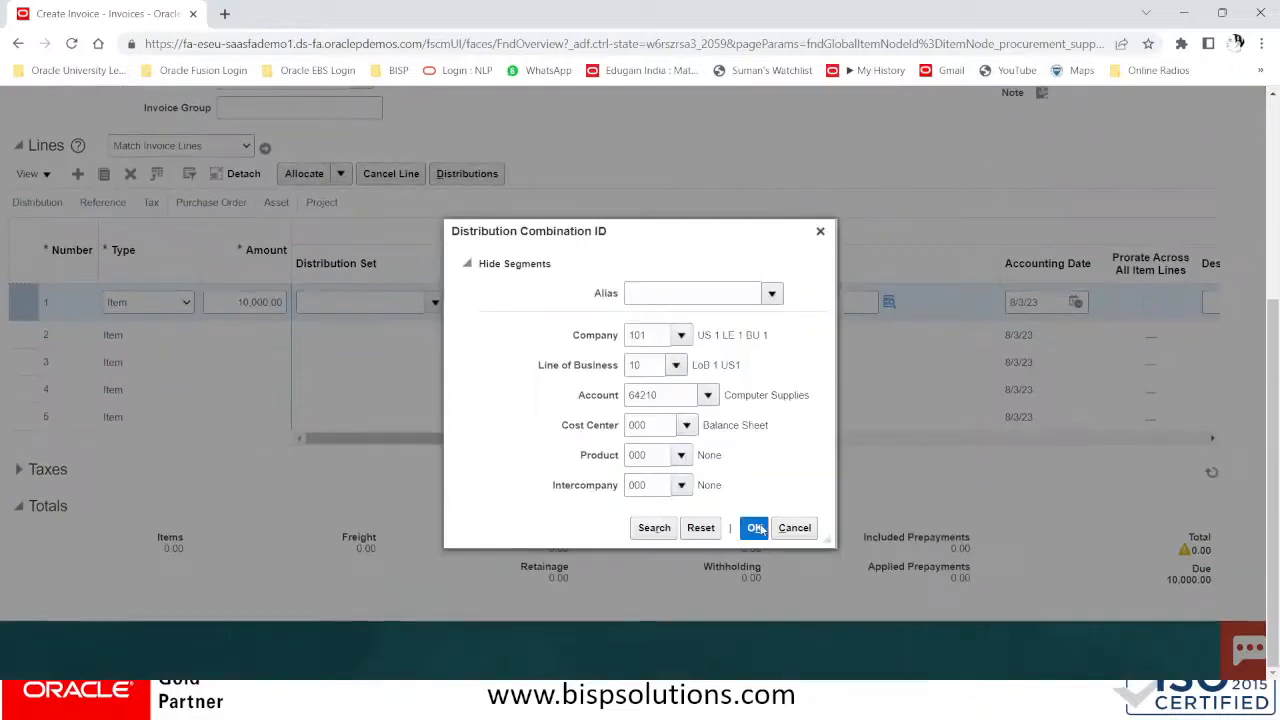
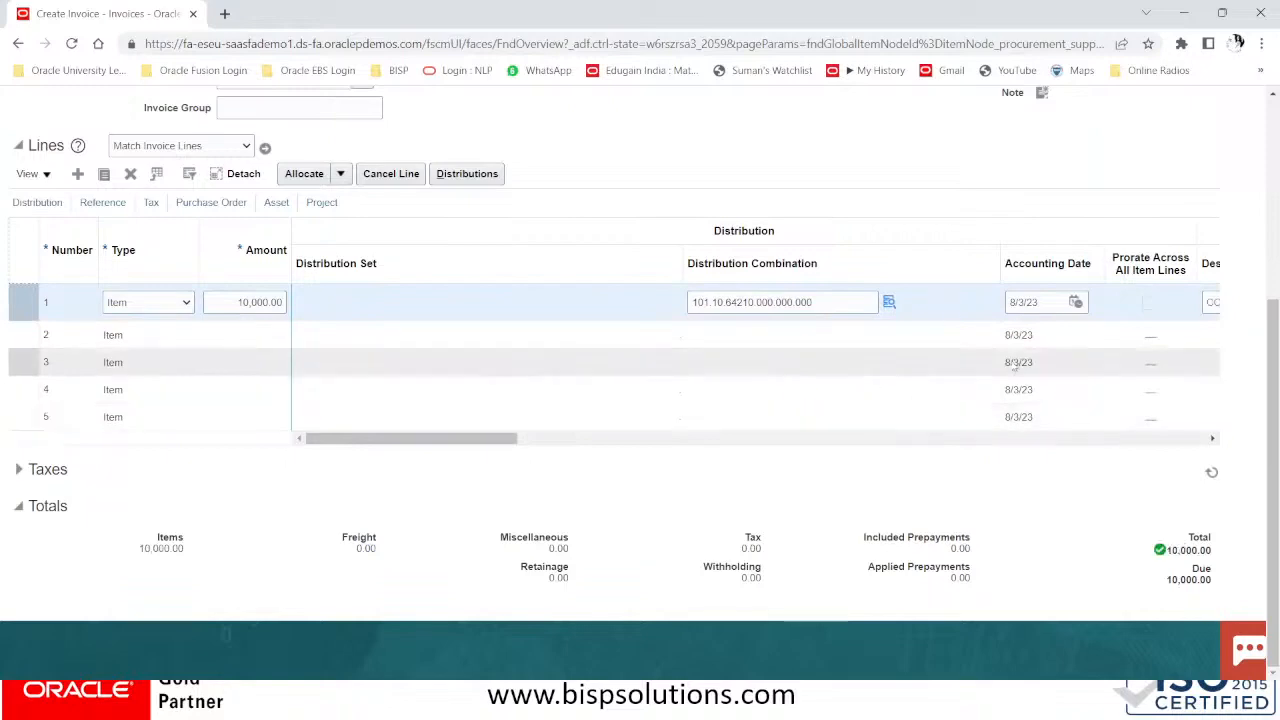
Save invoice CAS/1005 and continue past the warning about possible duplicate CAS/1002
scroll(937, 404, "up", 5)
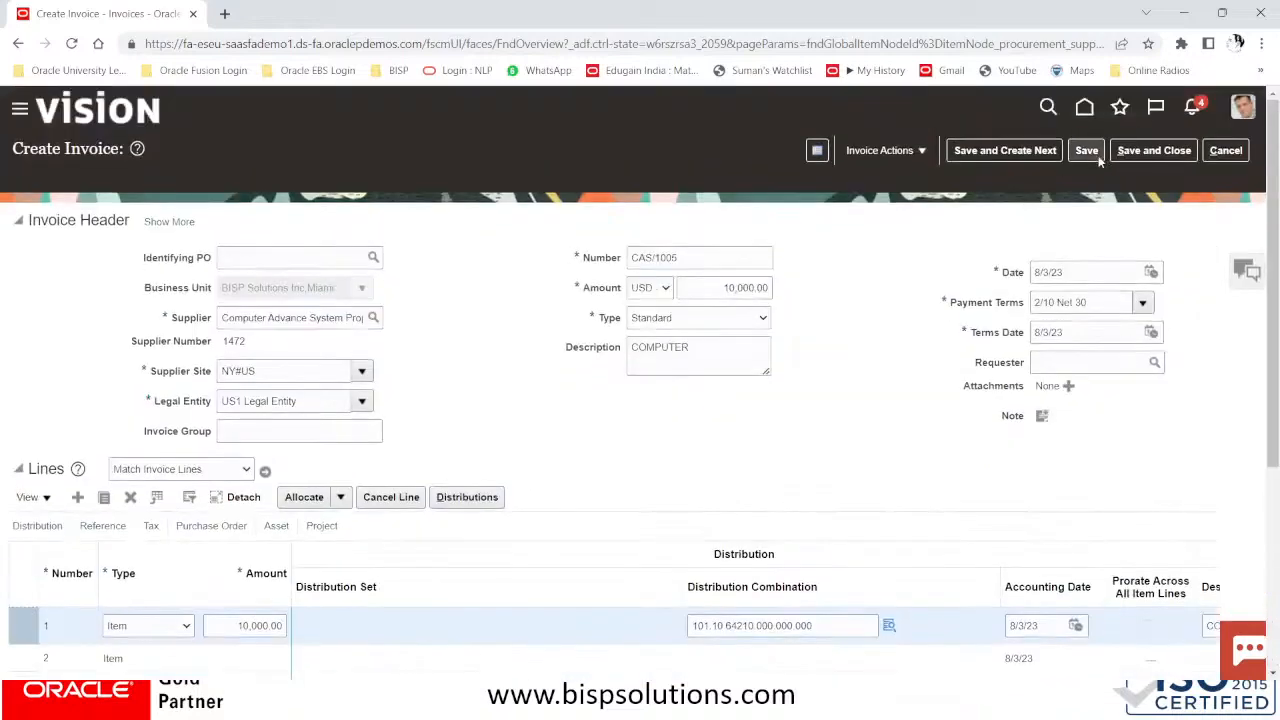
left_click(1088, 152)
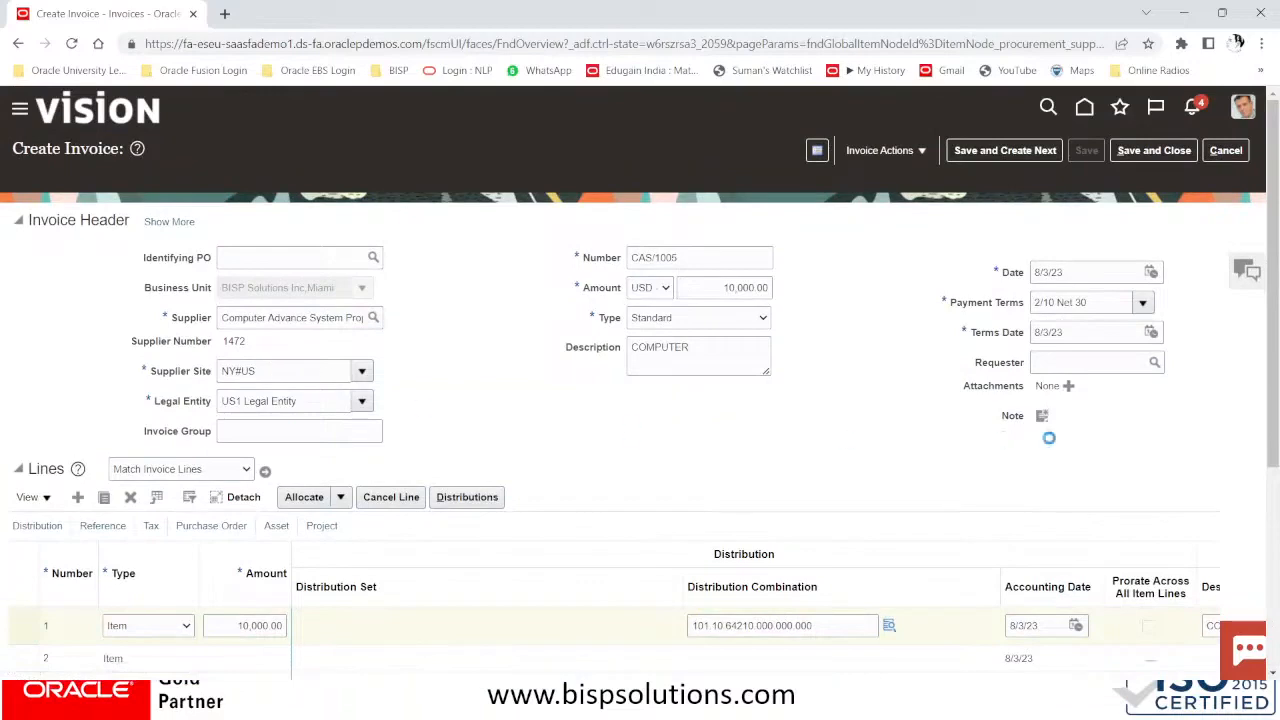
scroll(1050, 443, "down", 4)
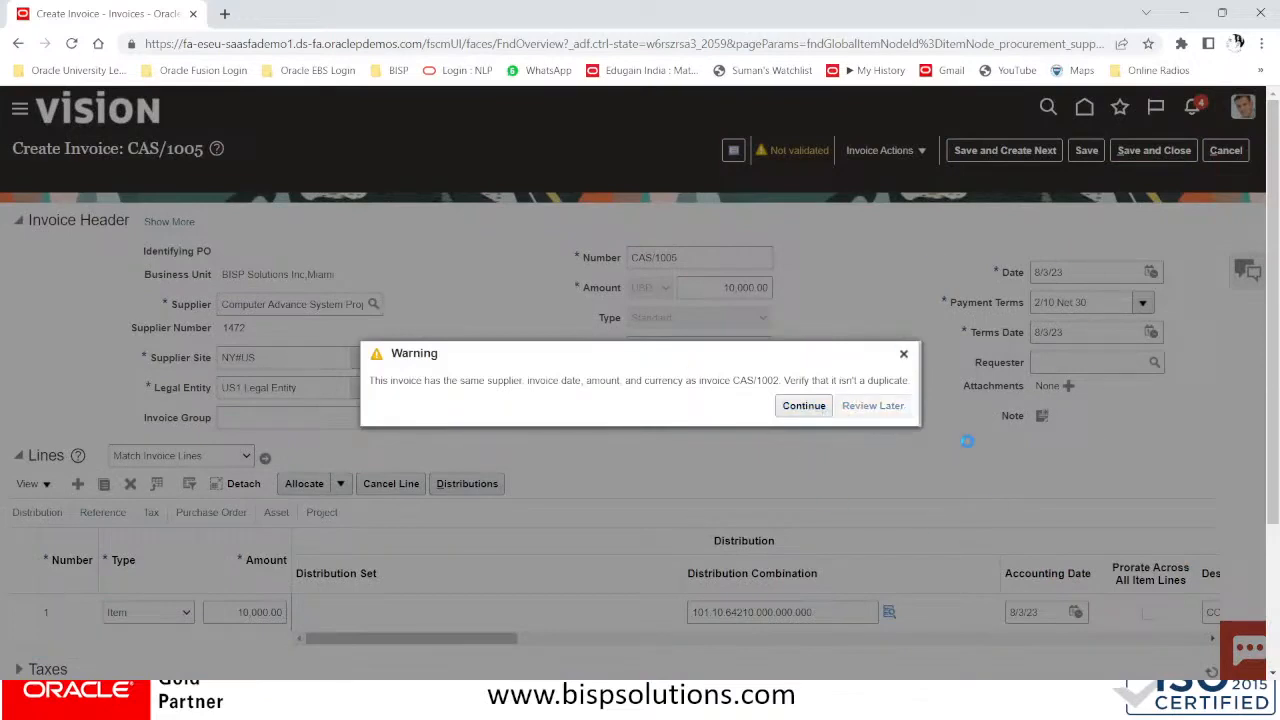
scroll(966, 441, "down", 2)
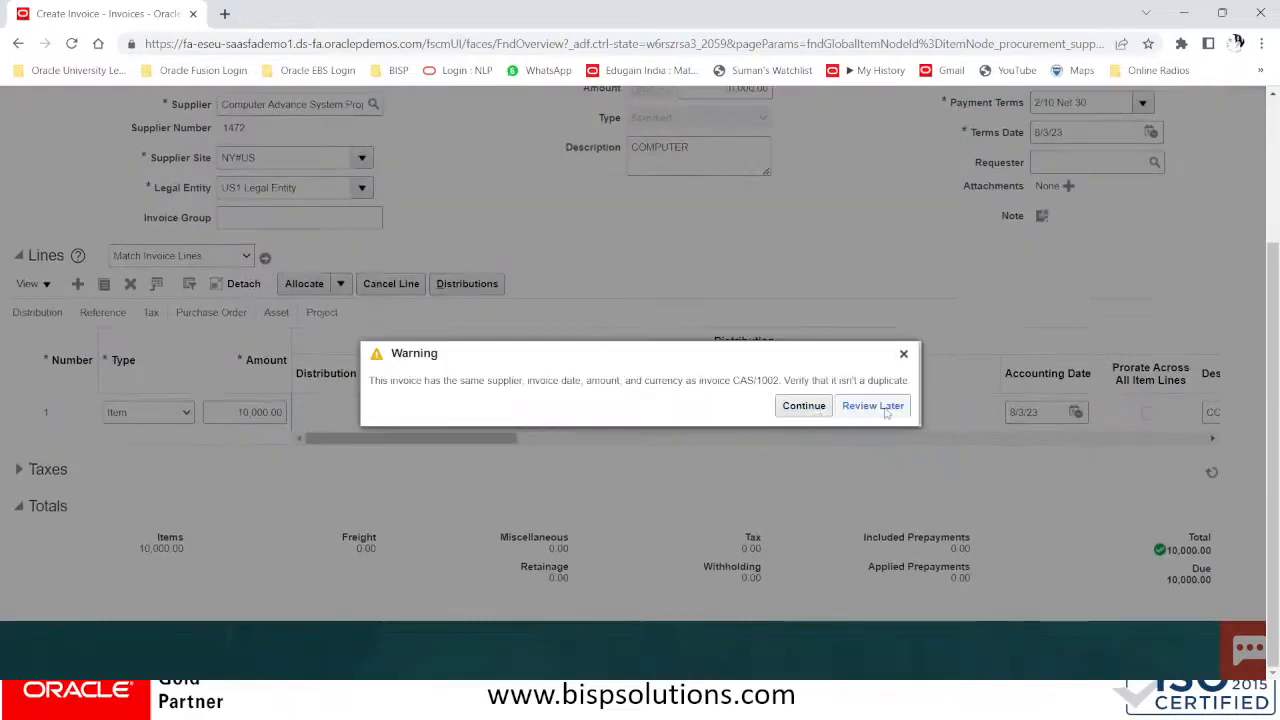
left_click(805, 406)
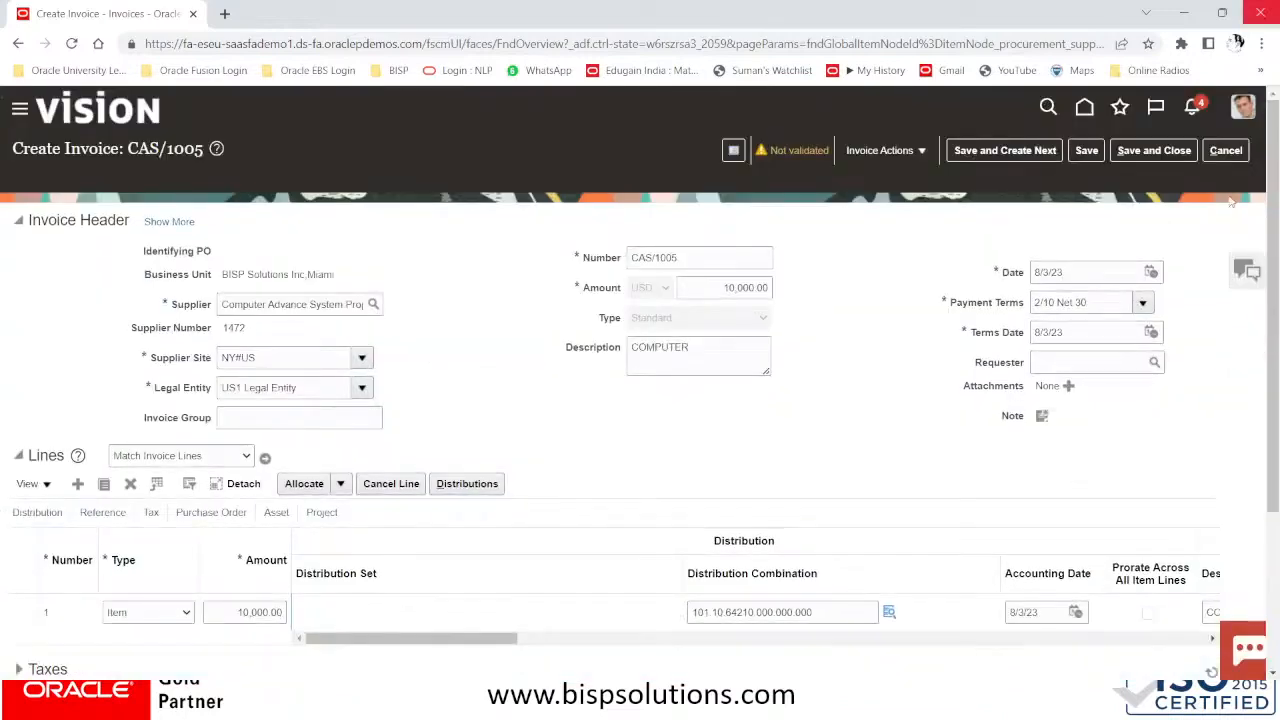
Refresh taxes on CAS/1005 and check totals: withholding 750.00, due 9,250.00 of 10,000.00
scroll(1020, 485, "down", 3)
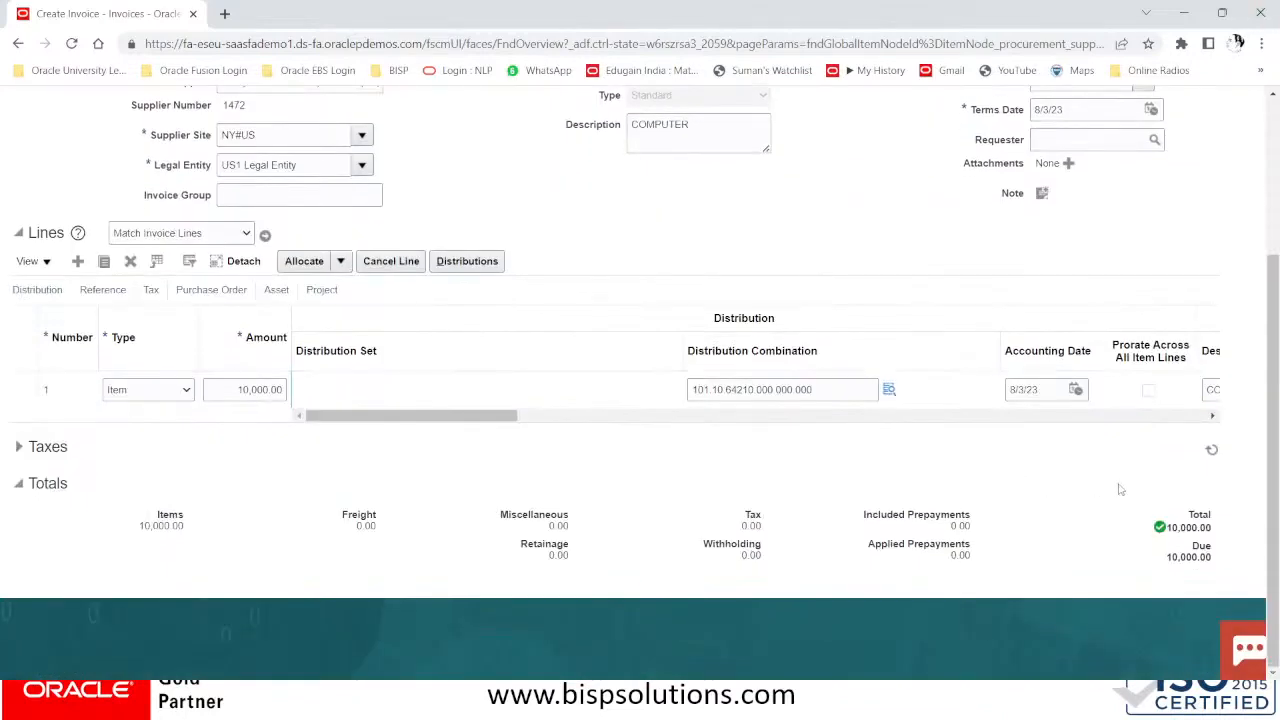
scroll(1080, 426, "up", 3)
scroll(1080, 504, "down", 1)
scroll(1080, 504, "up", 3)
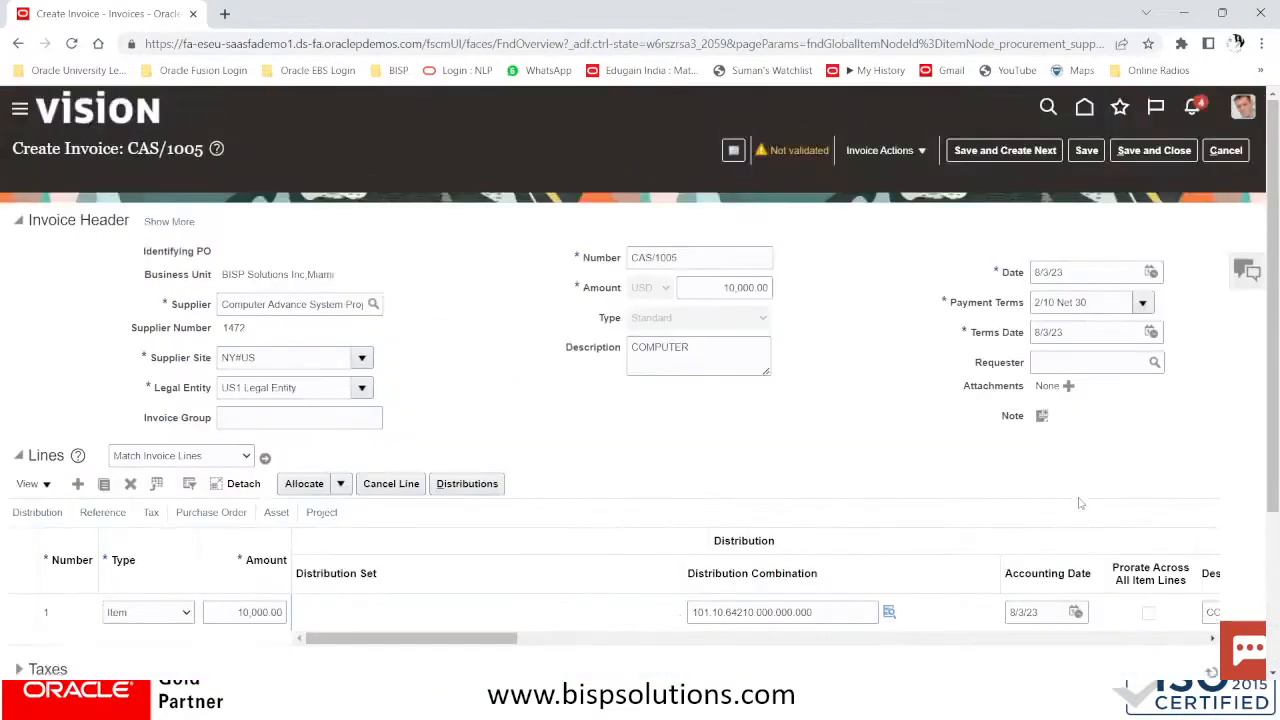
scroll(1192, 447, "down", 4)
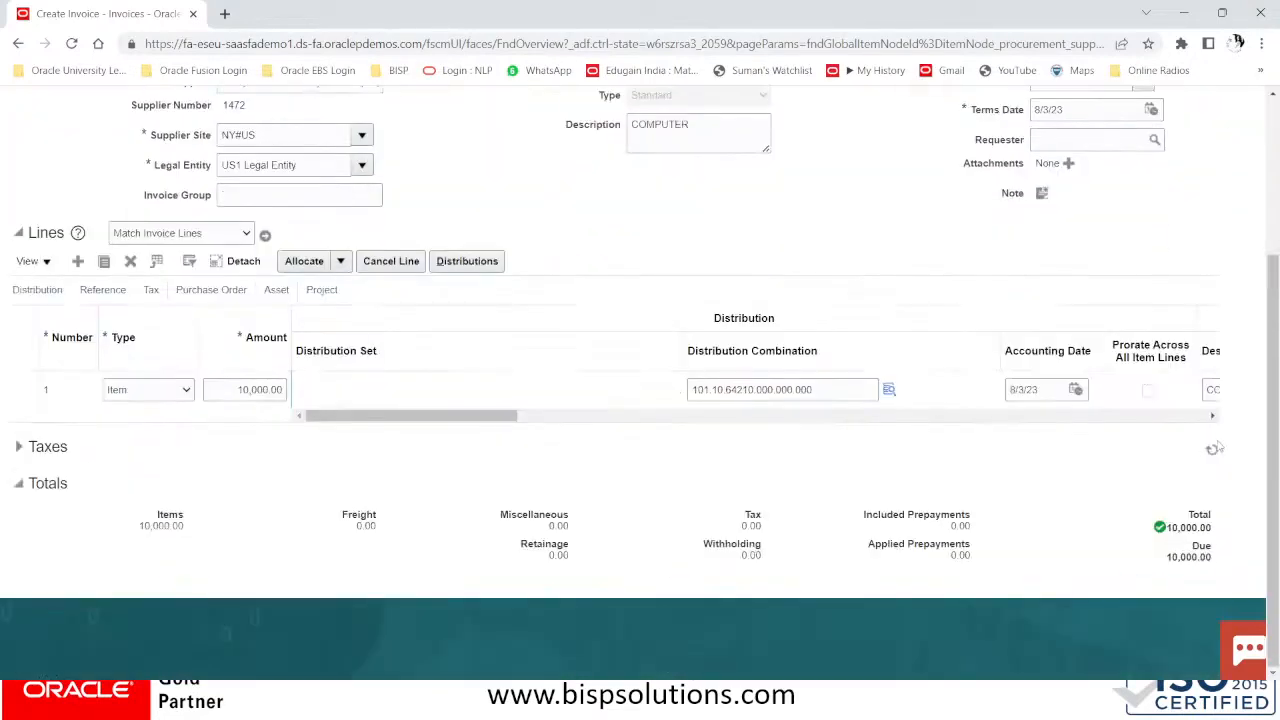
scroll(1212, 450, "up", 1)
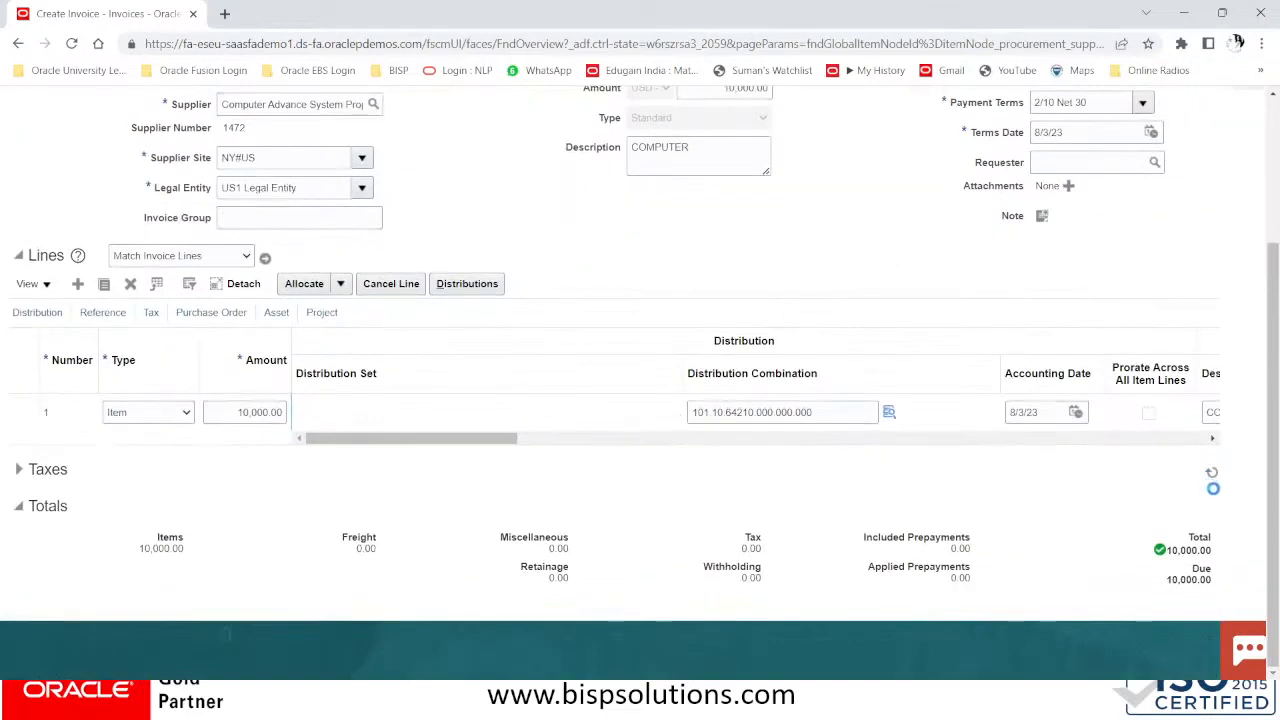
left_click(1212, 475)
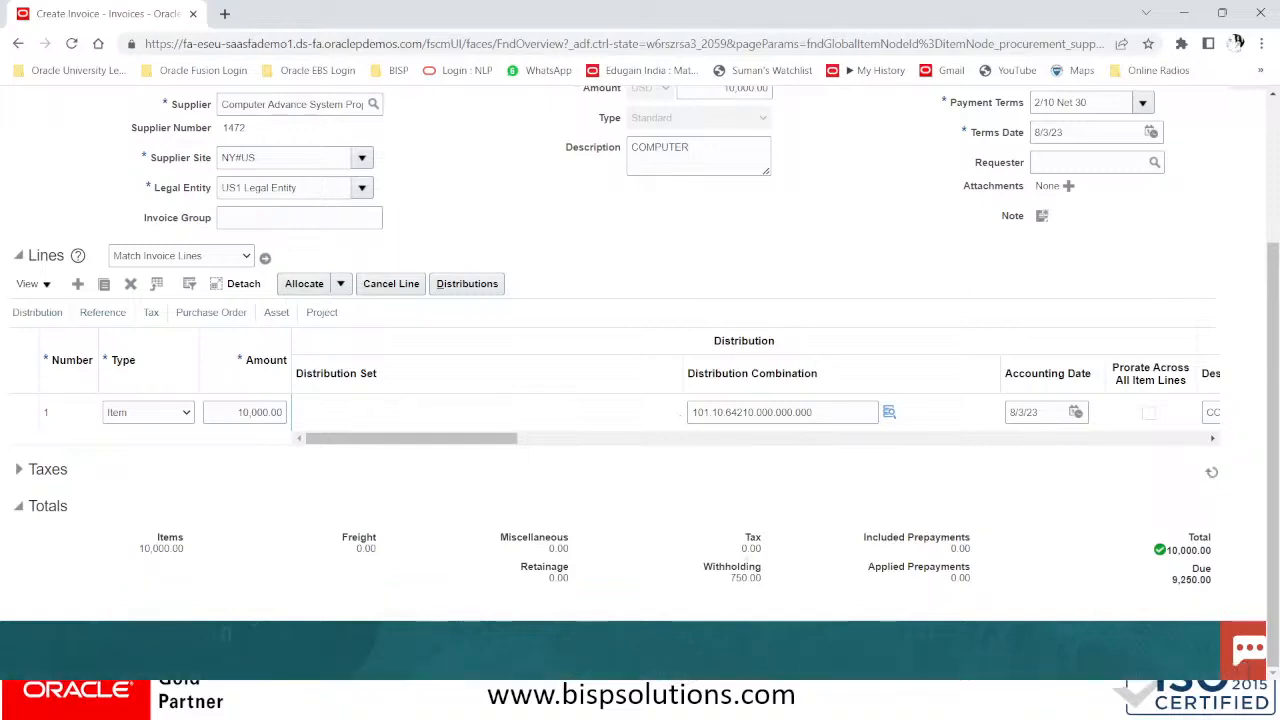
left_click_drag(718, 572, 766, 560)
left_click(766, 560)
scroll(780, 557, "up", 1)
scroll(780, 557, "up", 3)
scroll(780, 550, "down", 4)
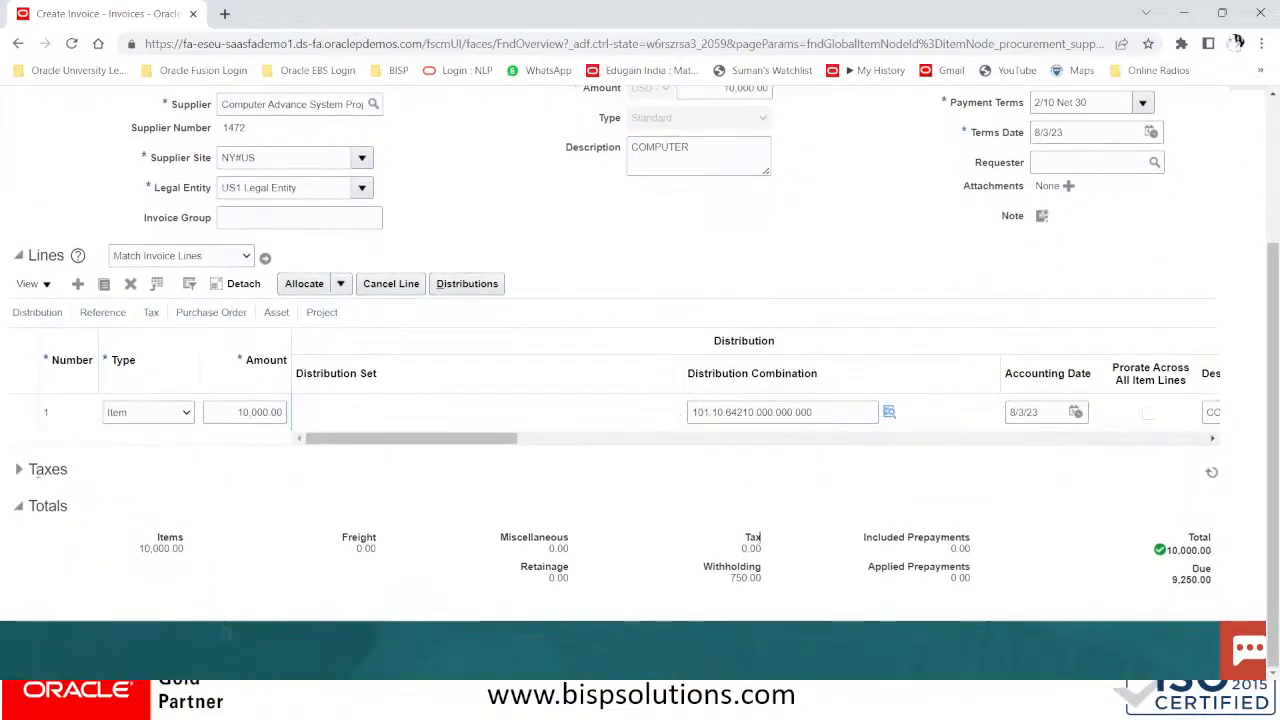
left_click(18, 469)
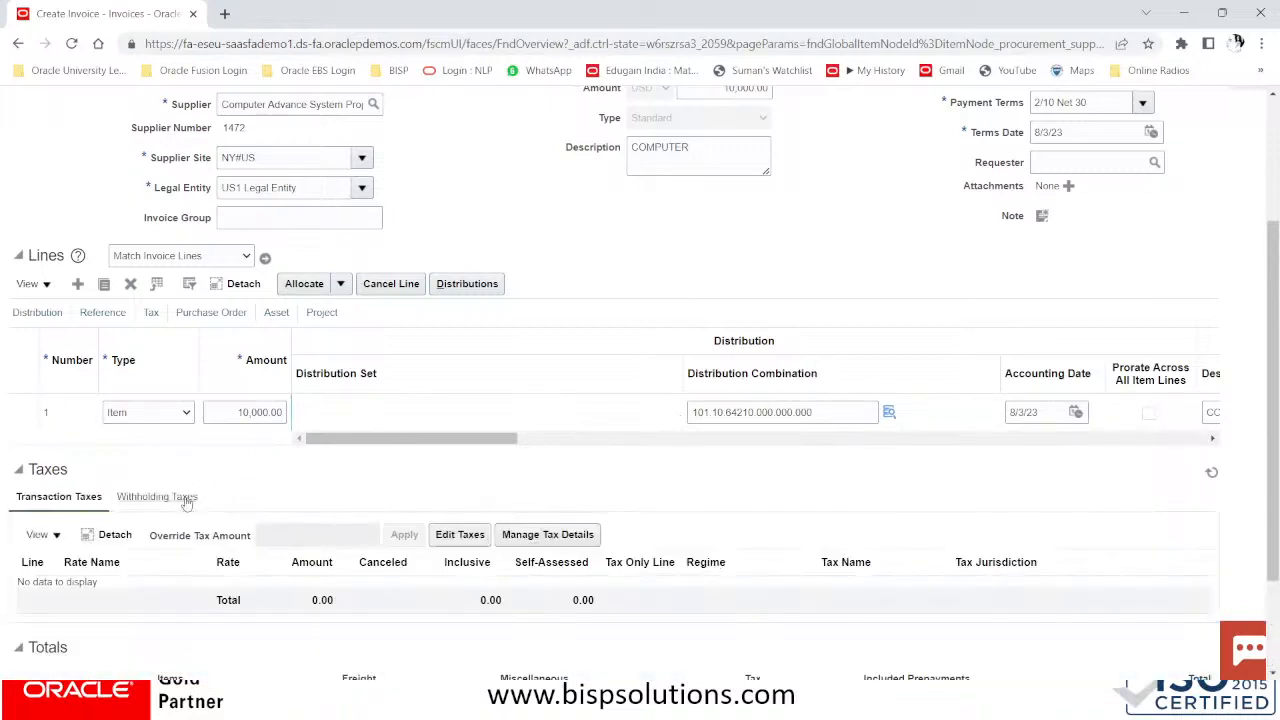
left_click(186, 500)
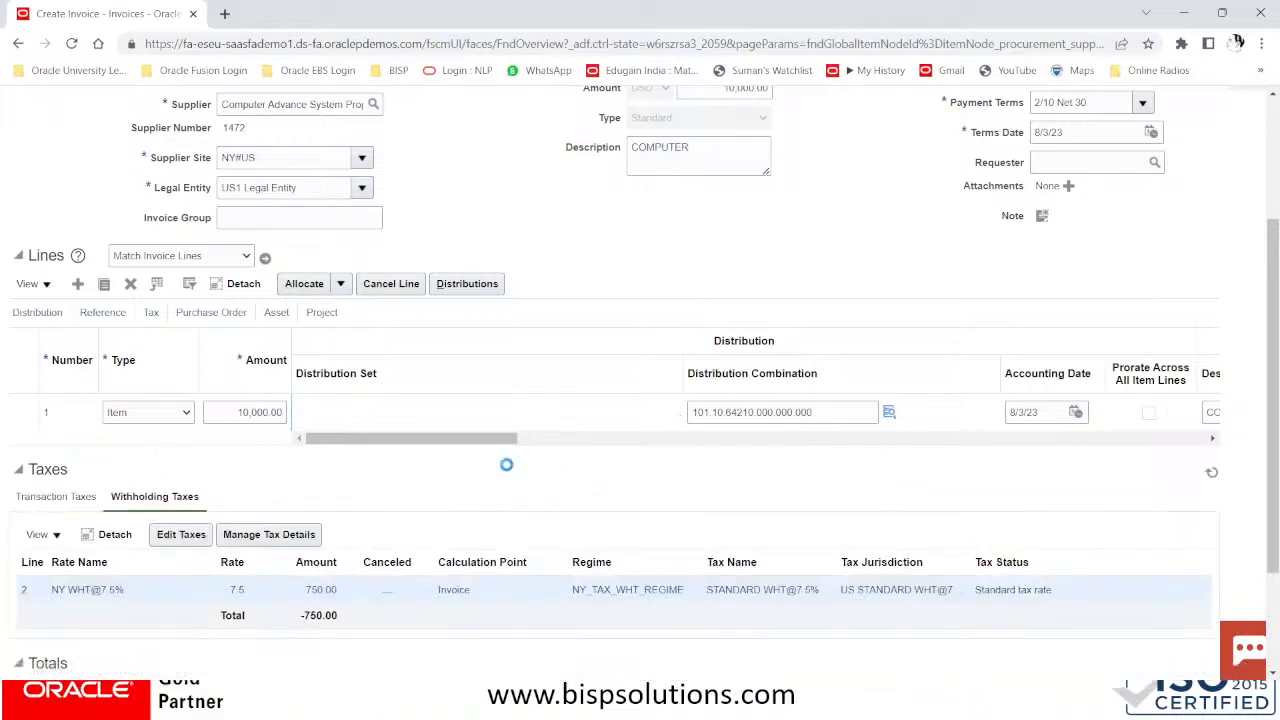
left_click(130, 590)
scroll(630, 595, "down", 2)
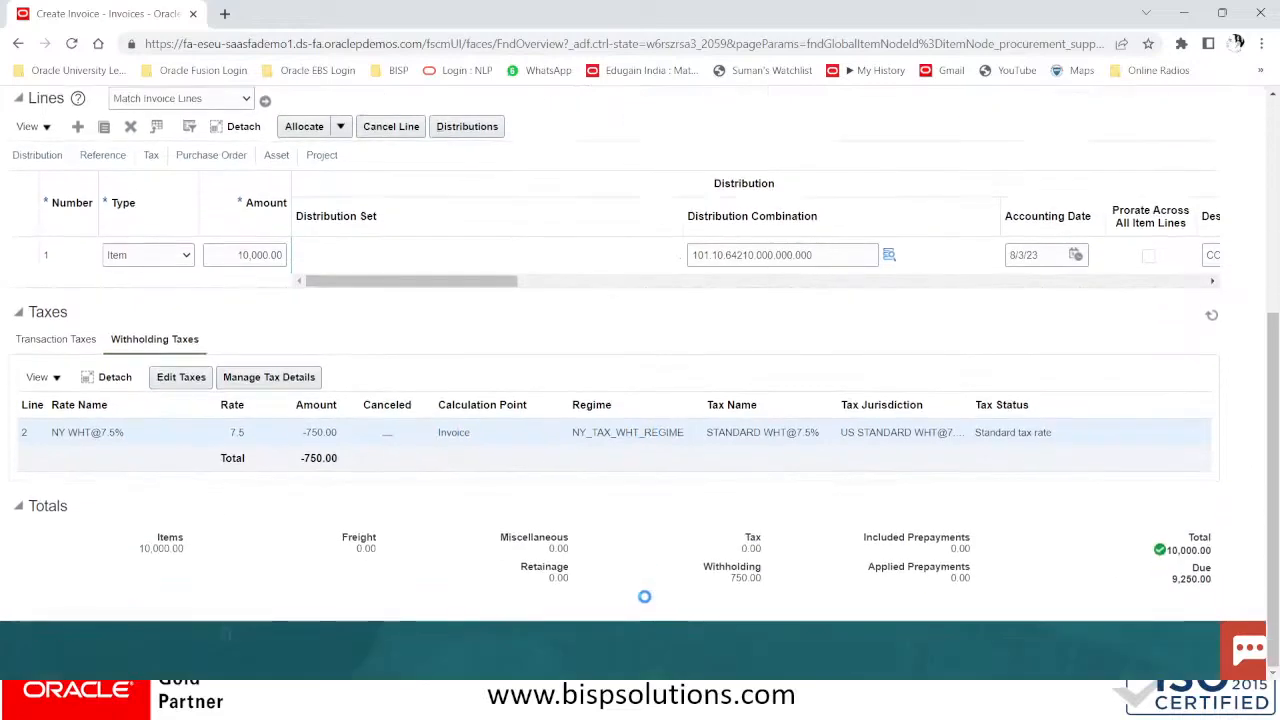
scroll(644, 596, "up", 4)
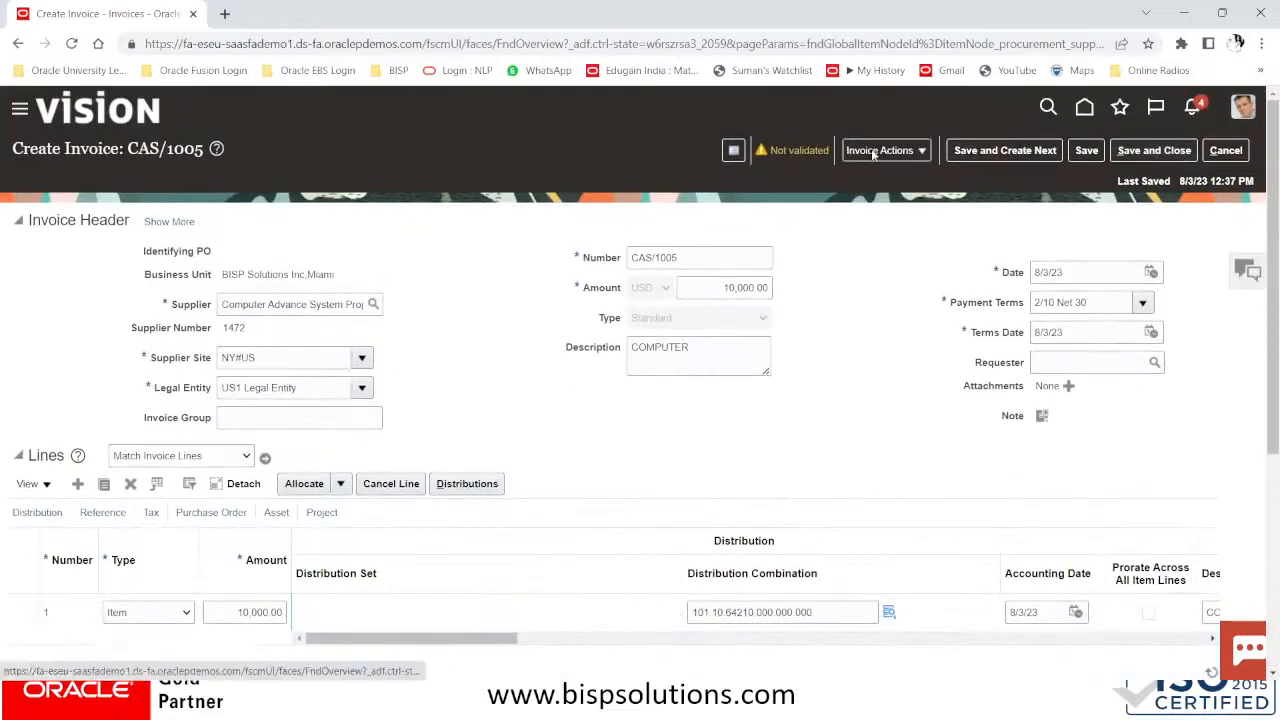
Run Validate from Invoice Actions so CAS/1005 shows status Validated with 9,250.00 due
left_click(873, 153)
left_click(882, 220)
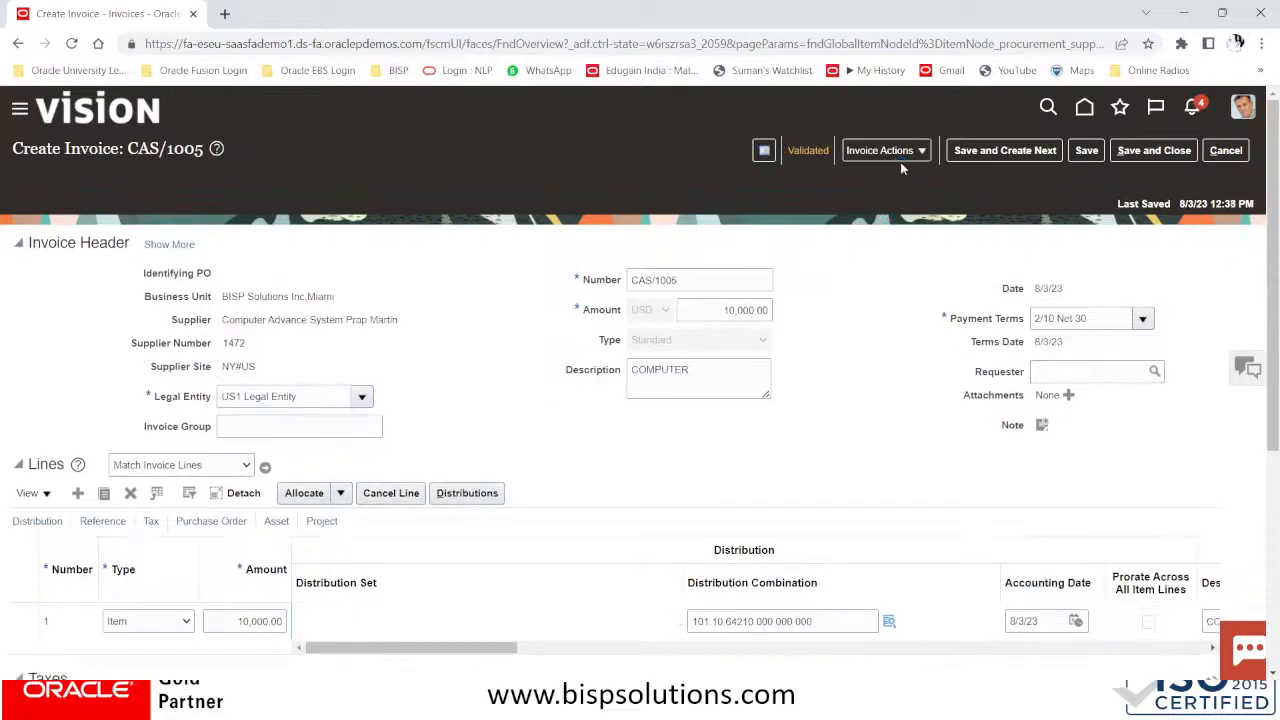
scroll(930, 470, "down", 5)
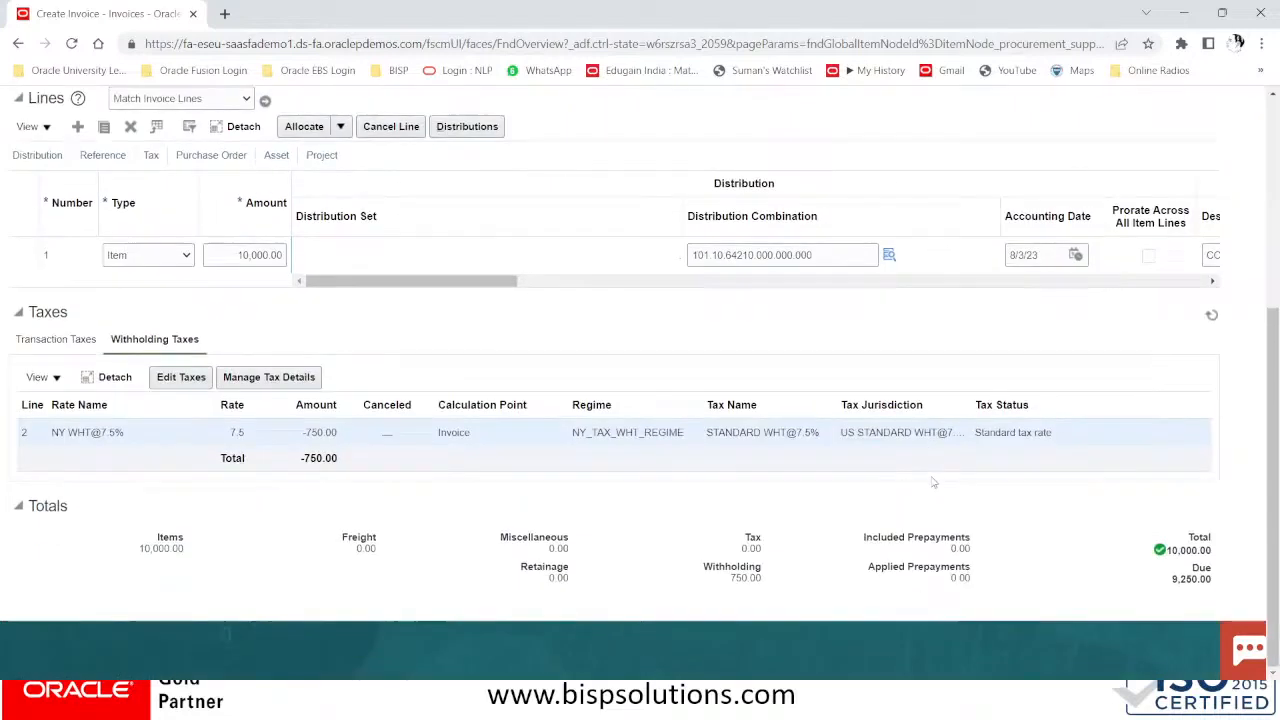
scroll(1080, 255, "up", 5)
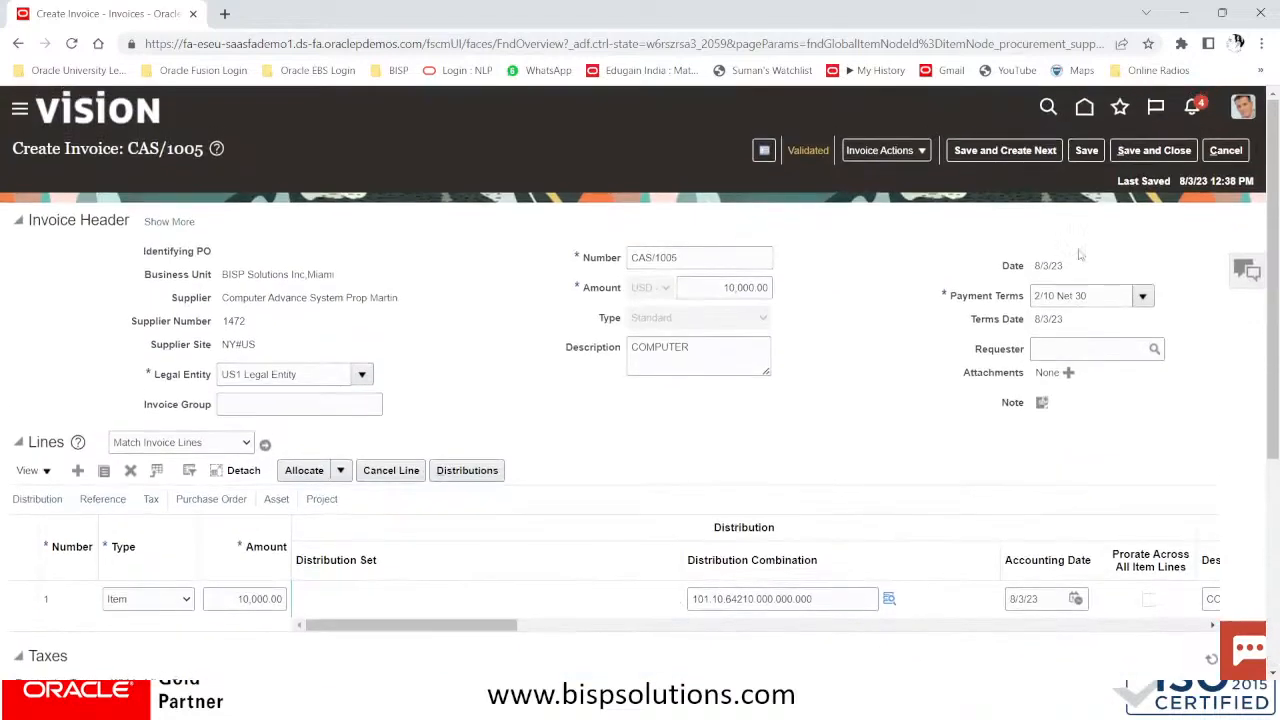
Save and close CAS/1005, then open Manage Invoices with the Search: Invoice criteria expanded
left_click(1150, 152)
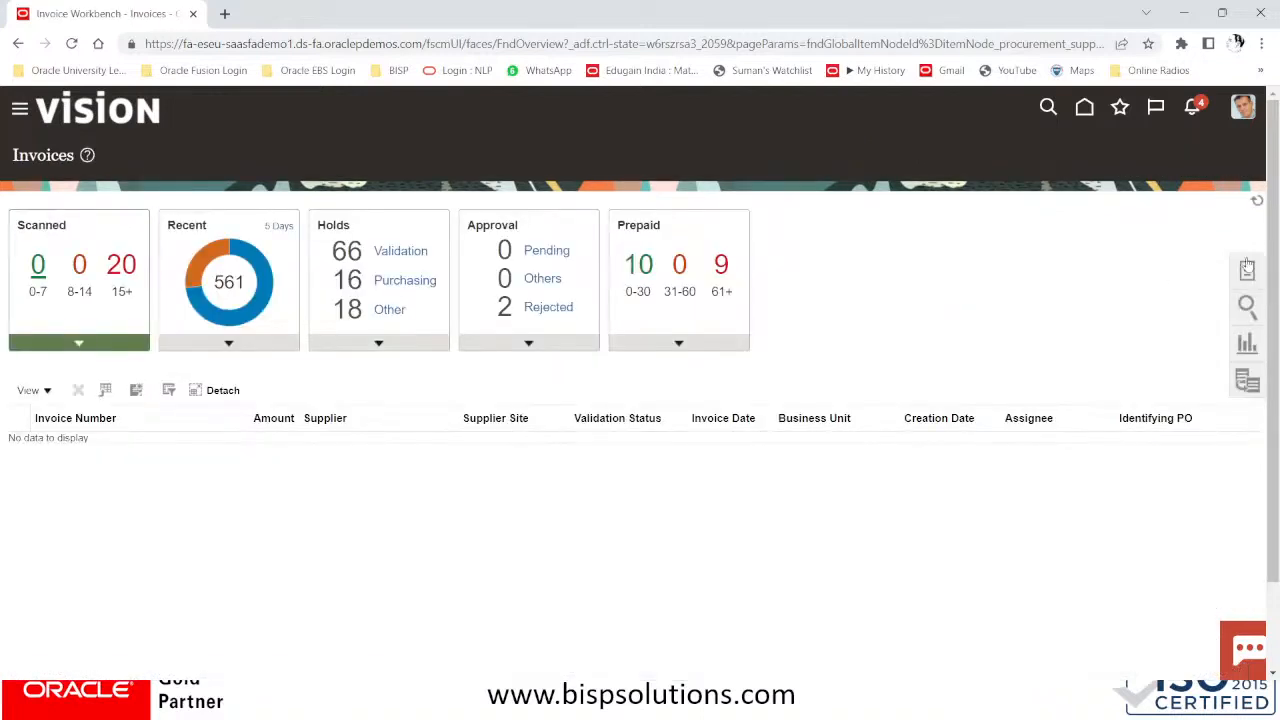
left_click(1244, 270)
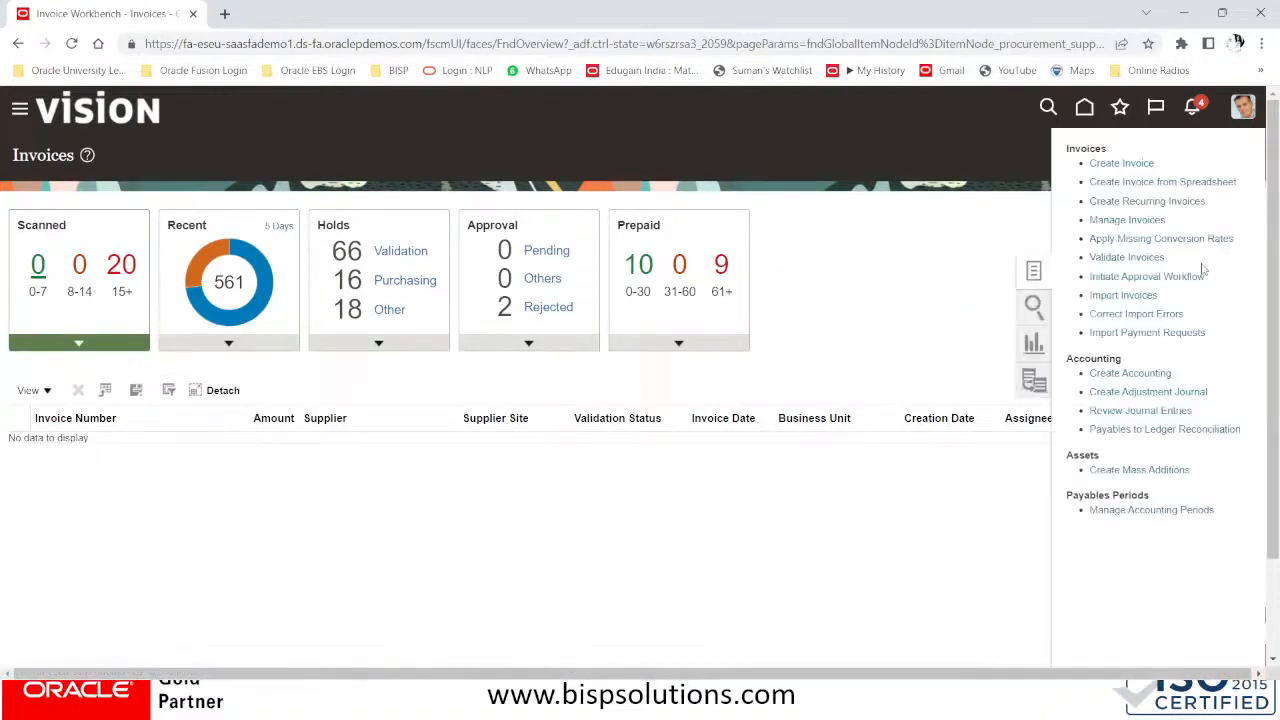
left_click(1128, 220)
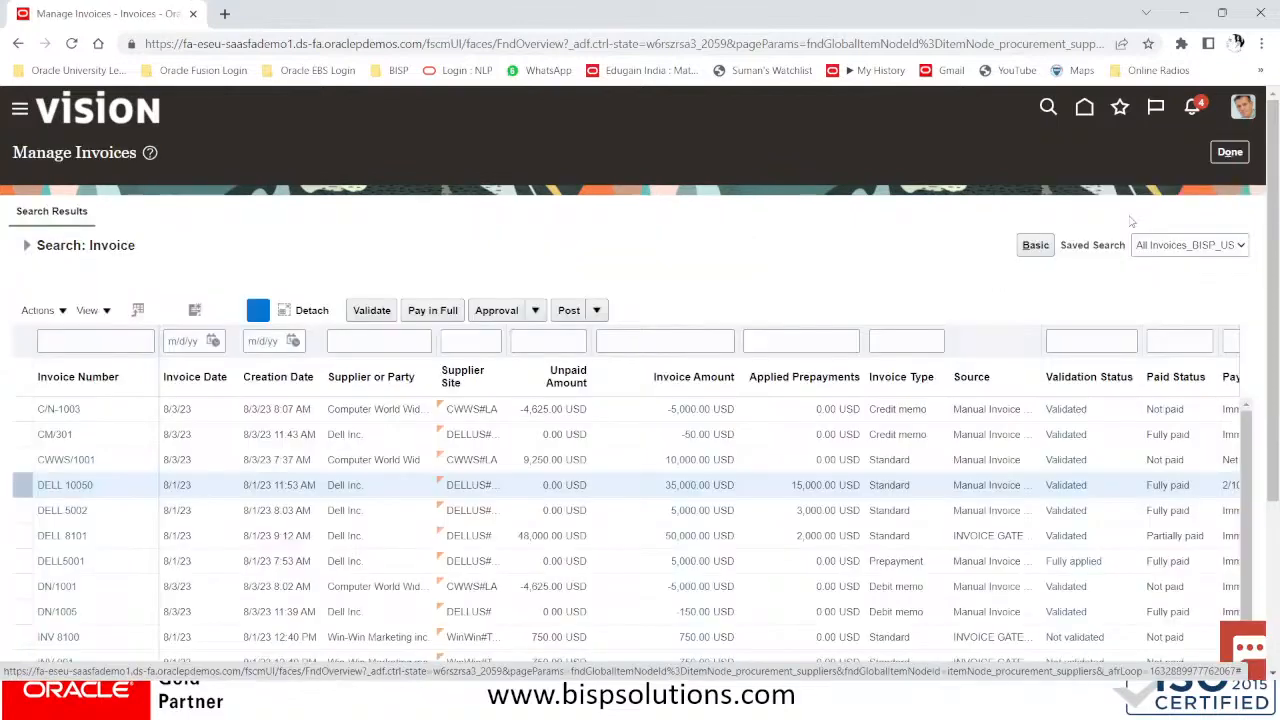
scroll(329, 321, "down", 3)
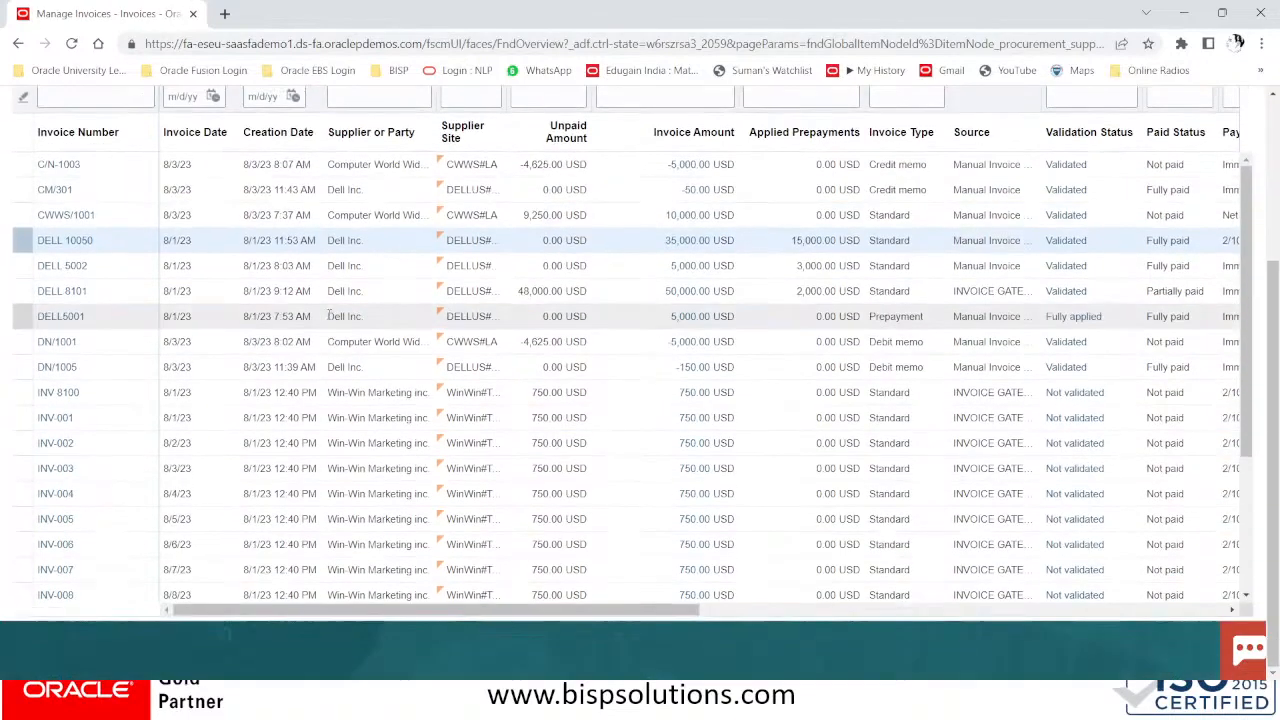
scroll(329, 321, "up", 3)
left_click(28, 237)
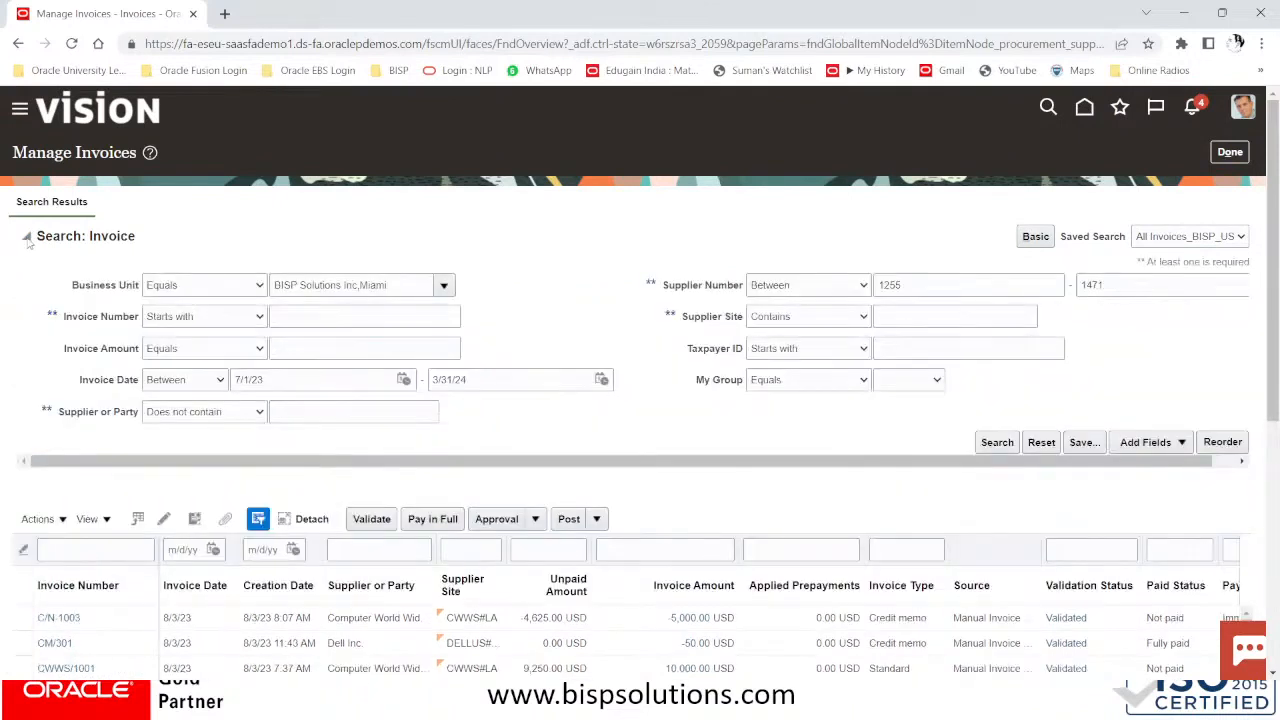
Adjust the Supplier Number limit and save All Invoices_BISP_US as default, auto-run search, replacing the old one
left_click(1137, 286)
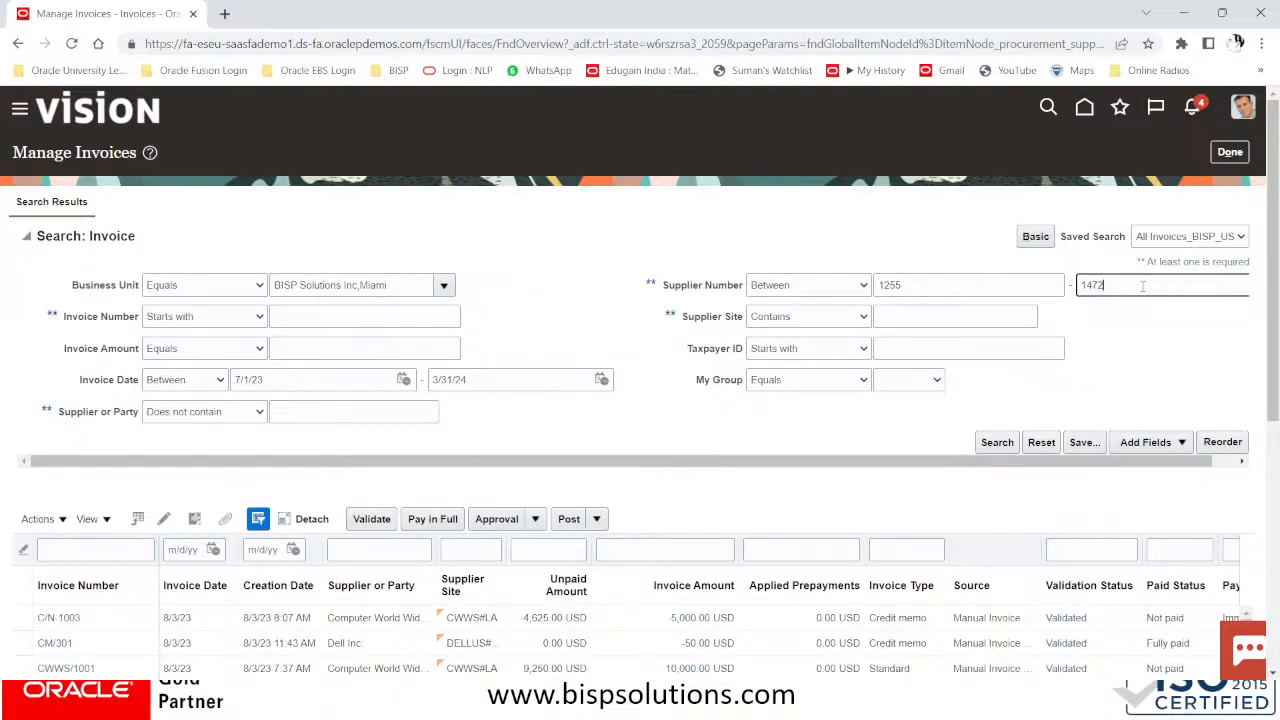
left_click(1084, 442)
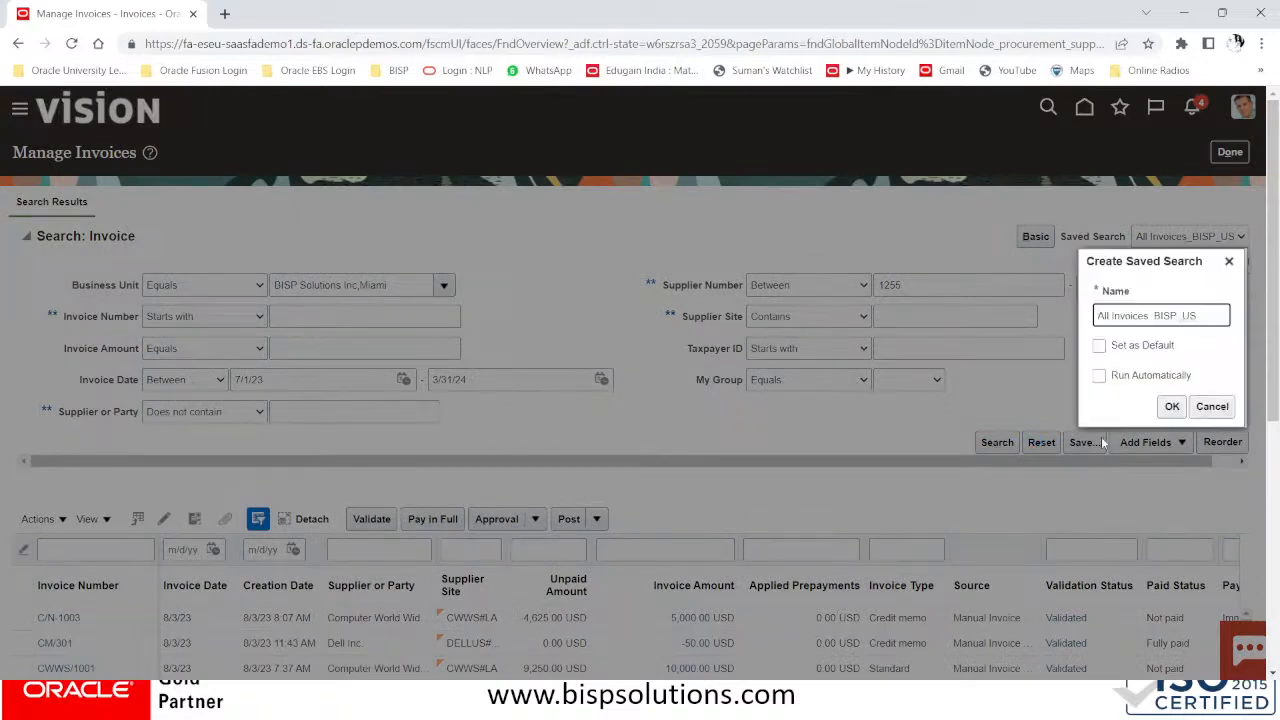
left_click(1100, 346)
left_click(1099, 375)
left_click(1172, 407)
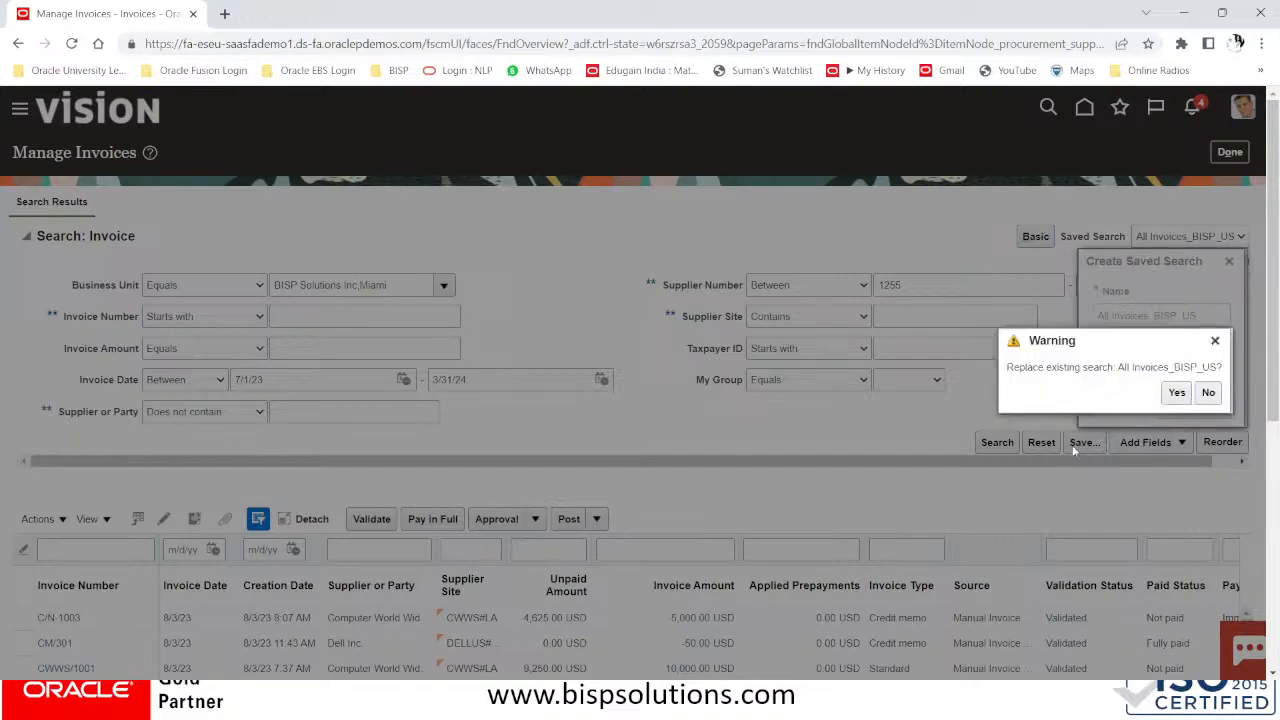
key("Return")
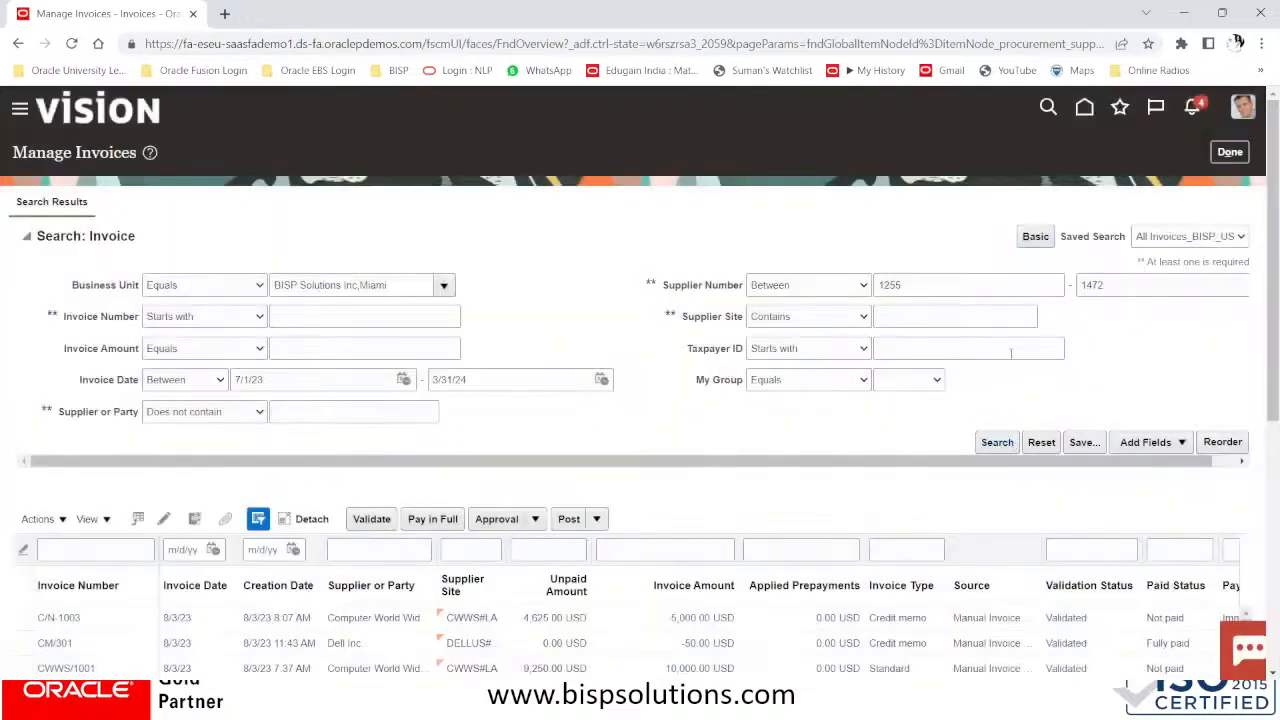
Scroll the results down to CAS/1005, listed as Validated with 9,250.00 USD unpaid
scroll(1011, 353, "down", 4)
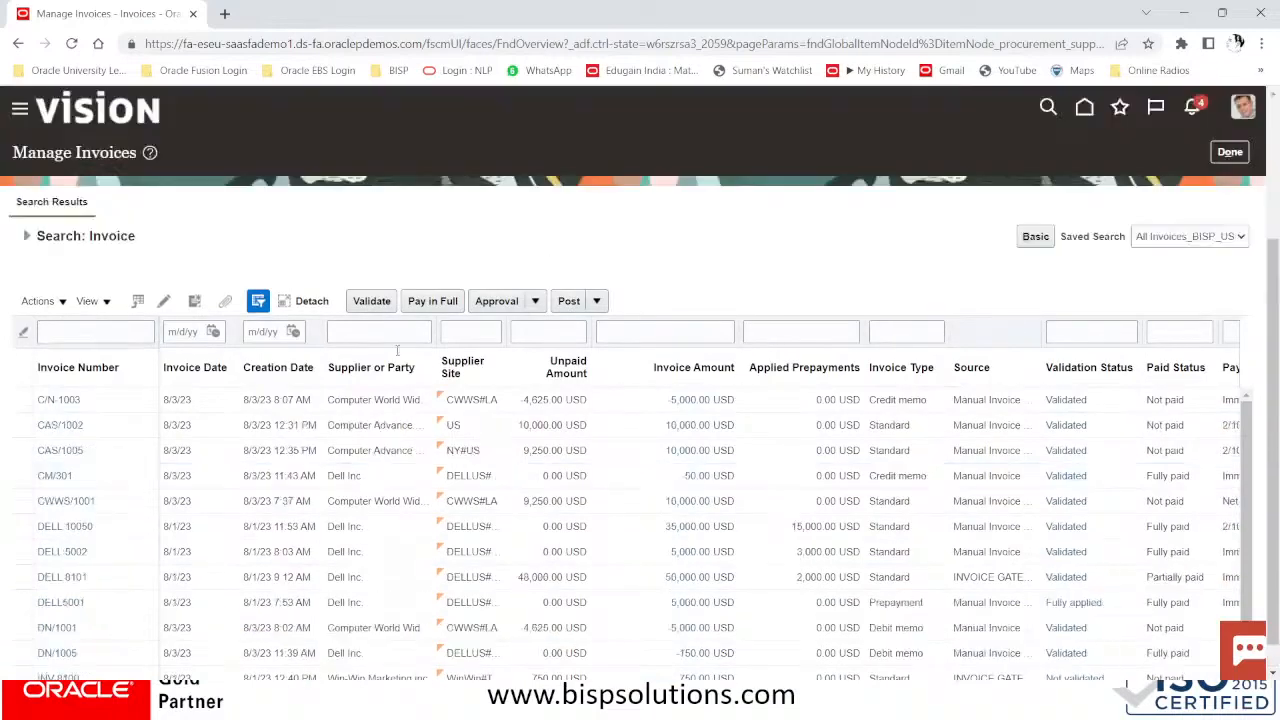
scroll(372, 401, "down", 3)
scroll(371, 401, "down", 3)
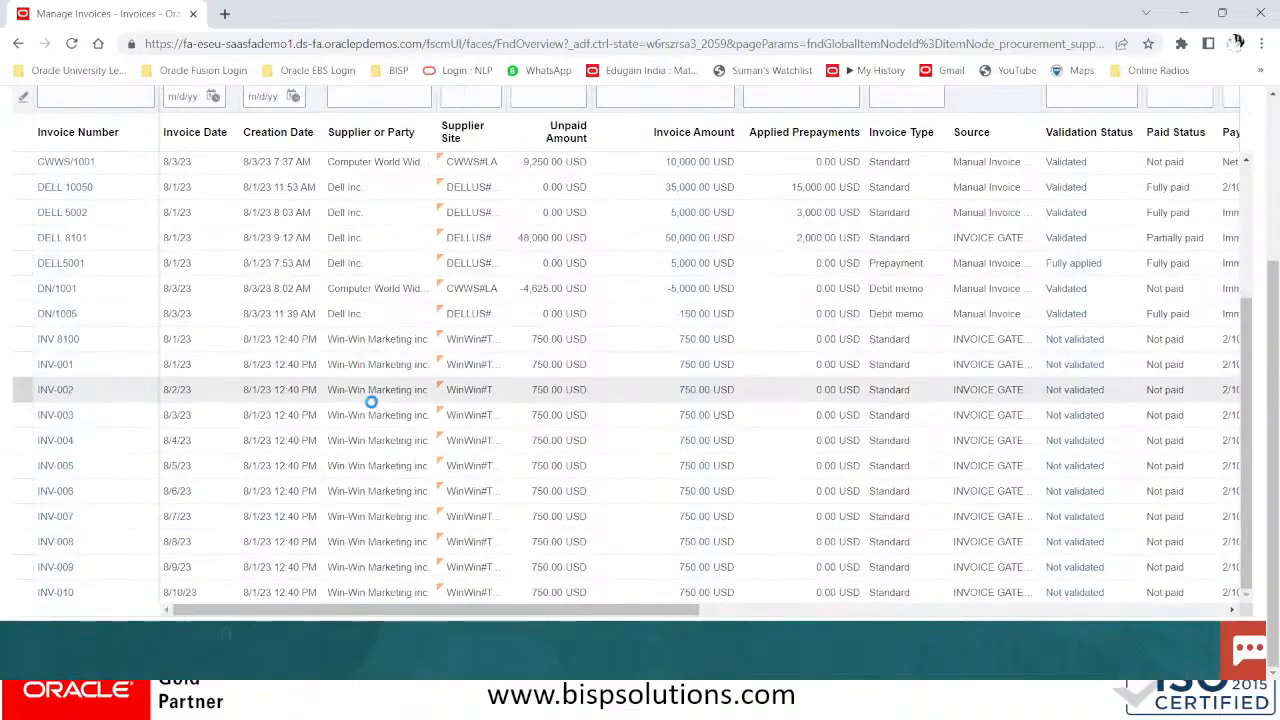
scroll(371, 401, "up", 6)
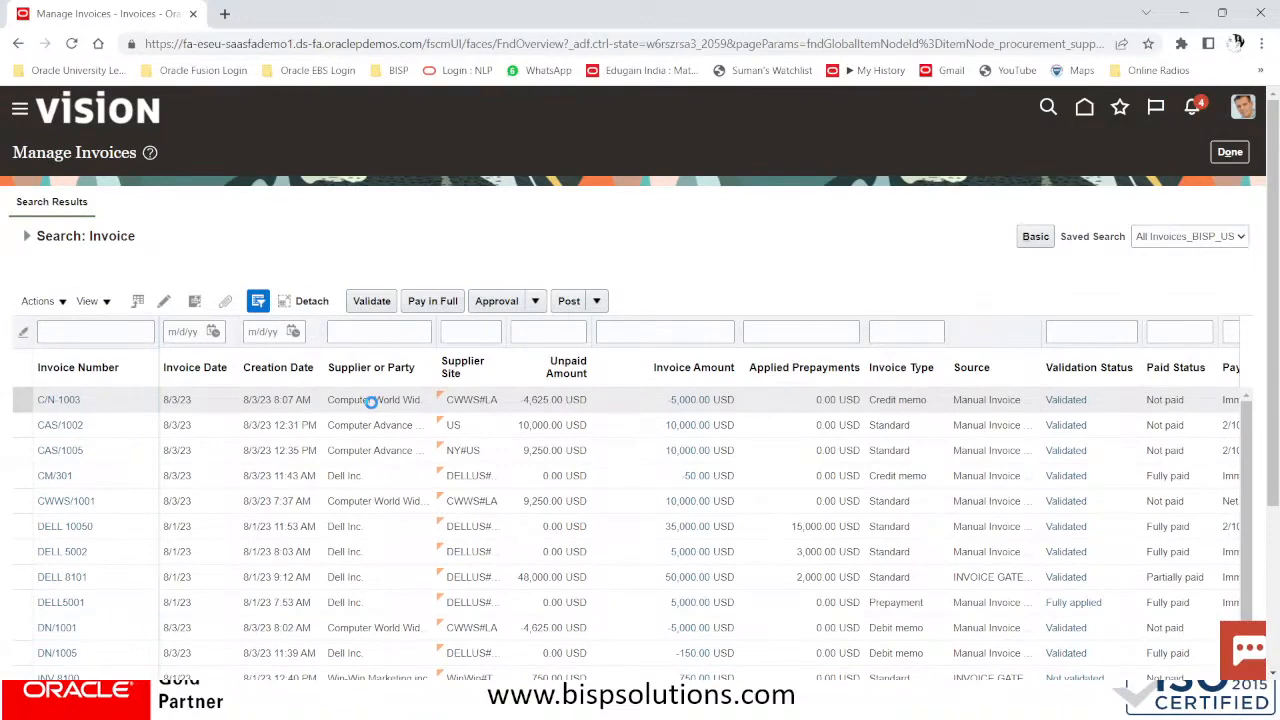
scroll(371, 401, "down", 6)
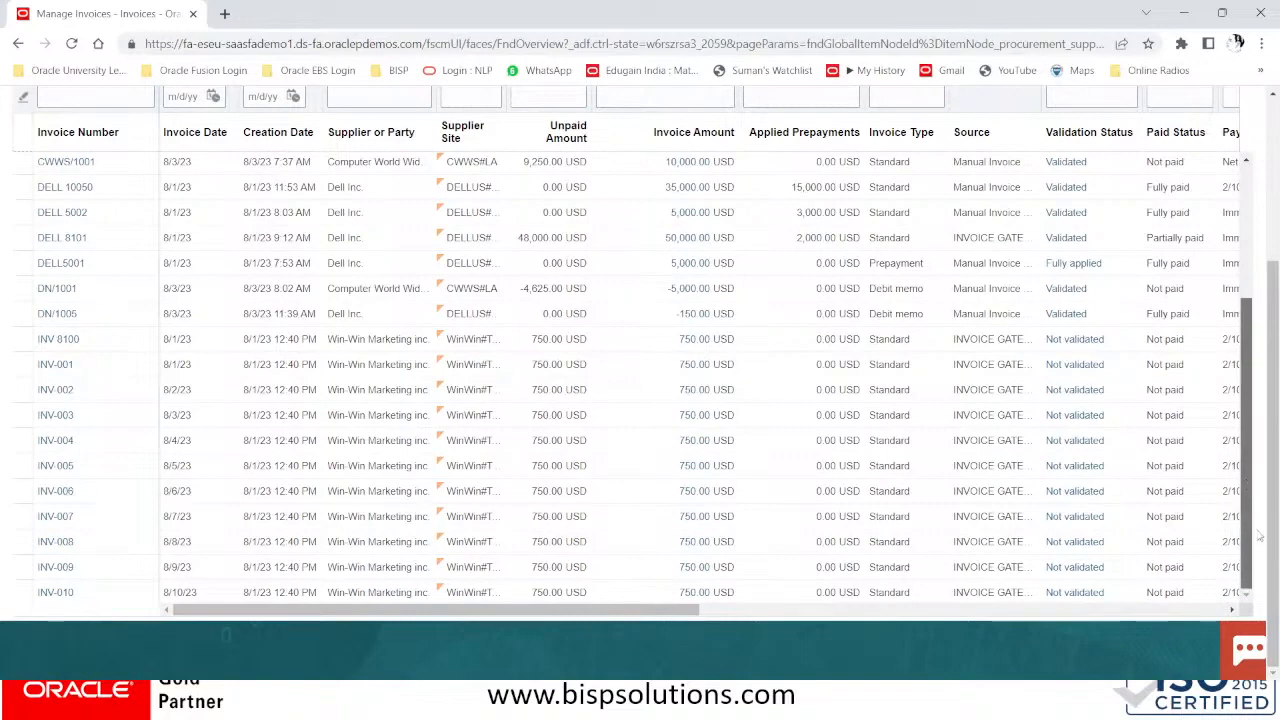
scroll(1258, 533, "up", 3)
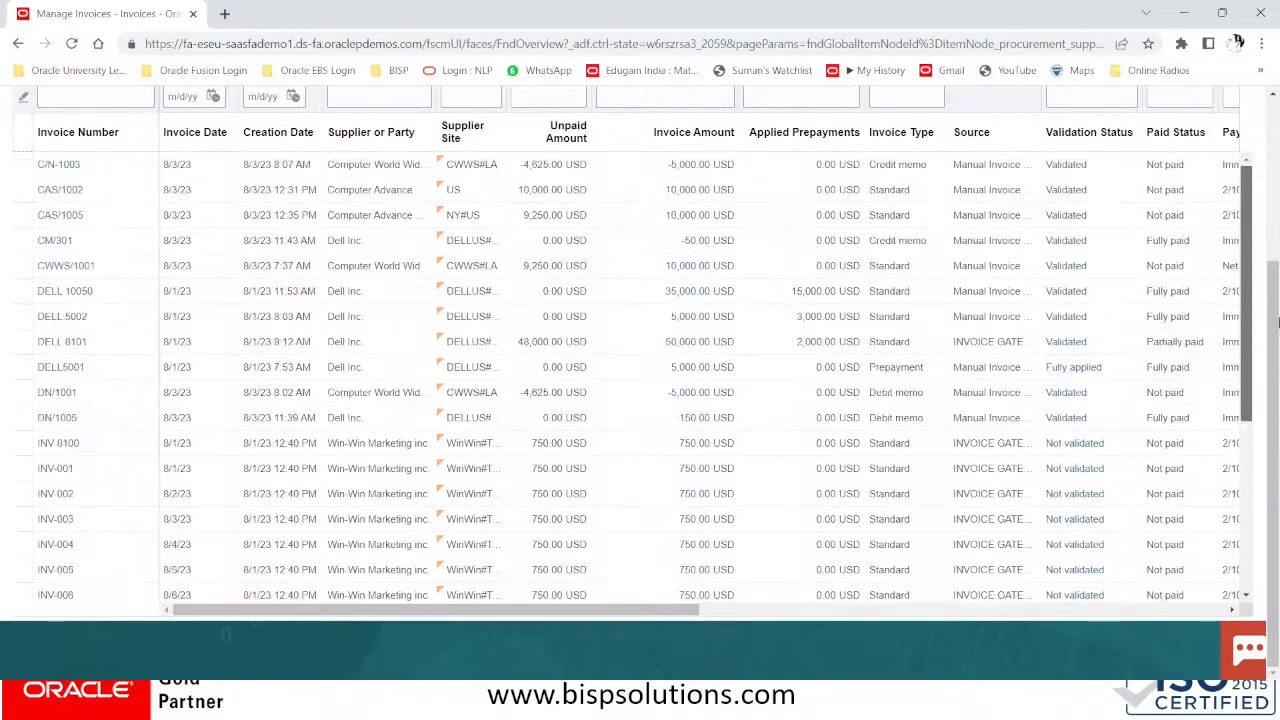
scroll(570, 245, "down", 1)
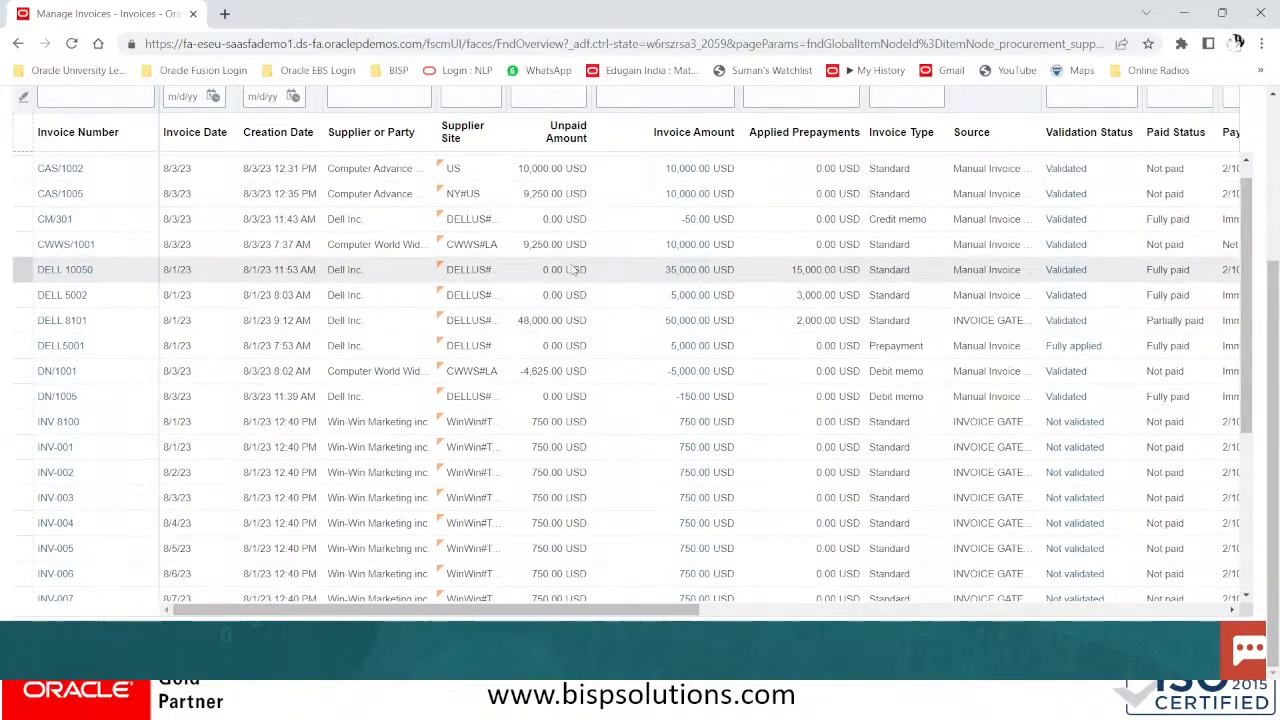
scroll(573, 268, "down", 5)
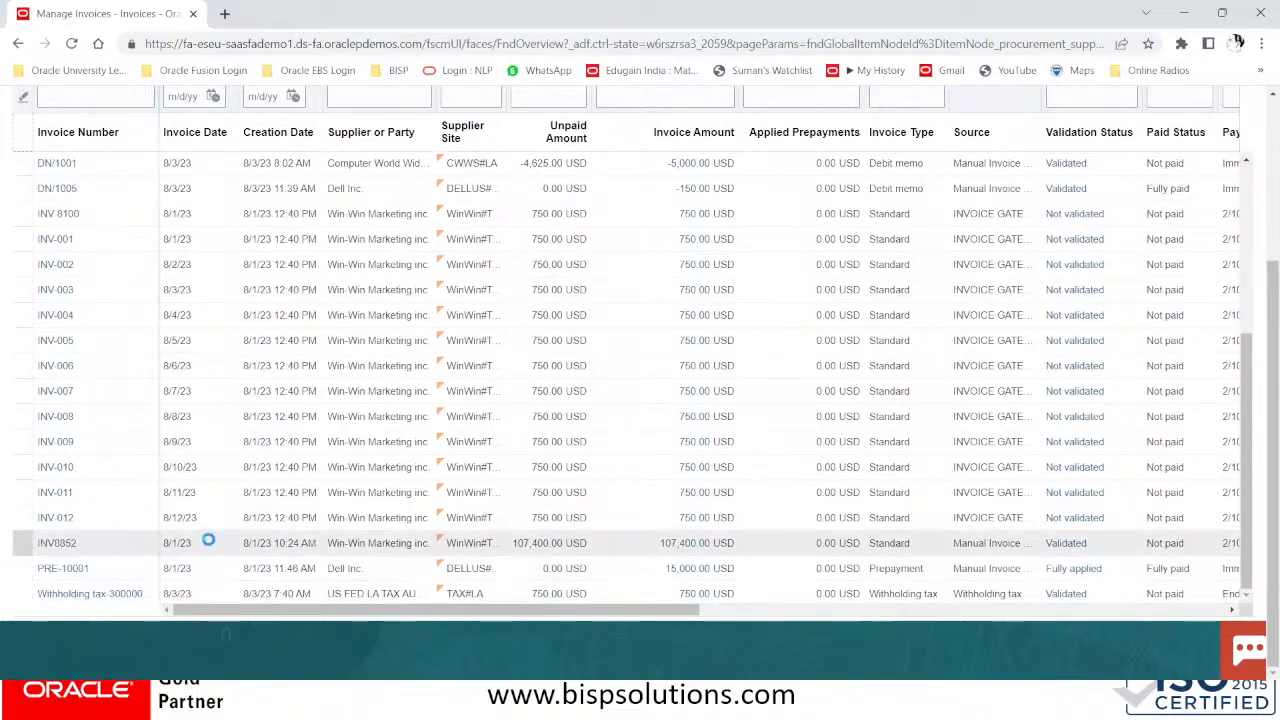
Filter the results' Supplier or Party column by WHI, which returns no invoices
scroll(212, 539, "up", 5)
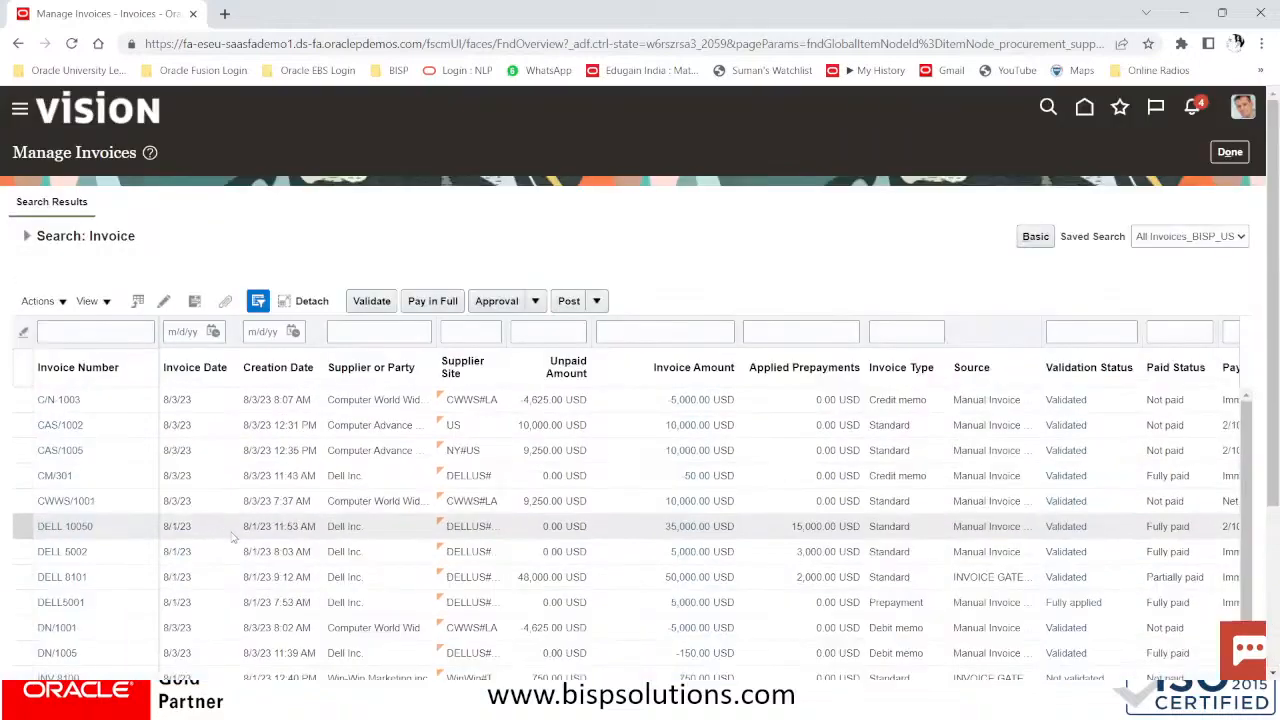
left_click(375, 336)
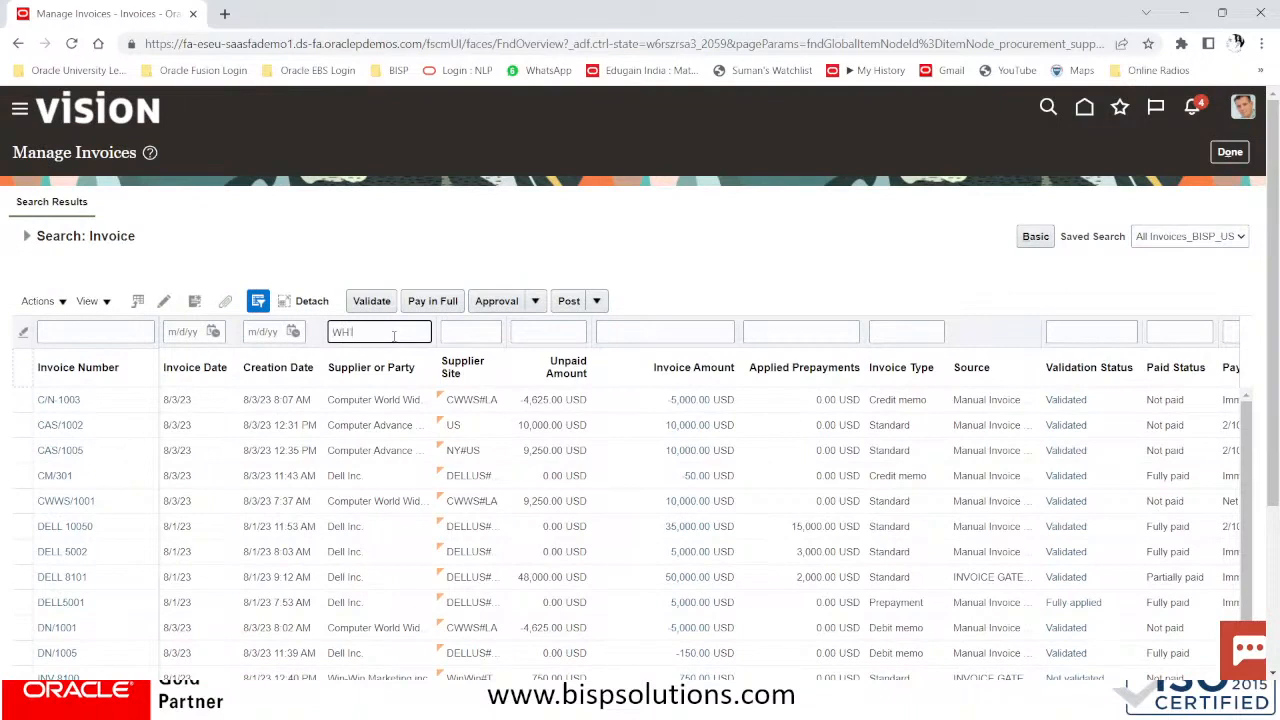
type("WHI")
key("Return")
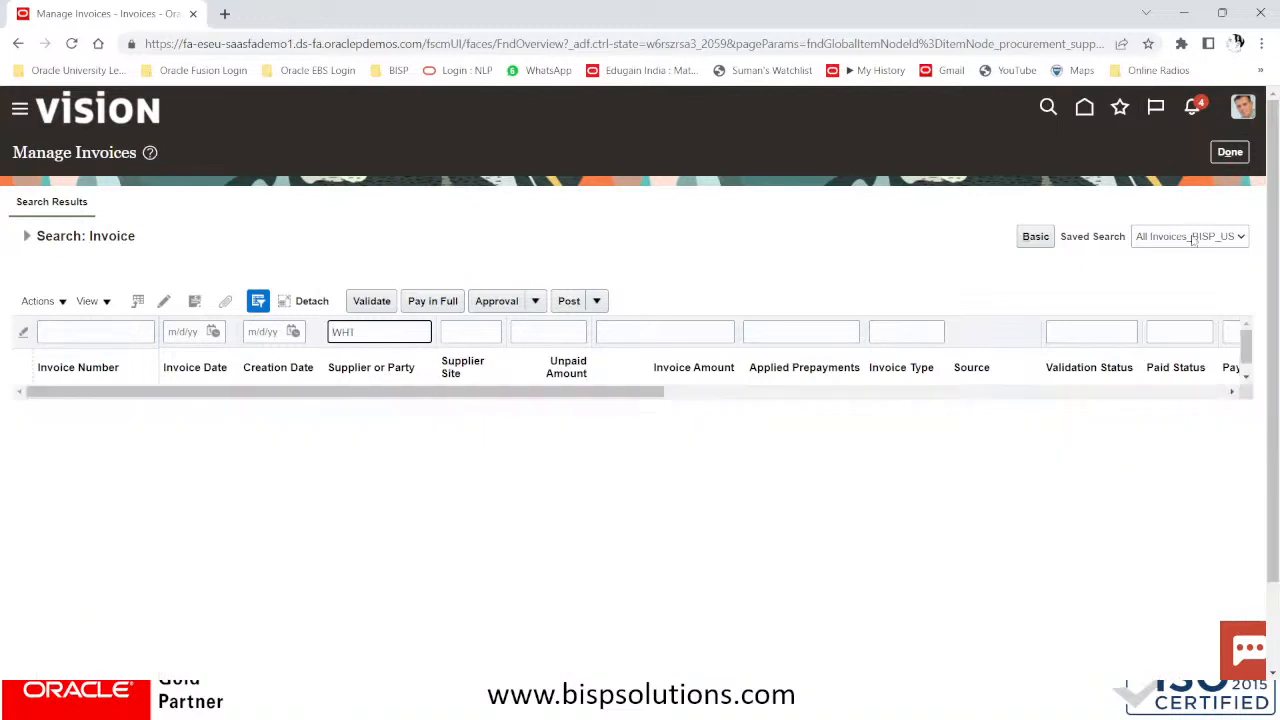
Leave the page and reopen Manage Invoices from Tasks, showing the full All Invoices_BISP_US list
left_click(1230, 152)
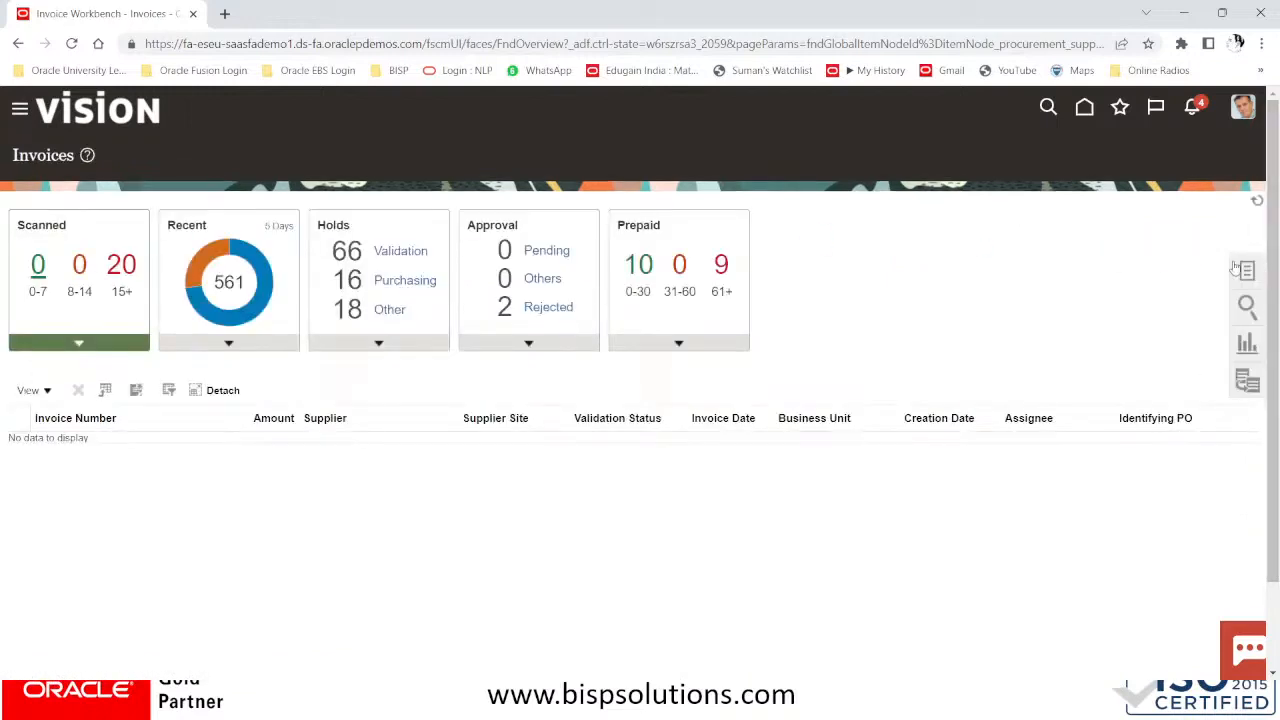
left_click(1247, 270)
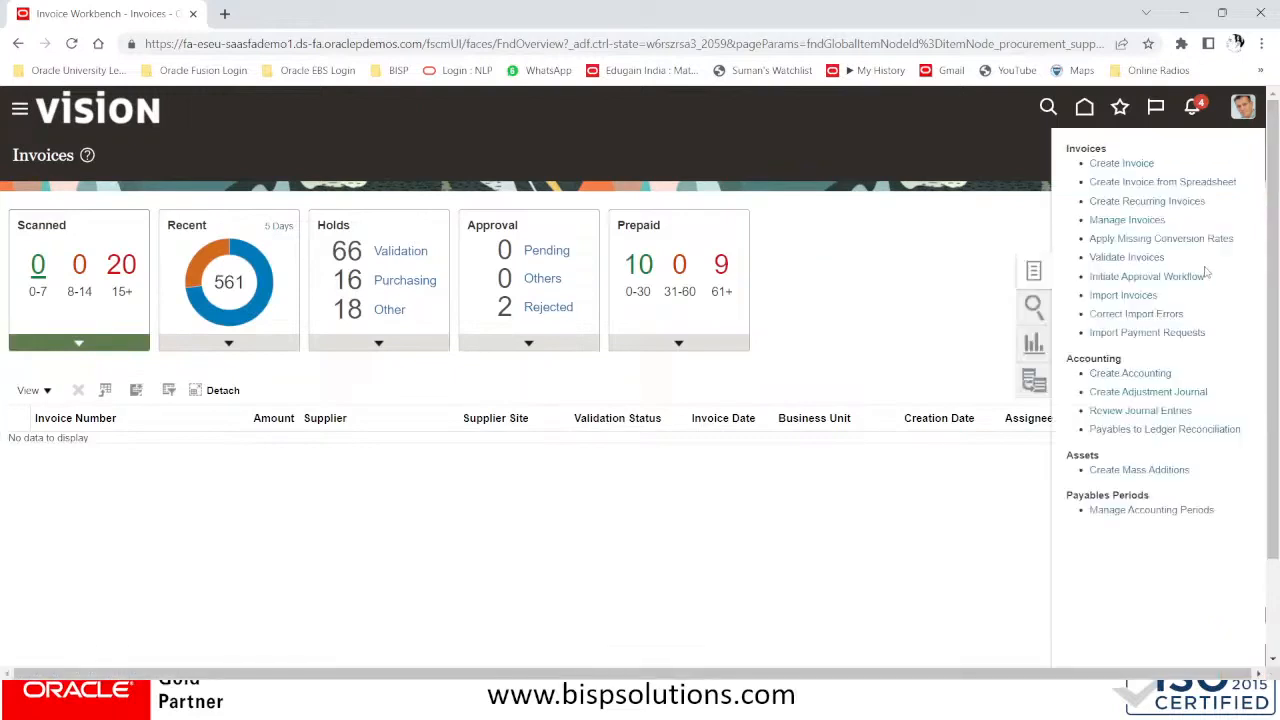
left_click(1097, 220)
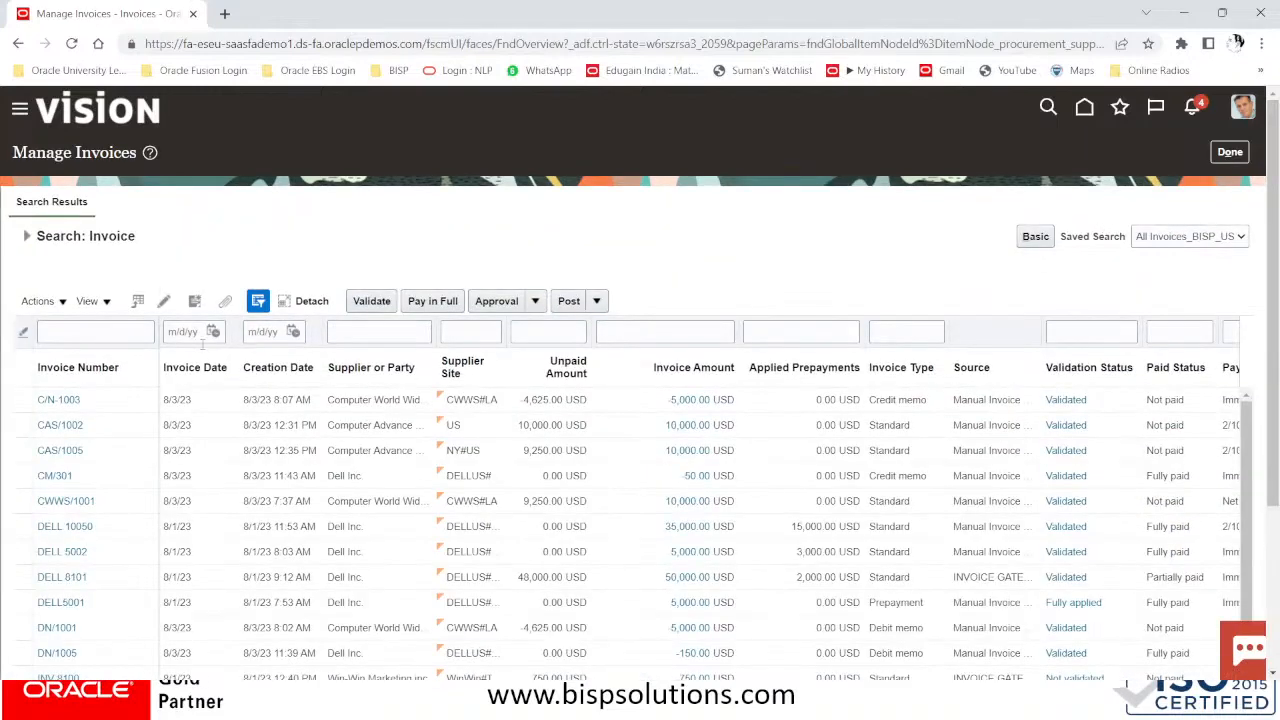
scroll(450, 365, "down", 3)
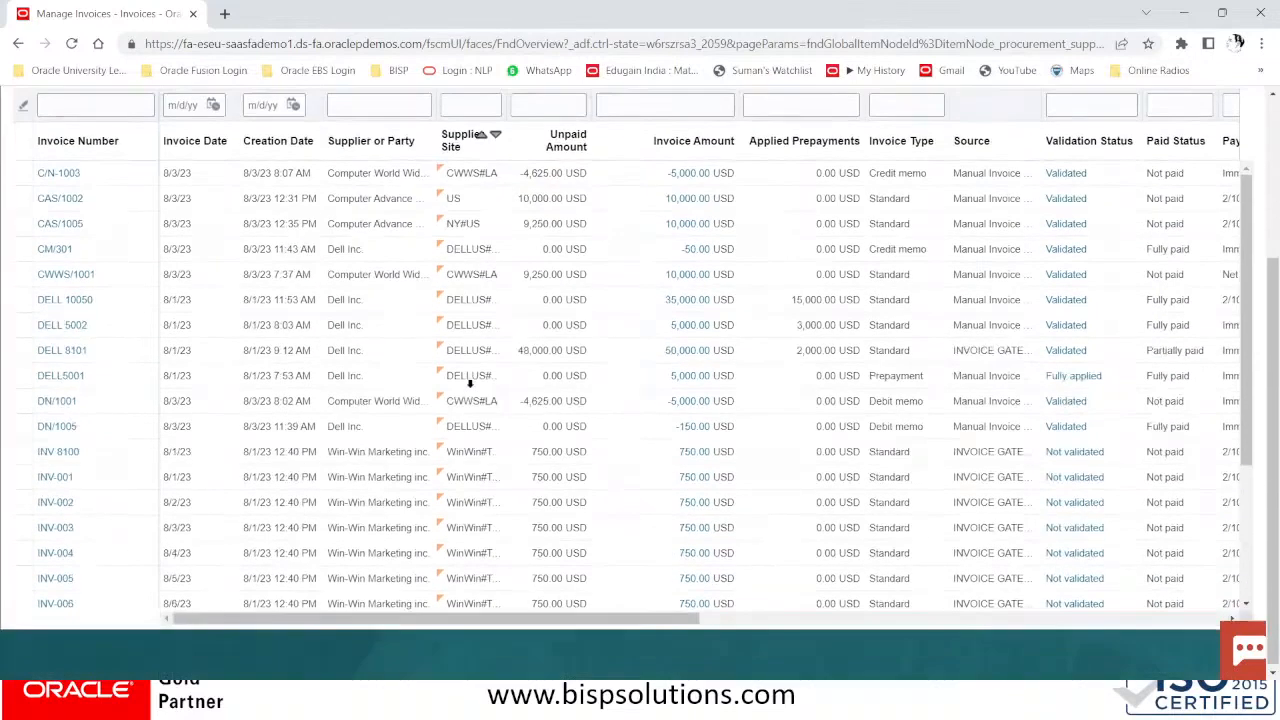
scroll(675, 248, "up", 3)
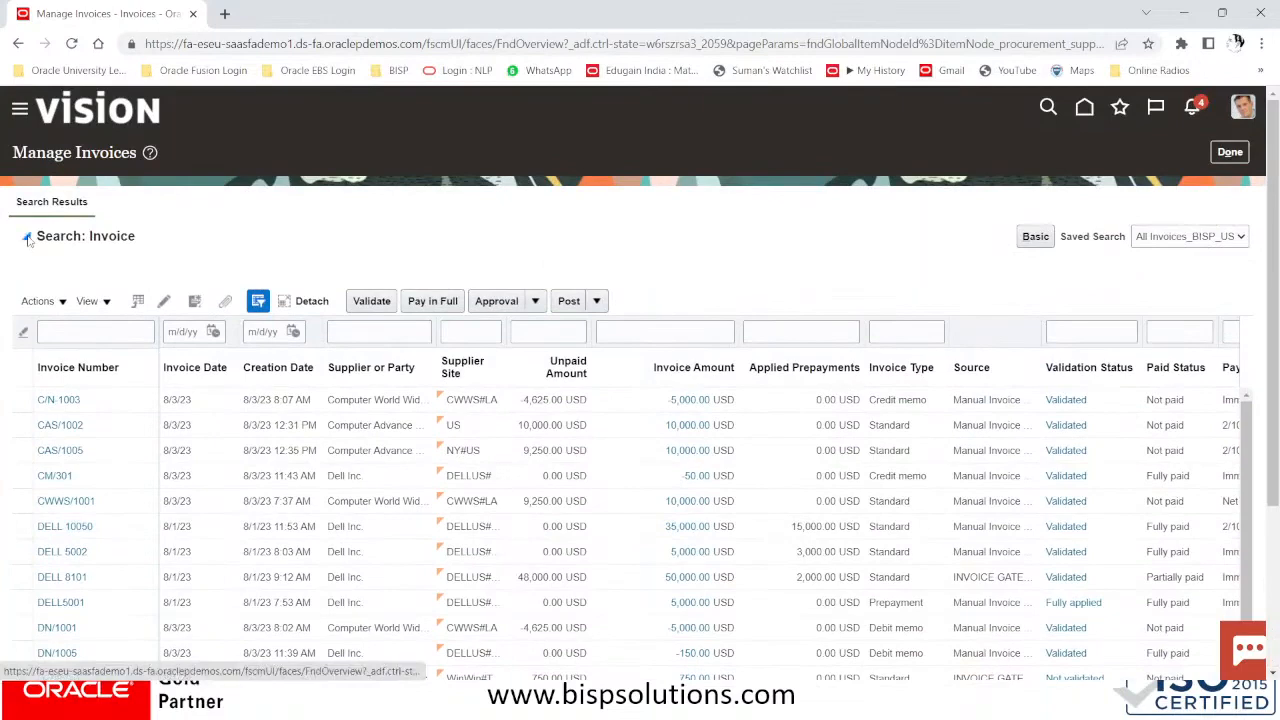
Expand the search criteria and set the Supplier or Party operator to Starts with
left_click(28, 238)
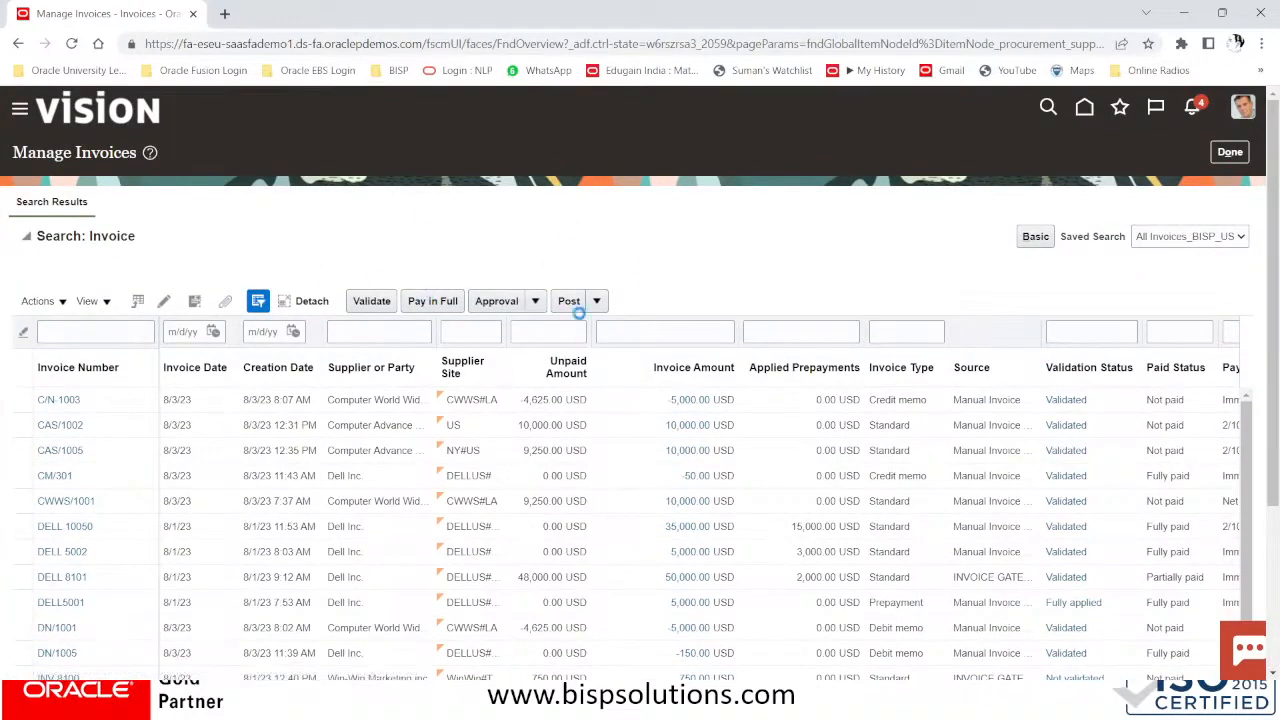
left_click(334, 410)
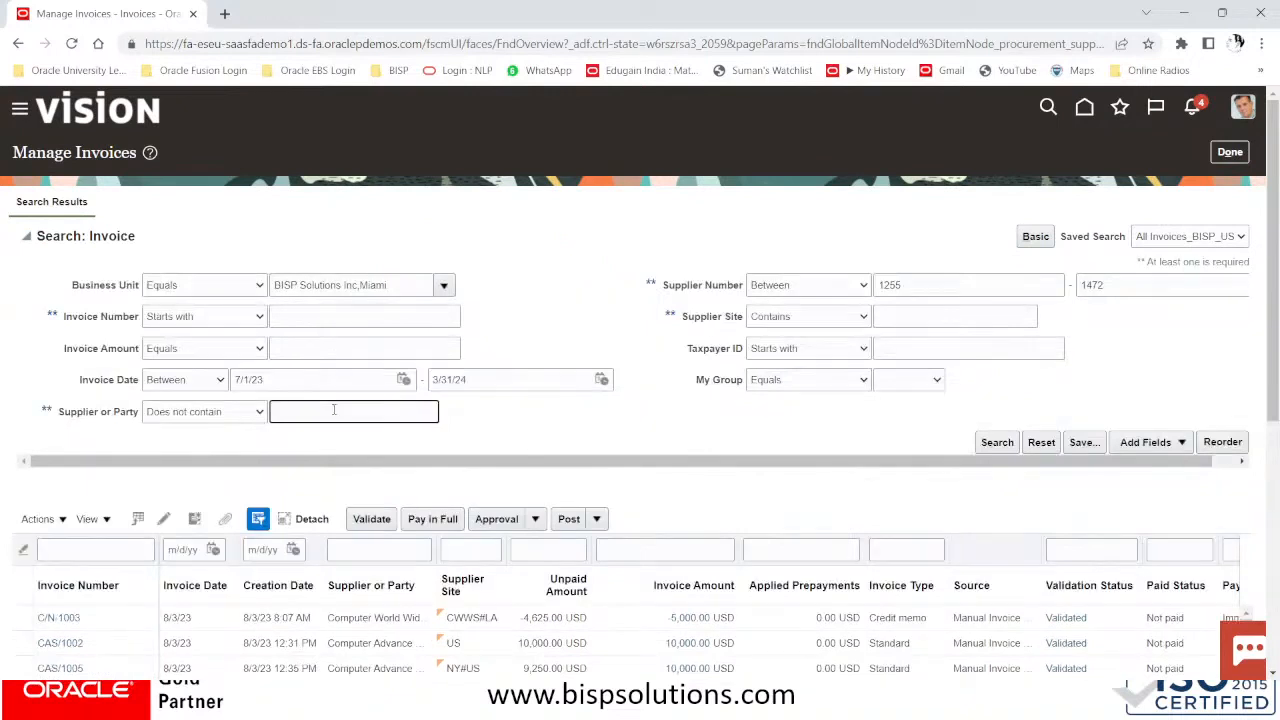
left_click(233, 412)
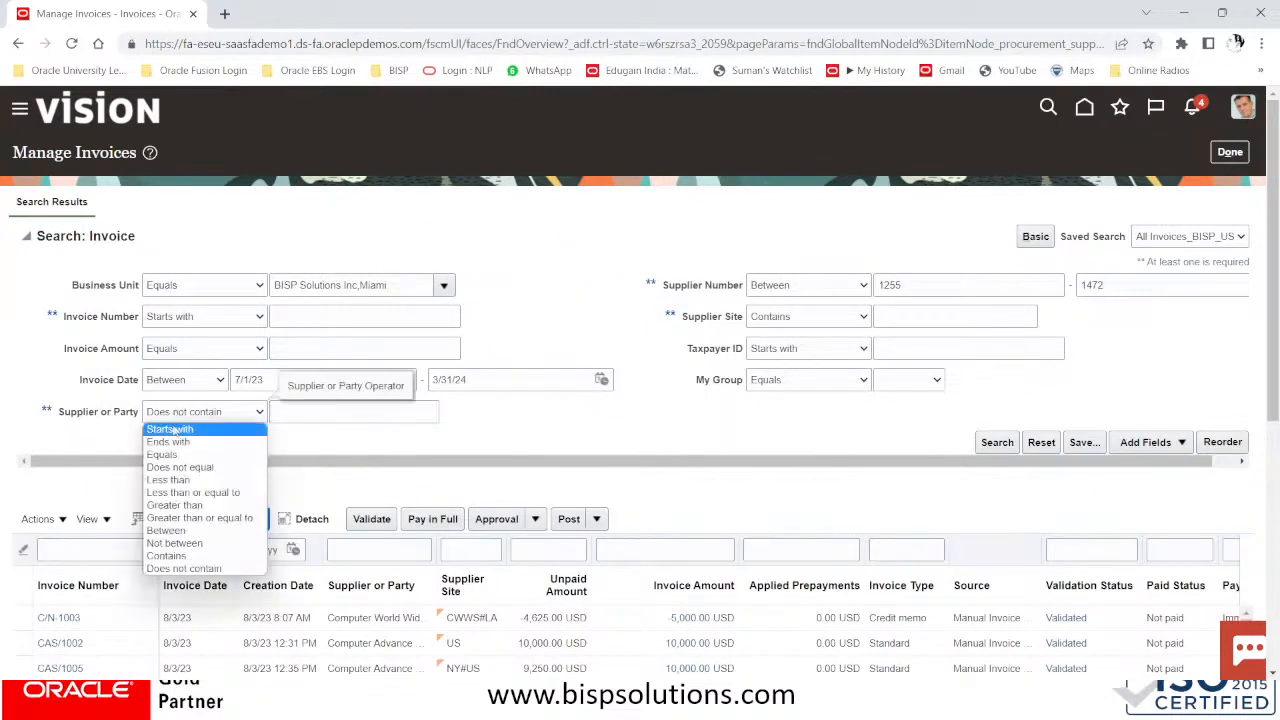
left_click(172, 430)
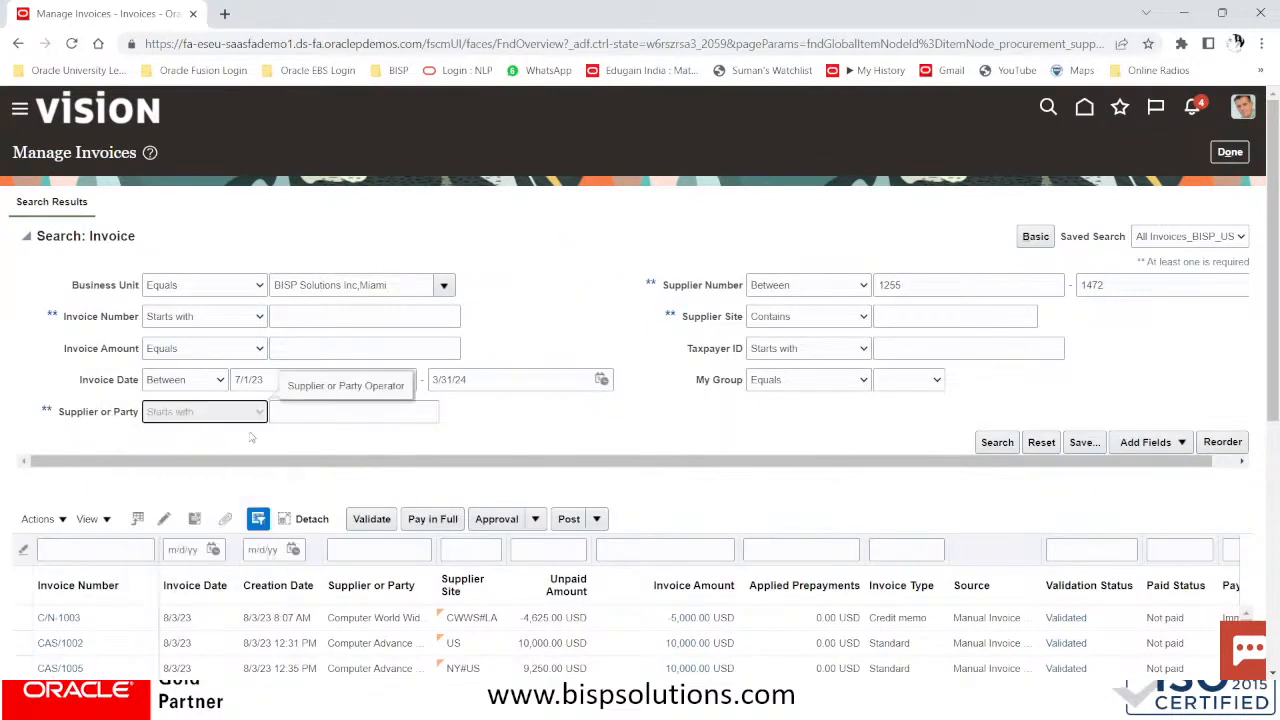
left_click(320, 410)
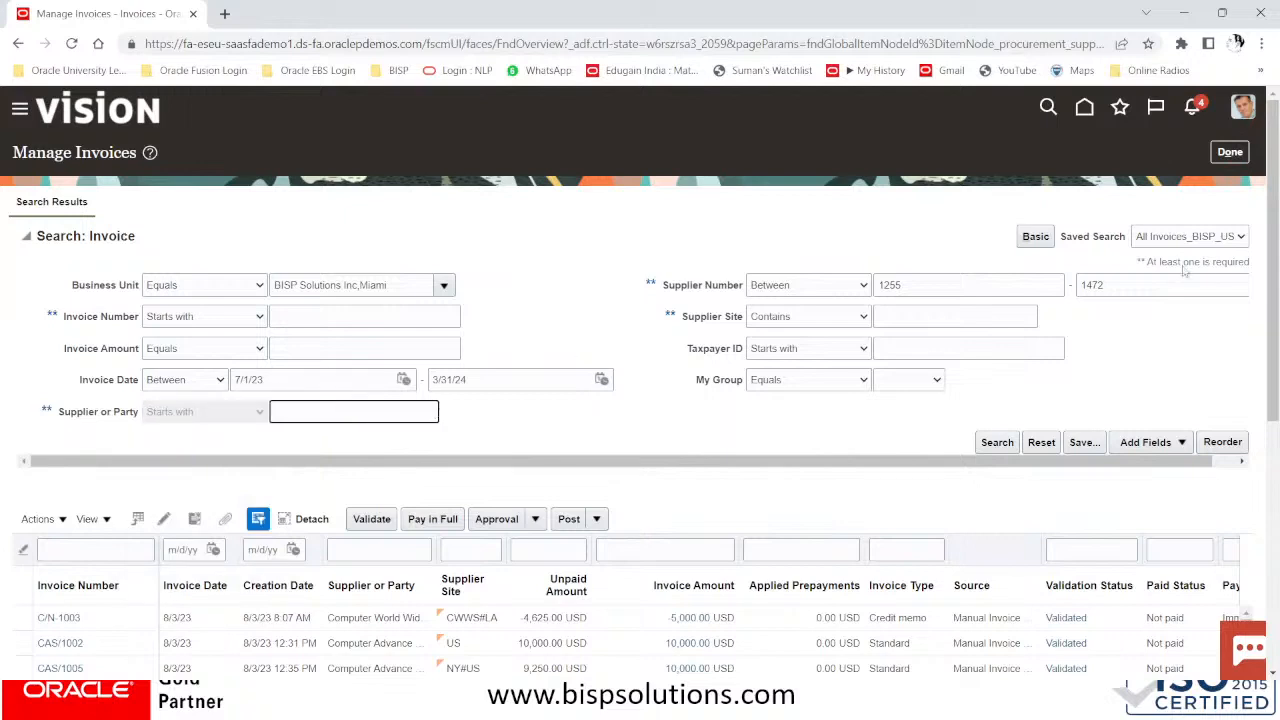
Set Supplier Number to Starts with and delete the old value 1255
left_click(855, 285)
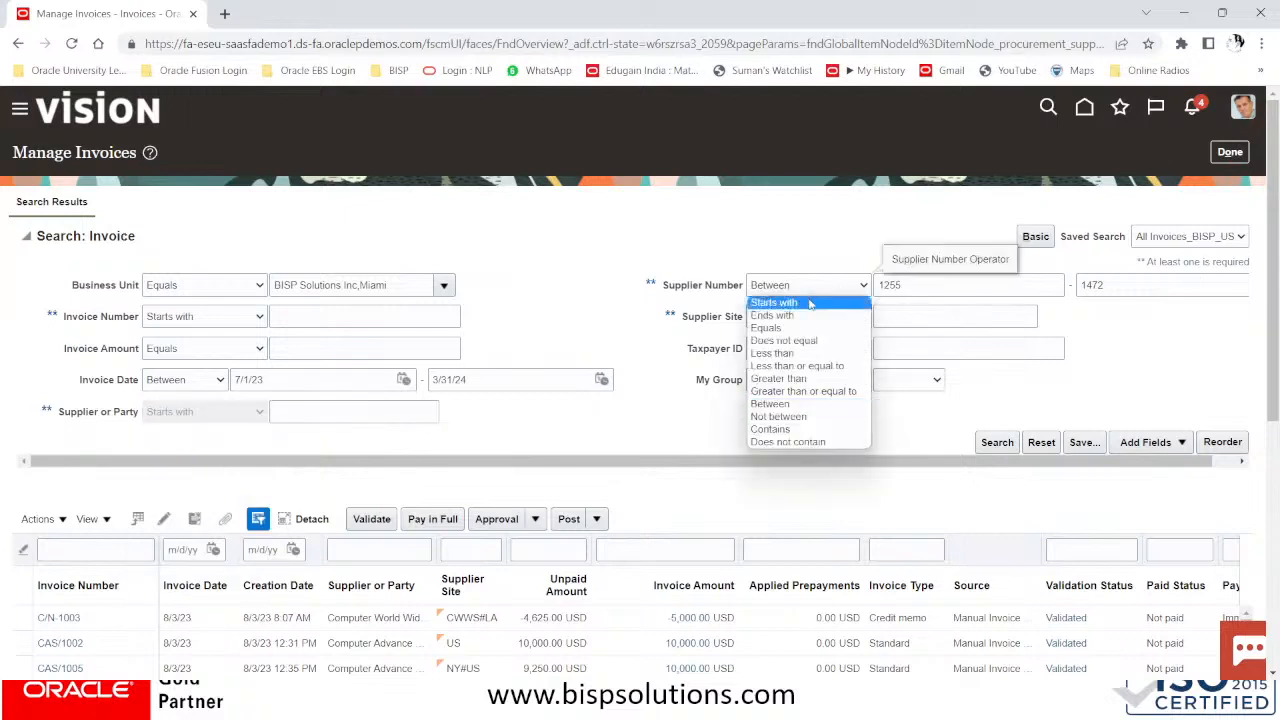
left_click(810, 300)
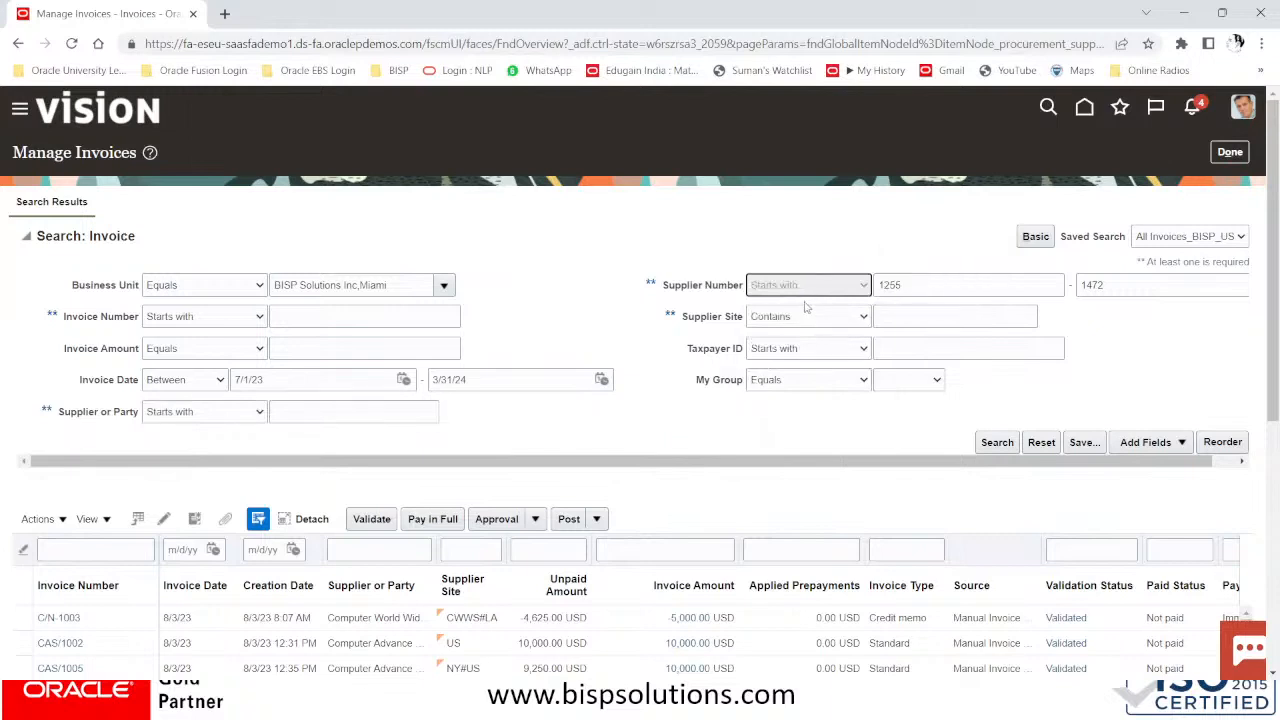
left_click(1153, 282)
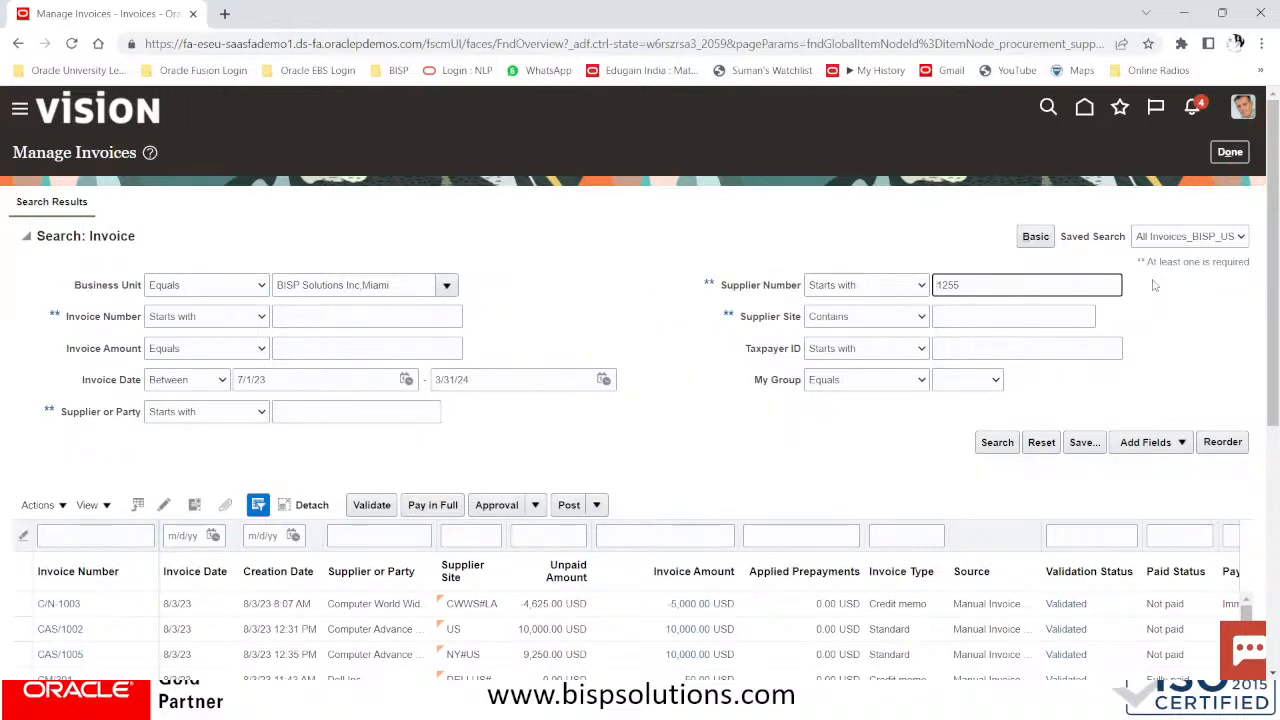
left_click_drag(997, 289, 884, 297)
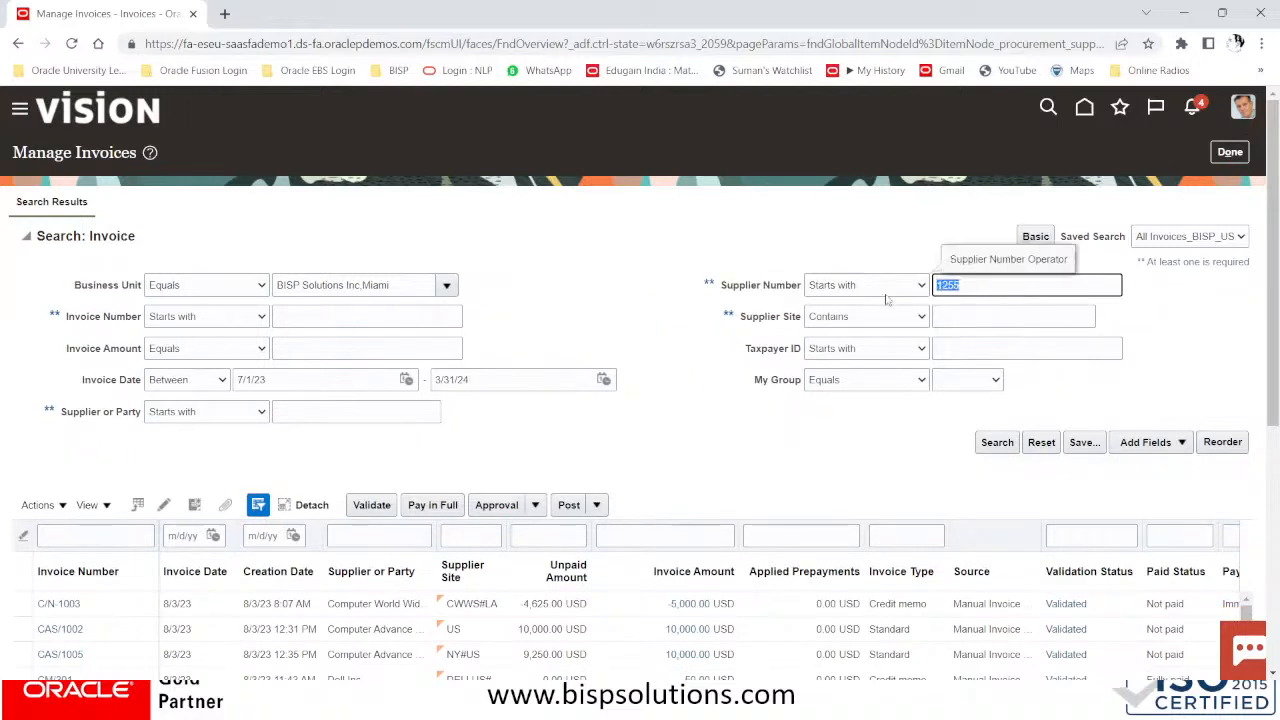
key("BackSpace")
left_click(418, 417)
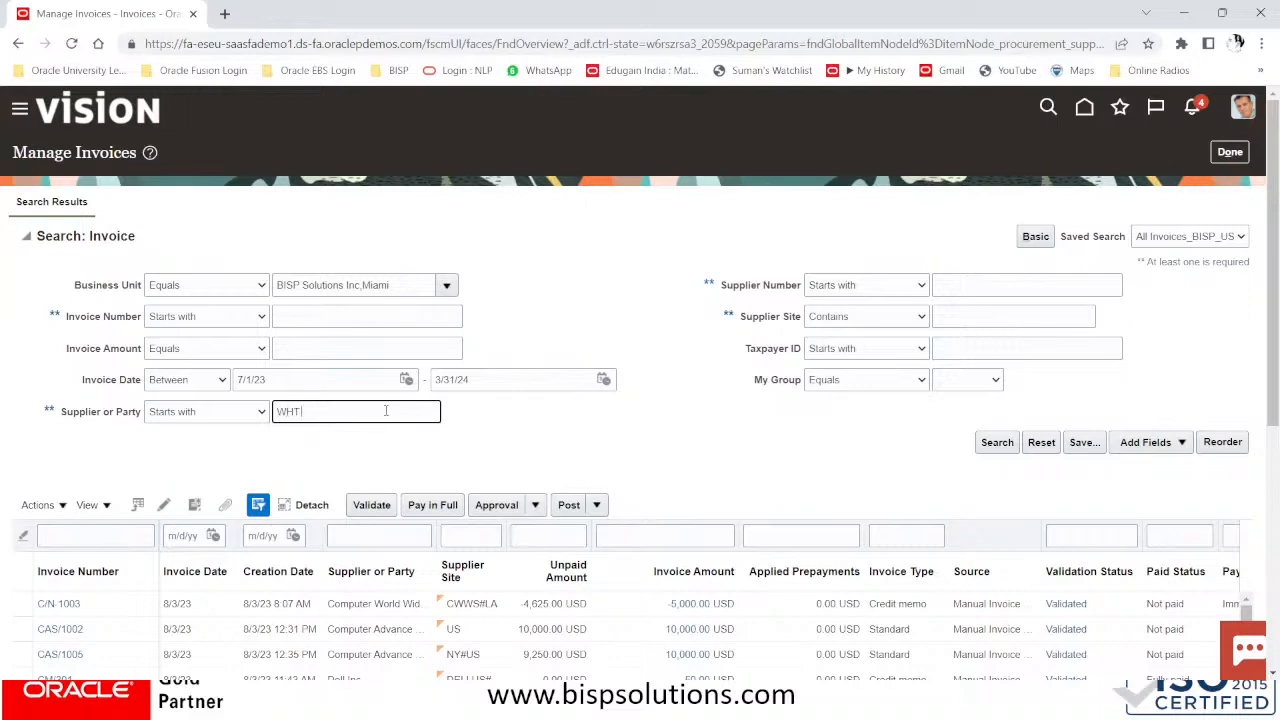
Run the invoice search for supplier WHT NY and browse the results, selecting invoice INV-011
left_click(995, 443)
scroll(278, 398, "down", 2)
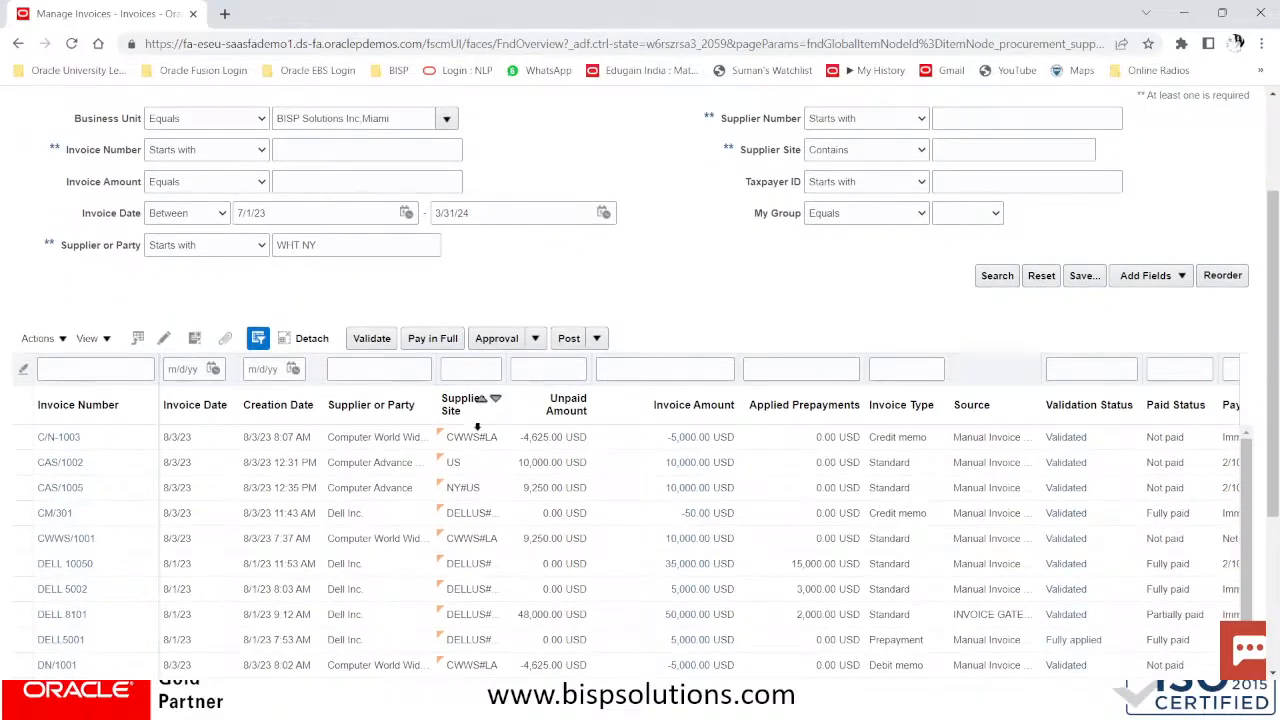
scroll(474, 428, "down", 4)
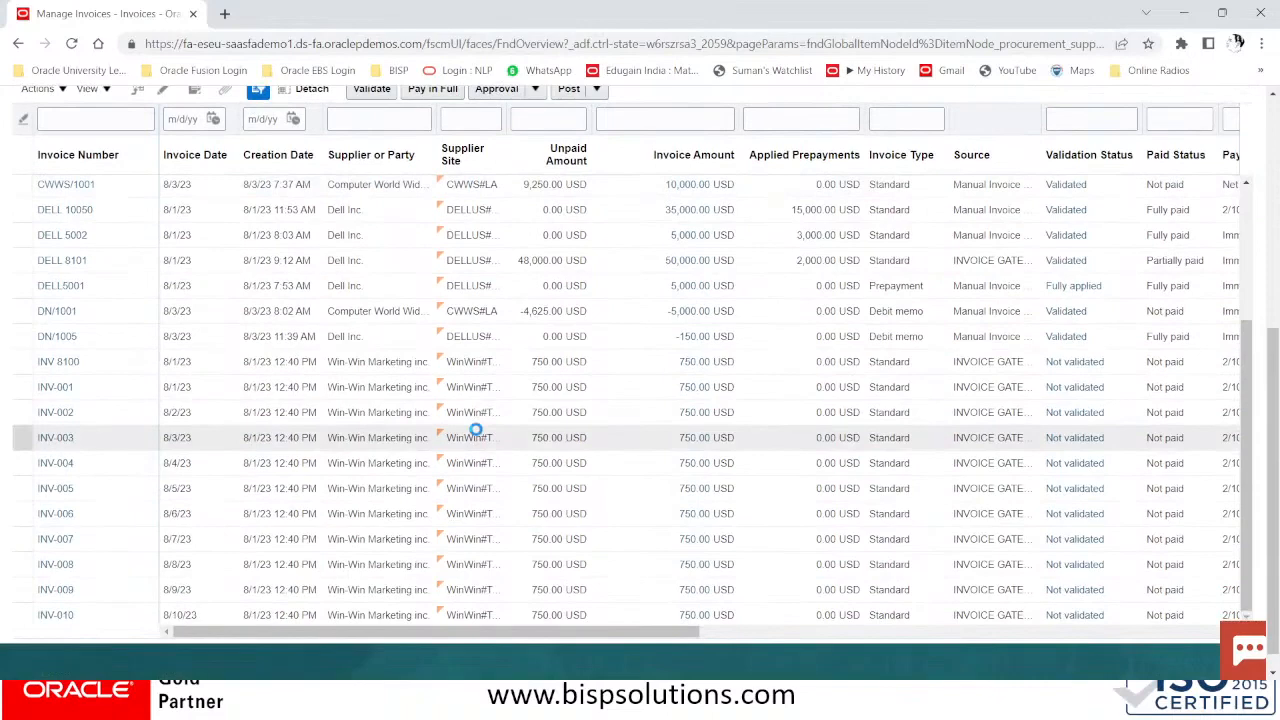
scroll(475, 430, "up", 10)
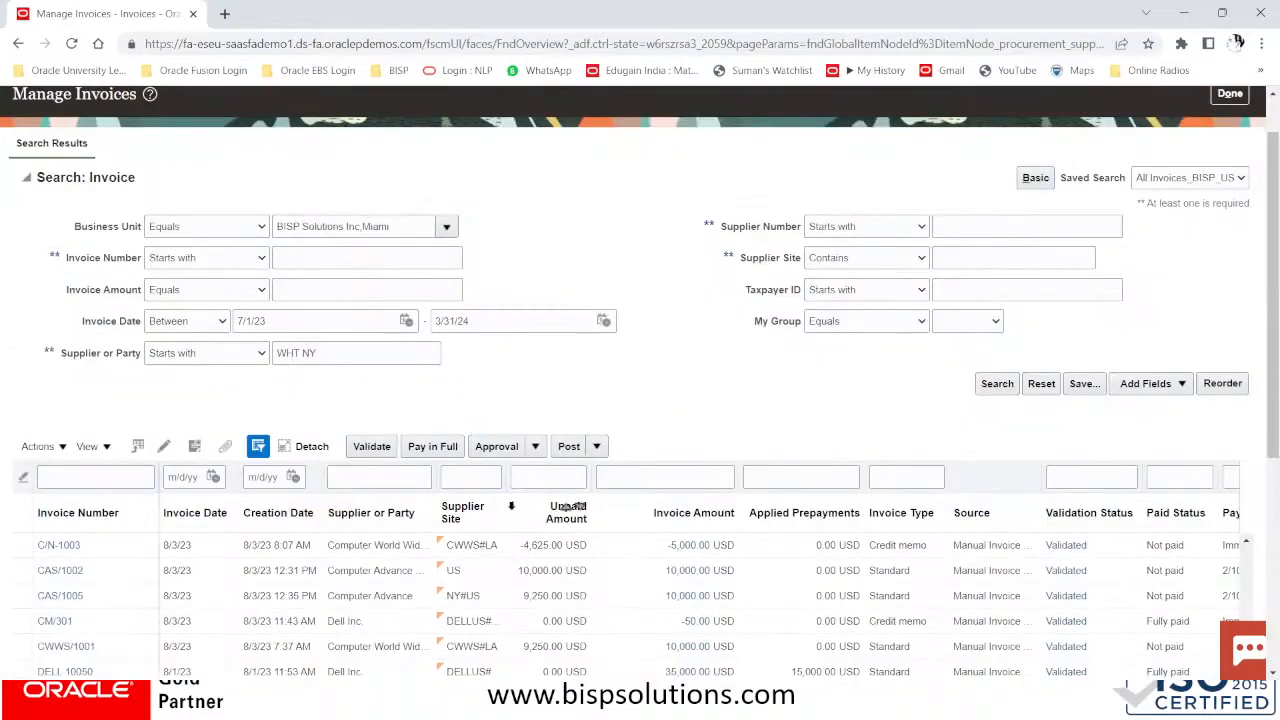
scroll(513, 505, "down", 3)
scroll(513, 505, "down", 3)
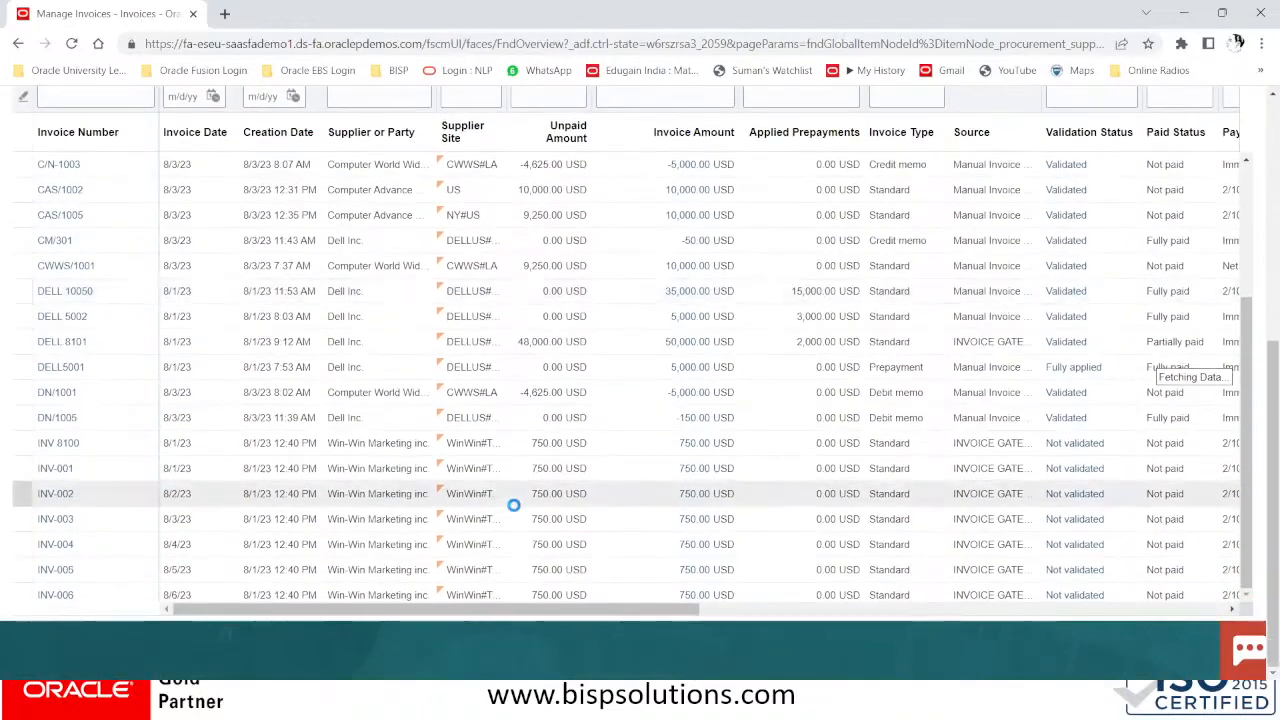
left_click_drag(1250, 380, 1258, 583)
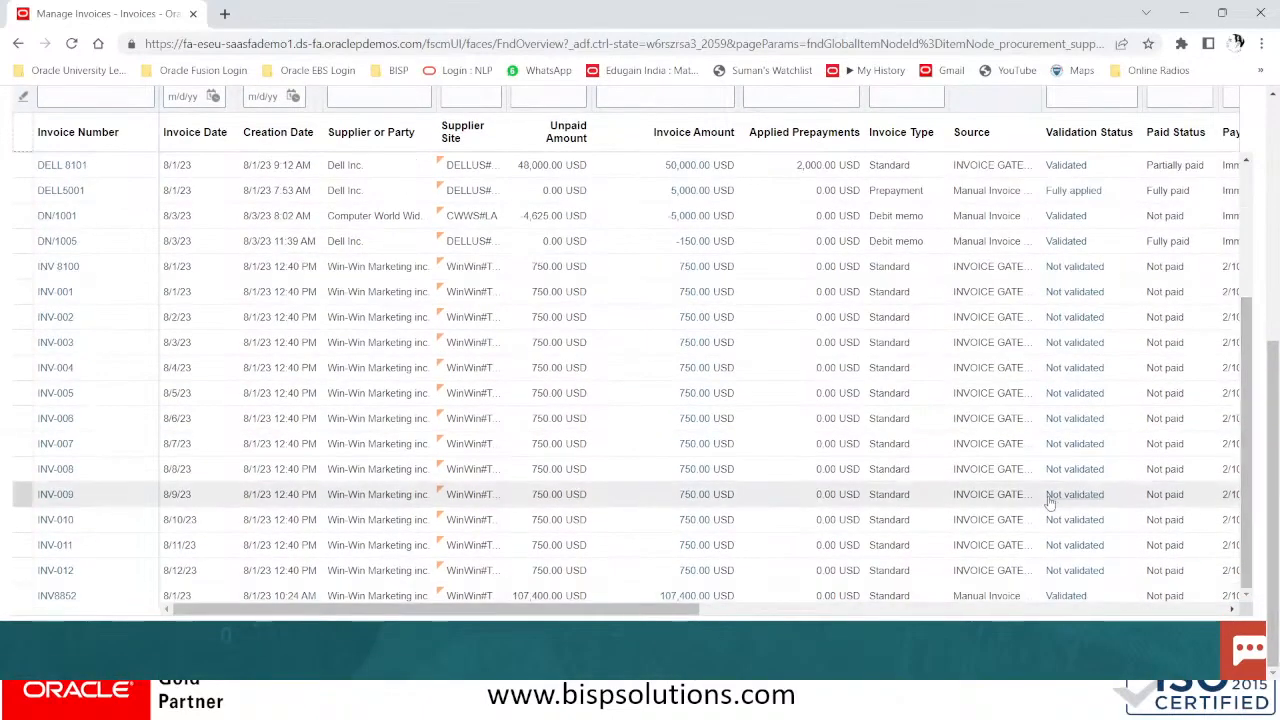
left_click(664, 545)
left_click_drag(1245, 478, 1252, 172)
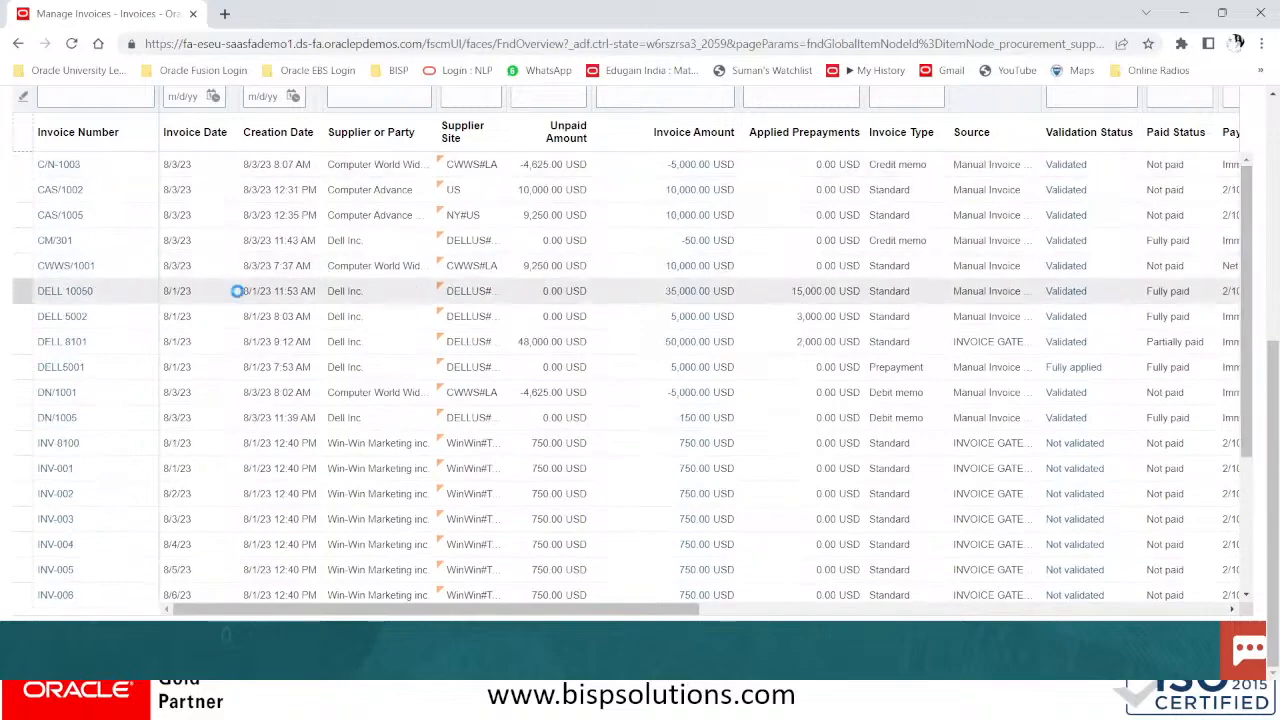
scroll(237, 295, "up", 3)
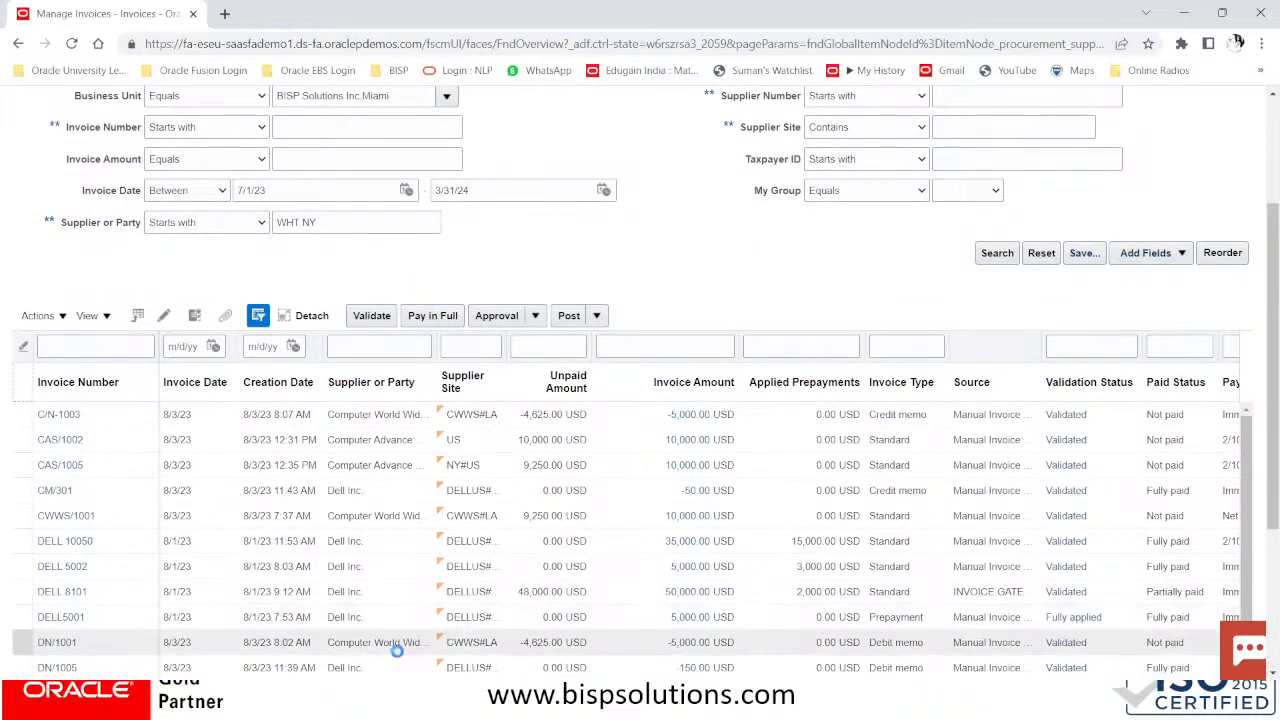
Duplicate the Manage Invoices page into a second browser tab, keeping the original tab in front
right_click(134, 12)
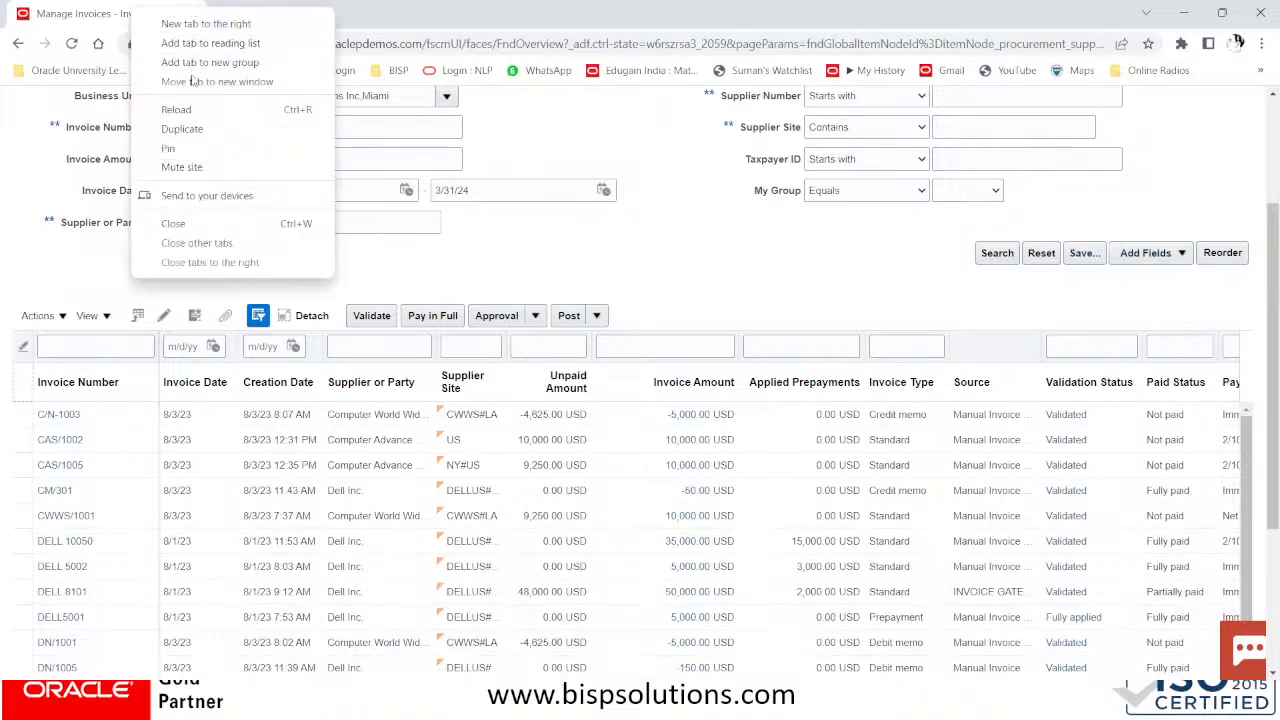
left_click(182, 129)
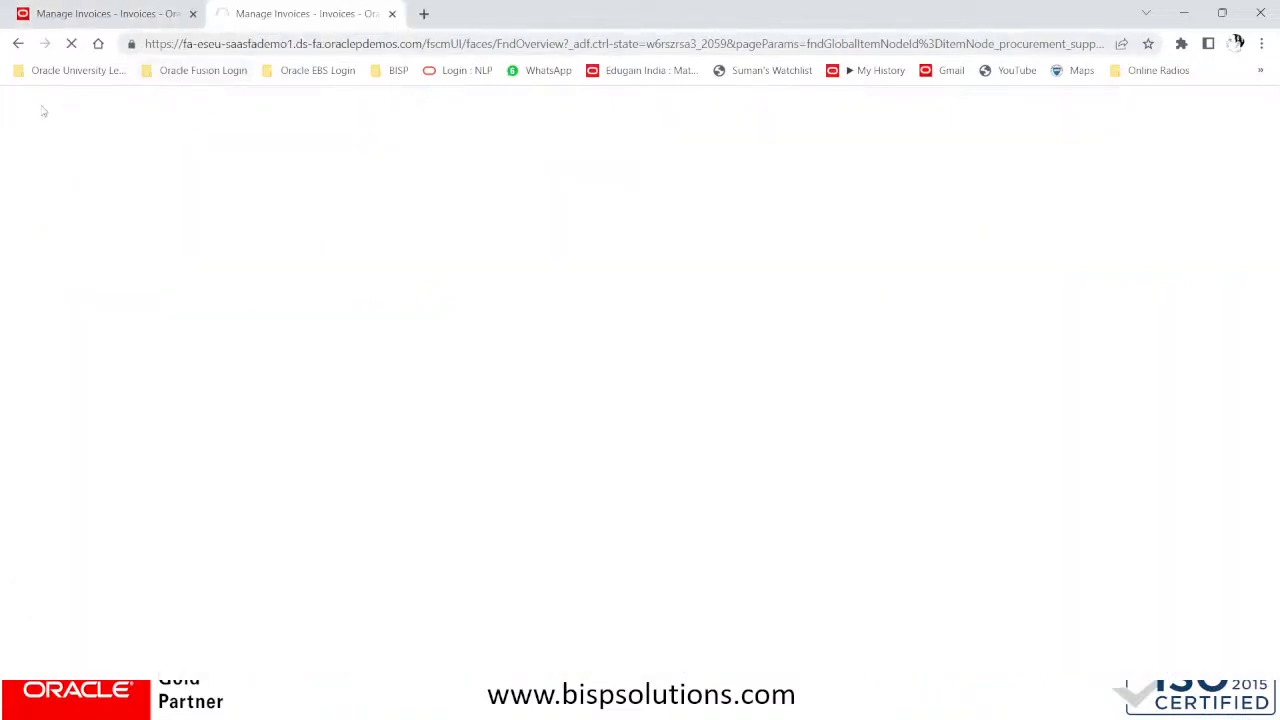
left_click(90, 10)
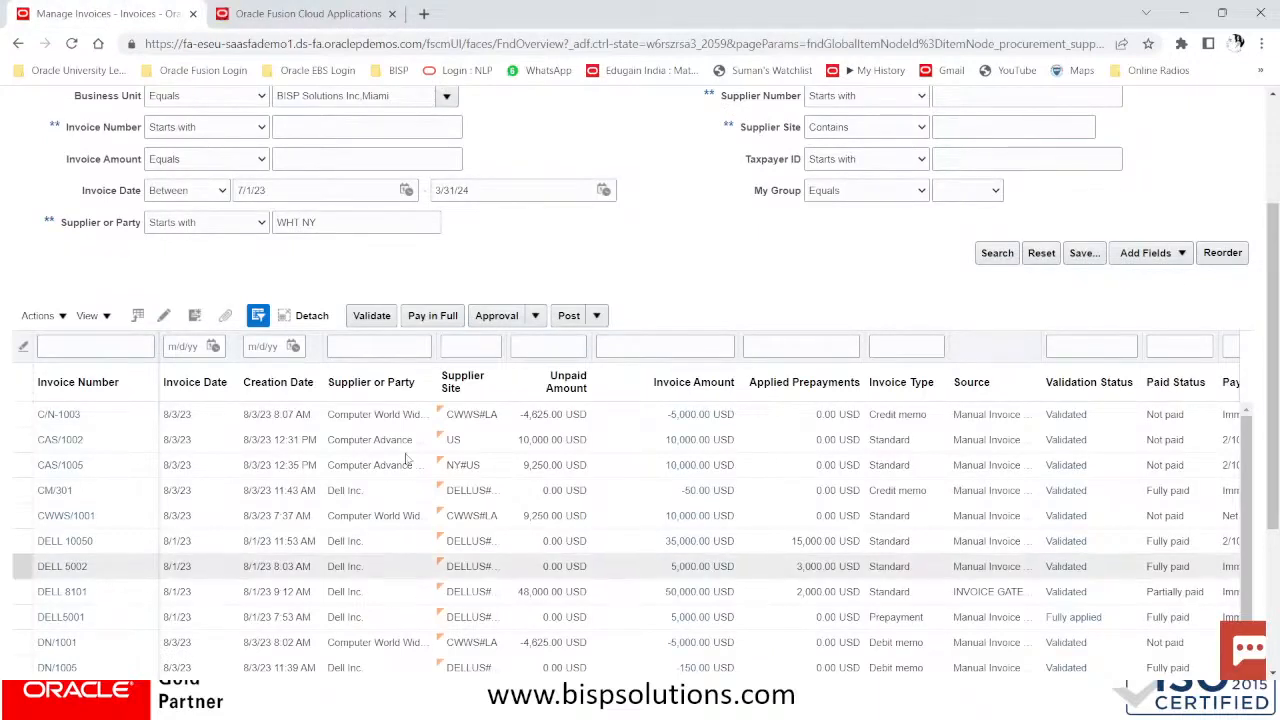
Search invoices by supplier number 1473 (starts with), with the WHT NY supplier name cleared
scroll(626, 275, "up", 2)
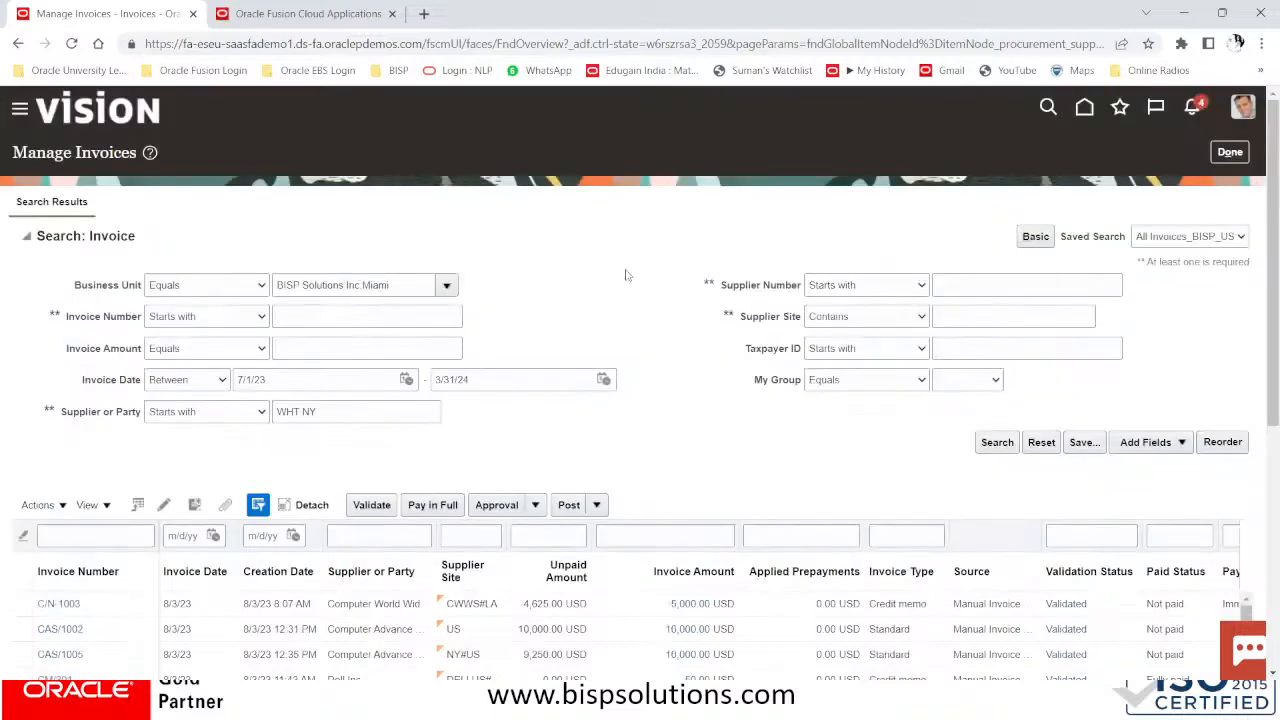
left_click(868, 290)
left_click(876, 288)
left_click(970, 285)
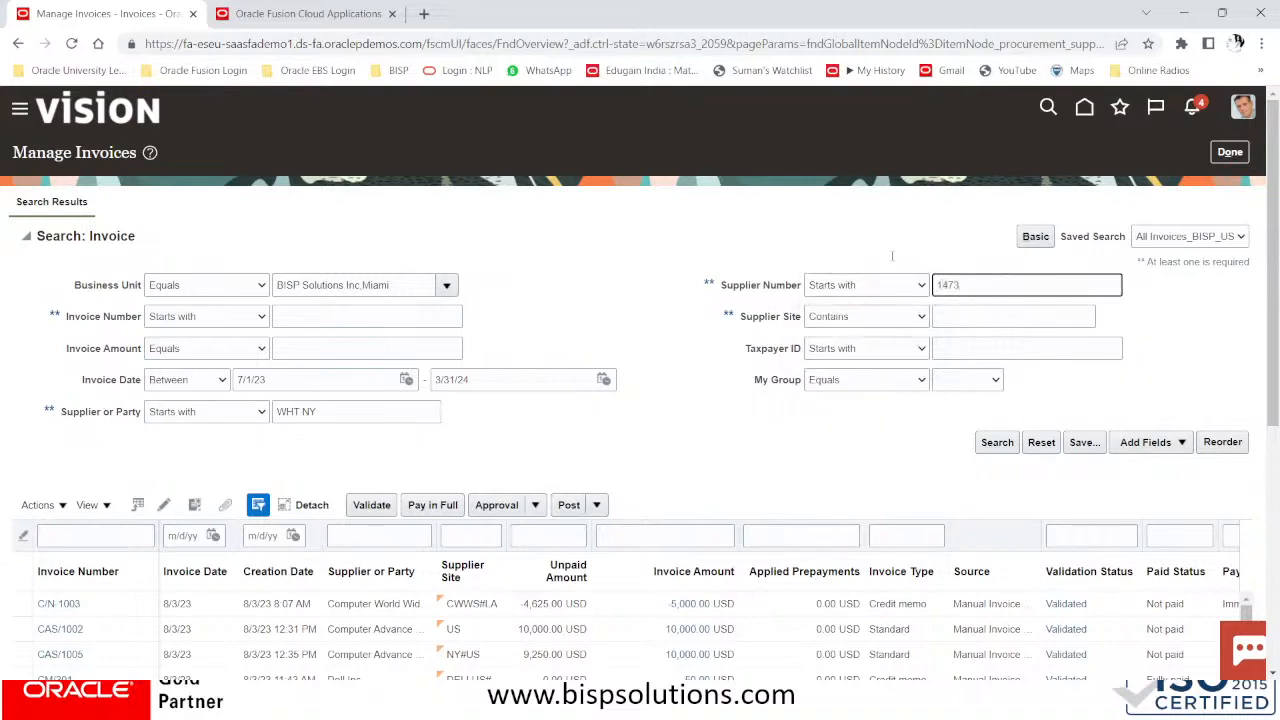
left_click_drag(409, 413, 223, 418)
key("BackSpace")
left_click(998, 443)
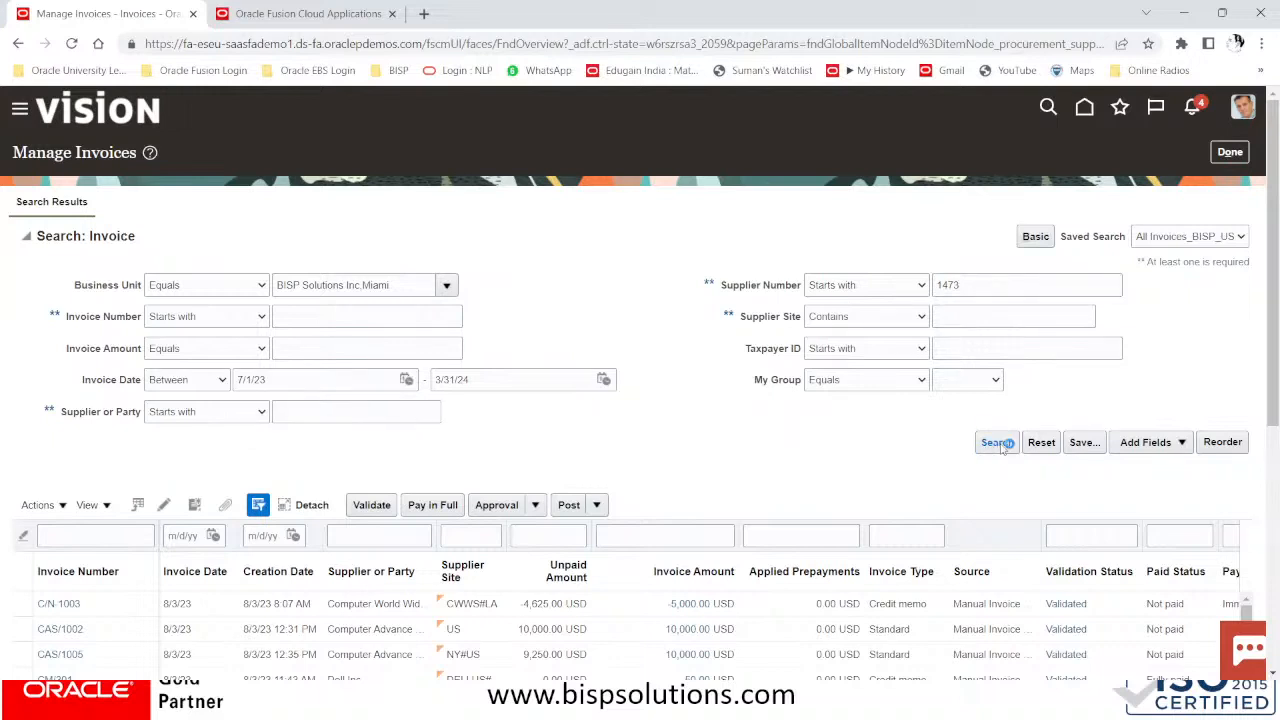
Change the supplier number to 1472, search again, then move to the duplicate tab
scroll(716, 442, "down", 2)
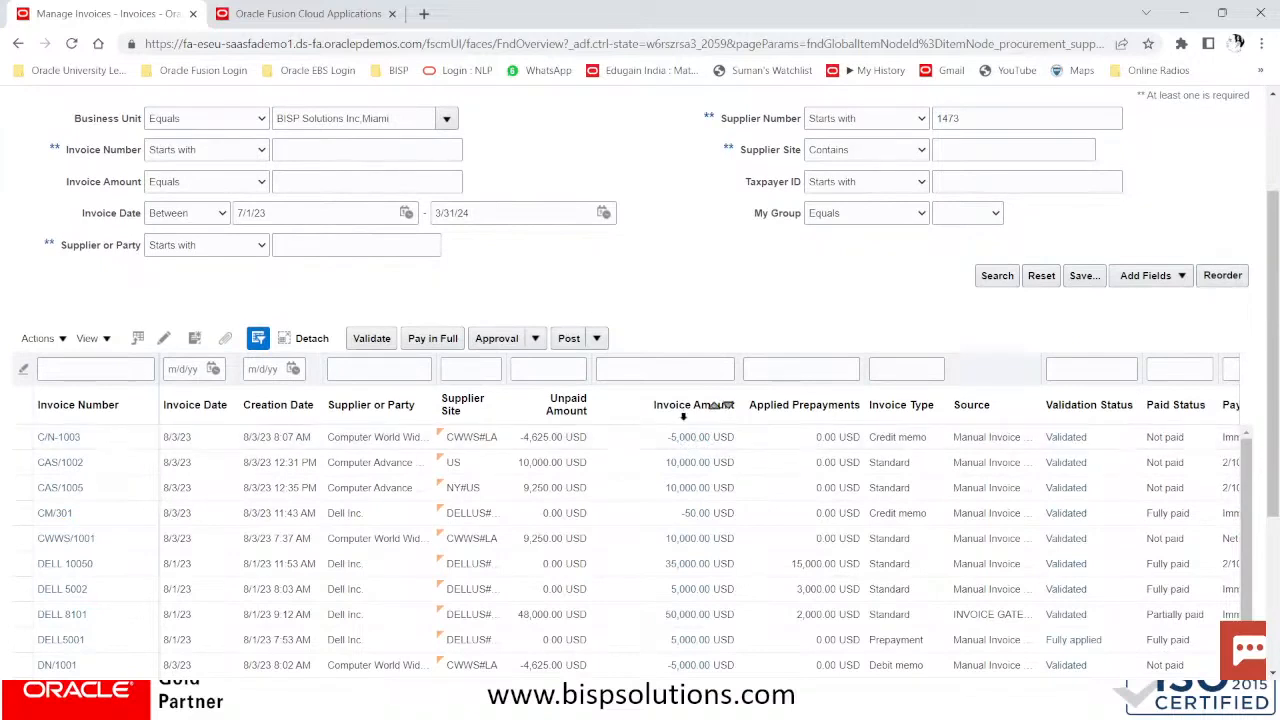
left_click(995, 282)
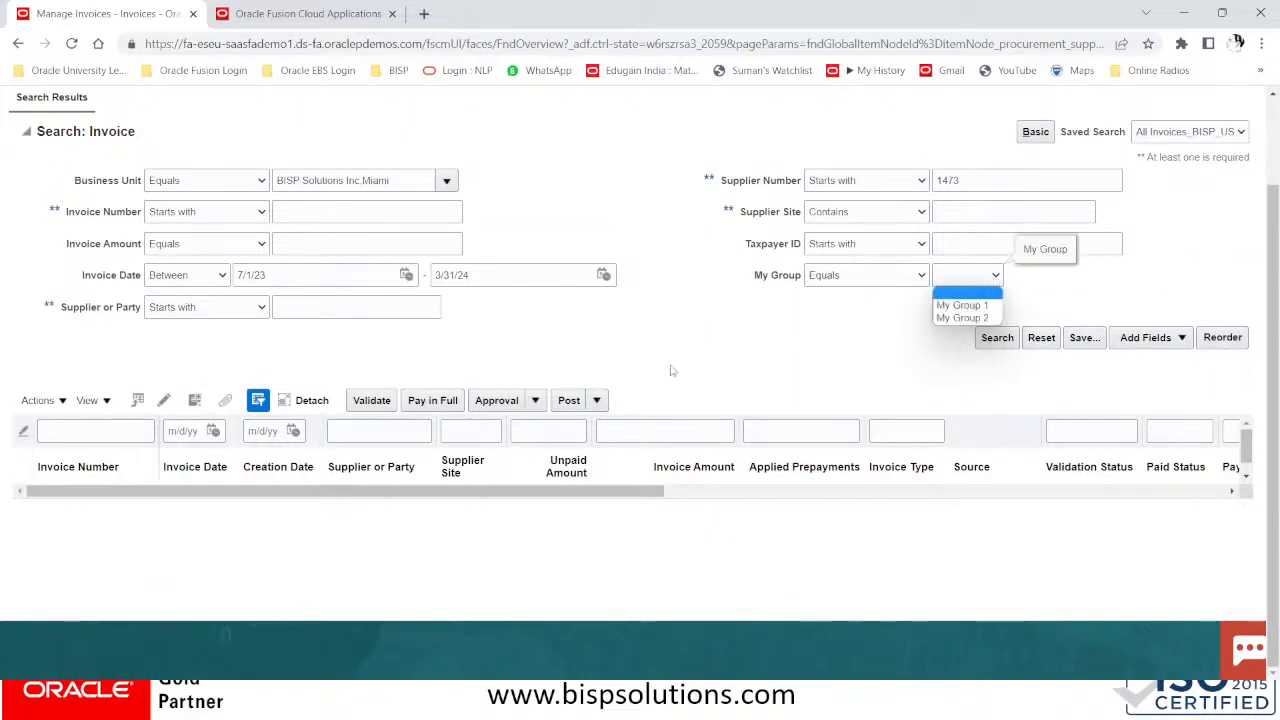
left_click(958, 181)
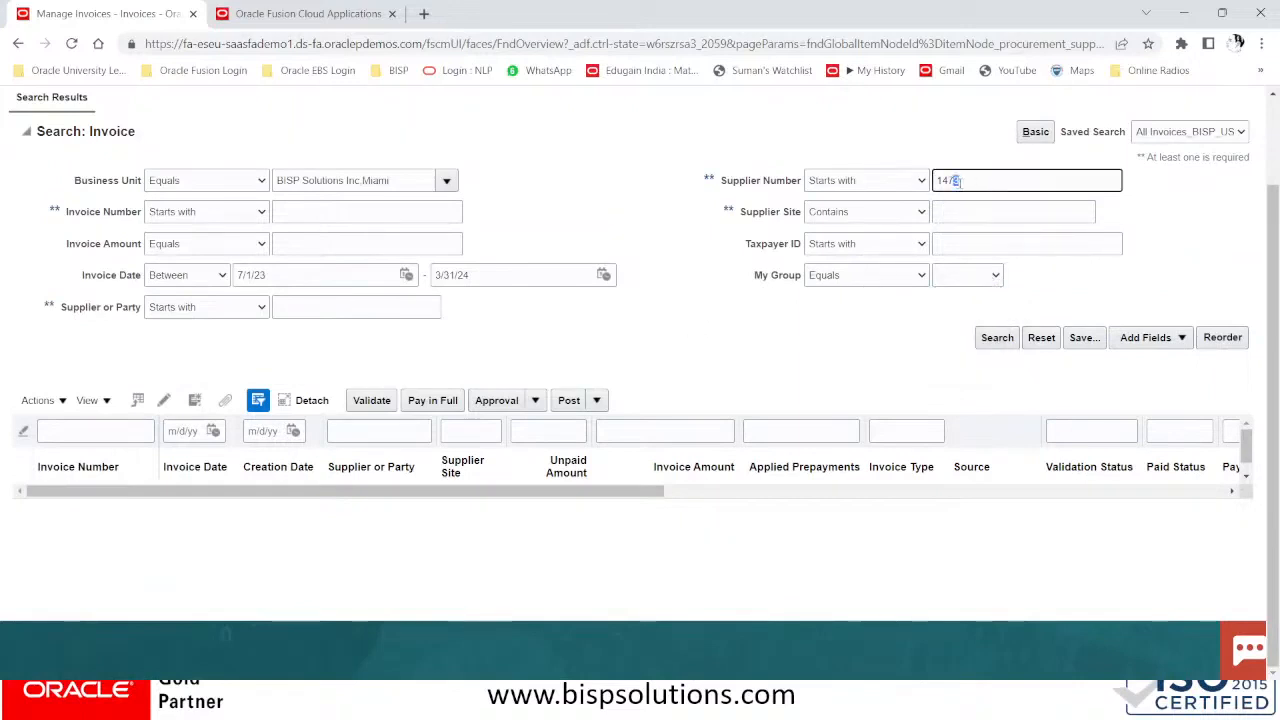
left_click(997, 339)
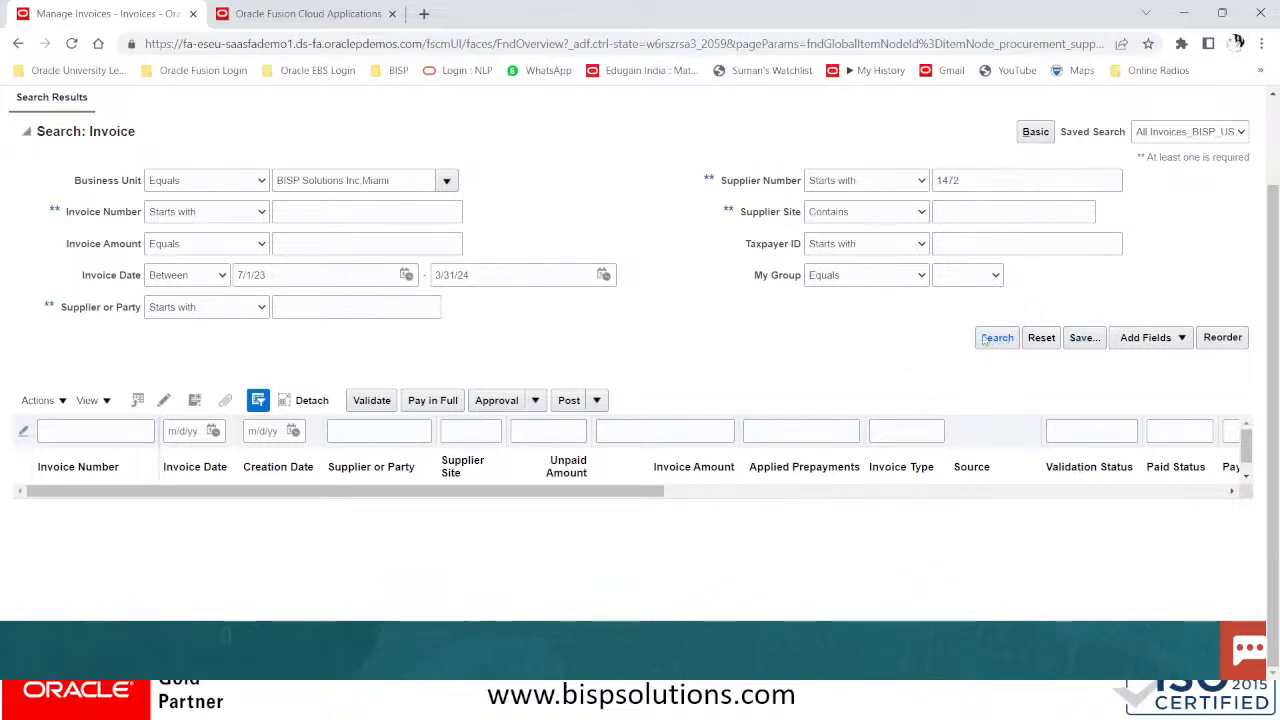
left_click(237, 14)
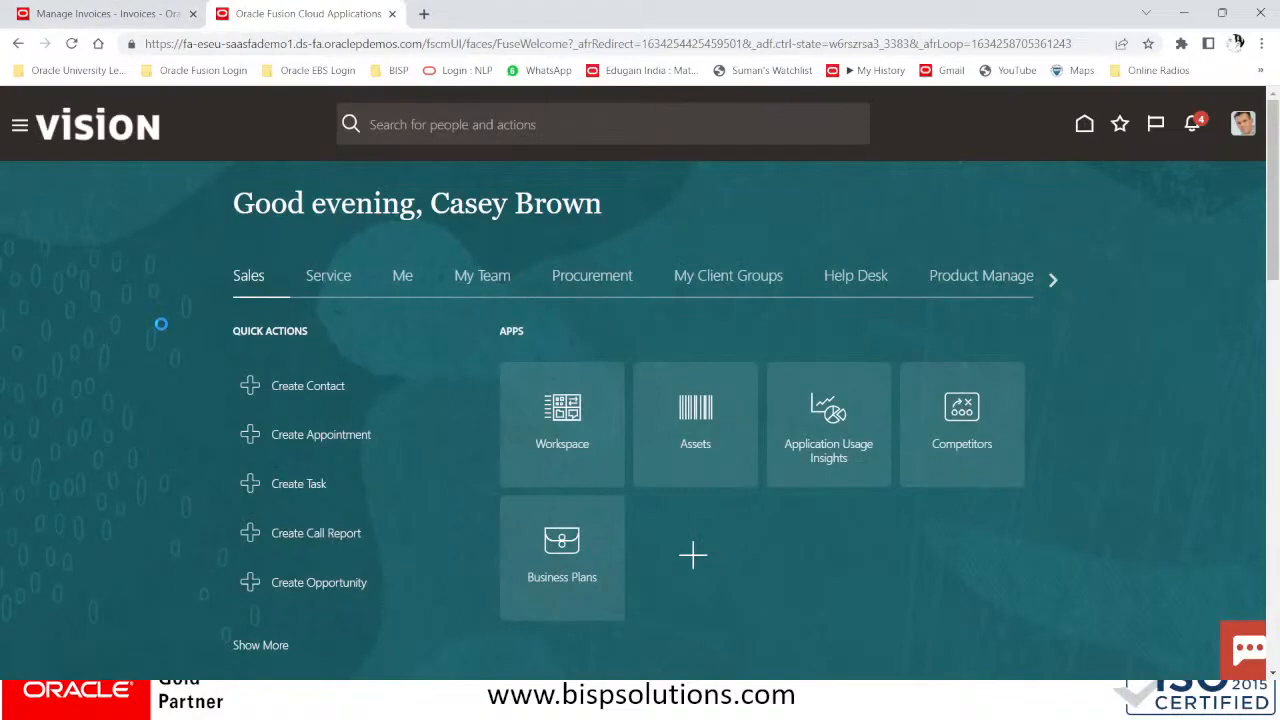
Go to Procurement > Suppliers and open the supplier search page, dismissing the missing-criteria error
left_click(16, 128)
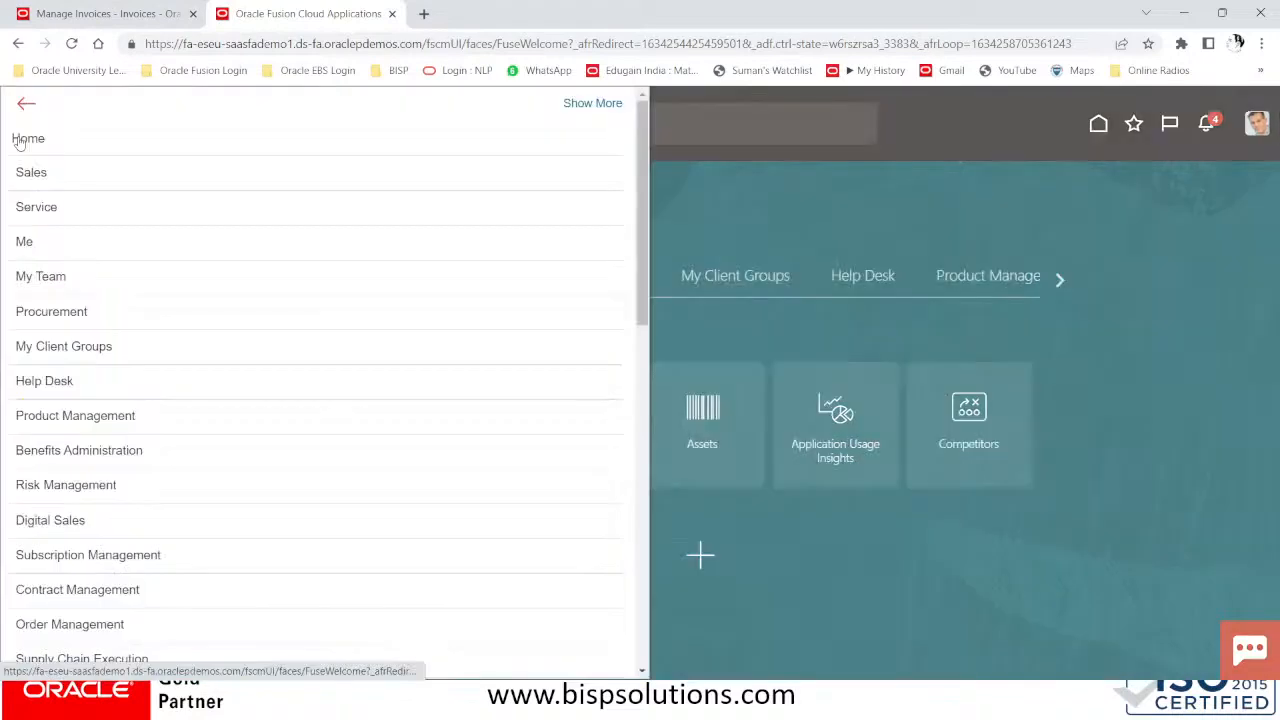
left_click(118, 321)
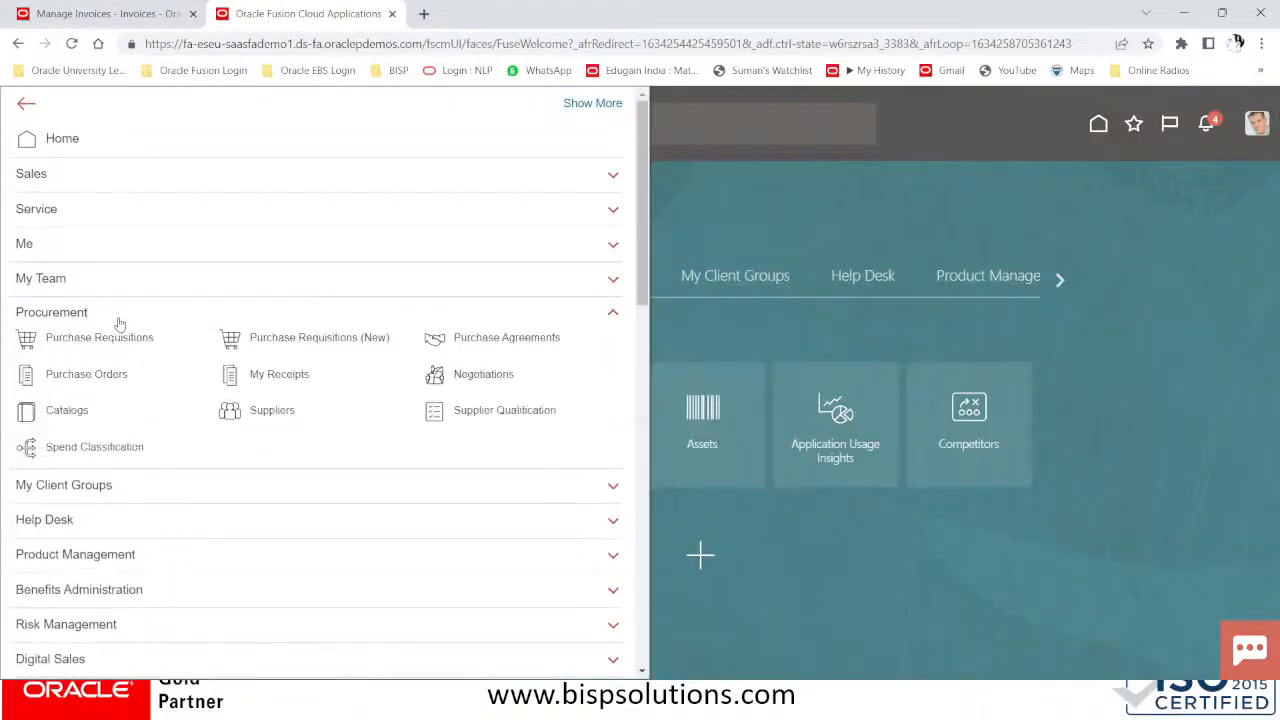
left_click(288, 412)
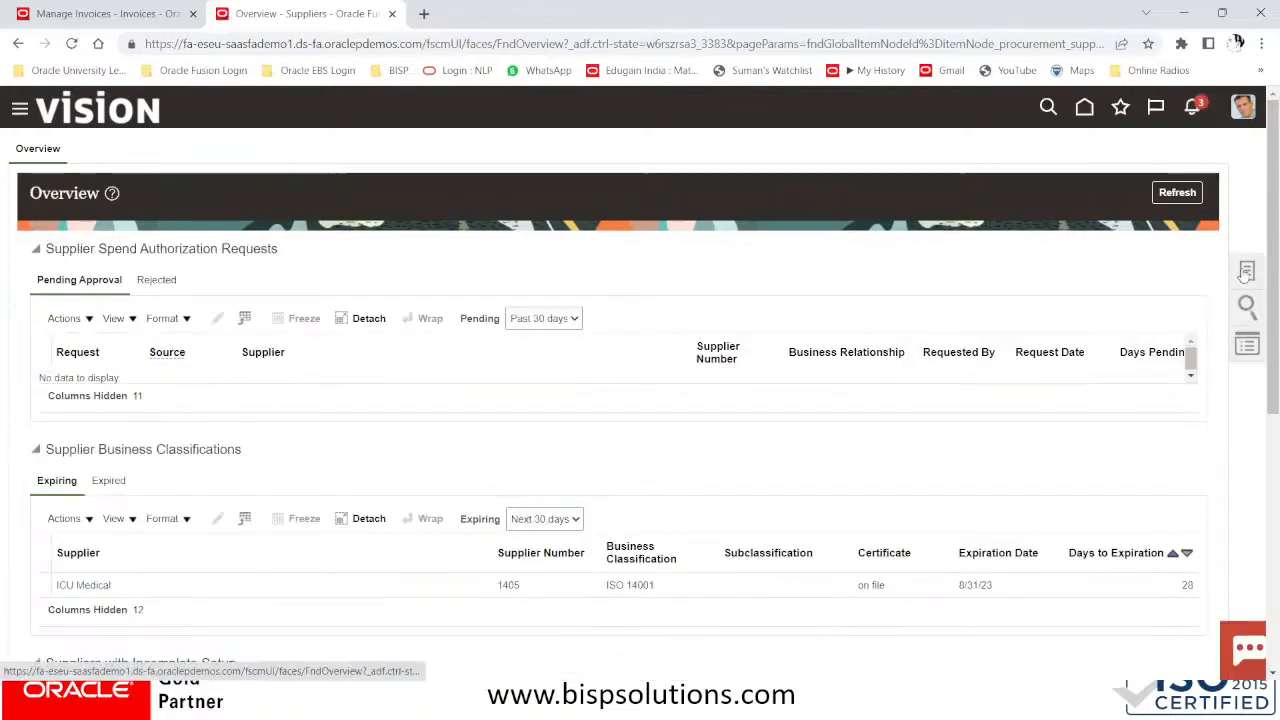
left_click(1246, 271)
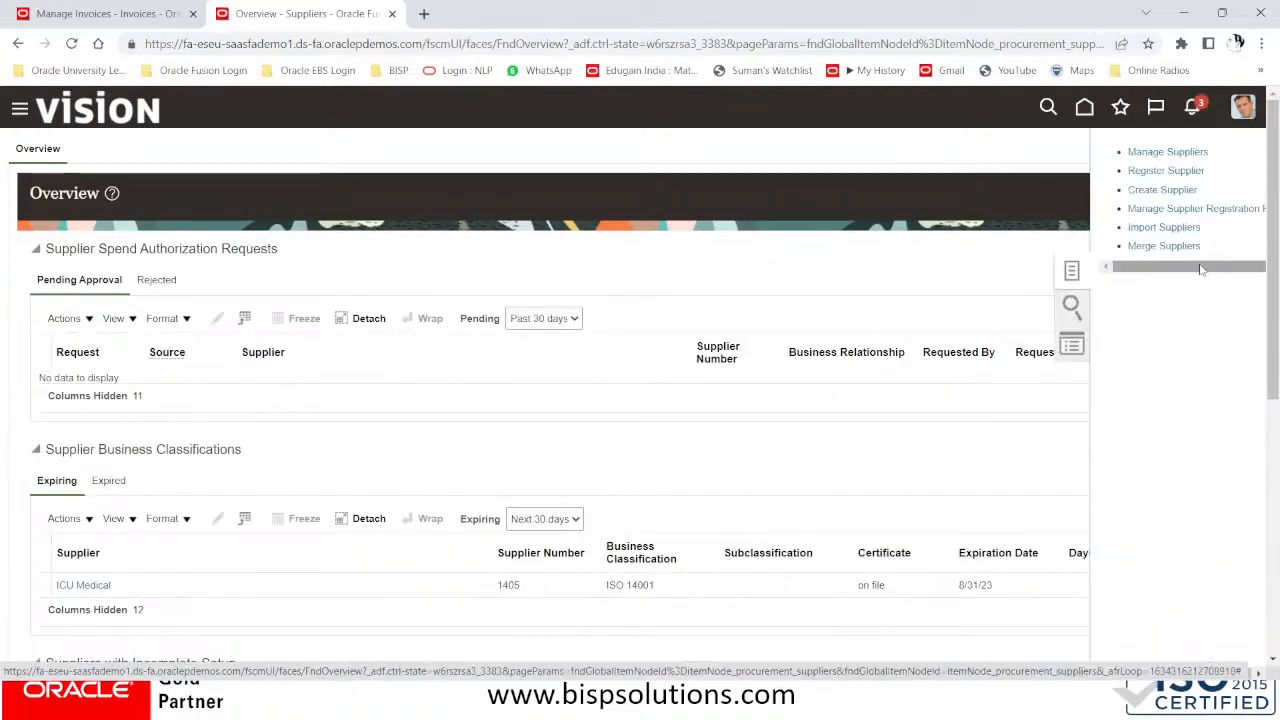
left_click(1118, 150)
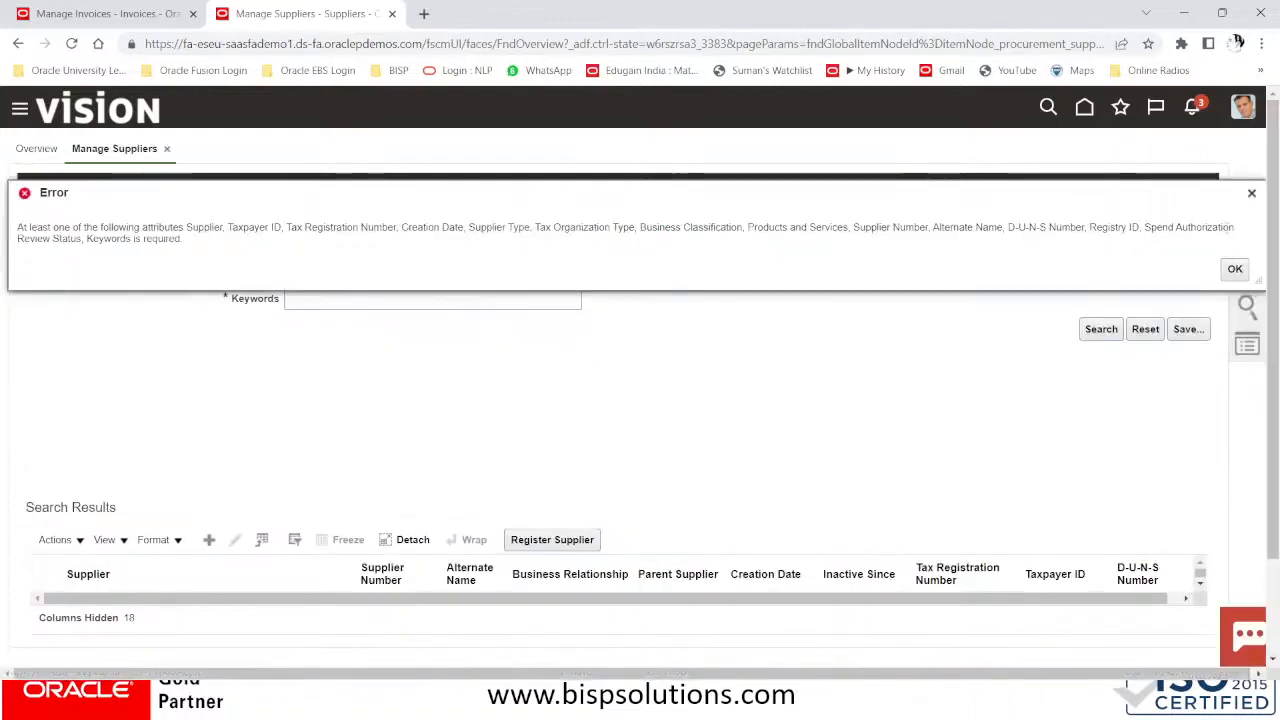
left_click(1251, 194)
Search suppliers by keyword 'WHT N', copy the WHT NY TAX AUTHORITY supplier number, and return to invoices
left_click(355, 297)
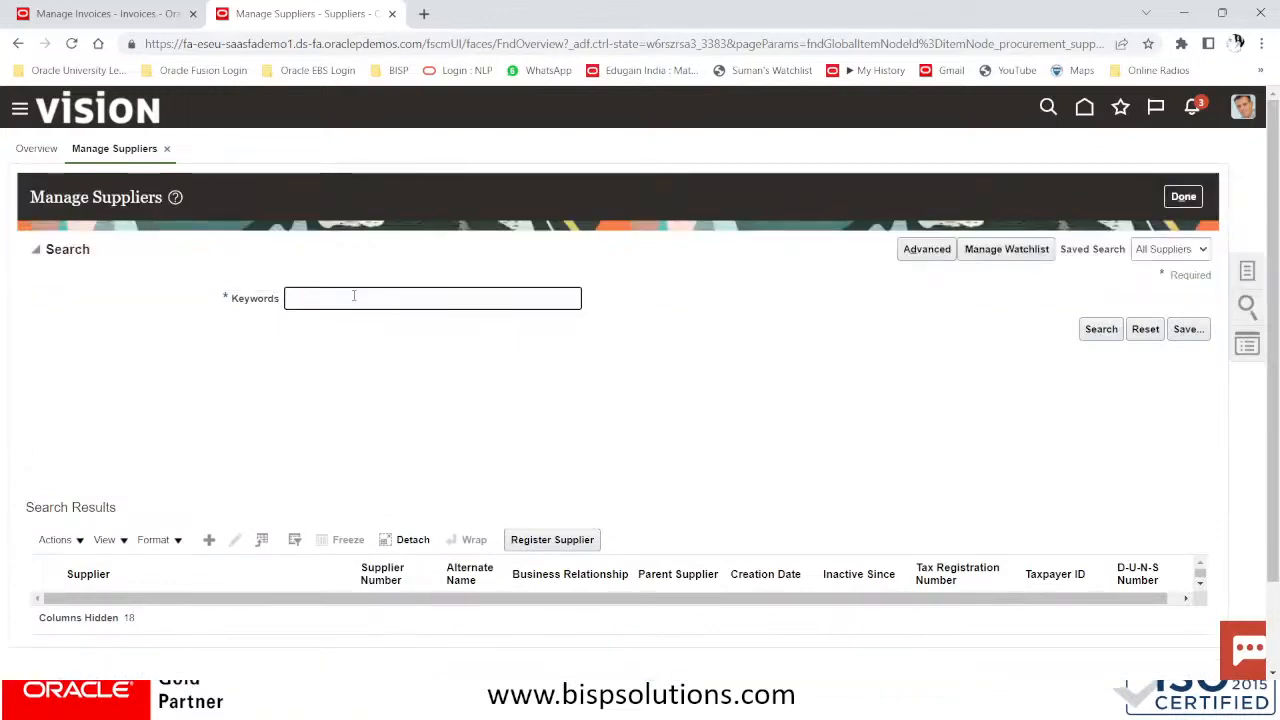
type("WHT NY")
left_click(1101, 329)
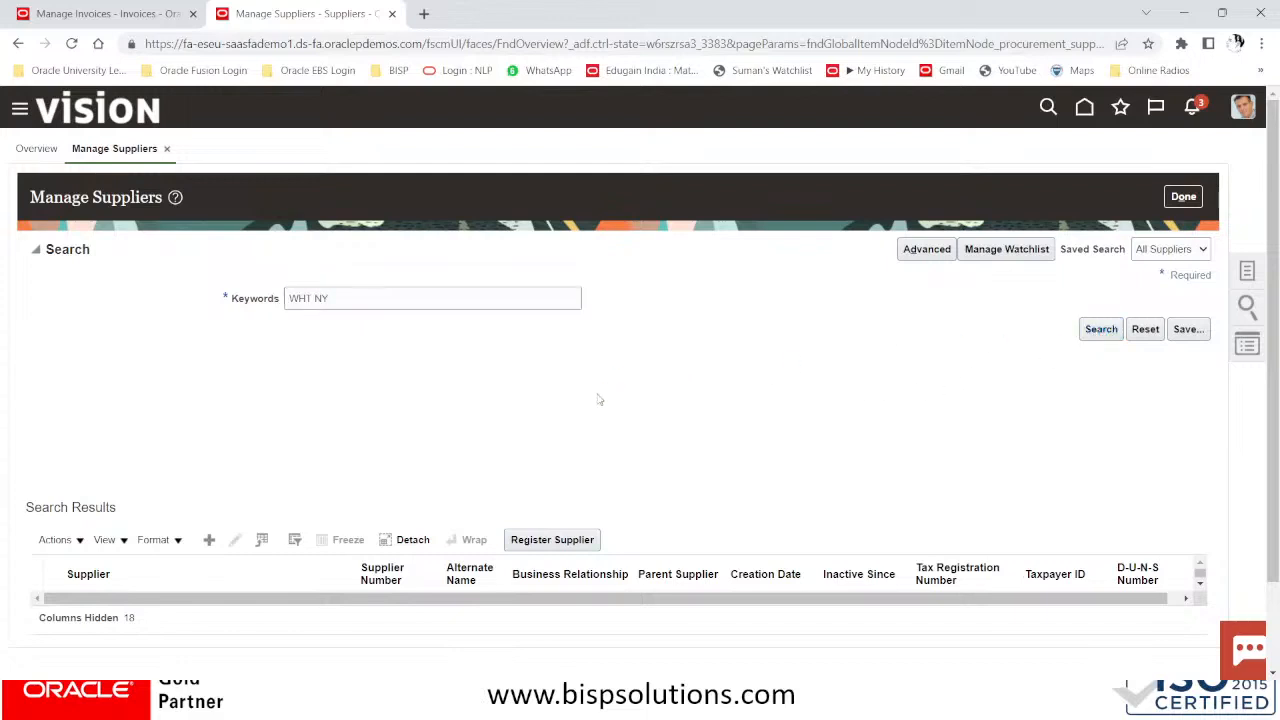
left_click_drag(397, 608, 363, 607)
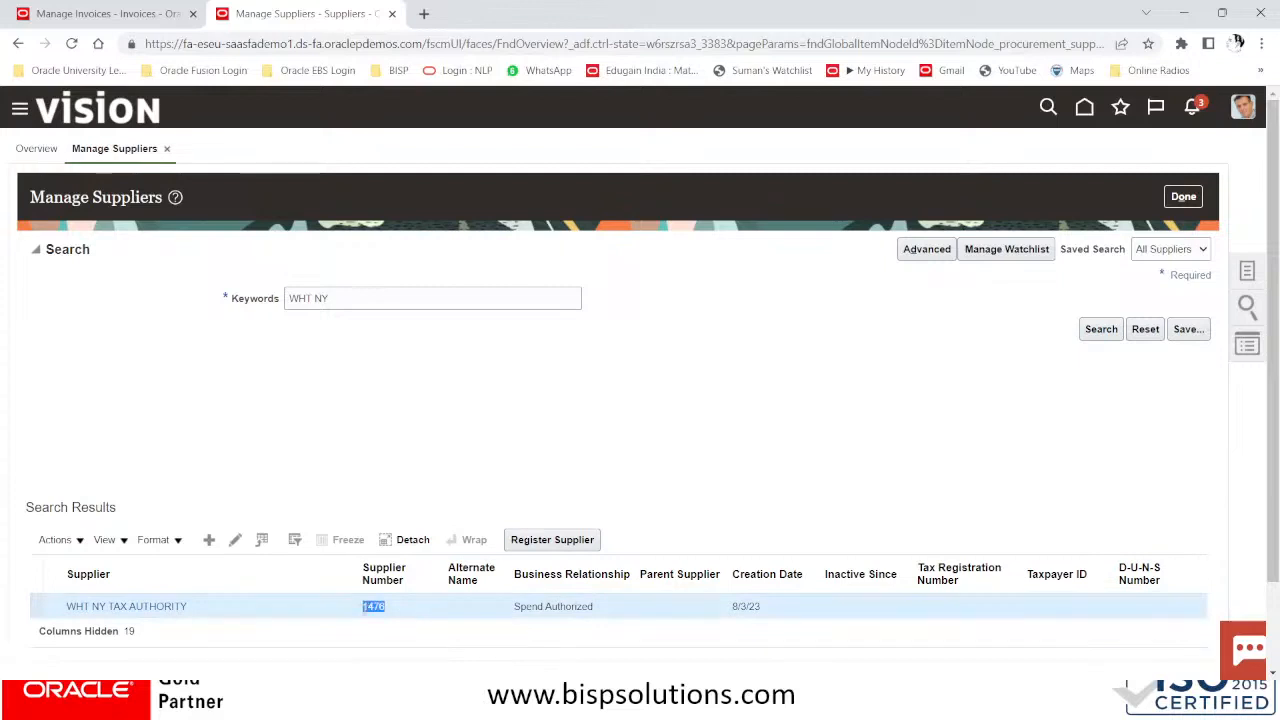
key("ctrl+Tab")
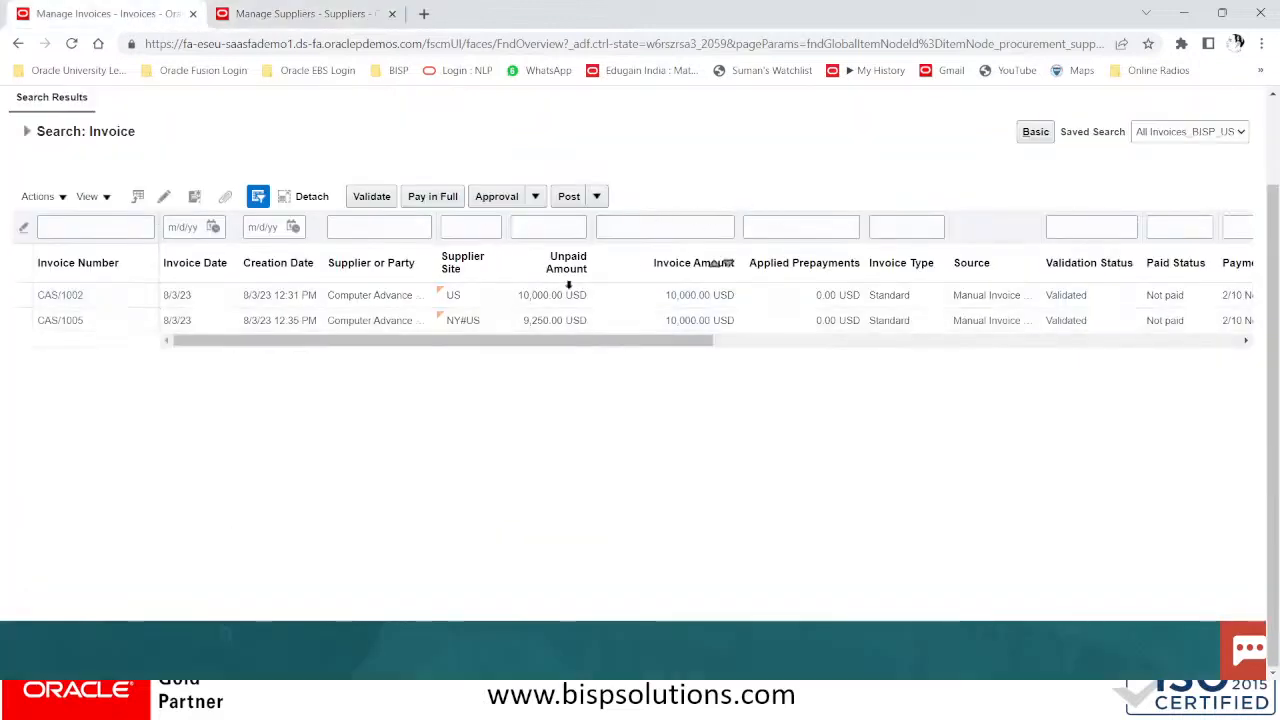
Search invoices by supplier number 1476 and open the 750.00 USD withholding tax invoice
left_click(25, 134)
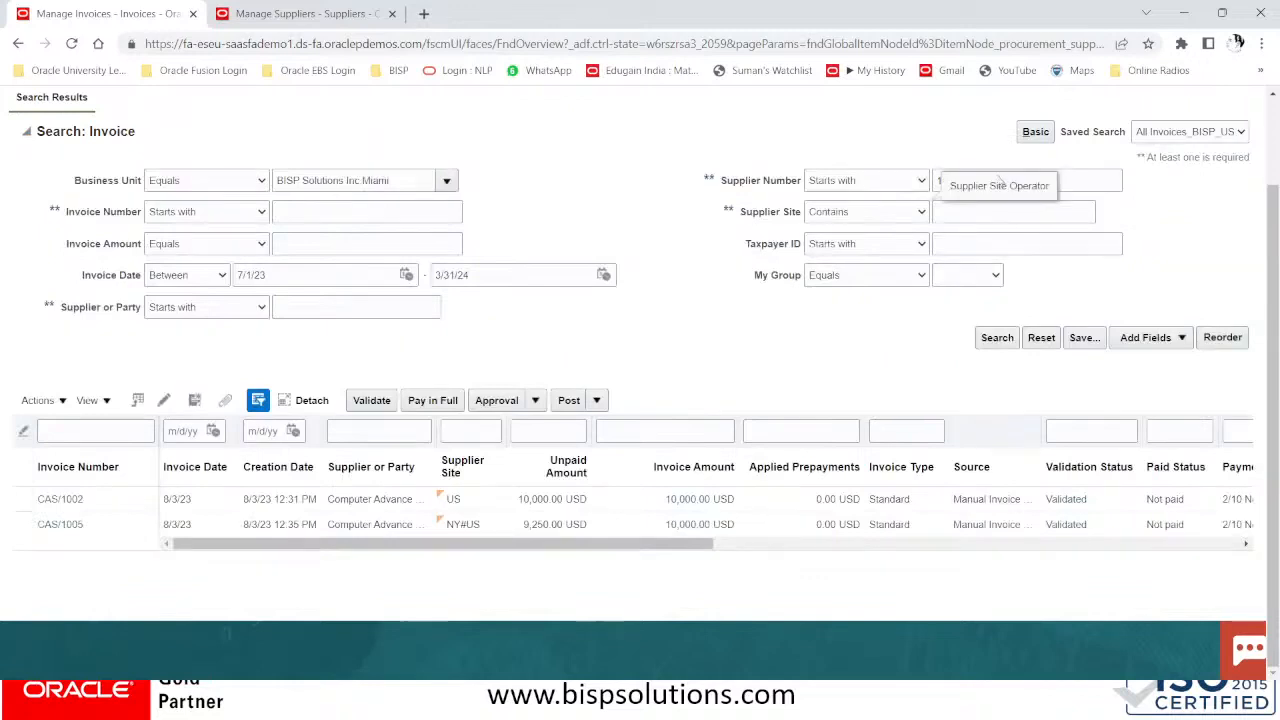
double_click(1055, 178)
type("1476")
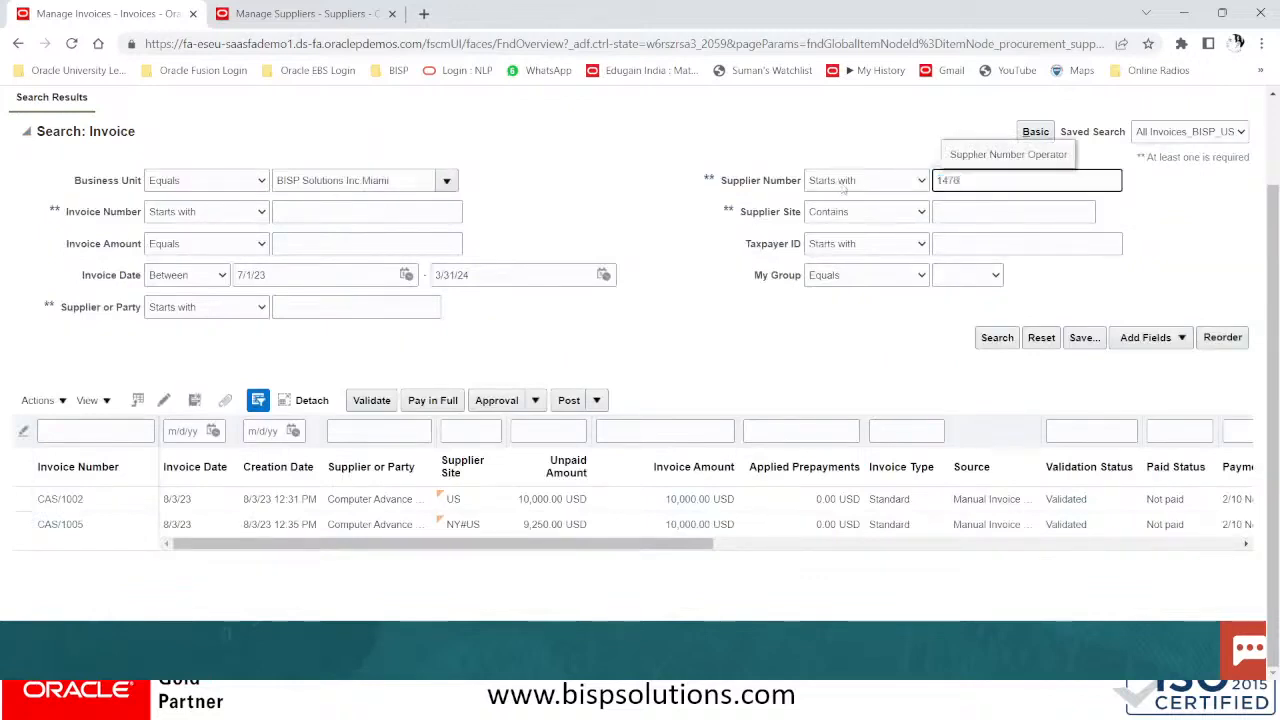
left_click(1007, 339)
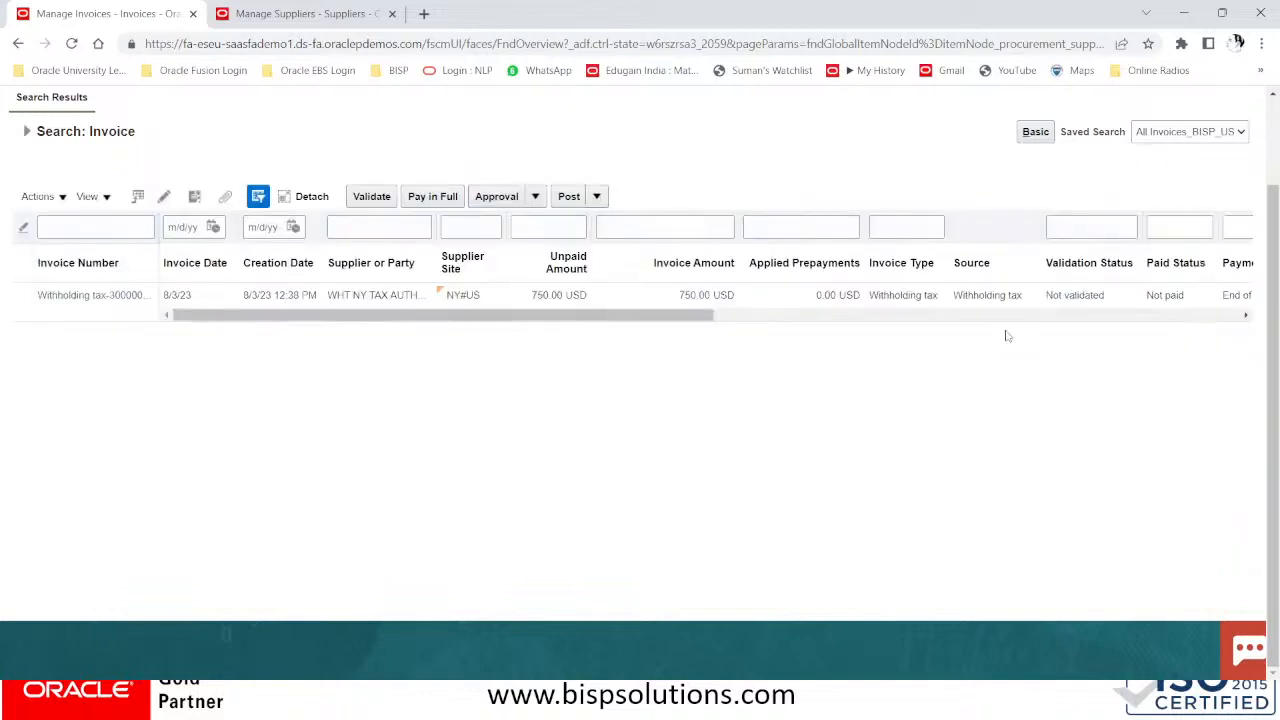
left_click(112, 294)
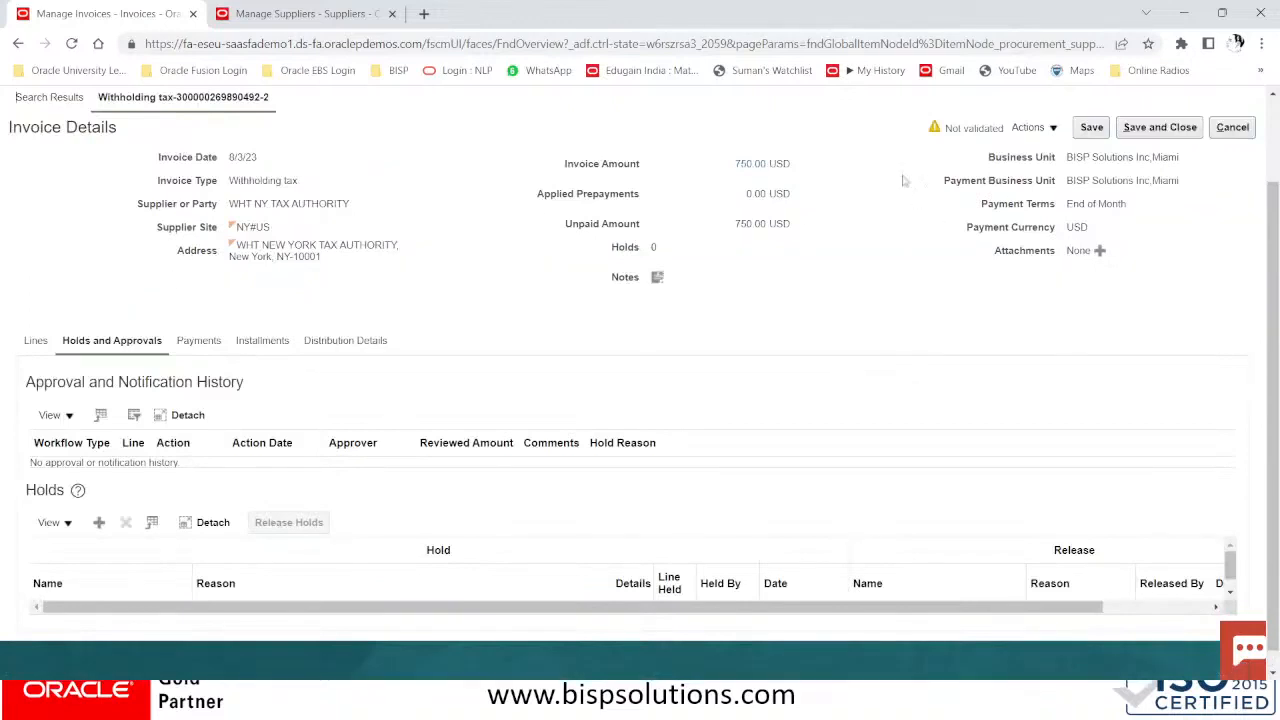
Put the invoice into edit mode, show its lines, and run Validate
left_click(1033, 127)
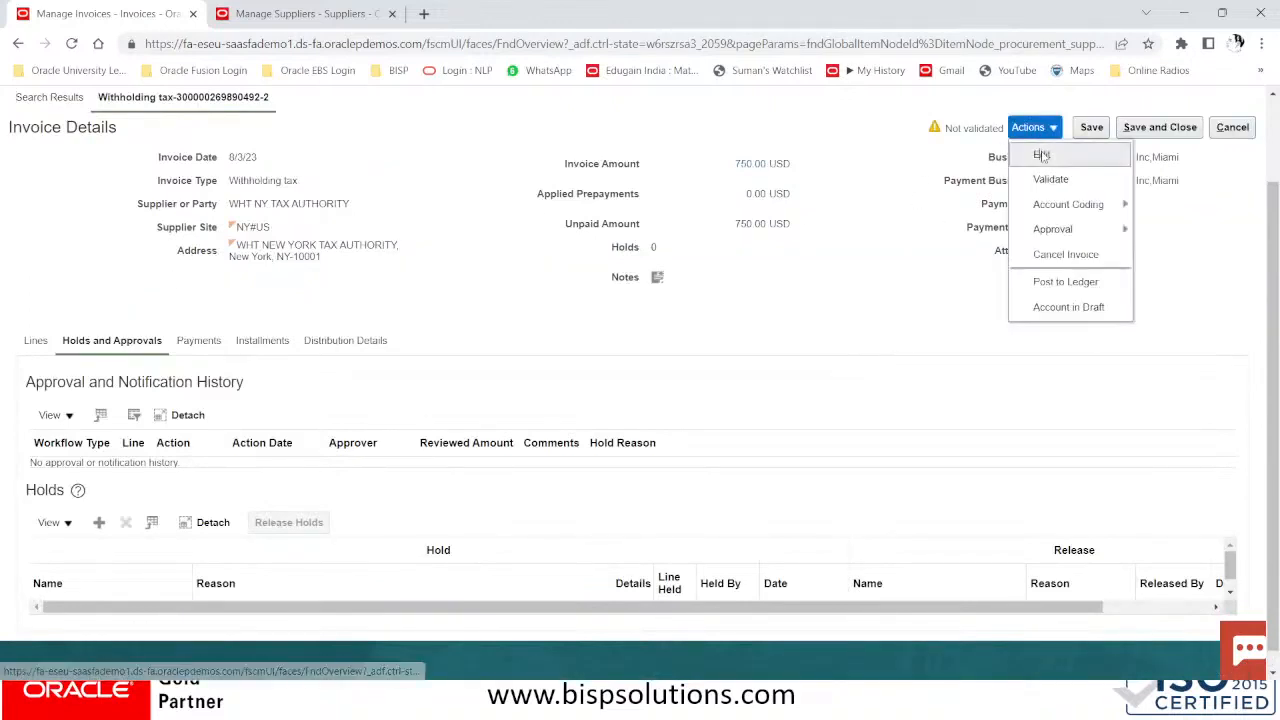
left_click(1045, 157)
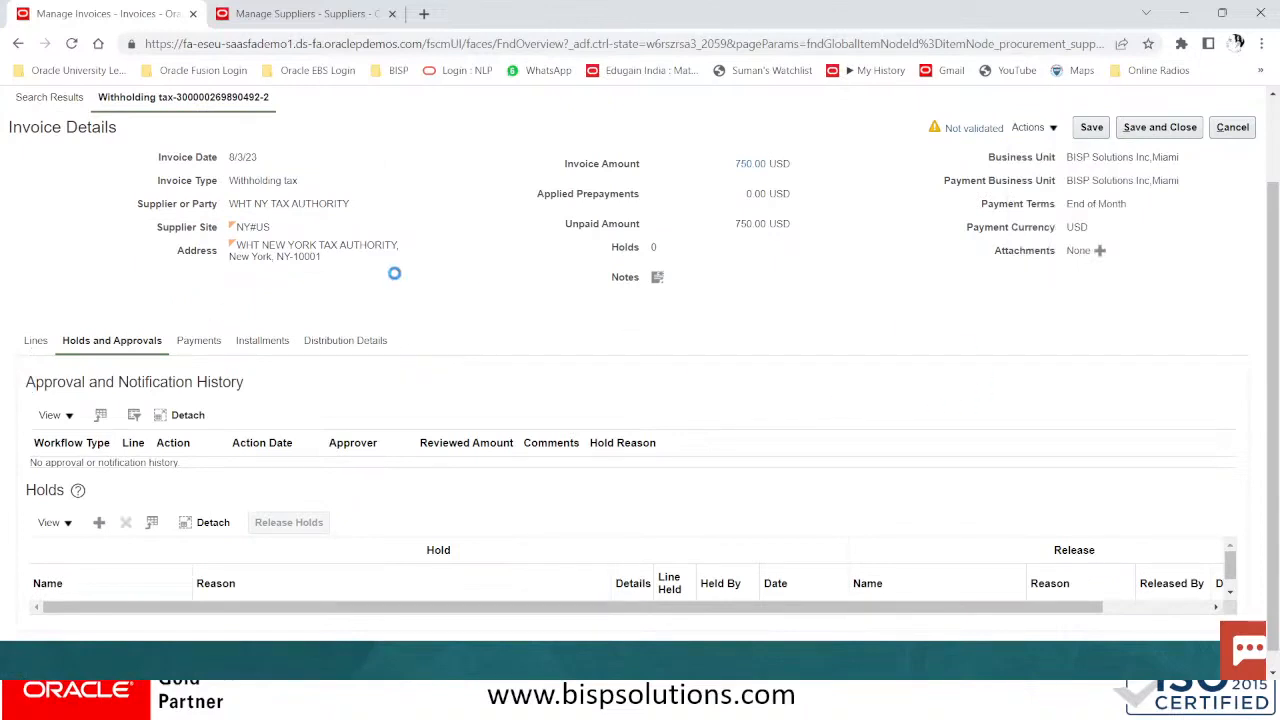
left_click(48, 341)
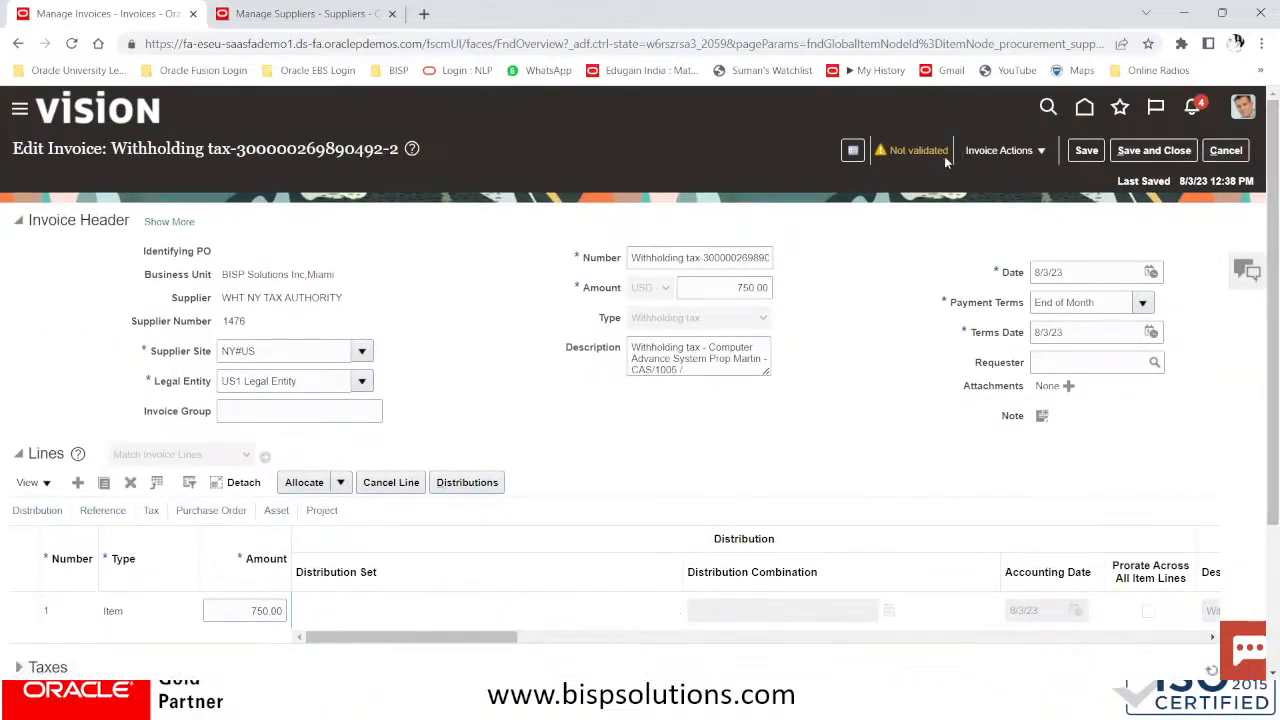
left_click(982, 152)
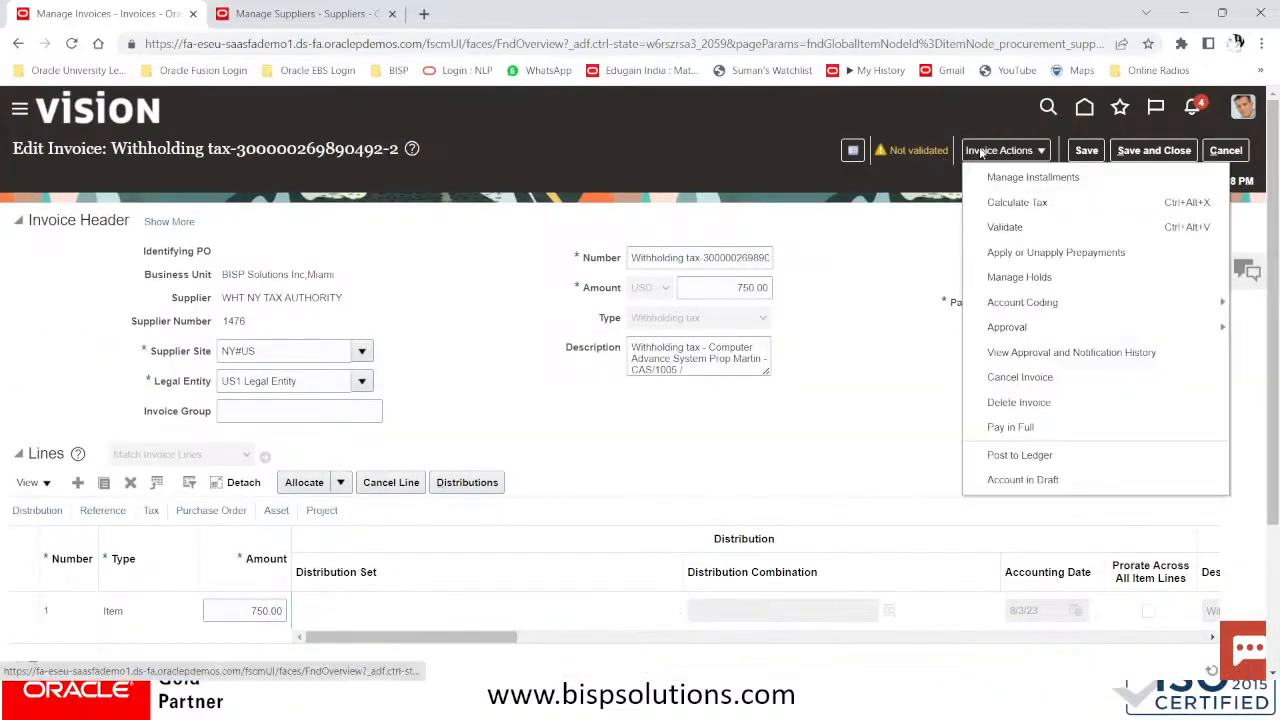
left_click(1004, 227)
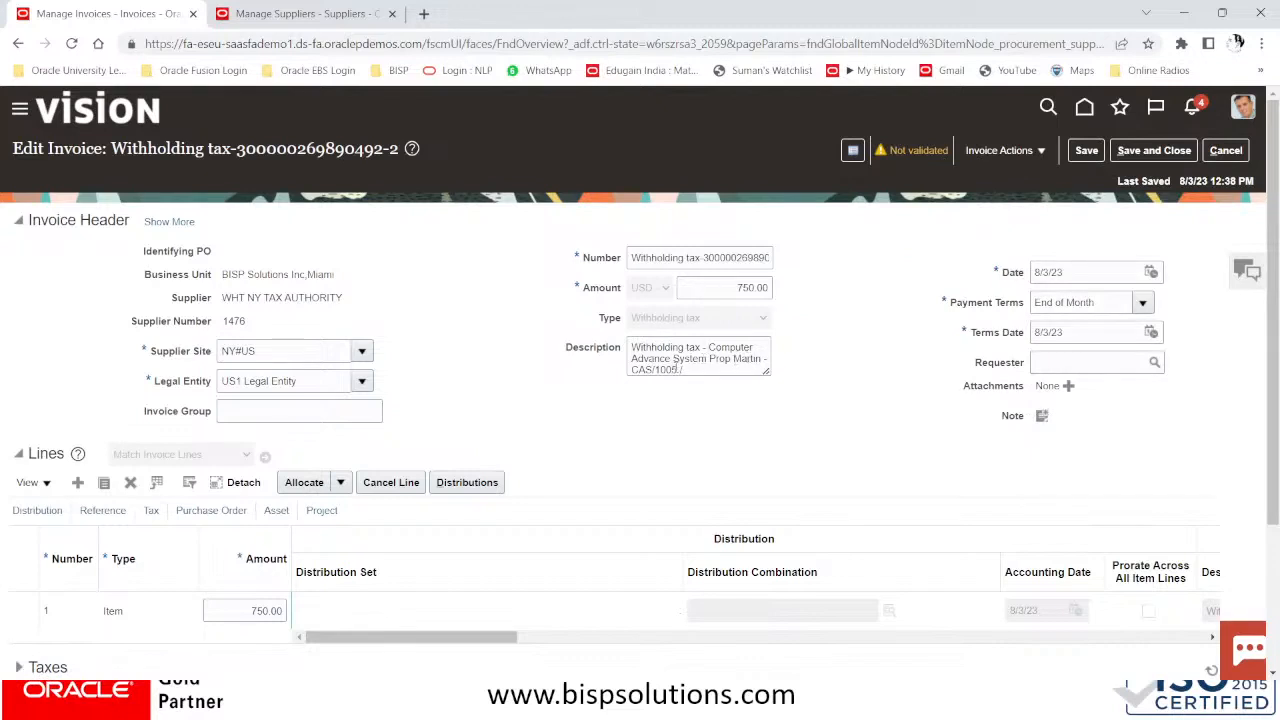
Review the CAS/1005 reference, validate the invoice again, and Save and Close it
left_click_drag(690, 369, 629, 370)
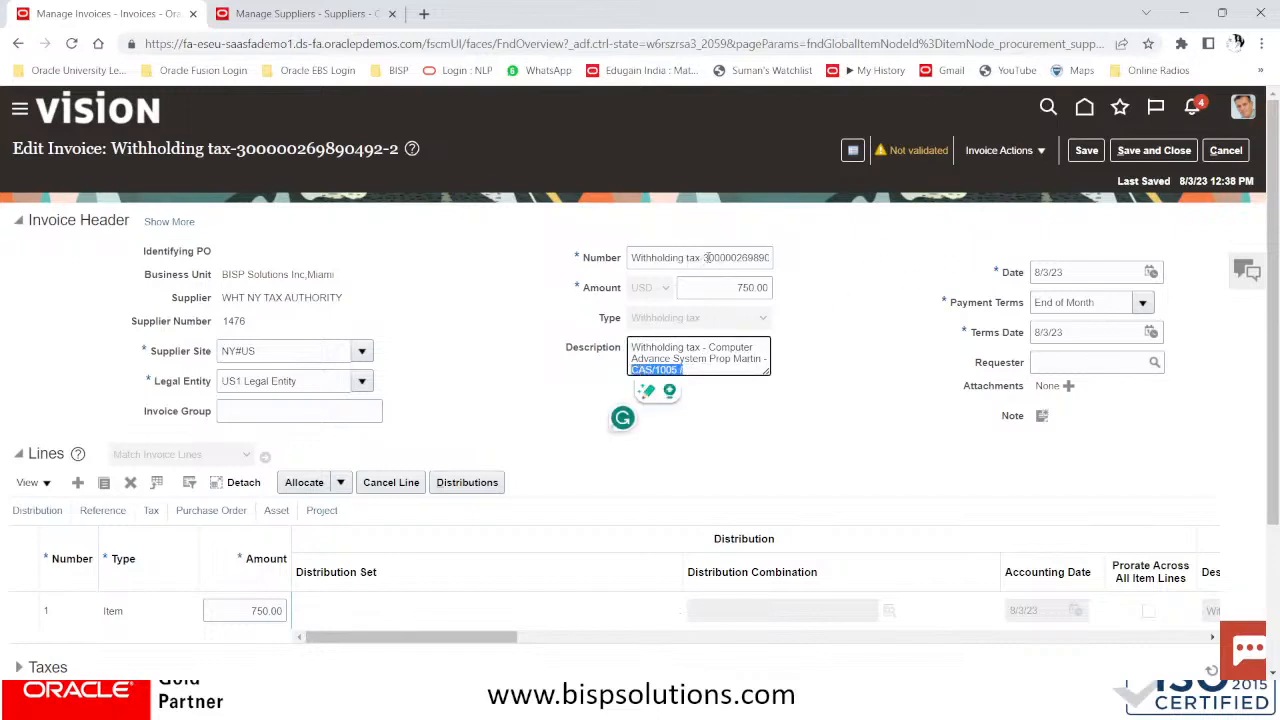
left_click_drag(706, 257, 795, 258)
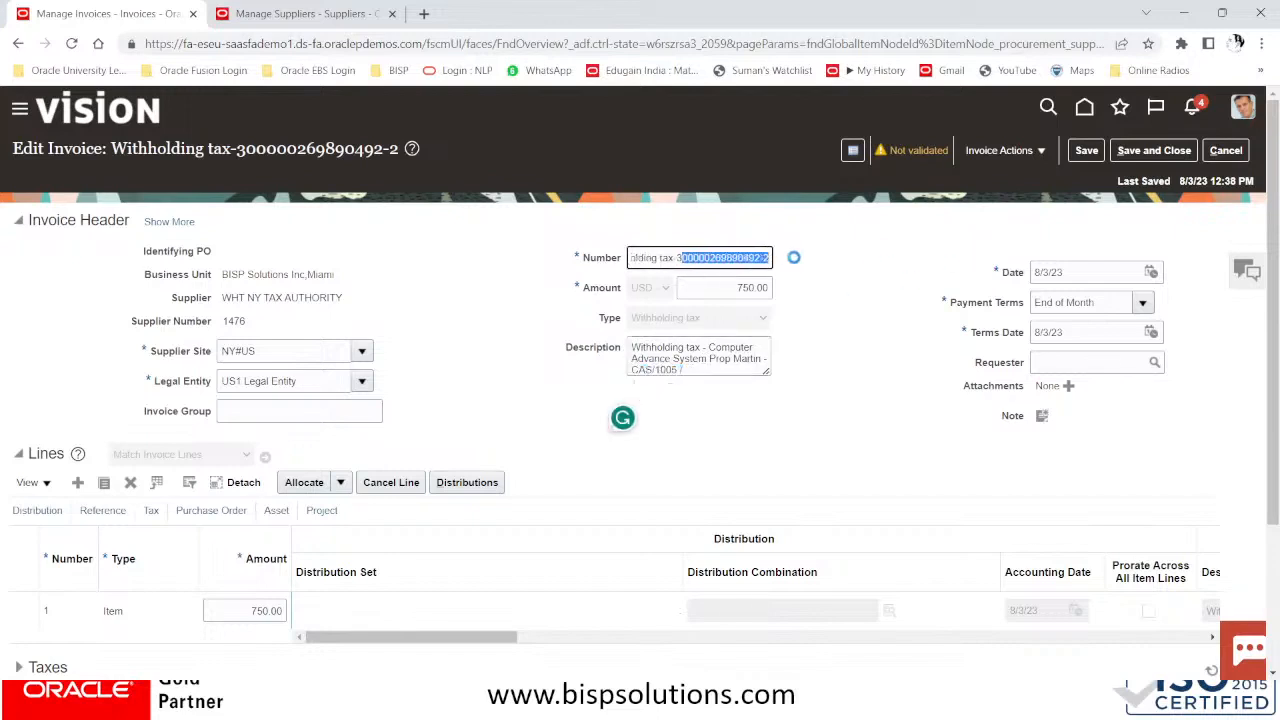
left_click(998, 150)
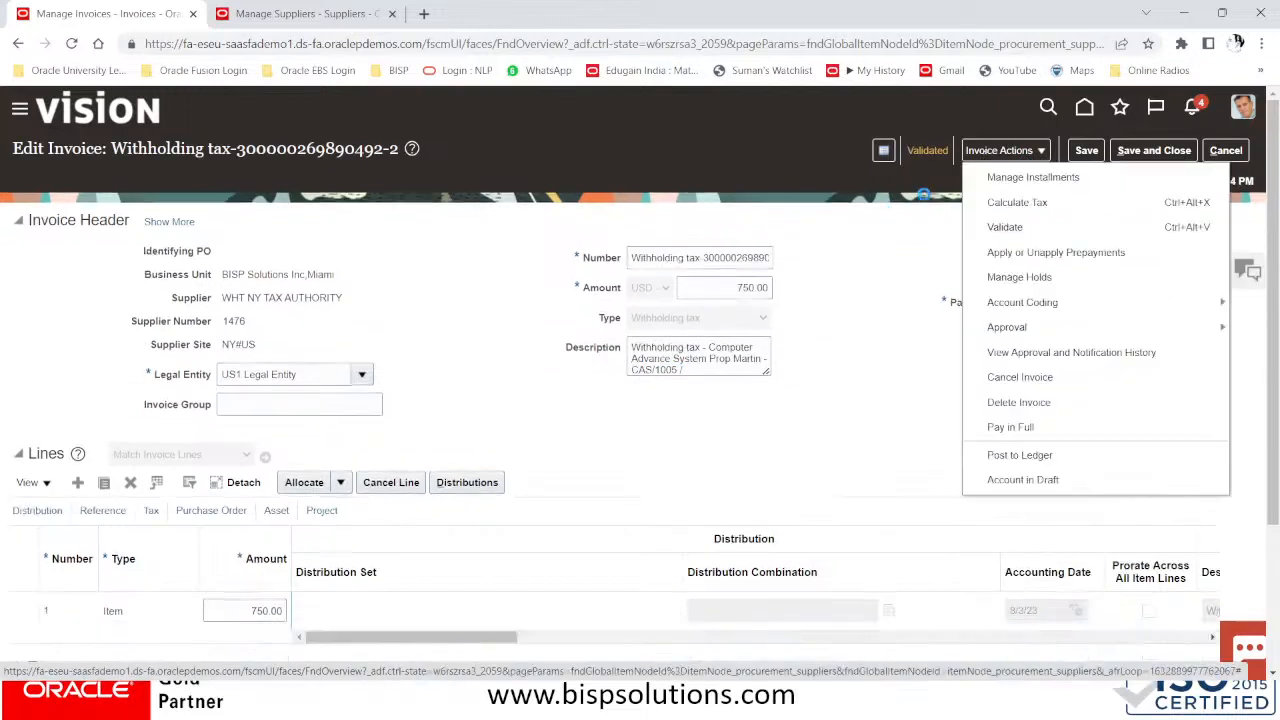
left_click(1010, 222)
left_click(1160, 152)
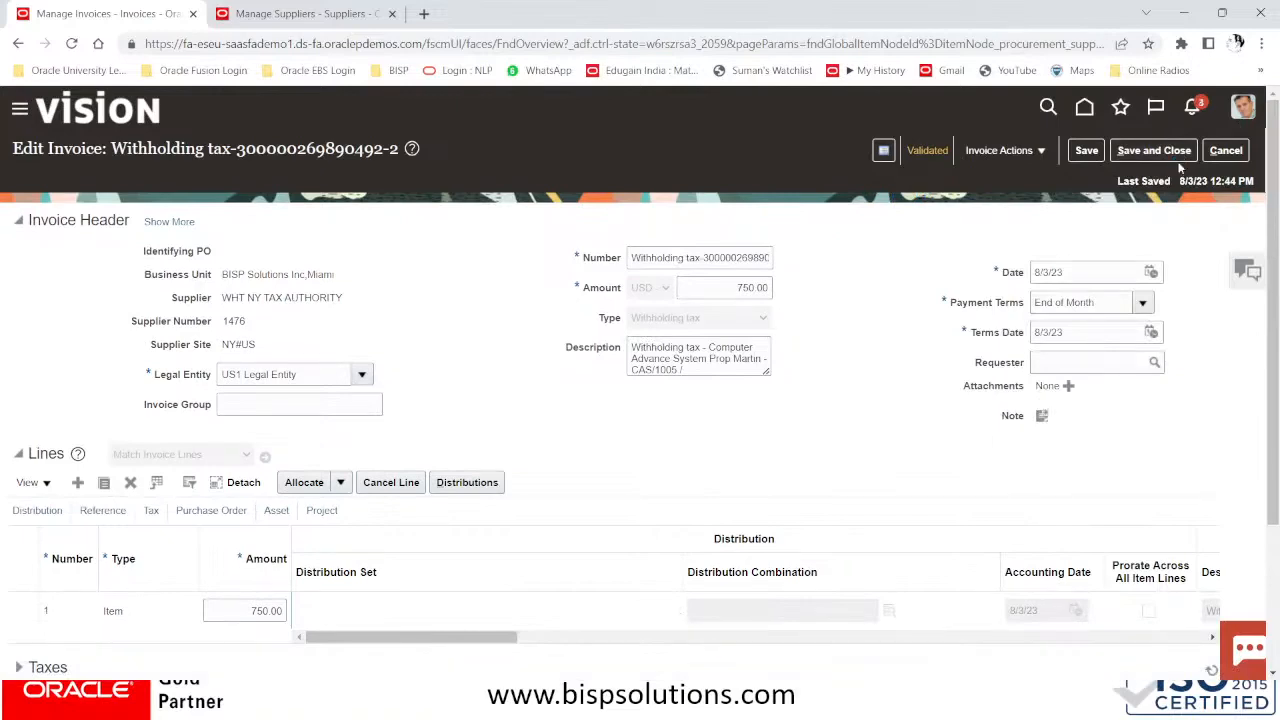
key("alt+Tab")
key("alt+Tab")
key("alt+Tab")
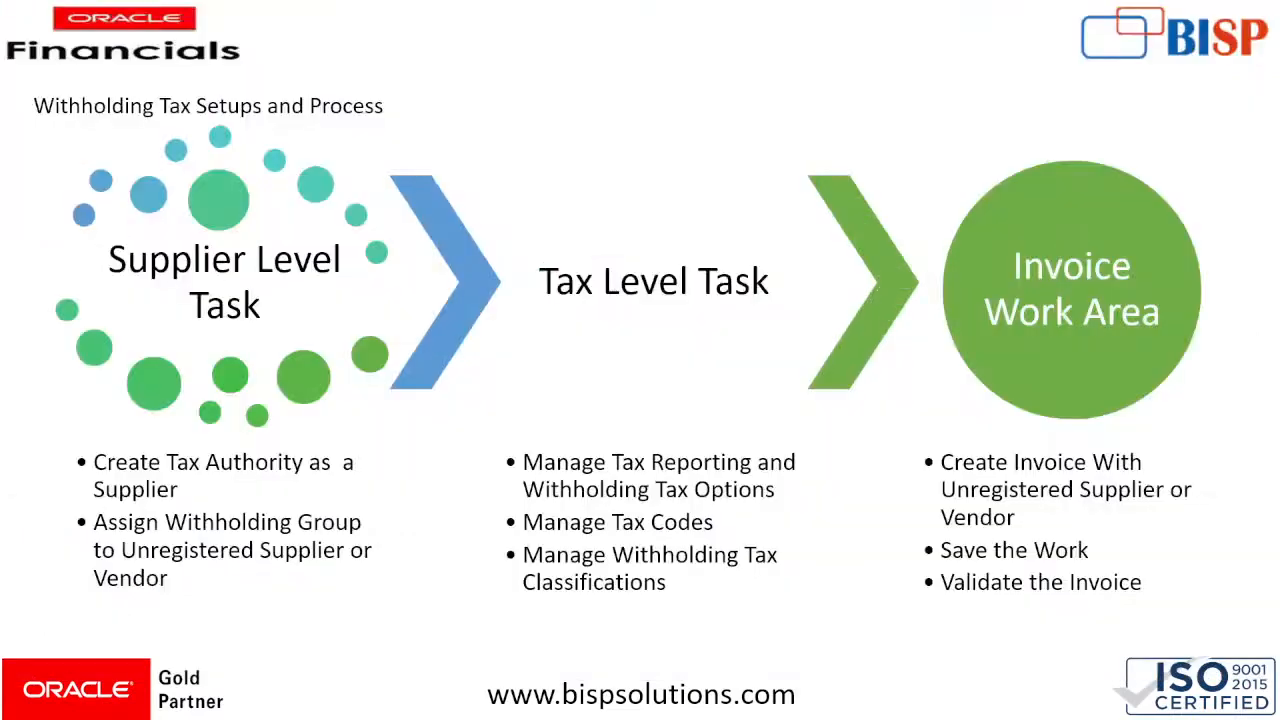
Advance to the 'Thank You!' slide, then request ending the live stream in YouTube Studio
key("Right")
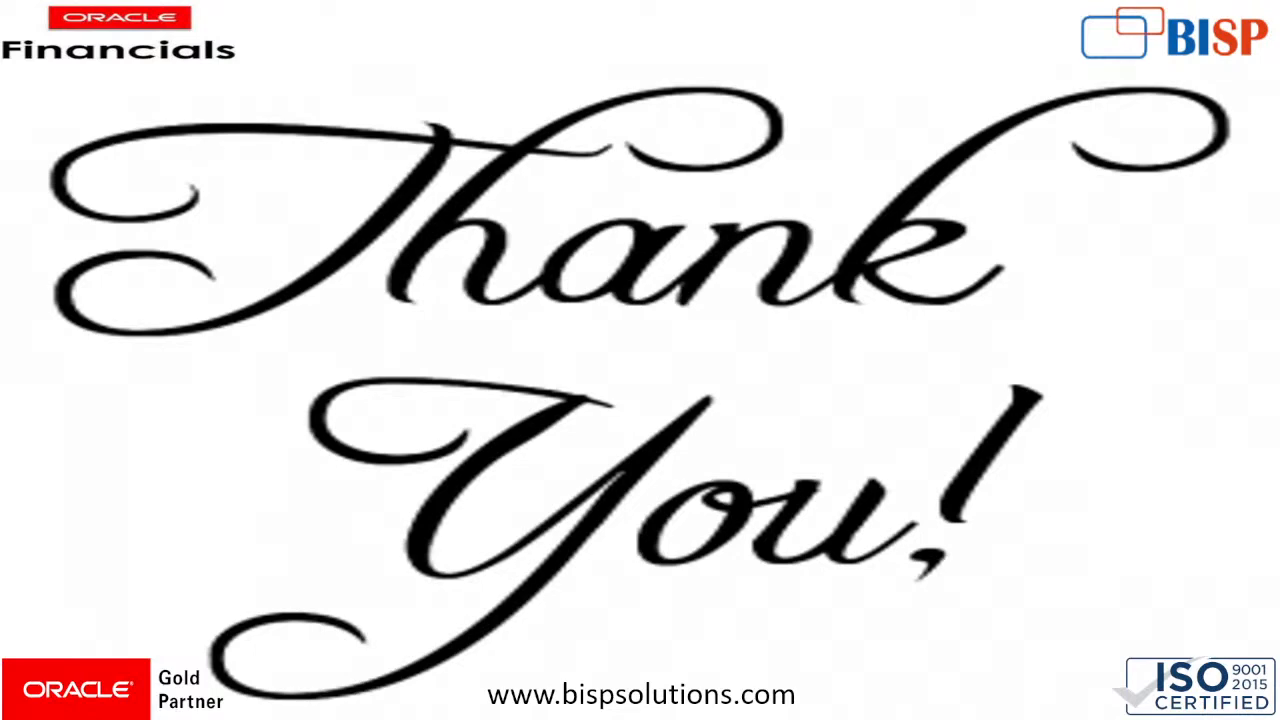
key("alt+Tab")
key("alt+Tab")
key("alt+Tab")
key("alt+Tab")
key("alt+Tab")
key("alt+Tab")
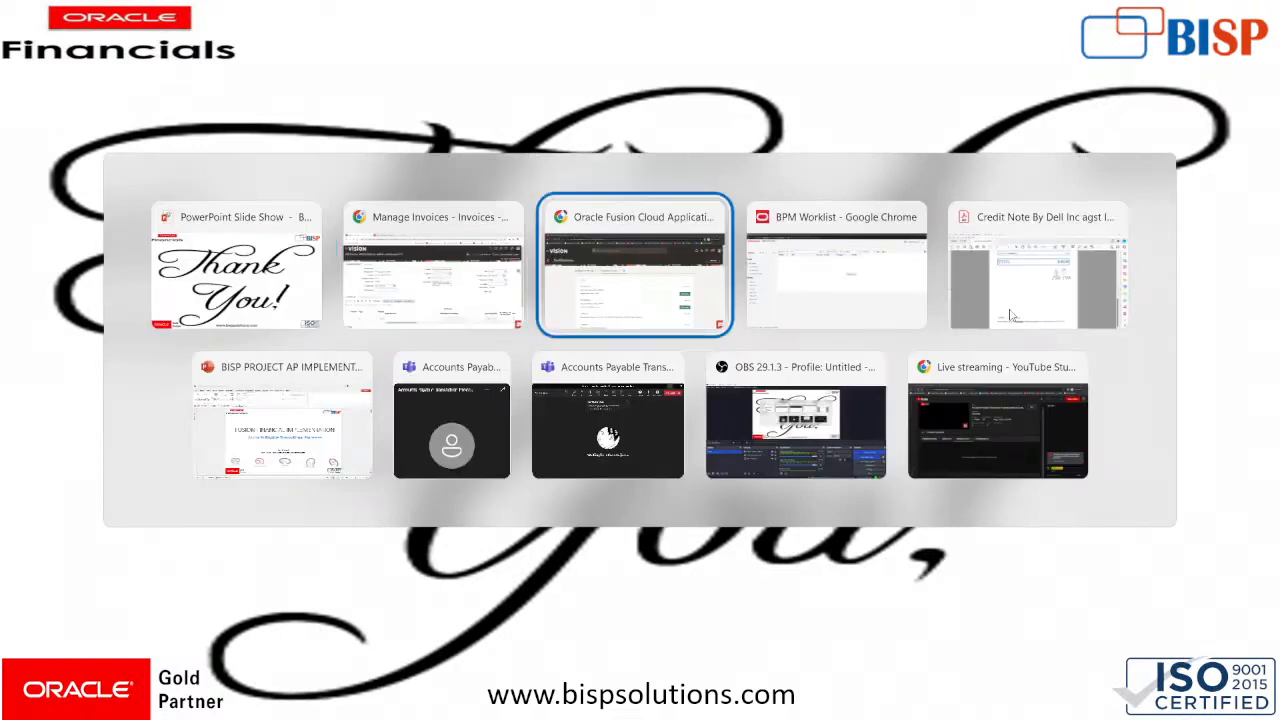
key("alt+Tab")
key("alt+Tab")
key("alt+Tab")
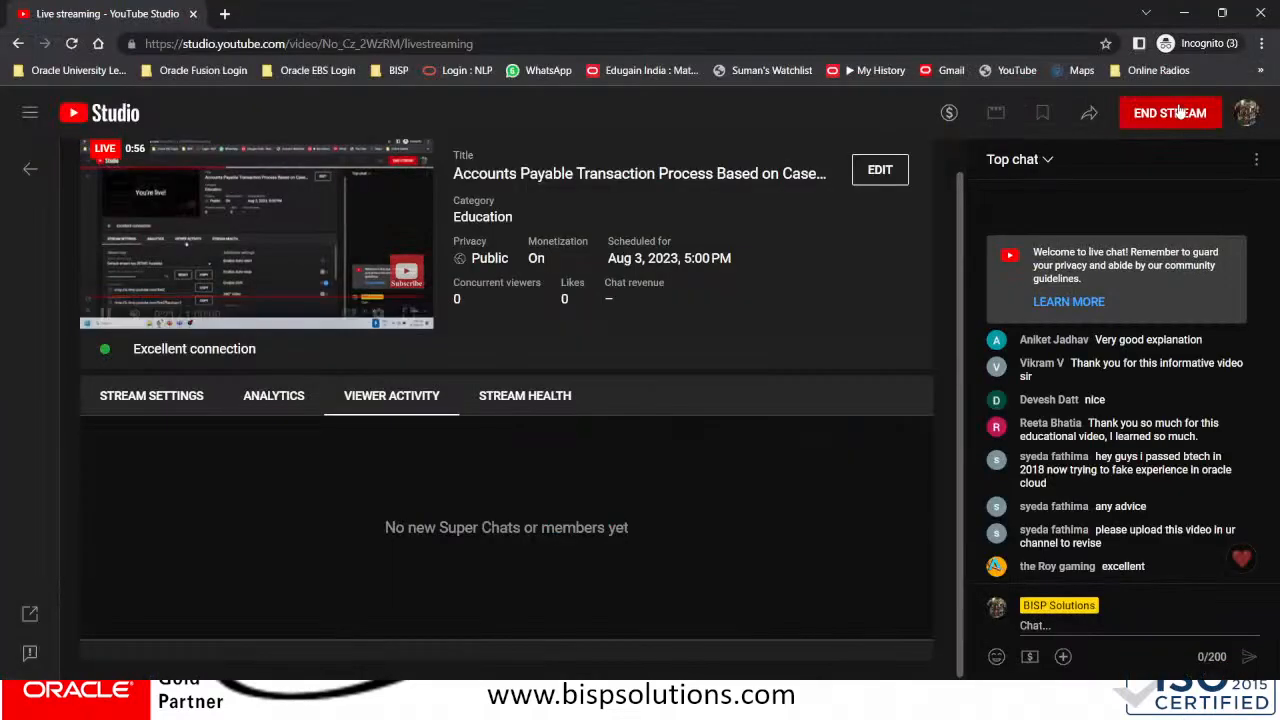
left_click(1178, 112)
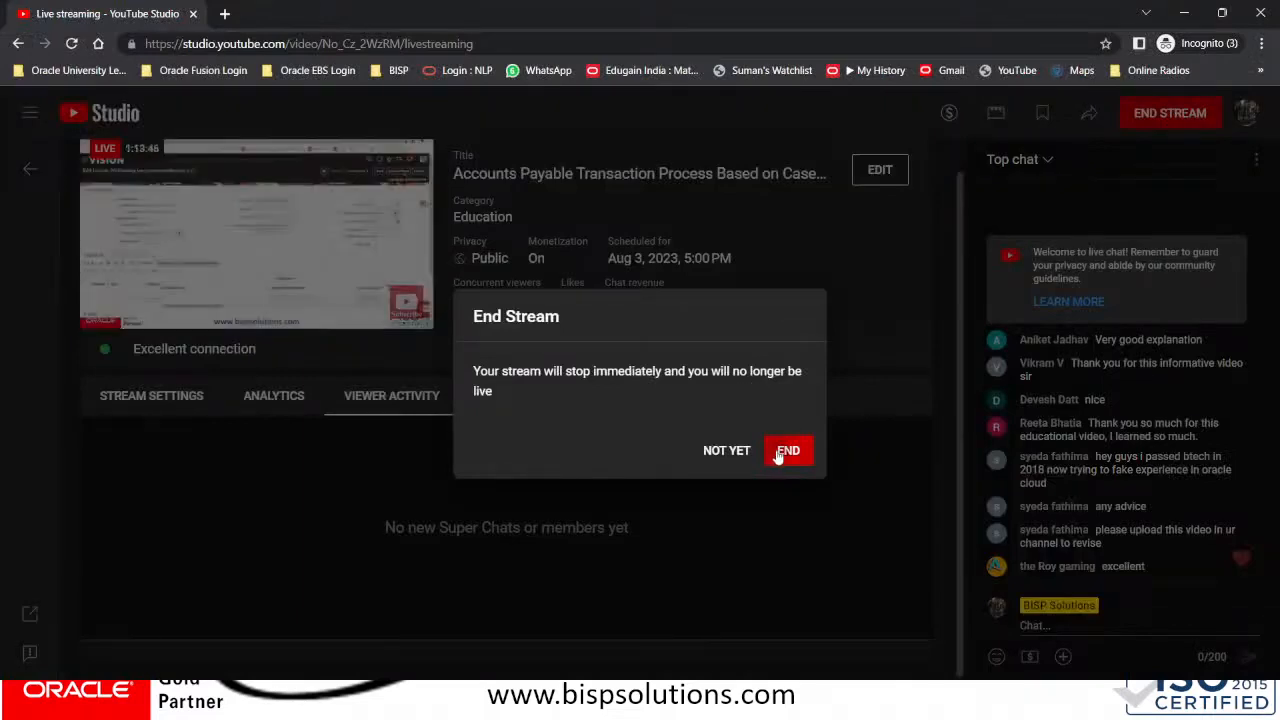